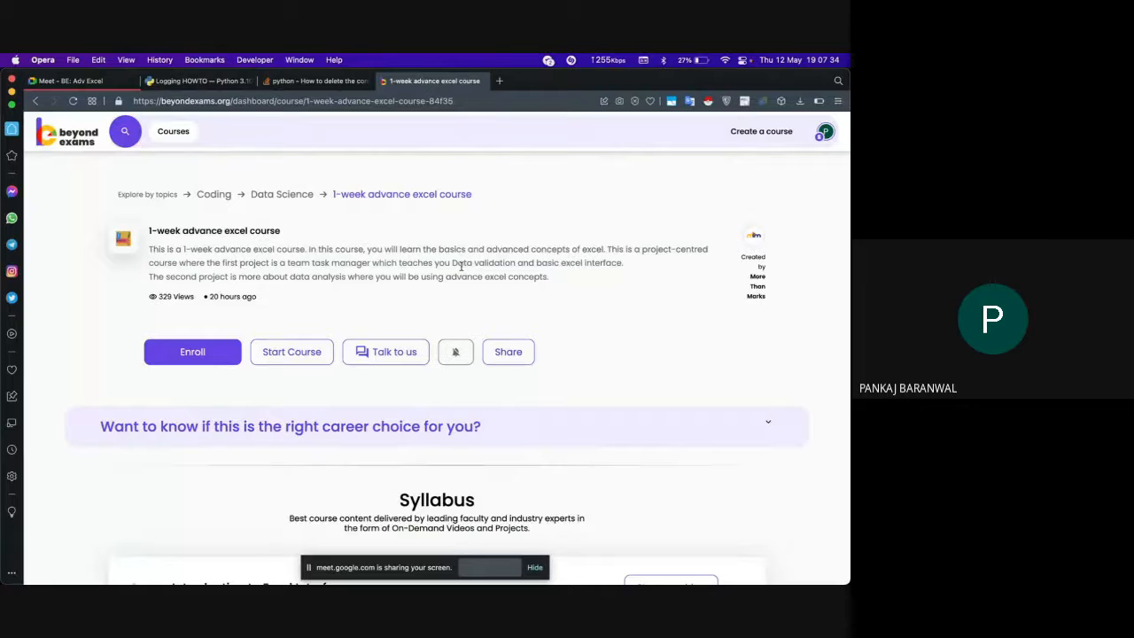
# Step: Copy the web address of the 1-week advance excel course page and post it in the Google Meet chat
pyautogui.click(487, 101)
pyautogui.press('super+c')
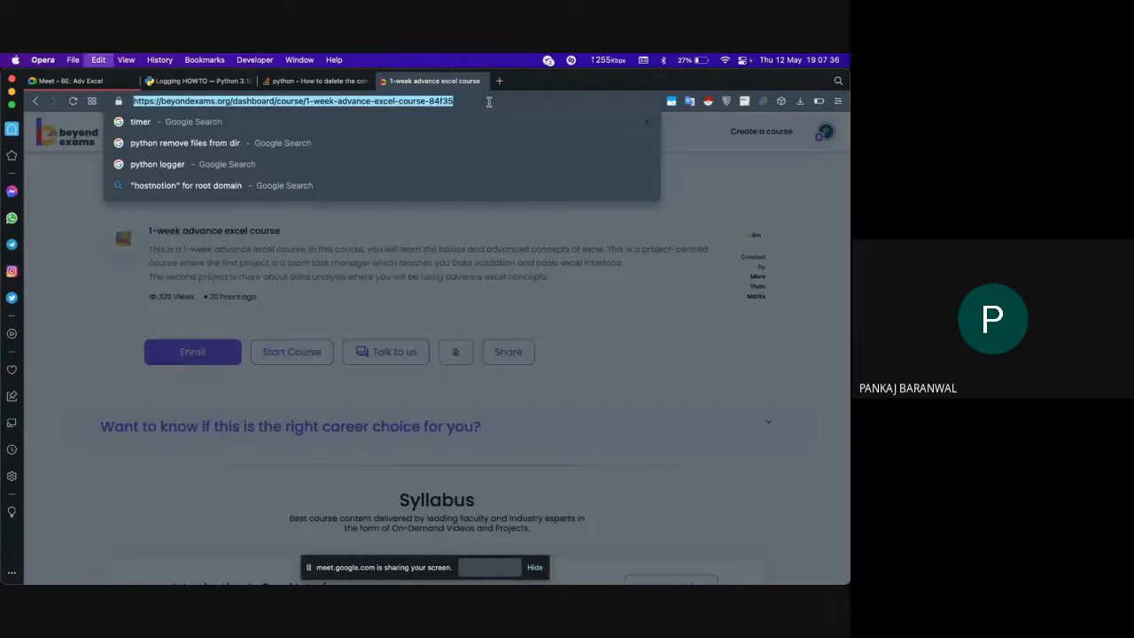
pyautogui.click(321, 288)
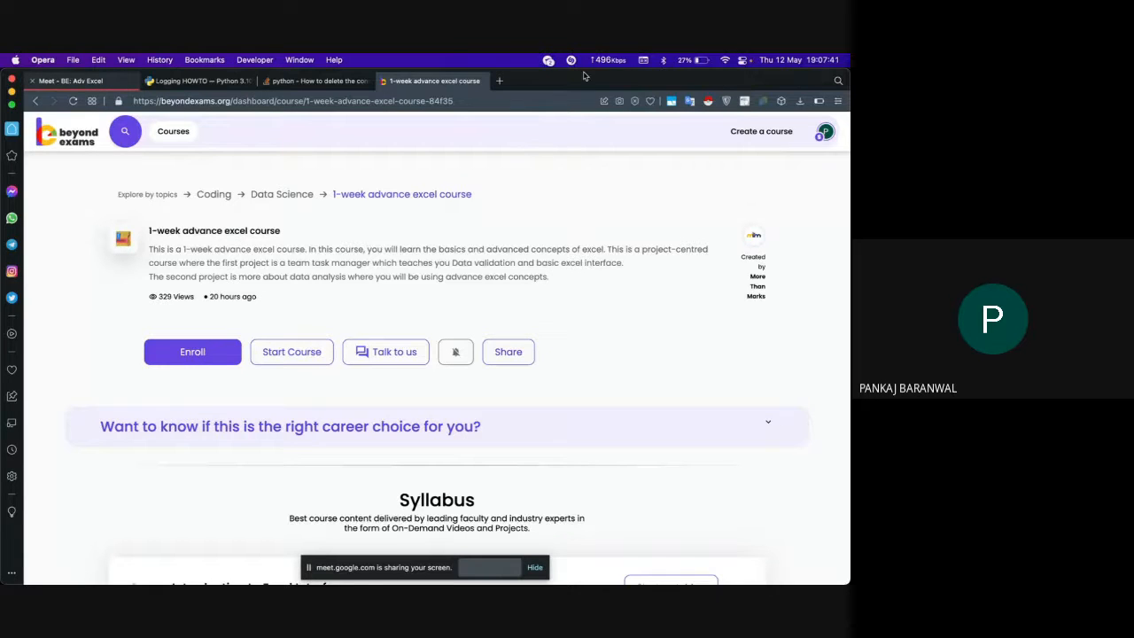
pyautogui.moveTo(584, 76); pyautogui.dragTo(465, 76)
pyautogui.click(11, 81)
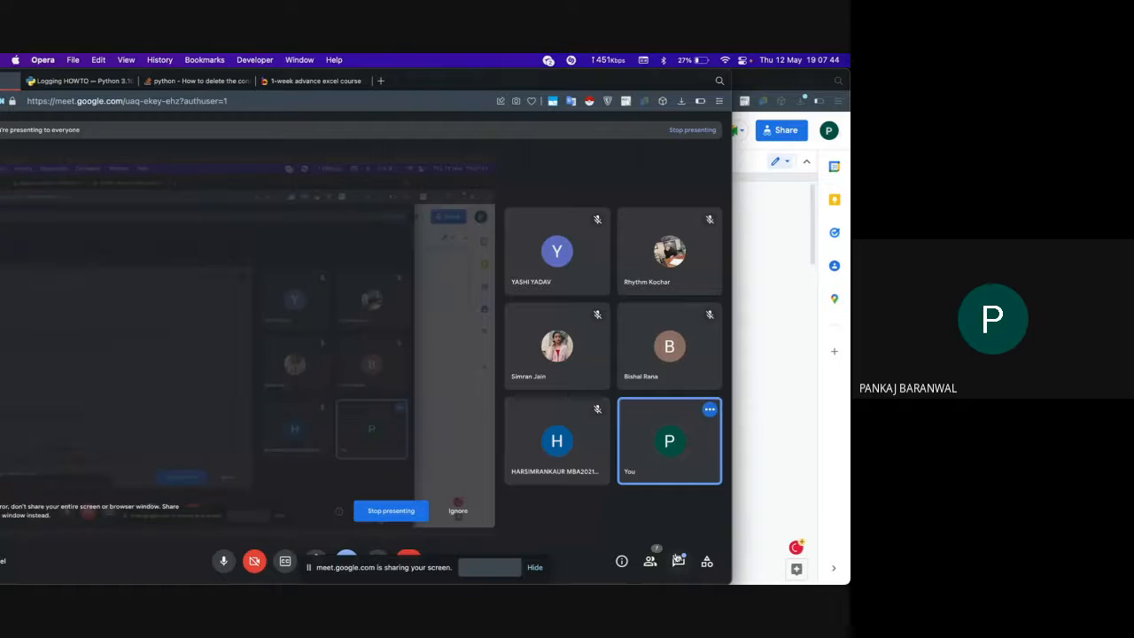
pyautogui.click(679, 561)
pyautogui.press('super+v')
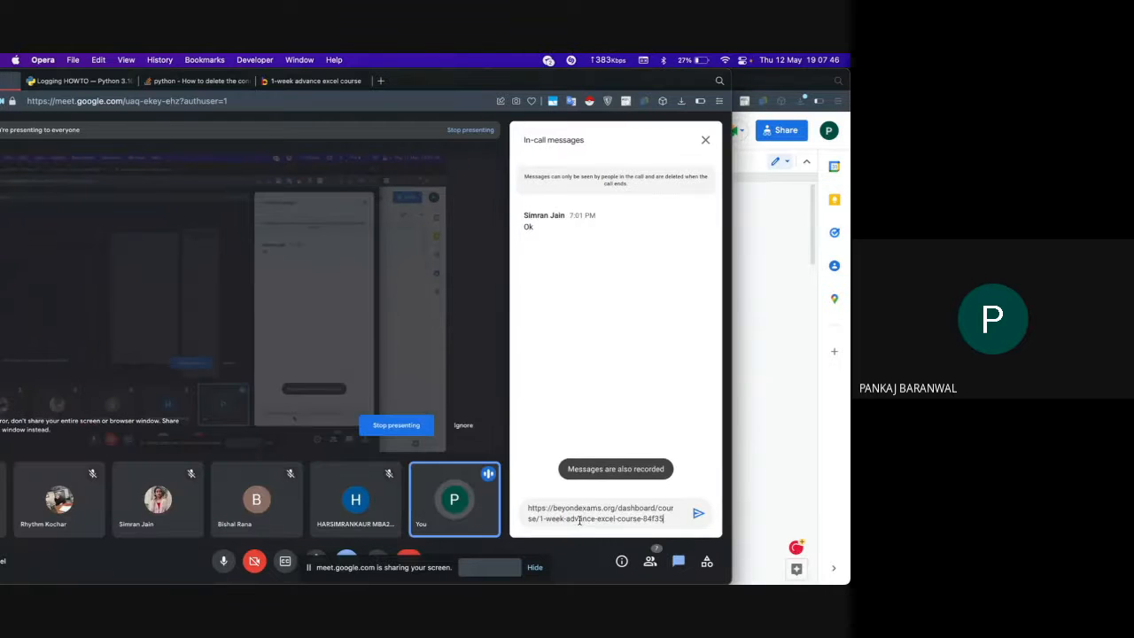
pyautogui.press('Return')
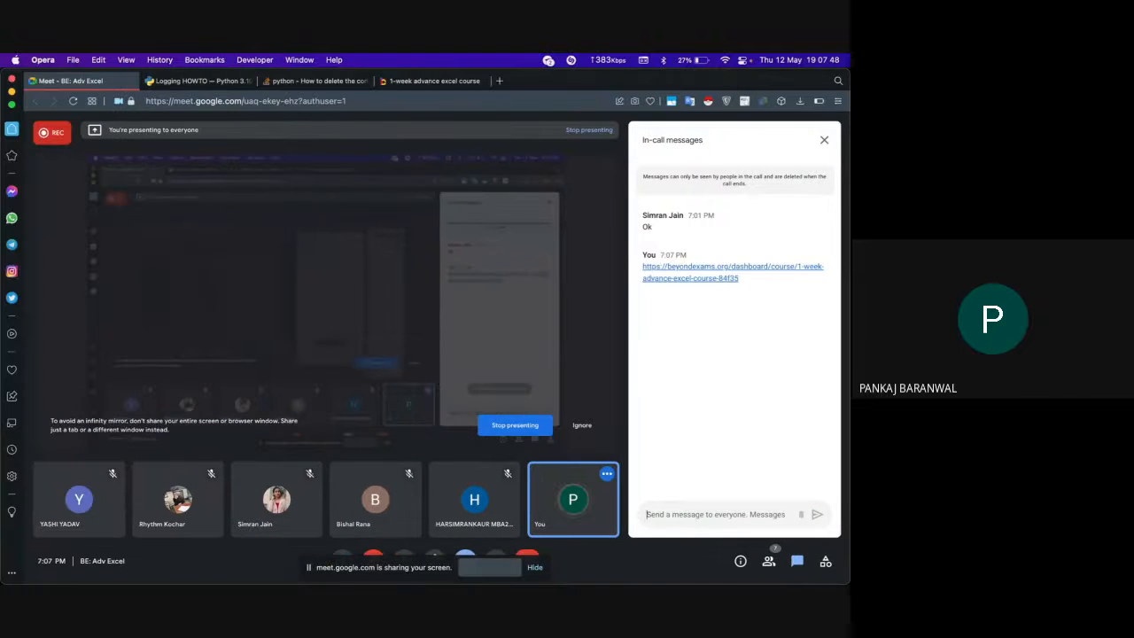
# Step: Go back to the course page and review the course description, the Introduction to Excel Interface syllabus and the hands-on projects section
pyautogui.click(434, 81)
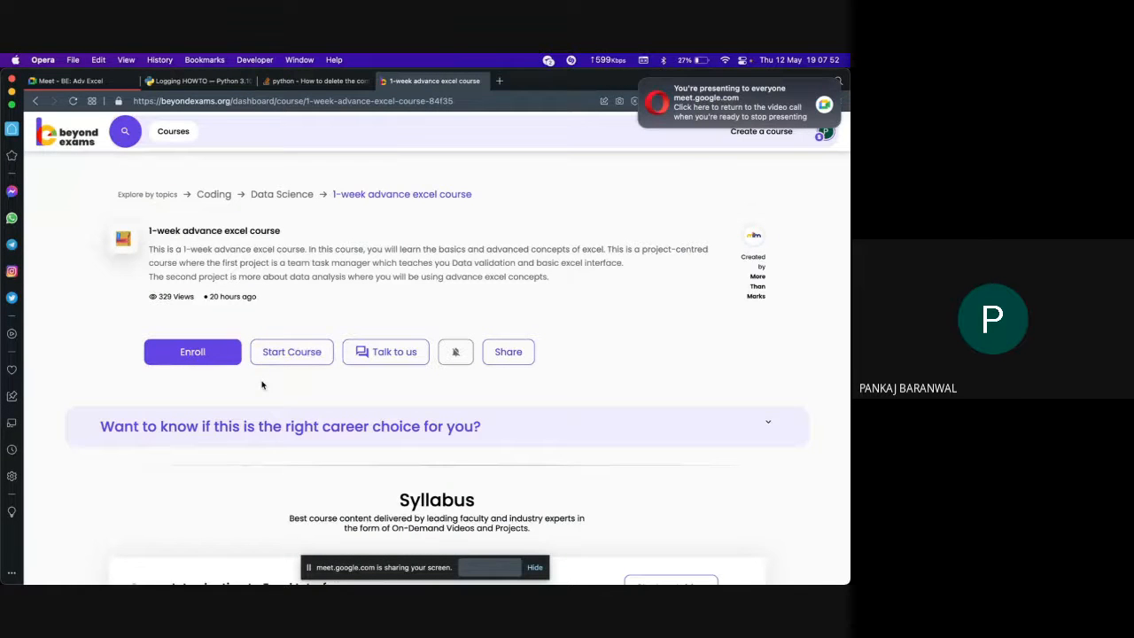
pyautogui.scroll(-3, 440, 262)
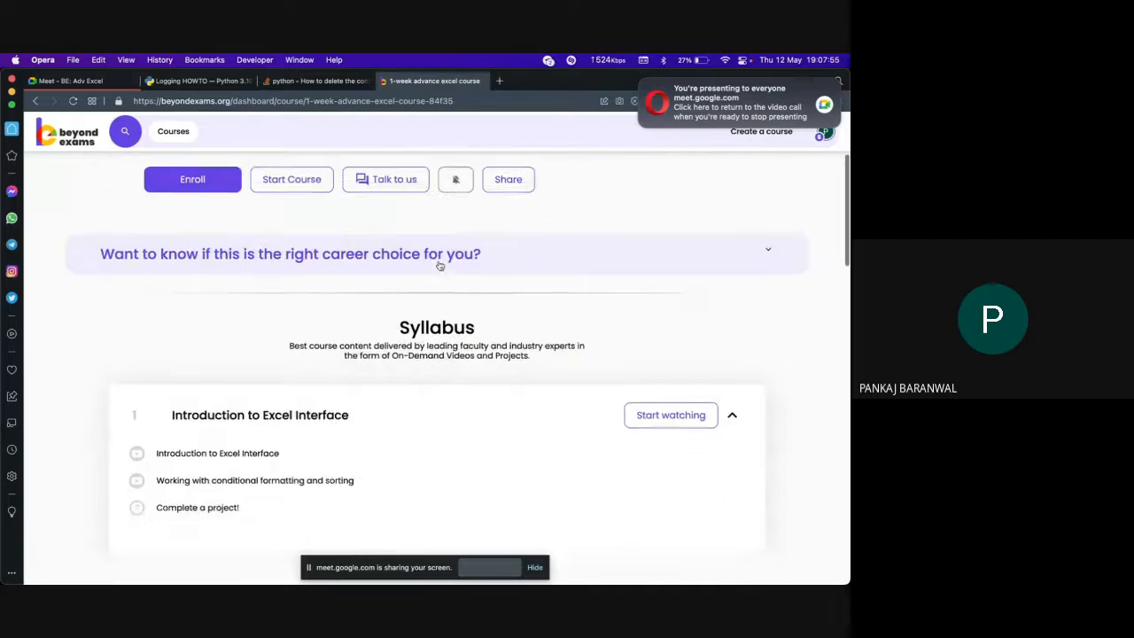
pyautogui.scroll(-3, 417, 284)
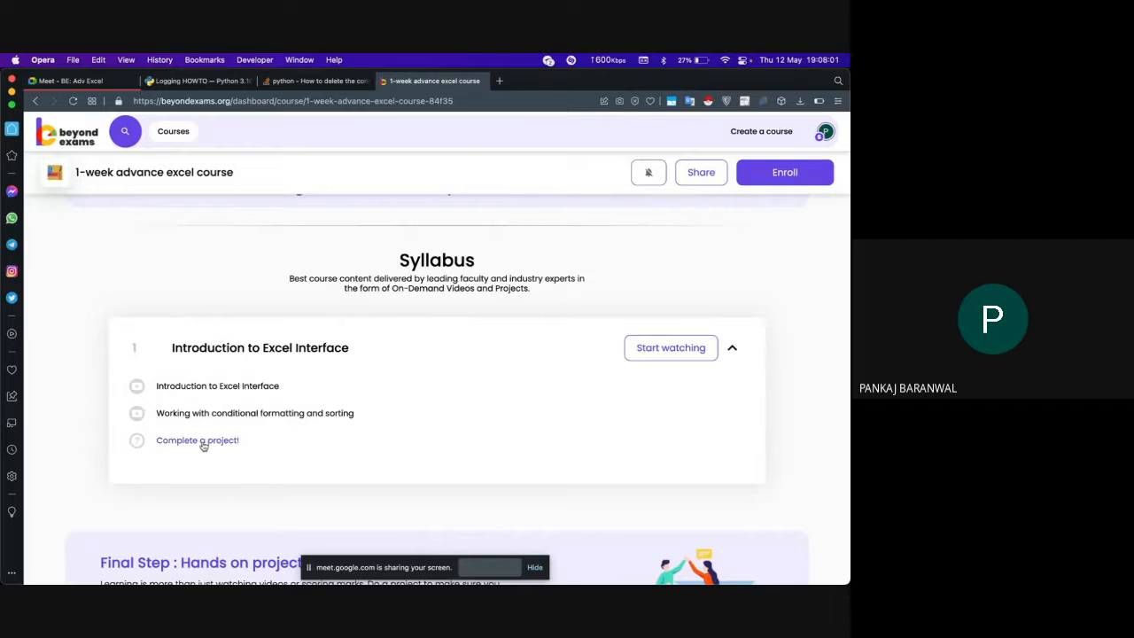
pyautogui.scroll(-3, 206, 447)
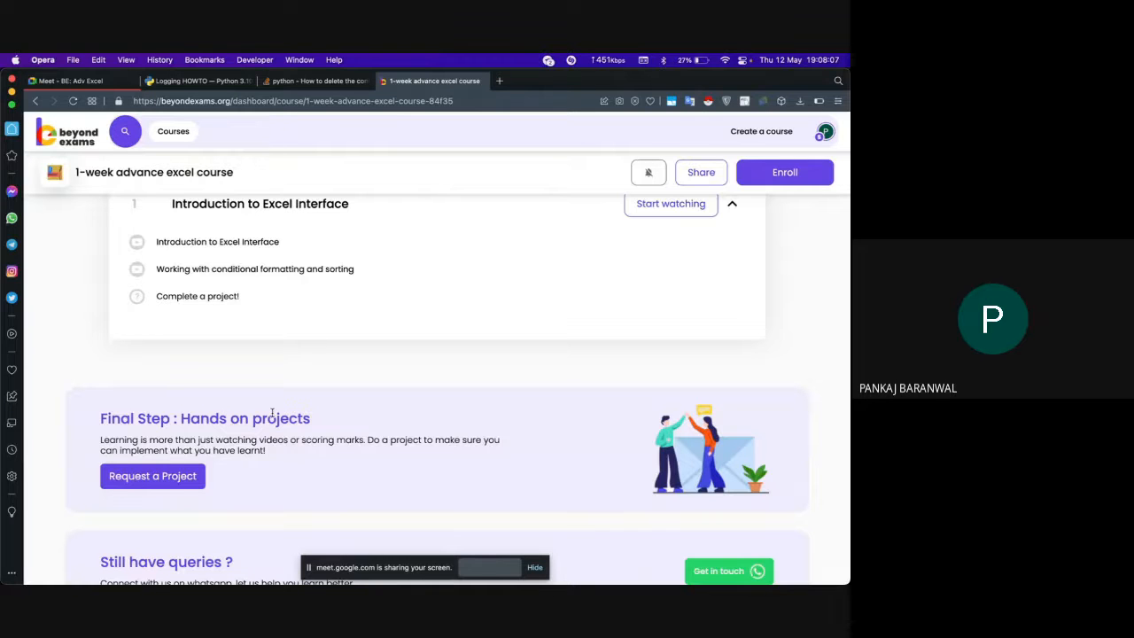
pyautogui.scroll(5, 272, 413)
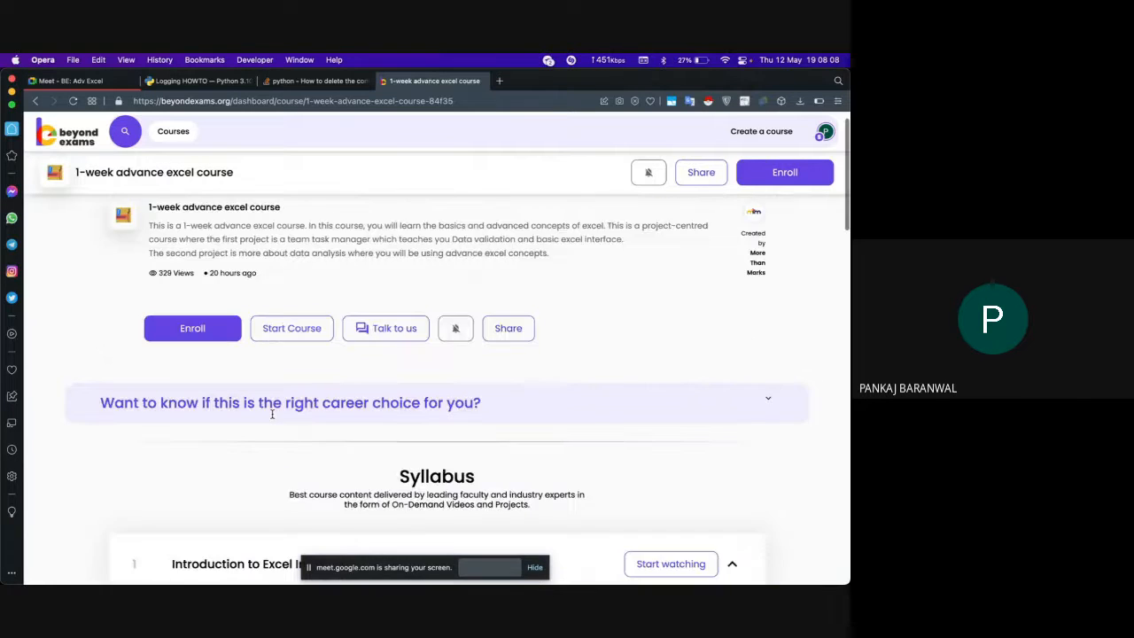
pyautogui.tripleClick(332, 267)
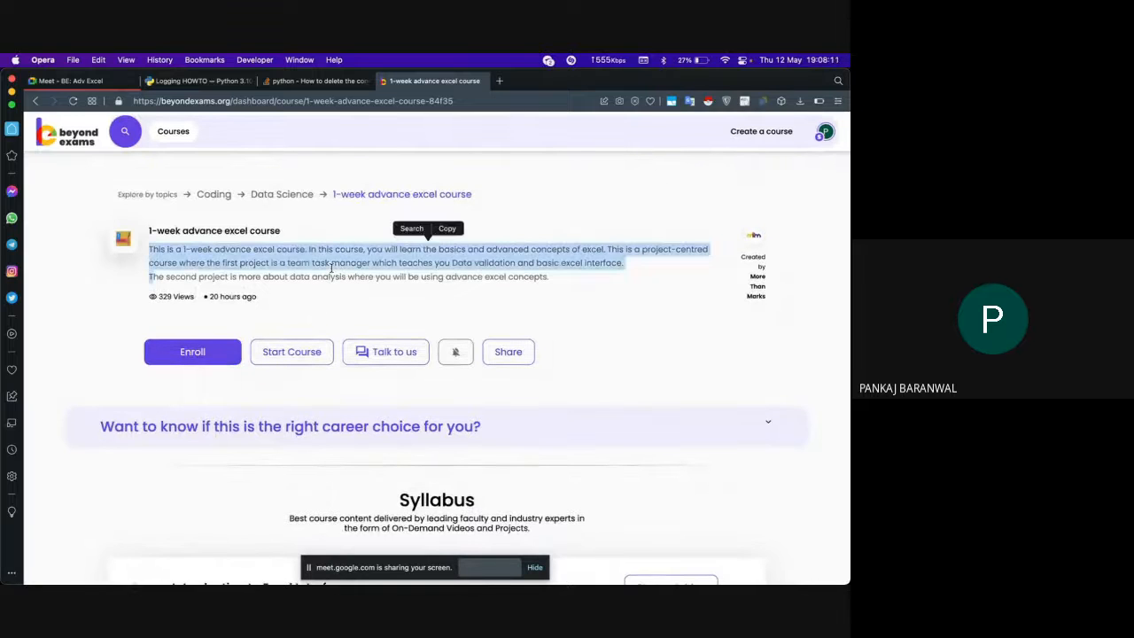
pyautogui.scroll(-2, 332, 268)
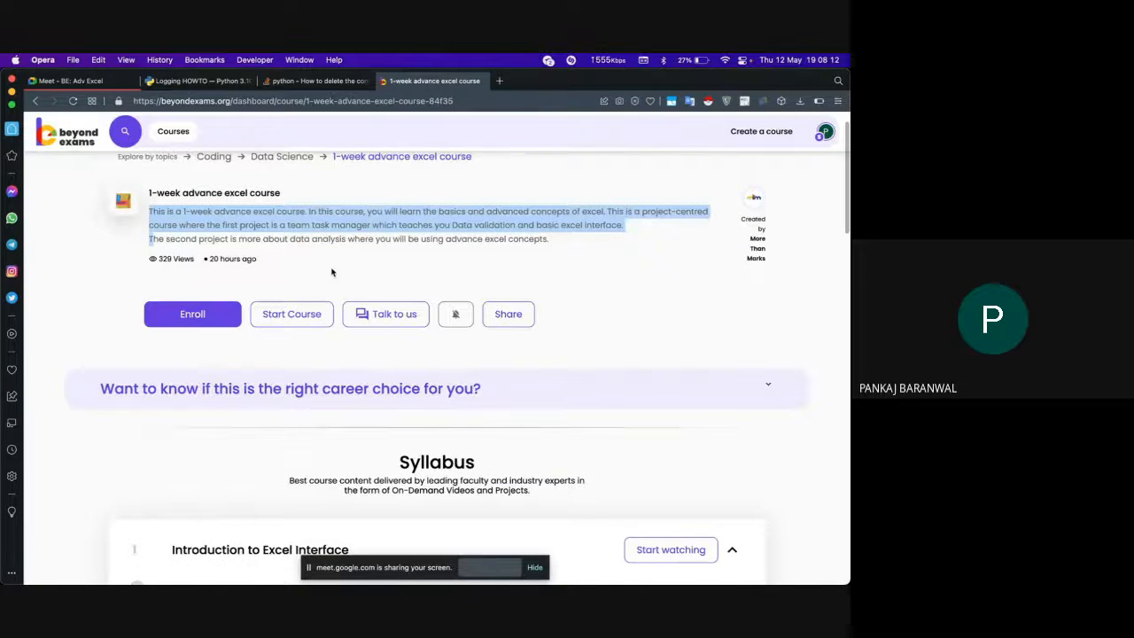
pyautogui.scroll(2, 332, 266)
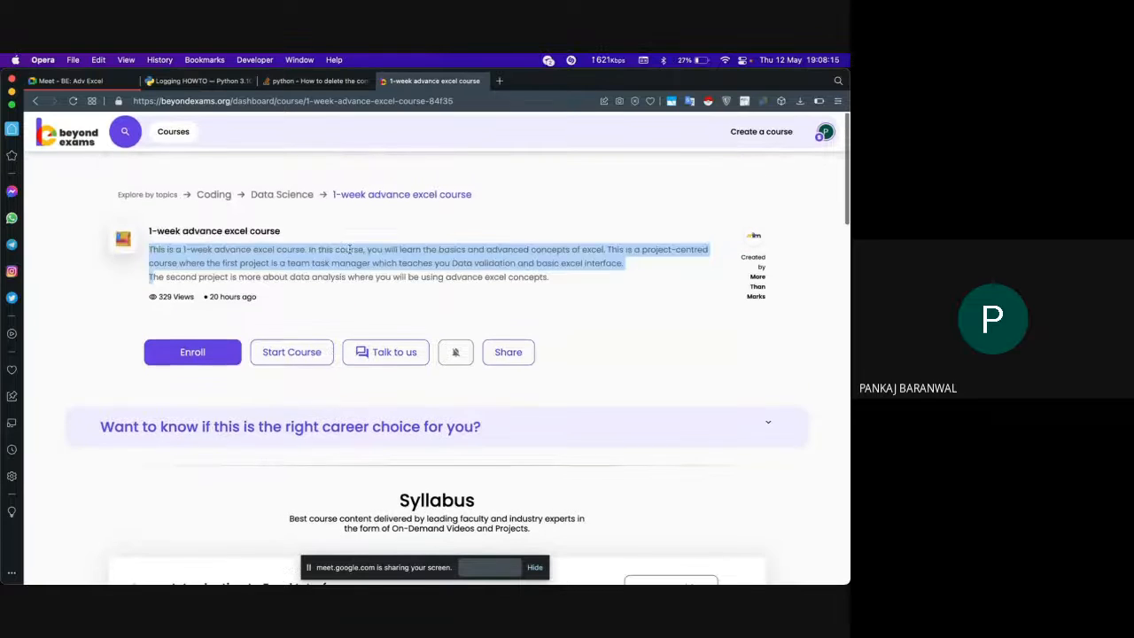
pyautogui.click(349, 249)
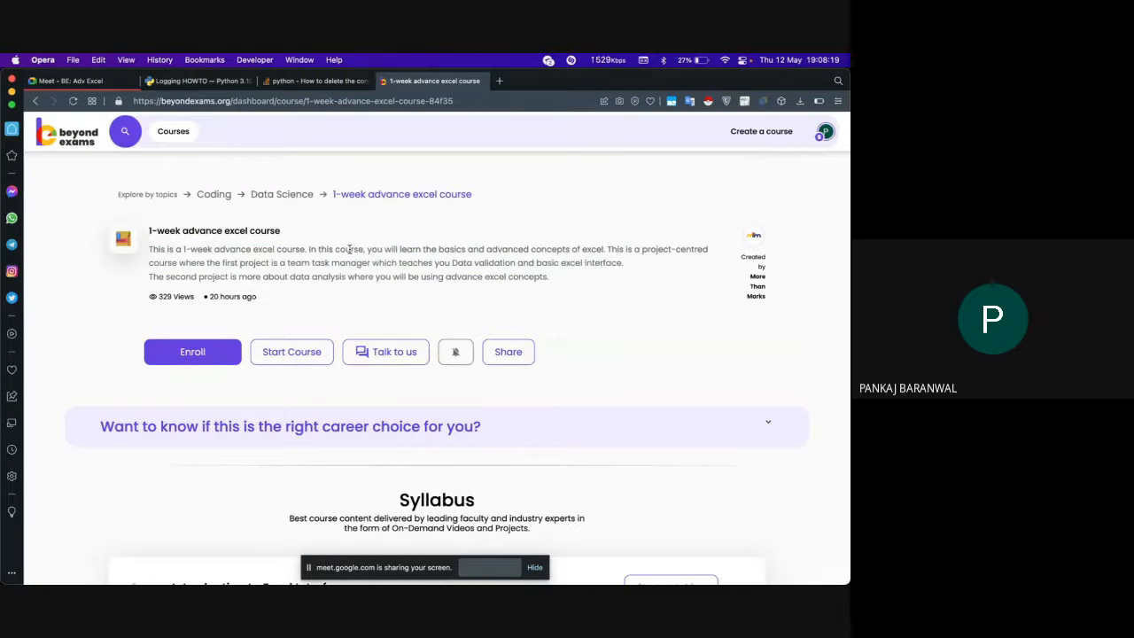
pyautogui.scroll(-5, 349, 249)
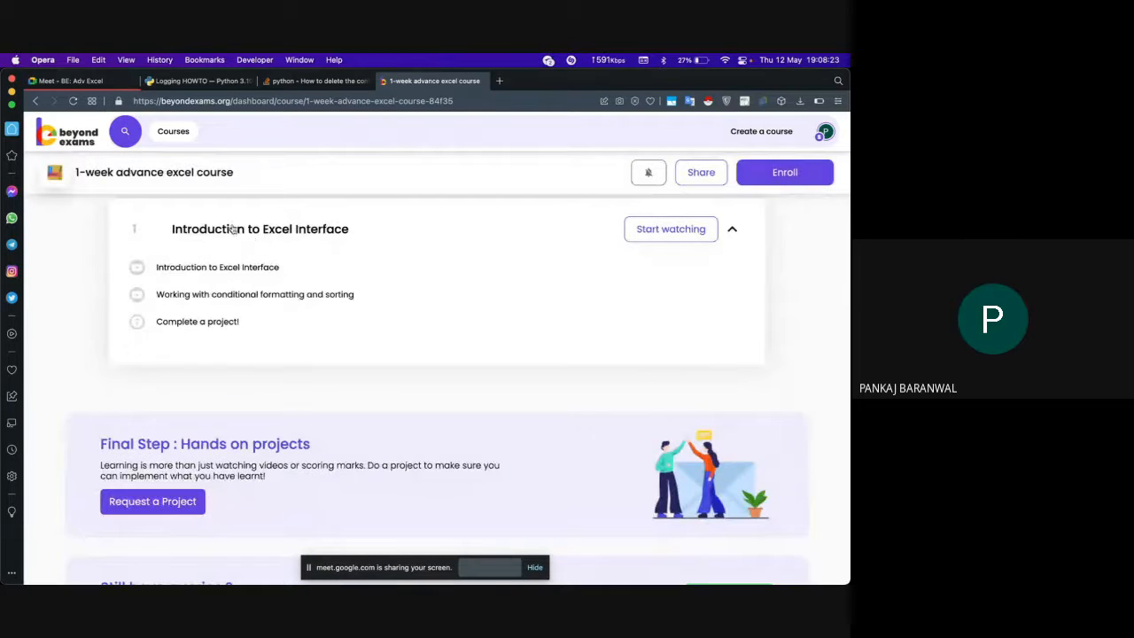
pyautogui.scroll(1, 437, 242)
pyautogui.scroll(3, 437, 241)
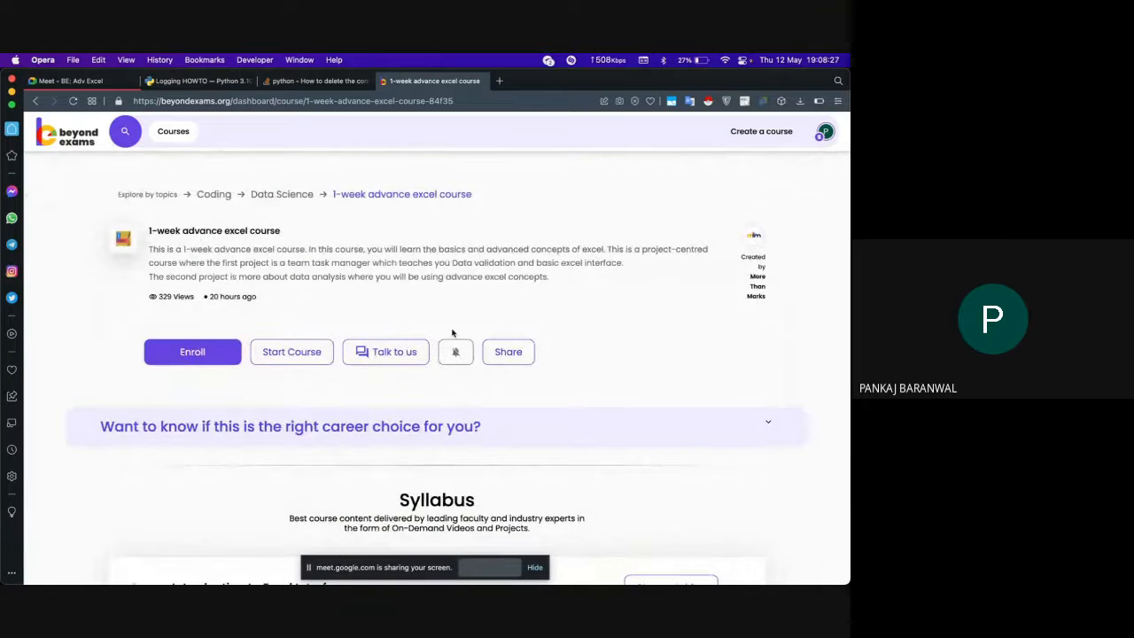
pyautogui.scroll(-4, 453, 331)
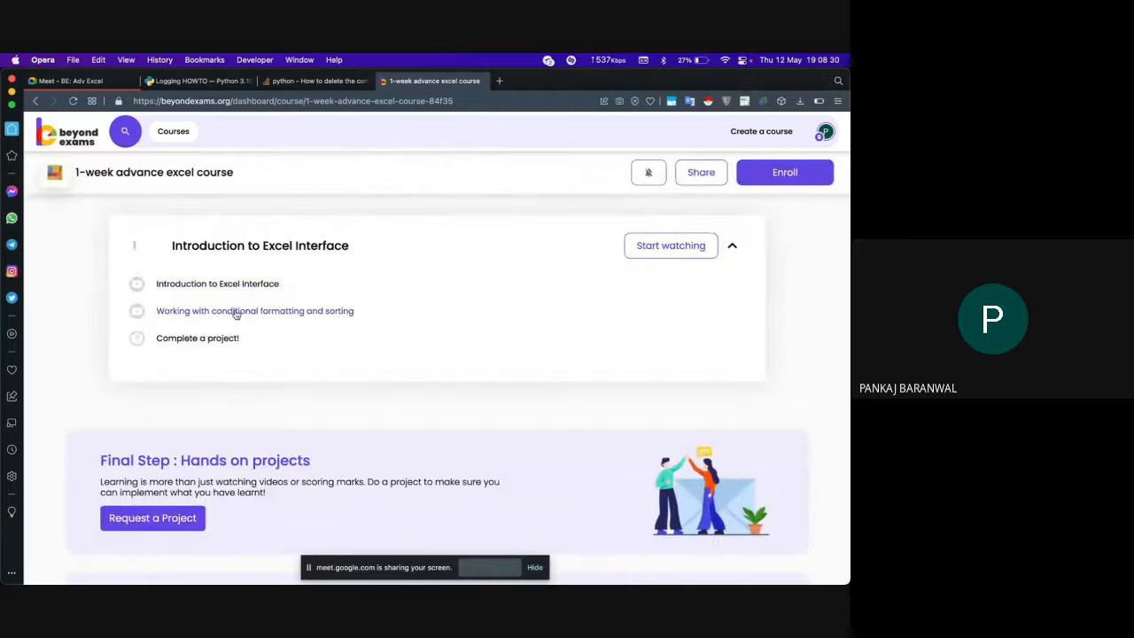
# Step: Open the projects under "Complete a project!" and highlight the task about submitting the Google Sheet link for the task manager
pyautogui.click(205, 341)
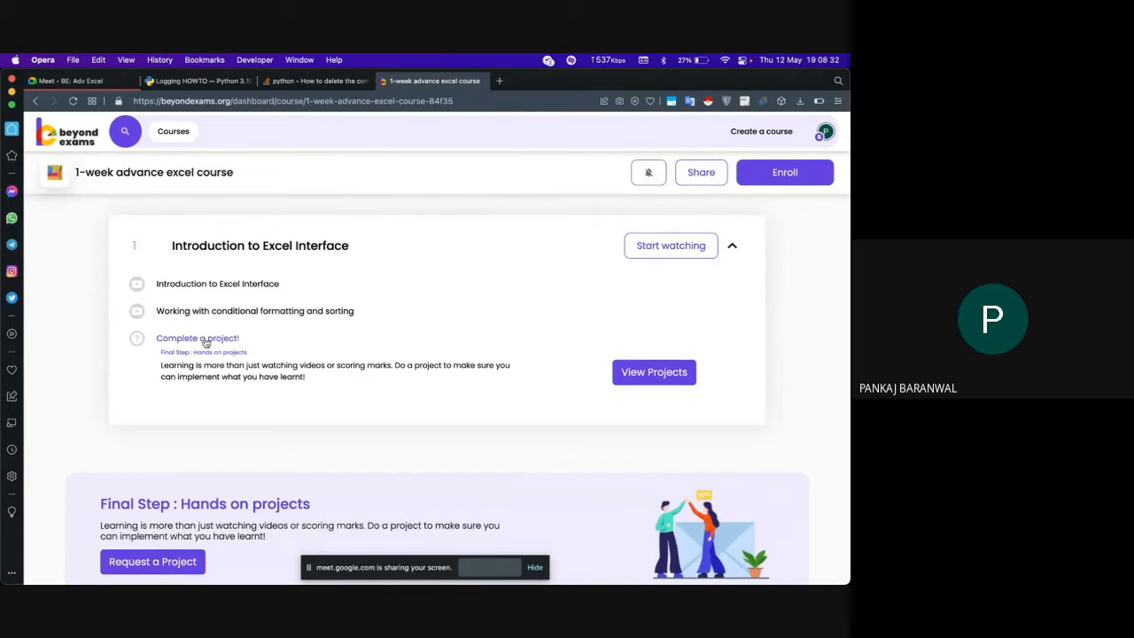
pyautogui.click(645, 381)
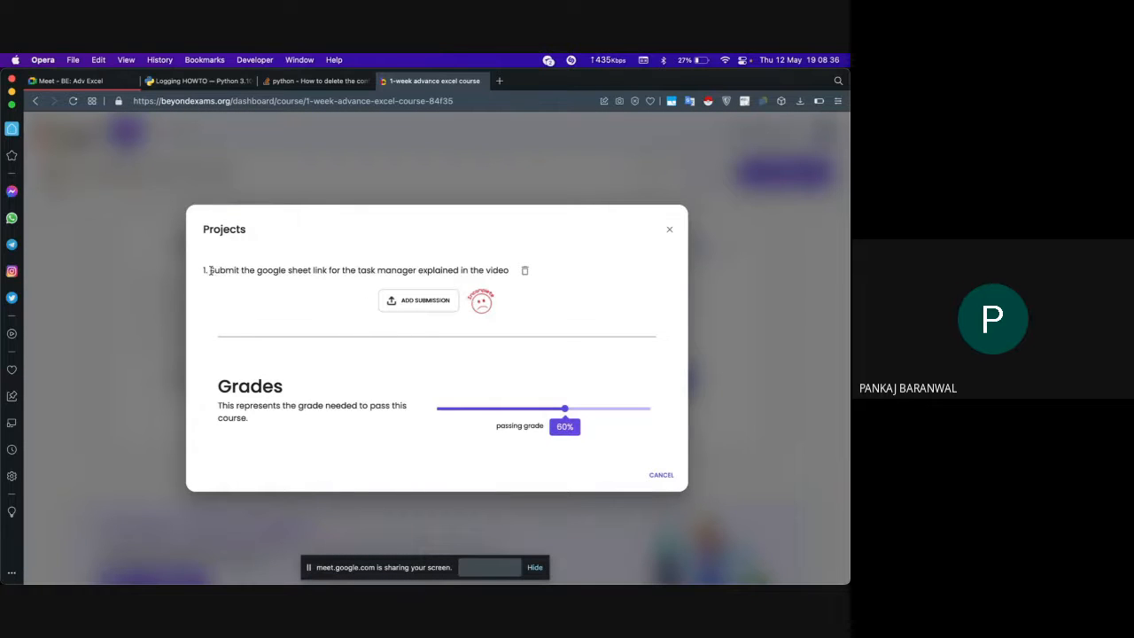
pyautogui.moveTo(210, 271); pyautogui.dragTo(508, 272)
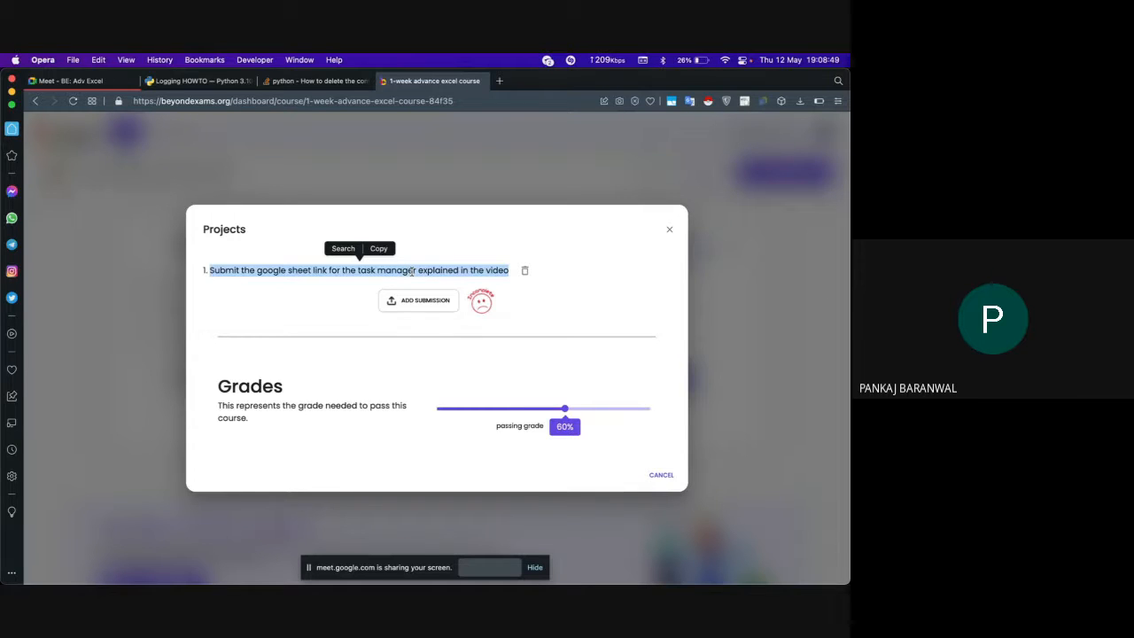
# Step: View the link submission form for the task manager project, then leave it and the Projects dialog without submitting anything
pyautogui.click(419, 302)
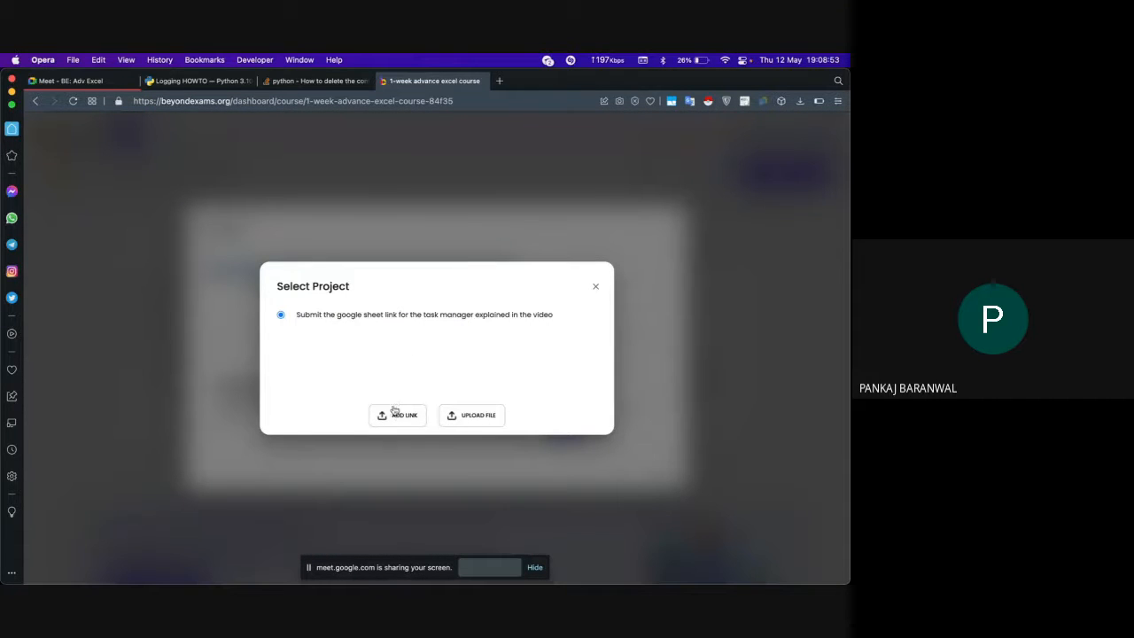
pyautogui.click(407, 417)
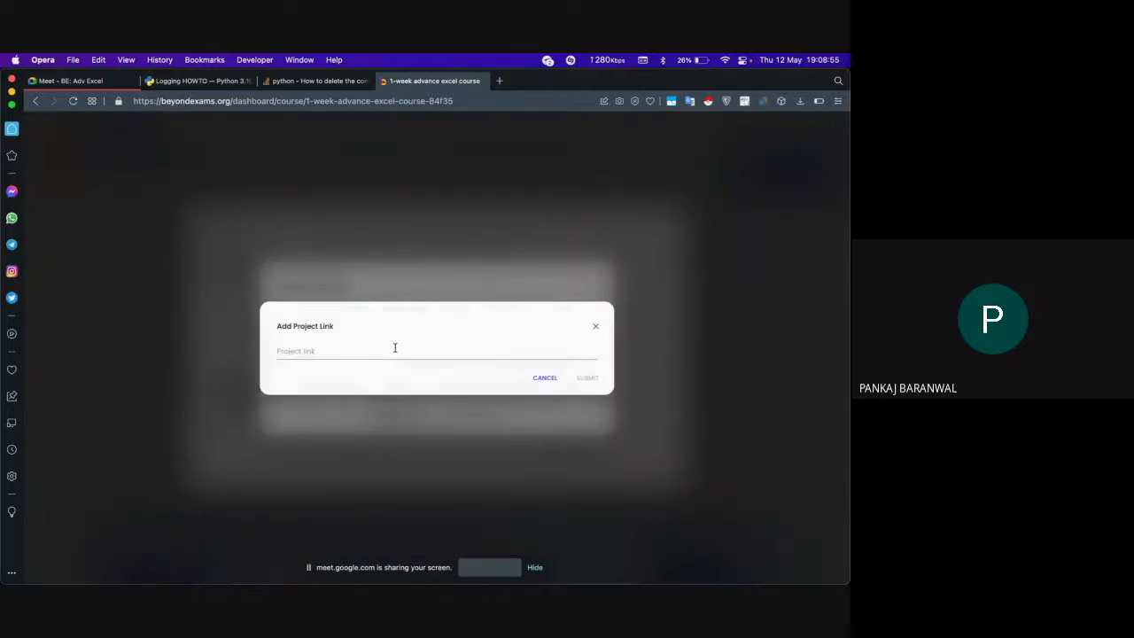
pyautogui.click(544, 378)
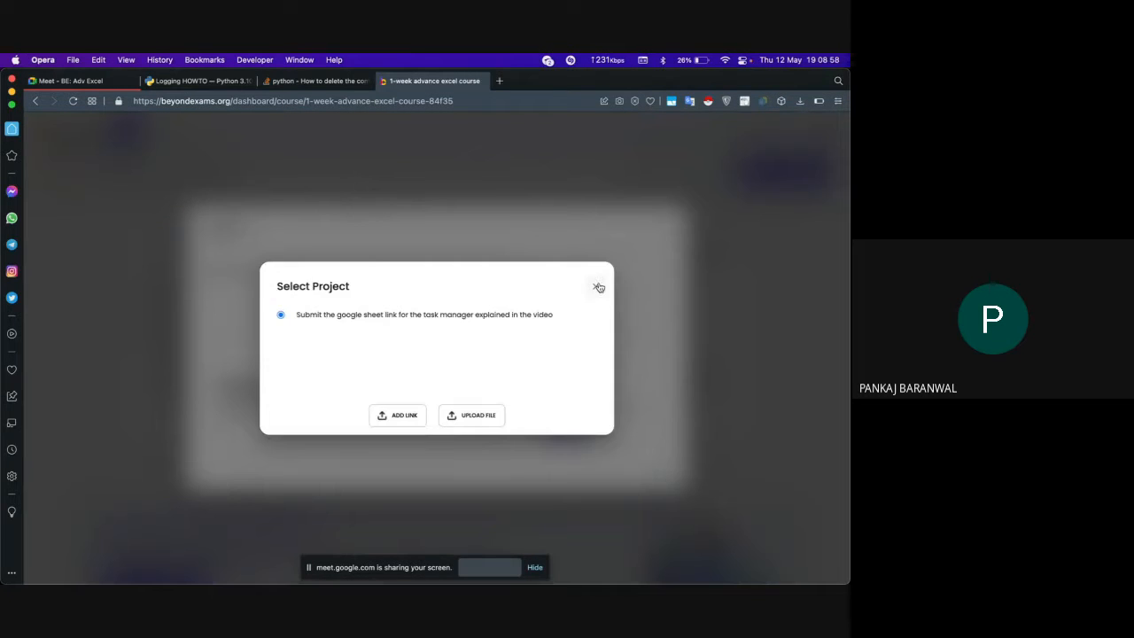
pyautogui.click(598, 286)
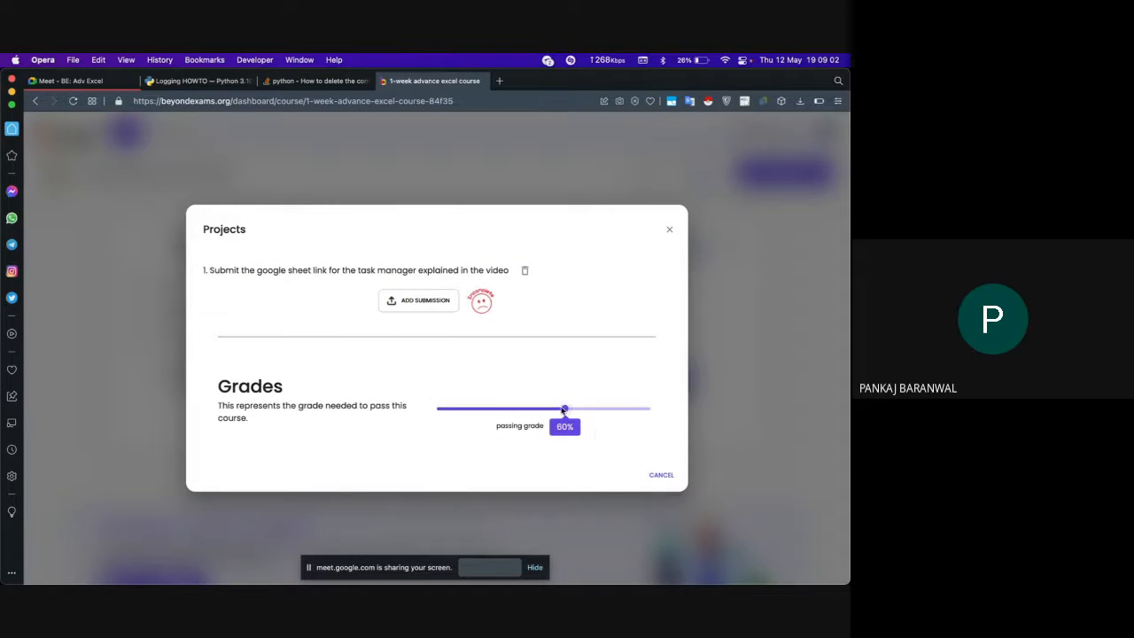
pyautogui.click(661, 474)
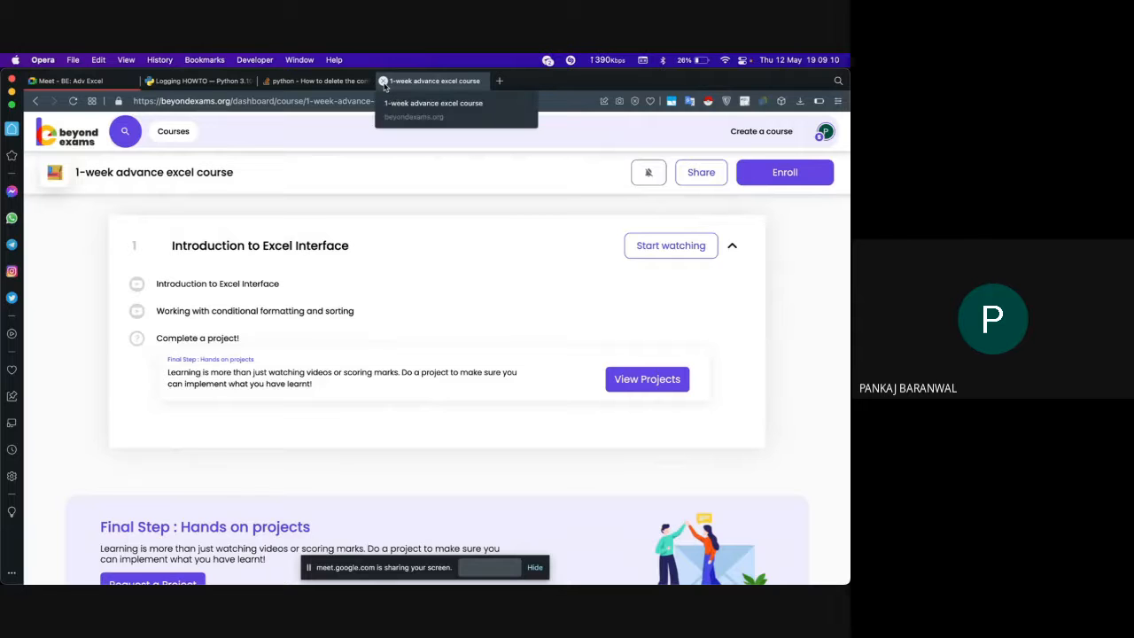
# Step: Close the course page and stop presenting the screen in the Google Meet call
pyautogui.click(79, 84)
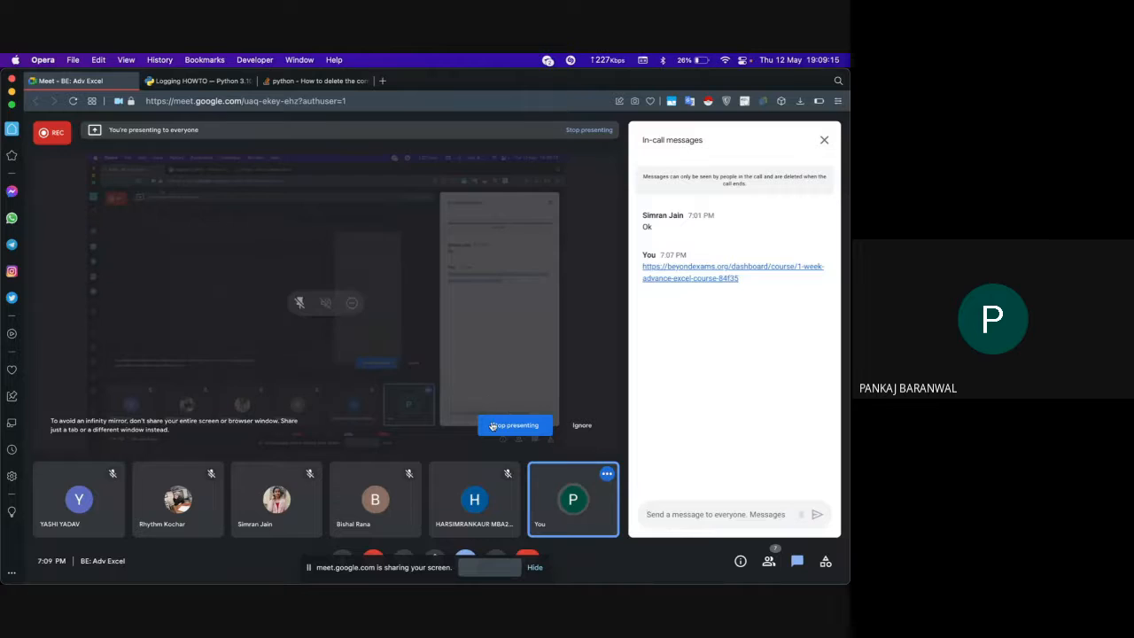
pyautogui.click(493, 426)
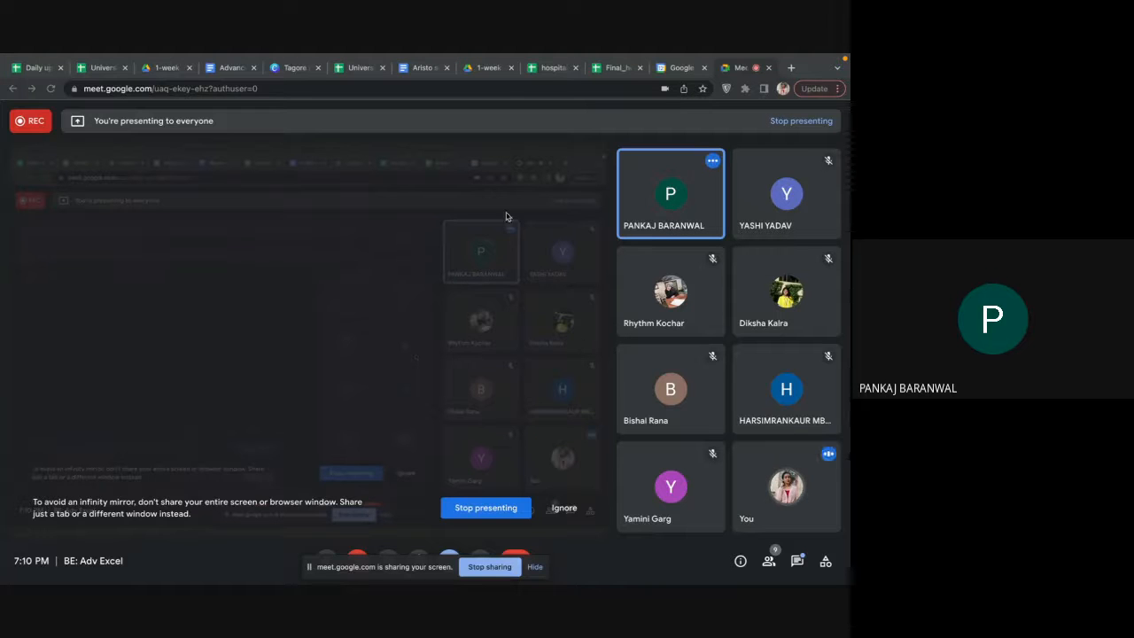
# Step: Look over the hospital-charges data sheet and the Welcome sheet of the Final_hospital-charges workbook
pyautogui.click(548, 70)
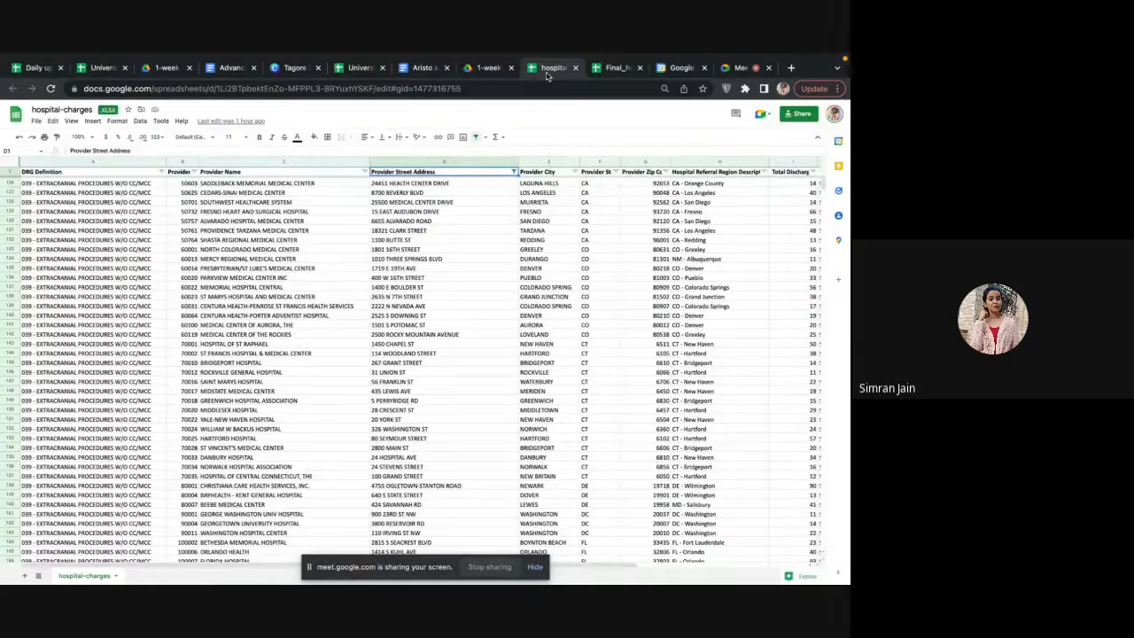
pyautogui.click(617, 68)
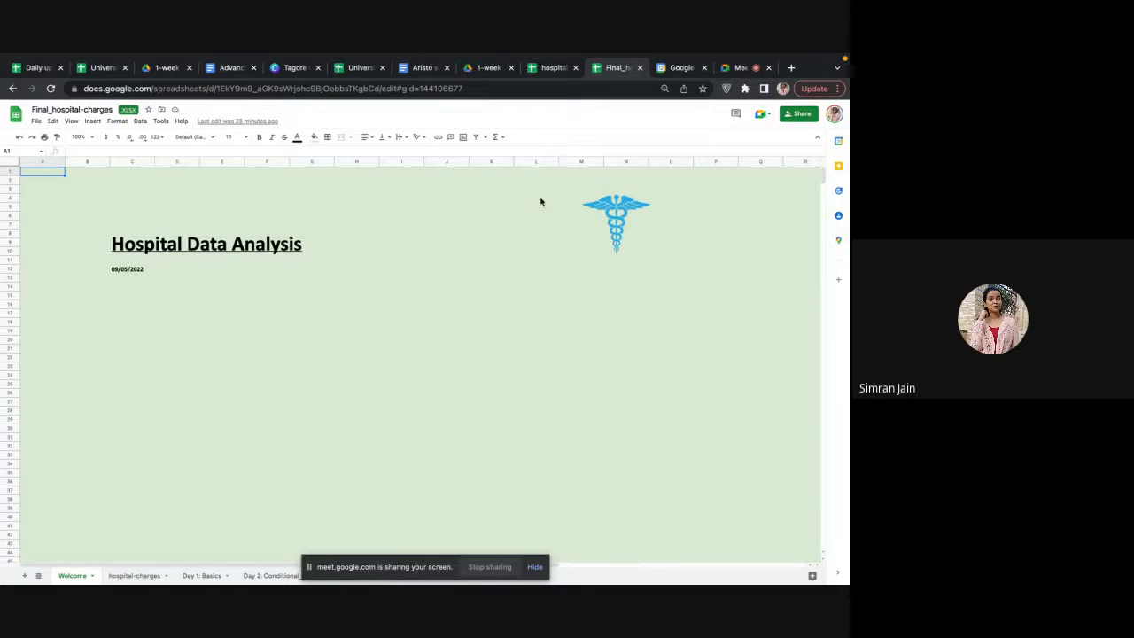
pyautogui.click(549, 68)
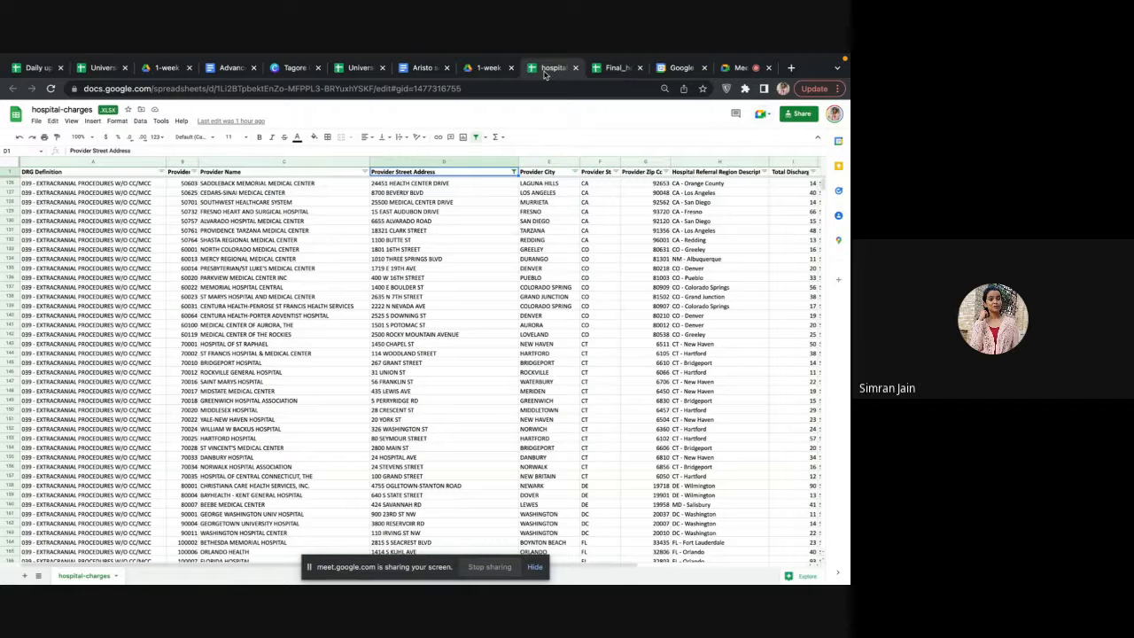
pyautogui.scroll(5, 309, 325)
pyautogui.hscroll(3, 309, 325)
pyautogui.hscroll(-3, 309, 324)
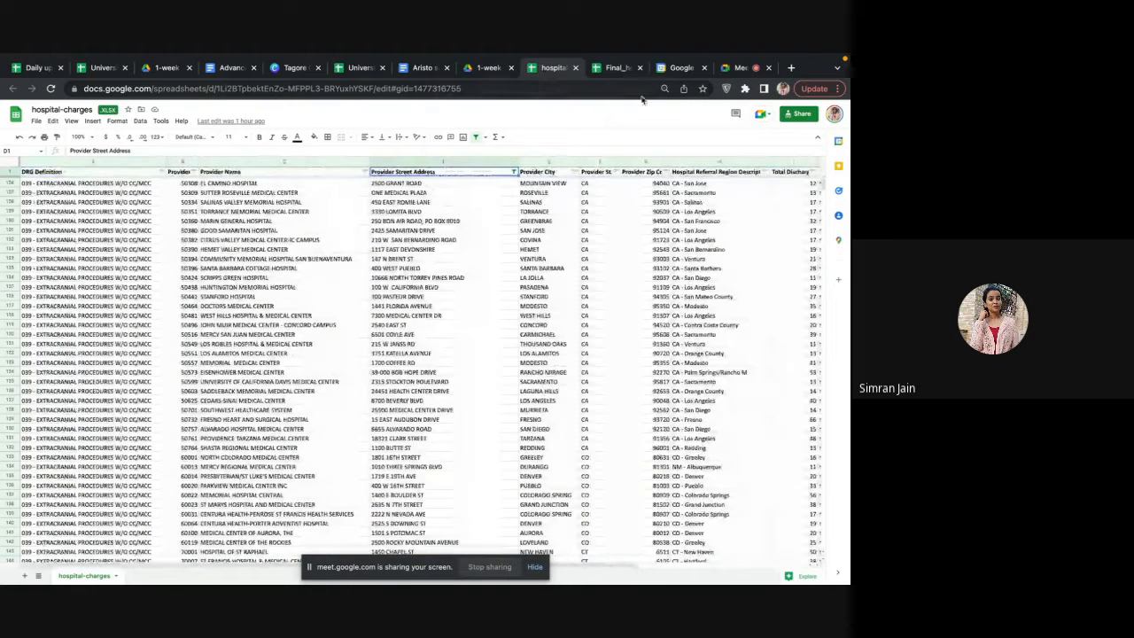
# Step: Copy the sharing link of the hospital-charges spreadsheet
pyautogui.click(799, 113)
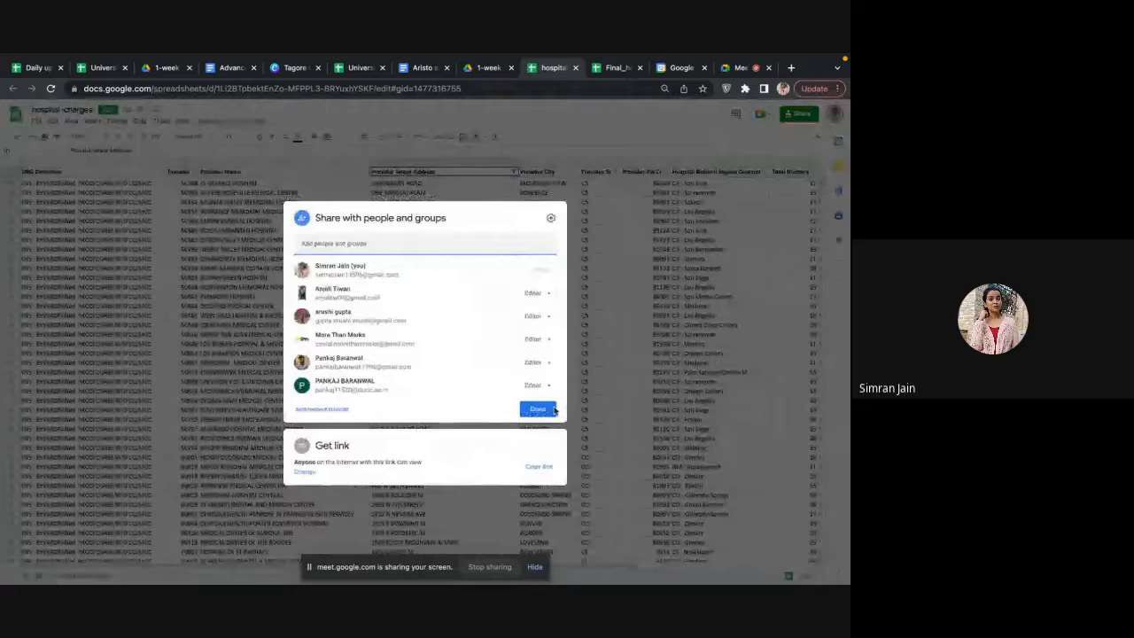
pyautogui.click(538, 466)
pyautogui.hotkey('ctrl', 'Left')
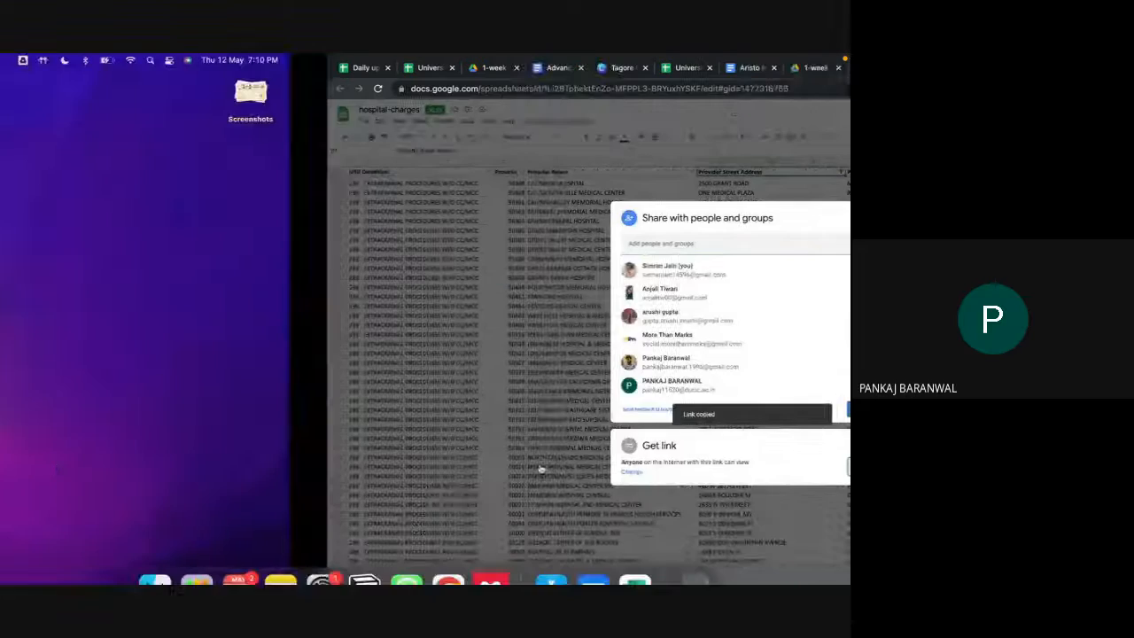
pyautogui.hotkey('ctrl', 'Right')
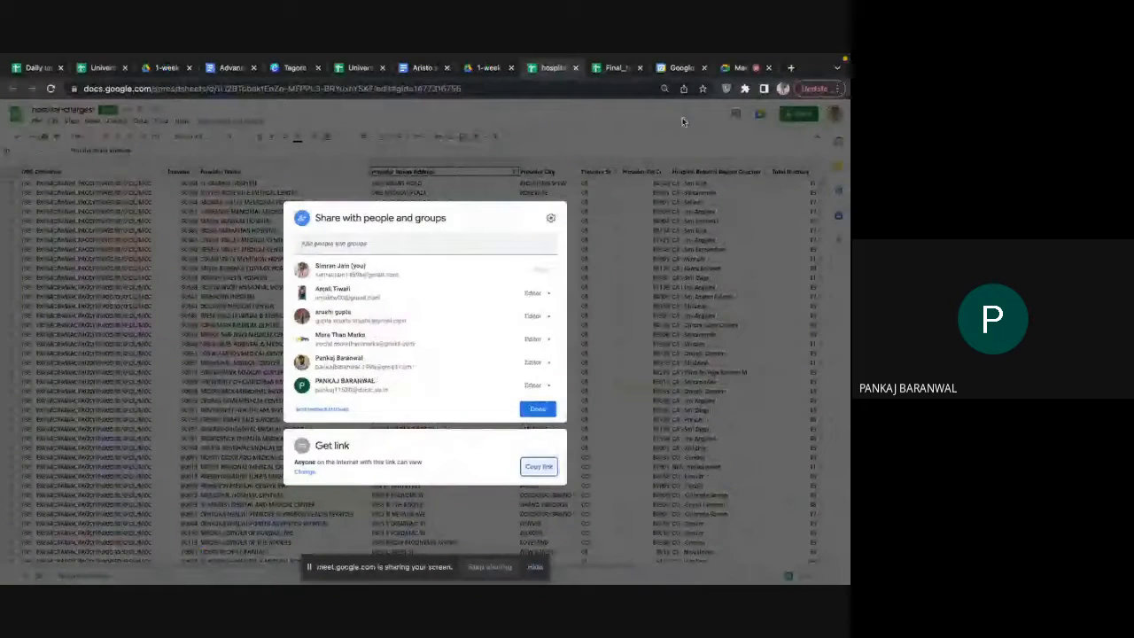
# Step: Send the copied spreadsheet link to everyone in the Google Meet call chat, preceded by a line reading "Hospital dataset:"
pyautogui.click(741, 67)
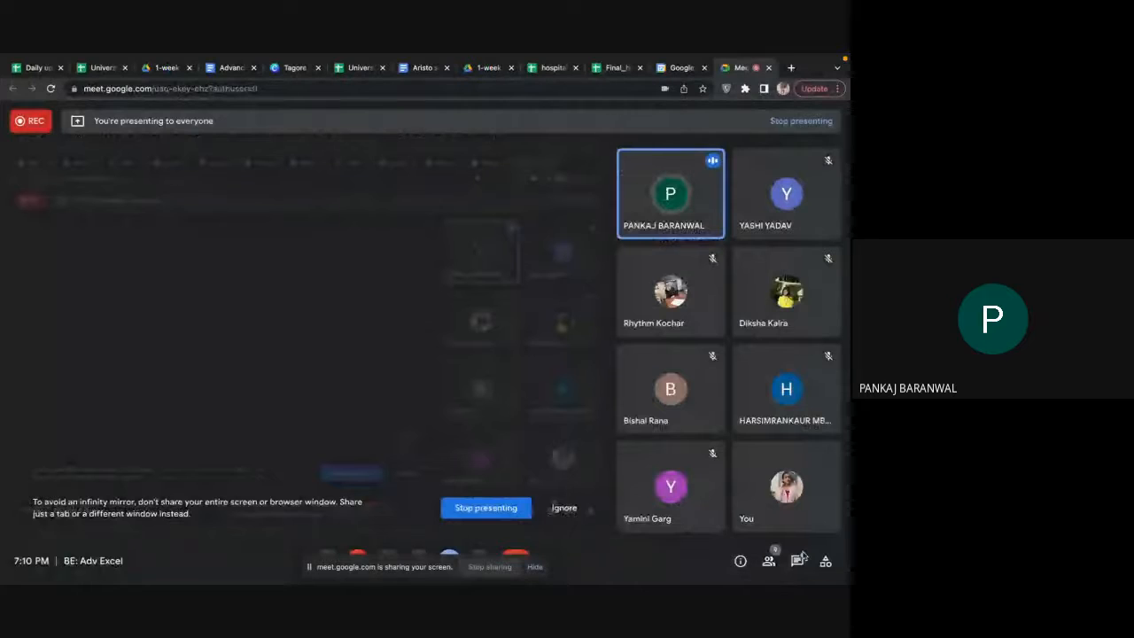
pyautogui.click(798, 561)
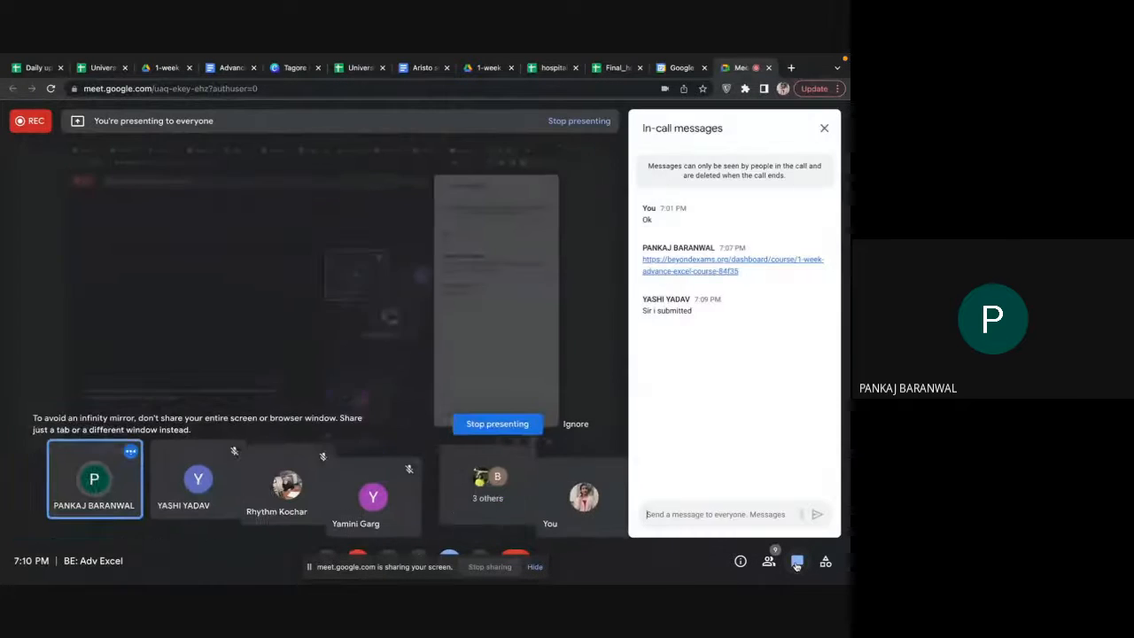
pyautogui.click(756, 518)
pyautogui.hotkey('ctrl', 'v')
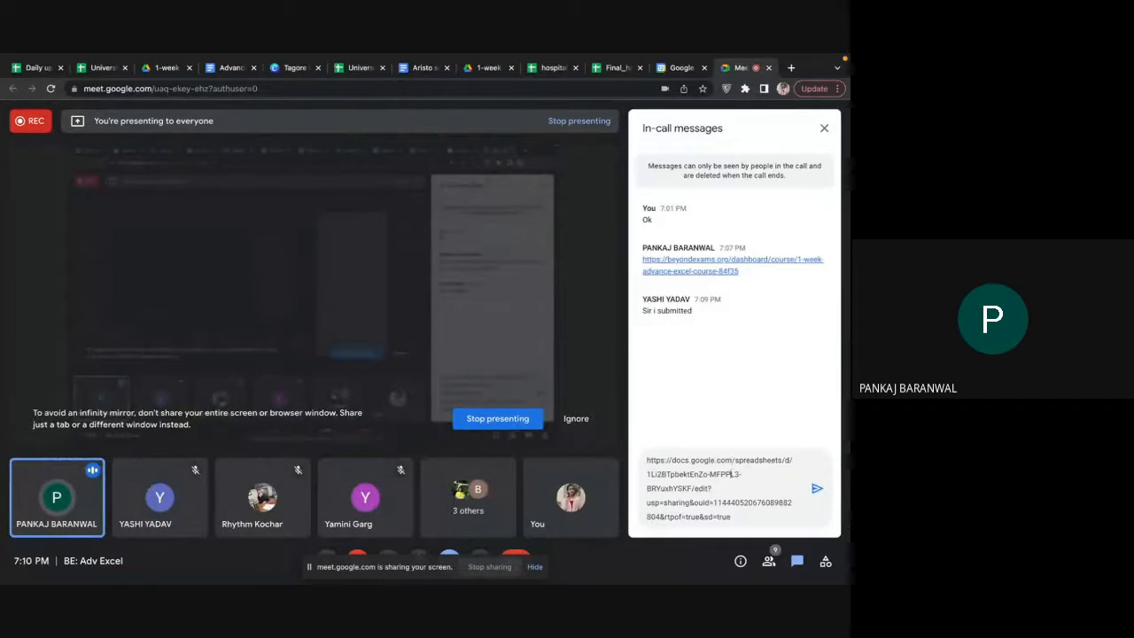
pyautogui.hotkey('shift', 'Return')
pyautogui.press('Up')
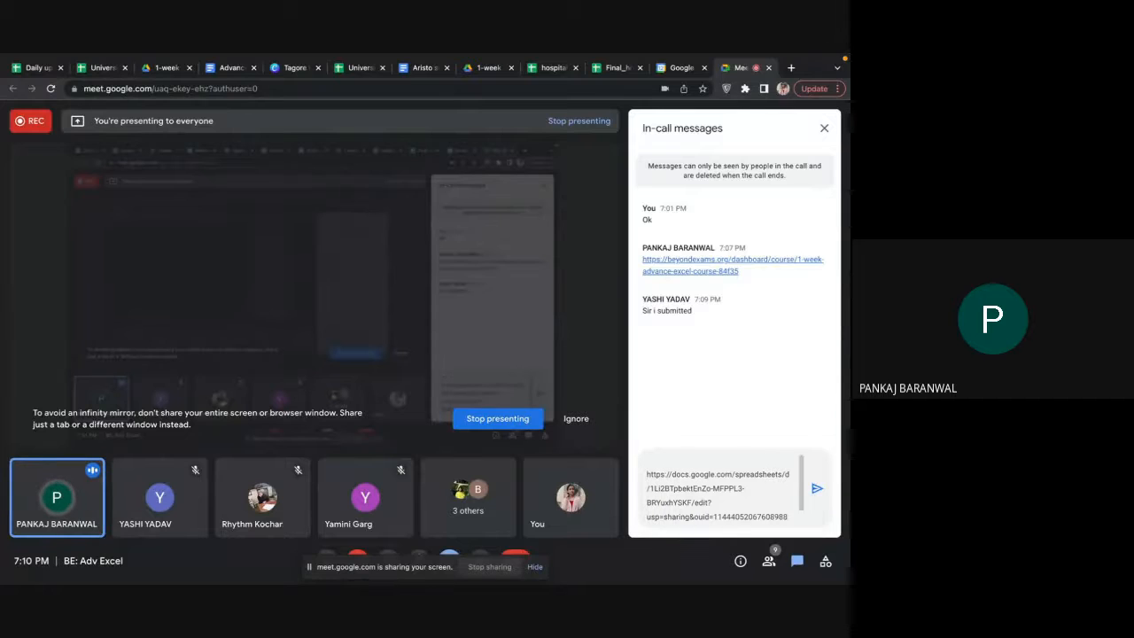
pyautogui.write('Hospital dataset:')
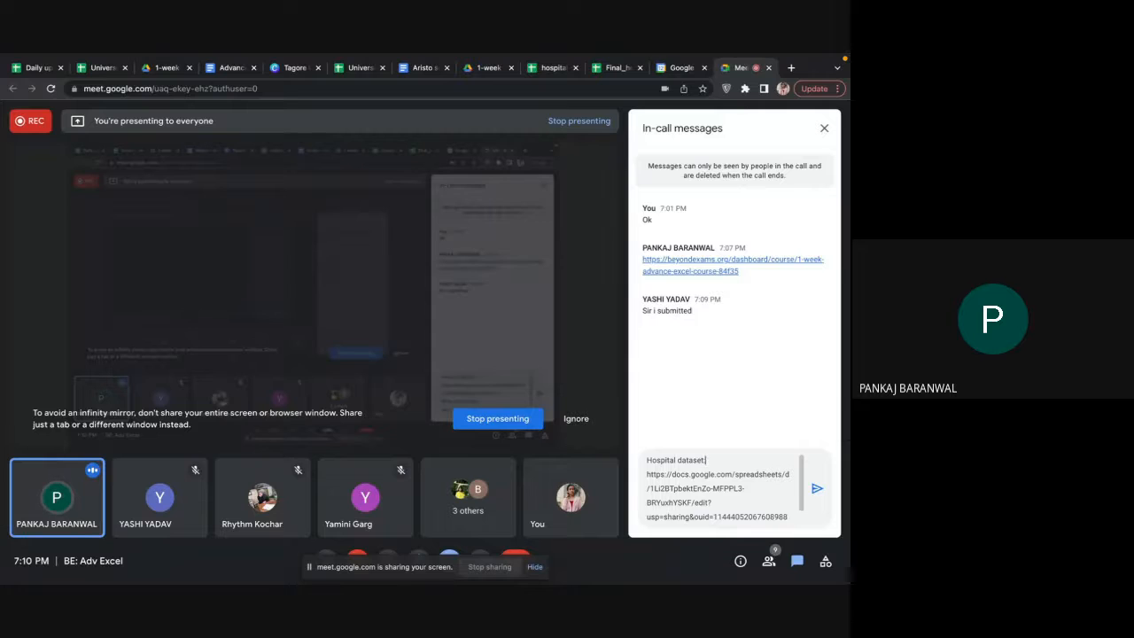
pyautogui.press('Return')
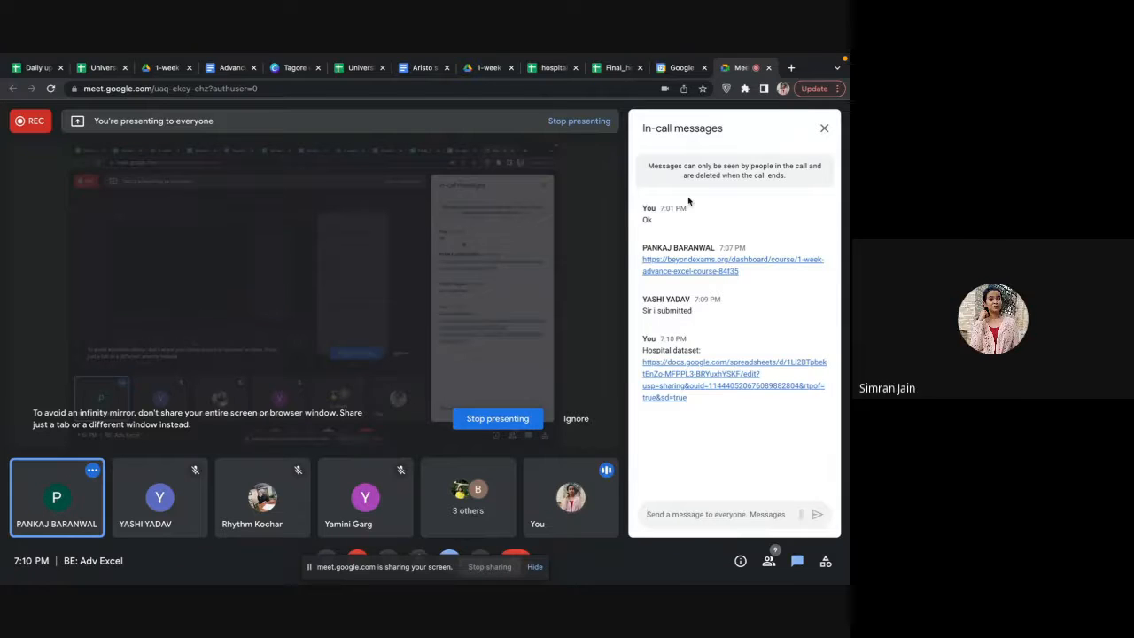
# Step: Point out the Hospital Data Analysis title, the date and the medical logo on the Welcome sheet of the Final_hospital-charges workbook
pyautogui.click(618, 69)
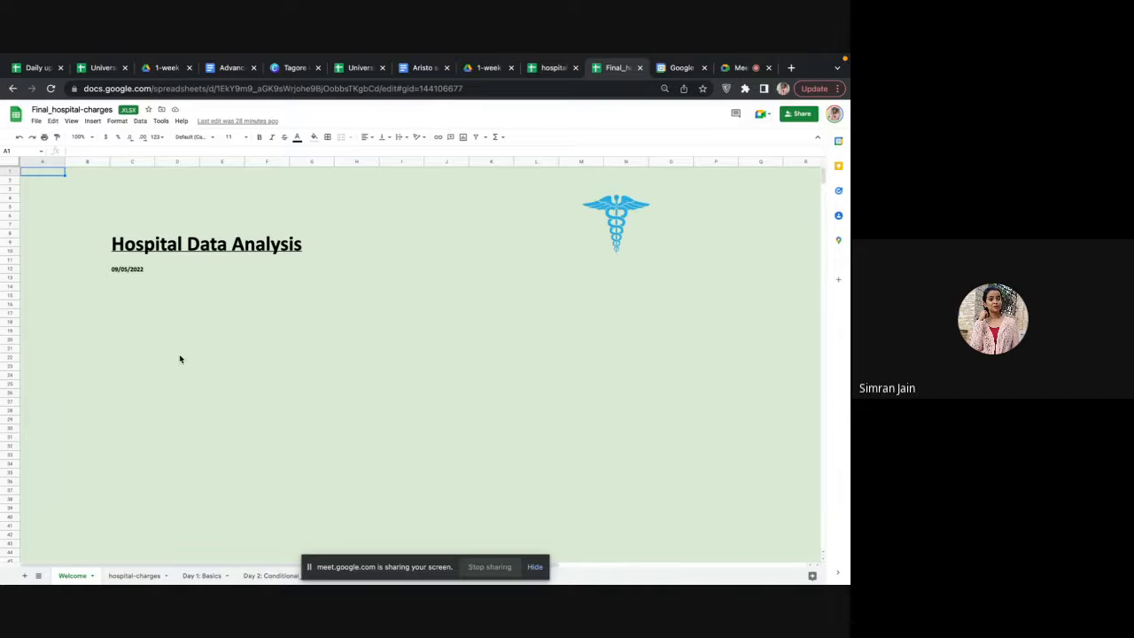
pyautogui.click(128, 244)
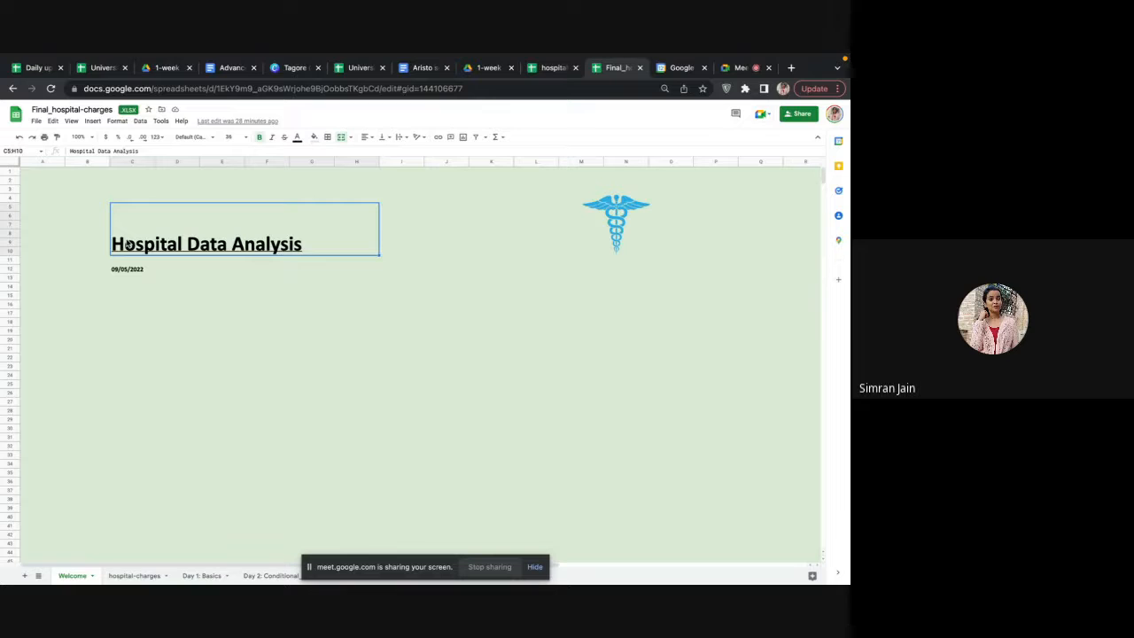
pyautogui.click(122, 270)
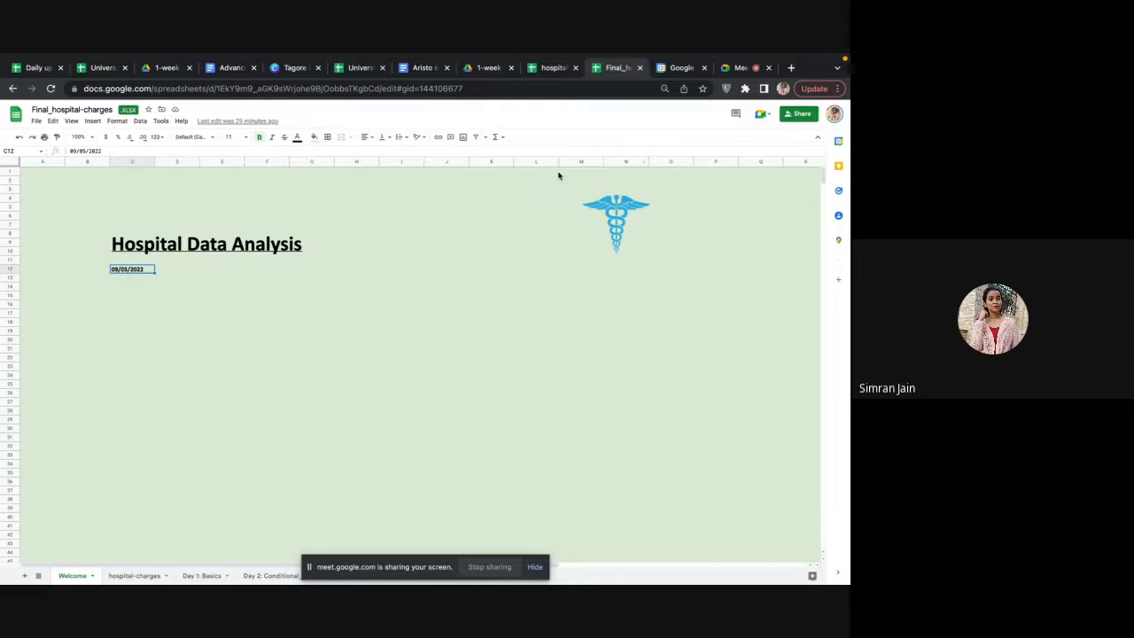
pyautogui.click(616, 213)
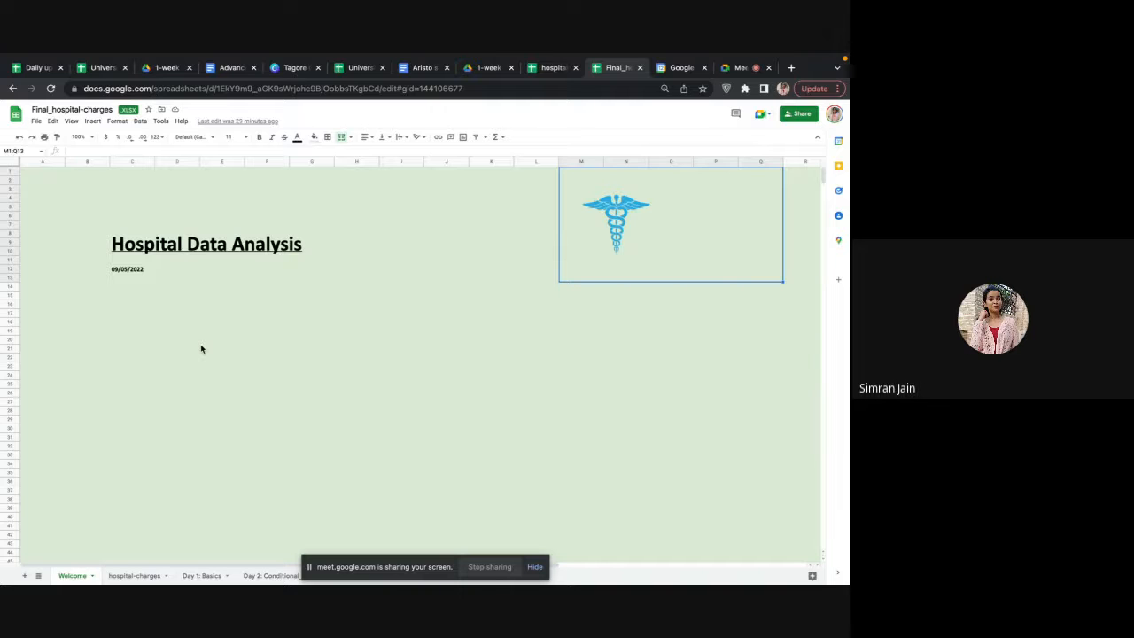
# Step: Examine the DRG Definition column and its entries on the hospital-charges sheet of the workbook
pyautogui.click(121, 576)
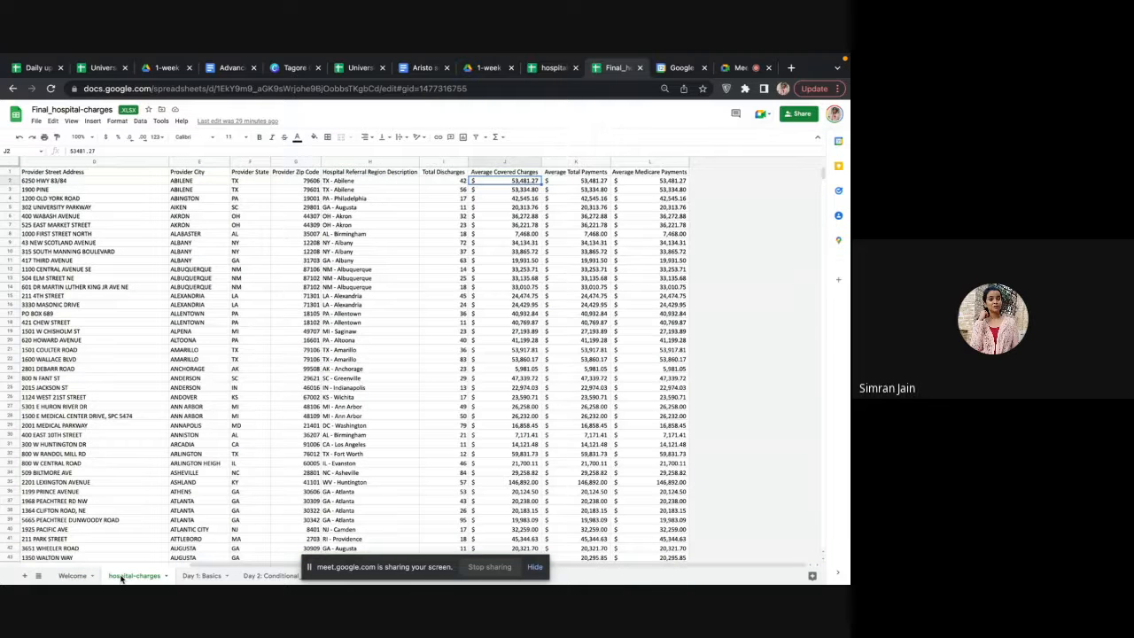
pyautogui.hscroll(-4, 175, 405)
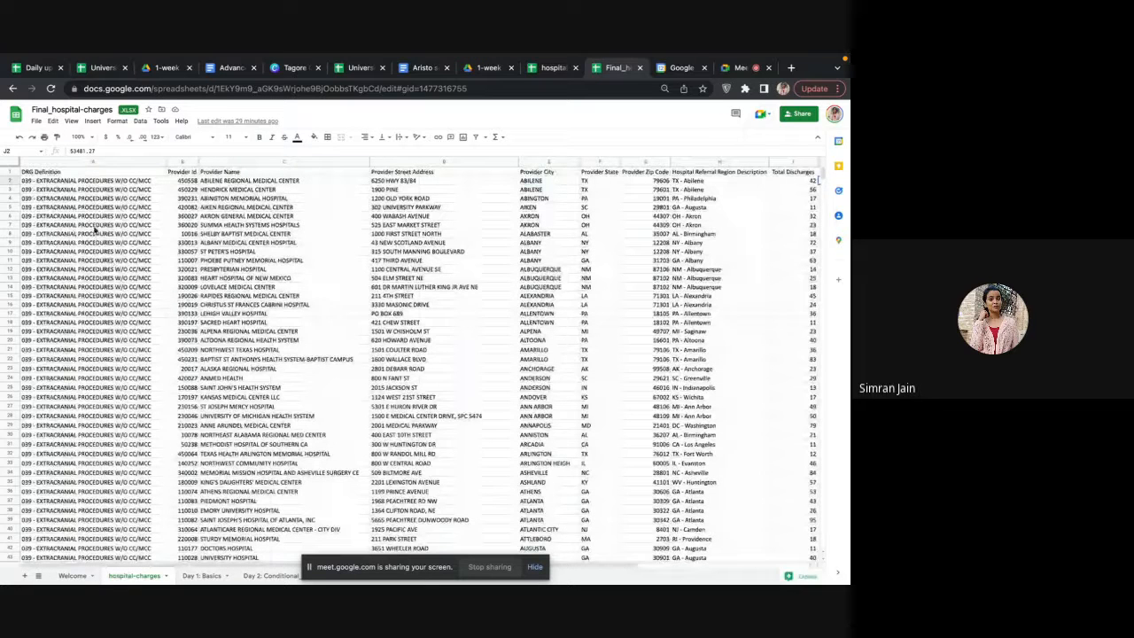
pyautogui.click(74, 173)
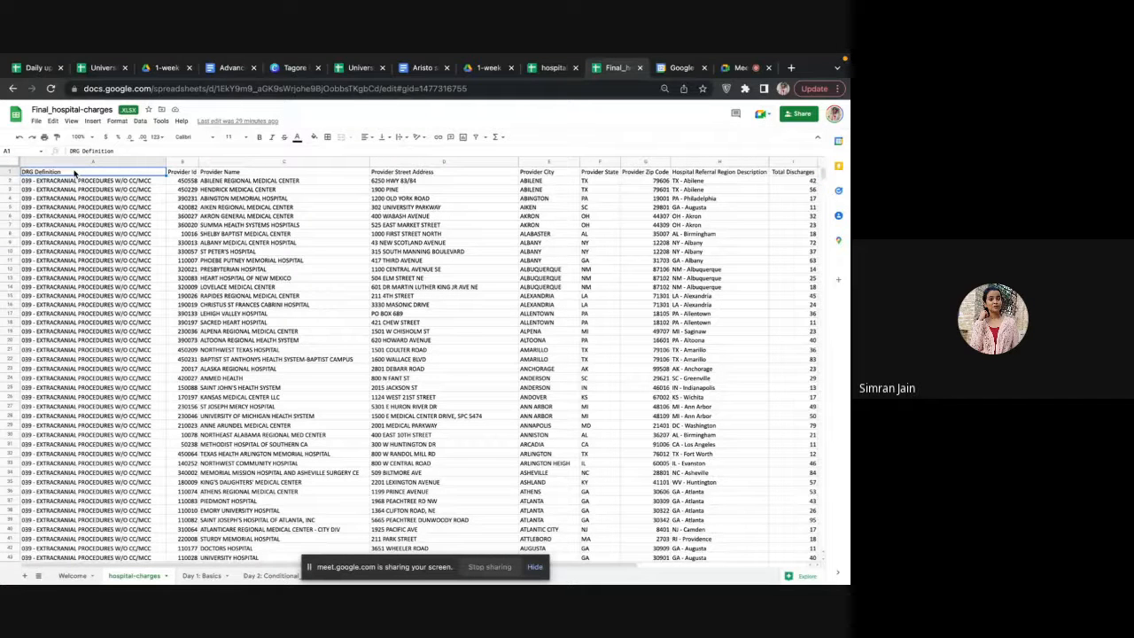
pyautogui.scroll(-2, 76, 417)
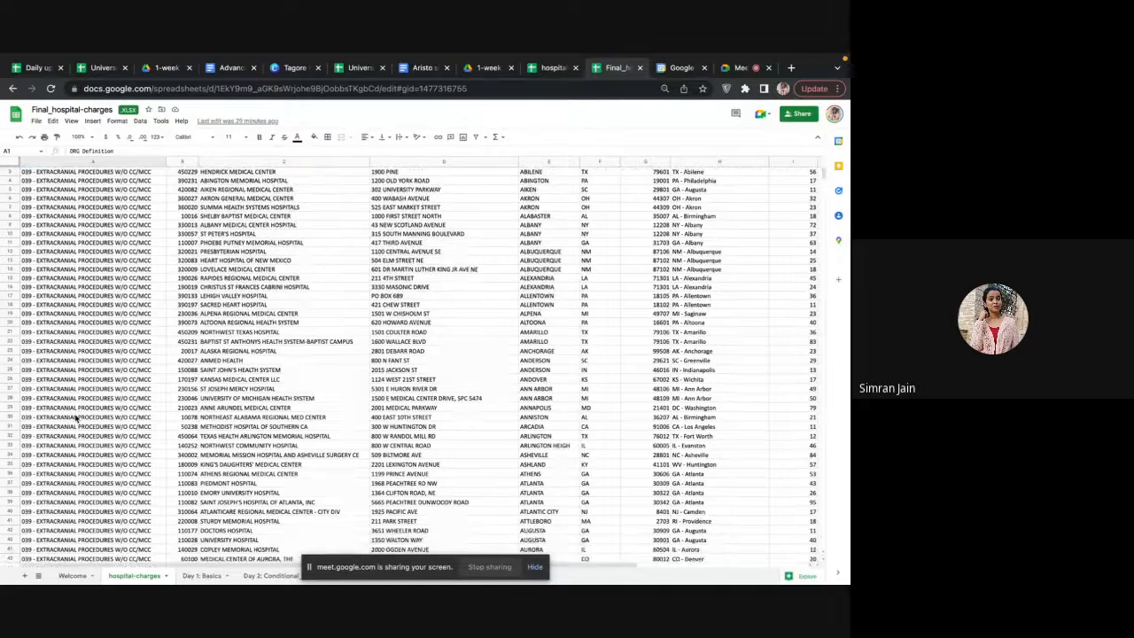
pyautogui.scroll(2, 76, 415)
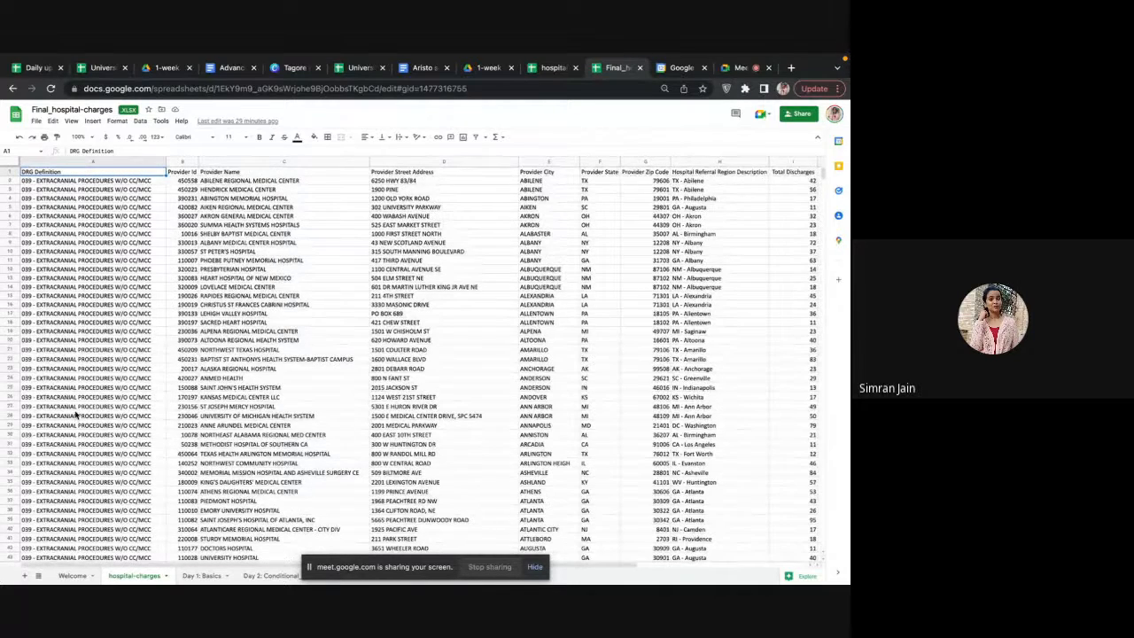
pyautogui.click(71, 234)
pyautogui.click(64, 182)
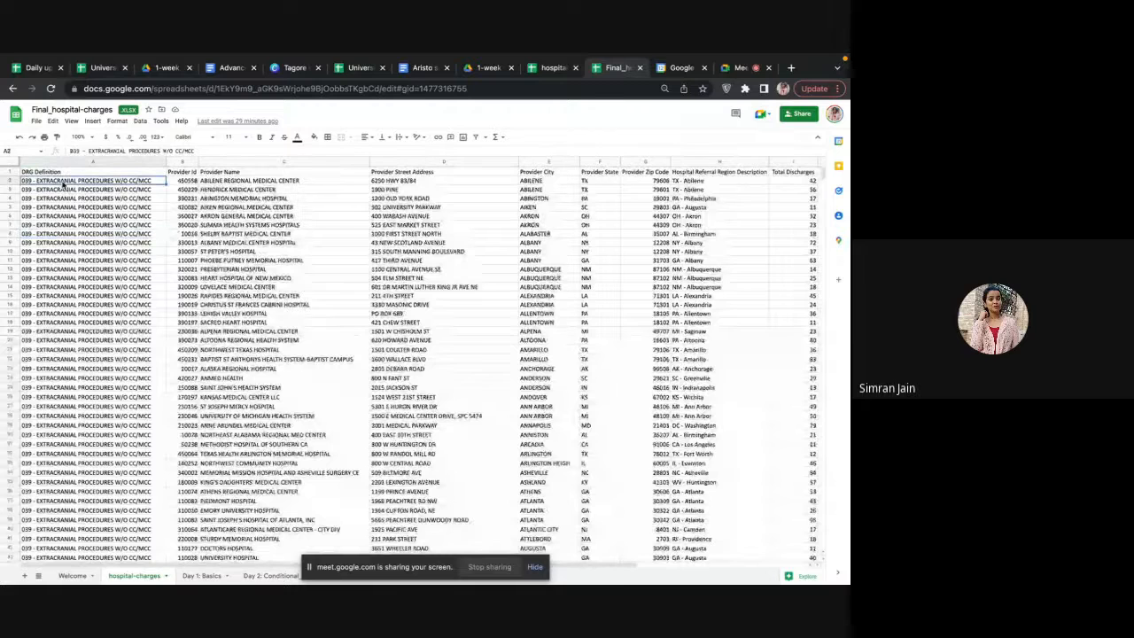
# Step: Go through the header cells from DRG Definition to Provider City on the hospital-charges sheet
pyautogui.click(141, 173)
pyautogui.click(186, 172)
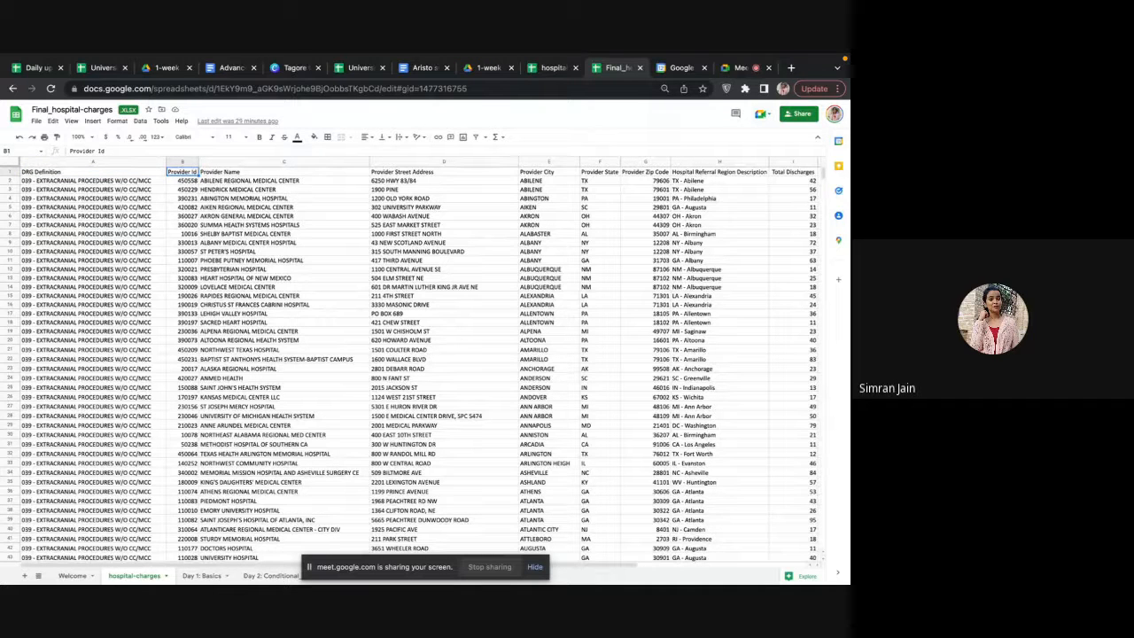
pyautogui.press('Right')
pyautogui.press('Right')
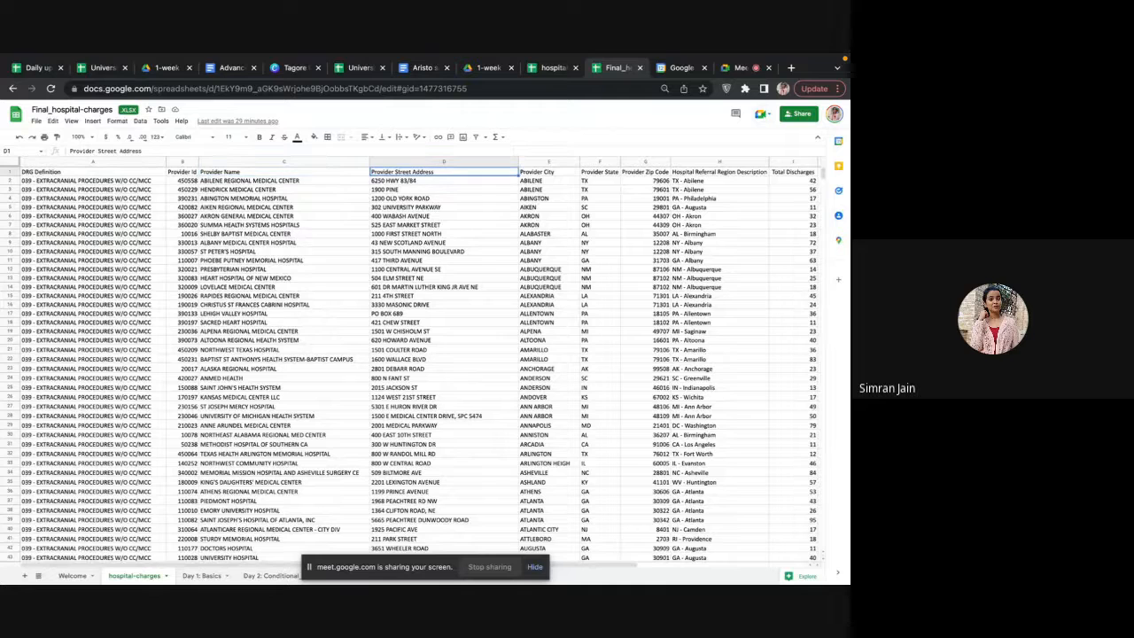
pyautogui.press('Right')
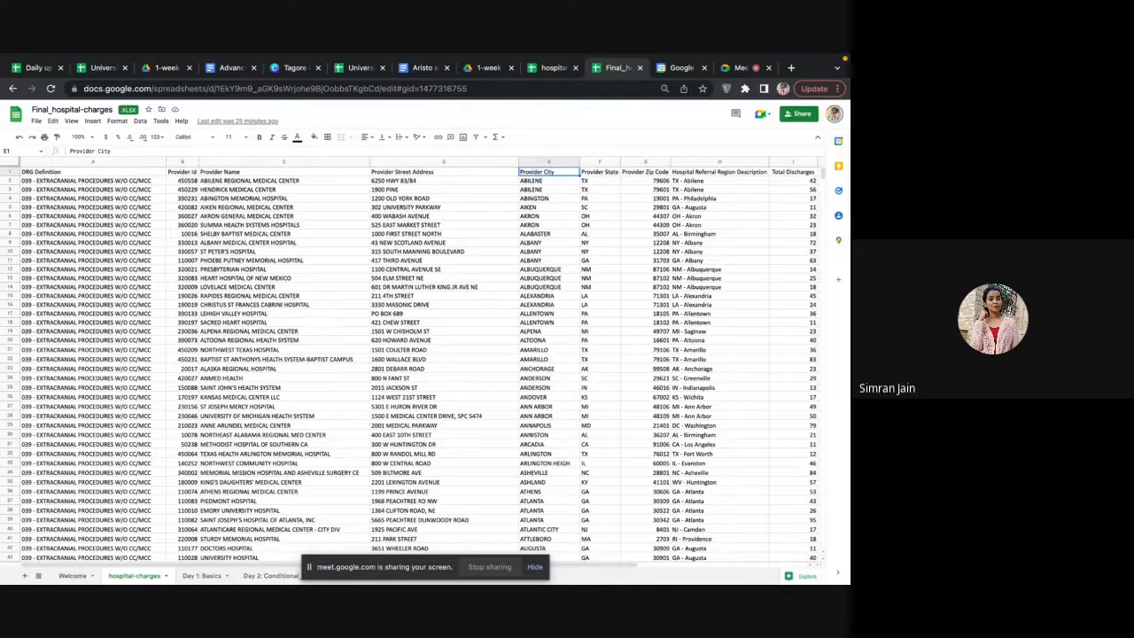
pyautogui.press('Left')
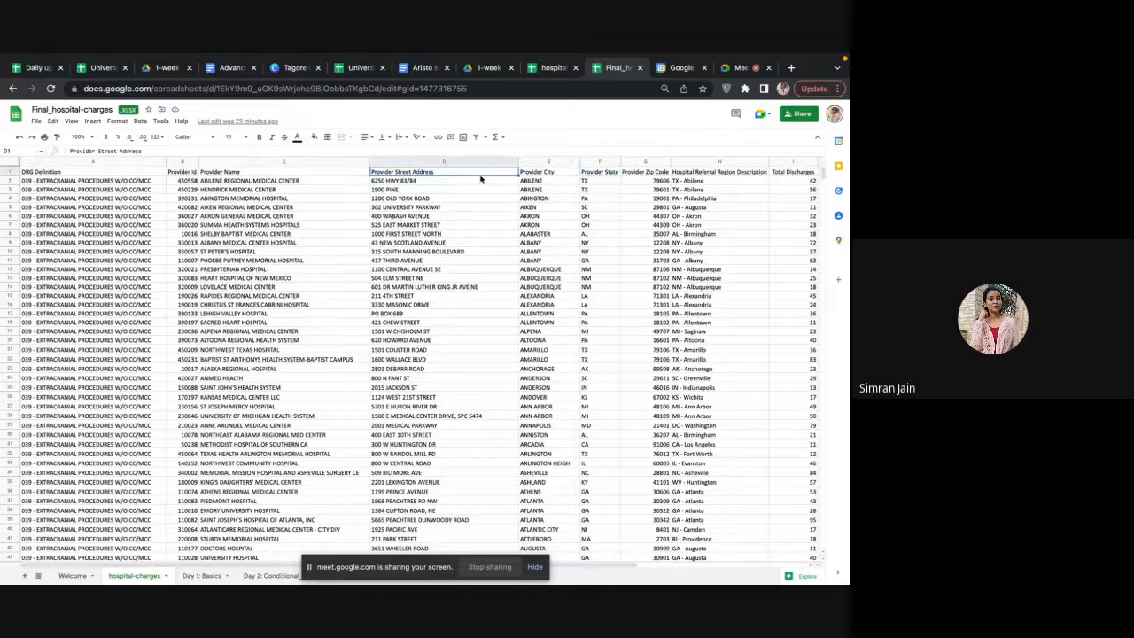
pyautogui.press('Right')
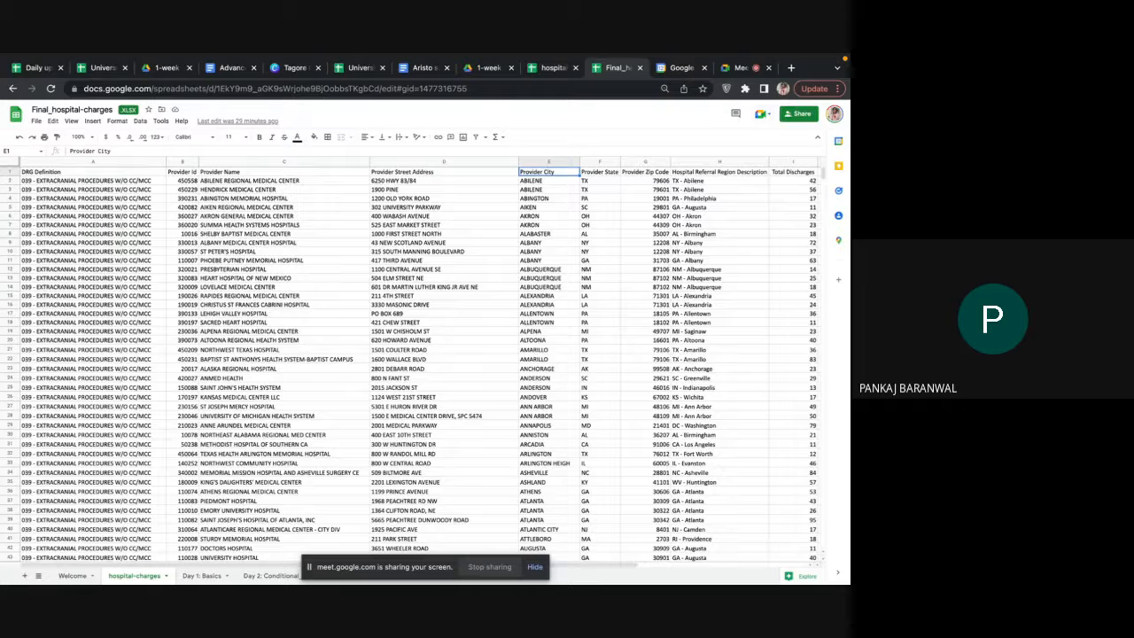
# Step: Set the sheet's zoom to 150% and go through the header cells again from DRG Definition to Provider Zip Code
pyautogui.click(82, 137)
pyautogui.click(87, 223)
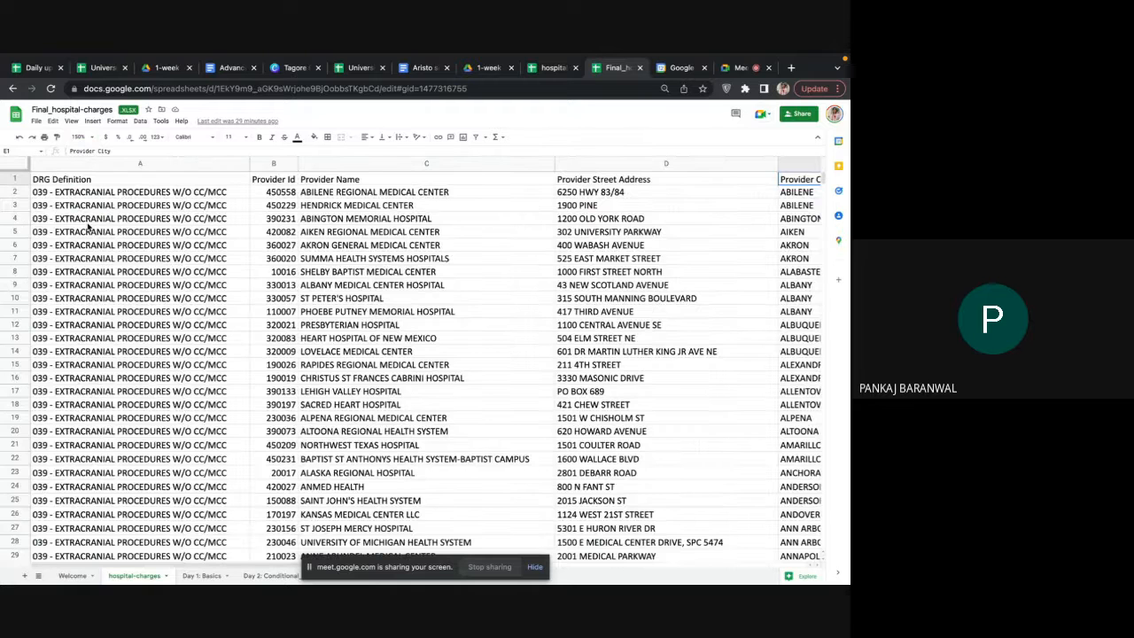
pyautogui.click(169, 181)
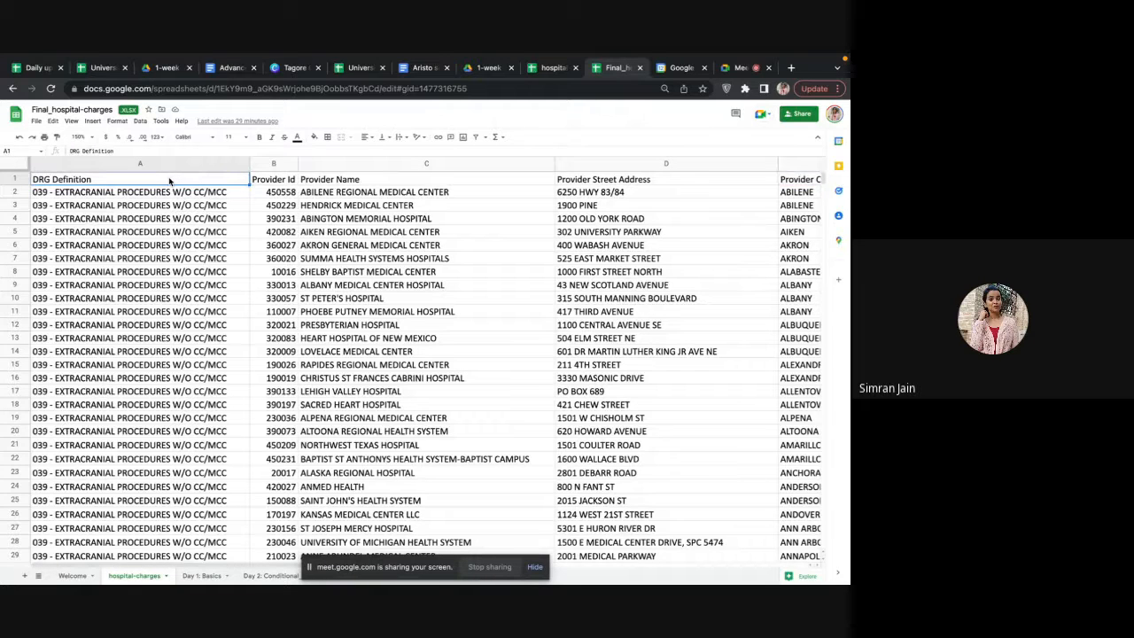
pyautogui.press('Right')
pyautogui.press('Right')
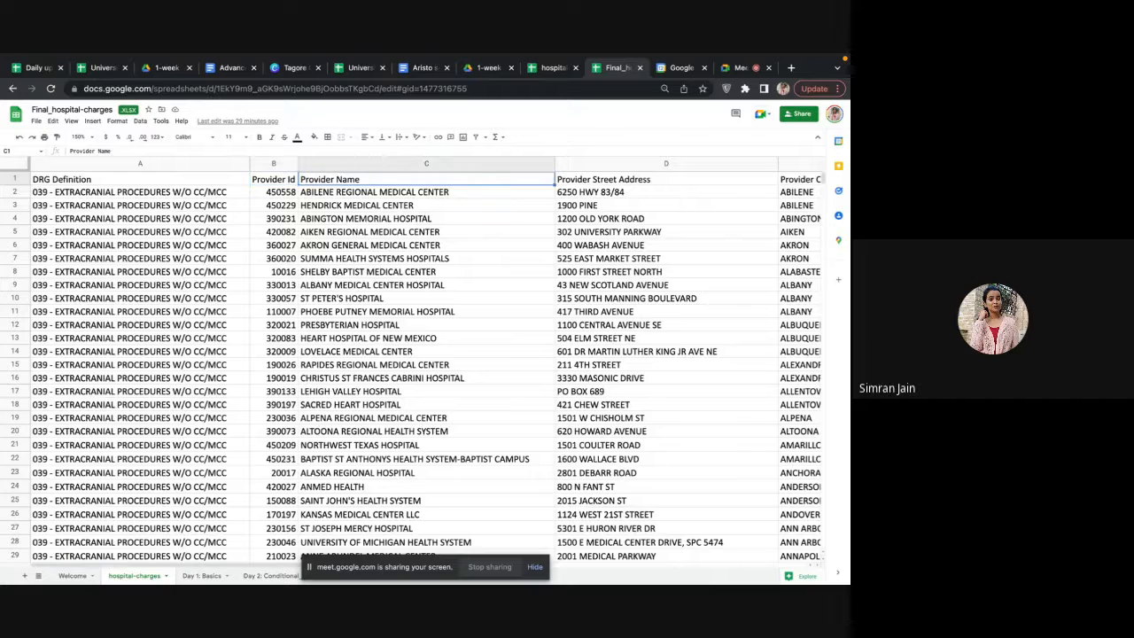
pyautogui.press('Right')
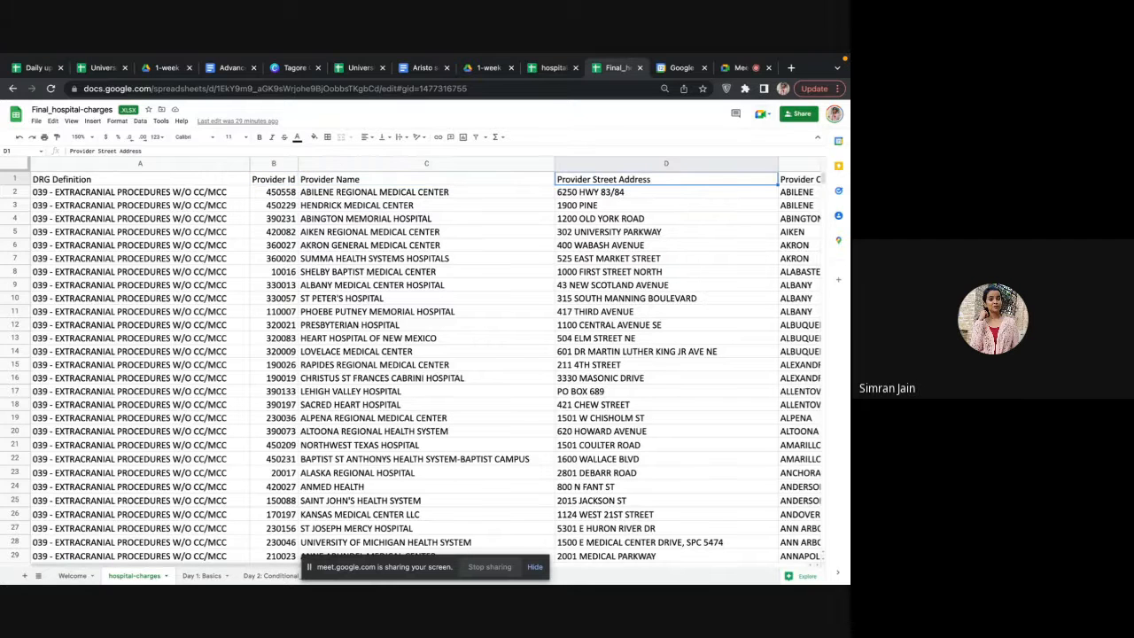
pyautogui.press('Right')
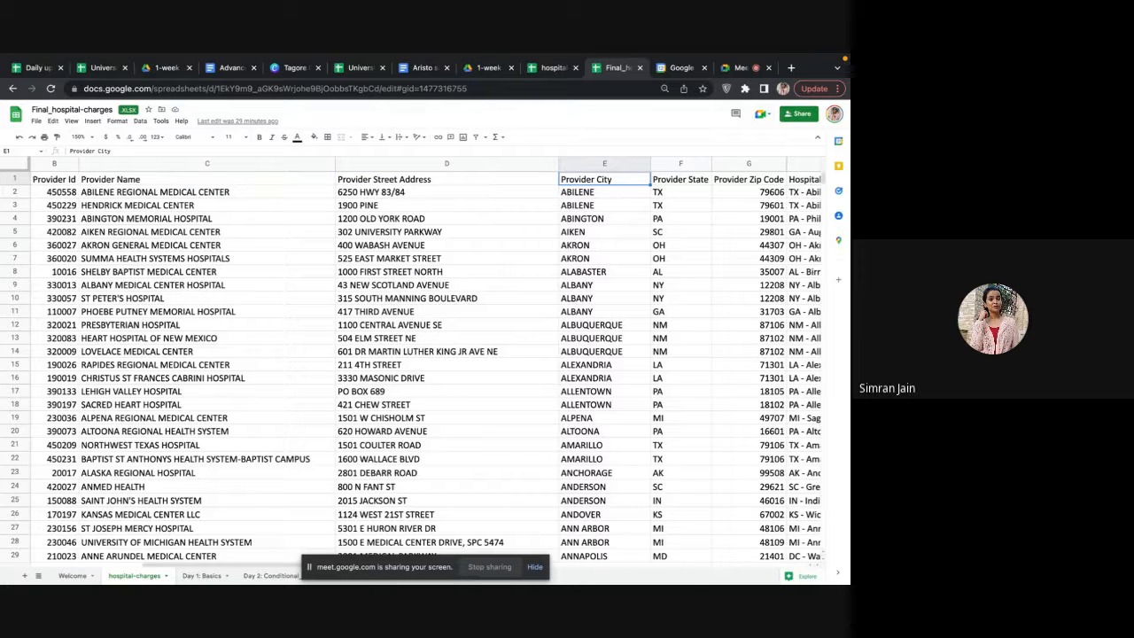
pyautogui.press('Right')
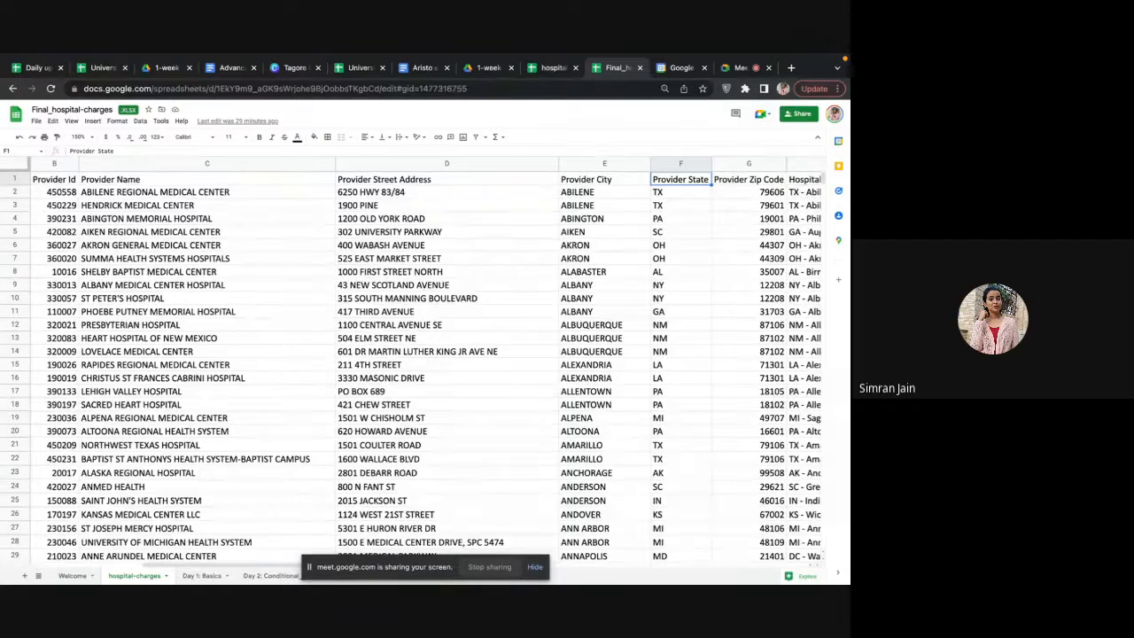
pyautogui.press('Right')
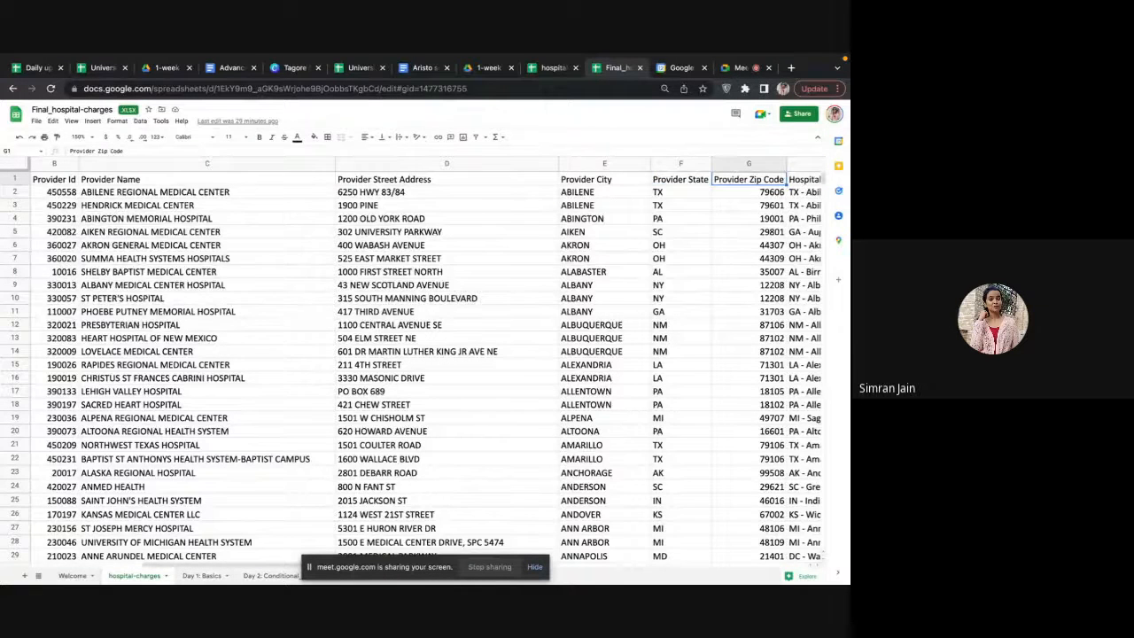
# Step: Examine the Hospital Referral Region Description header and its first entry, continuing to the Total Discharges header
pyautogui.press('Right')
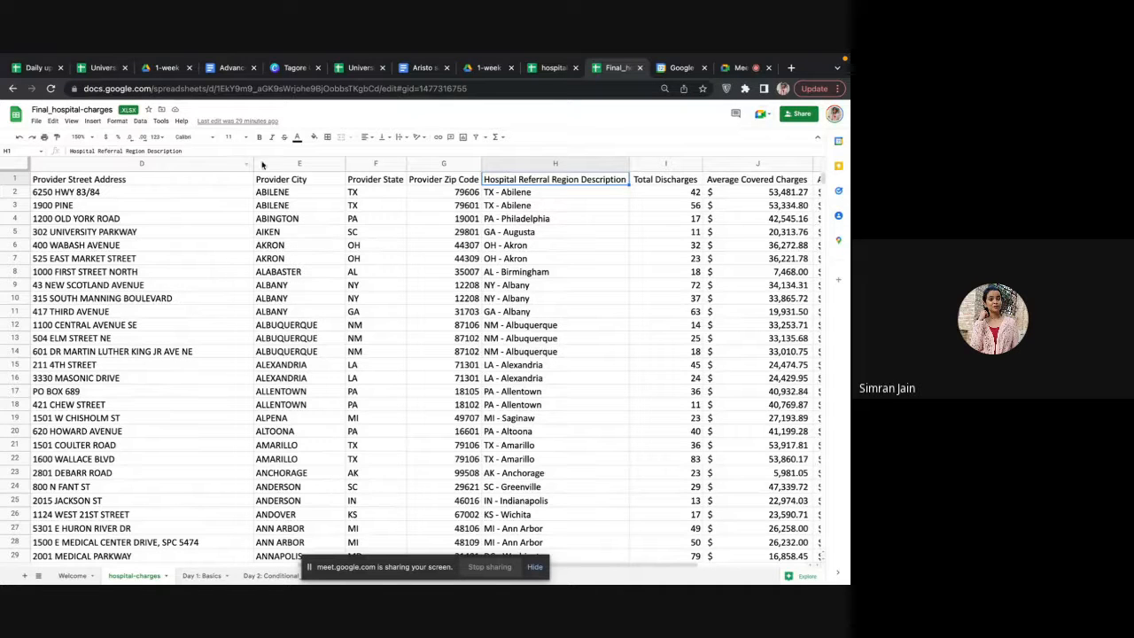
pyautogui.click(560, 200)
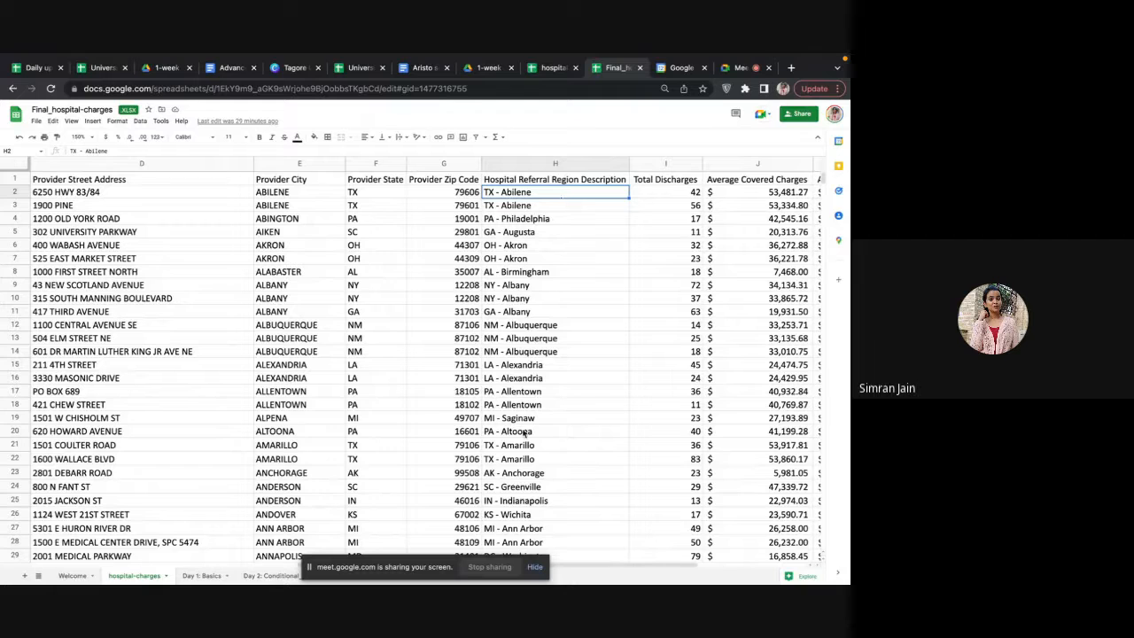
pyautogui.click(568, 181)
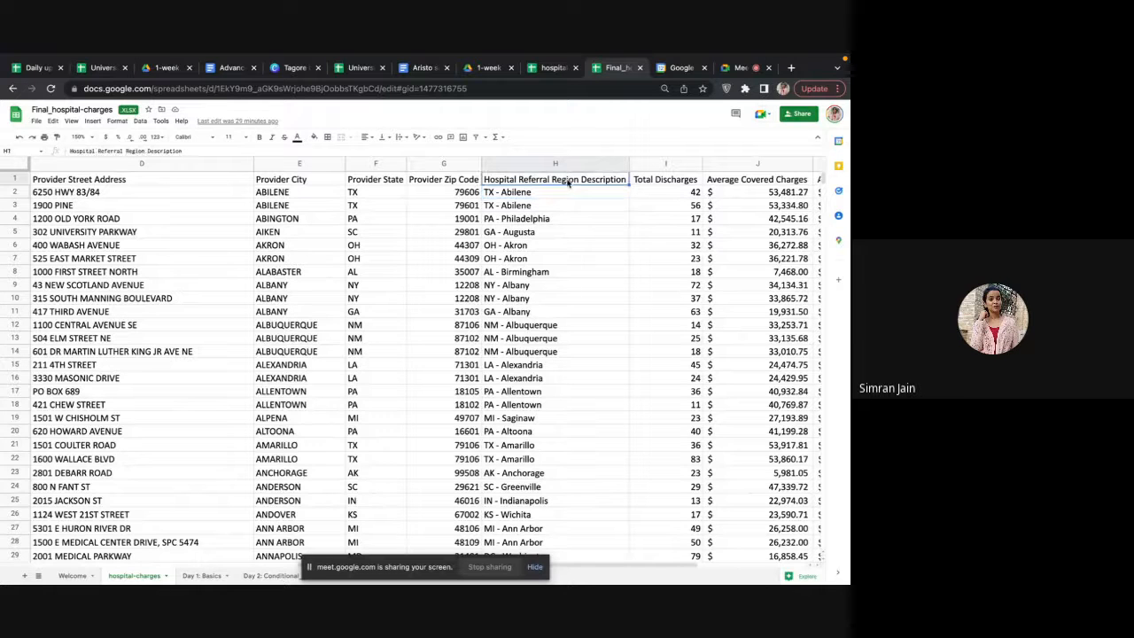
pyautogui.press('Right')
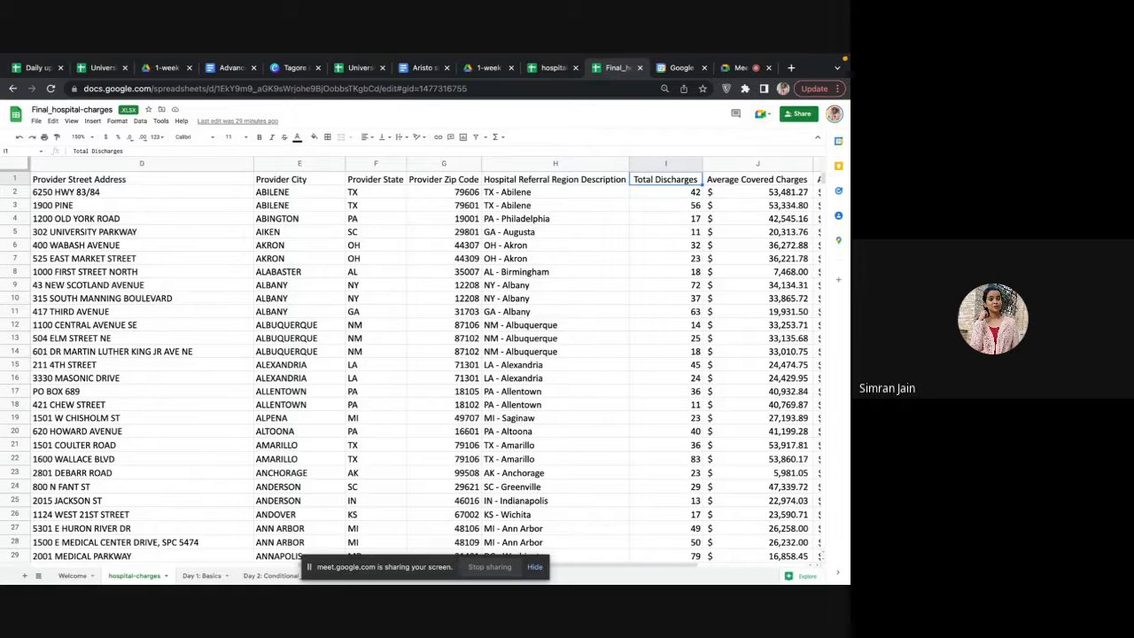
# Step: Go through the Average Covered Charges, Average Total Payments and Average Medicare Payments headers, examining the whole Average Total Payments column
pyautogui.press('Right')
pyautogui.press('Right')
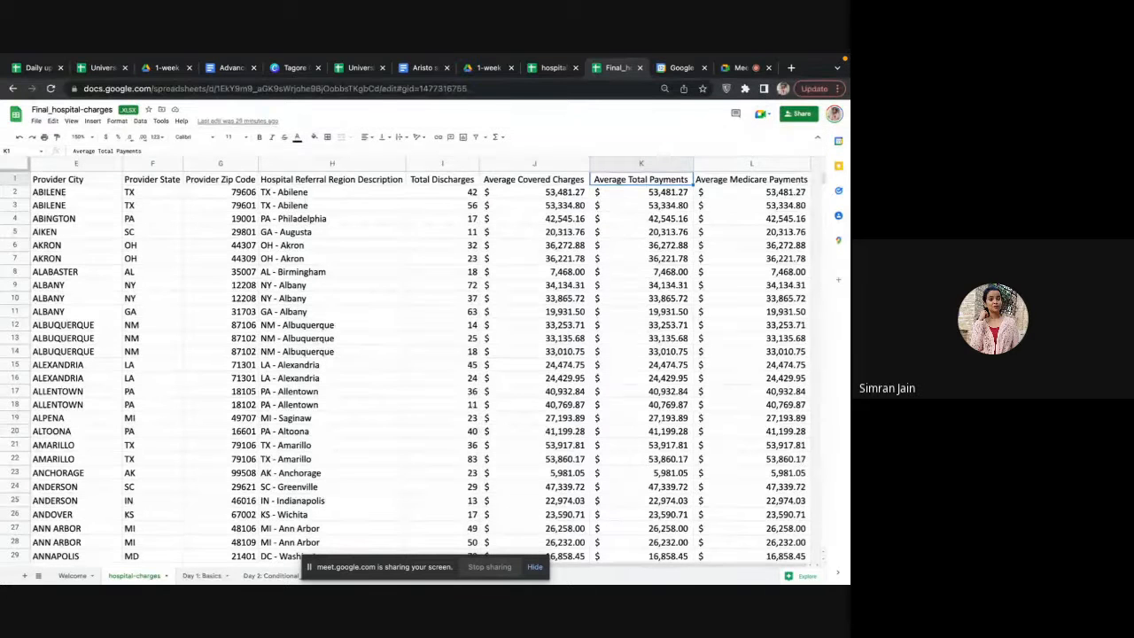
pyautogui.press('Right')
pyautogui.press('Left')
pyautogui.click(659, 167)
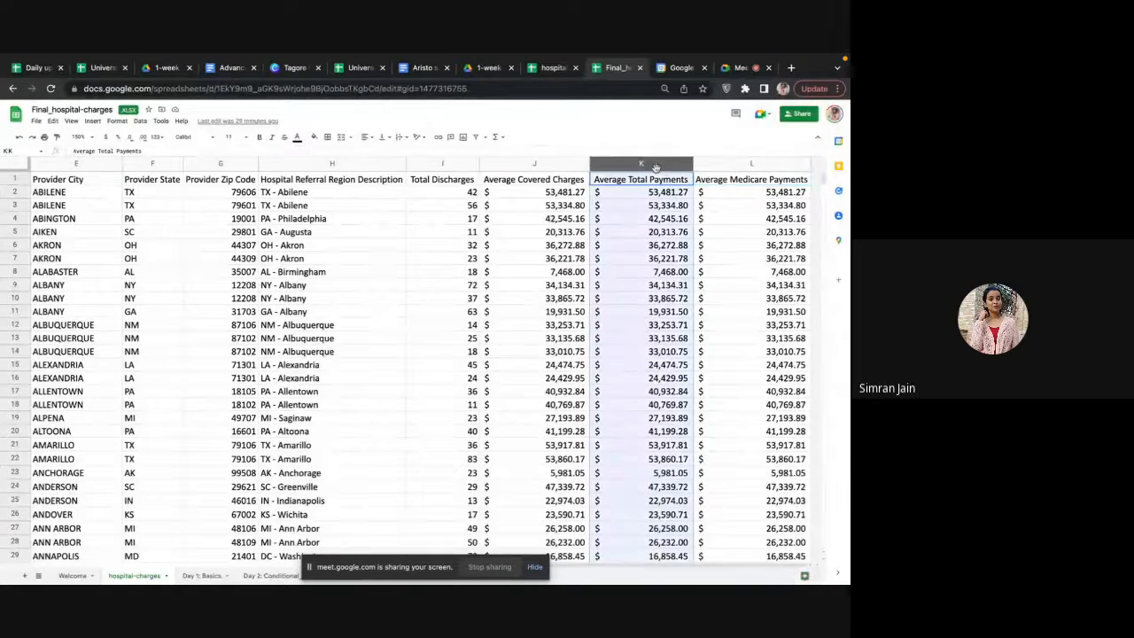
pyautogui.click(638, 184)
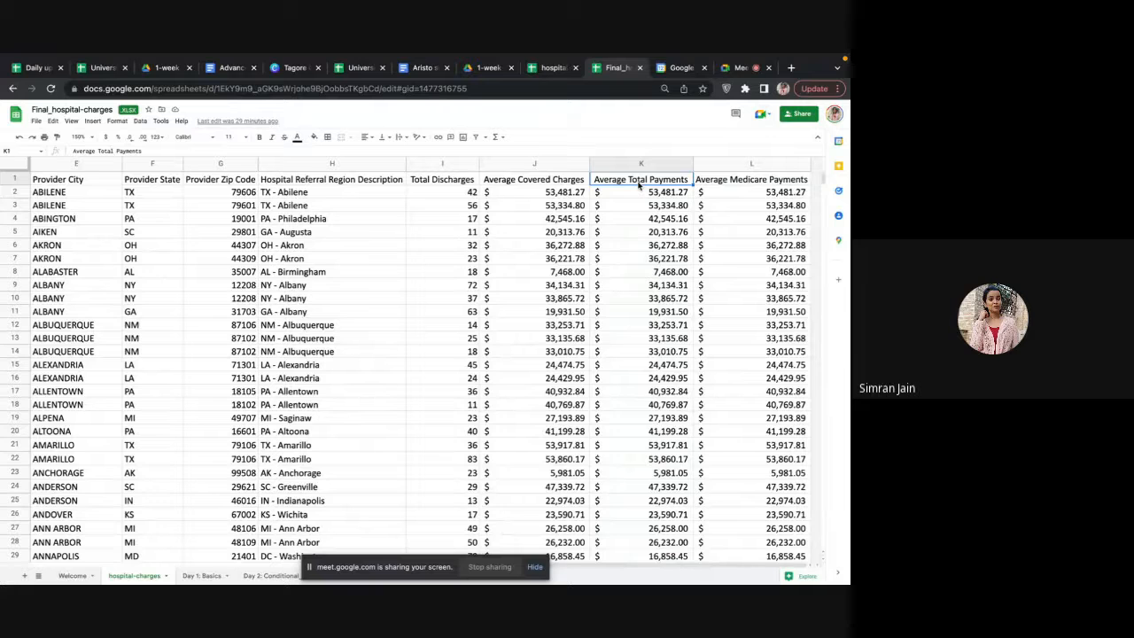
pyautogui.press('Left')
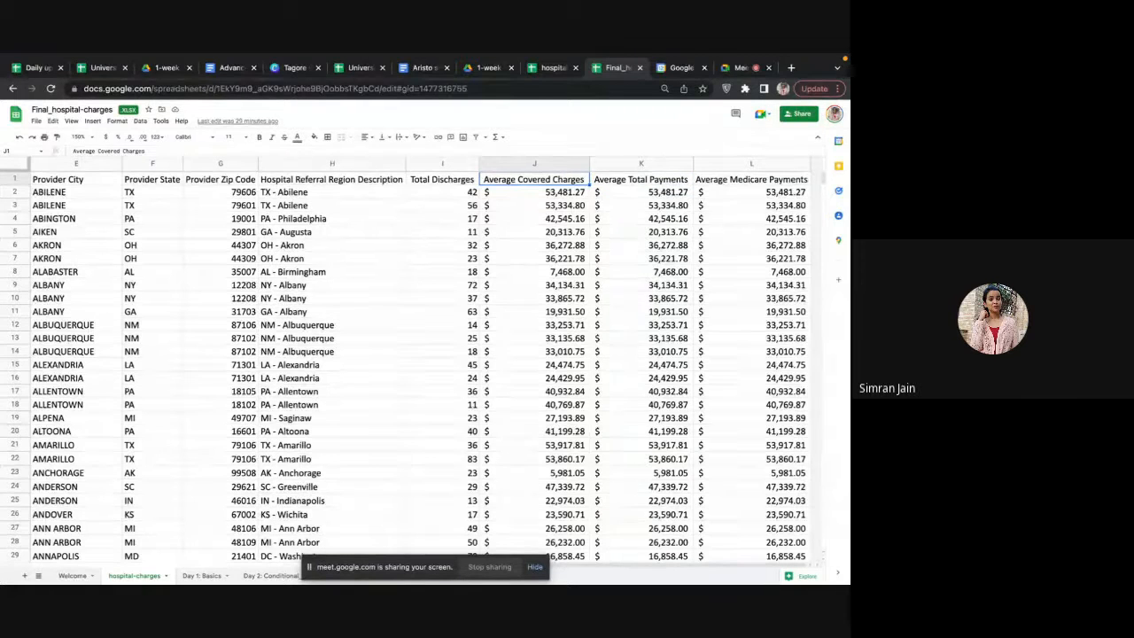
# Step: Review the header cells back to Provider Zip Code and forward again to Average Medicare Payments
pyautogui.press('Left')
pyautogui.press('Left')
pyautogui.press('Left')
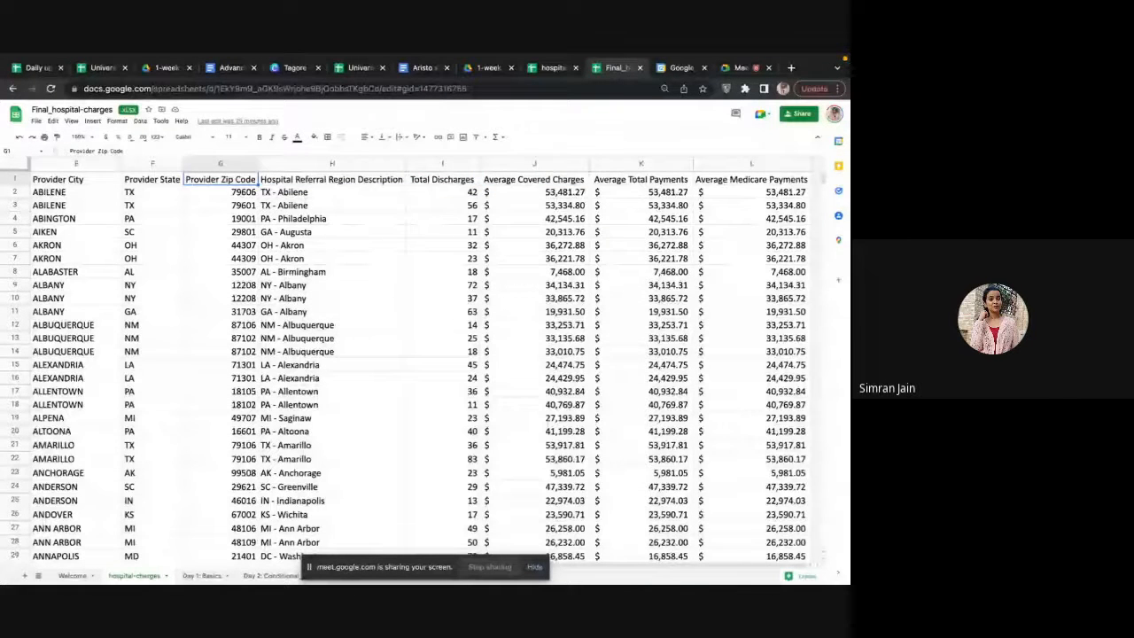
pyautogui.press('Right')
pyautogui.press('Right')
pyautogui.press('Right')
pyautogui.press('Right')
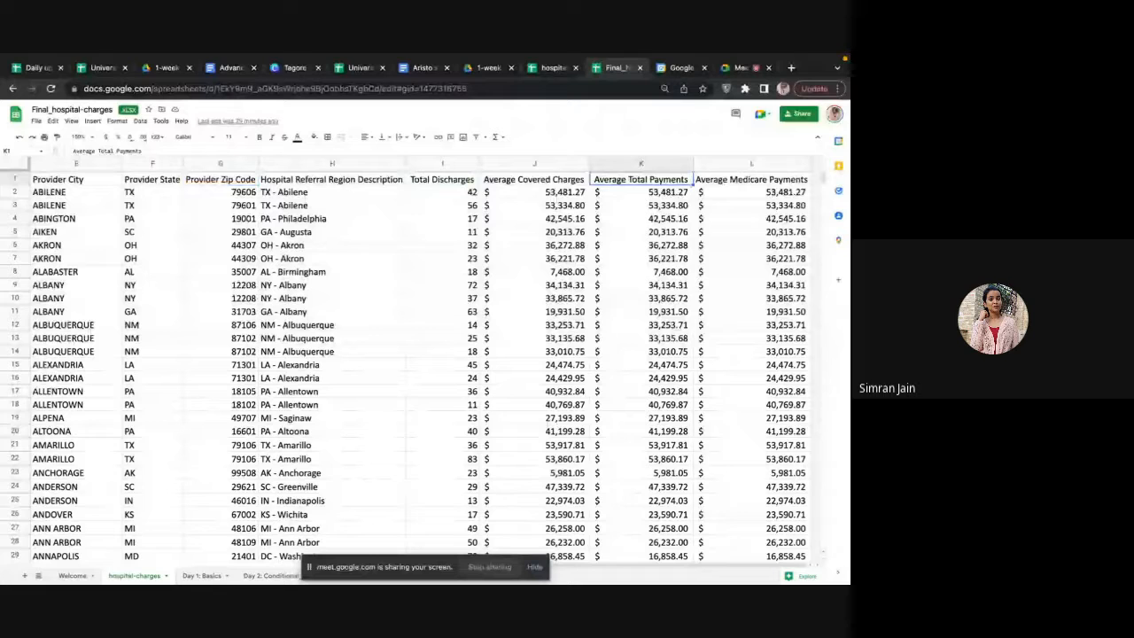
pyautogui.press('Right')
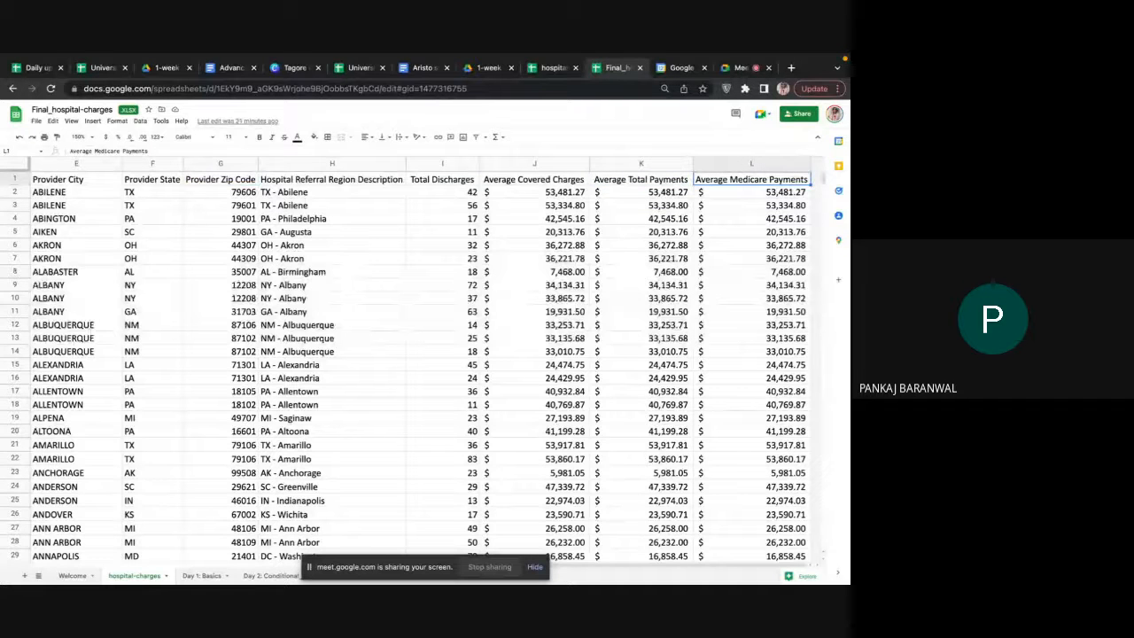
pyautogui.hotkey('ctrl', 'Left')
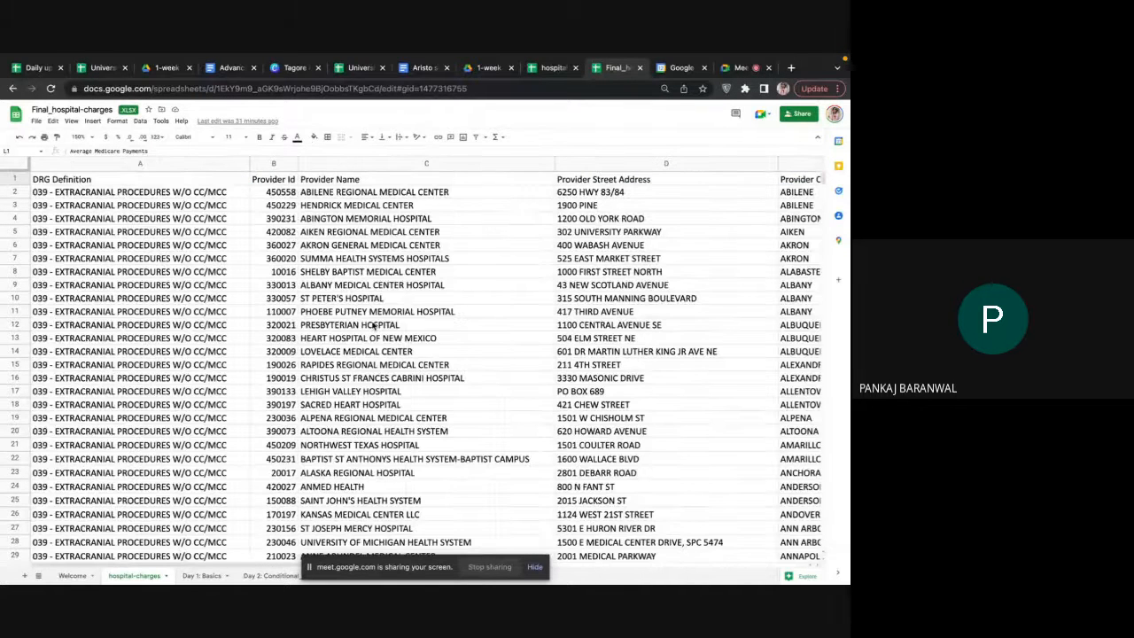
pyautogui.hotkey('ctrl', 'Right')
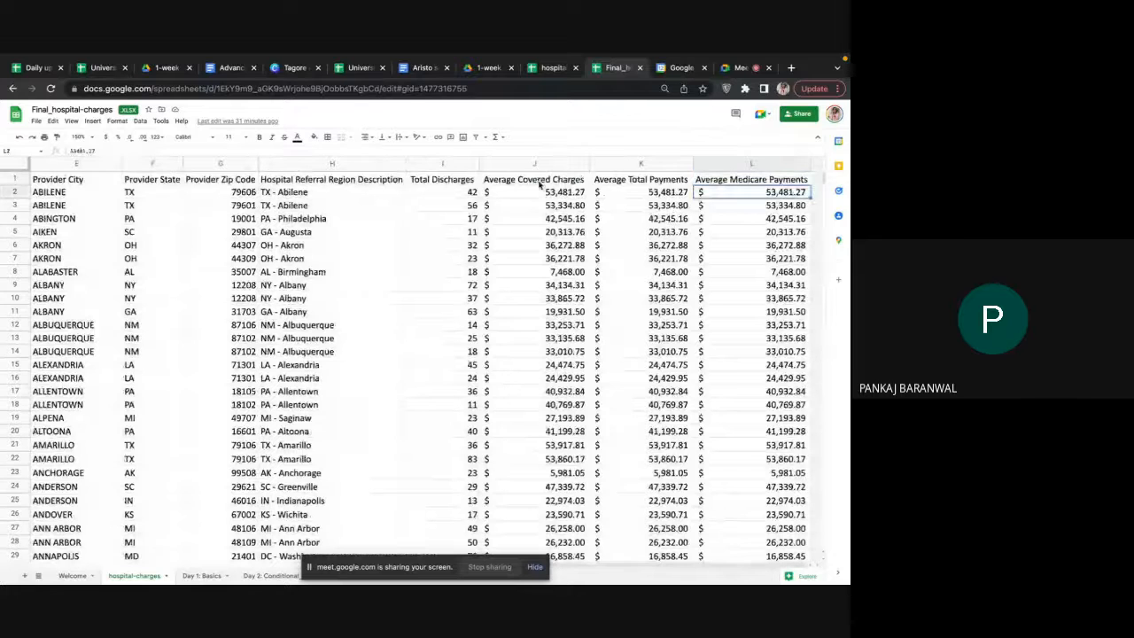
# Step: Compare the first entry under Average Covered Charges with the Average Medicare Payments header and its first entry
pyautogui.click(539, 183)
pyautogui.click(557, 192)
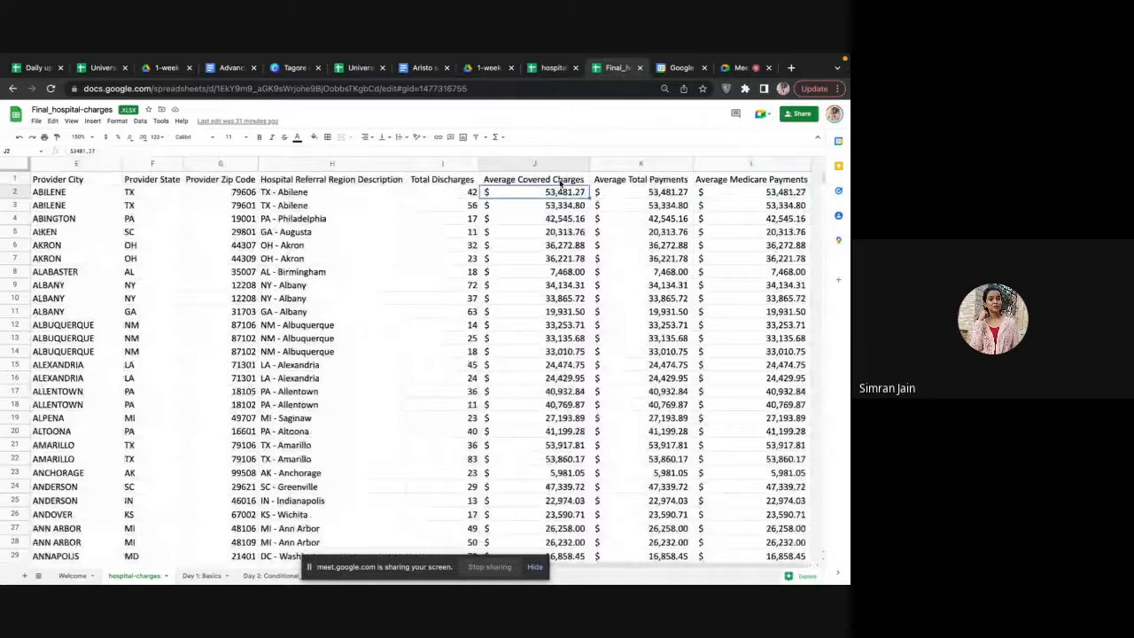
pyautogui.click(707, 184)
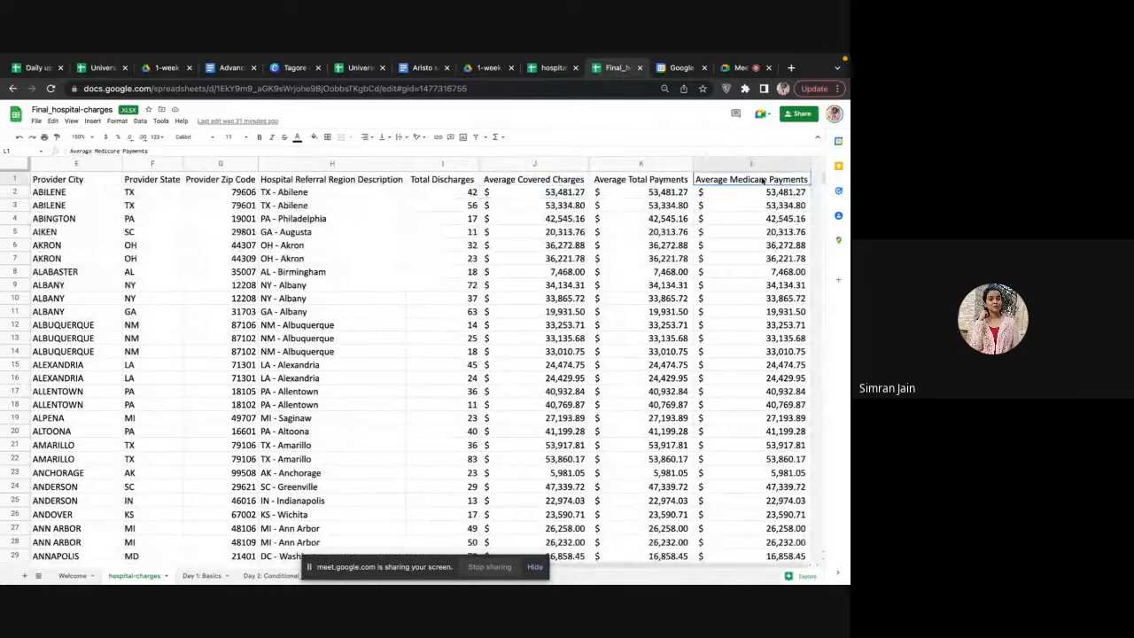
pyautogui.click(556, 193)
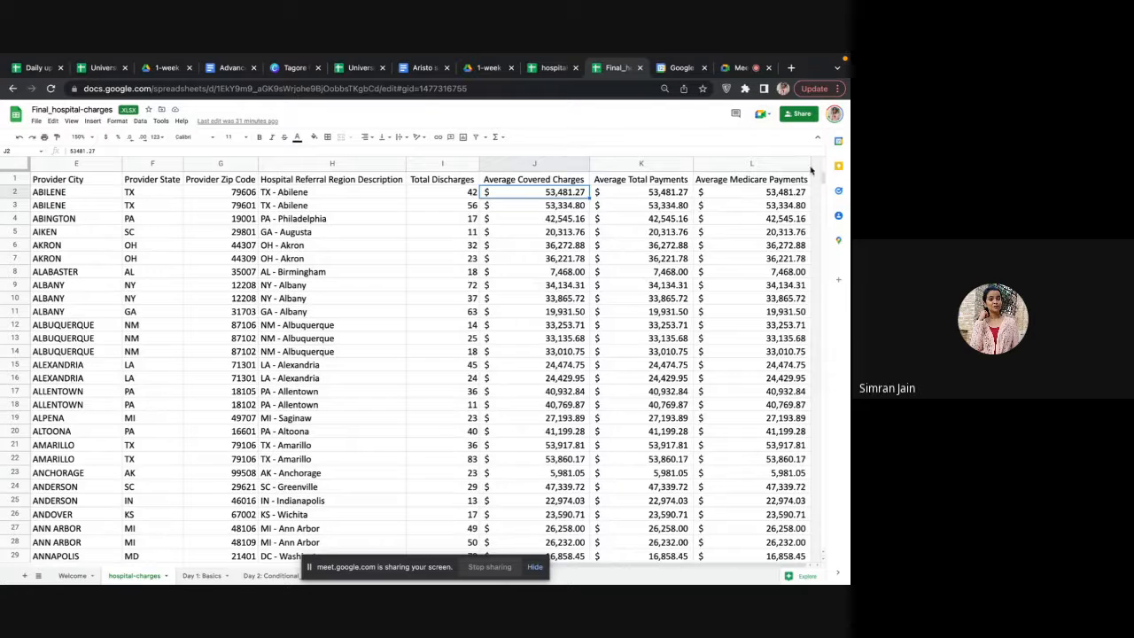
pyautogui.click(770, 181)
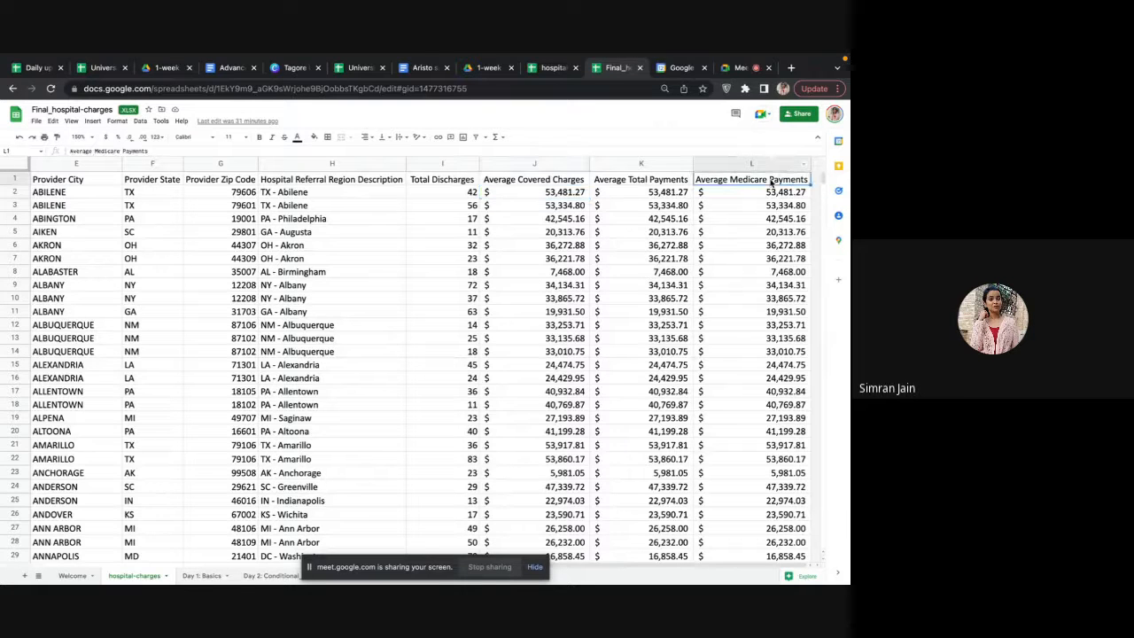
pyautogui.click(558, 191)
pyautogui.click(734, 194)
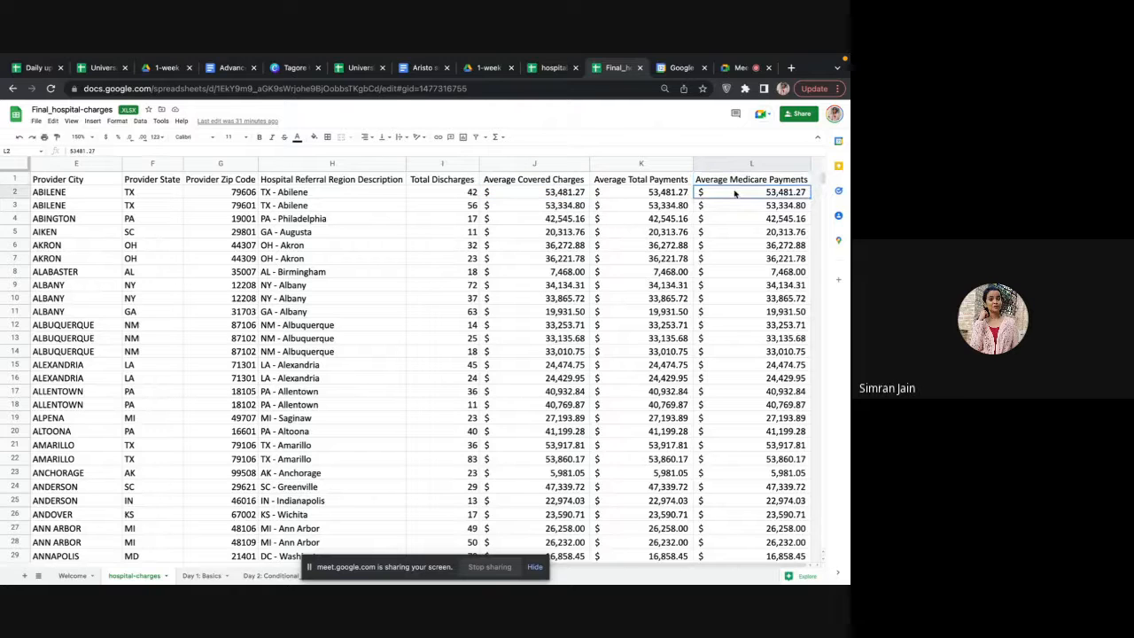
pyautogui.click(564, 197)
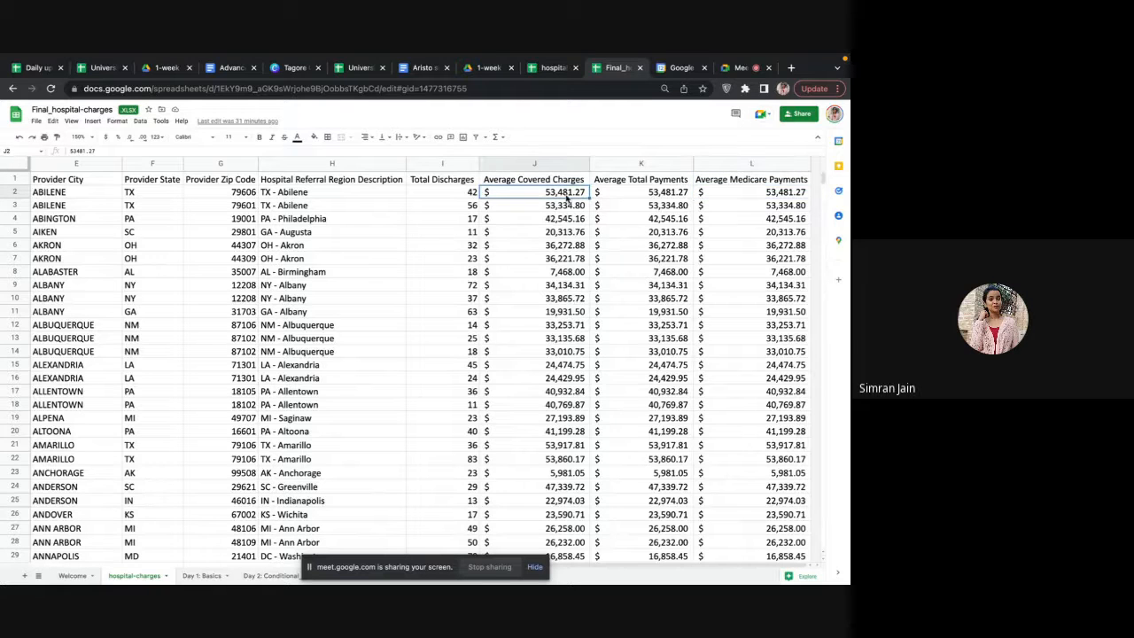
pyautogui.click(766, 197)
# Step: Recap the header cells from Provider Id to Provider State and return to the DRG Definition header
pyautogui.hscroll(-5, 93, 234)
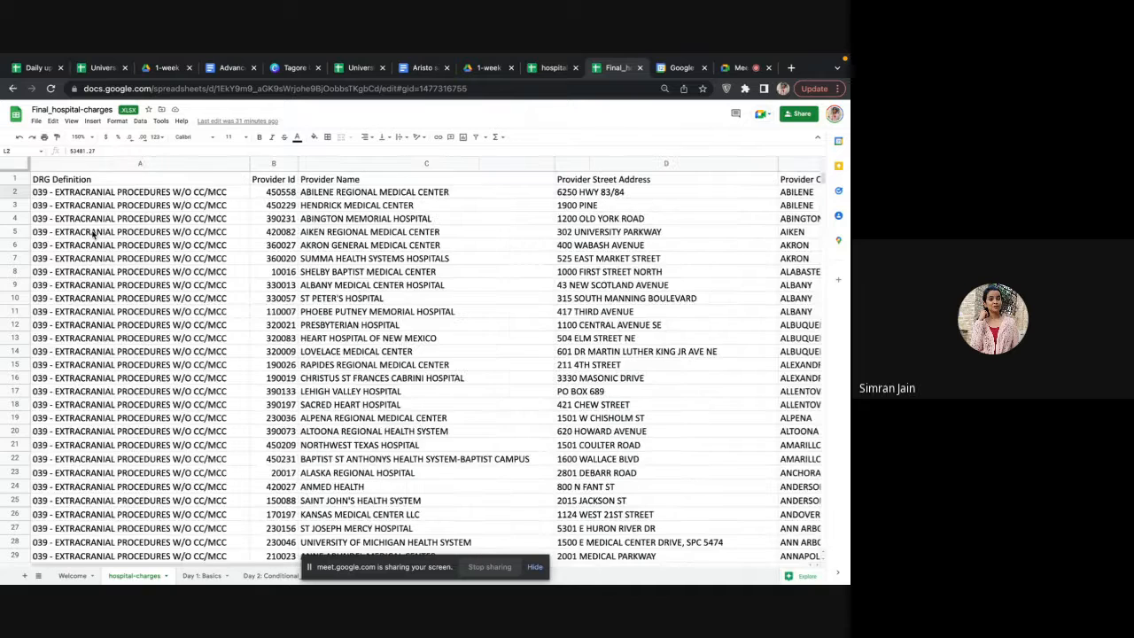
pyautogui.click(276, 180)
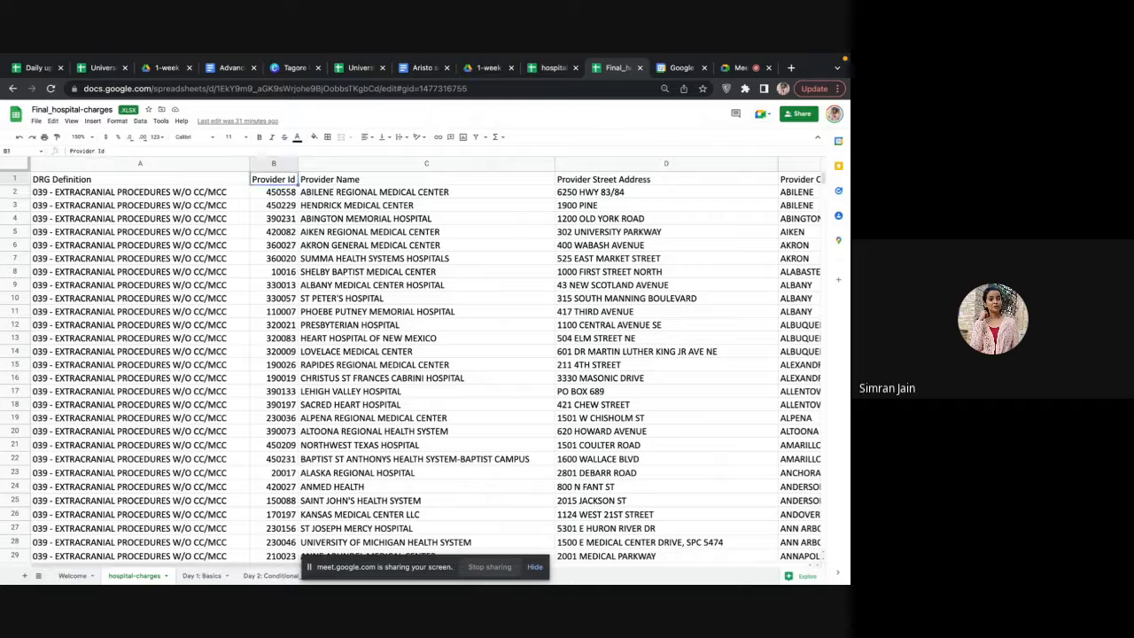
pyautogui.click(341, 179)
pyautogui.press('Right')
pyautogui.press('Right')
pyautogui.press('Right')
pyautogui.press('Right')
pyautogui.press('Right')
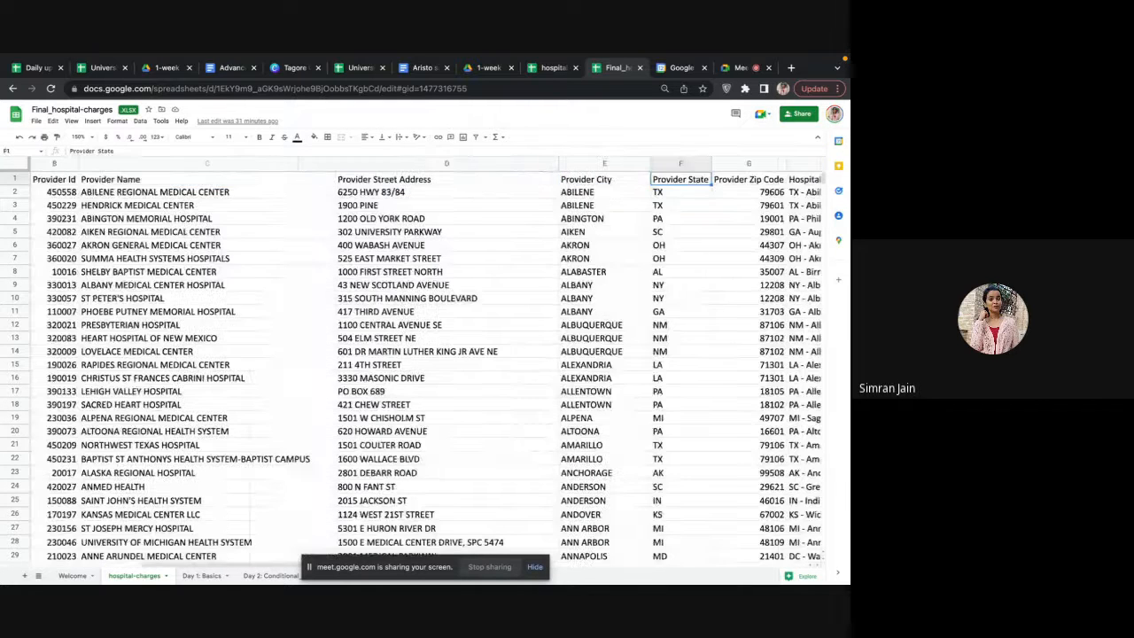
pyautogui.press('Left')
pyautogui.press('Left')
pyautogui.press('Left')
pyautogui.press('Left')
pyautogui.press('Left')
pyautogui.press('Left')
pyautogui.press('Left')
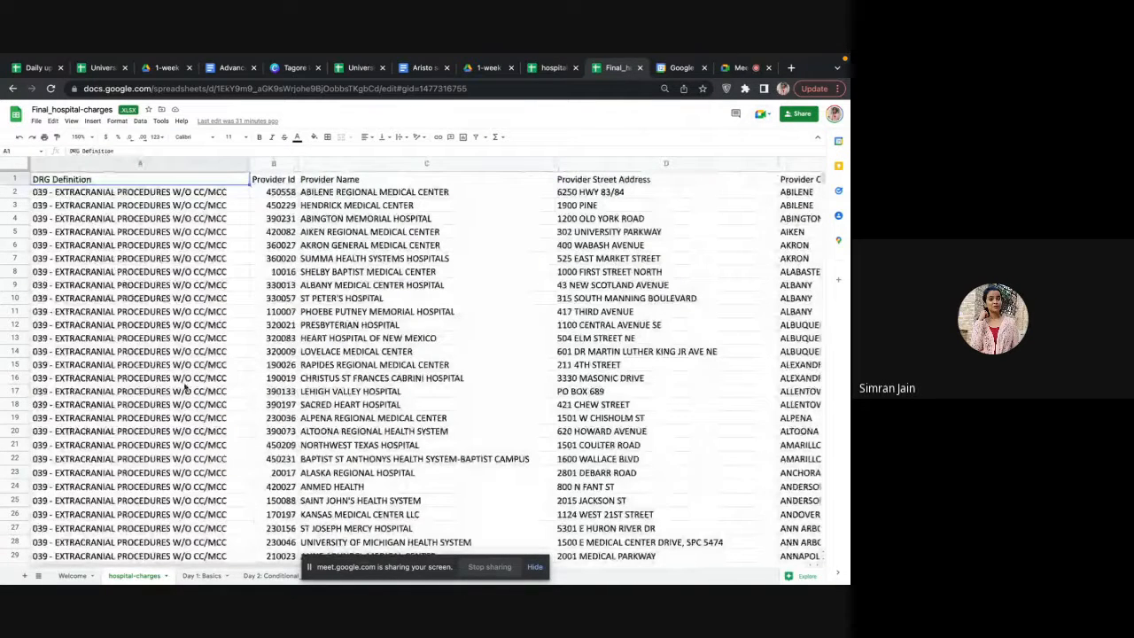
# Step: Try twice to duplicate the hospital-charges sheet within the workbook
pyautogui.moveTo(190, 571)
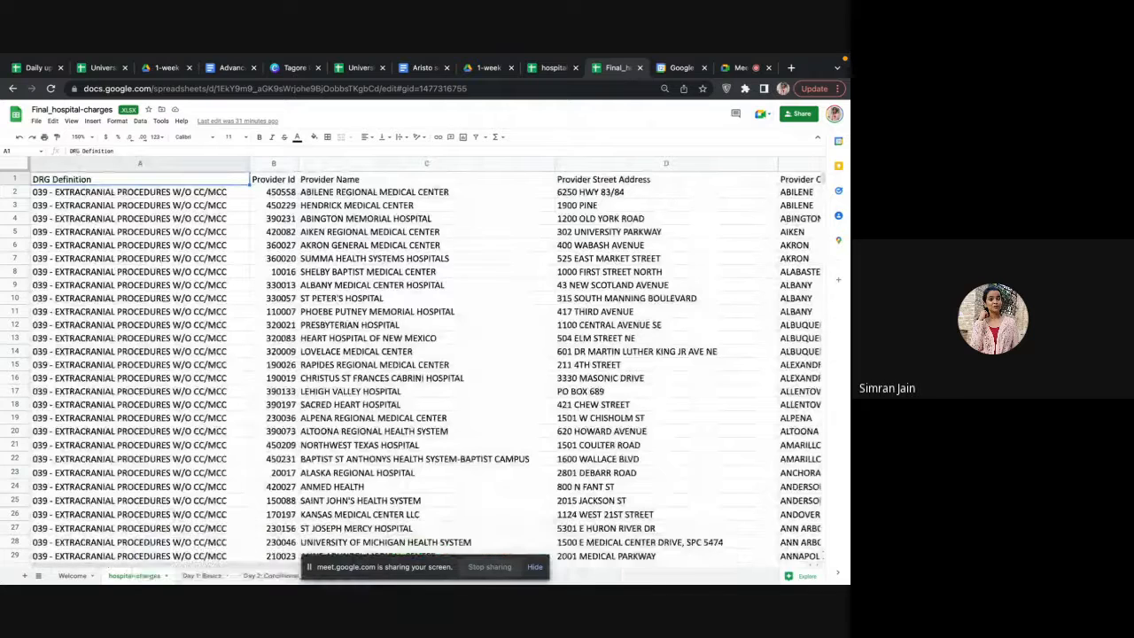
pyautogui.rightClick(118, 576)
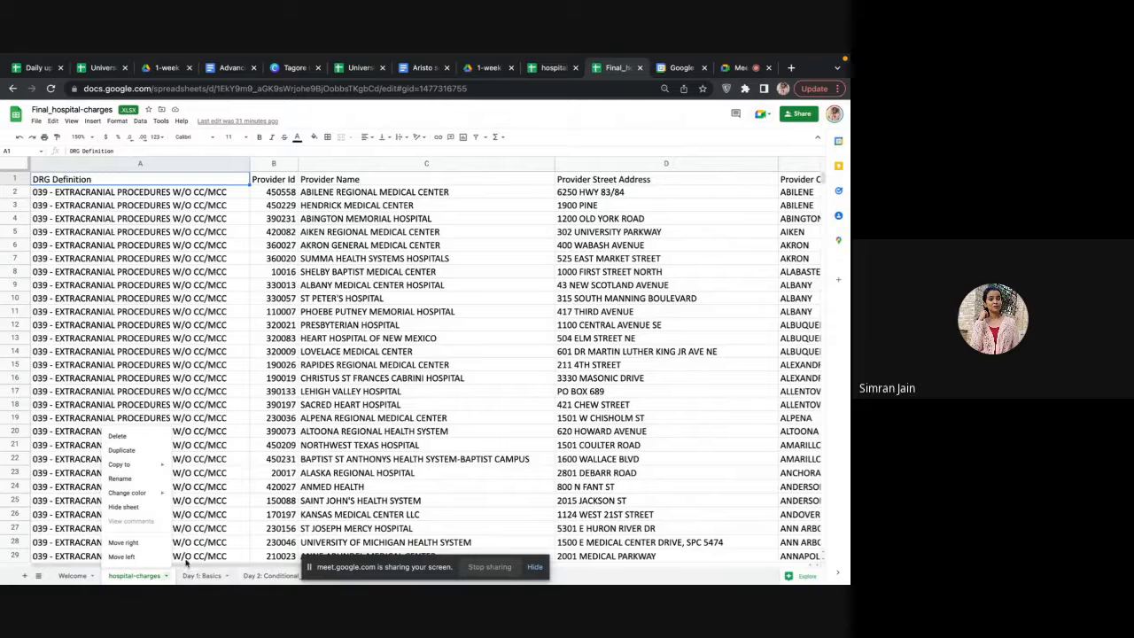
pyautogui.click(142, 452)
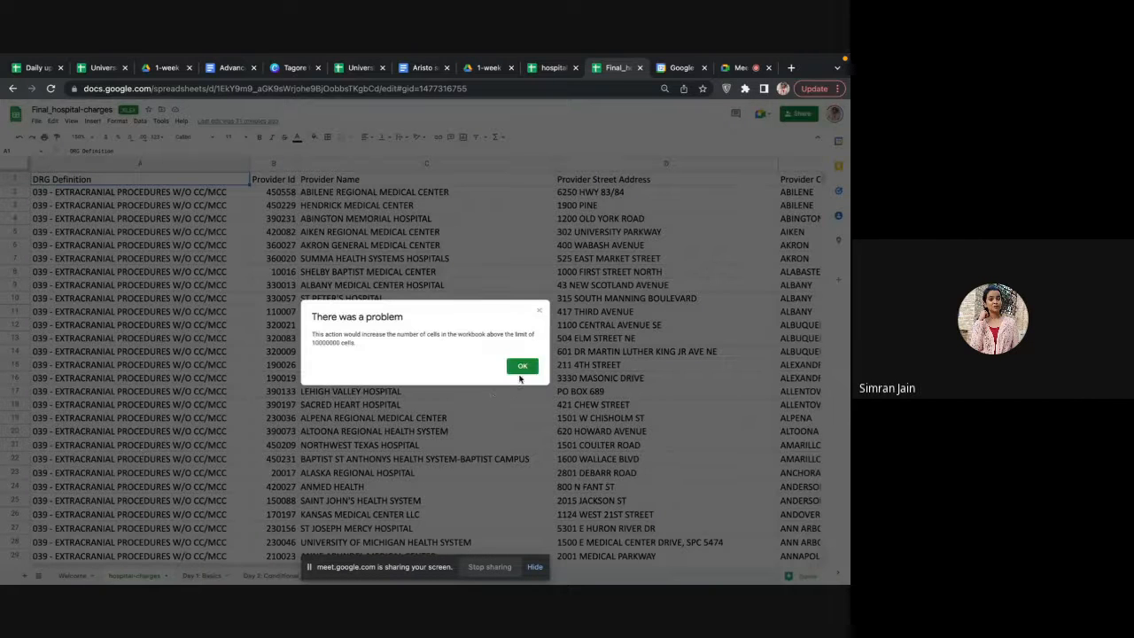
pyautogui.click(540, 309)
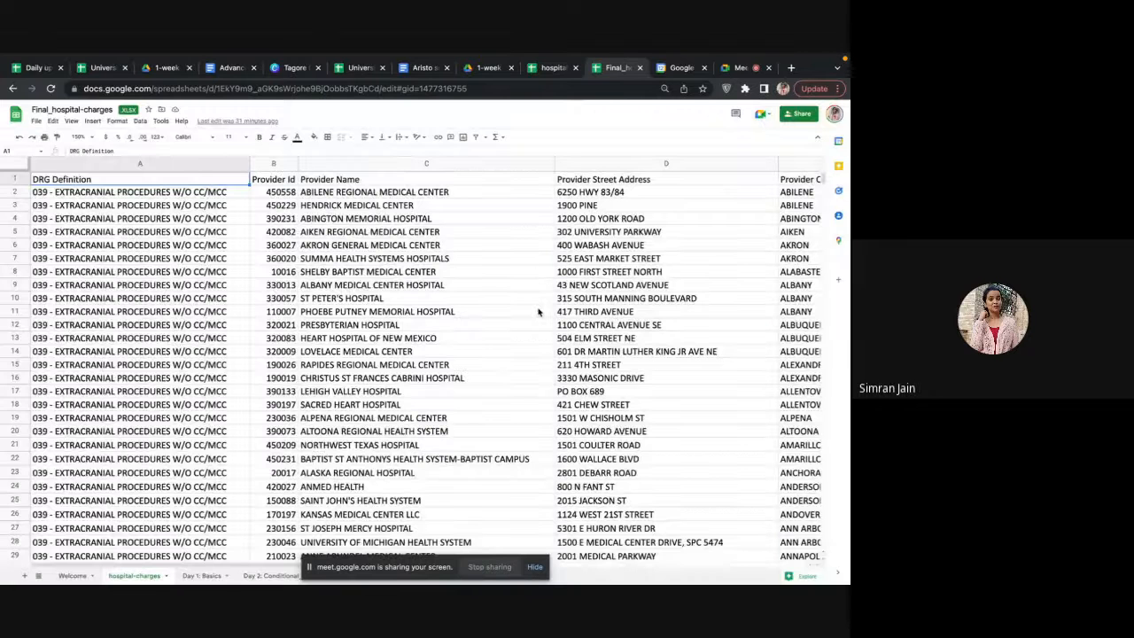
pyautogui.rightClick(135, 576)
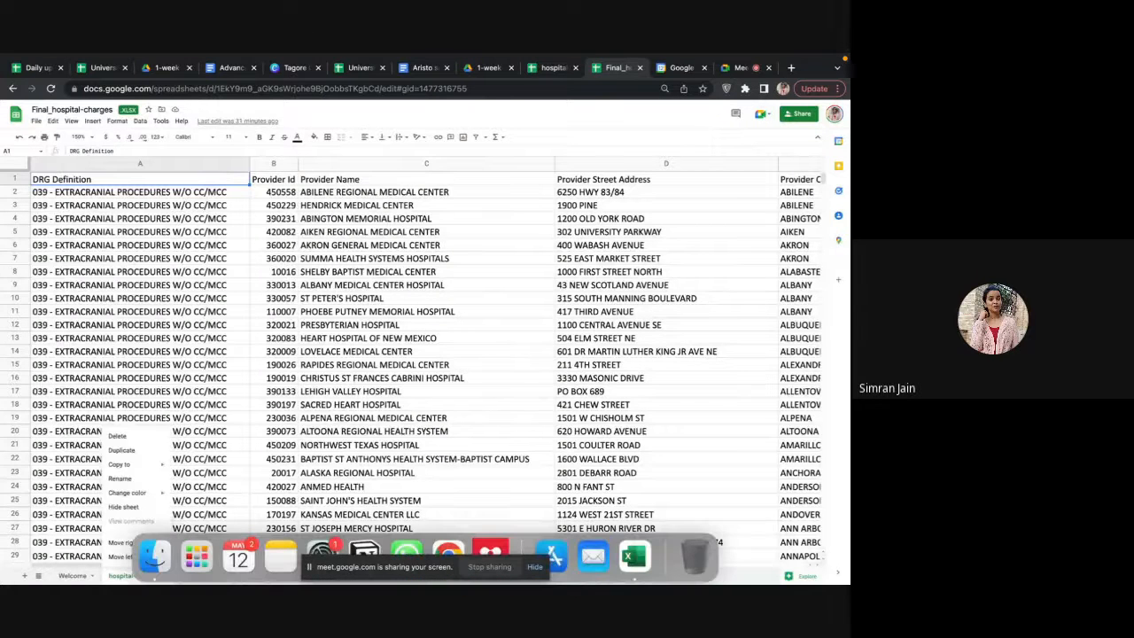
pyautogui.click(122, 450)
pyautogui.click(523, 366)
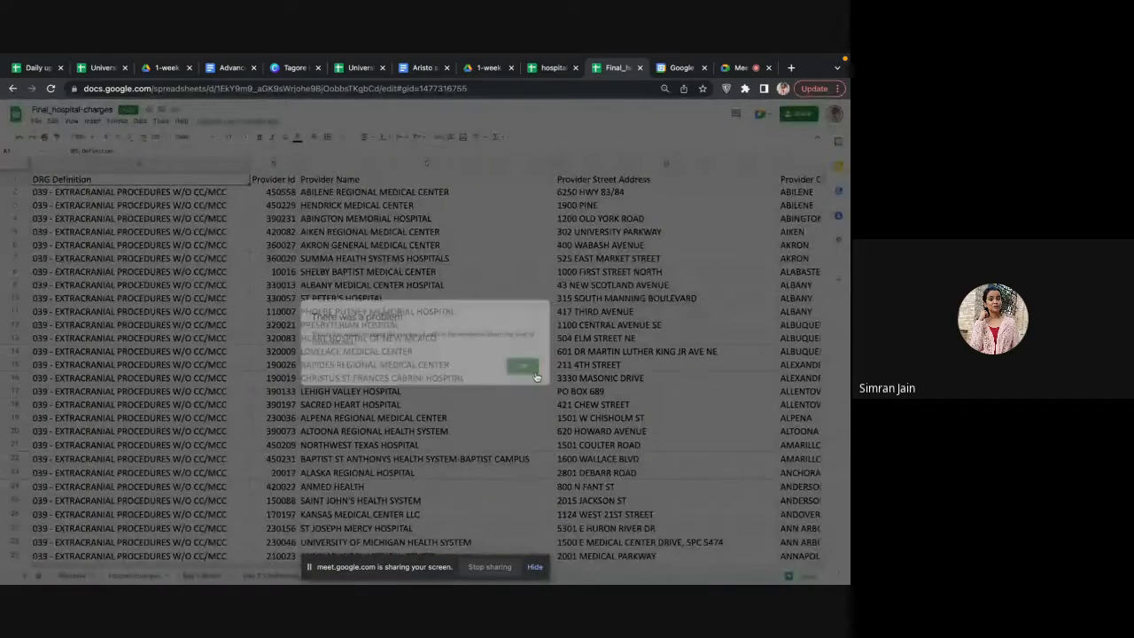
# Step: Look over the upper rows of the hospital-charges sheet and retry duplicating the sheet
pyautogui.scroll(-9, 494, 401)
pyautogui.scroll(-9, 493, 401)
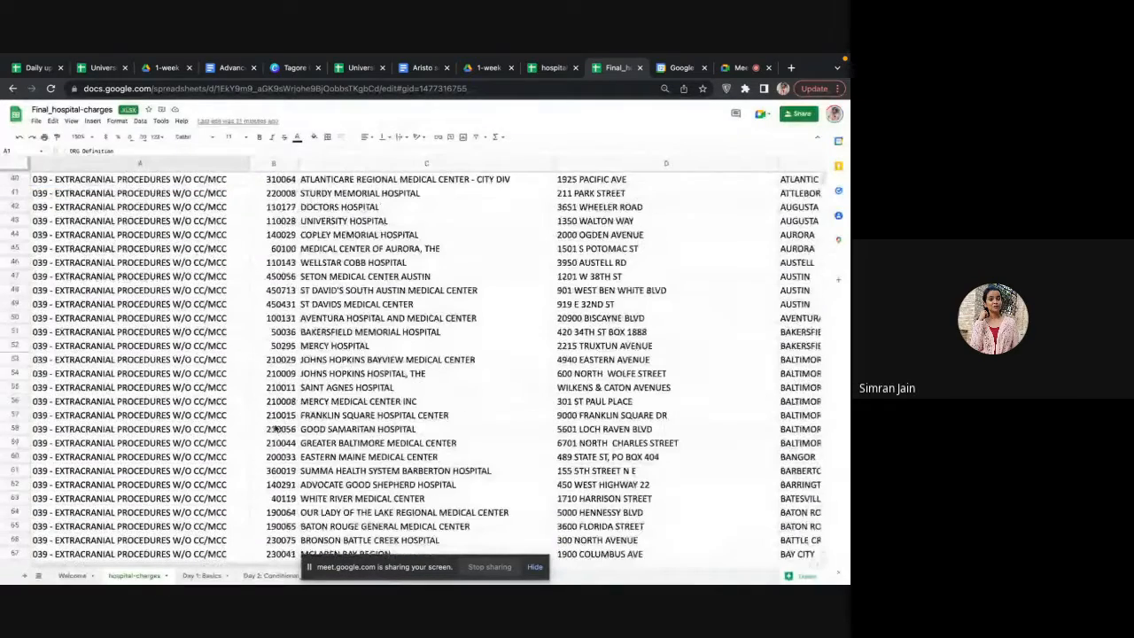
pyautogui.scroll(6, 190, 429)
pyautogui.scroll(9, 191, 429)
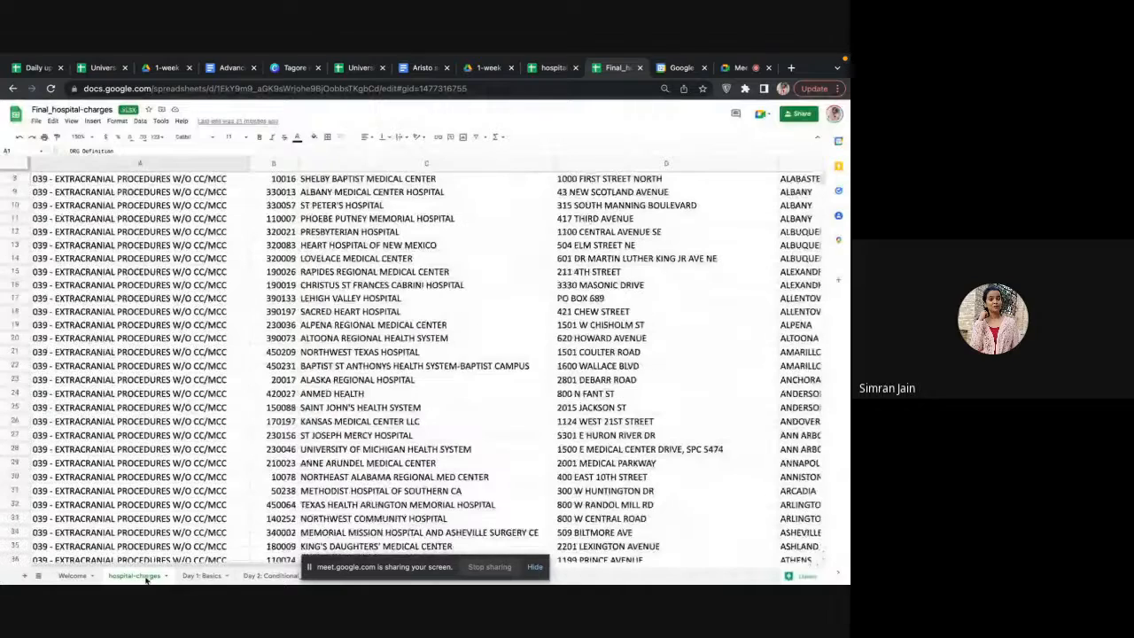
pyautogui.click(166, 575)
pyautogui.click(150, 451)
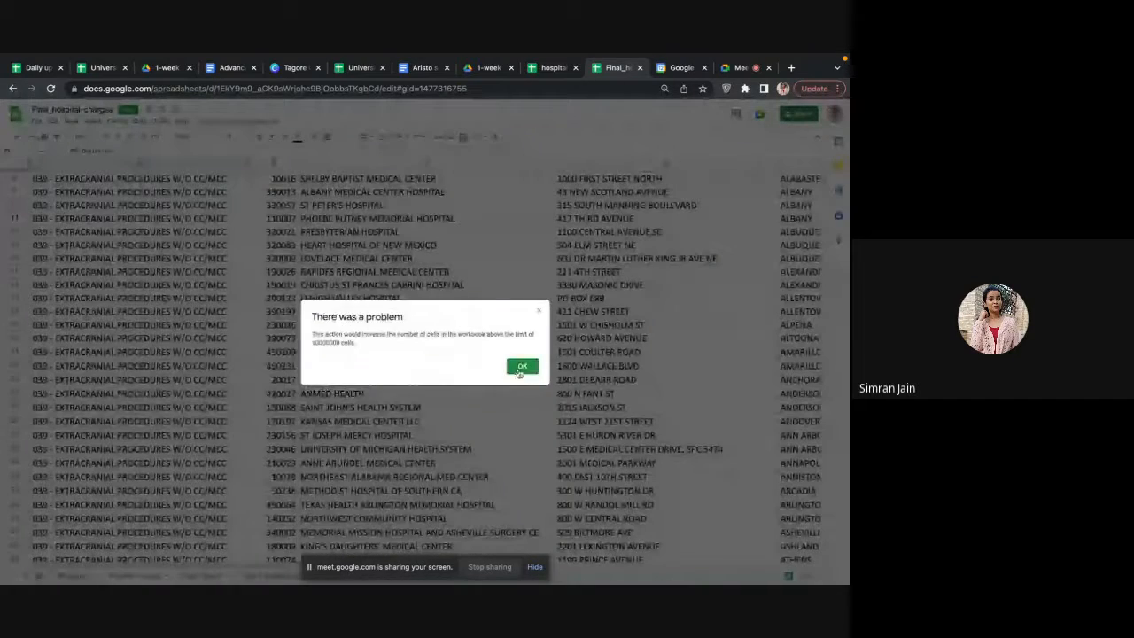
pyautogui.click(523, 366)
pyautogui.scroll(2, 301, 328)
pyautogui.scroll(1, 300, 328)
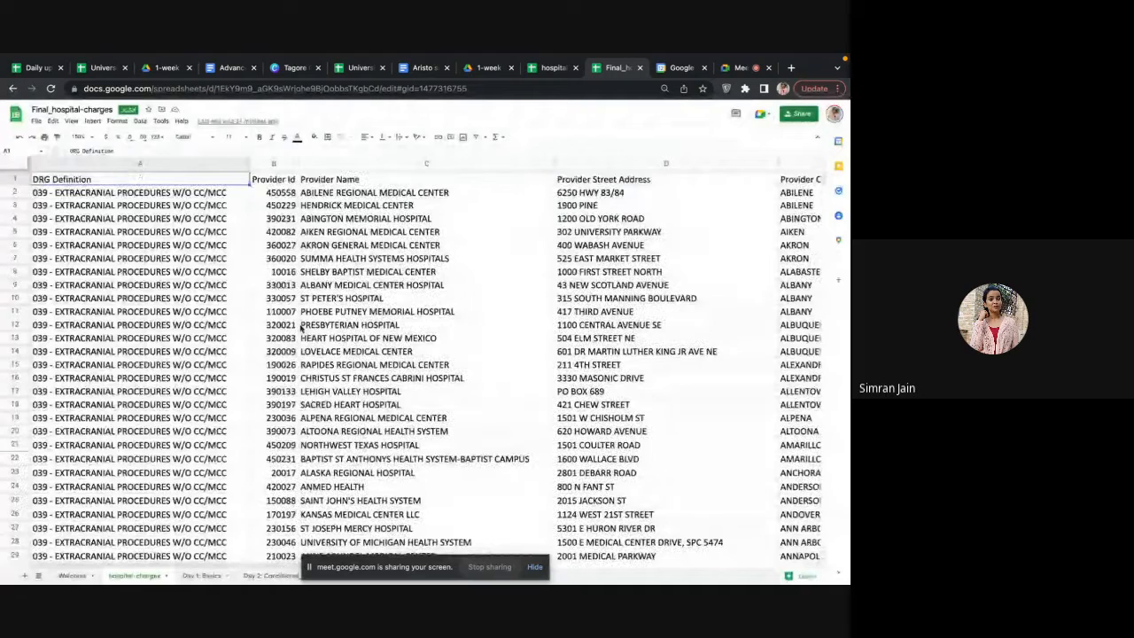
pyautogui.click(133, 576)
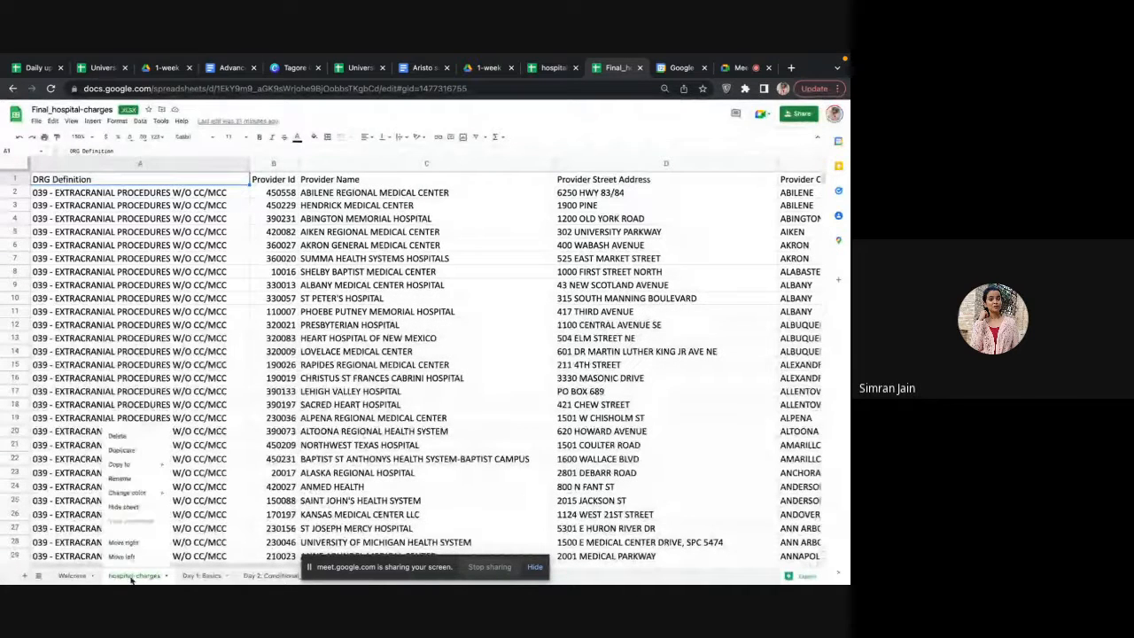
pyautogui.click(146, 451)
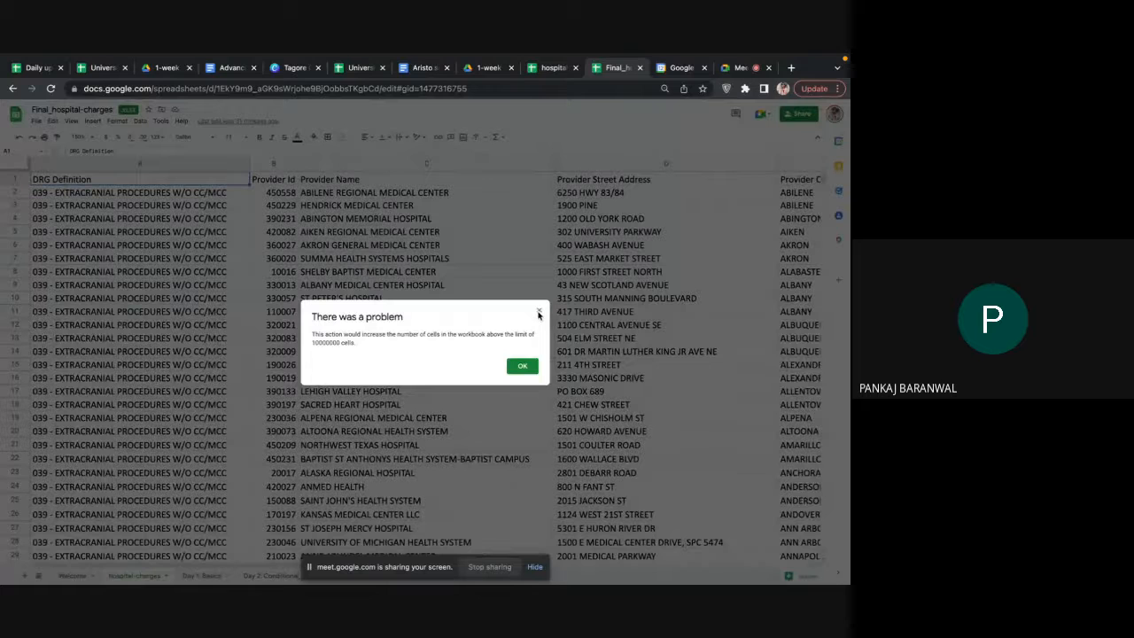
pyautogui.click(538, 313)
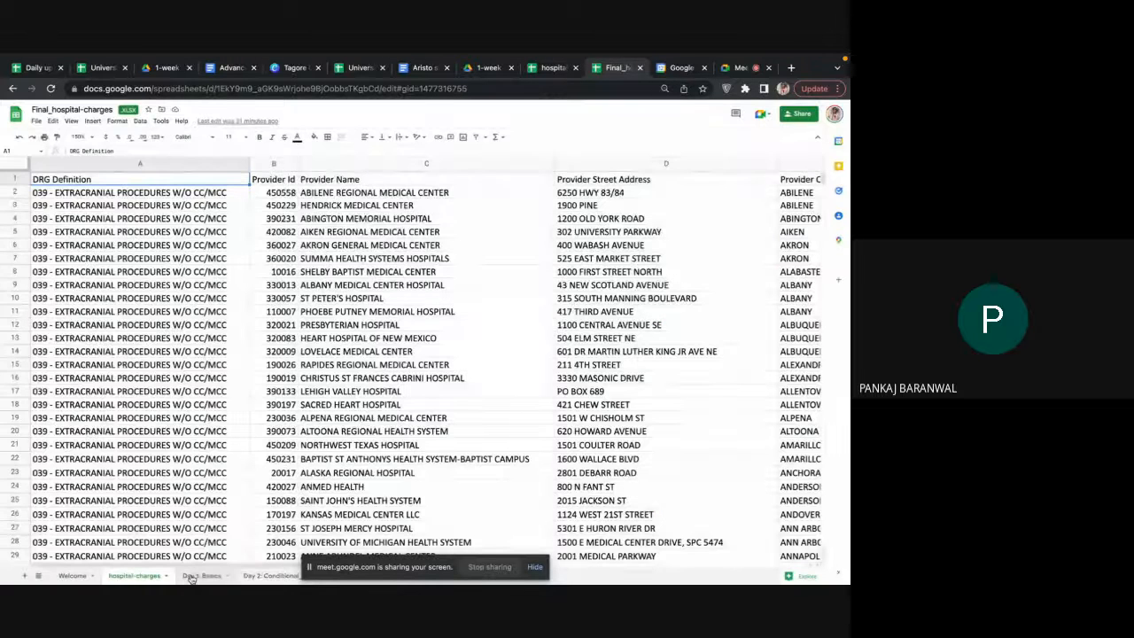
# Step: Look through the DRG Definition entries past row 120 and return to the column's header cell
pyautogui.click(160, 514)
pyautogui.scroll(-1, 159, 512)
pyautogui.scroll(-20, 159, 512)
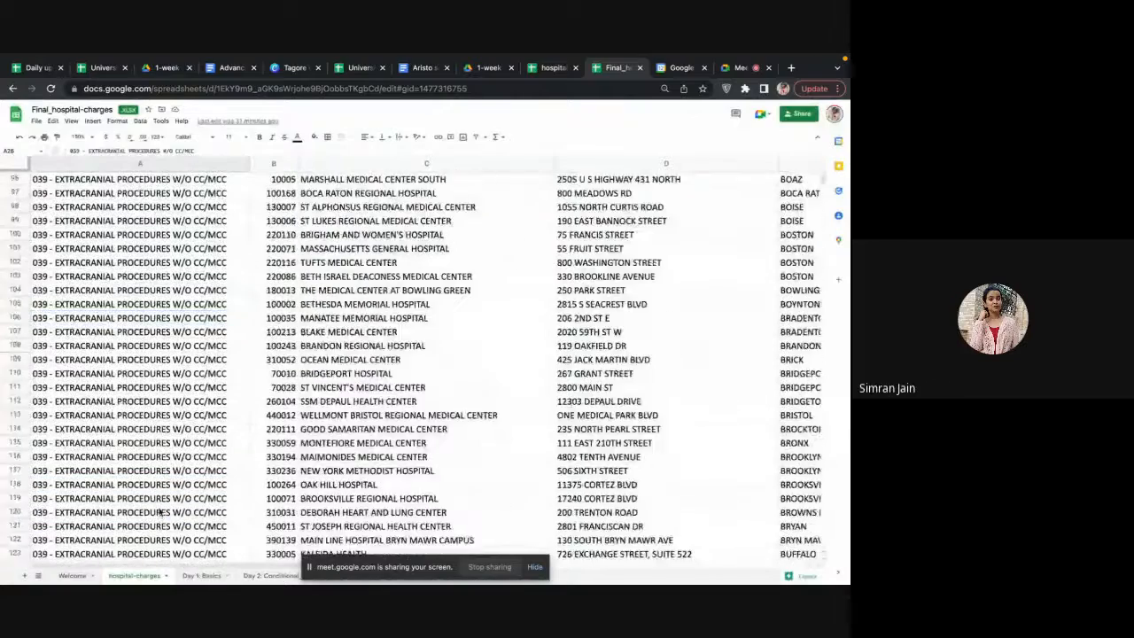
pyautogui.scroll(-5, 160, 512)
pyautogui.scroll(20, 160, 510)
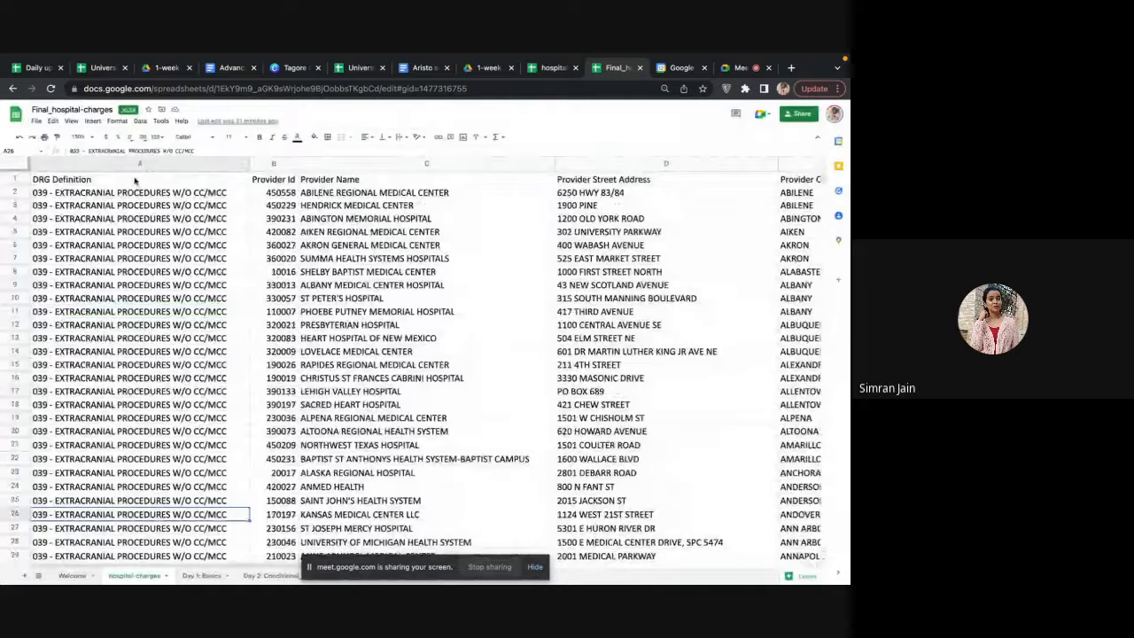
pyautogui.click(134, 181)
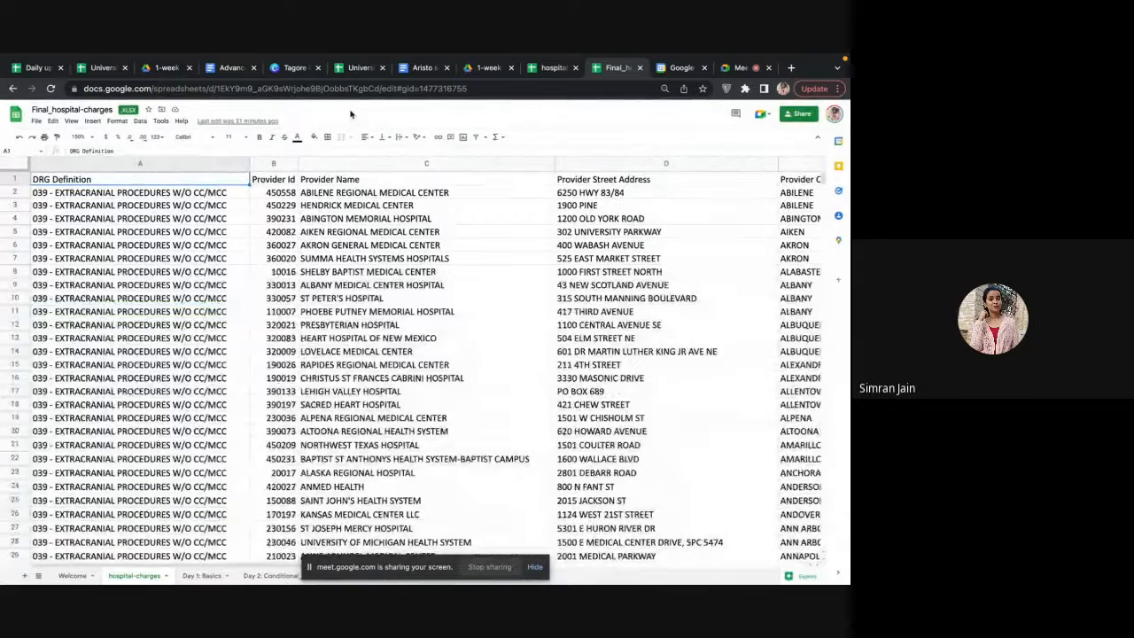
# Step: Make a copy of the Final_hospital-charges workbook named "Day 1: Basics" in the 1-week excel training folder
pyautogui.click(36, 121)
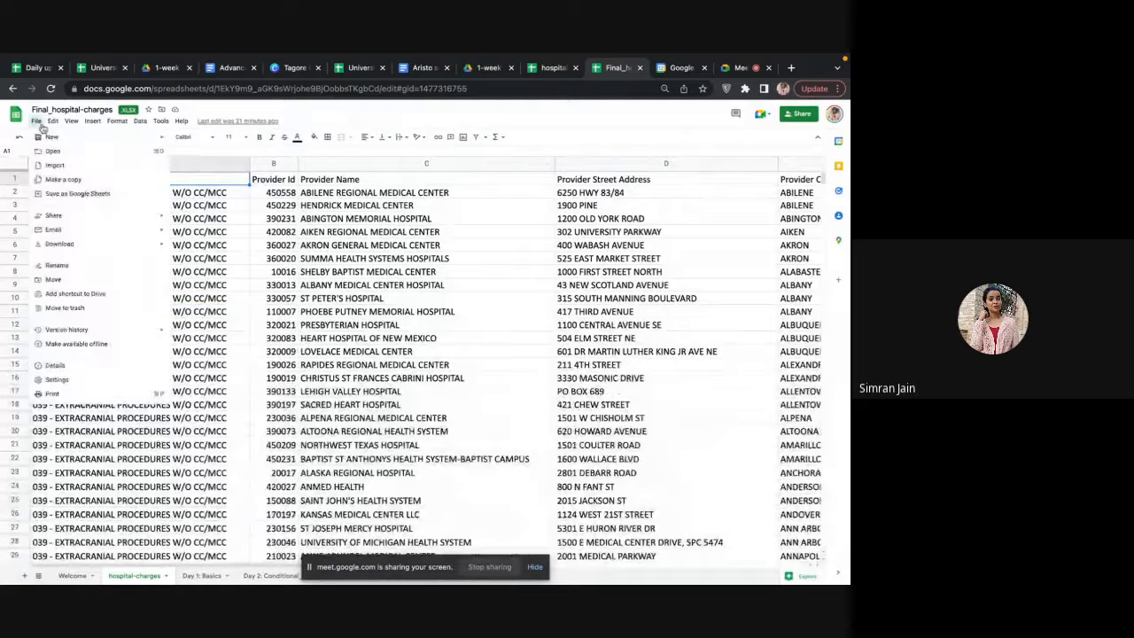
pyautogui.click(63, 183)
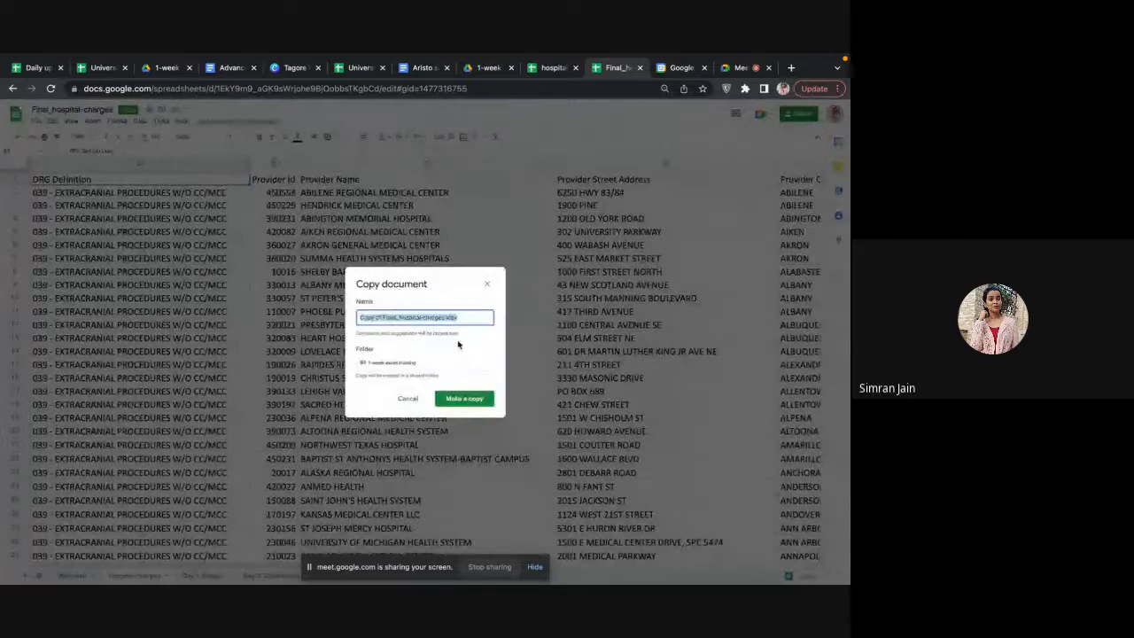
pyautogui.press('BackSpace')
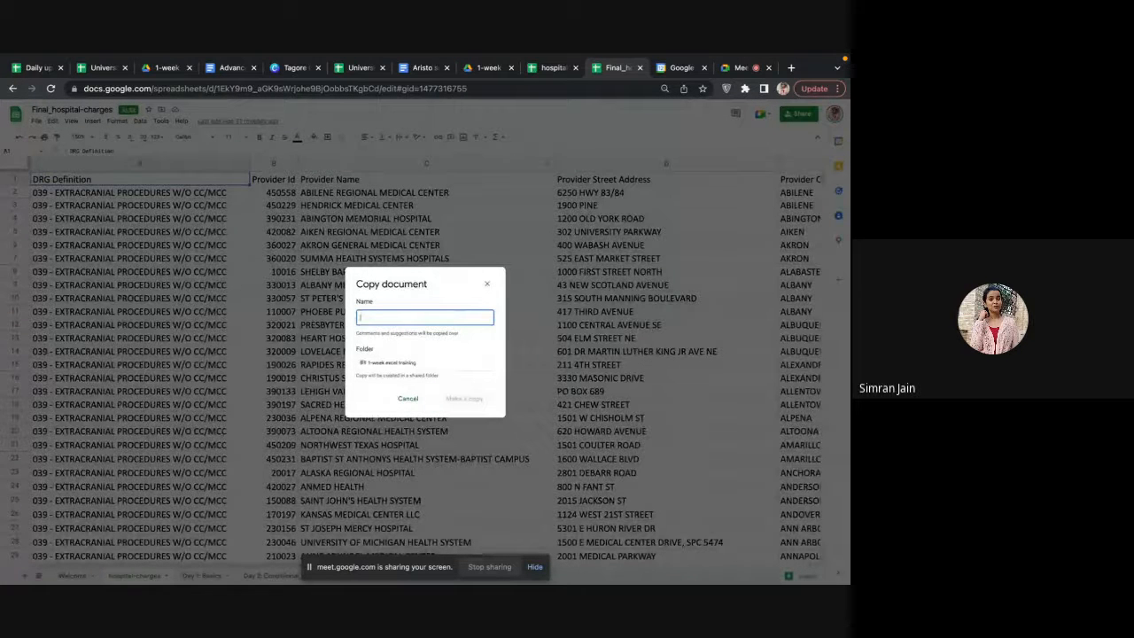
pyautogui.write('Day')
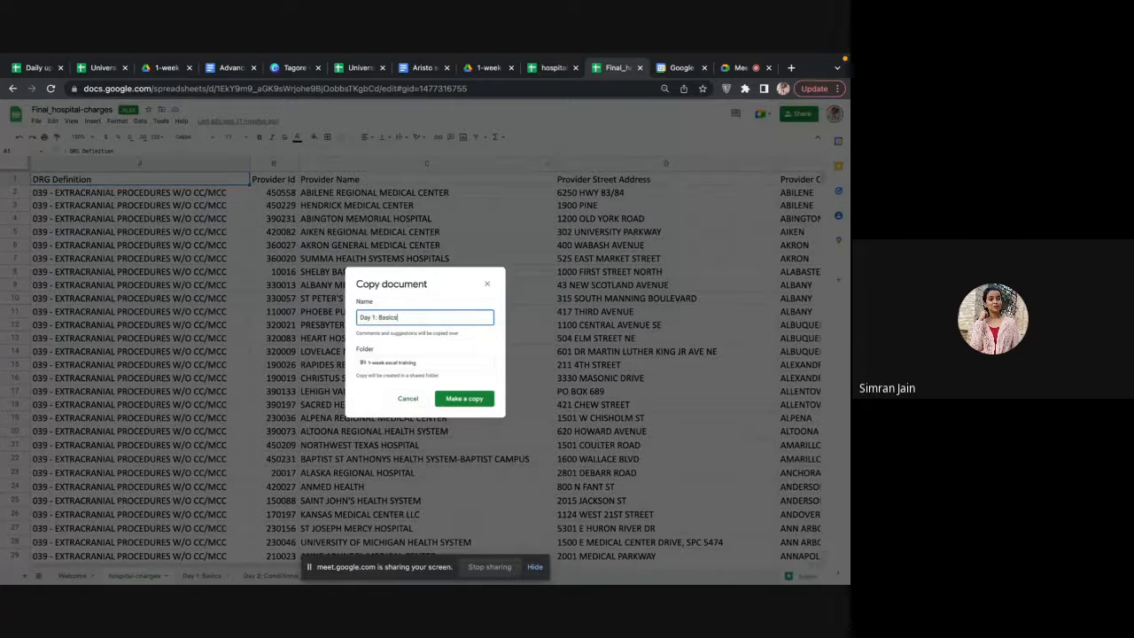
pyautogui.write(' 1: Basics')
pyautogui.press('Return')
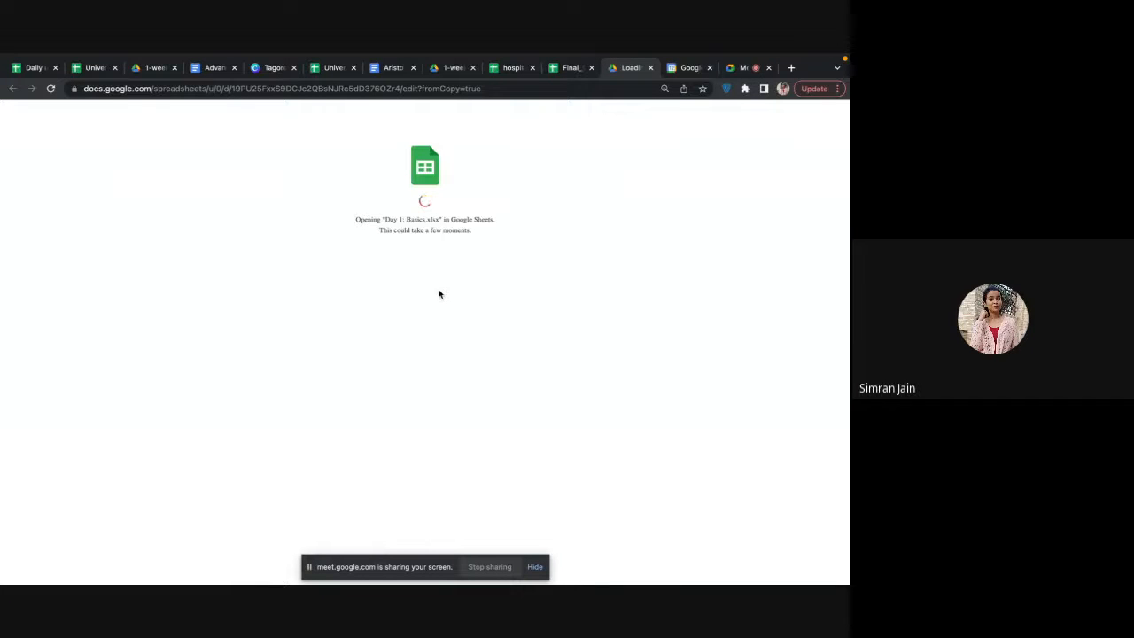
# Step: Return to the Final_hospital-charges workbook and go over the Average Covered Charges, Average Total Payments and Average Medicare Payments columns
pyautogui.click(571, 71)
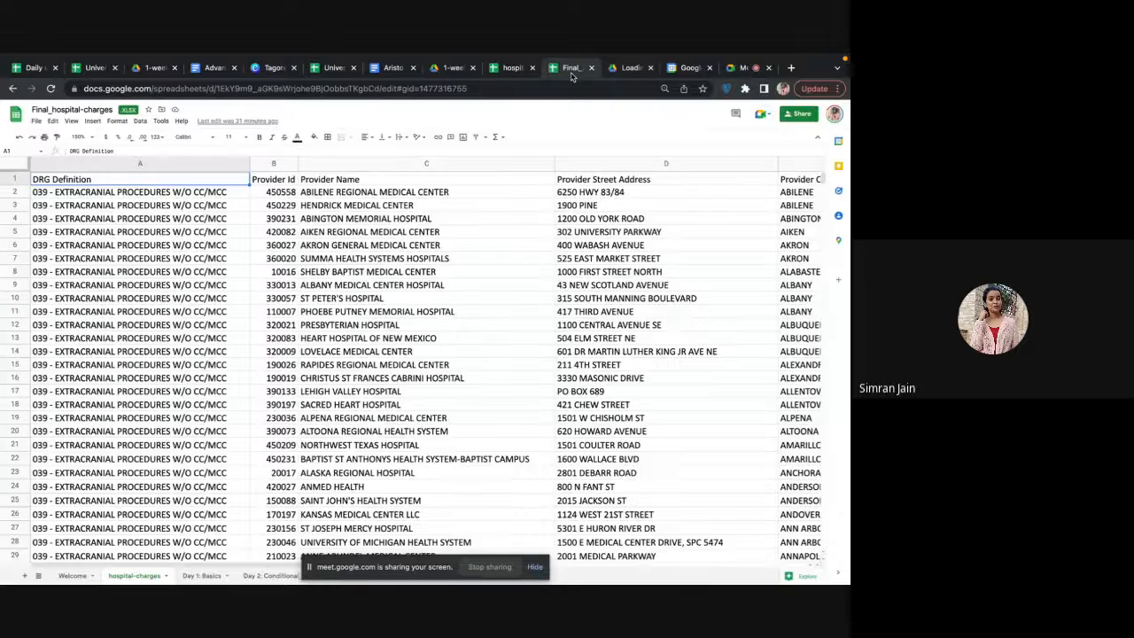
pyautogui.hscroll(5, 645, 353)
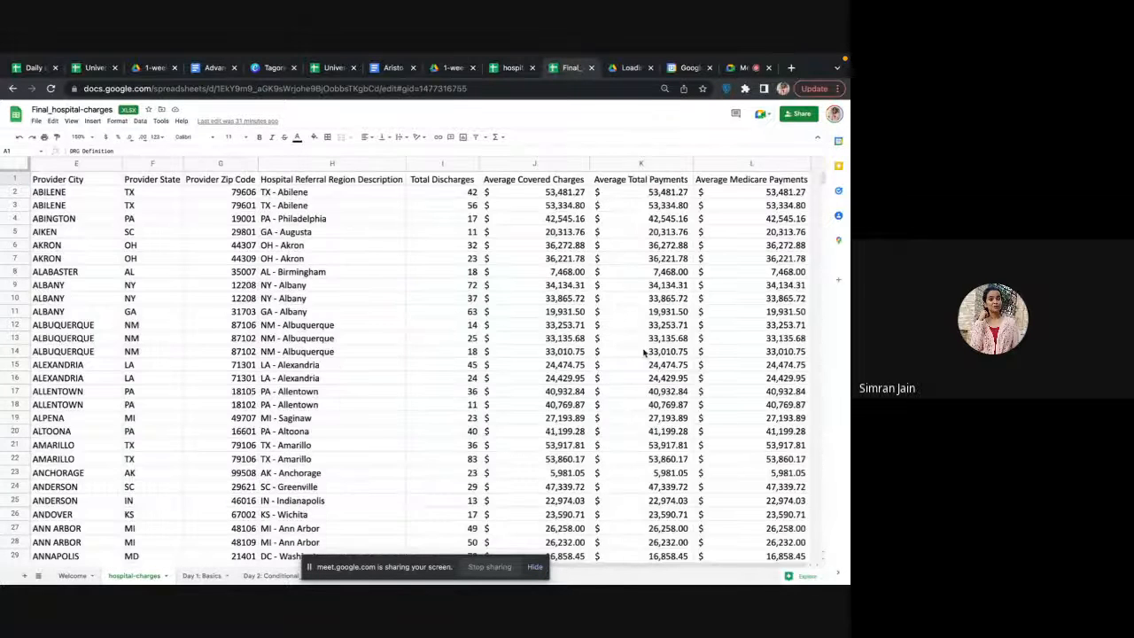
pyautogui.click(549, 182)
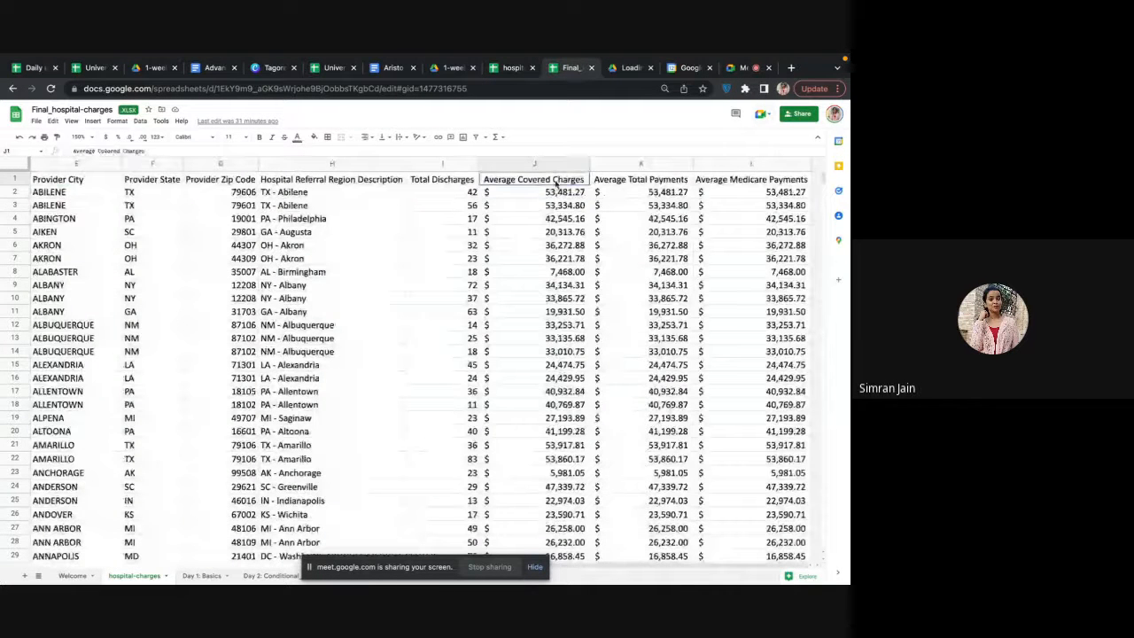
pyautogui.press('Right')
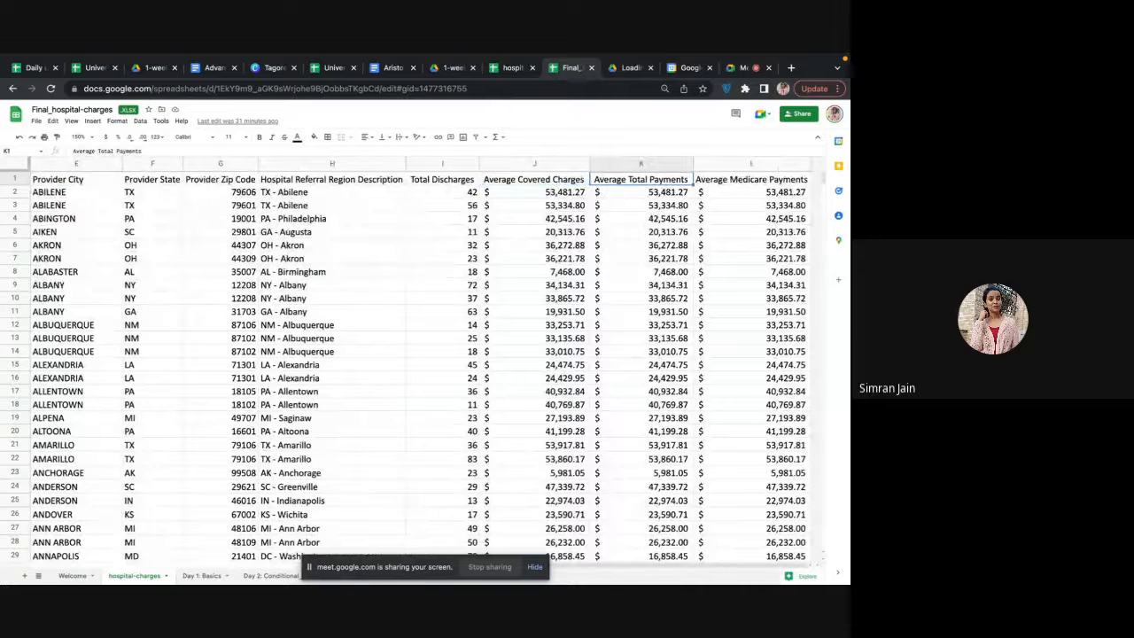
pyautogui.press('Right')
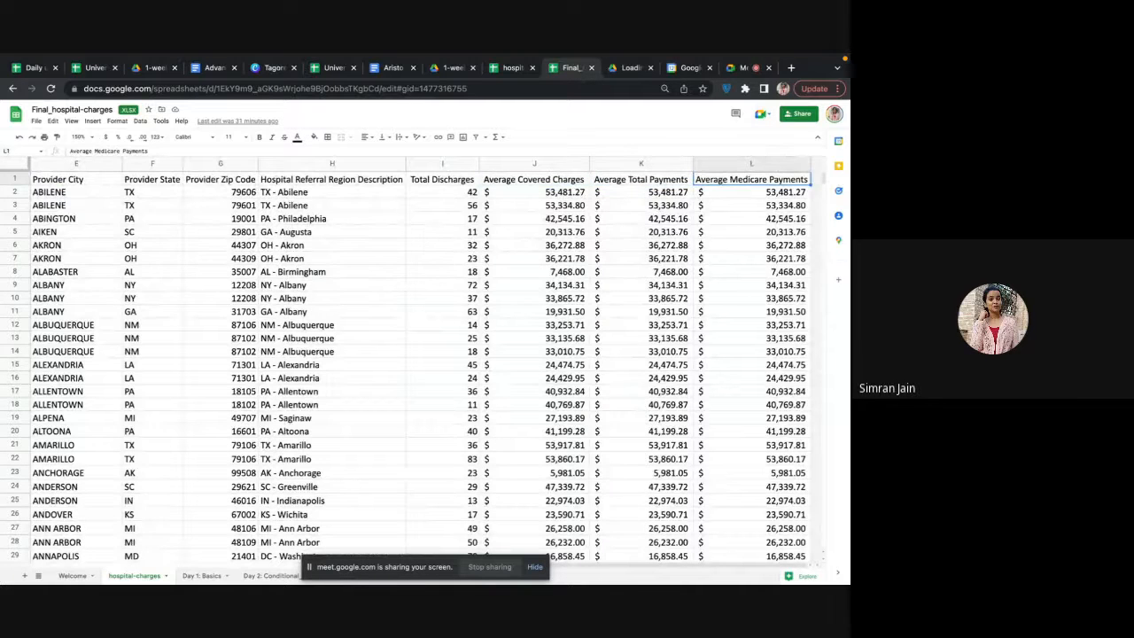
pyautogui.doubleClick(507, 195)
pyautogui.click(520, 206)
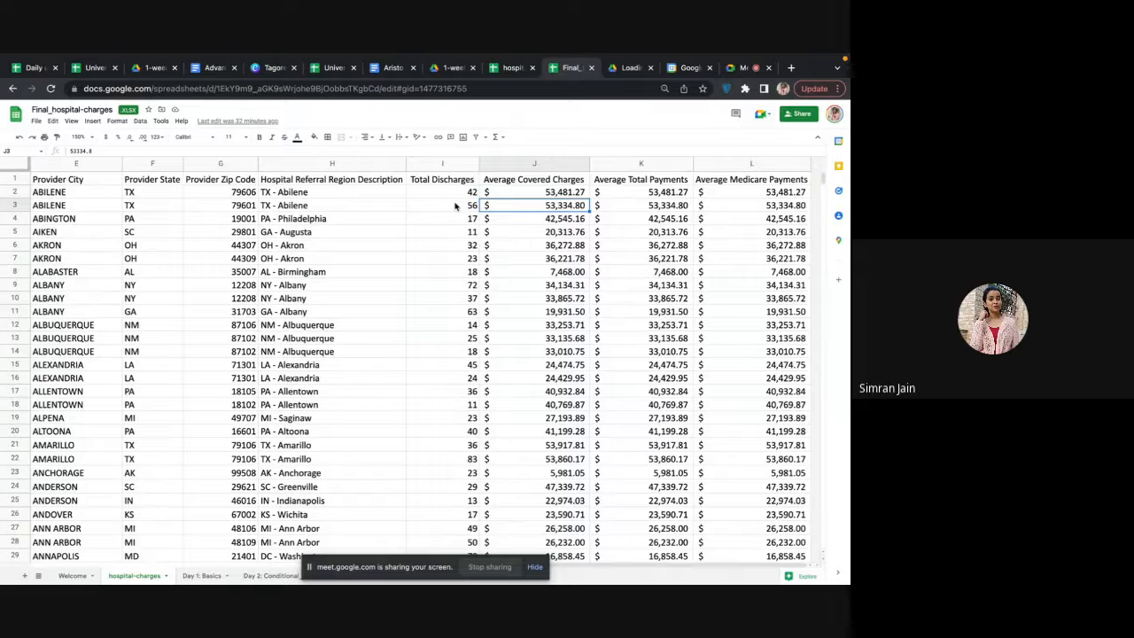
# Step: Hide the screen-sharing notice, check the meeting's in-call messages, and return to the Final_hospital-charges workbook
pyautogui.click(535, 568)
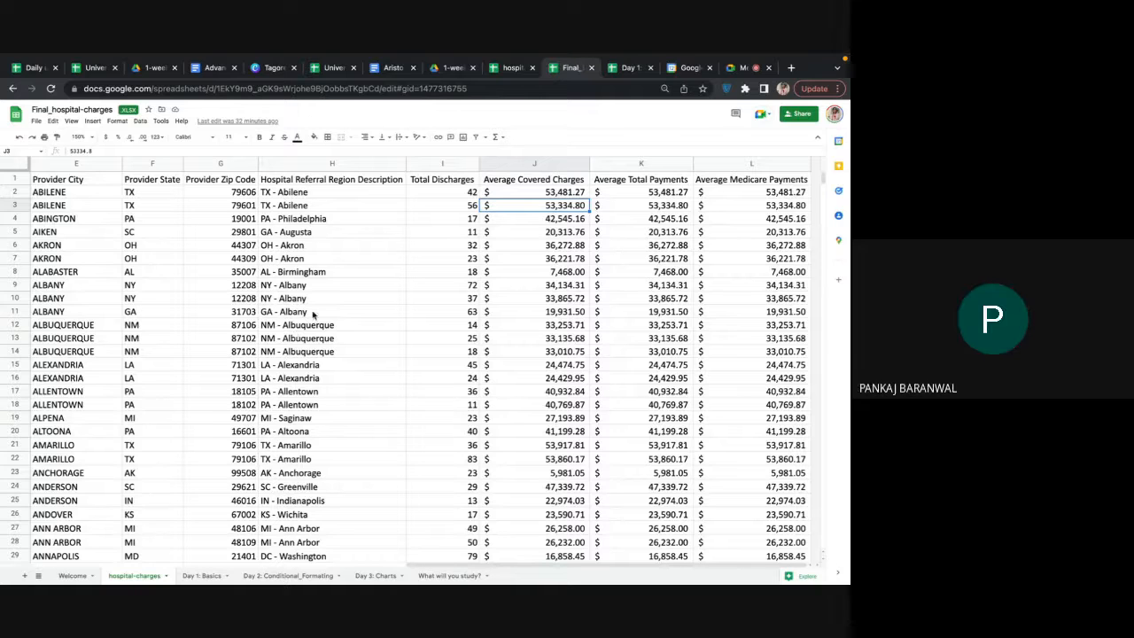
pyautogui.click(746, 74)
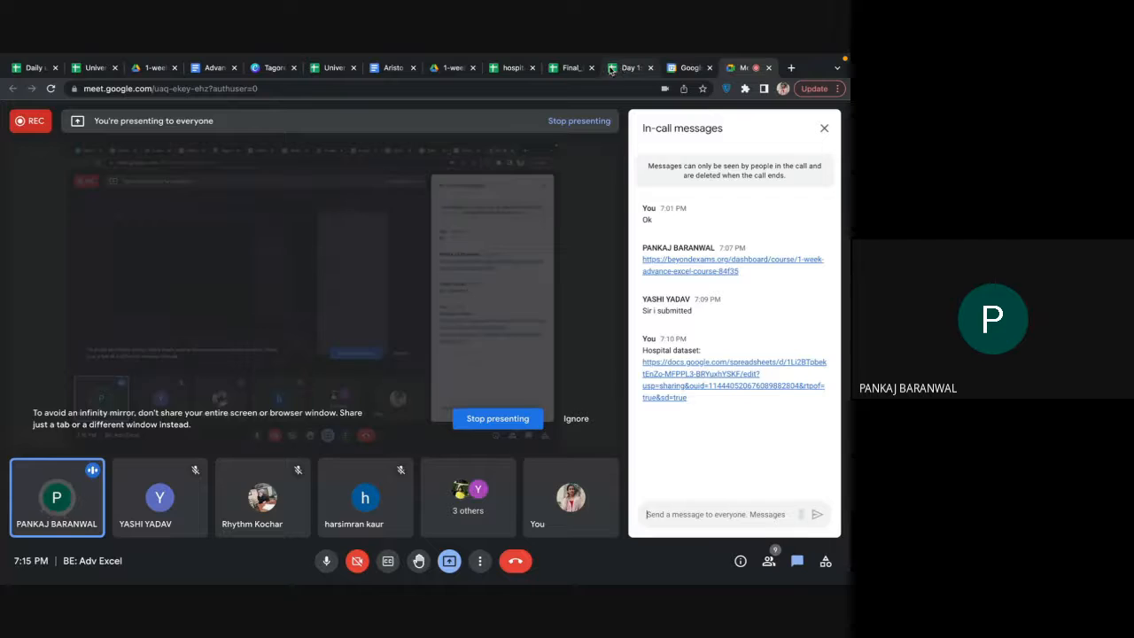
pyautogui.click(624, 69)
pyautogui.click(570, 69)
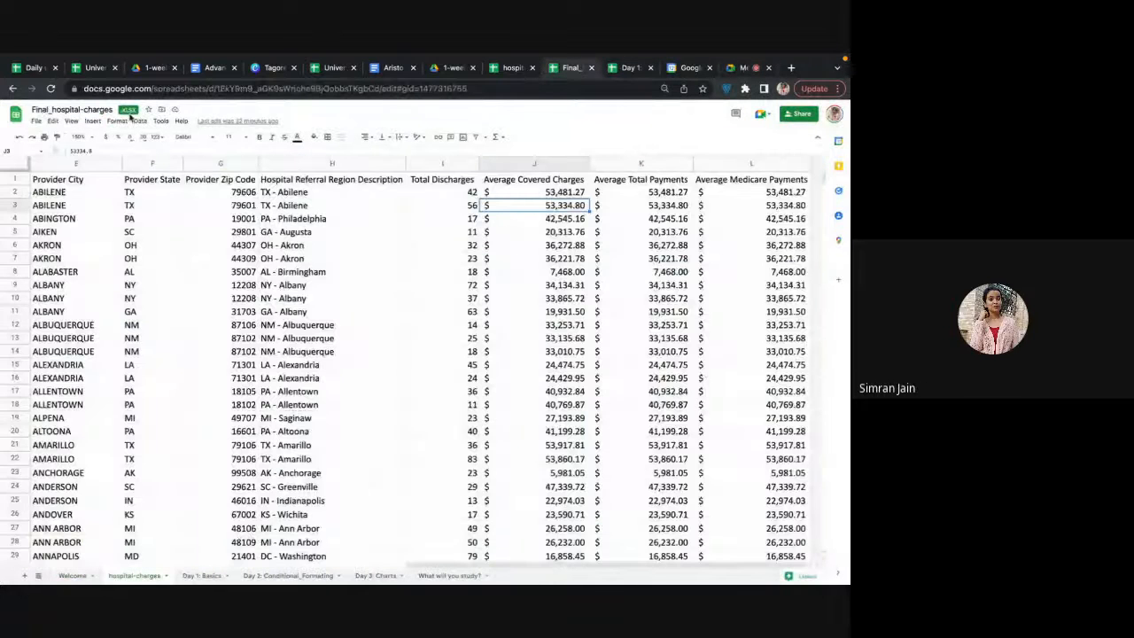
pyautogui.click(36, 121)
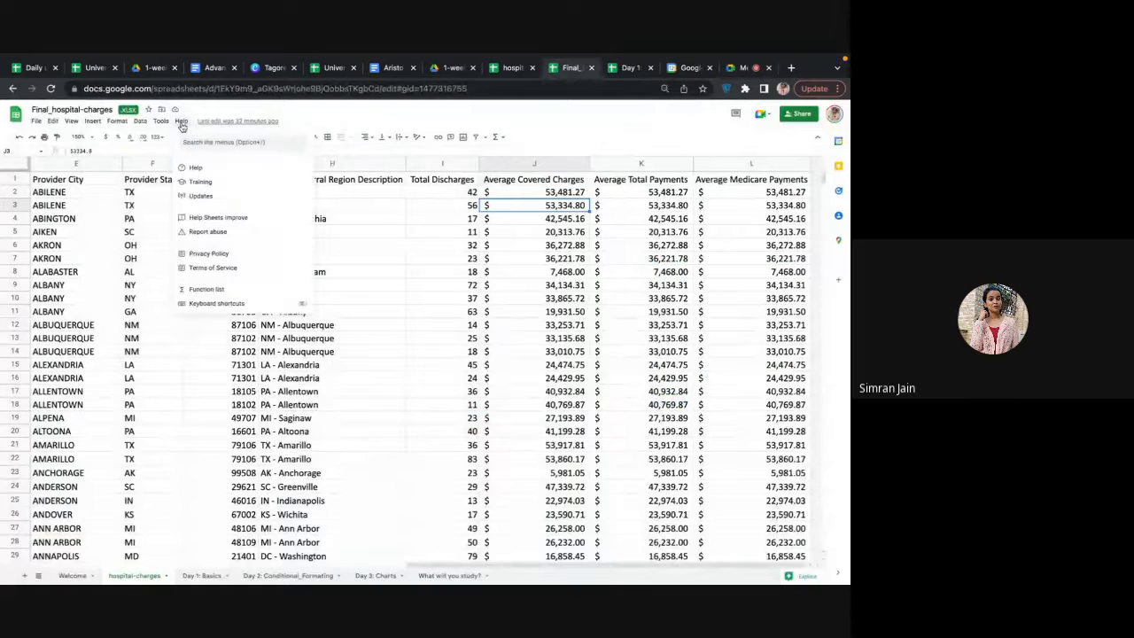
pyautogui.moveTo(163, 125)
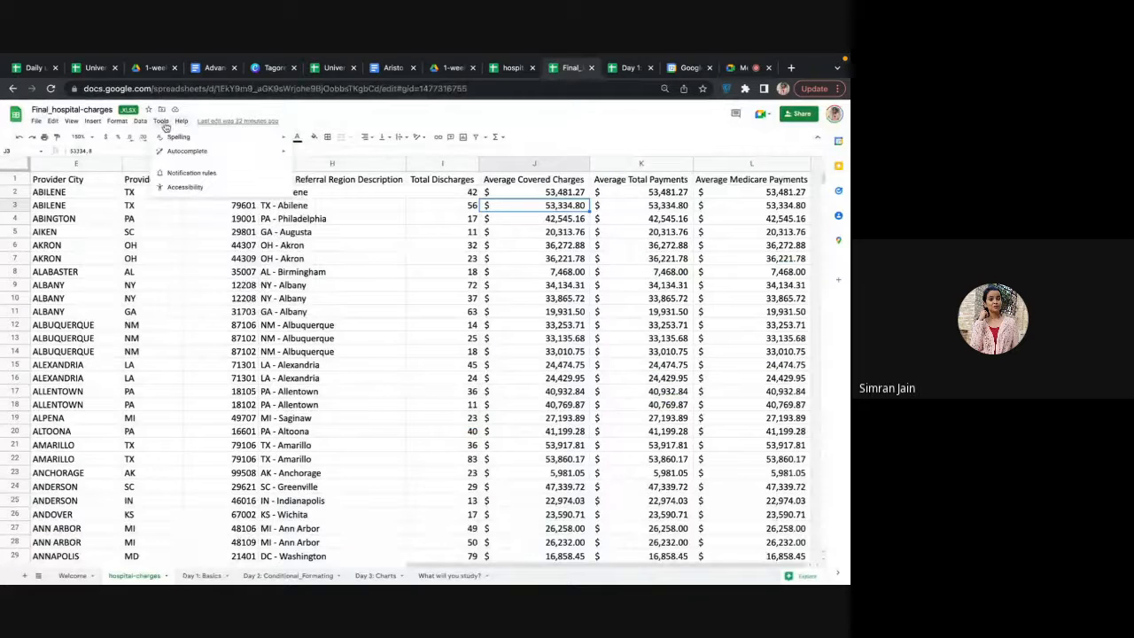
pyautogui.click(597, 143)
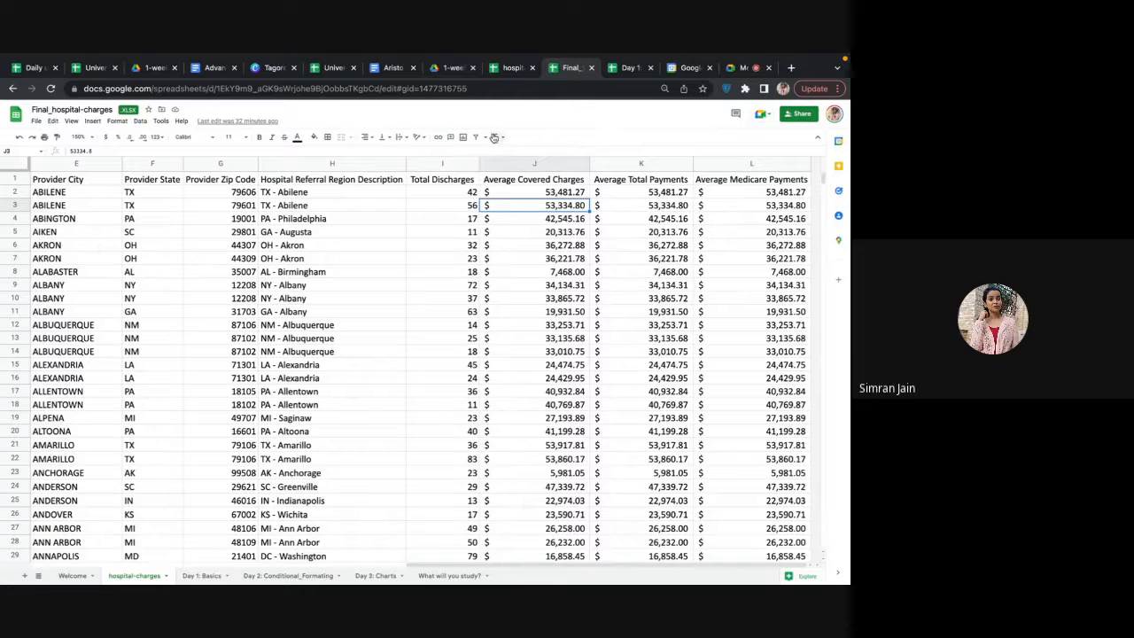
# Step: Search the hospital-charges sheet for "$" and look over the matches in the charge and payment columns
pyautogui.hotkey('ctrl', 'f')
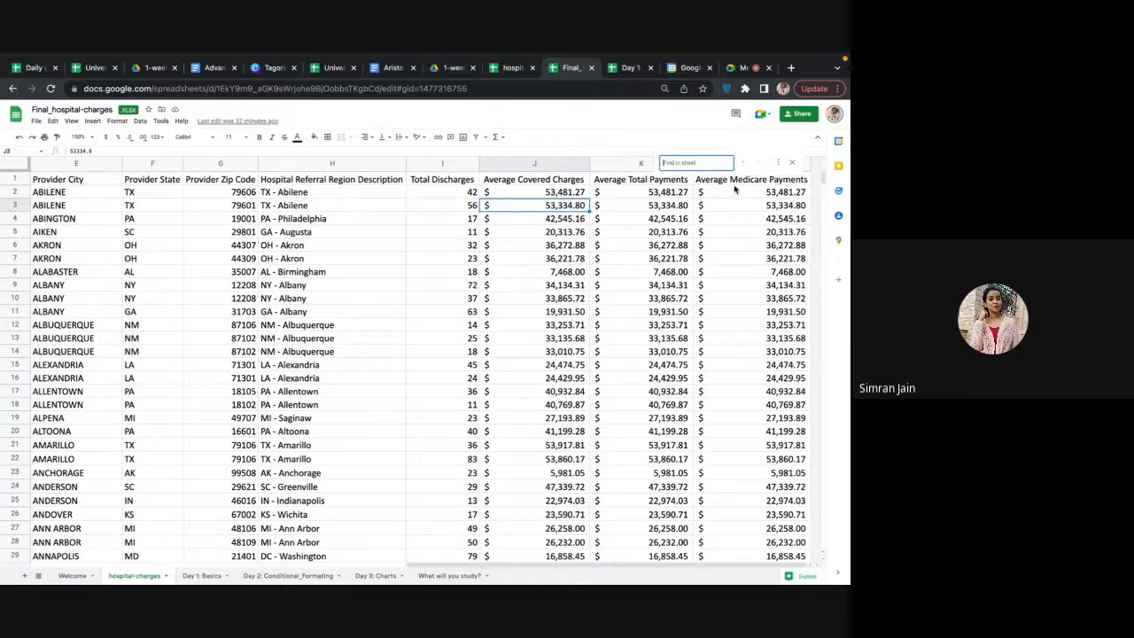
pyautogui.write('$')
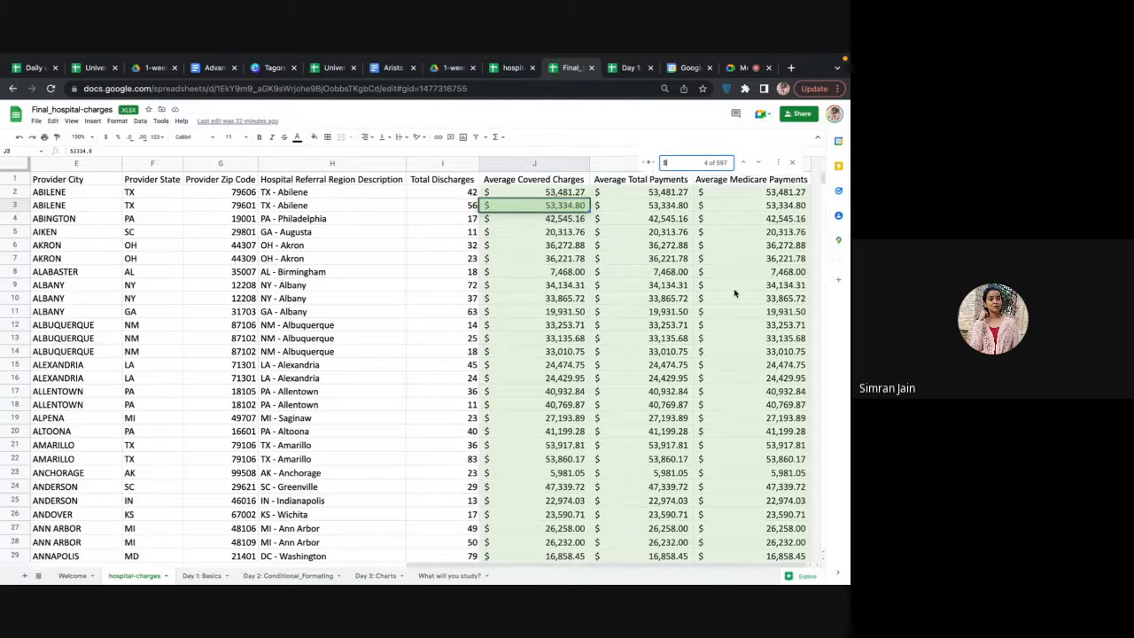
pyautogui.scroll(-2, 609, 321)
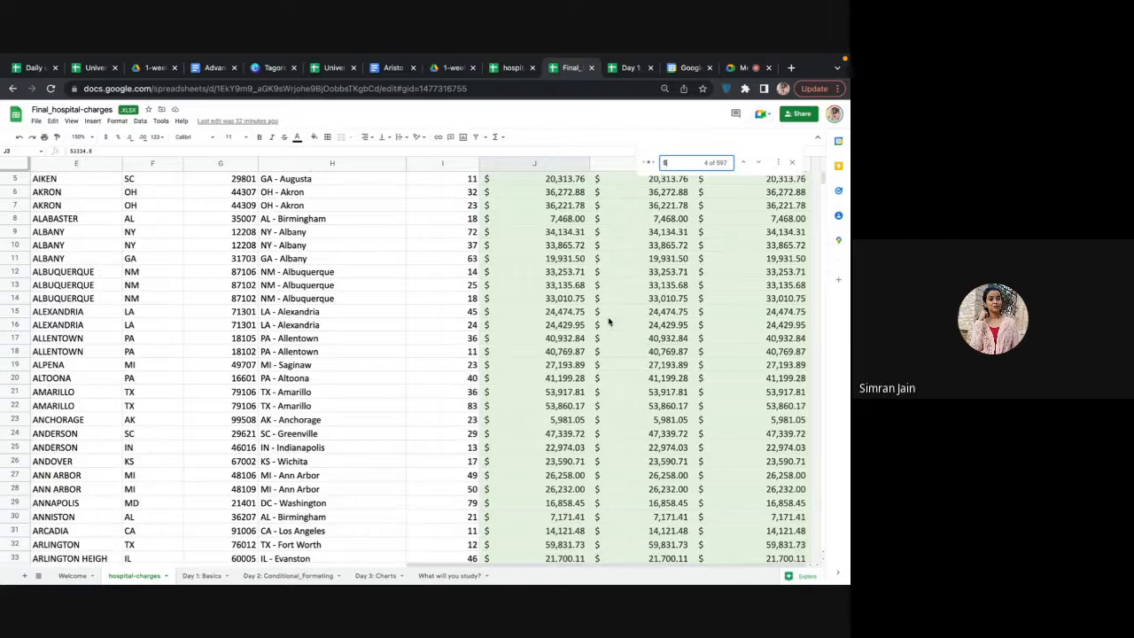
pyautogui.scroll(-10, 608, 317)
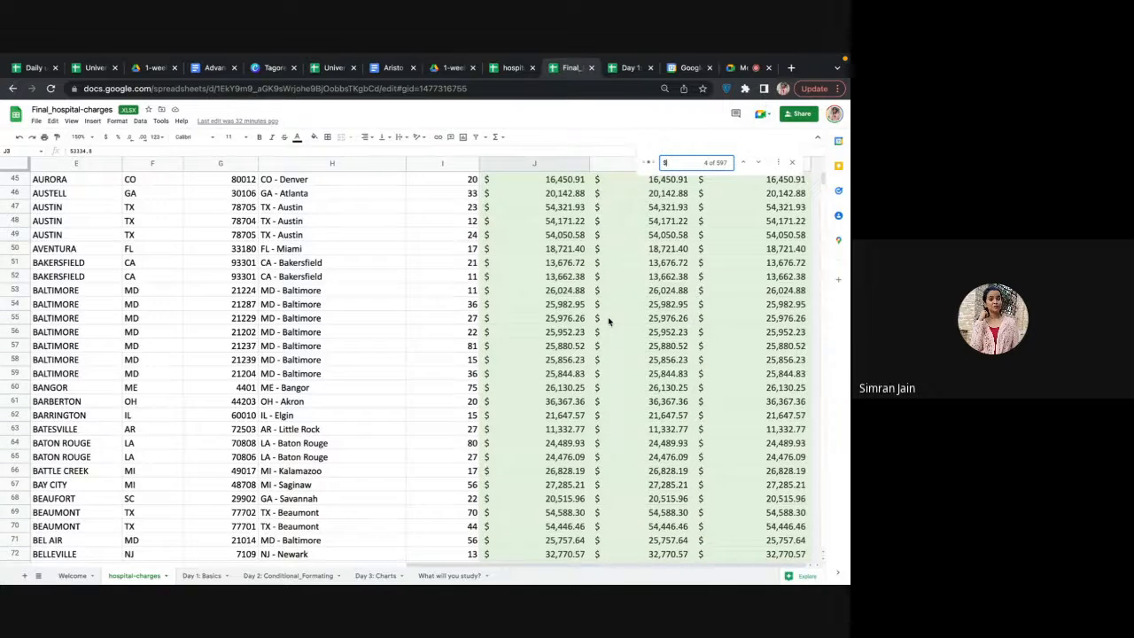
pyautogui.scroll(10, 608, 316)
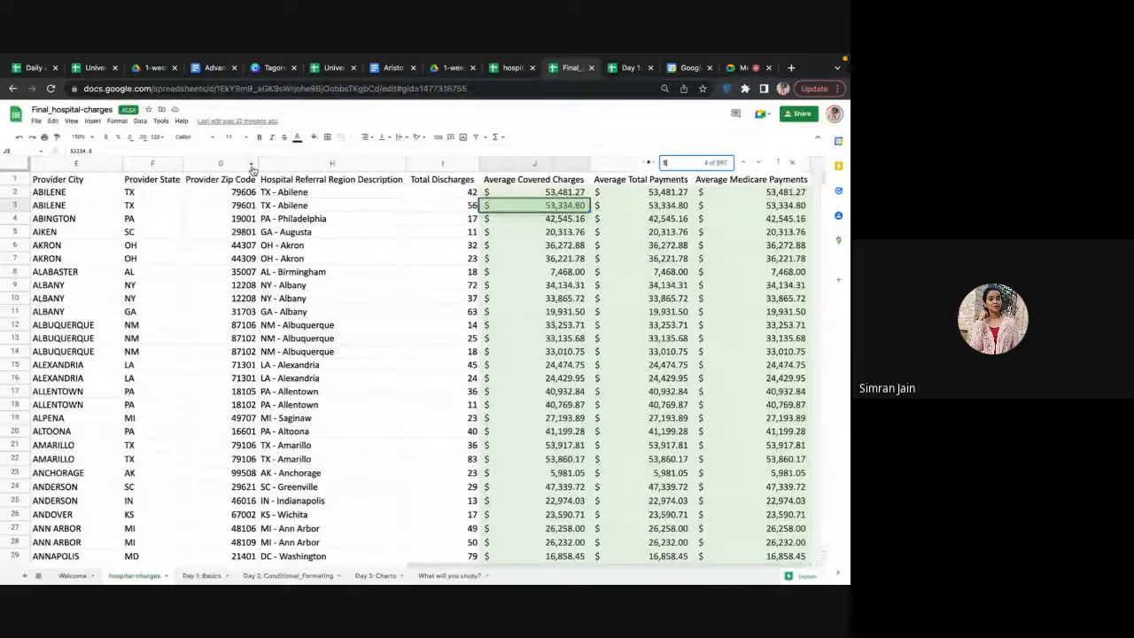
# Step: Advance to the next "$" match and show Find and replace for that symbol, closing it without replacing anything
pyautogui.click(44, 124)
pyautogui.moveTo(58, 127)
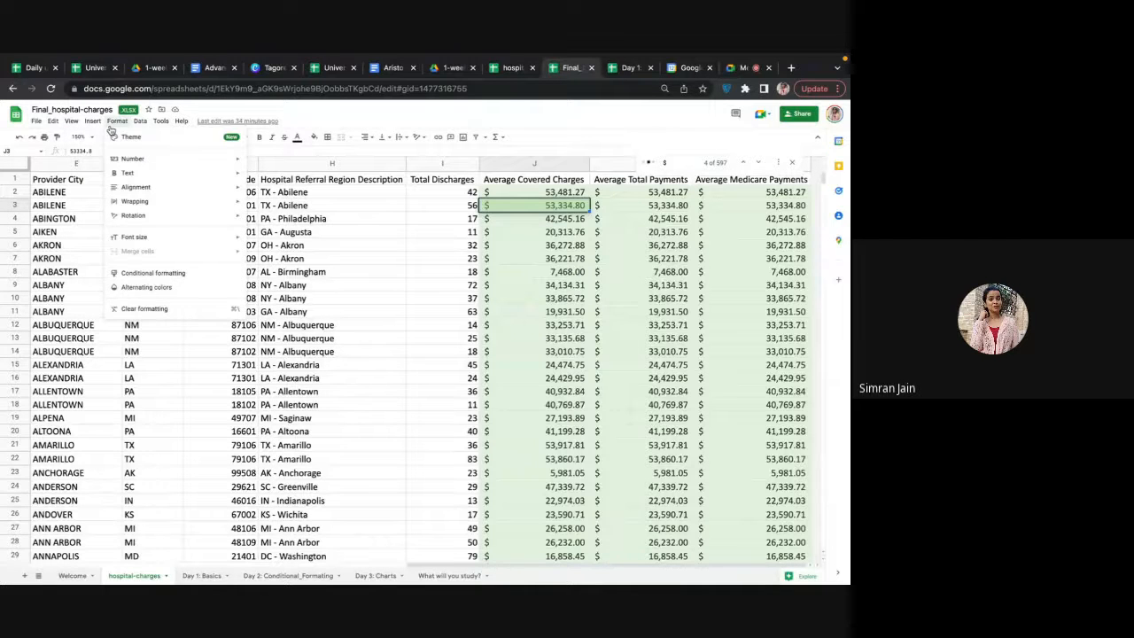
pyautogui.moveTo(161, 130)
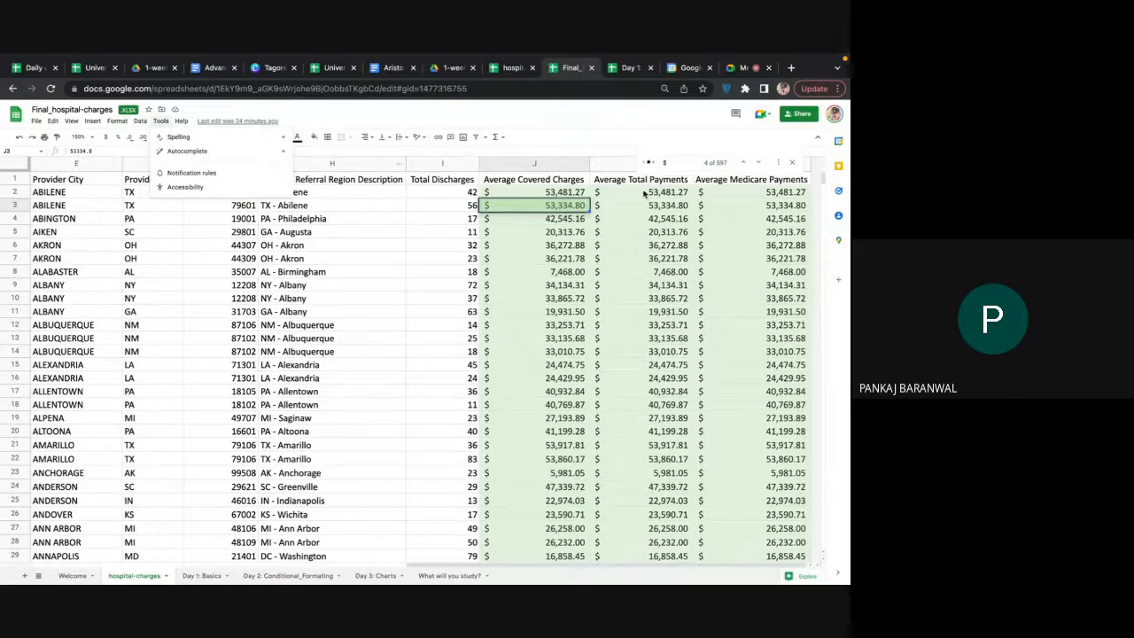
pyautogui.click(758, 162)
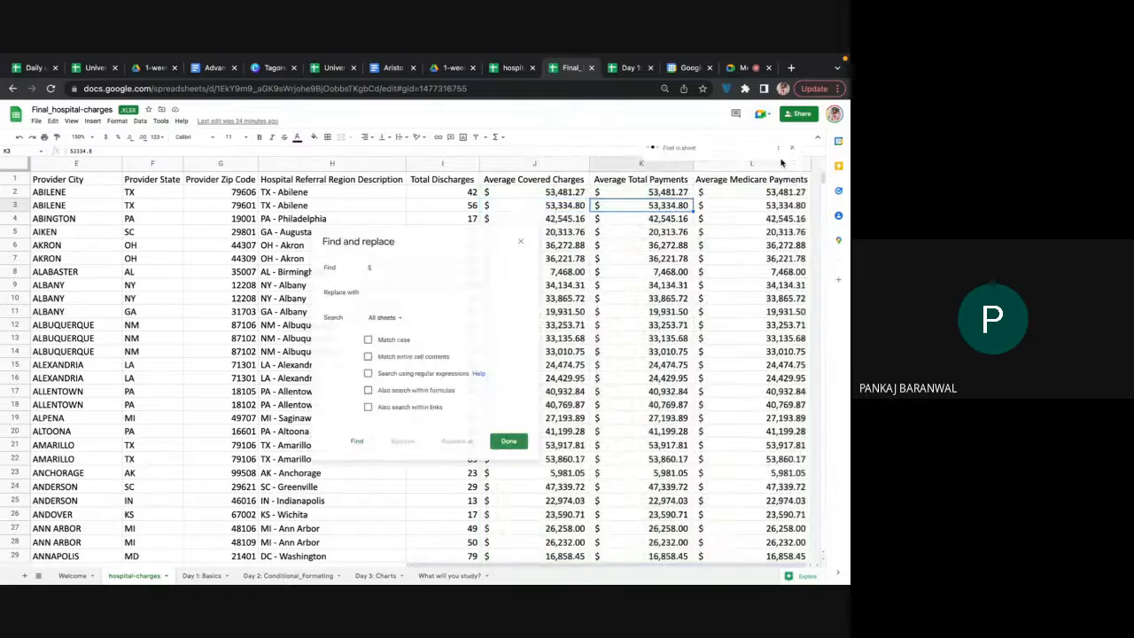
pyautogui.click(778, 162)
pyautogui.click(420, 296)
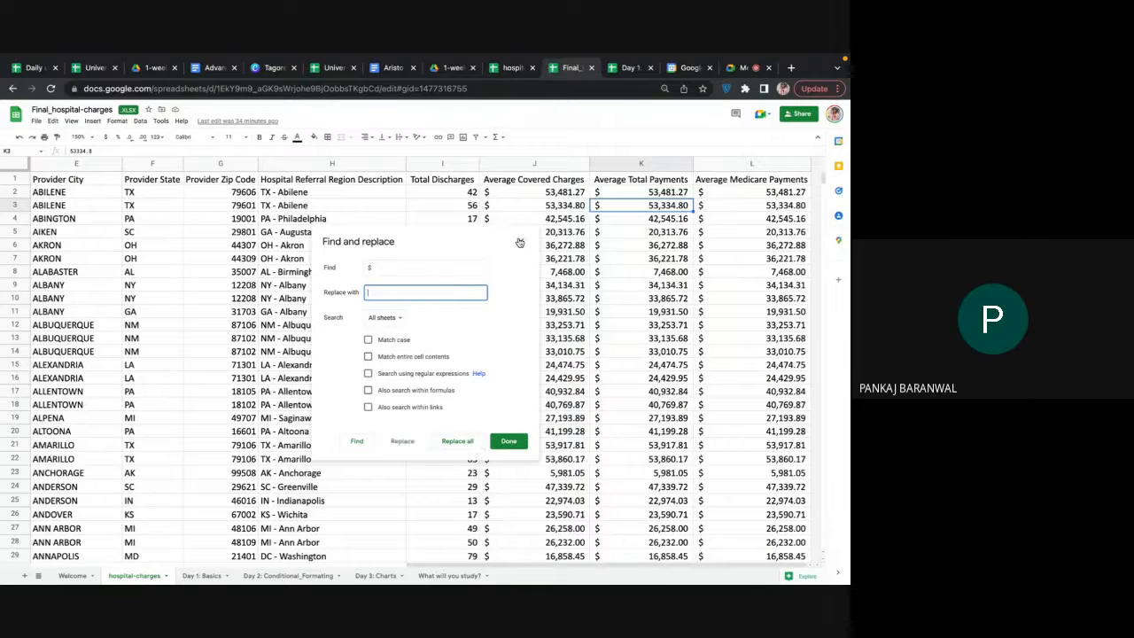
pyautogui.click(521, 242)
# Step: Search for "$" again and demonstrate Find and replace with an empty replacement across all sheets, finishing without replacing
pyautogui.hotkey('ctrl', 'f')
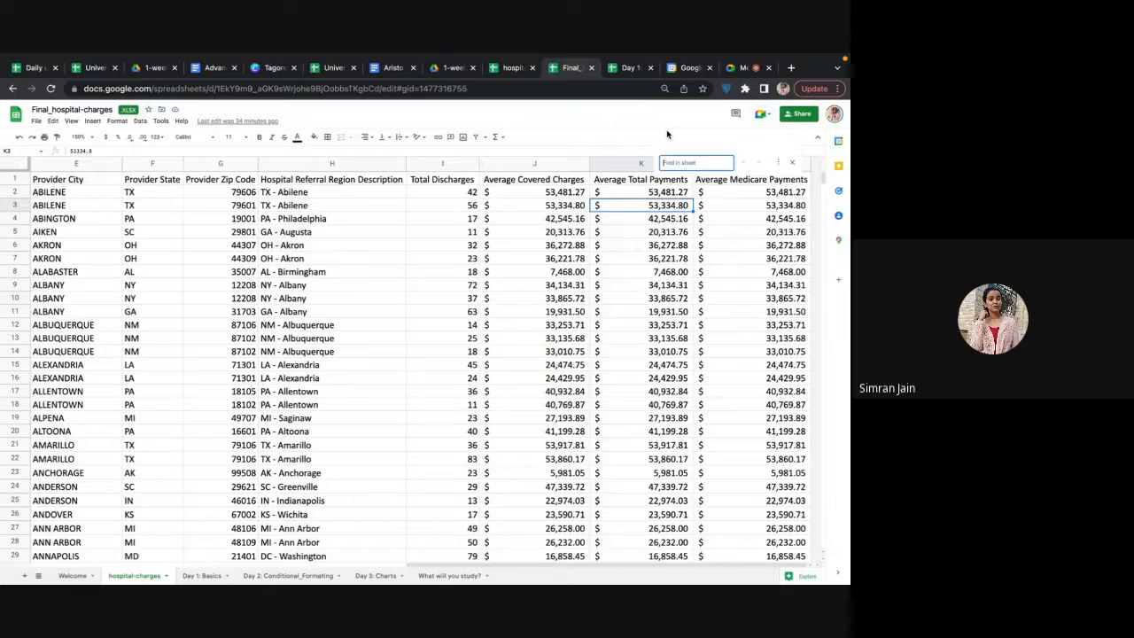
pyautogui.write('$')
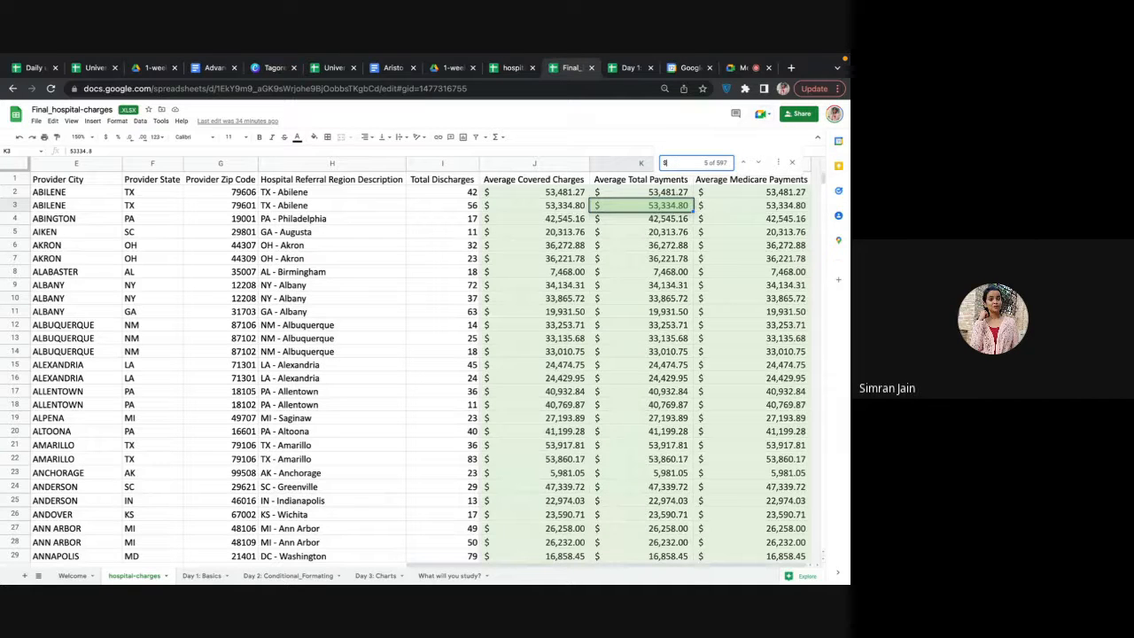
pyautogui.click(778, 163)
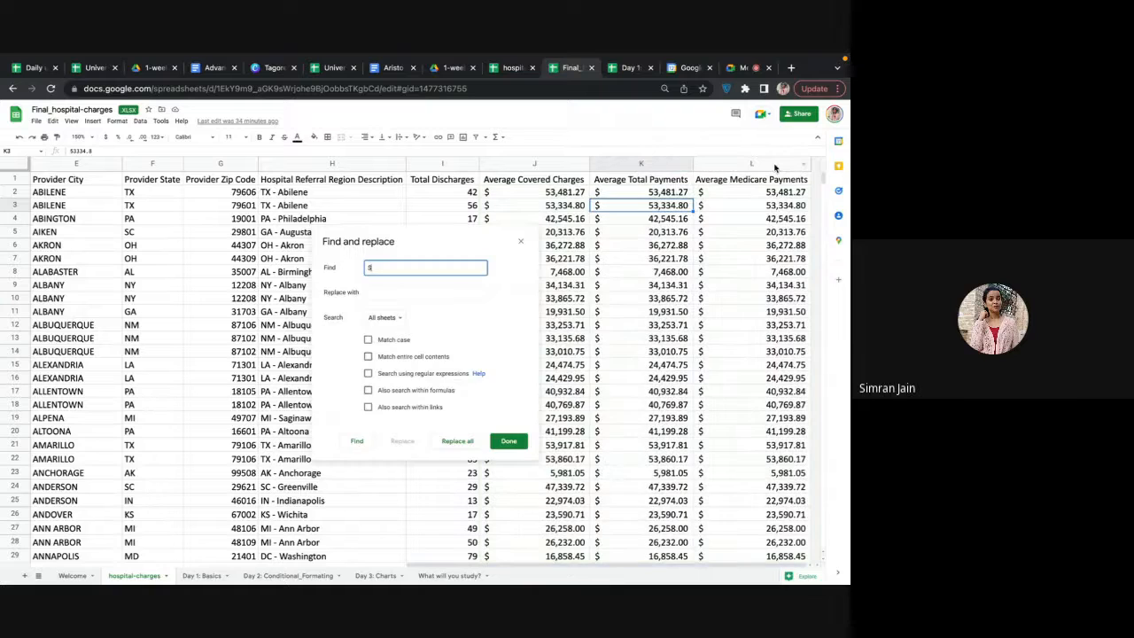
pyautogui.click(431, 289)
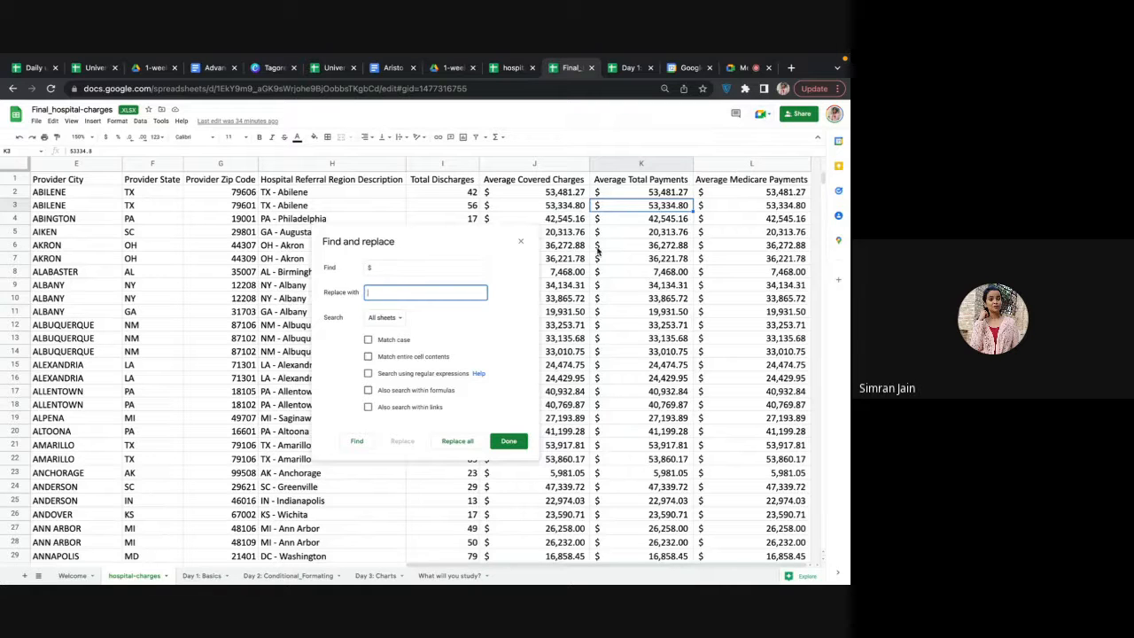
pyautogui.click(509, 441)
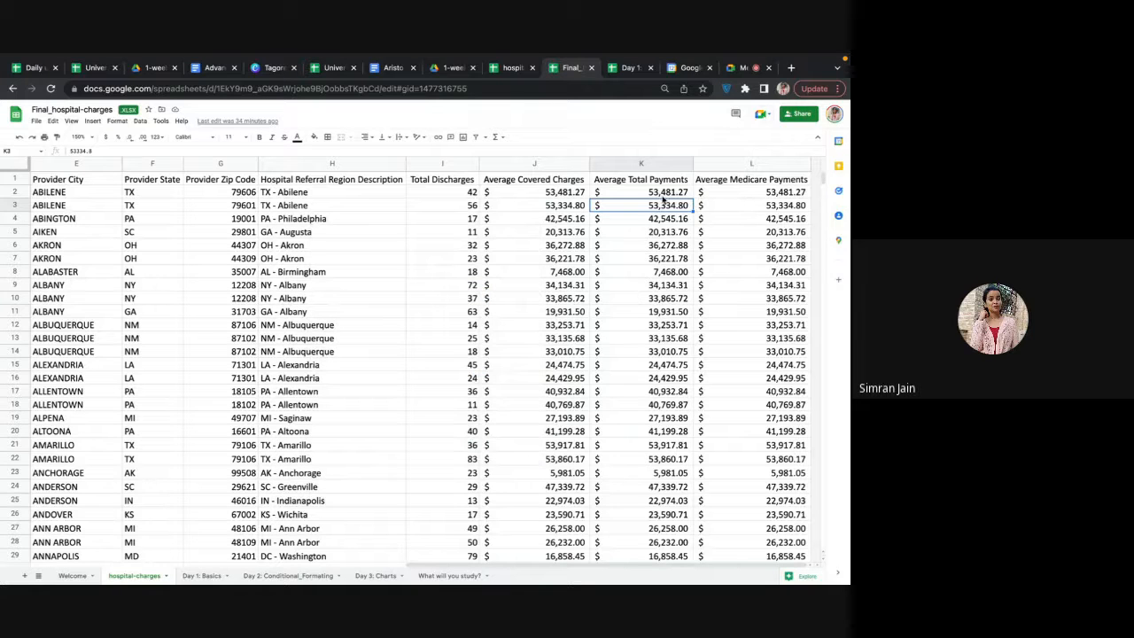
# Step: Repeat the route from the "$" search to Find and replace, dismiss it, and select the first Average Covered Charges value
pyautogui.hotkey('ctrl', 'f')
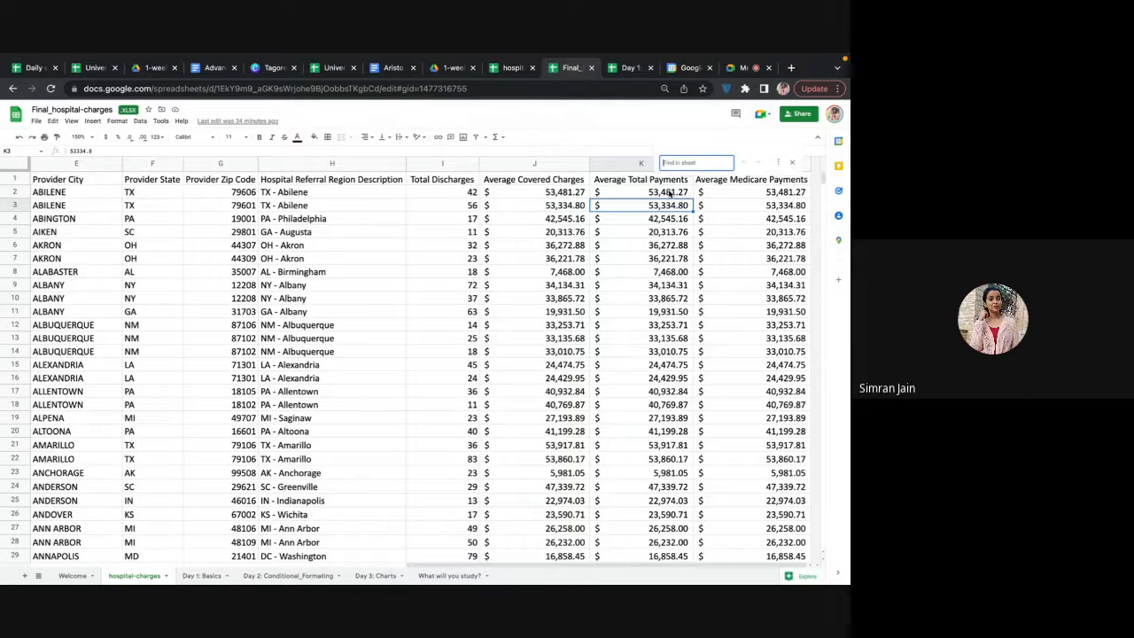
pyautogui.write('$')
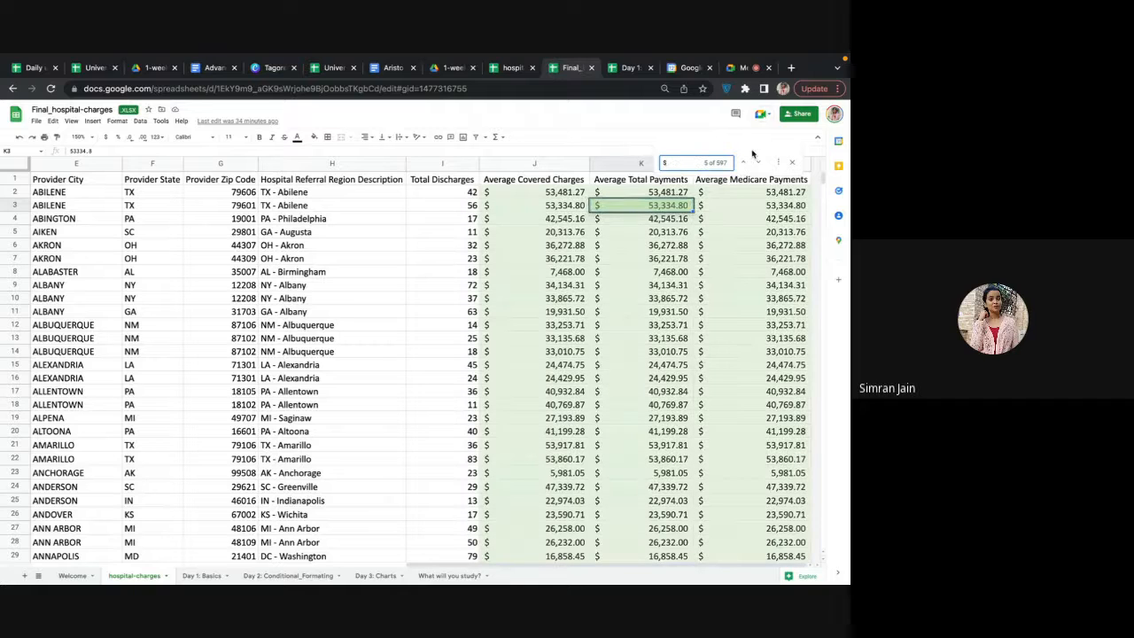
pyautogui.click(778, 162)
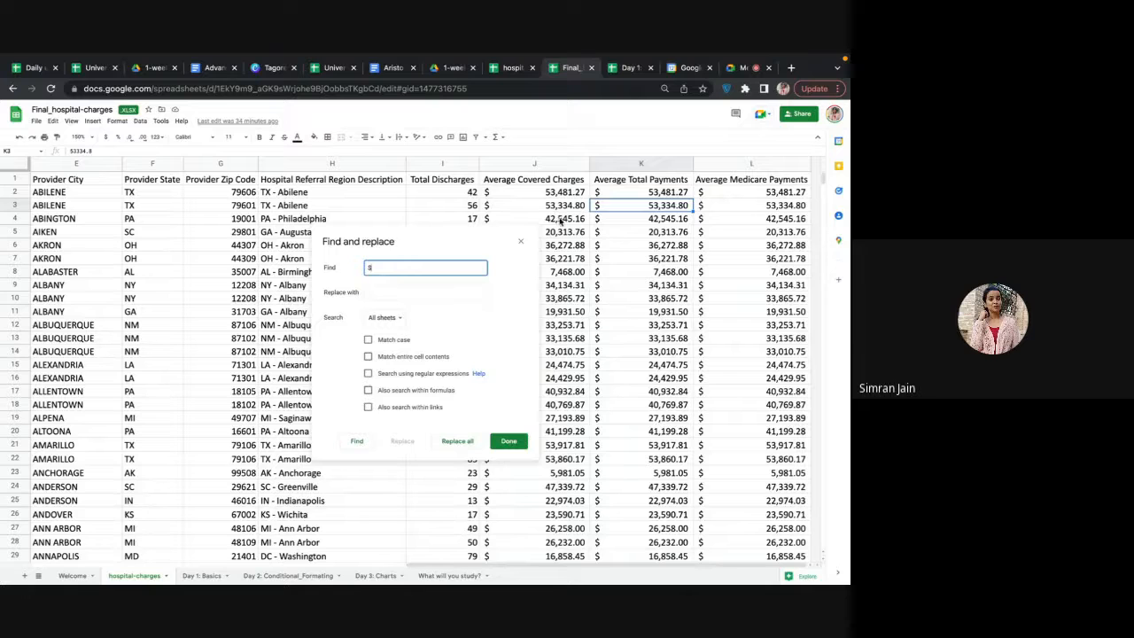
pyautogui.click(522, 223)
pyautogui.click(536, 193)
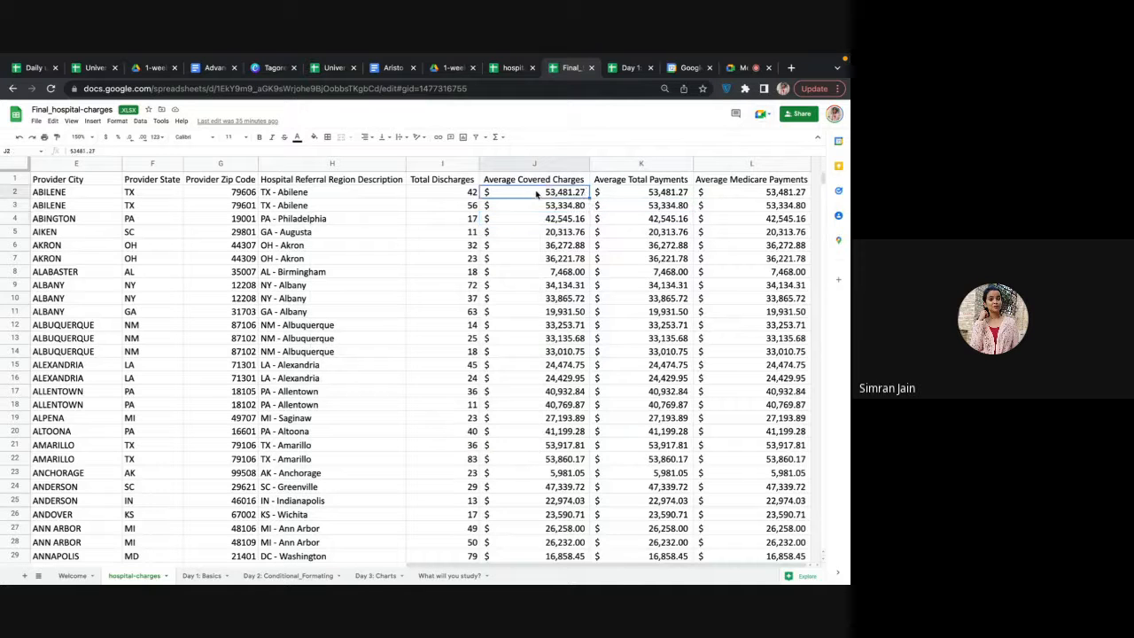
# Step: Select all values in the Average Covered Charges, Total Payments and Medicare Payments columns and search the sheet for "$"
pyautogui.hotkey('ctrl', 'shift', 'Down')
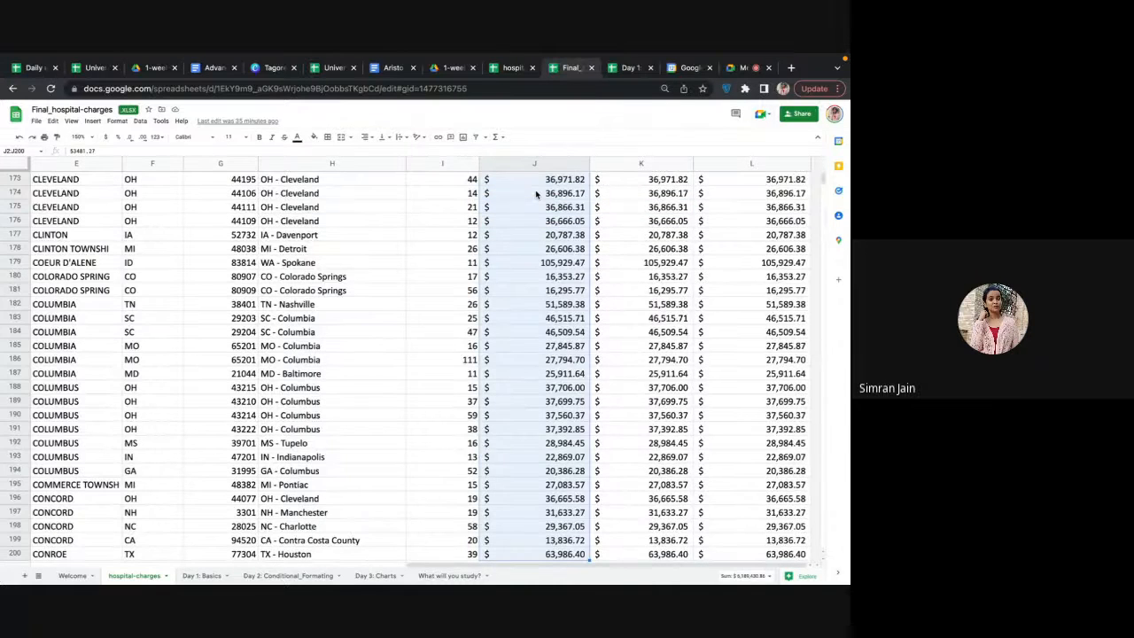
pyautogui.hotkey('ctrl', 'shift', 'Right')
pyautogui.hotkey('ctrl', 'f')
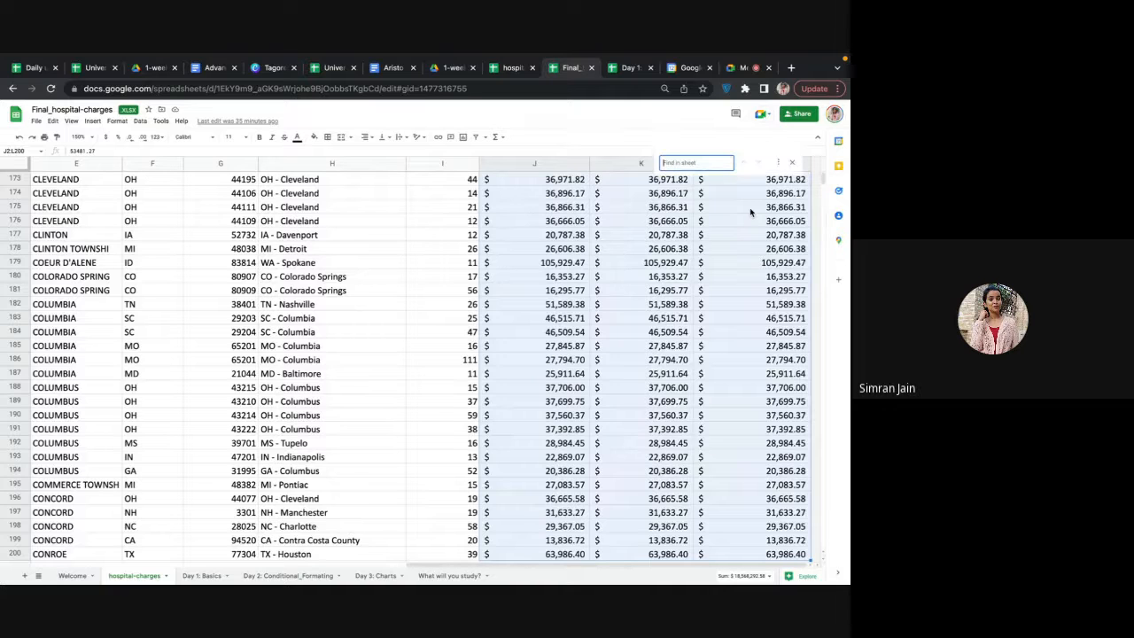
pyautogui.write('$')
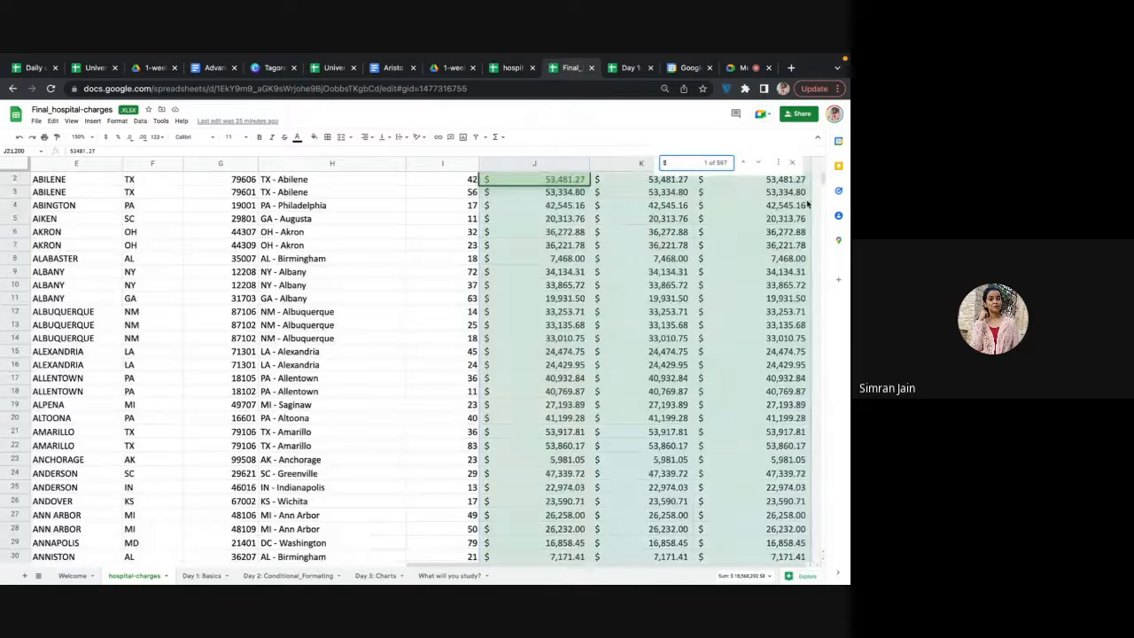
# Step: Replace every "$" with nothing across all sheets, then enable Match entire cell contents and finish Find and replace
pyautogui.click(778, 162)
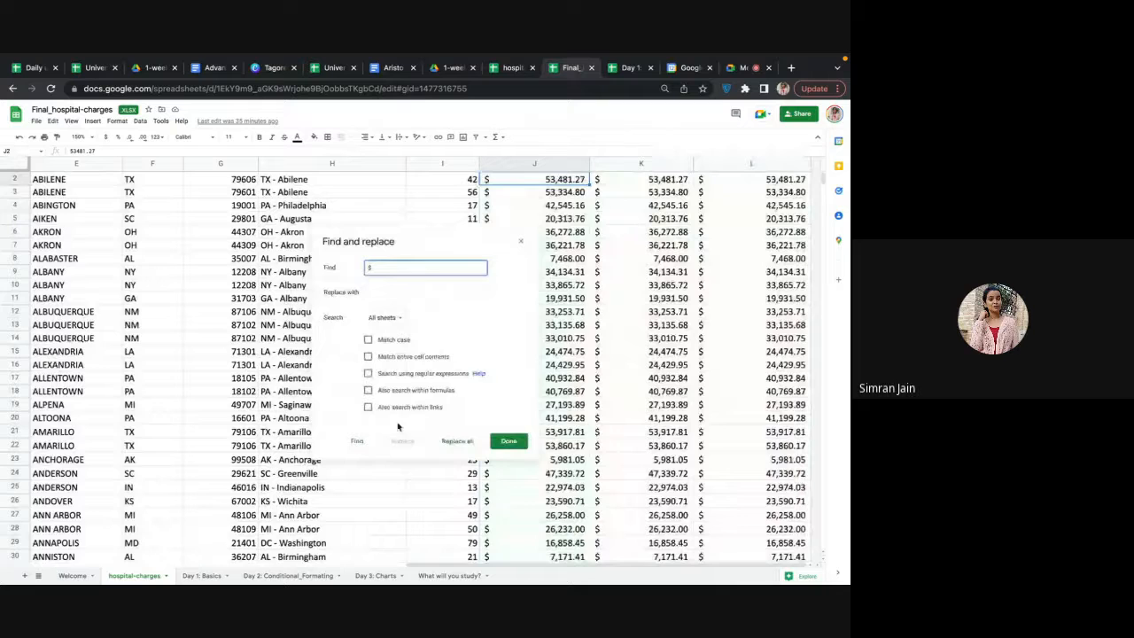
pyautogui.click(448, 441)
pyautogui.click(475, 365)
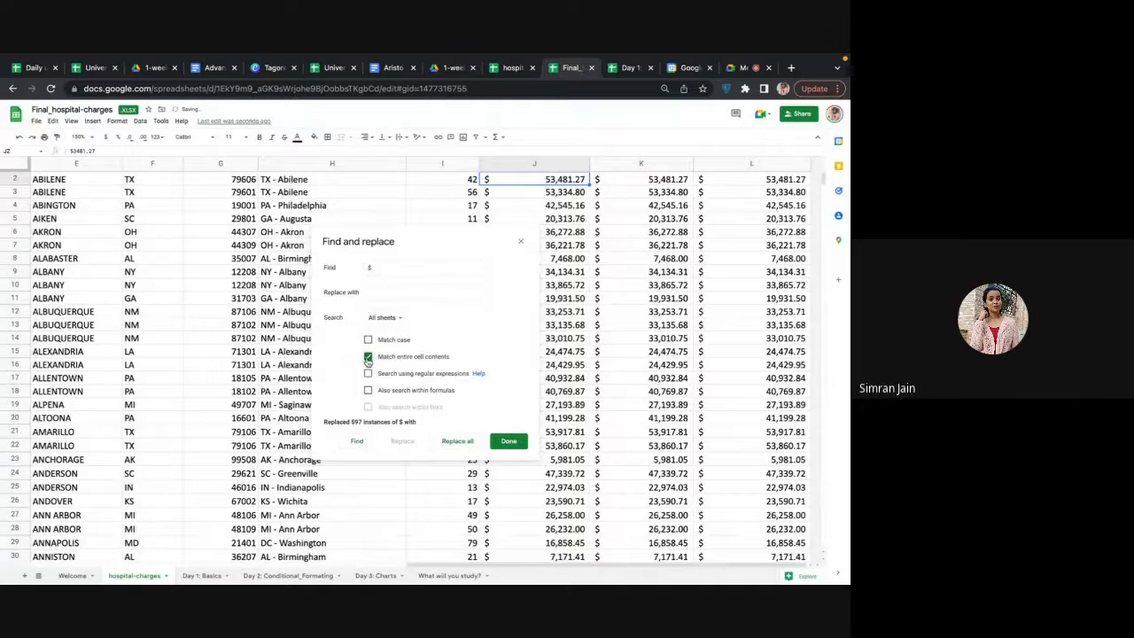
pyautogui.click(369, 357)
pyautogui.click(512, 440)
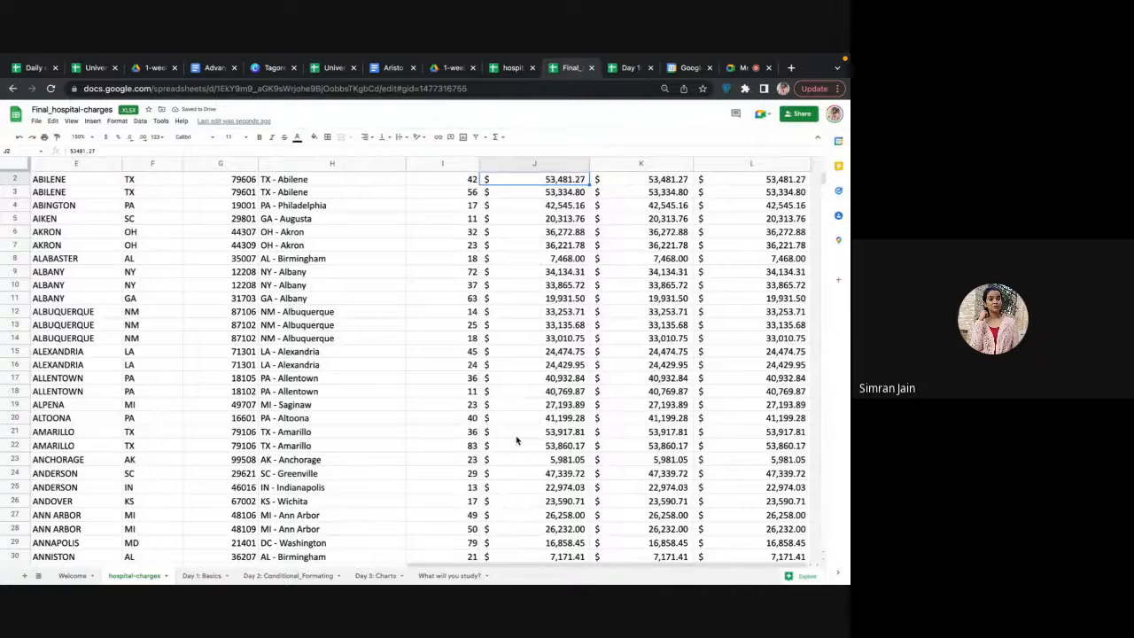
pyautogui.scroll(1, 518, 432)
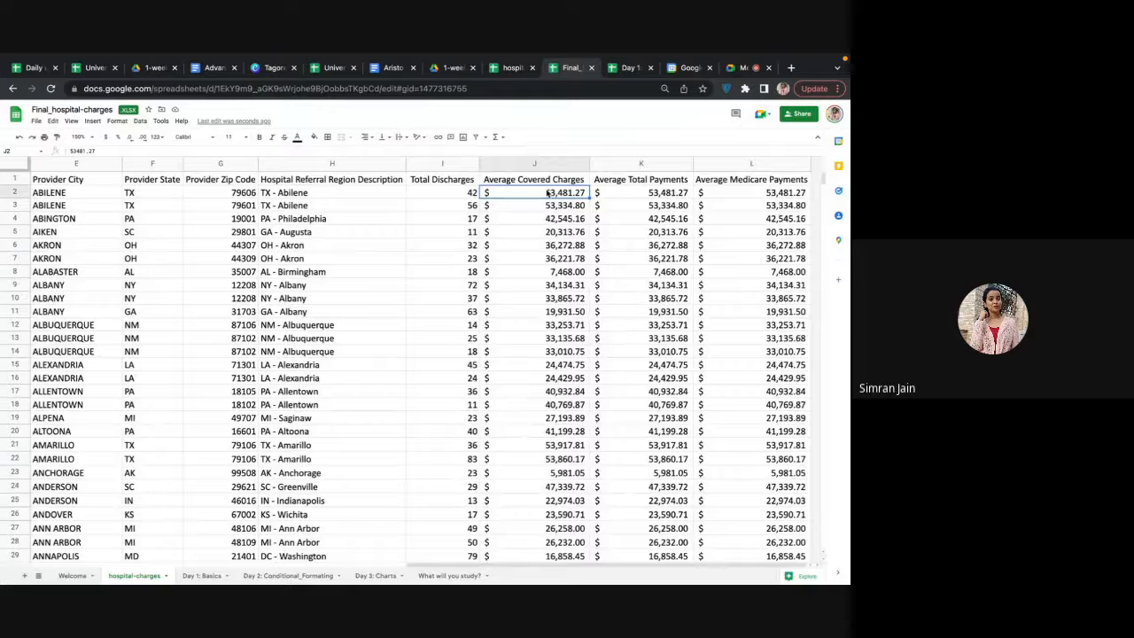
# Step: Search for "$" again, repeat the replacement with an empty value in all sheets, and check the charge and payment columns
pyautogui.hotkey('ctrl', 'f')
pyautogui.write('$')
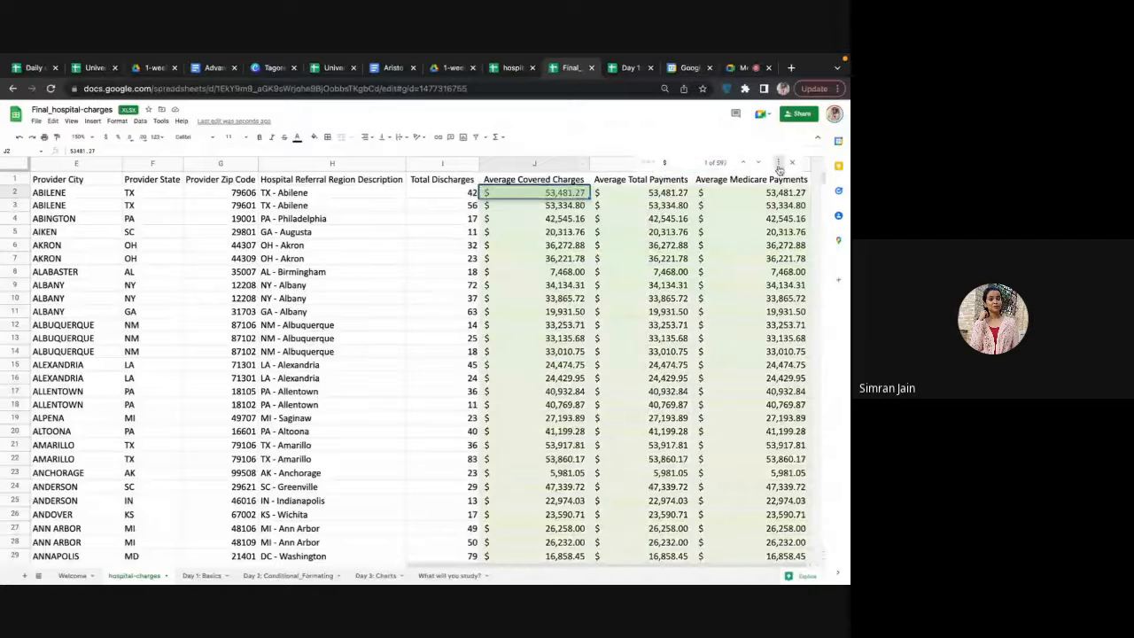
pyautogui.click(778, 163)
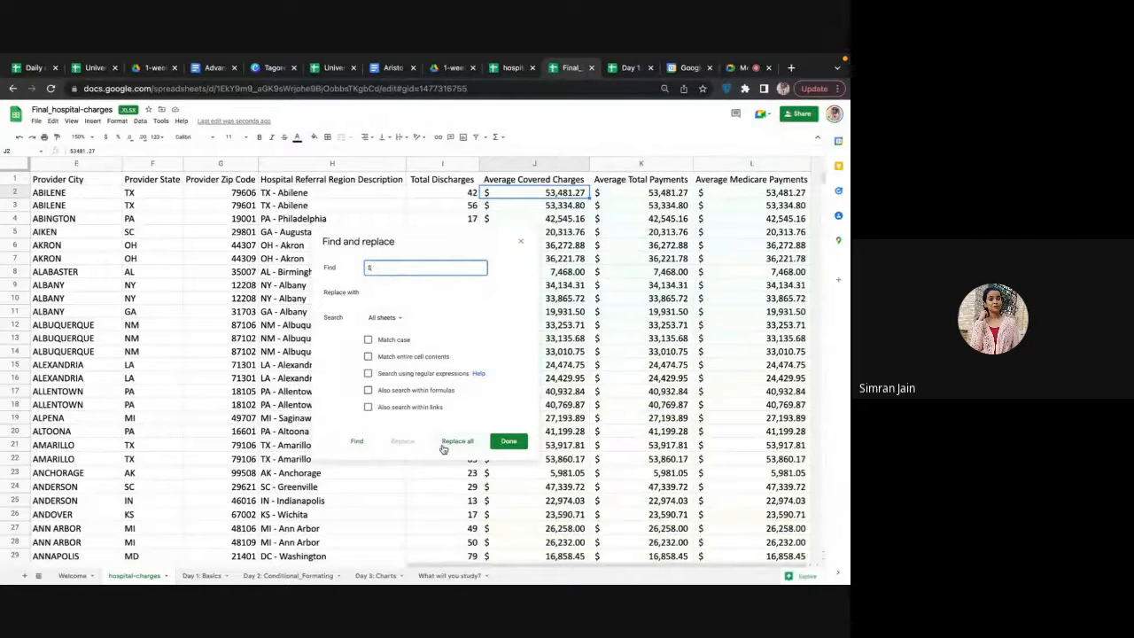
pyautogui.click(445, 445)
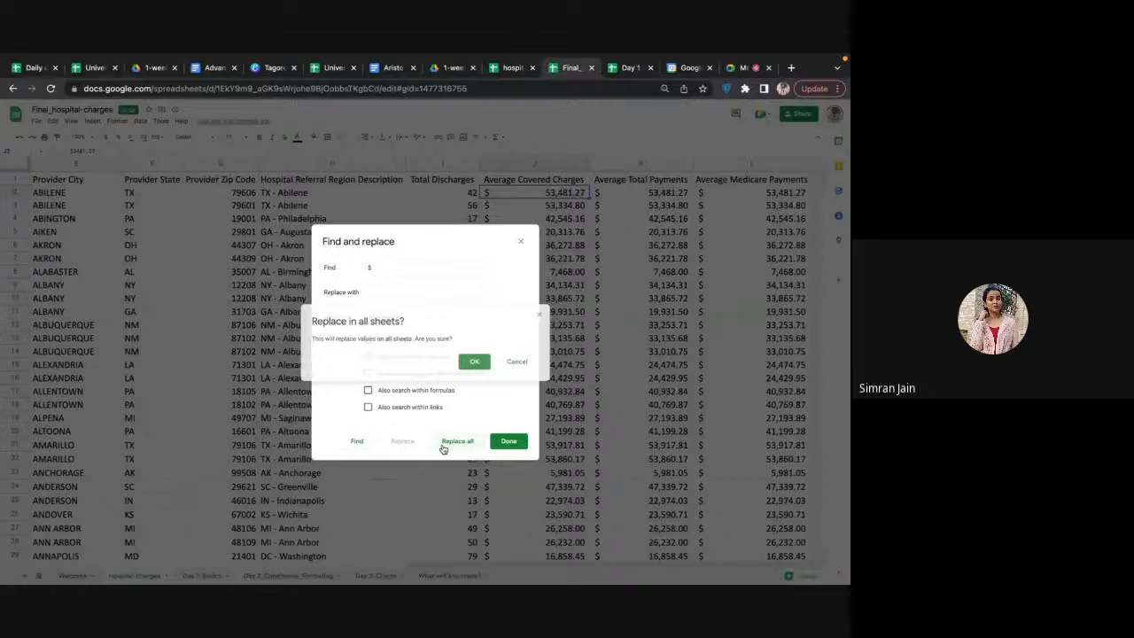
pyautogui.click(465, 361)
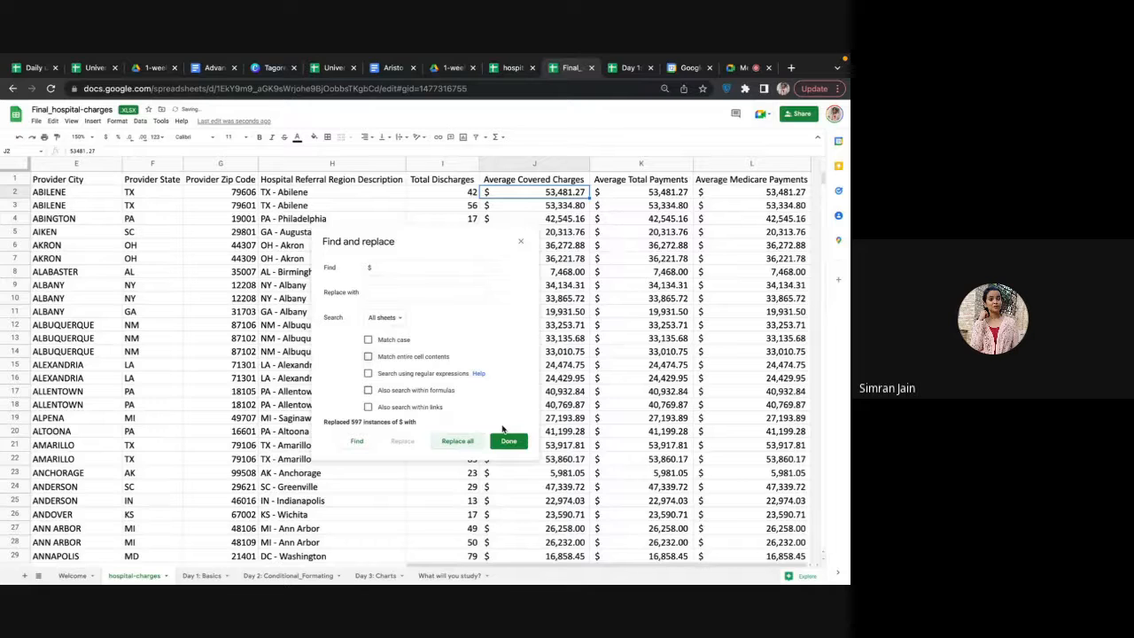
pyautogui.click(507, 440)
pyautogui.scroll(-2, 505, 442)
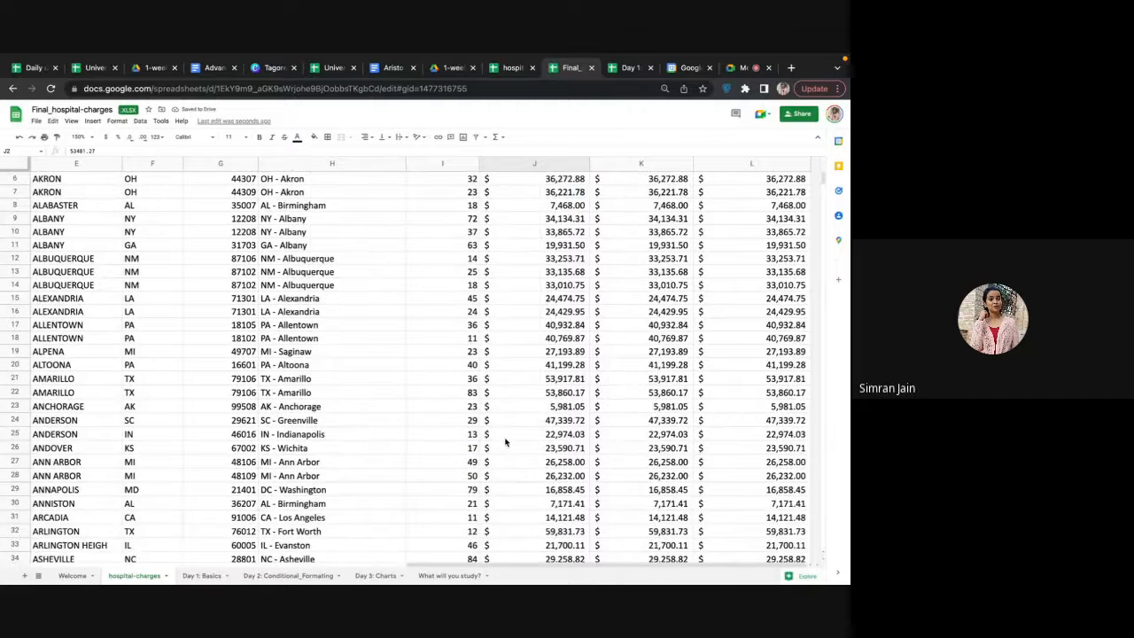
pyautogui.scroll(2, 505, 442)
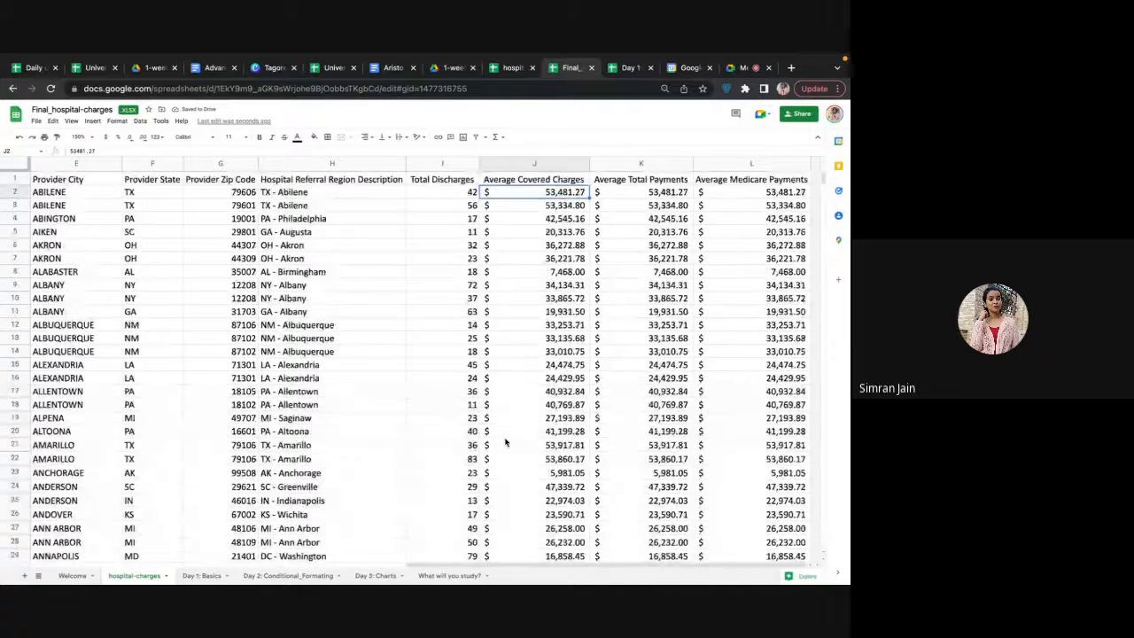
# Step: Check the Google Meet call and the Day 1: Basics workbook, and return to the Final_hospital-charges workbook
pyautogui.hotkey('ctrl', 'f')
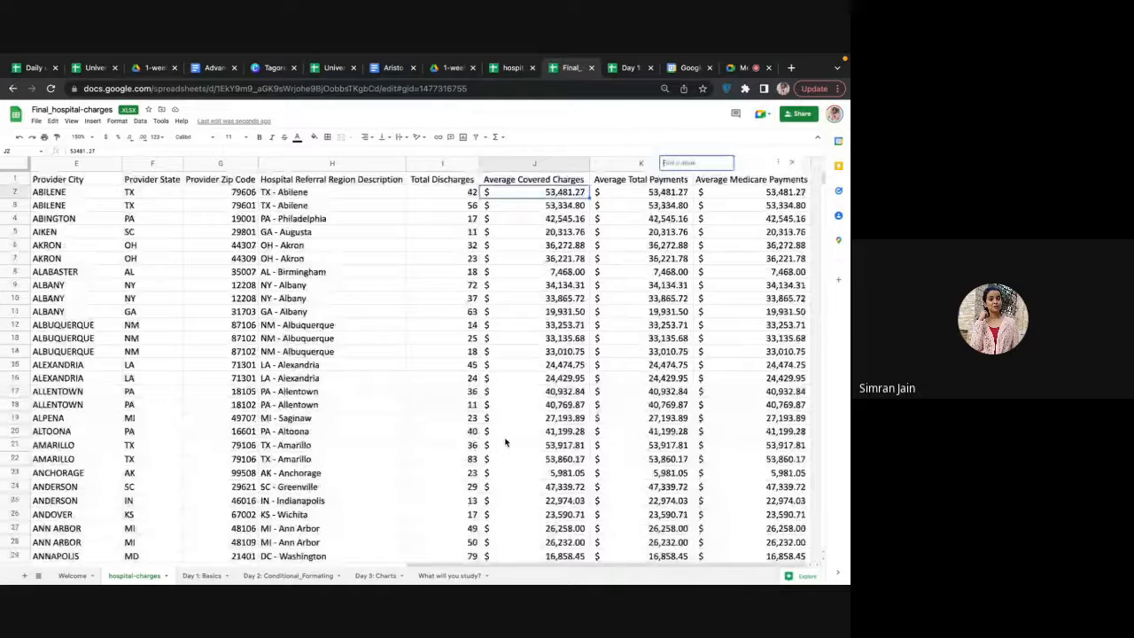
pyautogui.click(749, 69)
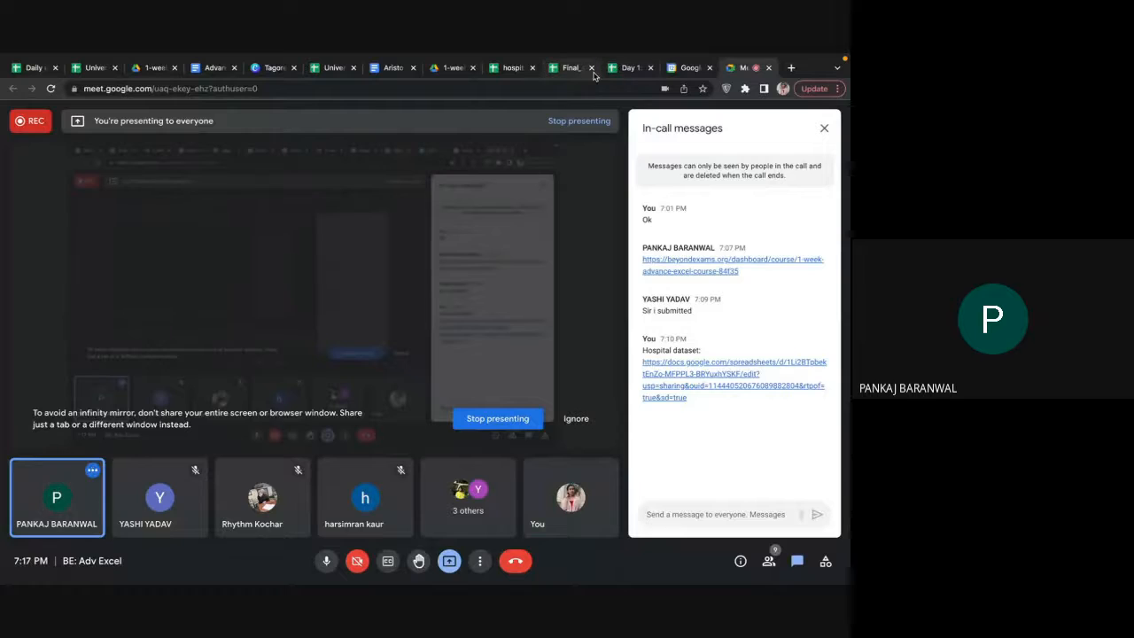
pyautogui.click(628, 67)
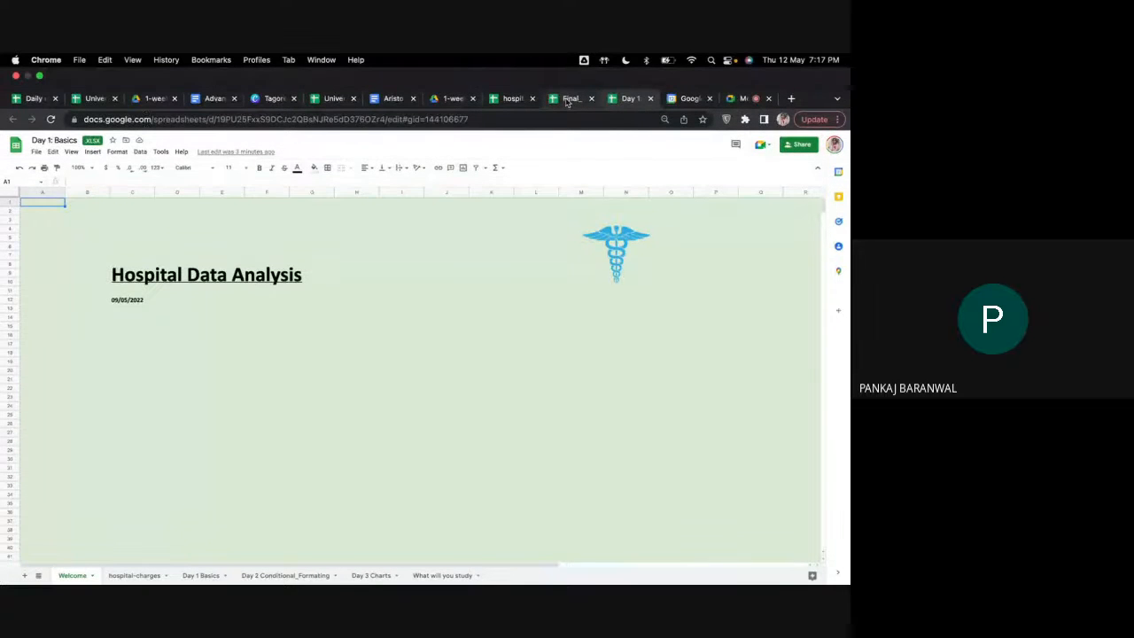
pyautogui.click(567, 98)
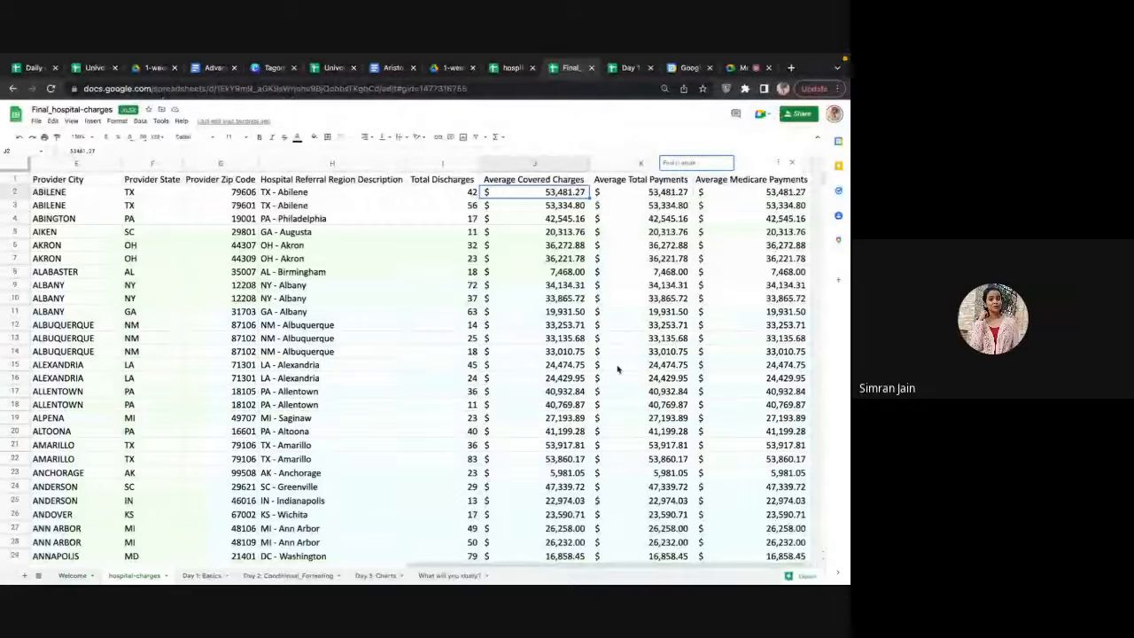
# Step: Inspect the raw content of the first Average Covered Charges cell in edit mode, leaving its value as it is
pyautogui.doubleClick(556, 191)
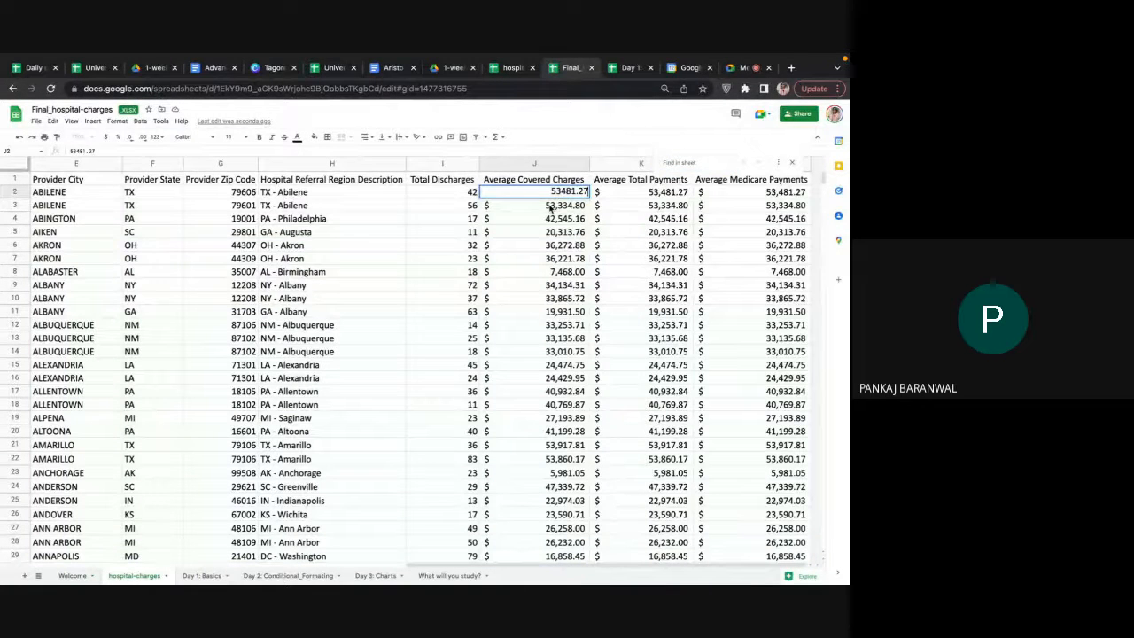
pyautogui.press('Escape')
pyautogui.doubleClick(543, 193)
pyautogui.click(533, 221)
pyautogui.click(545, 197)
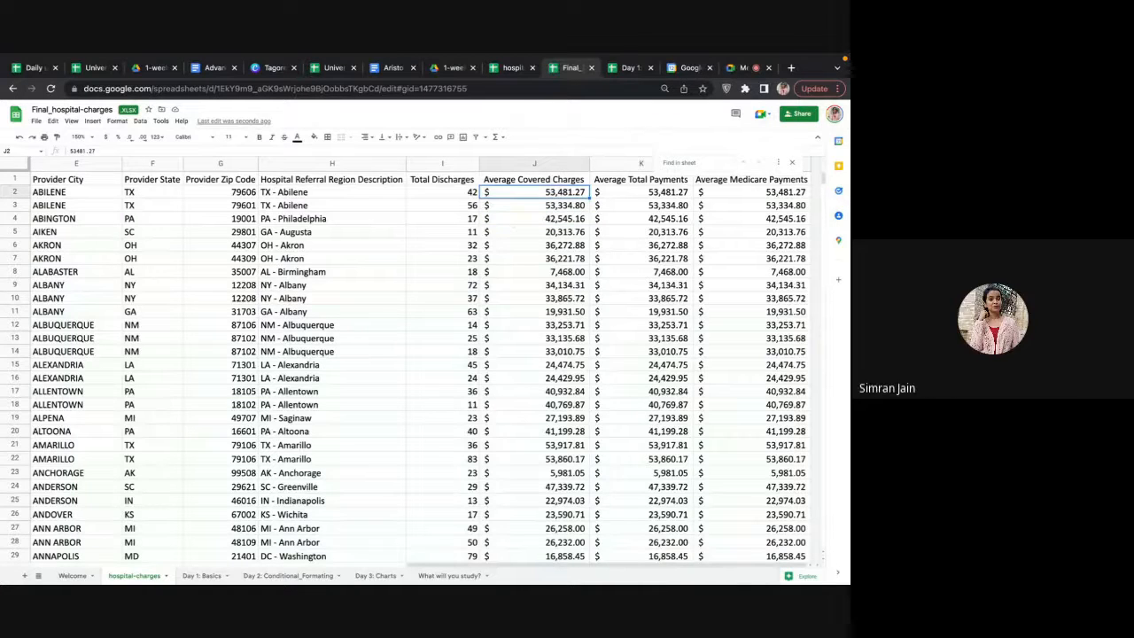
# Step: Compare the Average Total Payments formatting on the Day 1: Basics sheet with the hospital-charges sheet
pyautogui.click(189, 577)
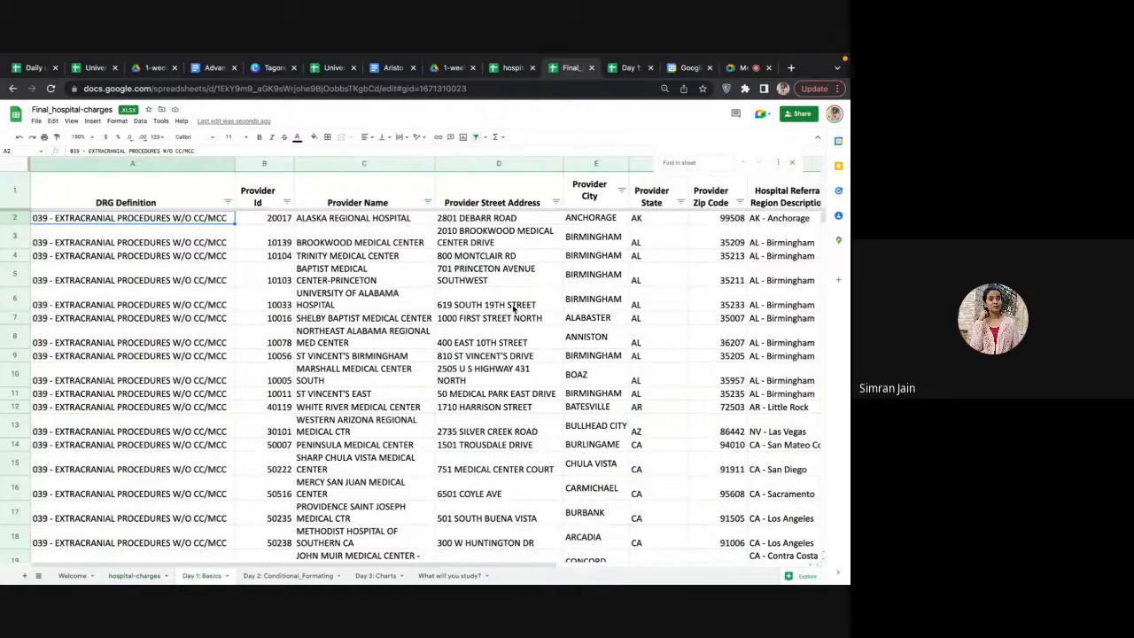
pyautogui.hscroll(5, 513, 308)
pyautogui.click(656, 220)
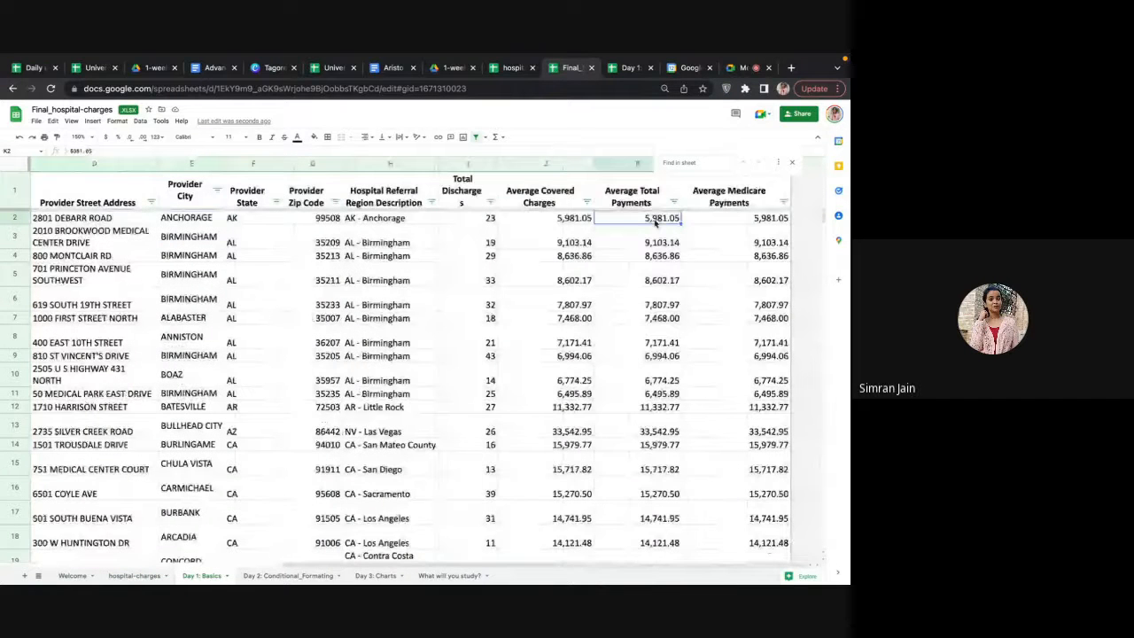
pyautogui.click(120, 569)
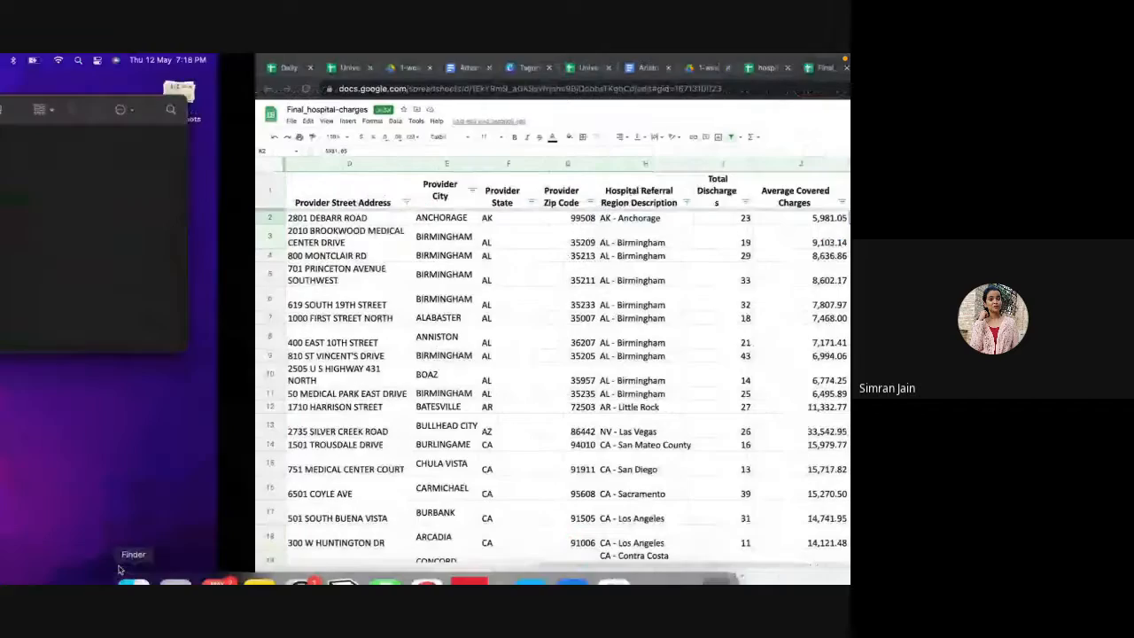
pyautogui.hotkey('ctrl', 'Right')
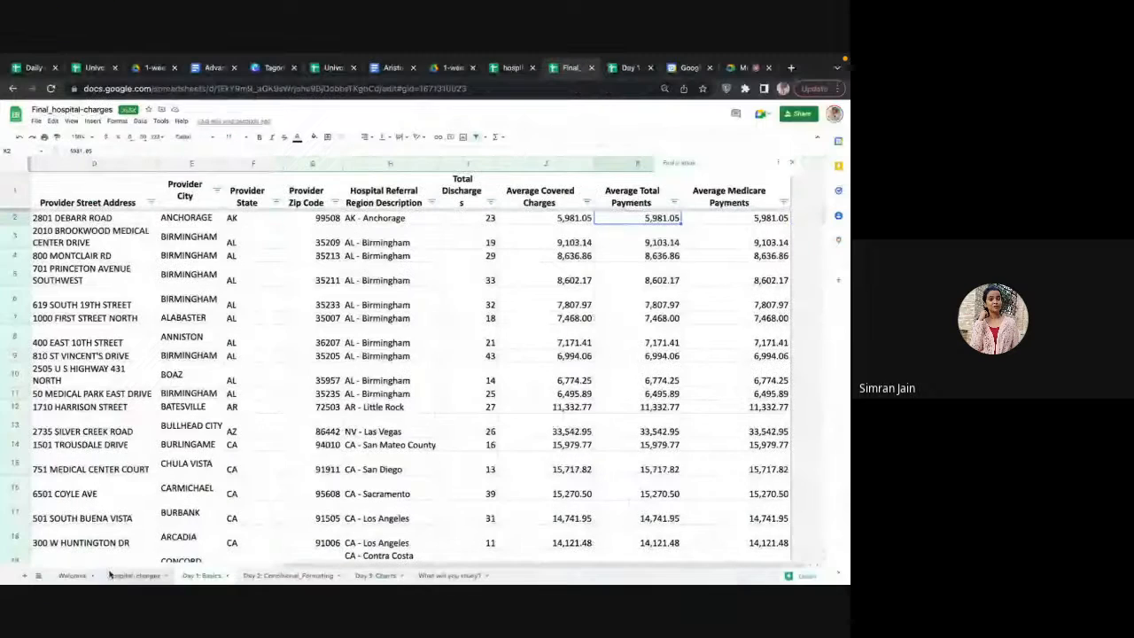
pyautogui.click(114, 575)
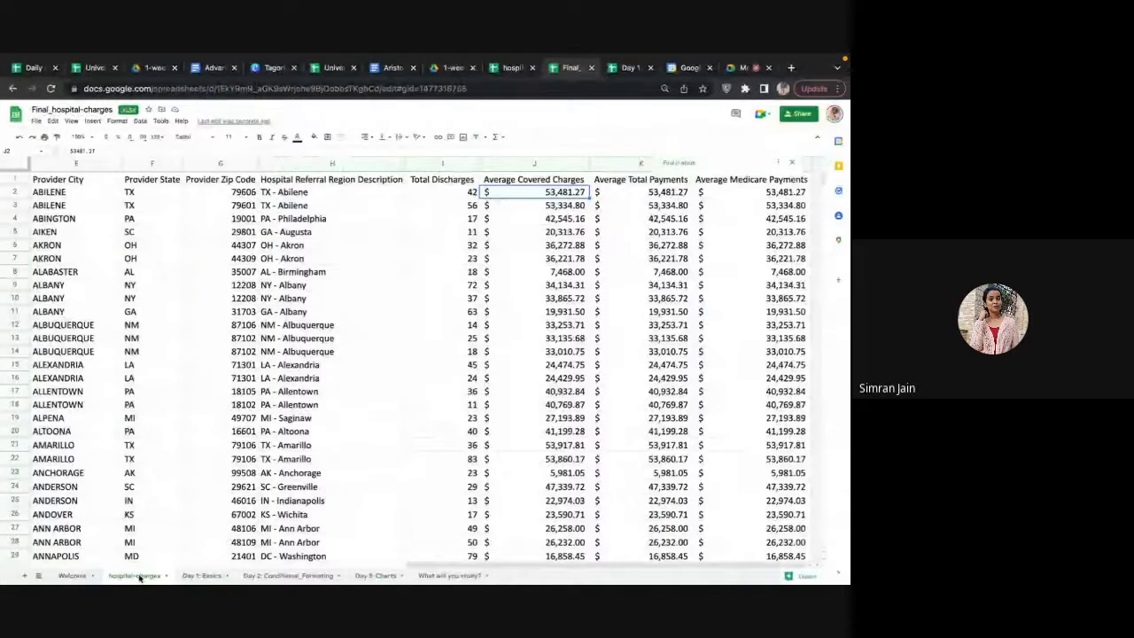
# Step: Highlight the Average Covered Charges column and show the most-expensive-hospital question on the "What will you study?" sheet
pyautogui.click(565, 163)
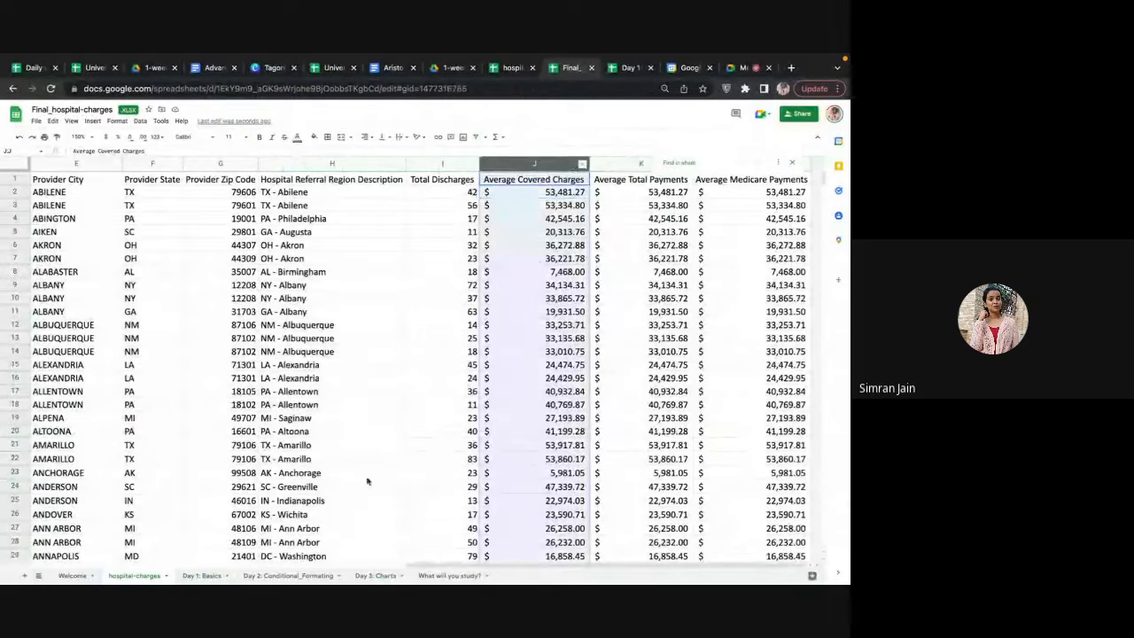
pyautogui.click(447, 576)
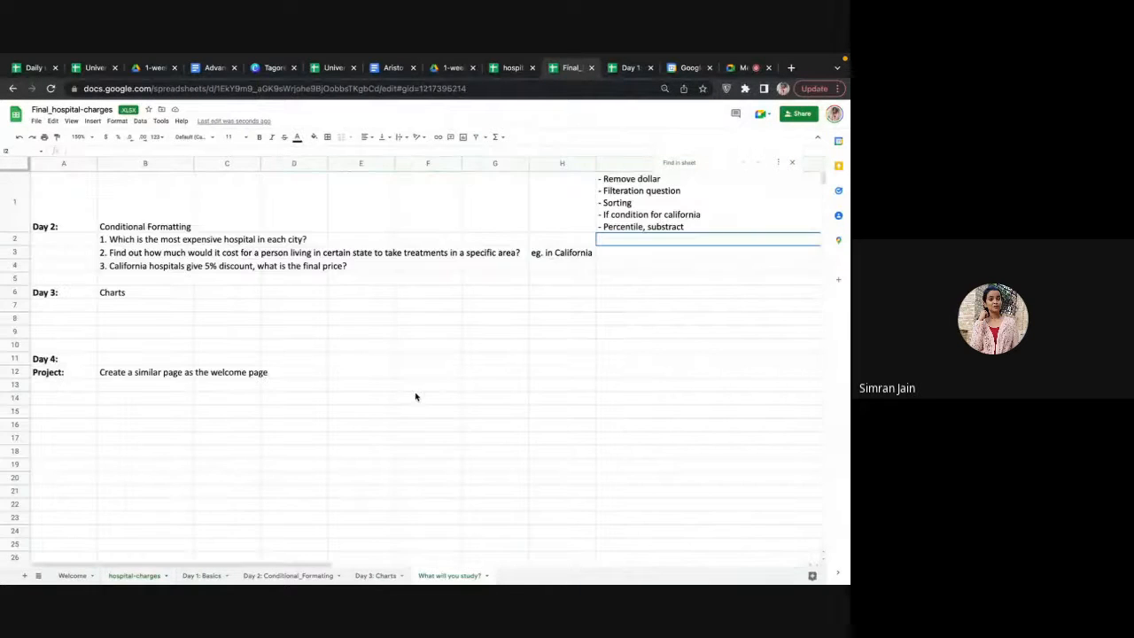
pyautogui.click(148, 243)
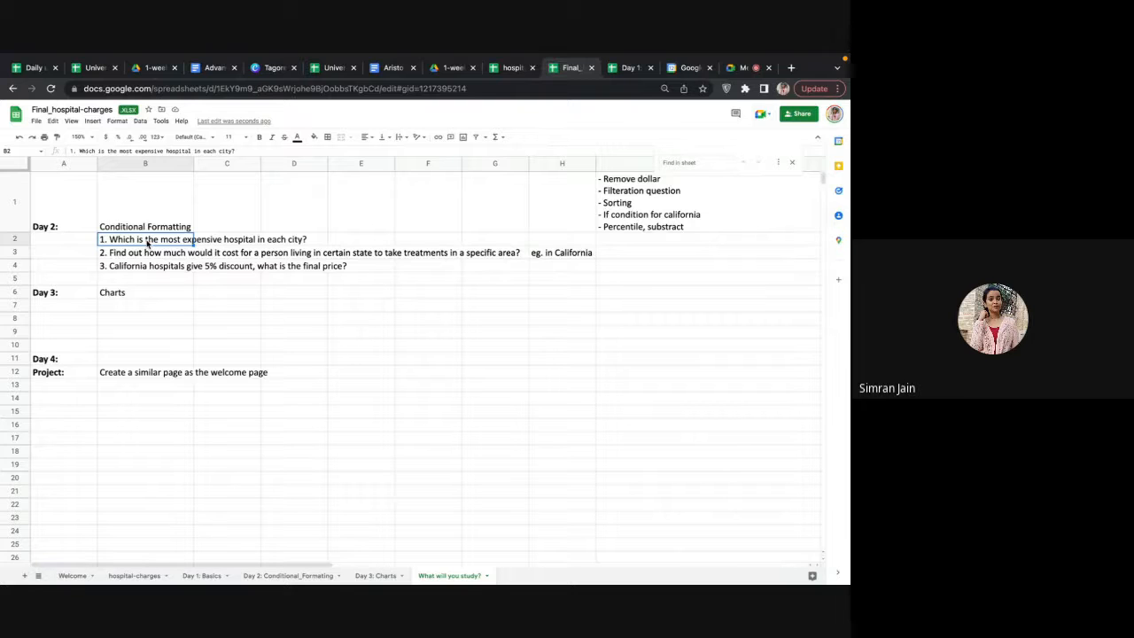
# Step: Review the hospital-charges columns relevant to that question and select the entire Provider City column
pyautogui.click(110, 575)
pyautogui.hscroll(-10, 458, 257)
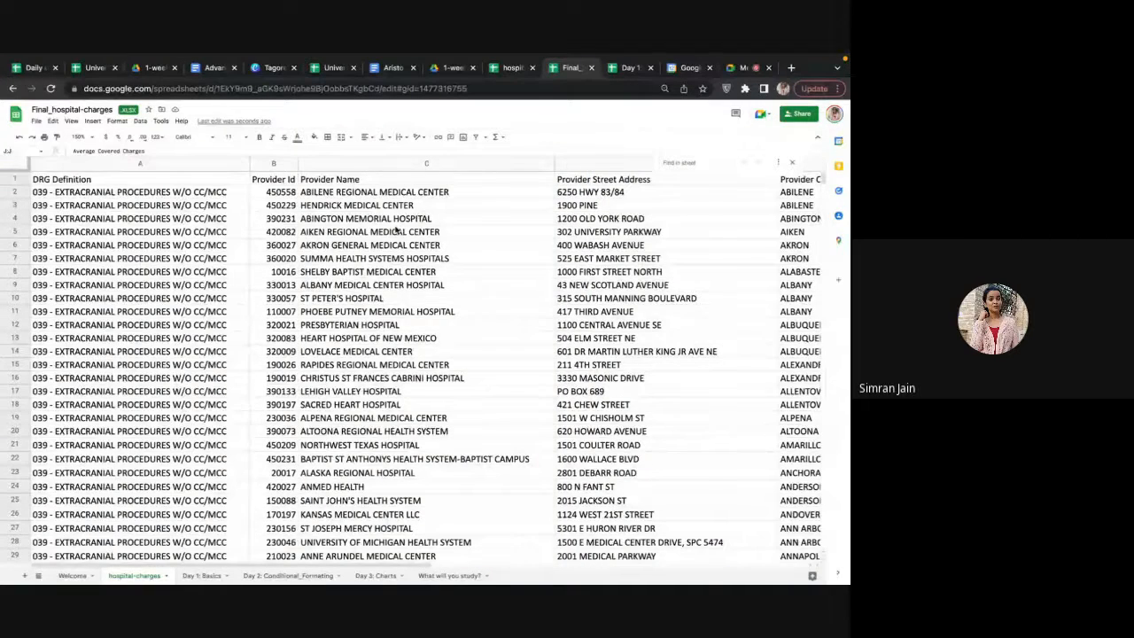
pyautogui.hscroll(8, 396, 229)
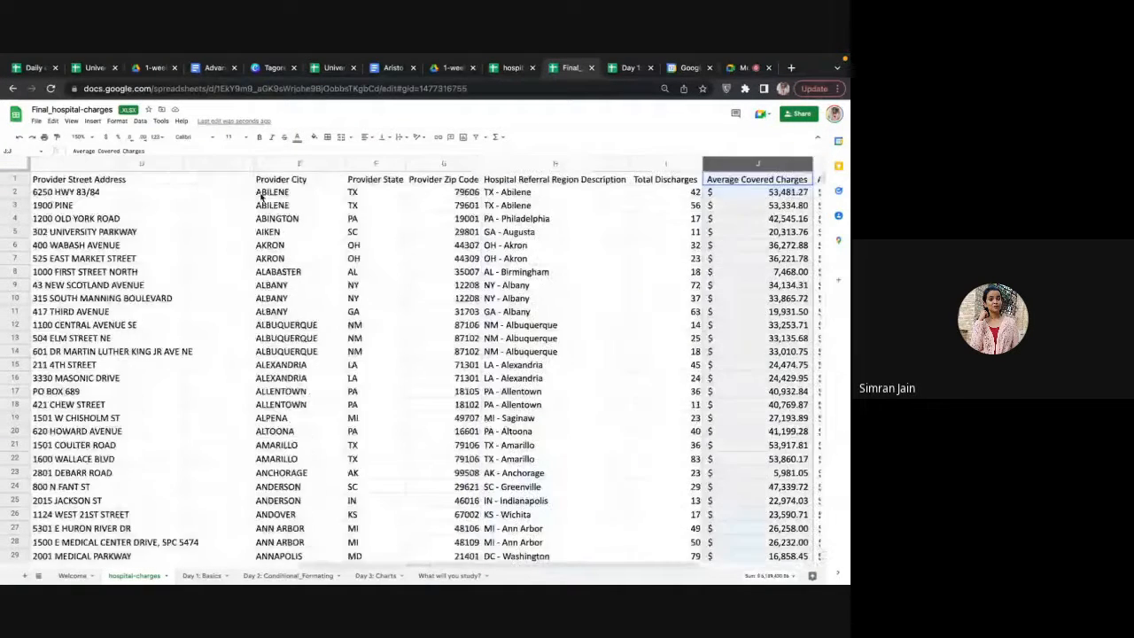
pyautogui.hscroll(-8, 261, 194)
pyautogui.hscroll(8, 260, 195)
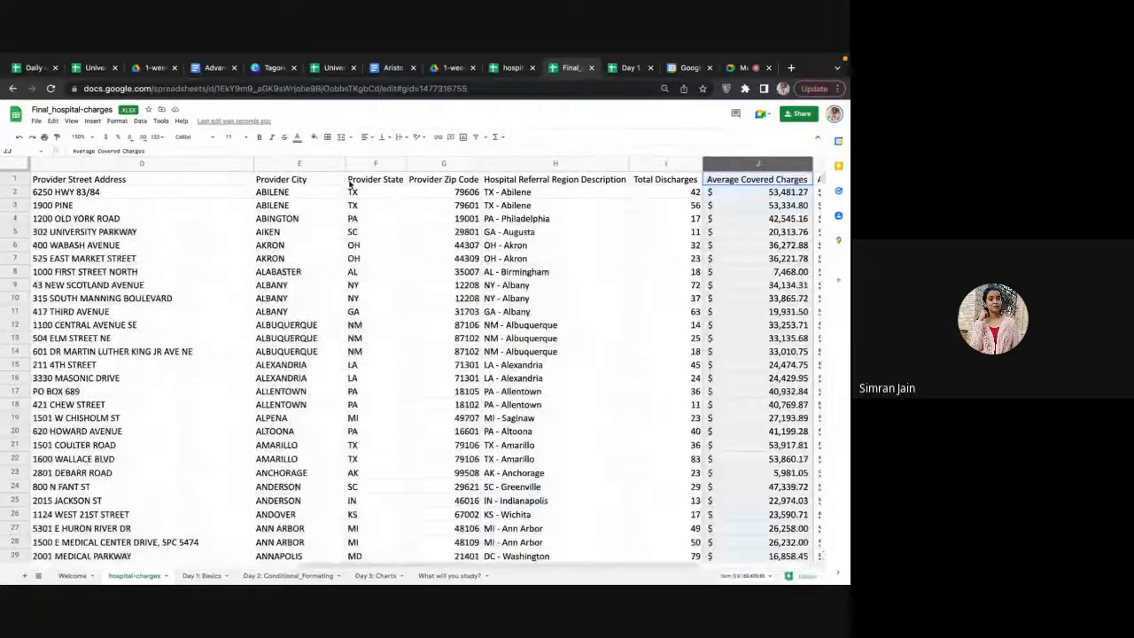
pyautogui.click(310, 181)
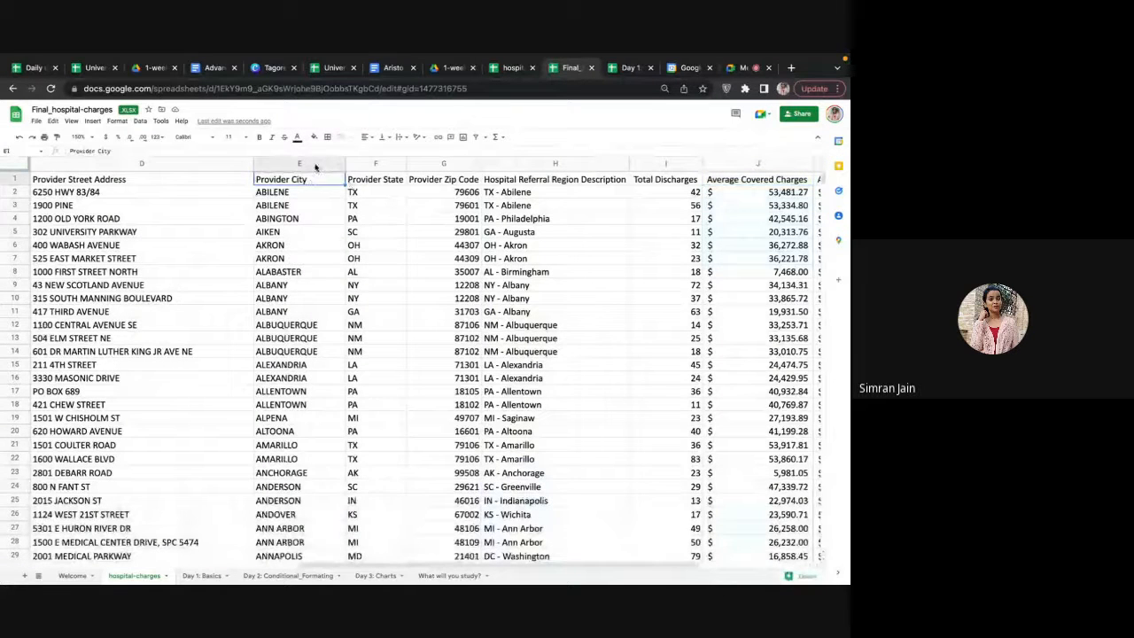
pyautogui.click(315, 166)
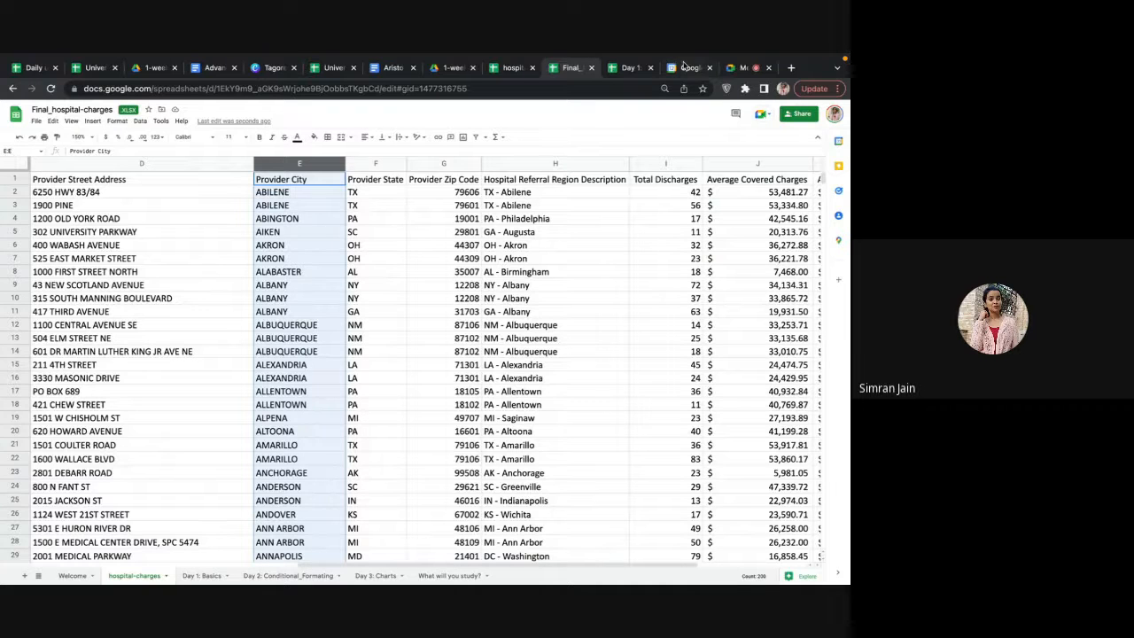
# Step: View the participant list in the Google Meet call and return to the Final_hospital-charges workbook
pyautogui.click(738, 68)
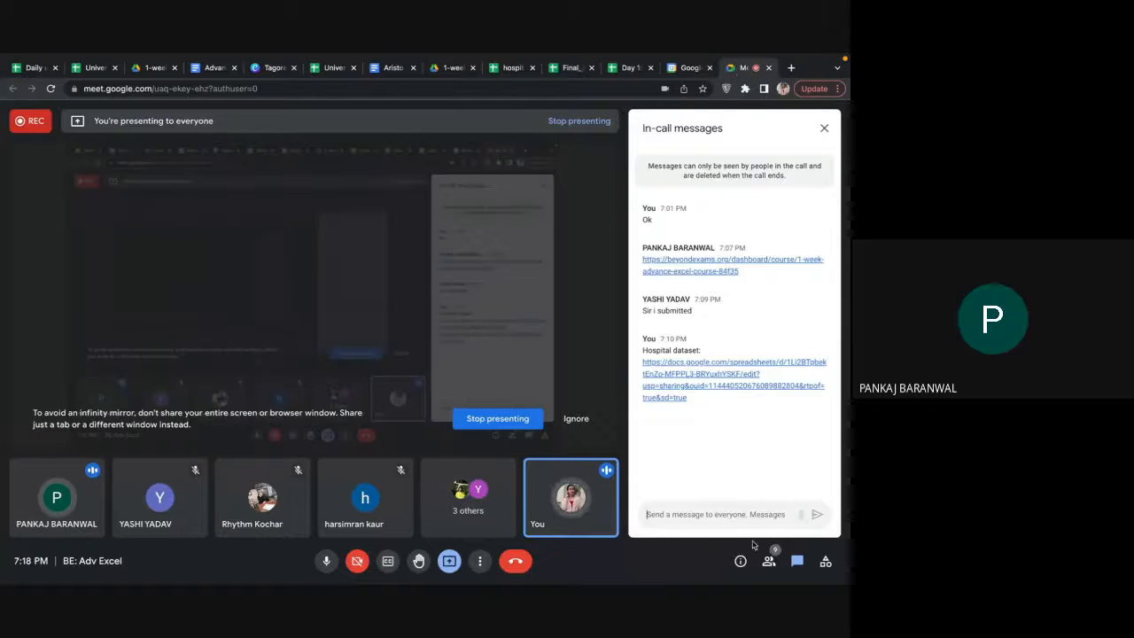
pyautogui.click(769, 562)
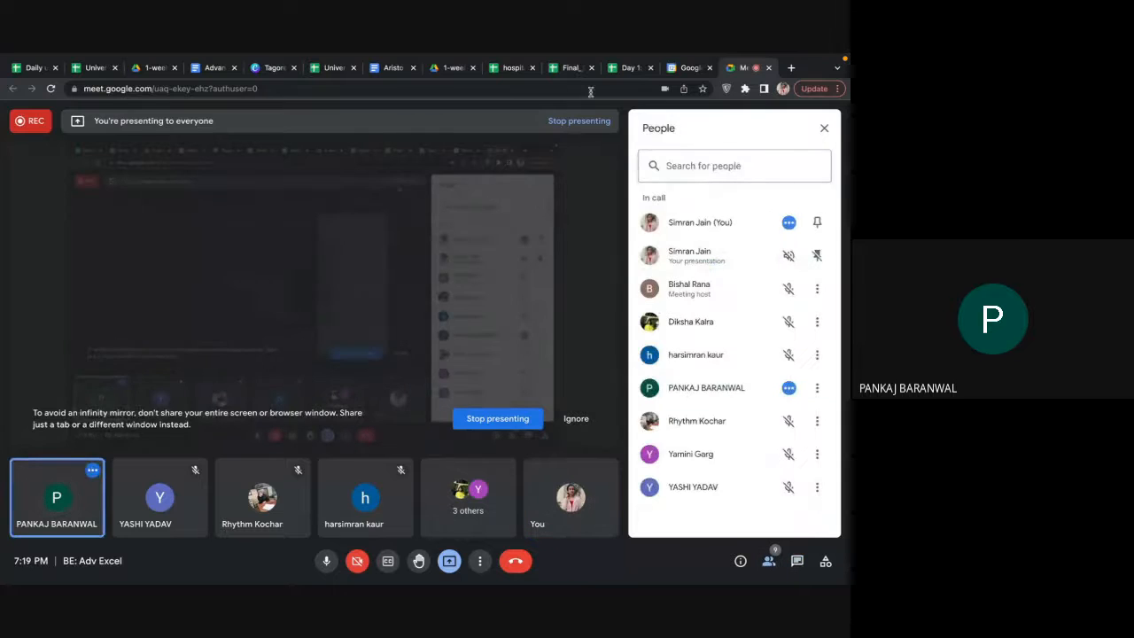
pyautogui.click(574, 71)
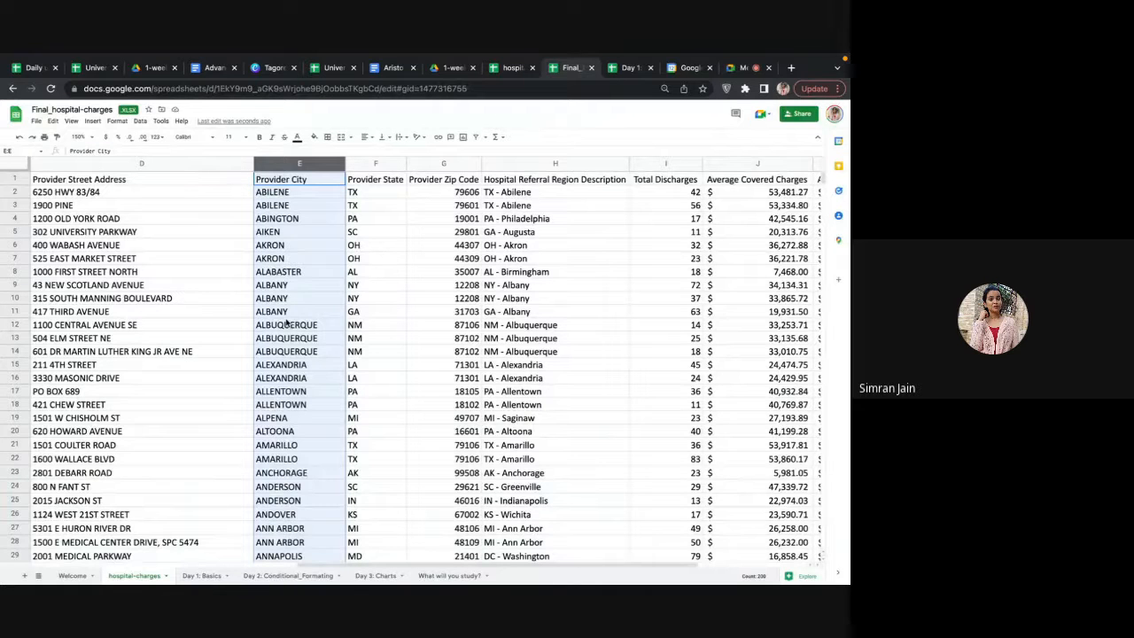
# Step: Check the Google Meet participant list several times, returning each time to the hospital-charges sheet and its payment columns
pyautogui.hscroll(3, 714, 194)
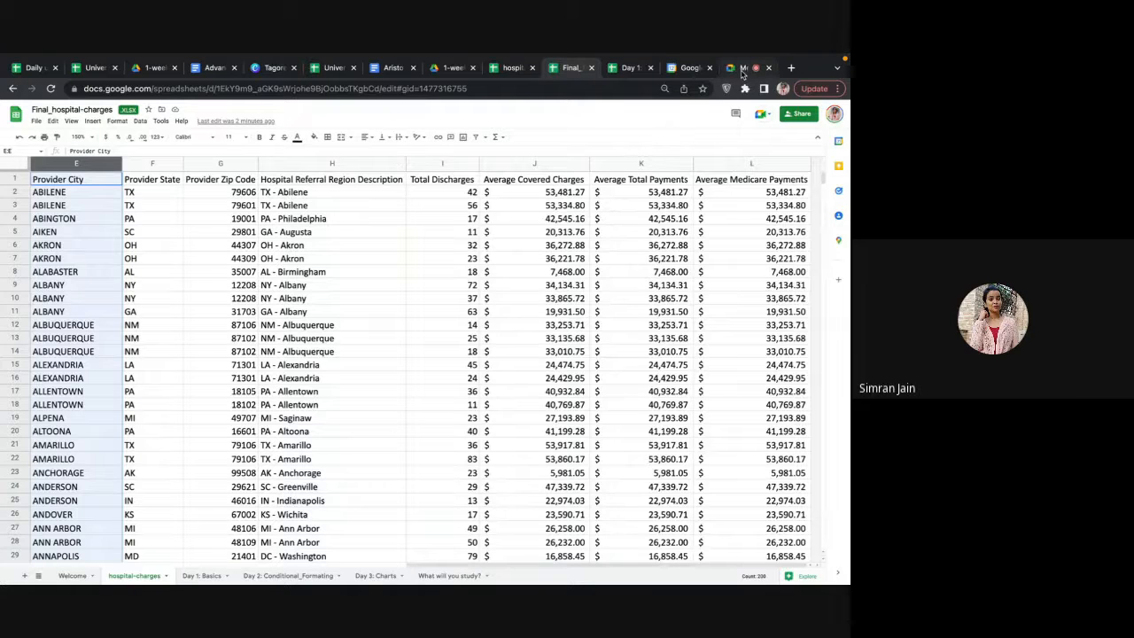
pyautogui.click(744, 69)
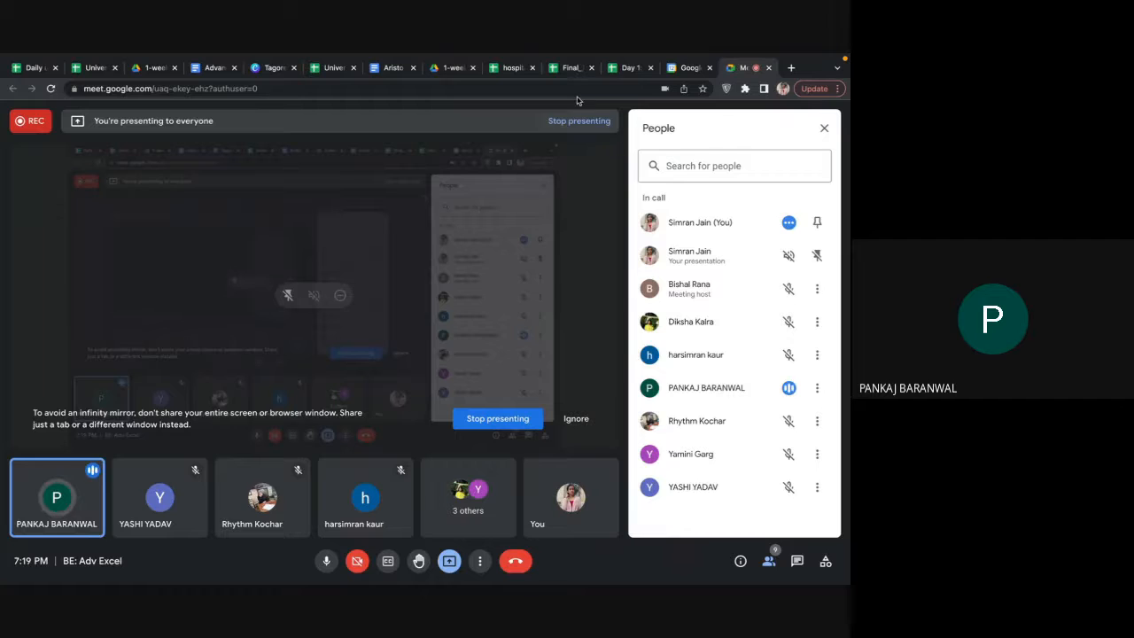
pyautogui.click(567, 68)
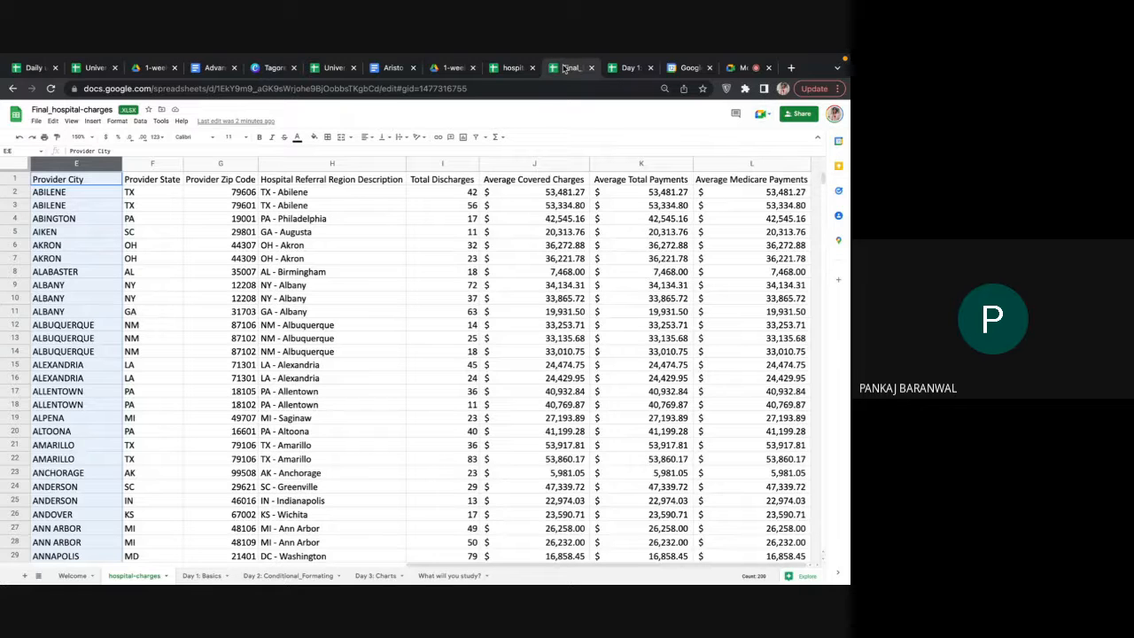
pyautogui.click(748, 67)
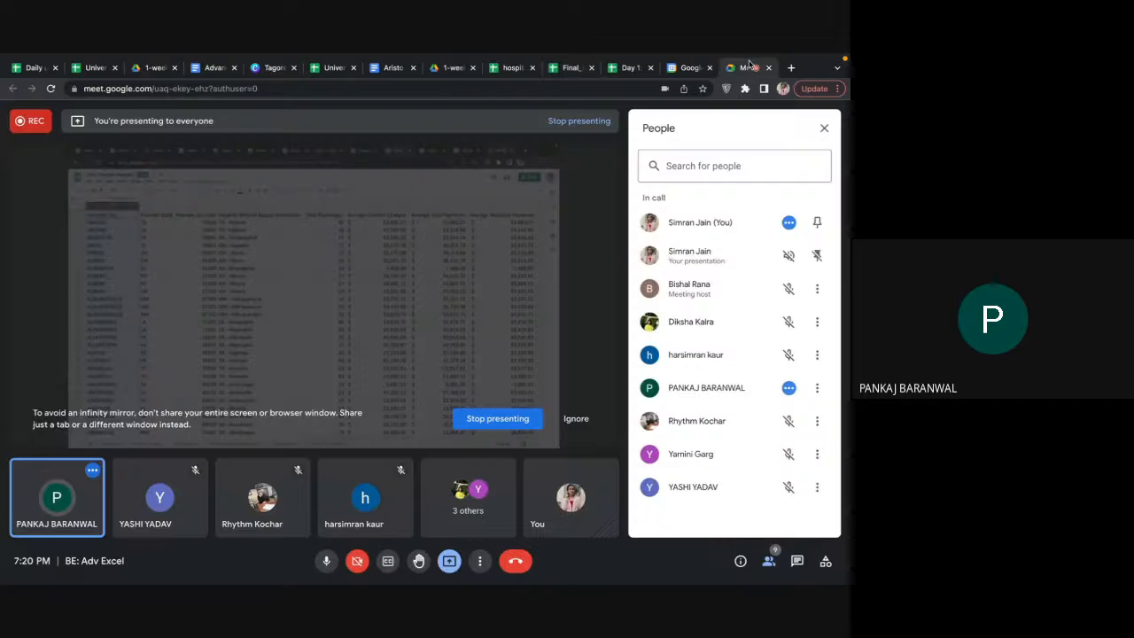
pyautogui.click(572, 67)
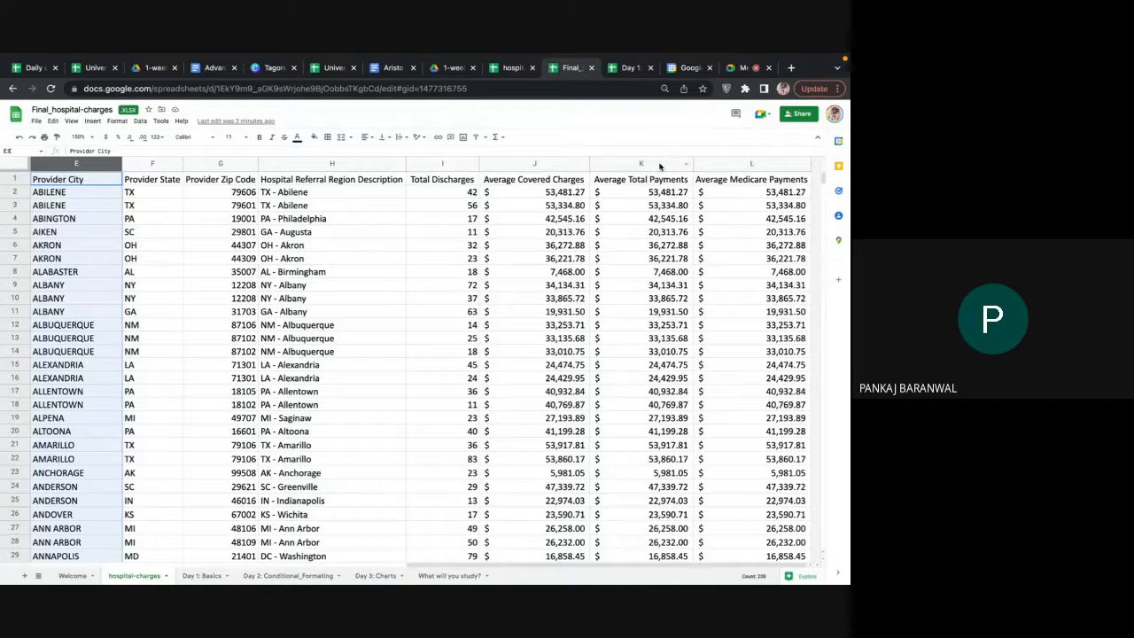
pyautogui.click(742, 69)
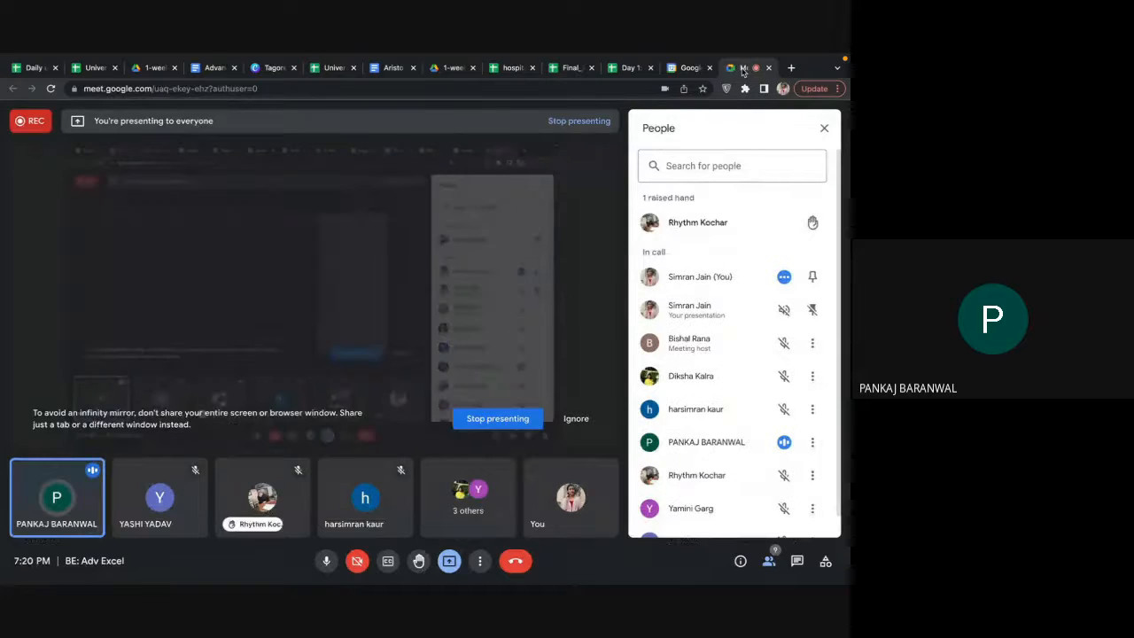
pyautogui.click(572, 71)
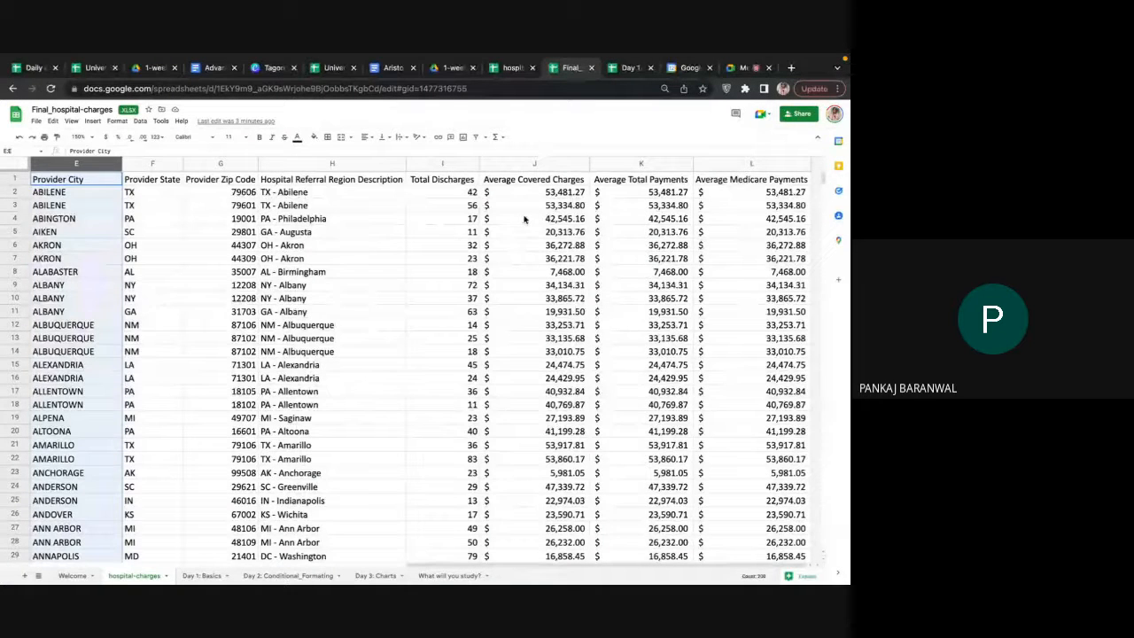
pyautogui.hscroll(-5, 524, 220)
pyautogui.hscroll(5, 524, 219)
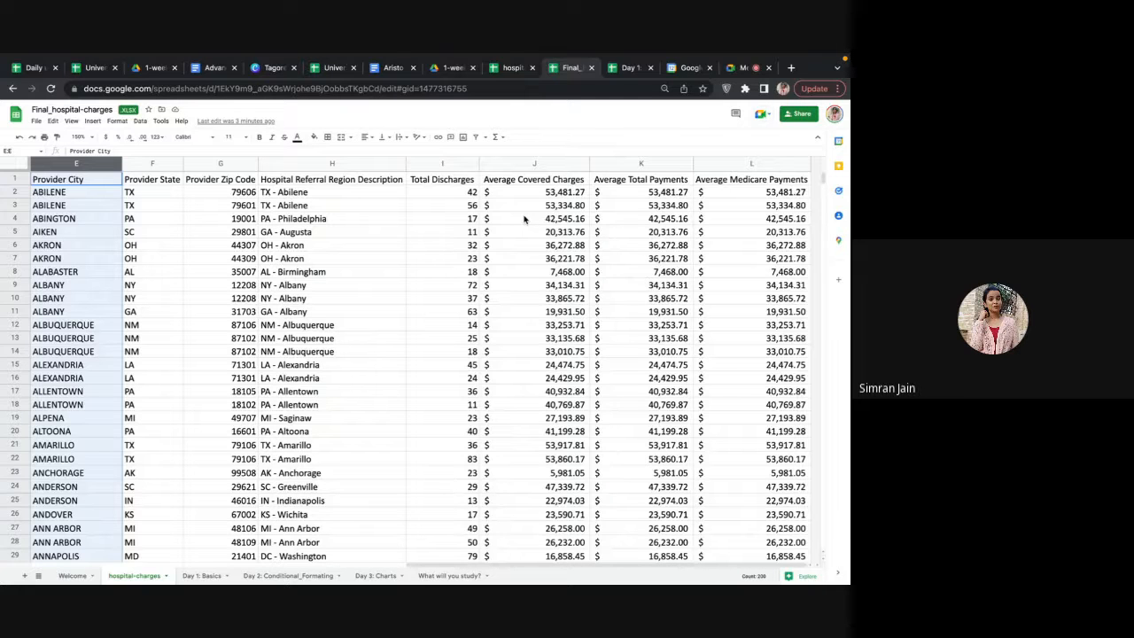
# Step: Create a filter across all columns of the hospital-charges sheet and remove it again
pyautogui.hscroll(-8, 430, 235)
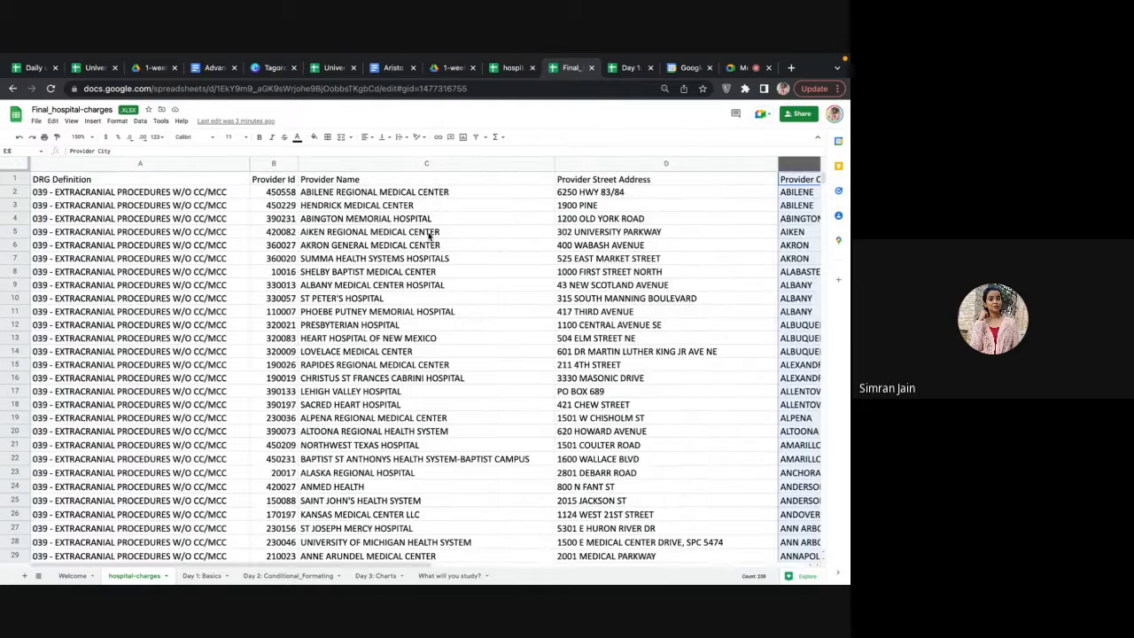
pyautogui.hotkey('ctrl', 'a')
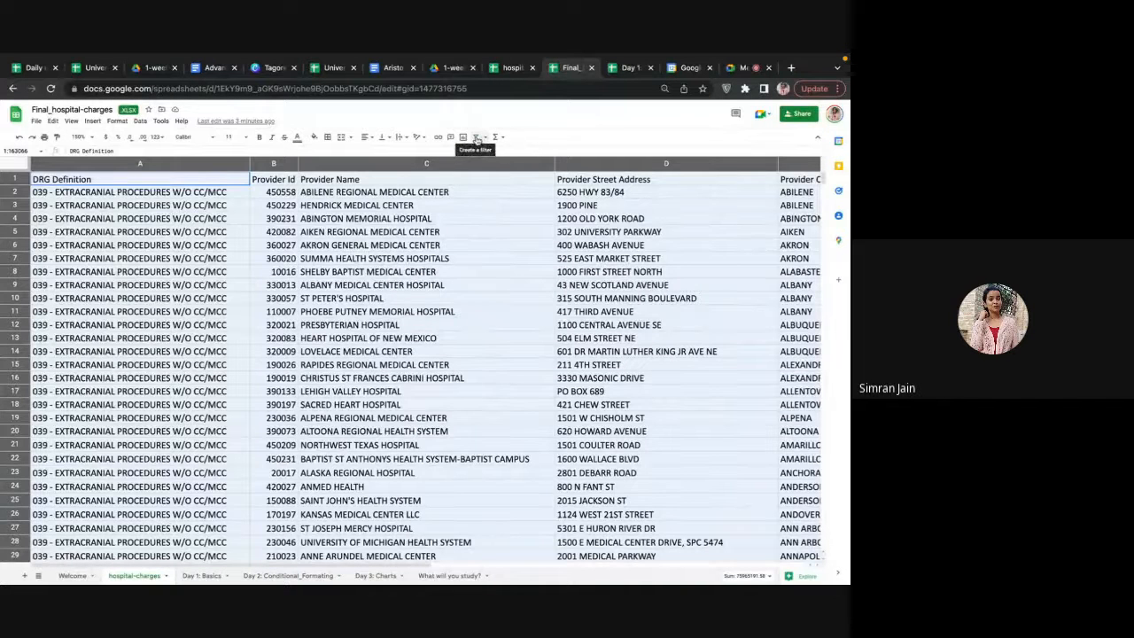
pyautogui.click(479, 139)
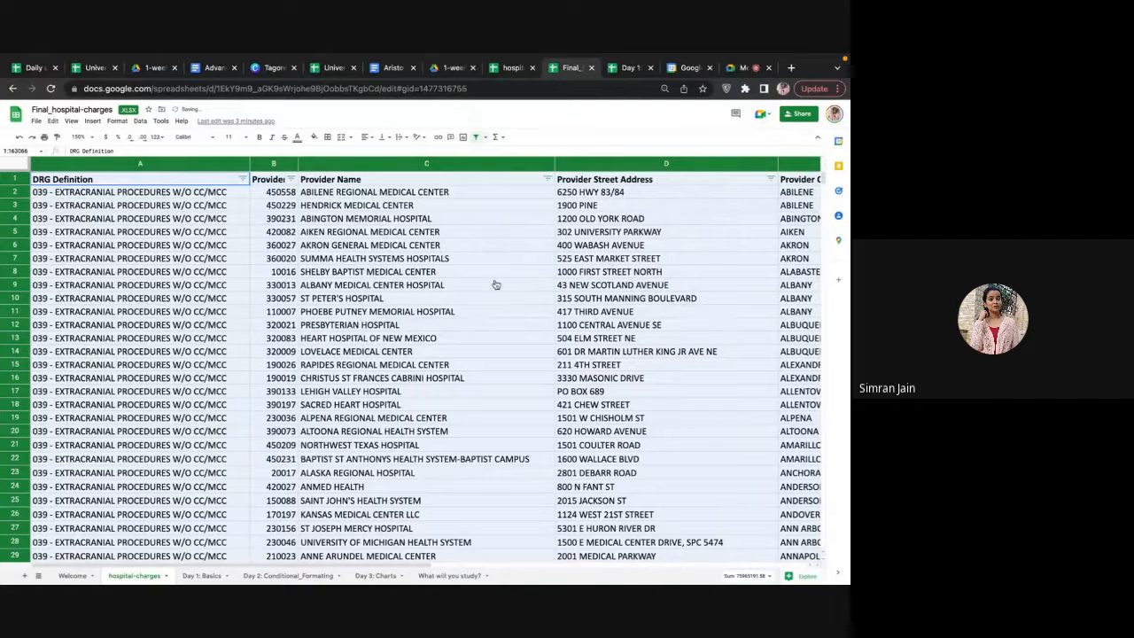
pyautogui.hscroll(5, 514, 284)
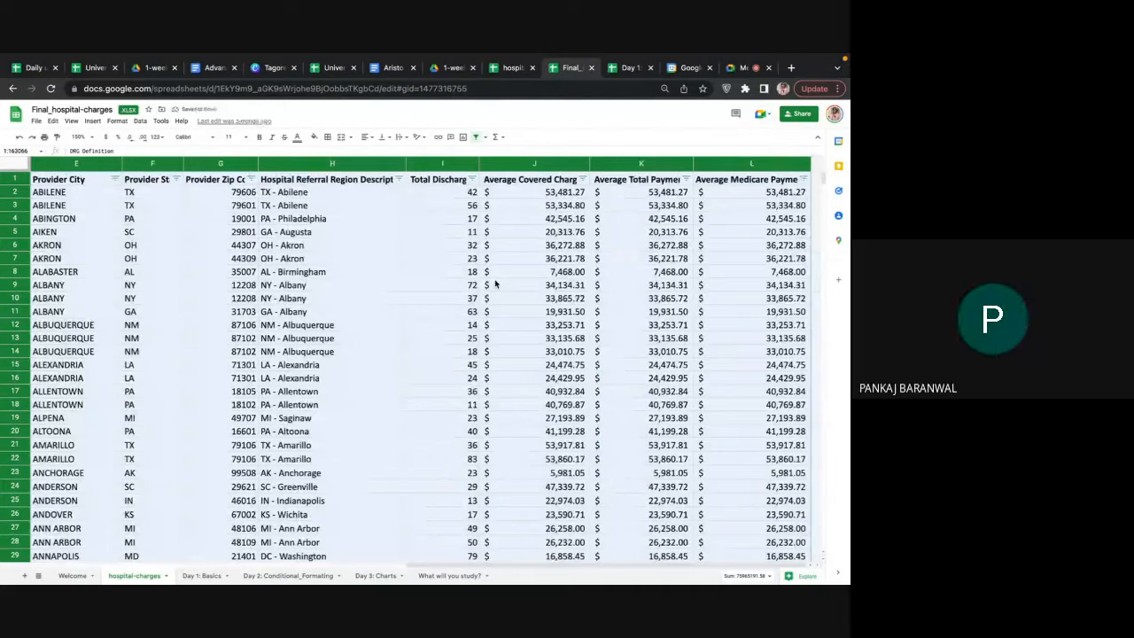
pyautogui.hscroll(-5, 496, 283)
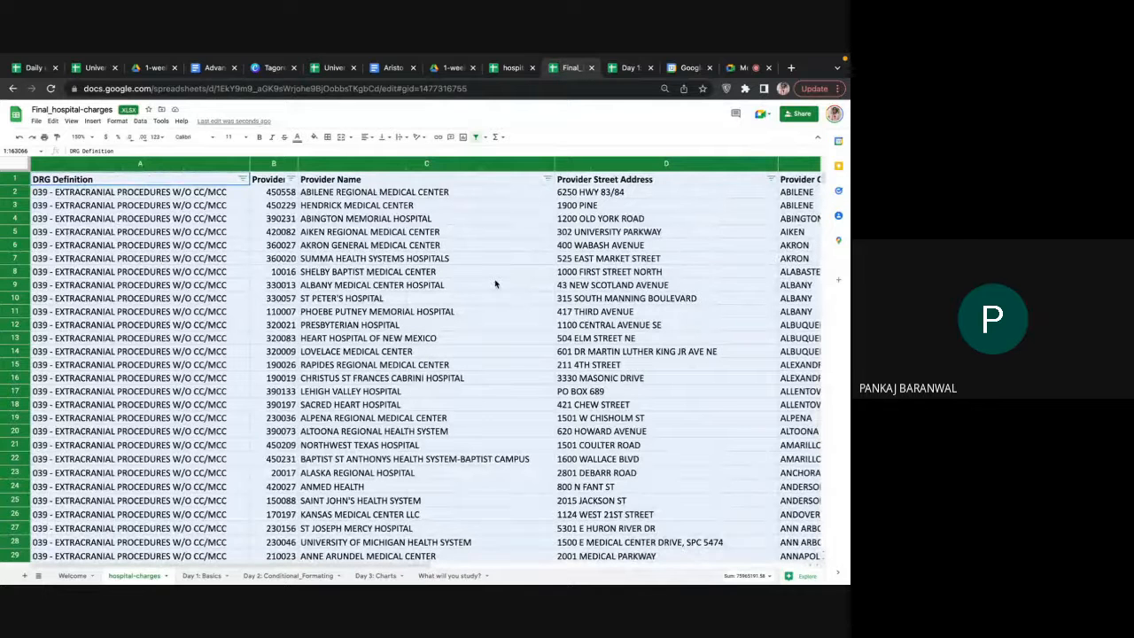
pyautogui.click(313, 275)
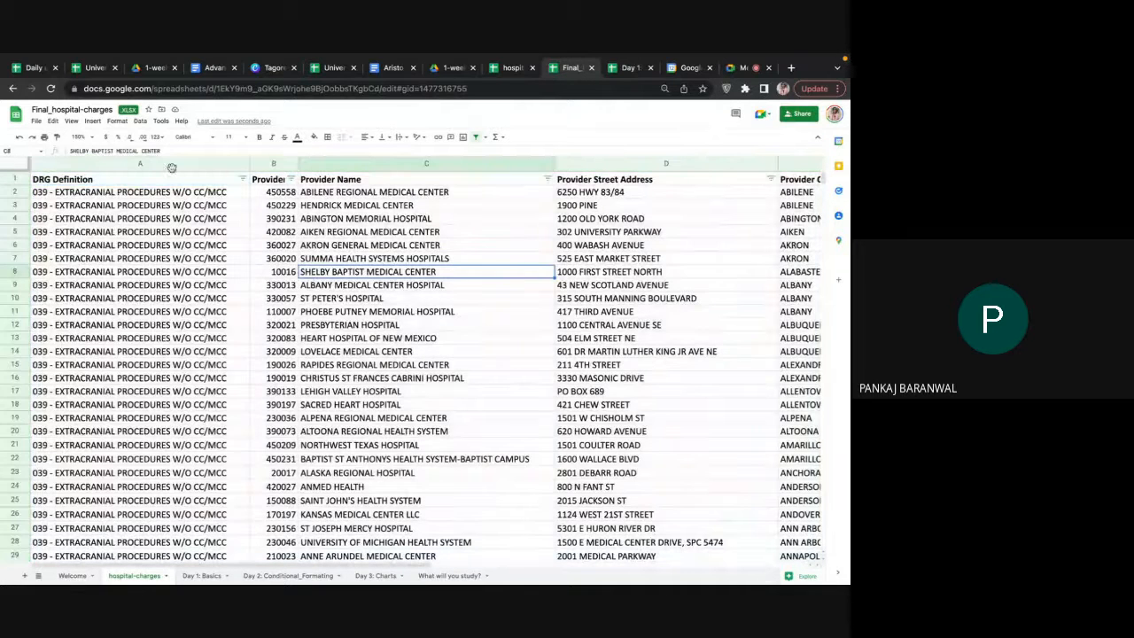
pyautogui.click(432, 179)
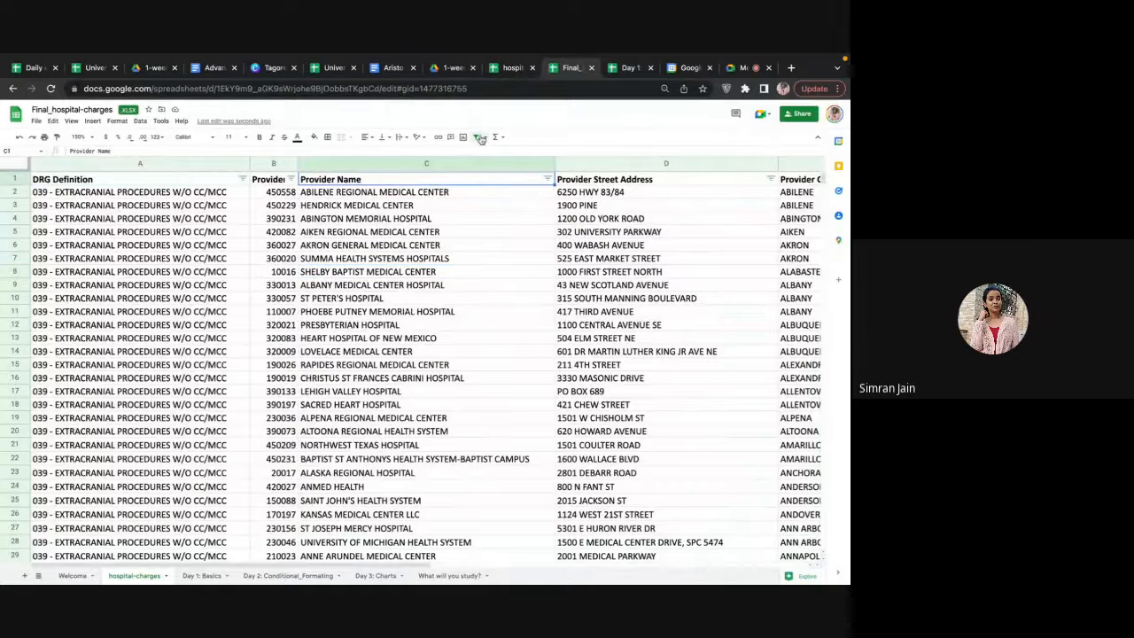
# Step: Create a filter on the Average Total Payments column alone and open its sort and filter options
pyautogui.hscroll(3, 462, 364)
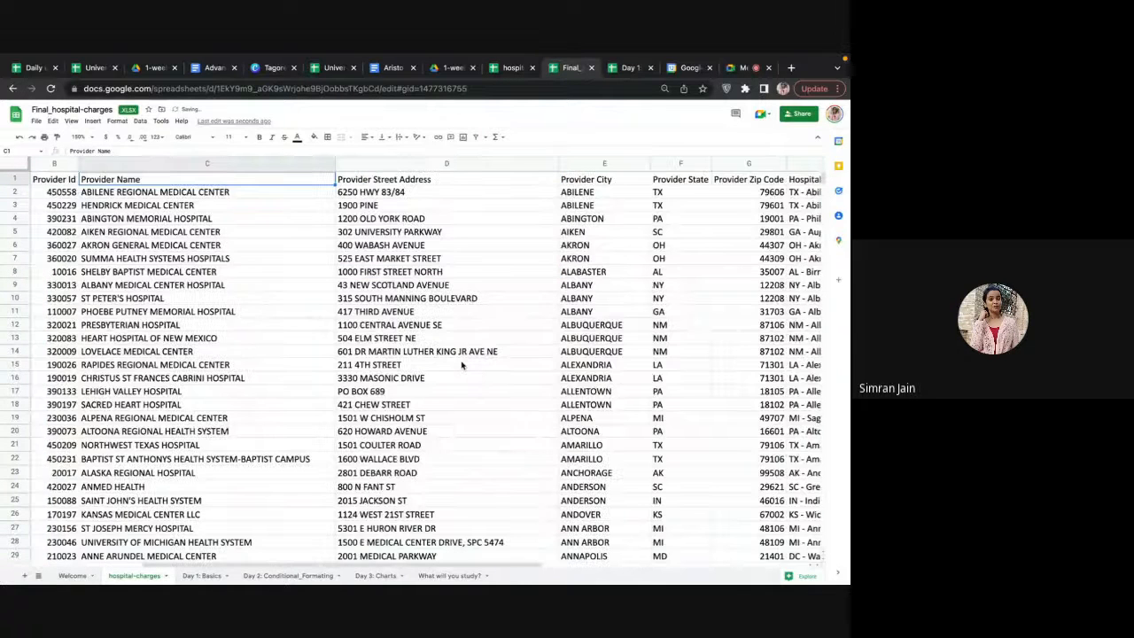
pyautogui.hscroll(5, 461, 365)
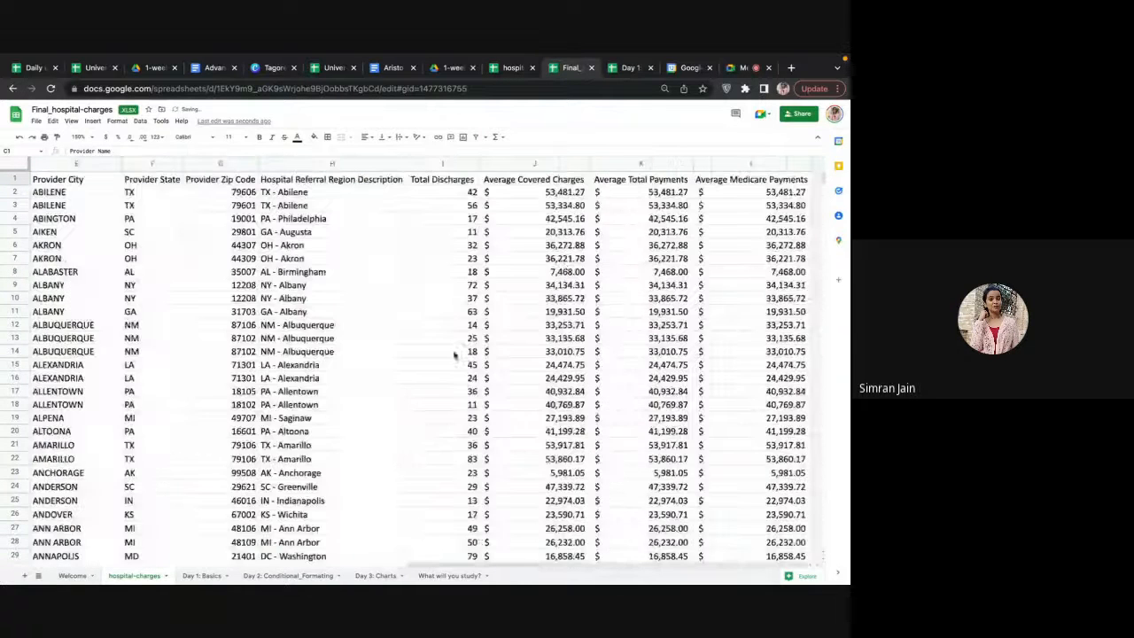
pyautogui.click(660, 163)
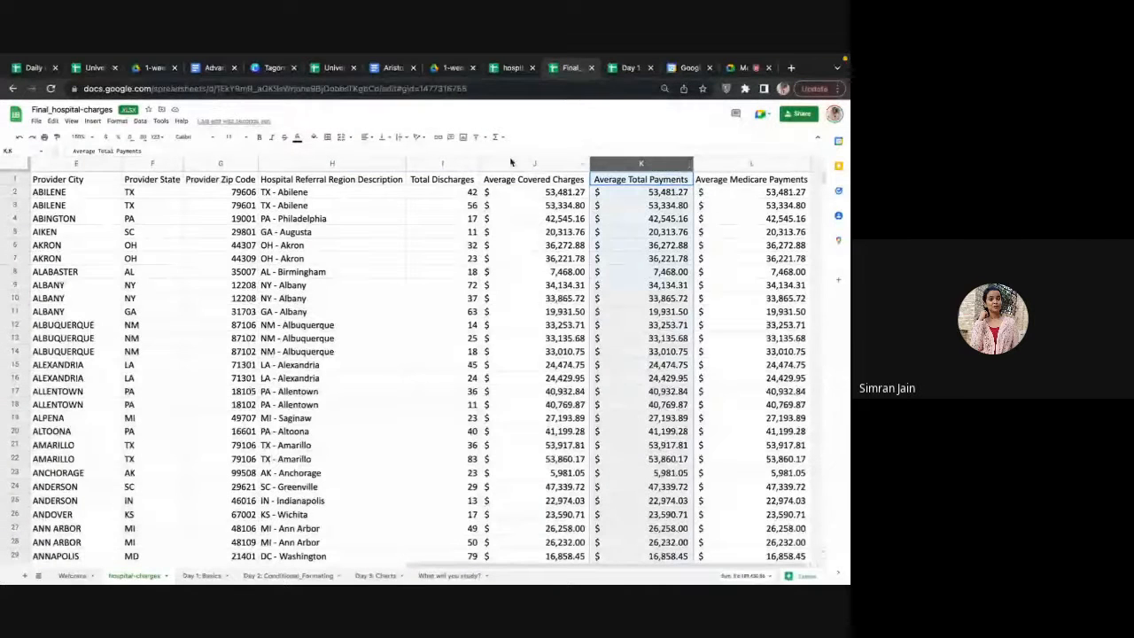
pyautogui.click(476, 137)
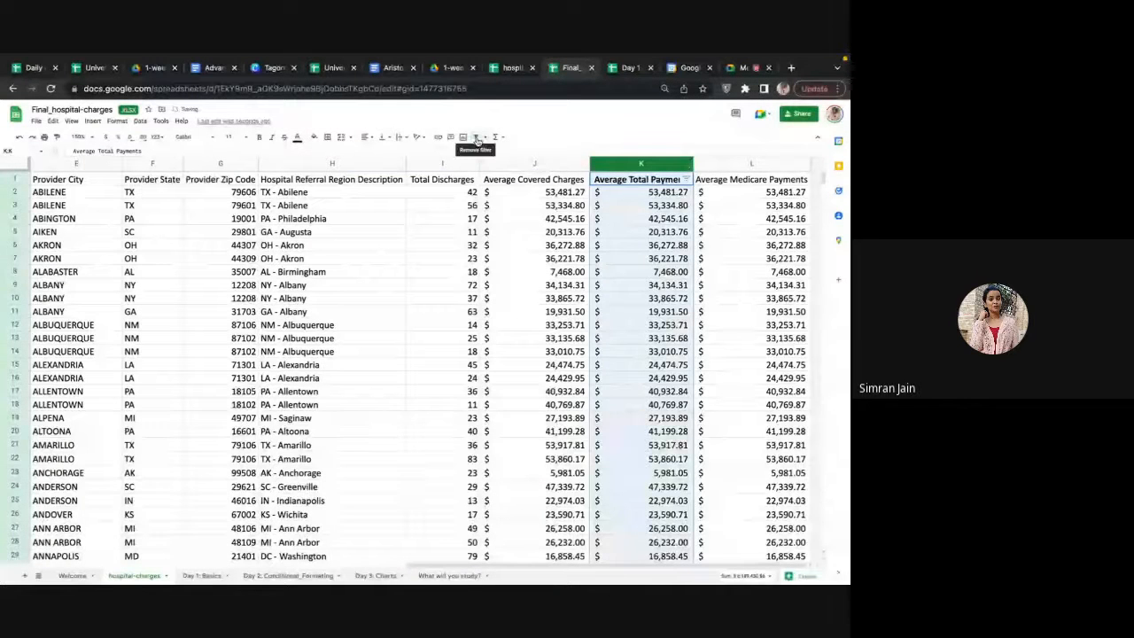
pyautogui.click(687, 179)
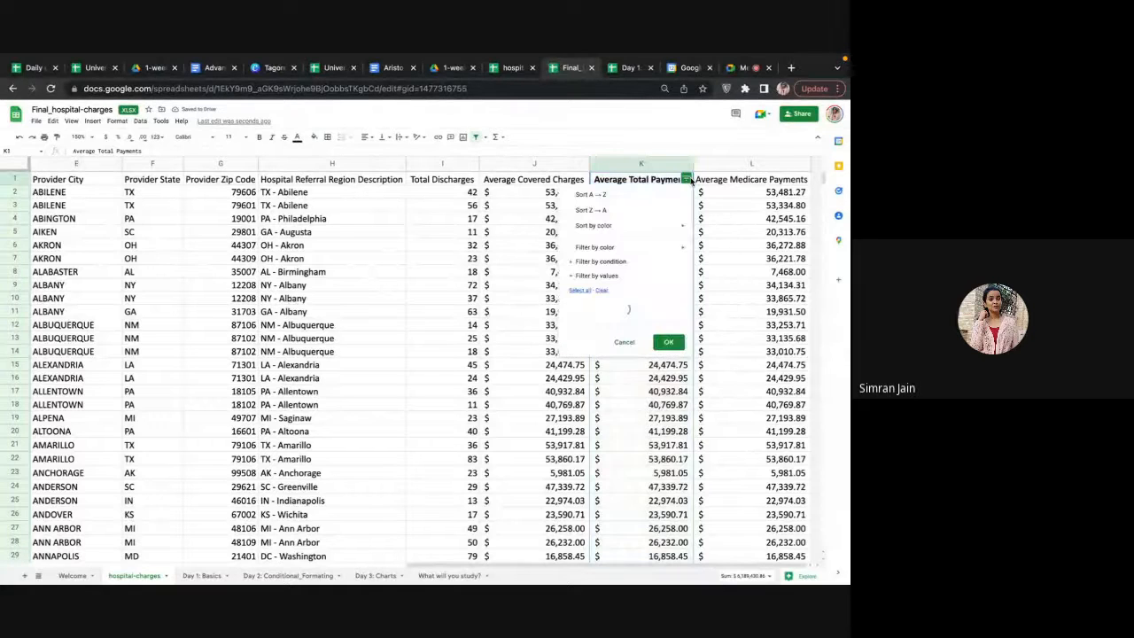
pyautogui.click(513, 182)
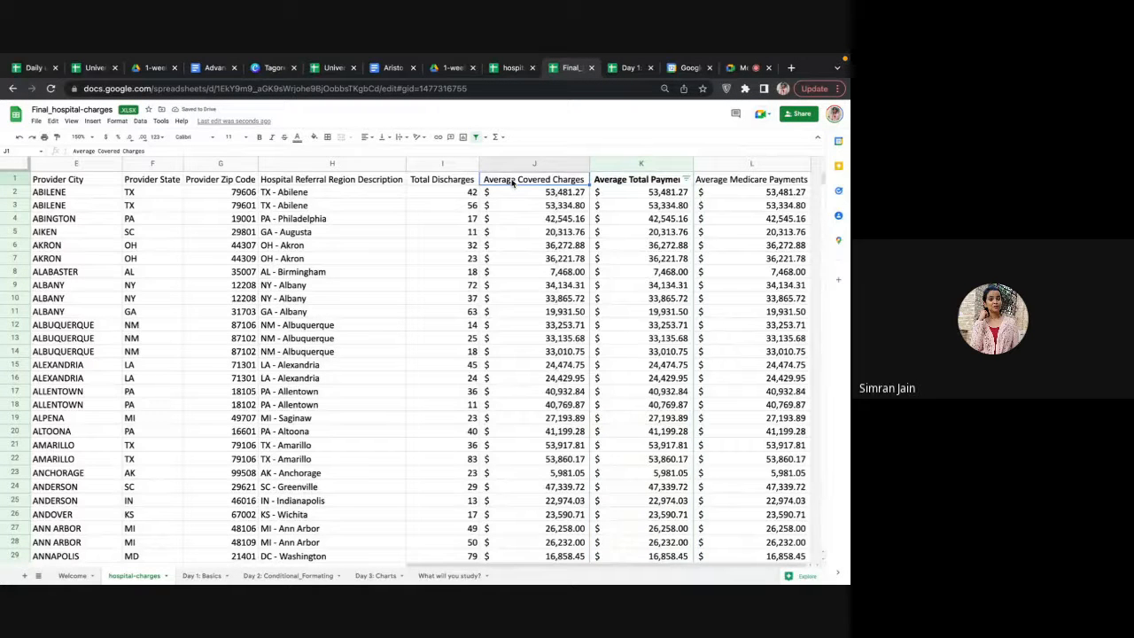
pyautogui.click(686, 180)
# Step: Replace the single-column filter with one covering the entire hospital-charges sheet
pyautogui.hscroll(-5, 678, 214)
pyautogui.hscroll(-3, 678, 214)
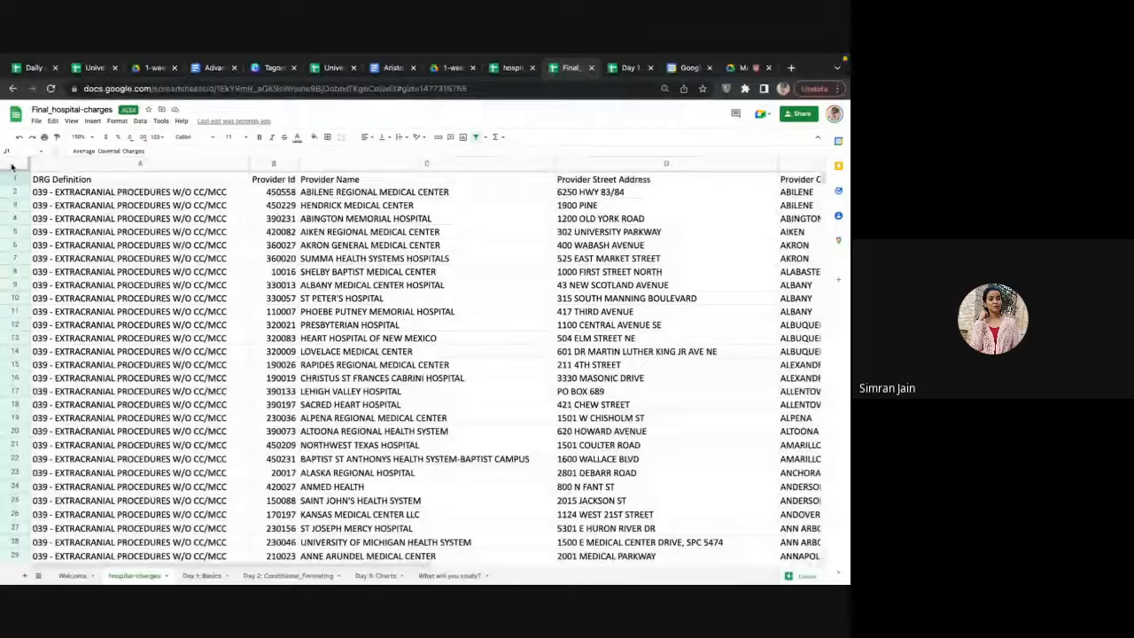
pyautogui.click(23, 165)
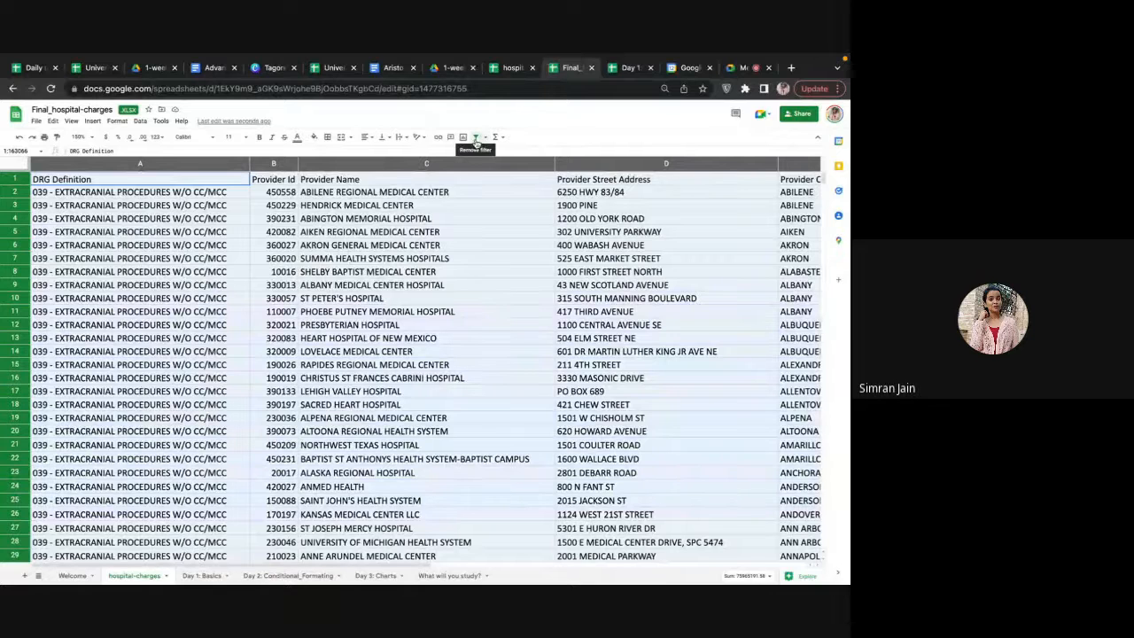
pyautogui.click(476, 139)
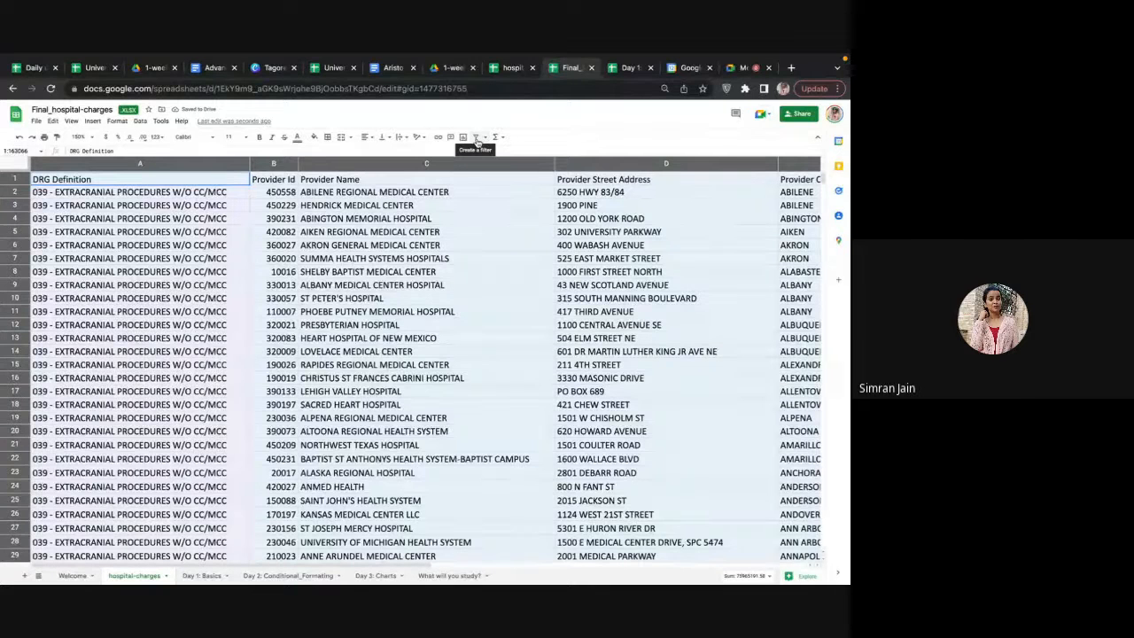
pyautogui.click(475, 139)
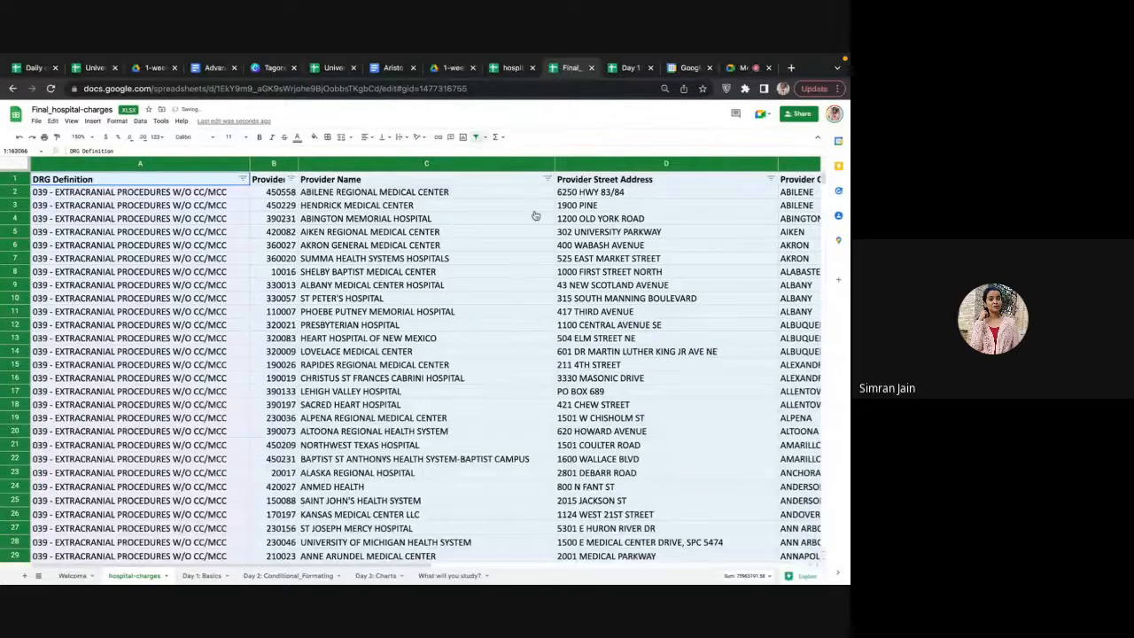
# Step: Show the filter options of the DRG Definition and Provider Name columns, and check the Google Meet call
pyautogui.click(299, 208)
pyautogui.click(243, 179)
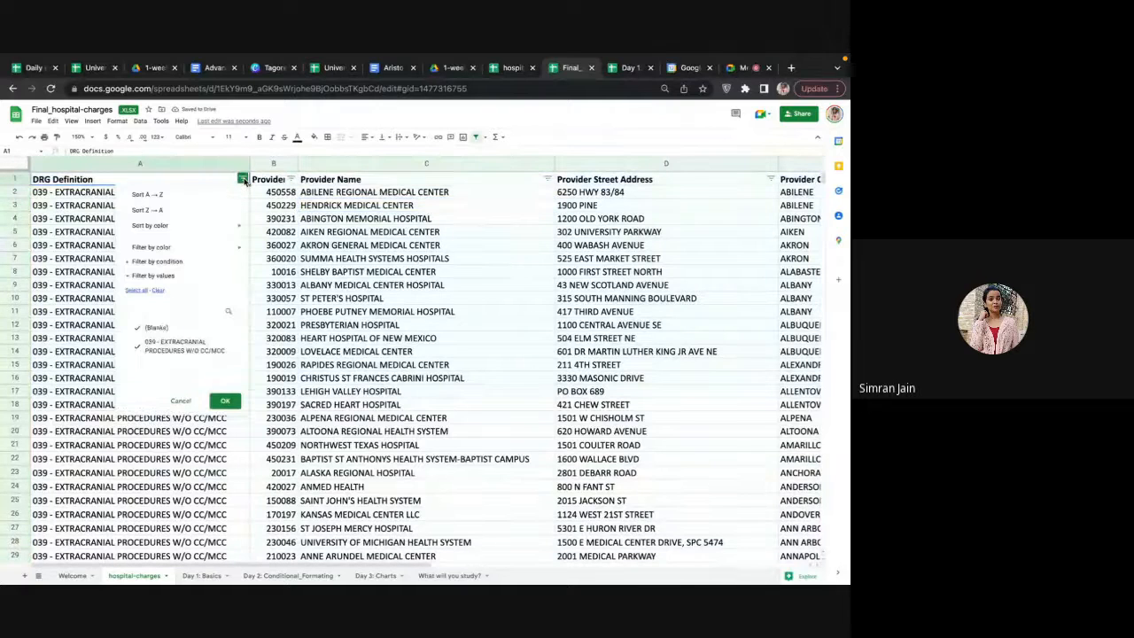
pyautogui.click(549, 179)
pyautogui.hscroll(3, 621, 224)
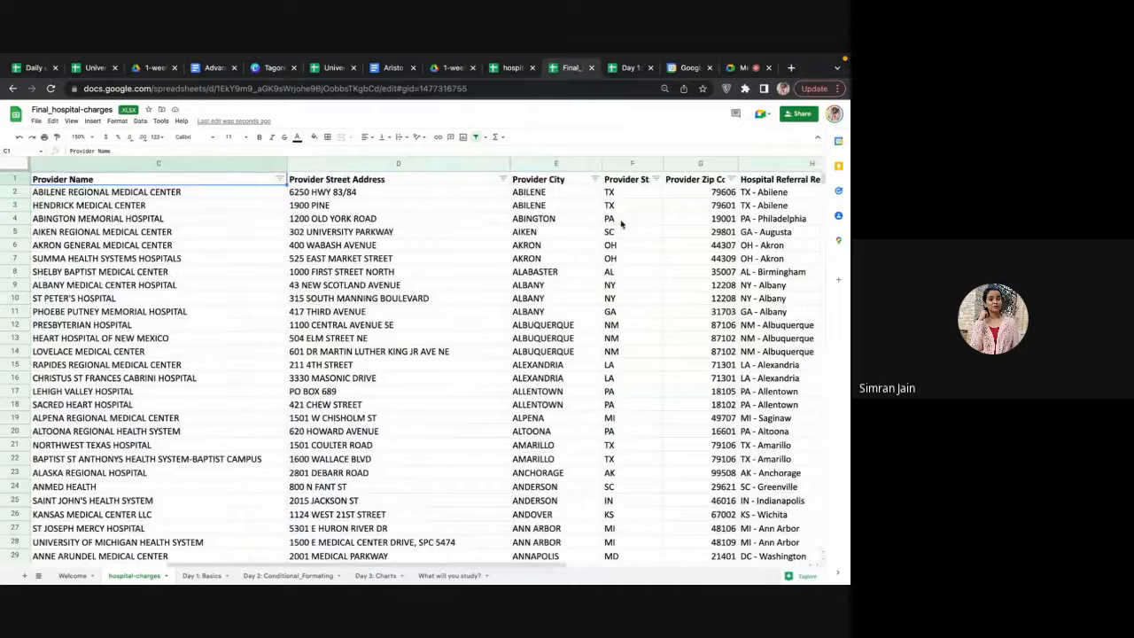
pyautogui.hscroll(5, 621, 224)
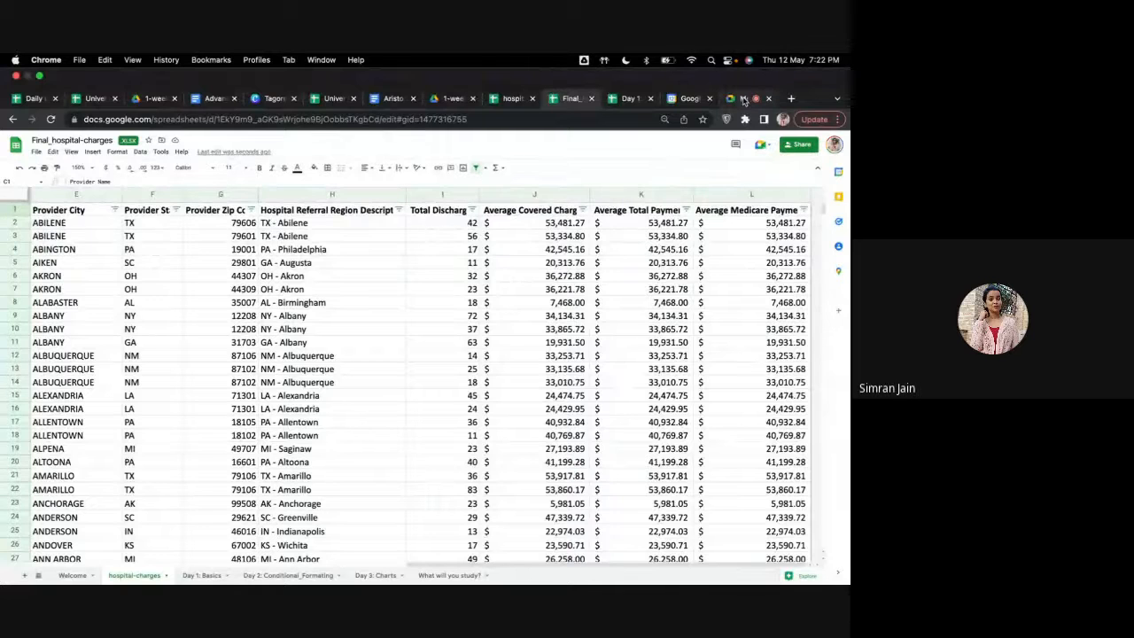
pyautogui.click(744, 98)
pyautogui.click(570, 99)
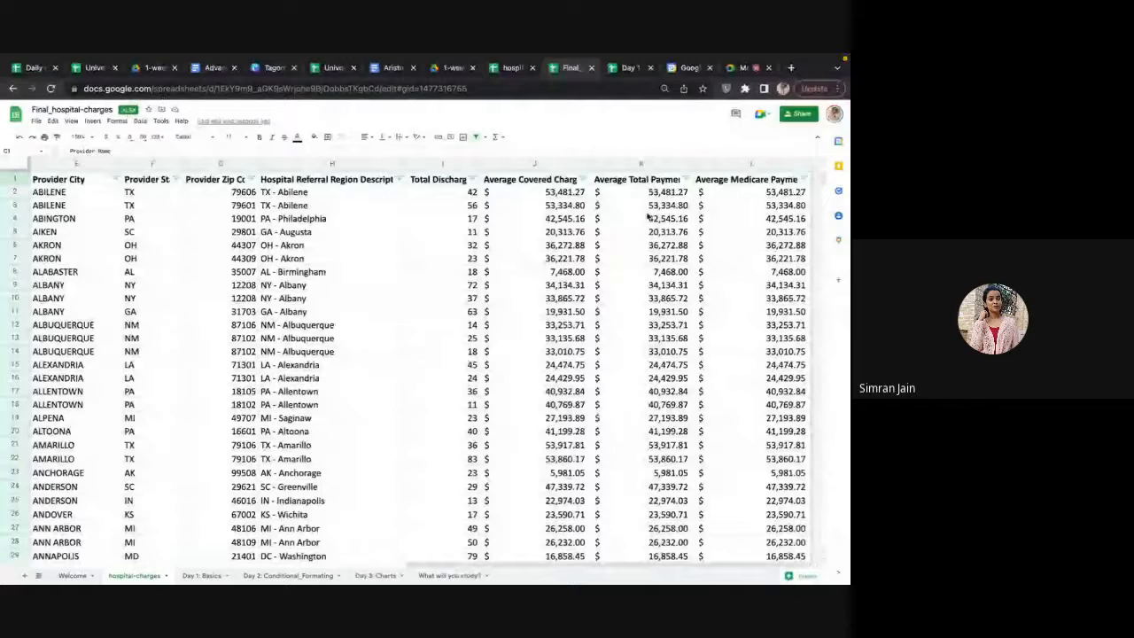
# Step: Sort the hospital-charges data by Average Total Payments using Sort A → Z and review the order
pyautogui.click(653, 165)
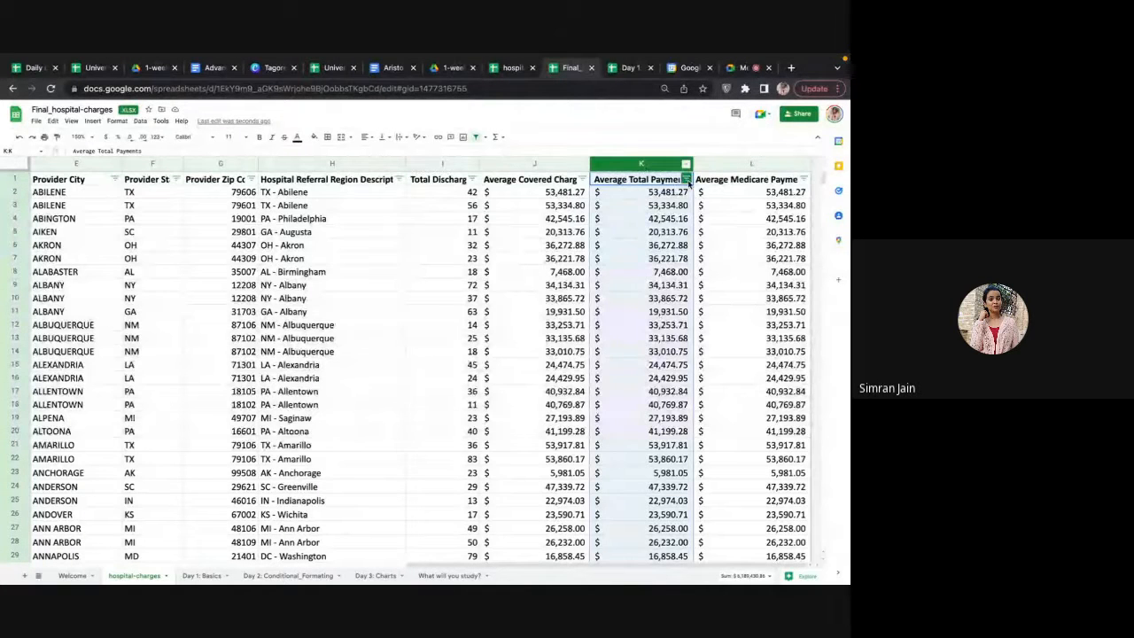
pyautogui.click(686, 180)
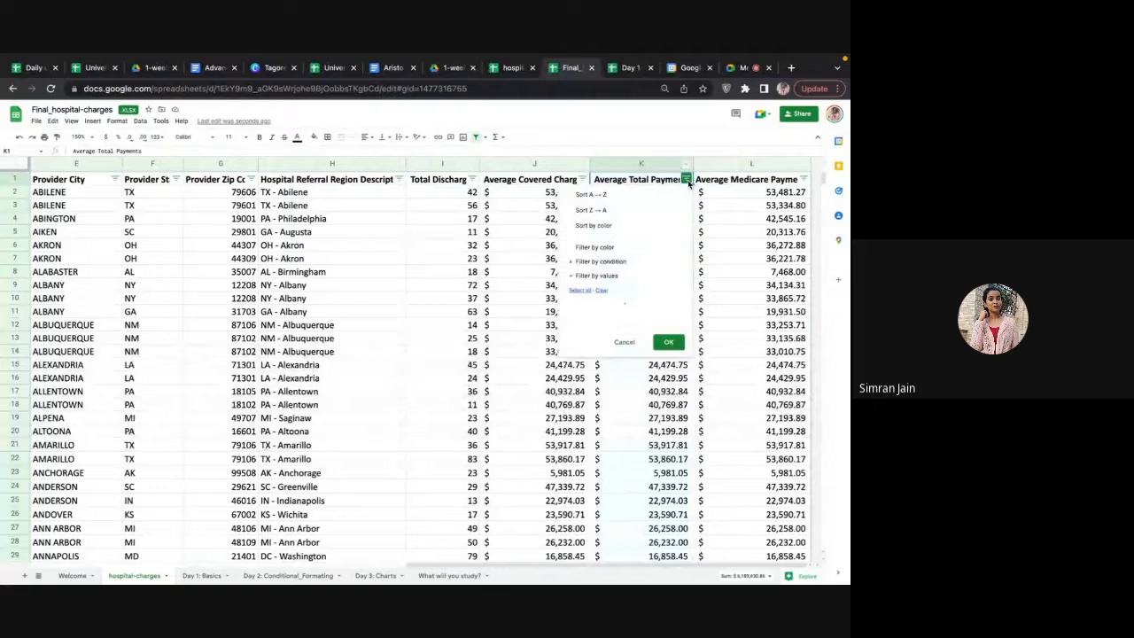
pyautogui.click(632, 195)
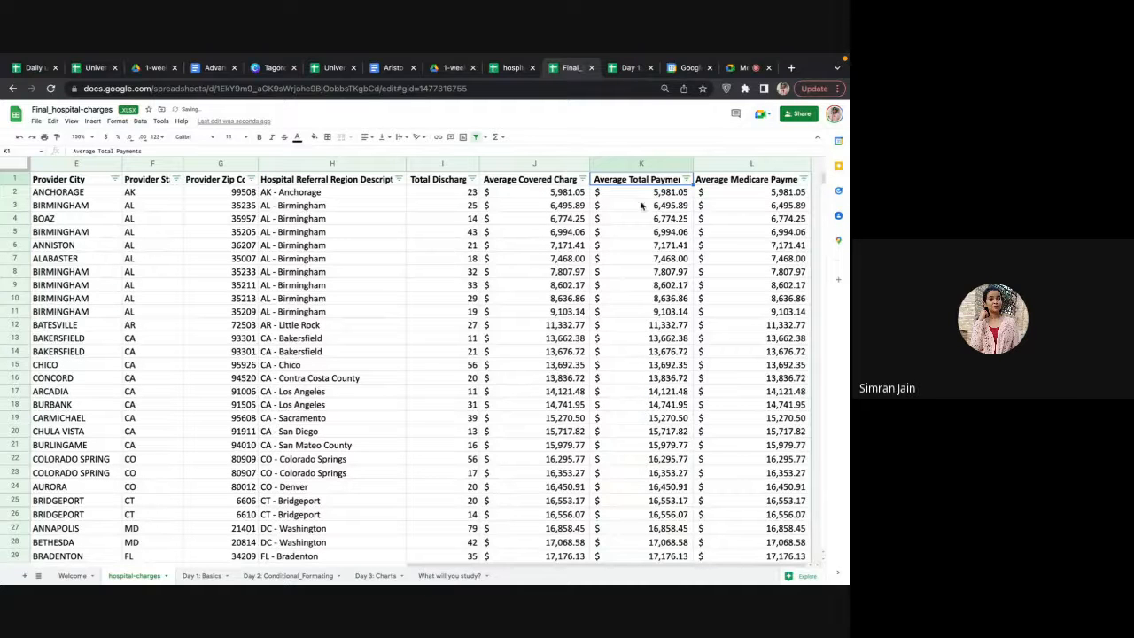
pyautogui.scroll(-2, 666, 542)
pyautogui.scroll(2, 667, 545)
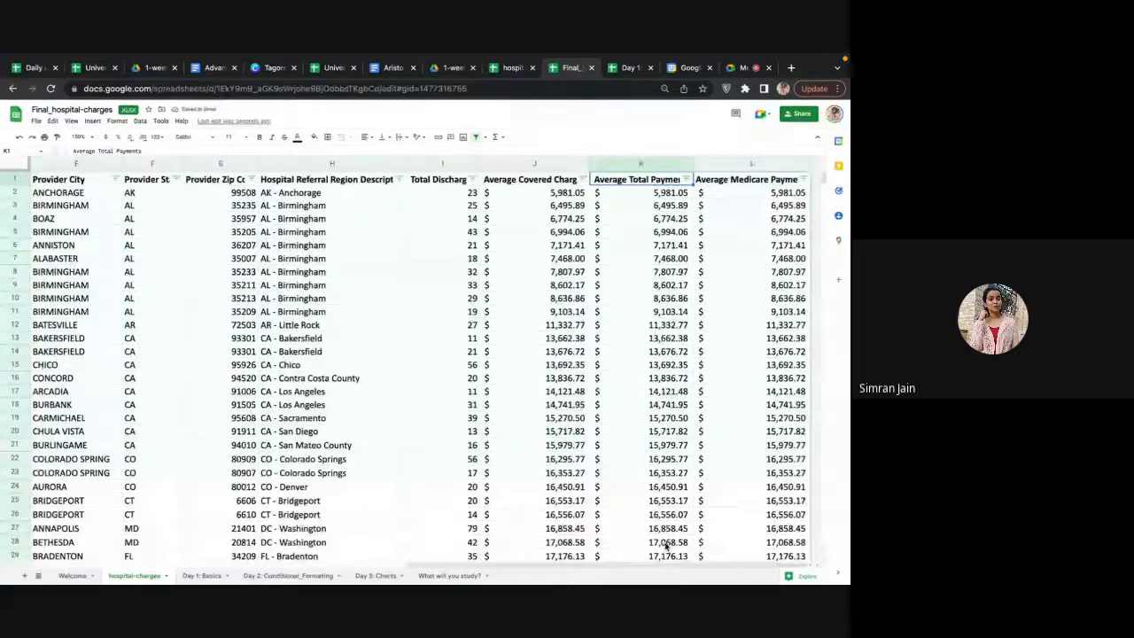
# Step: Sort the hospital-charges data by Average Total Payments in descending order using Sort Z → A
pyautogui.click(686, 178)
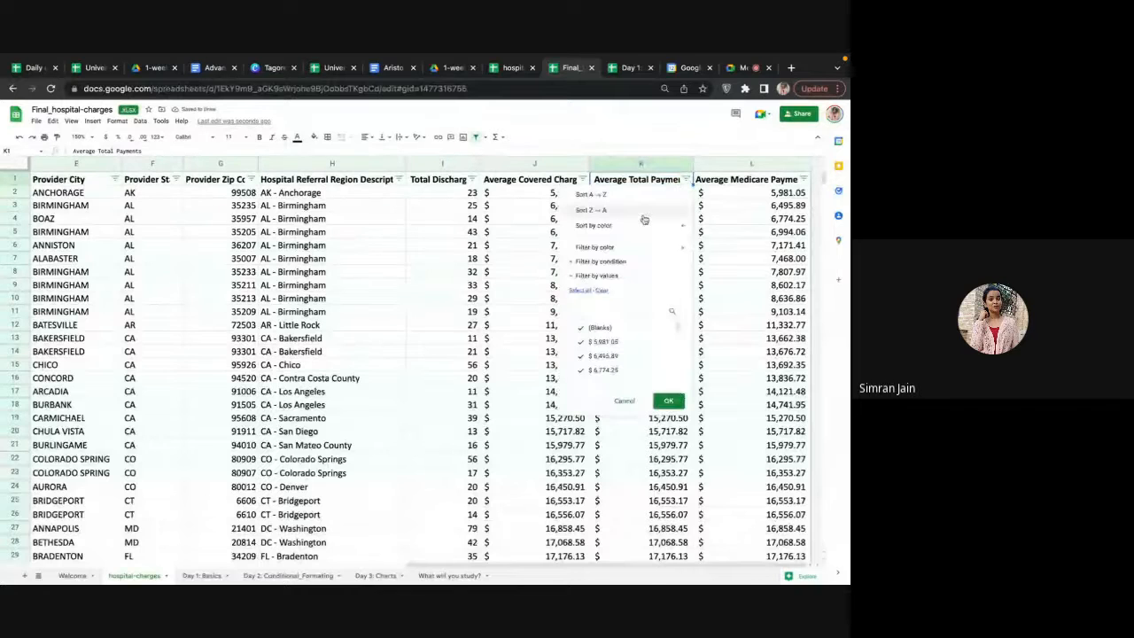
pyautogui.click(644, 217)
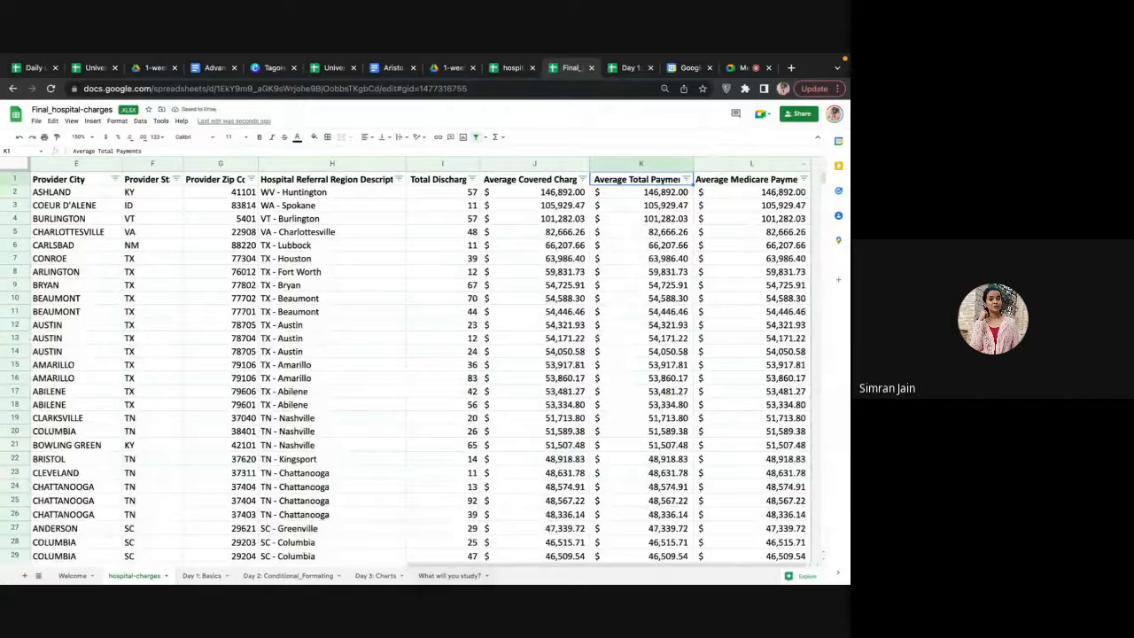
# Step: Reread the most-expensive-hospital-per-city question and examine the hospital, city and state of the row with the highest Average Total Payments
pyautogui.click(440, 576)
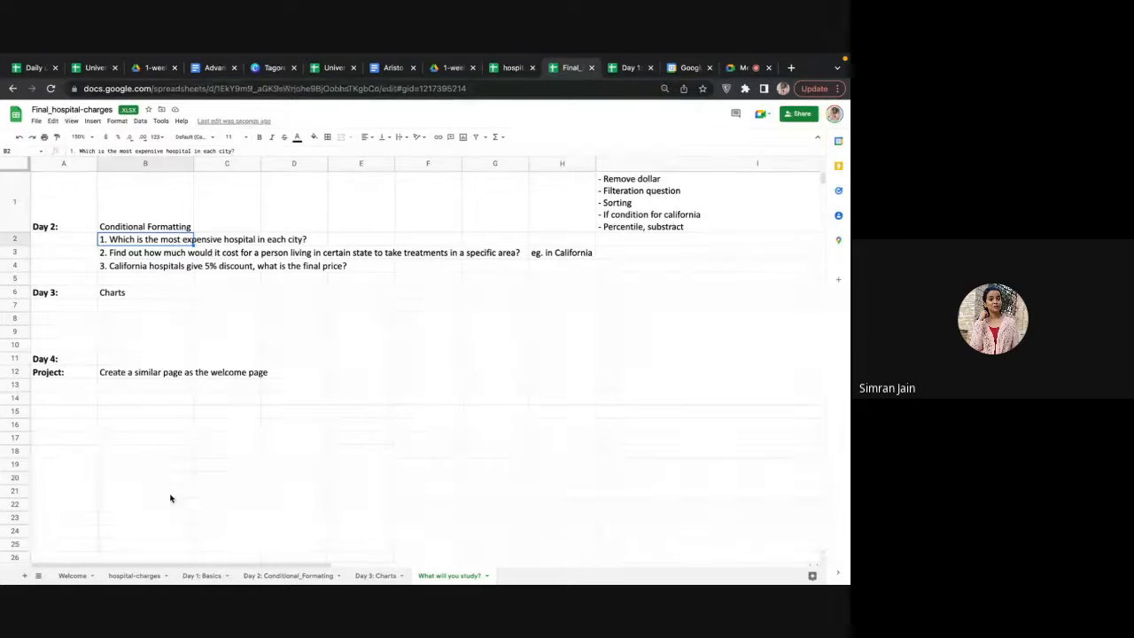
pyautogui.click(134, 575)
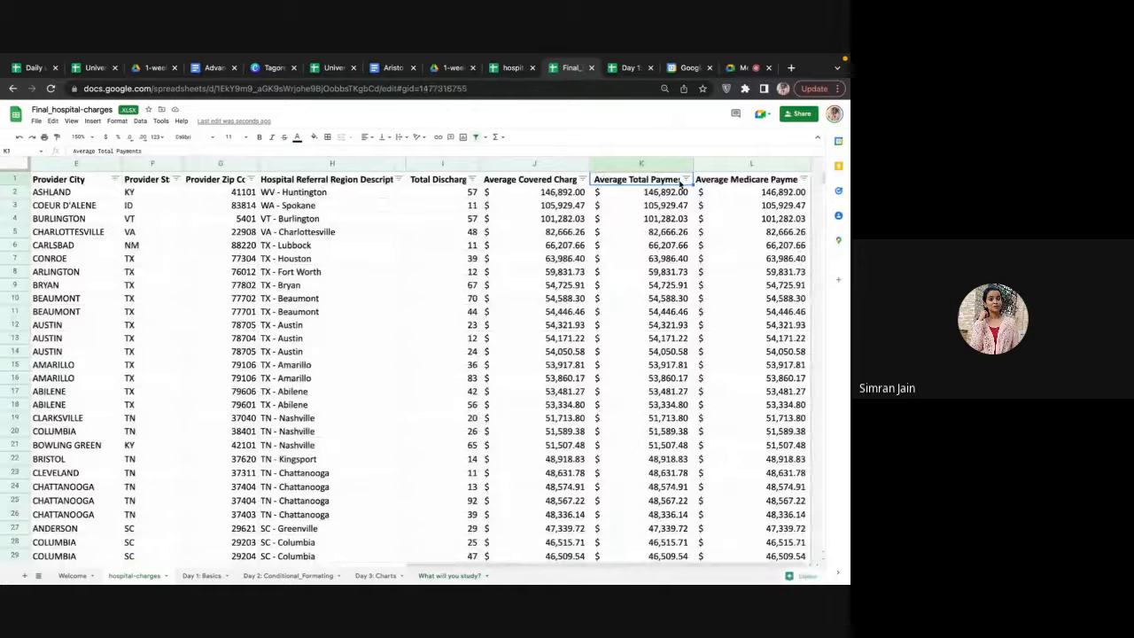
pyautogui.click(659, 196)
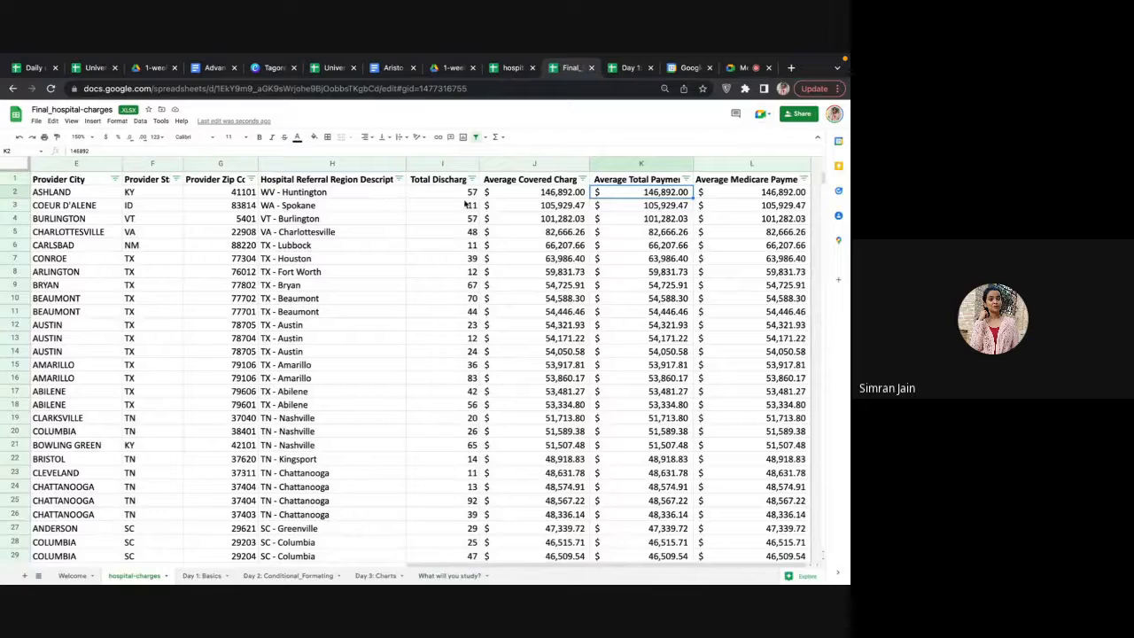
pyautogui.hscroll(-3, 357, 253)
pyautogui.hscroll(-2, 381, 230)
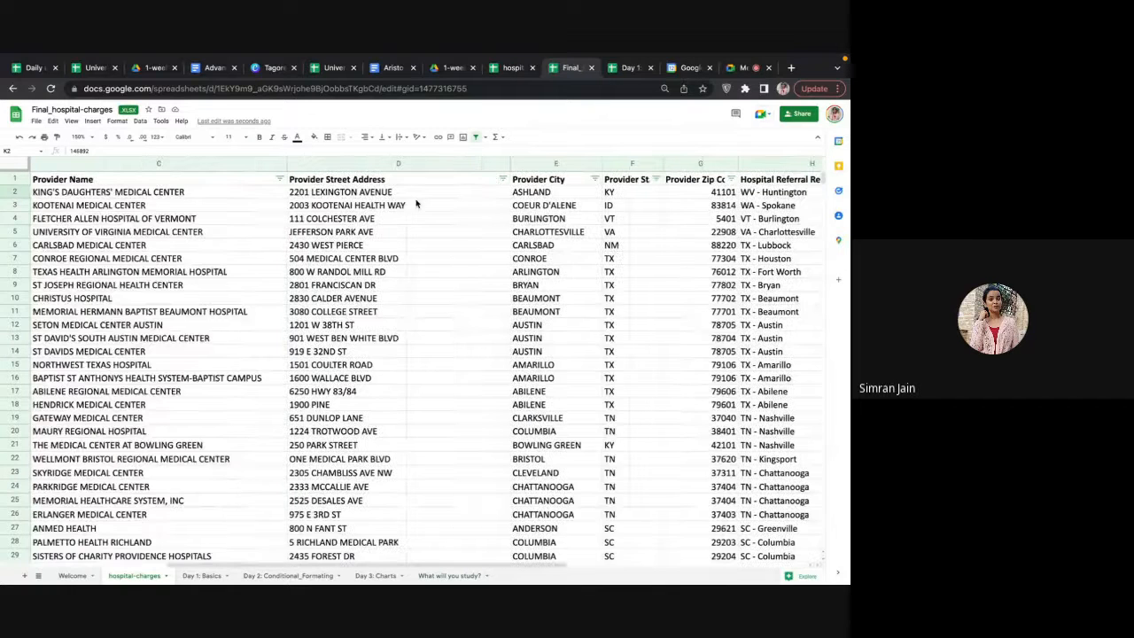
pyautogui.hscroll(3, 417, 204)
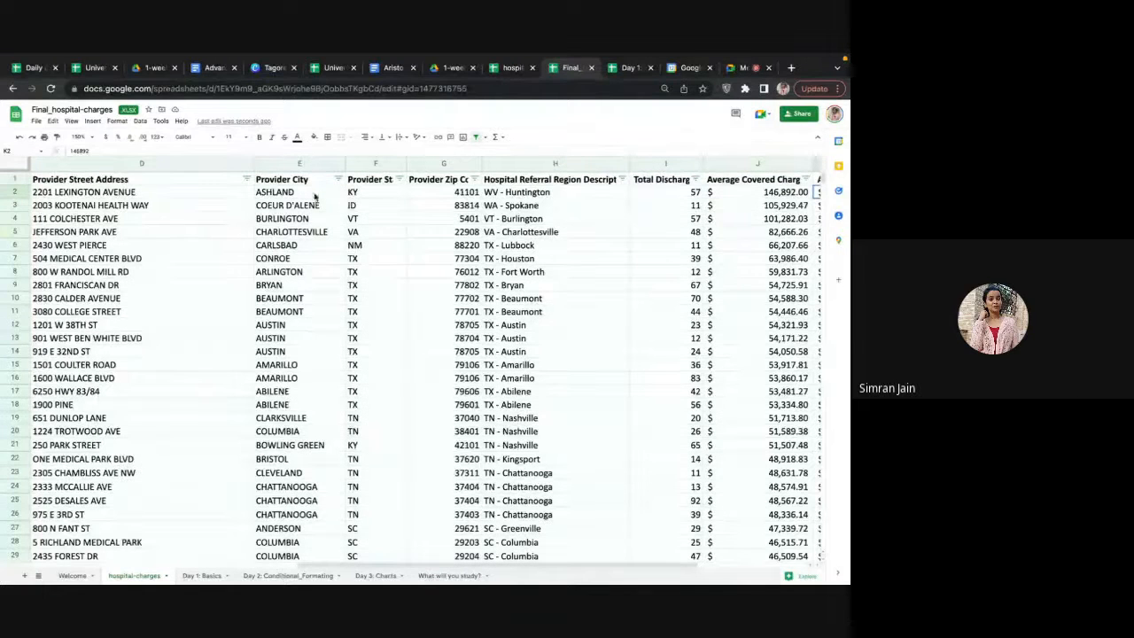
pyautogui.click(314, 197)
pyautogui.click(372, 194)
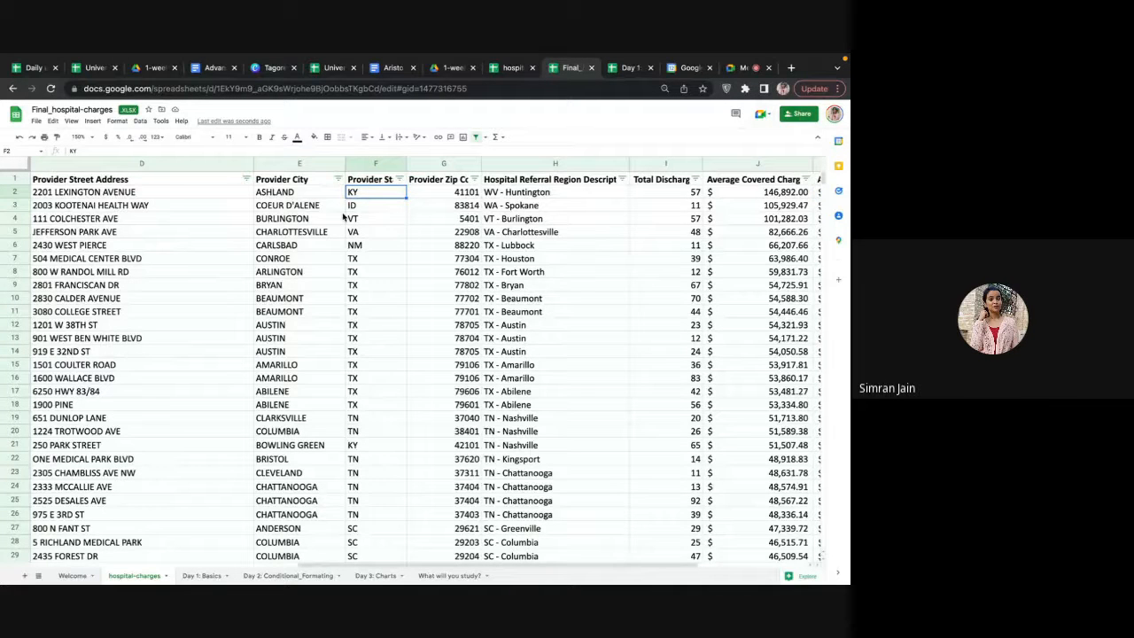
# Step: Sort the hospital-charges data by Provider City using Sort A → Z
pyautogui.hscroll(3, 344, 217)
pyautogui.hscroll(-5, 344, 216)
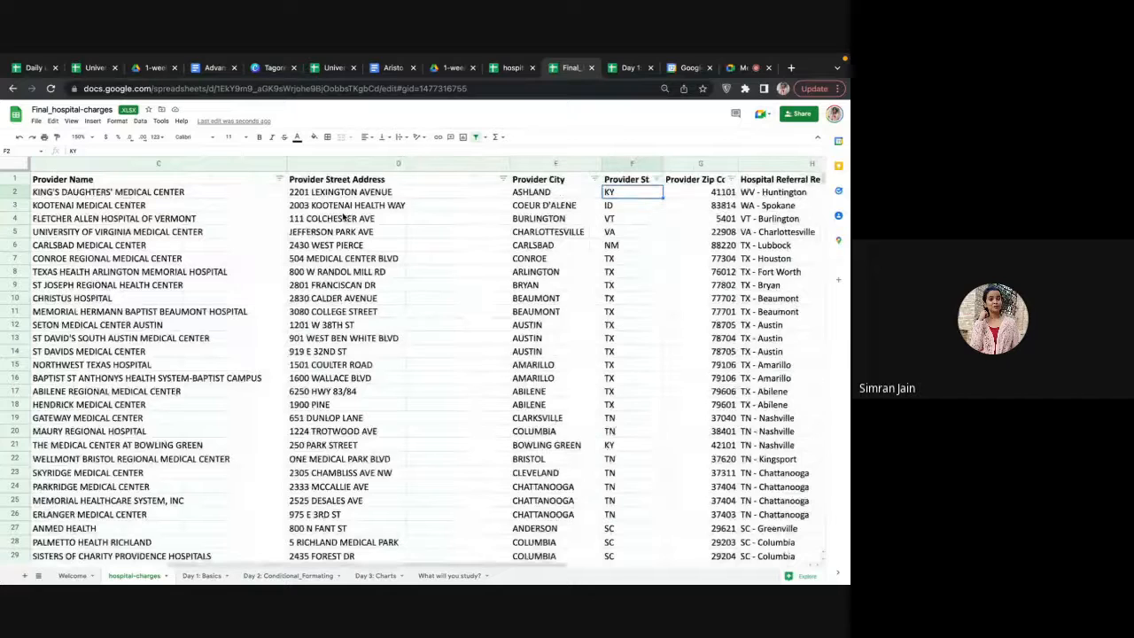
pyautogui.click(593, 179)
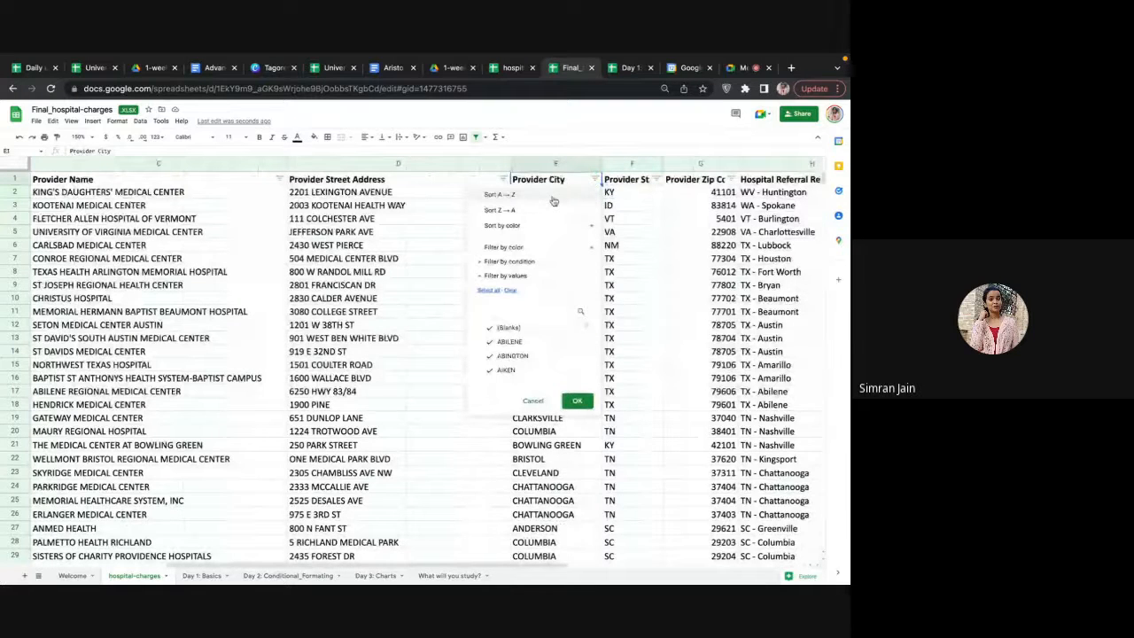
pyautogui.click(553, 196)
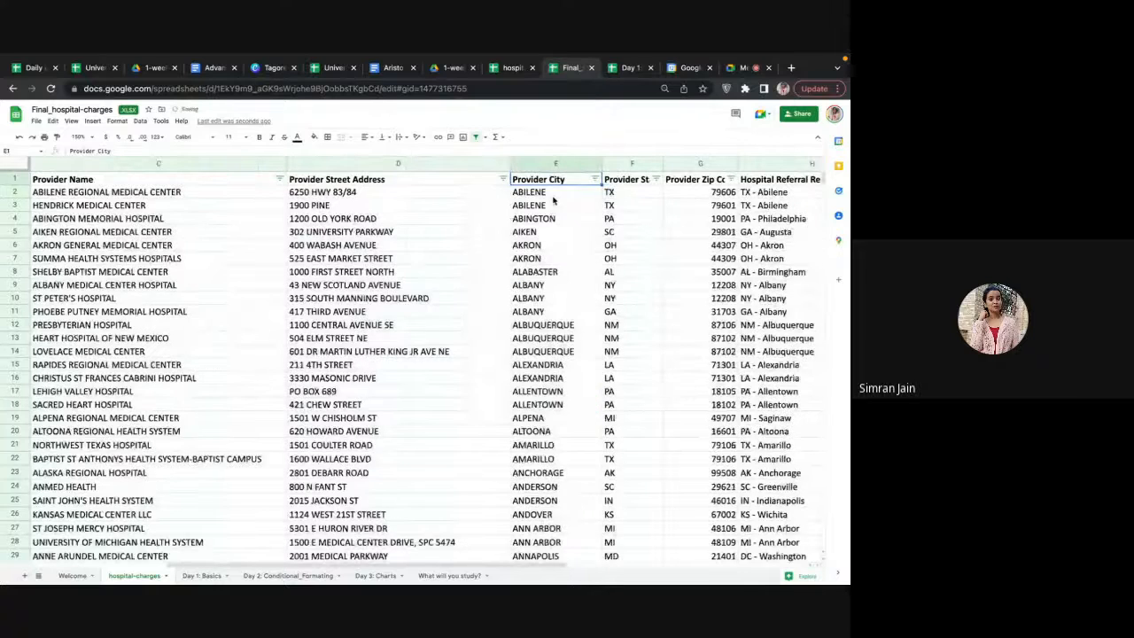
# Step: Compare the Average Total Payments of the Abilene hospitals and examine which provider names they belong to
pyautogui.hscroll(5, 553, 201)
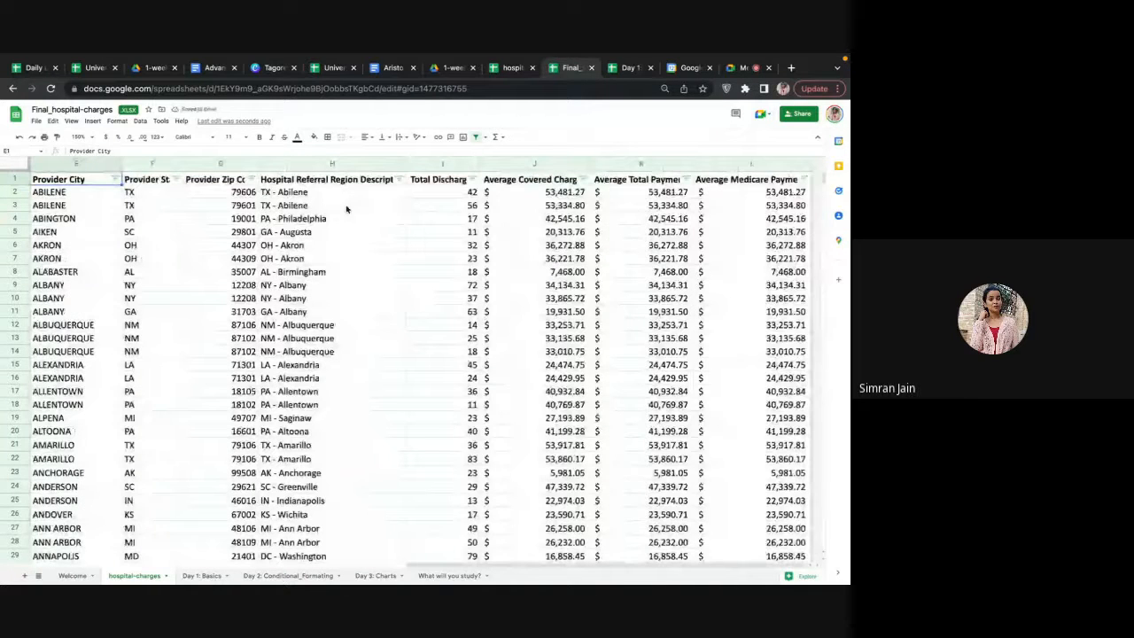
pyautogui.click(93, 192)
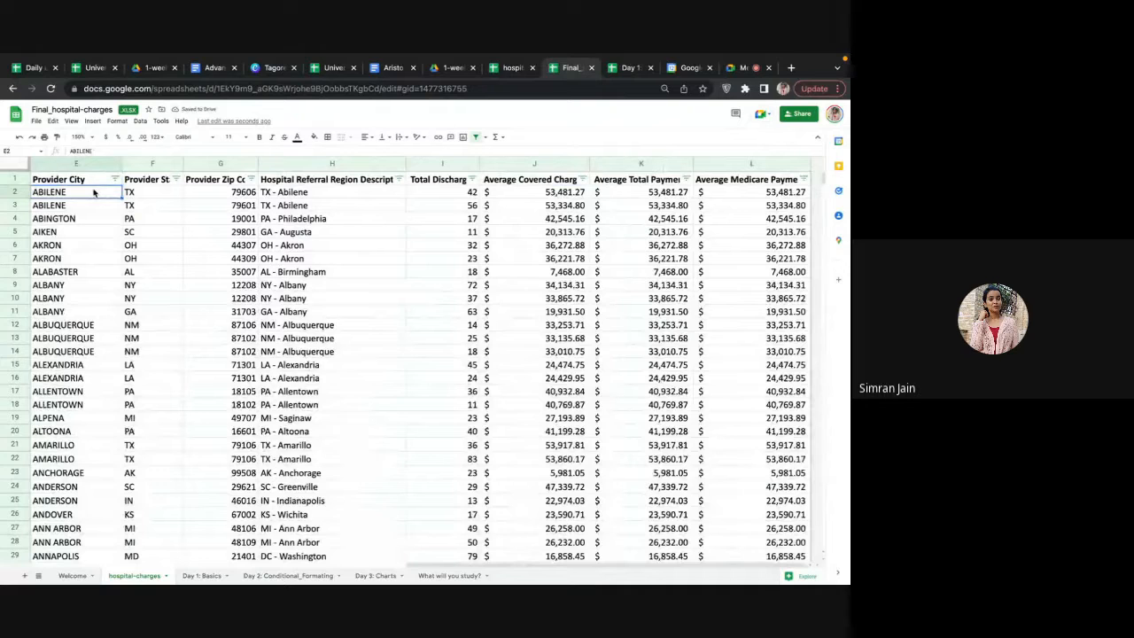
pyautogui.click(672, 196)
pyautogui.hscroll(-5, 462, 215)
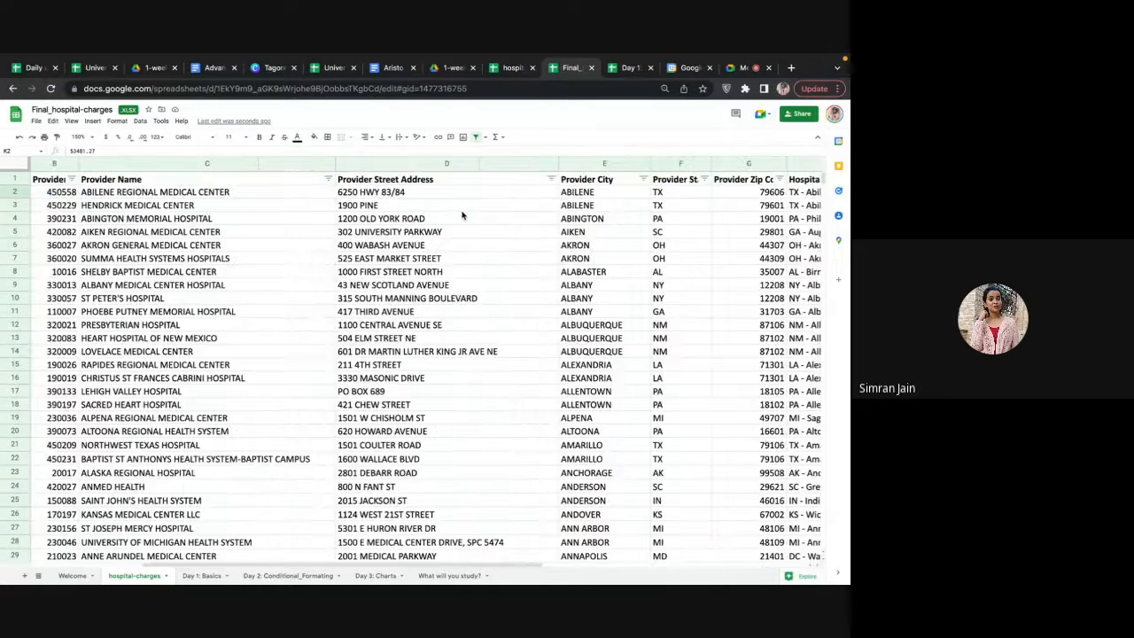
pyautogui.click(241, 195)
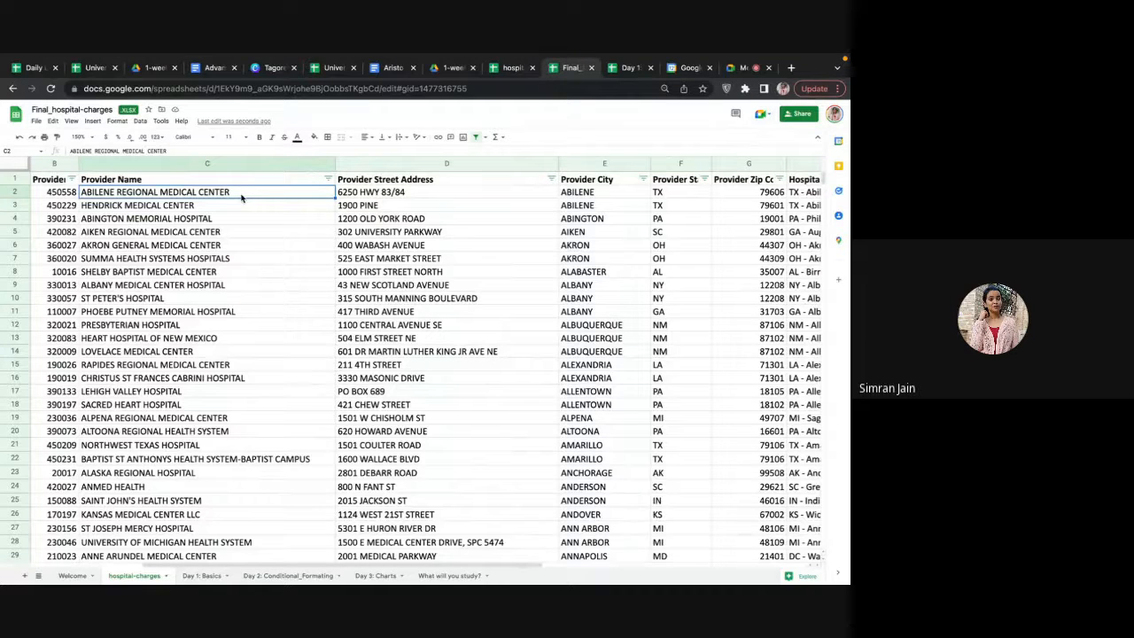
pyautogui.click(227, 209)
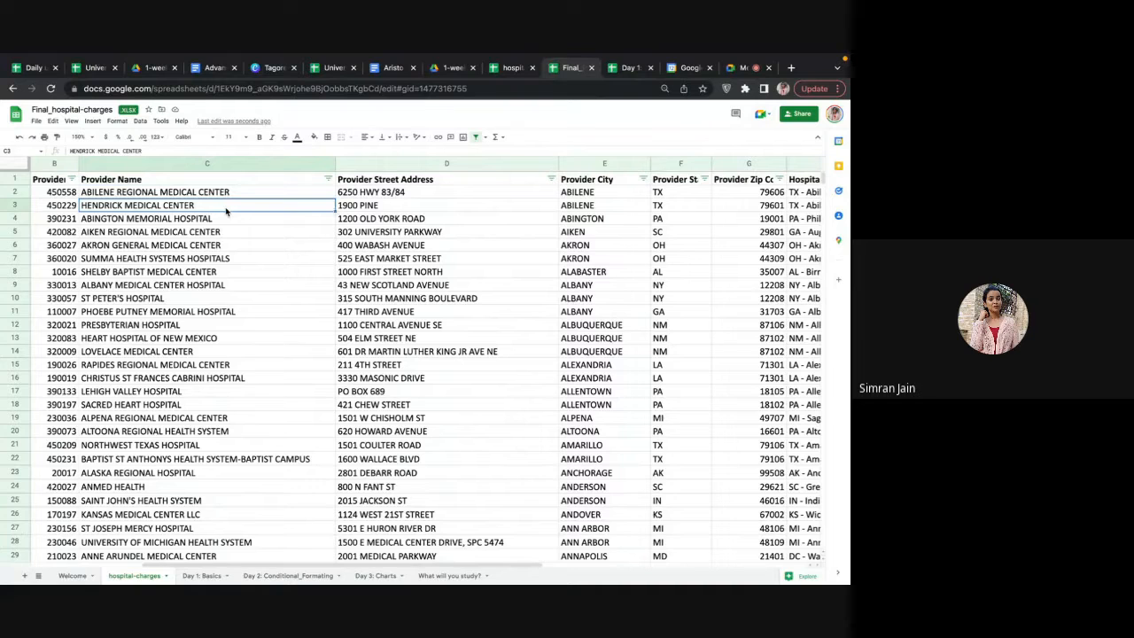
pyautogui.click(267, 192)
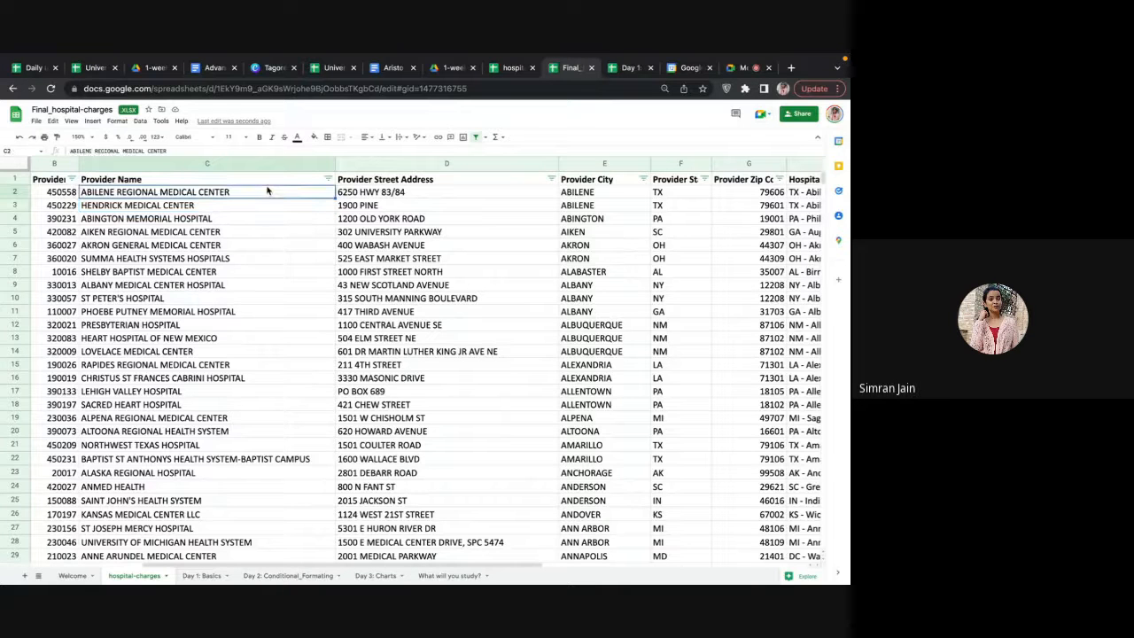
pyautogui.hscroll(5, 268, 191)
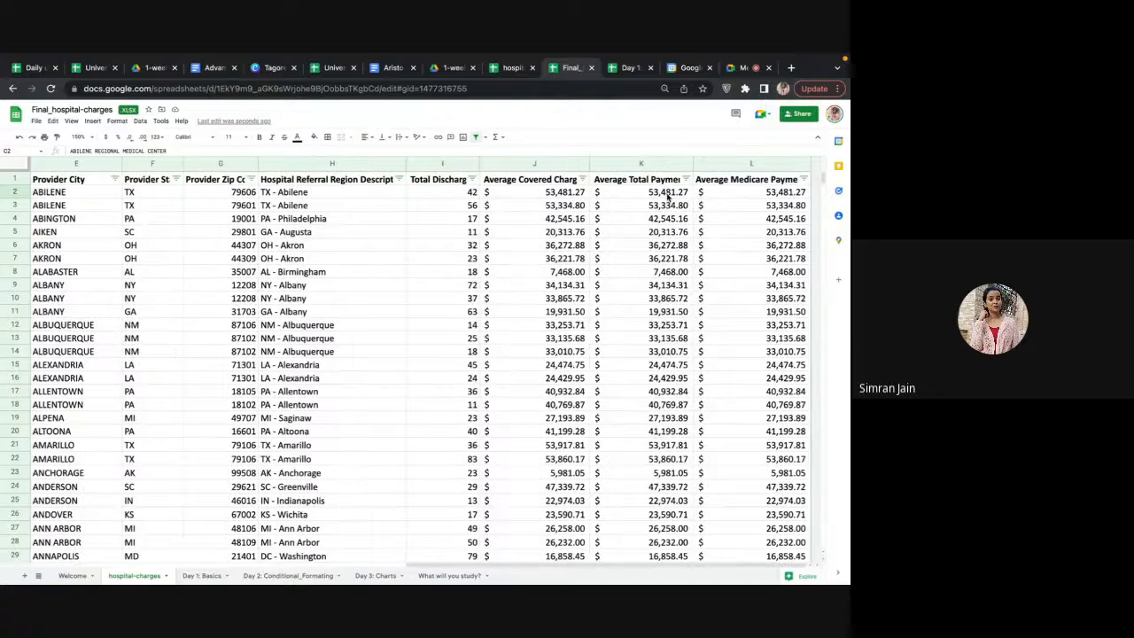
pyautogui.click(669, 193)
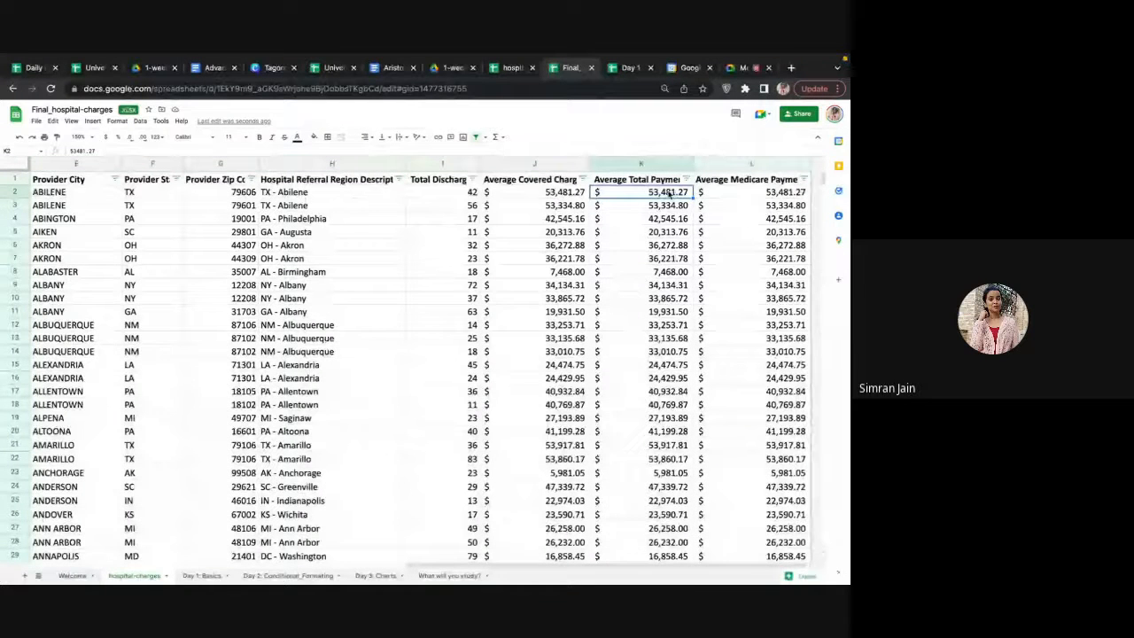
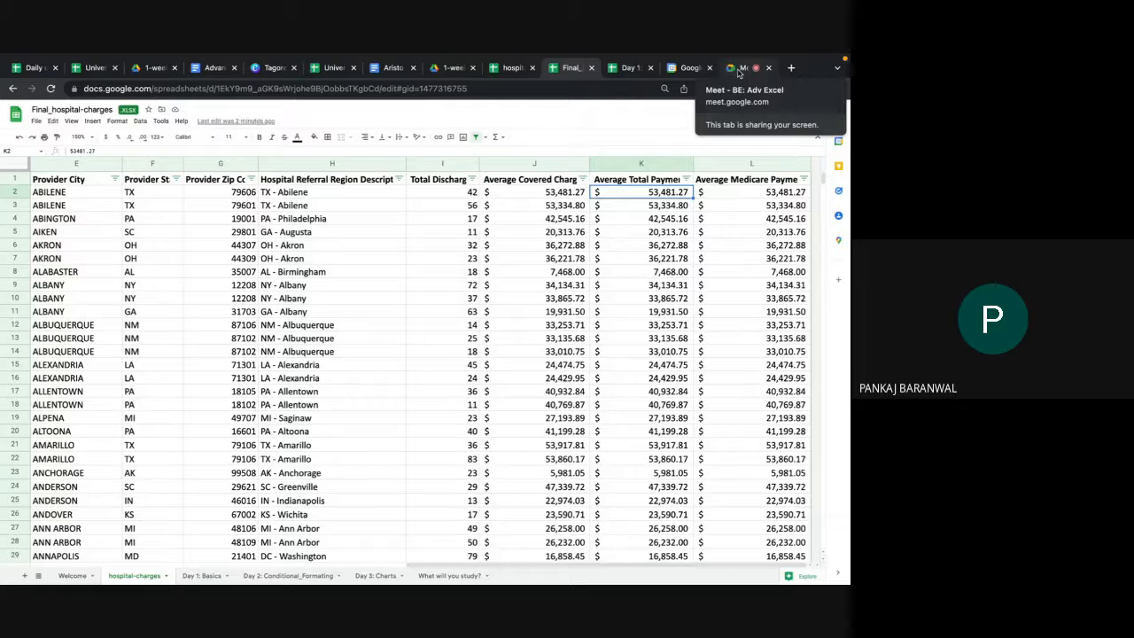
# Step: Check the Google Meet call alongside the Final_hospital-charges sheet and stop presenting the screen
pyautogui.click(739, 69)
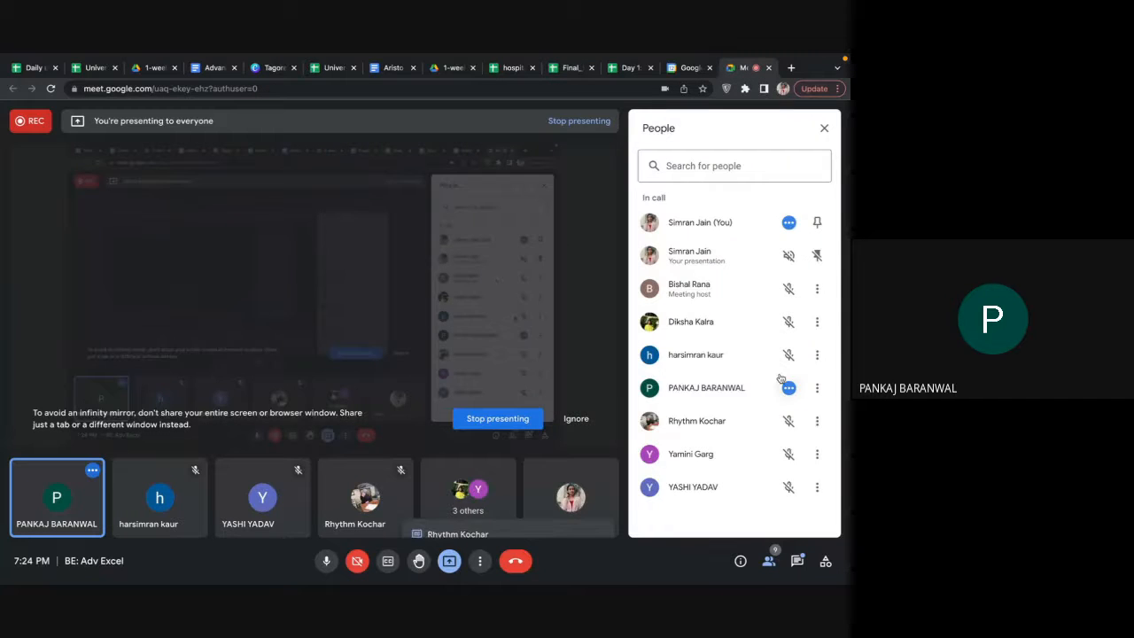
pyautogui.click(570, 70)
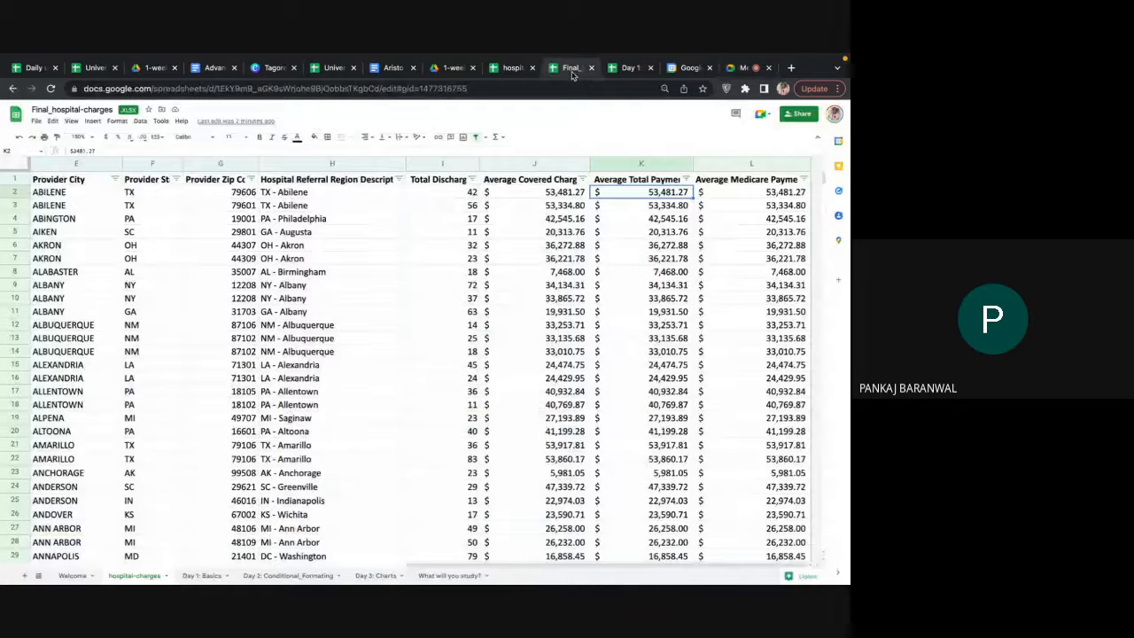
pyautogui.click(741, 70)
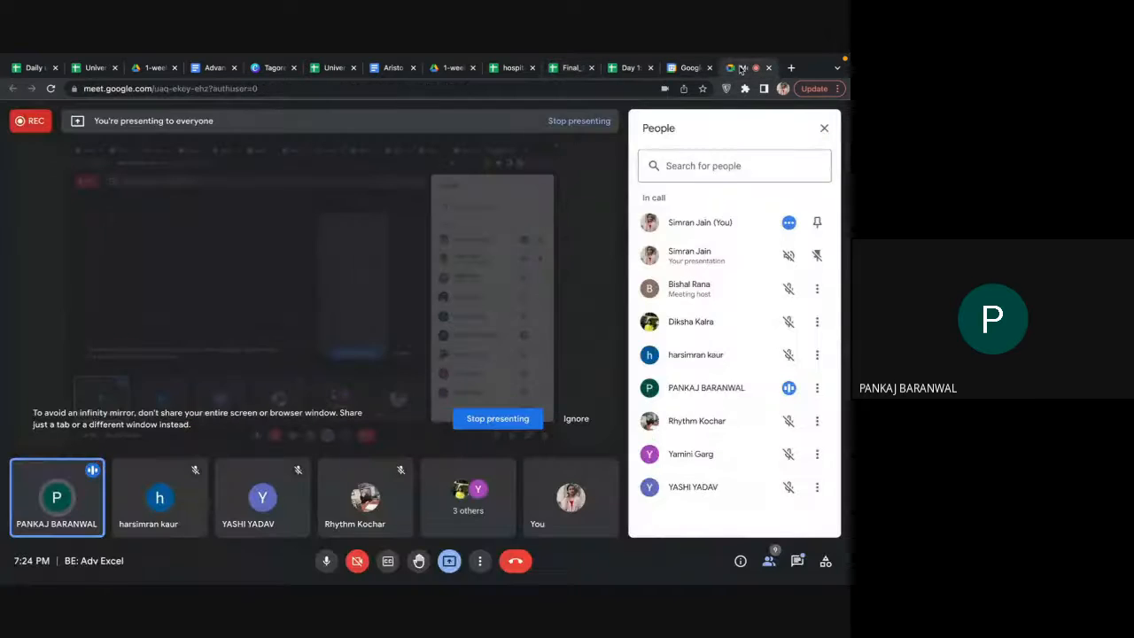
pyautogui.click(569, 76)
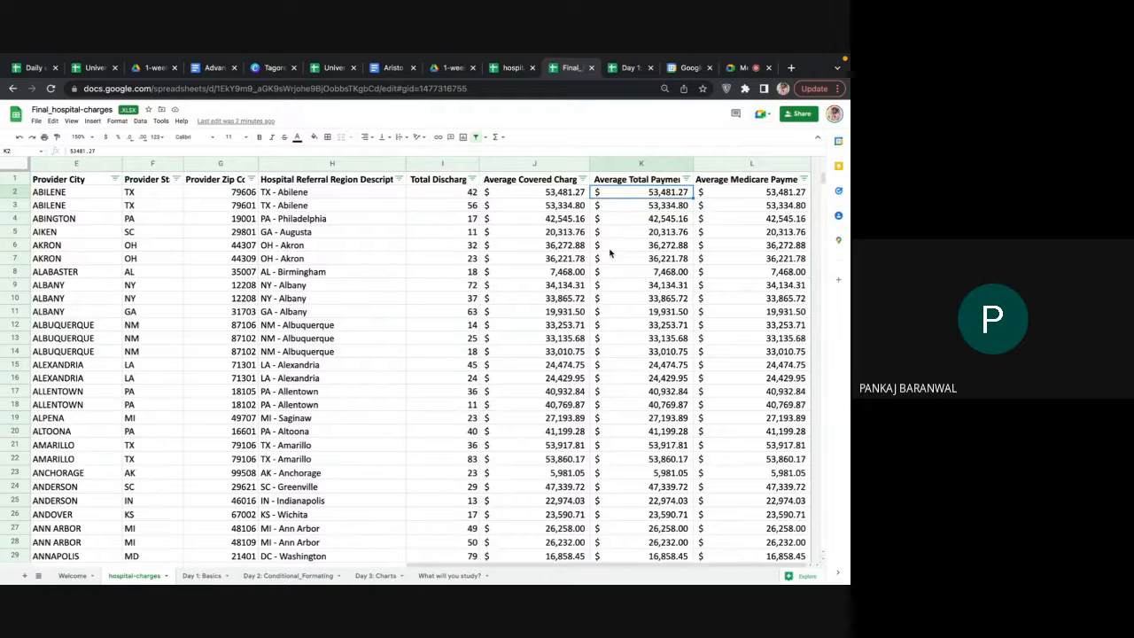
pyautogui.moveTo(679, 56)
pyautogui.click(739, 68)
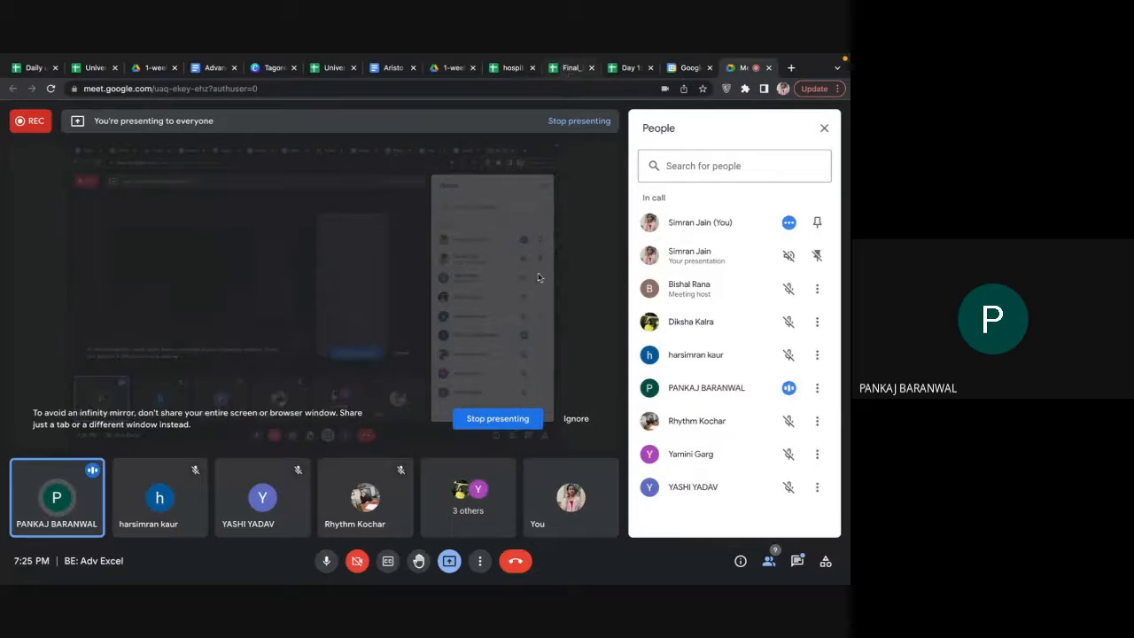
pyautogui.click(519, 419)
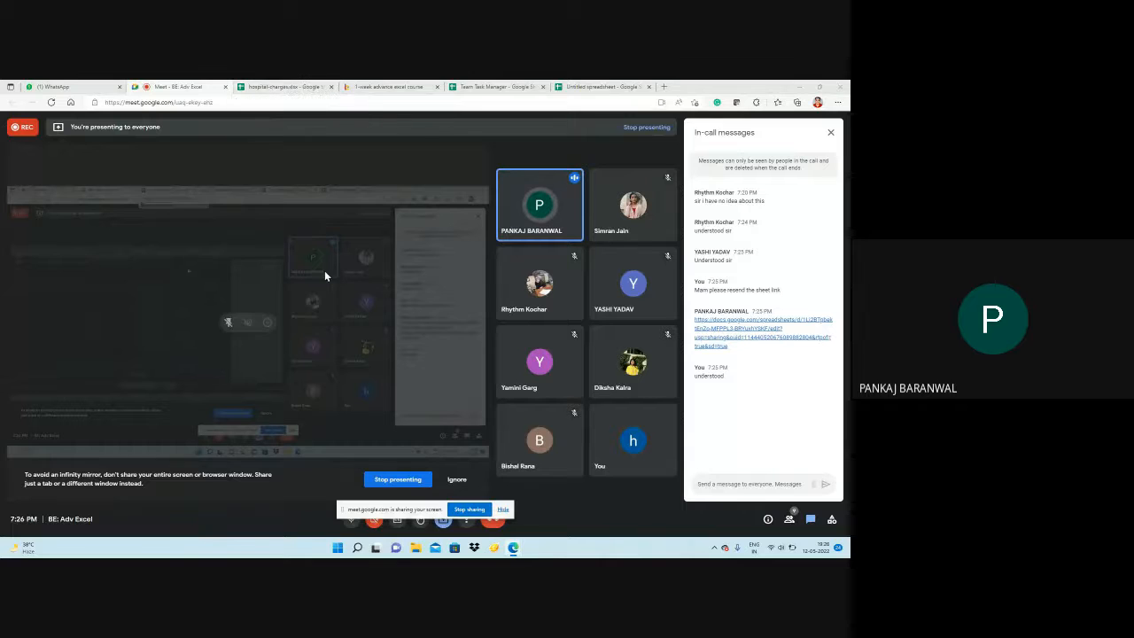
# Step: Try to make a copy of the hospital-charges spreadsheet under the suggested name, reload the copy page and close it
pyautogui.click(297, 86)
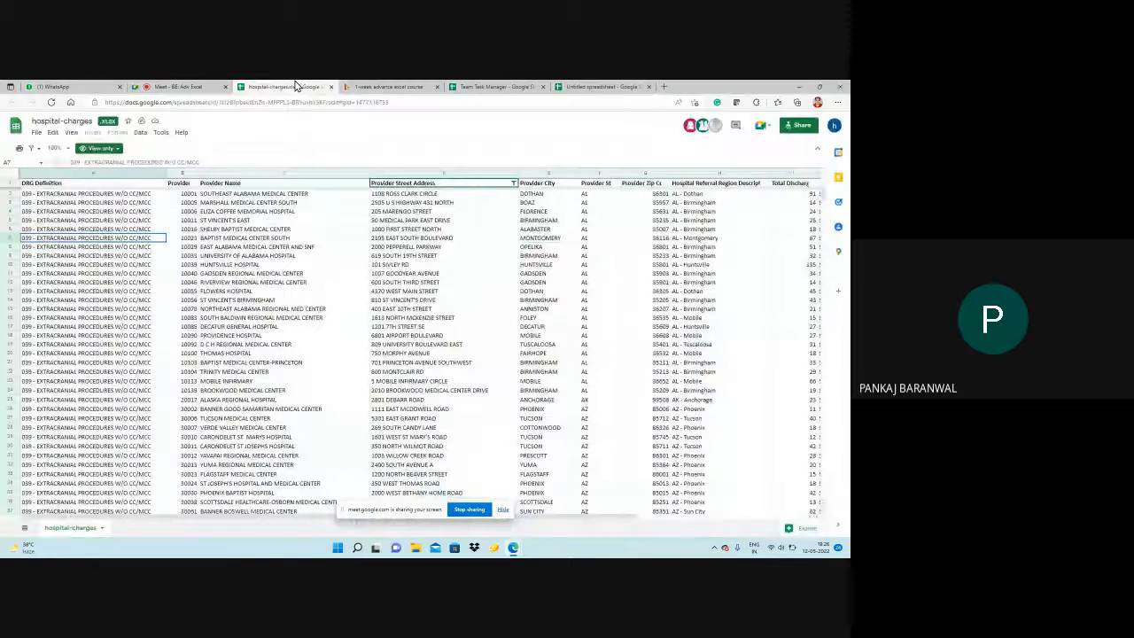
pyautogui.click(38, 134)
pyautogui.click(68, 194)
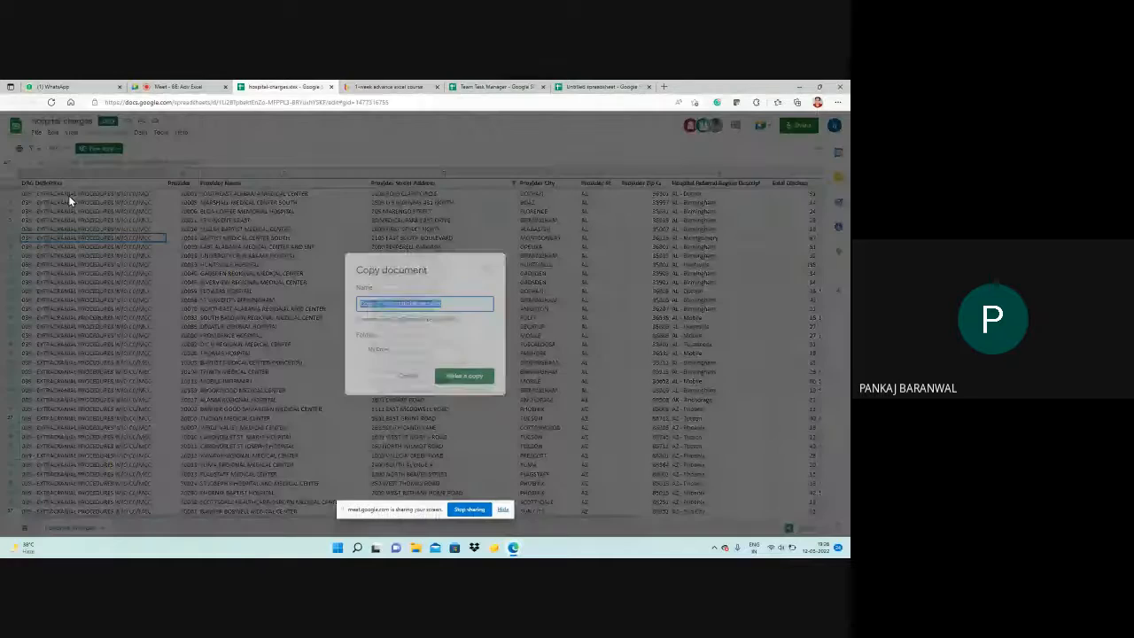
pyautogui.click(466, 376)
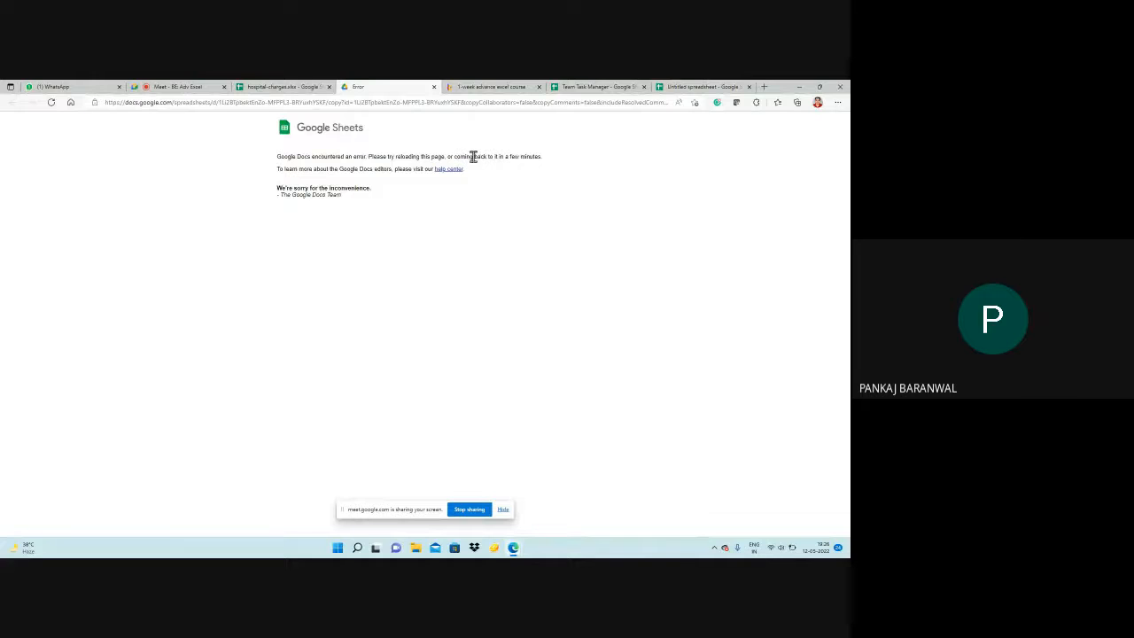
pyautogui.click(51, 103)
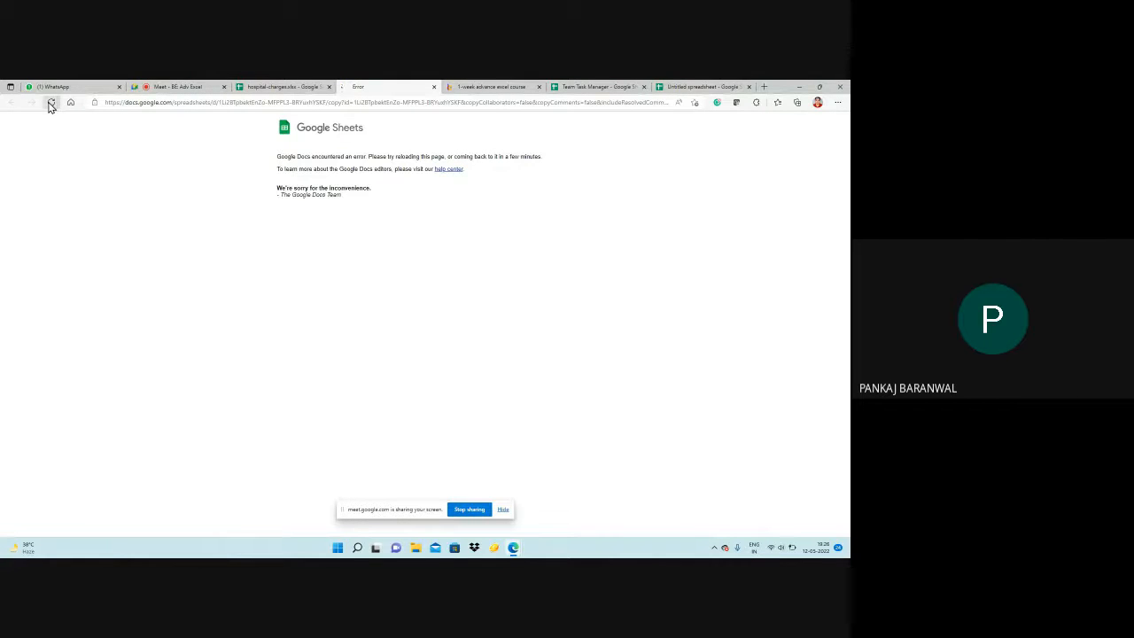
pyautogui.click(434, 88)
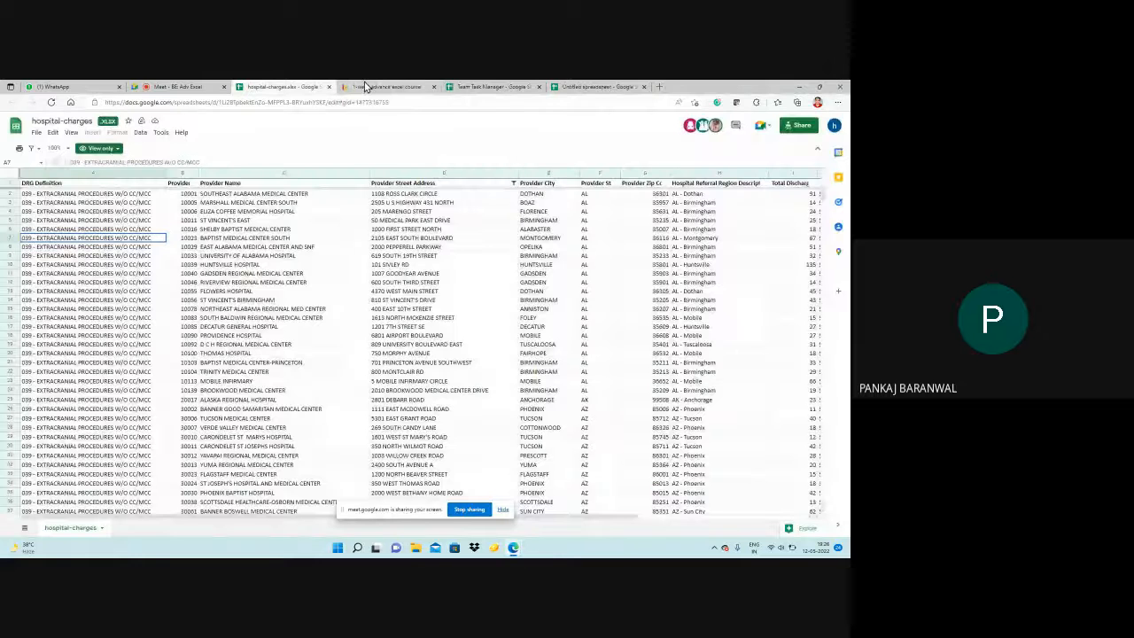
# Step: Try to make a copy of hospital-charges named Copy of hospital-charges.xlsx in My Drive and close the page that opens
pyautogui.click(35, 133)
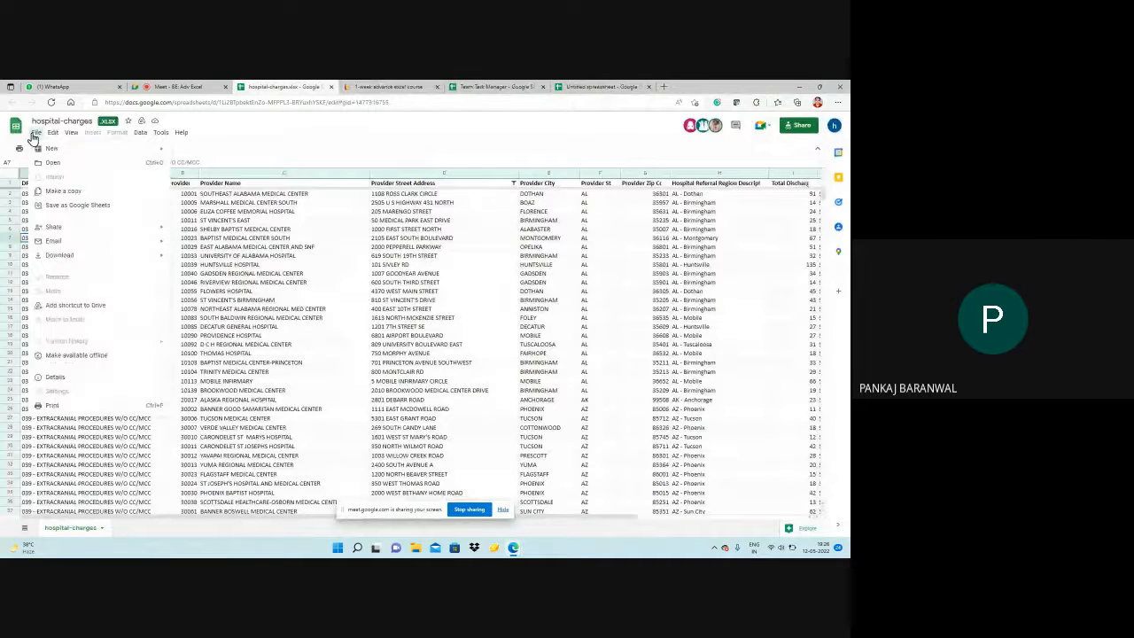
pyautogui.click(59, 195)
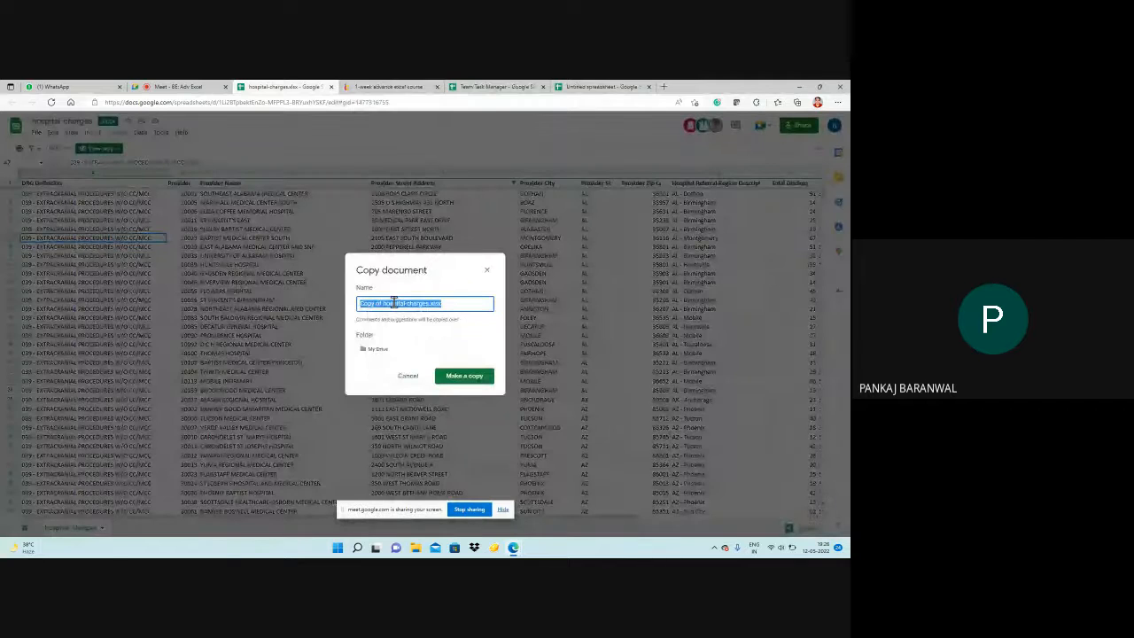
pyautogui.click(452, 304)
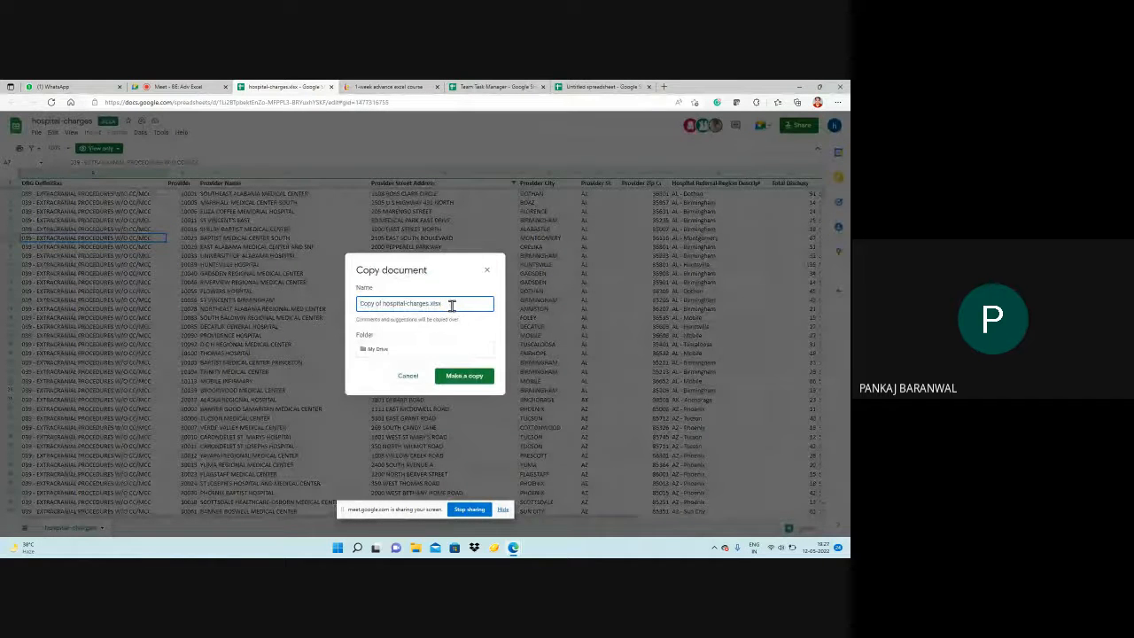
pyautogui.click(395, 352)
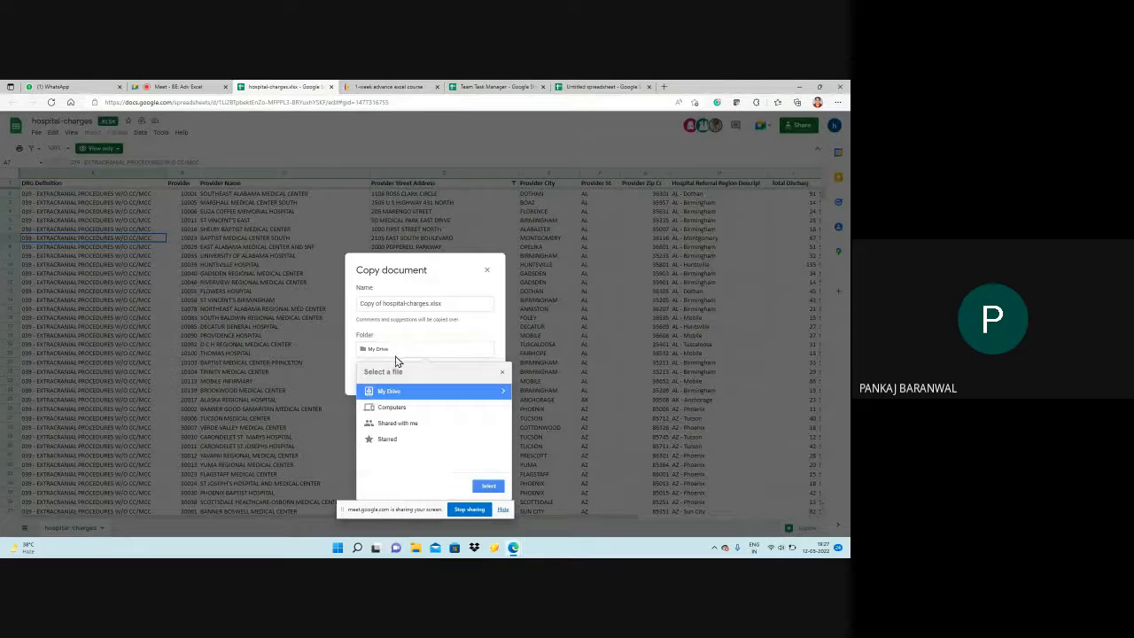
pyautogui.click(425, 396)
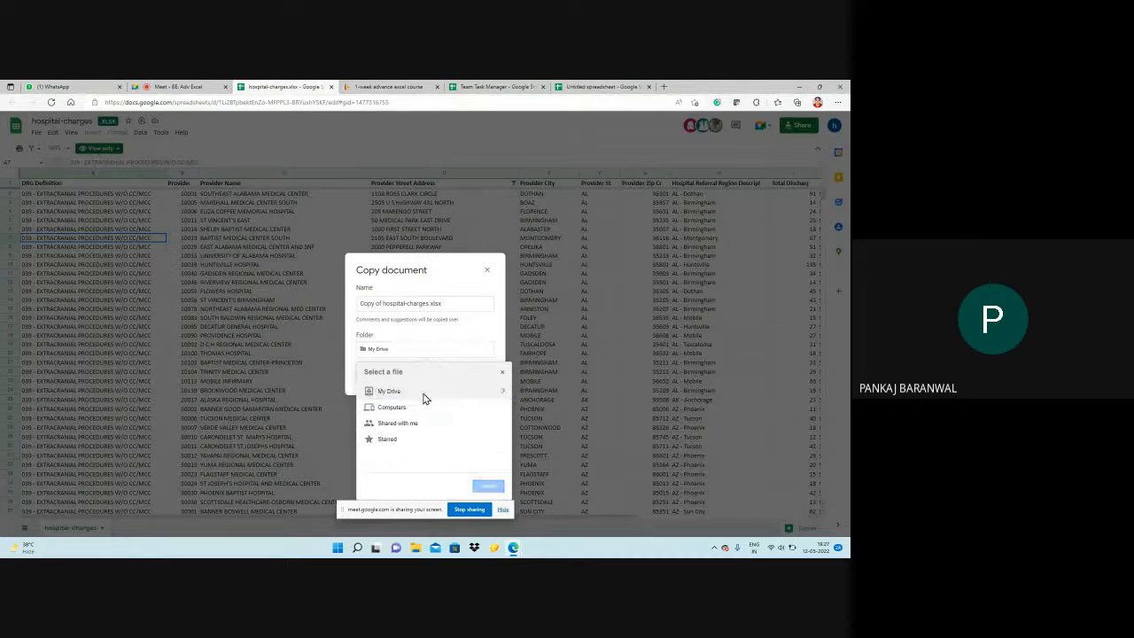
pyautogui.click(483, 345)
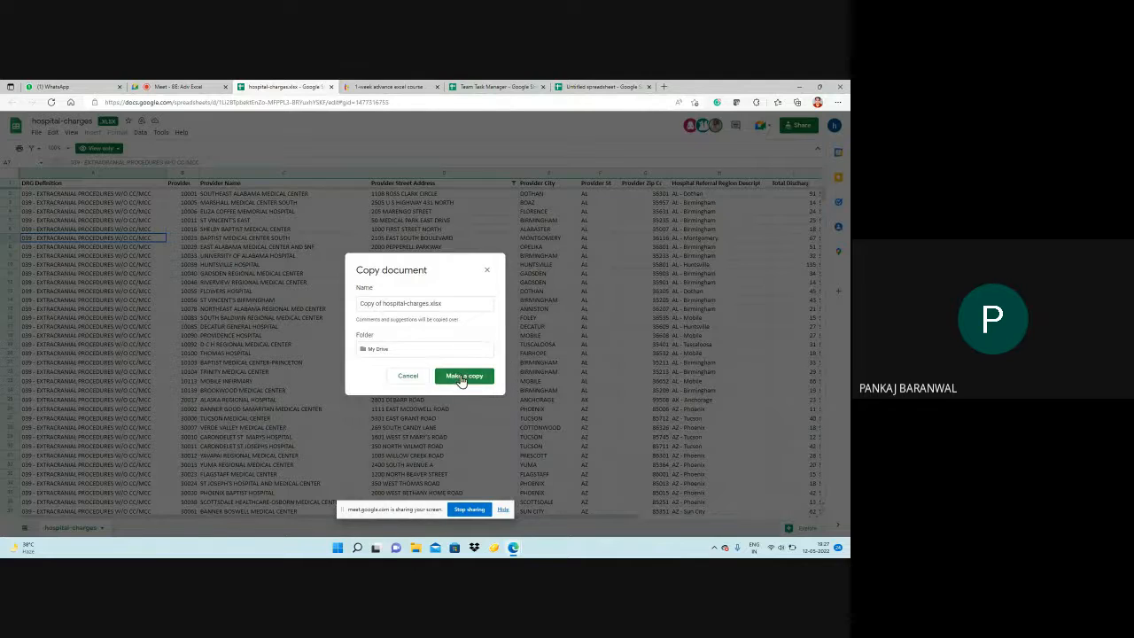
pyautogui.click(464, 379)
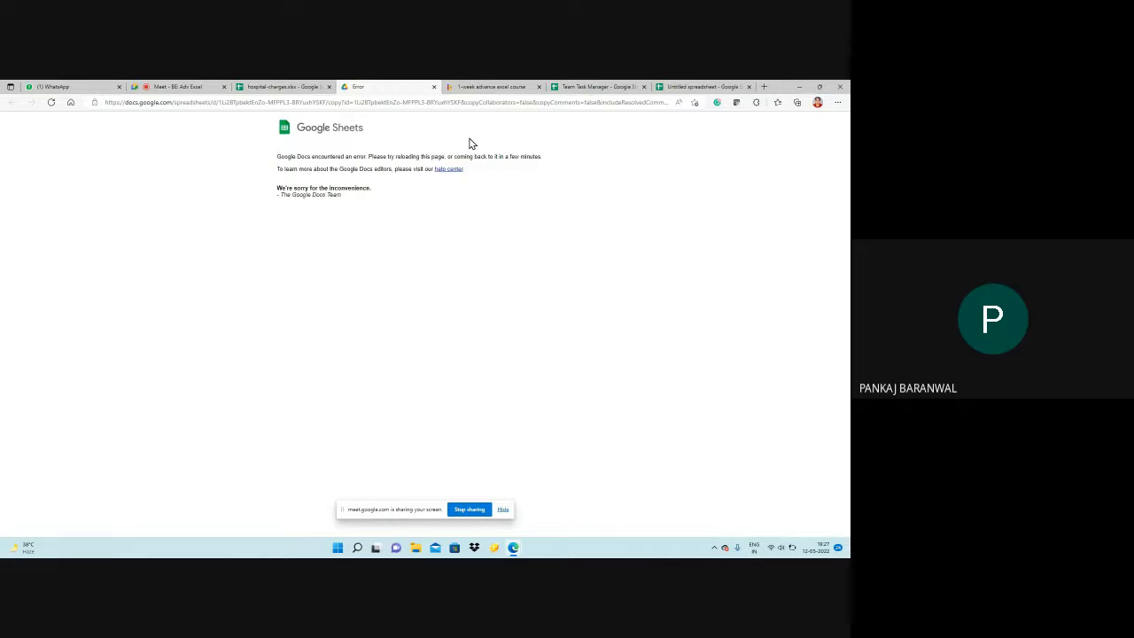
pyautogui.click(433, 86)
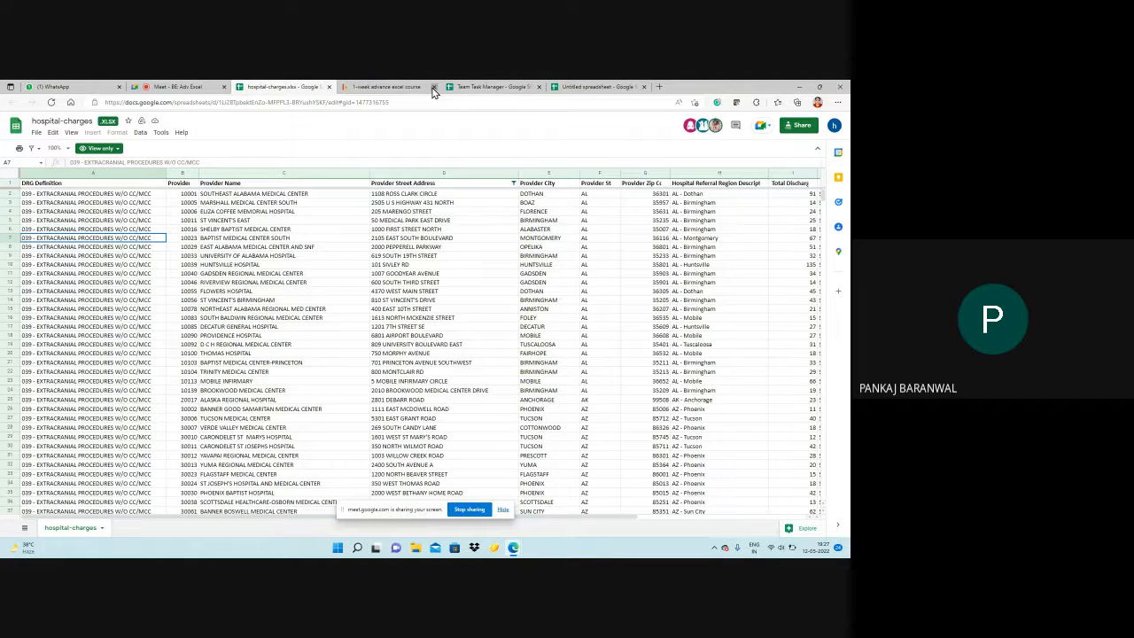
# Step: Reload the hospital-charges spreadsheet and dismiss the notice about the signed-in account
pyautogui.hscroll(3, 577, 242)
pyautogui.hscroll(1, 576, 242)
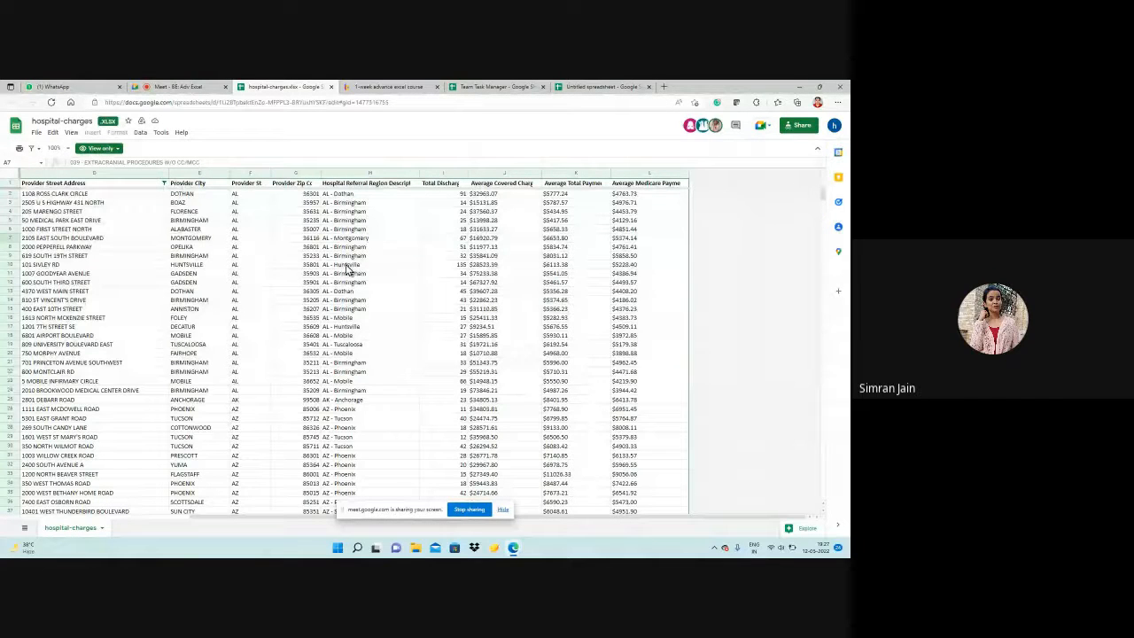
pyautogui.hscroll(-5, 350, 270)
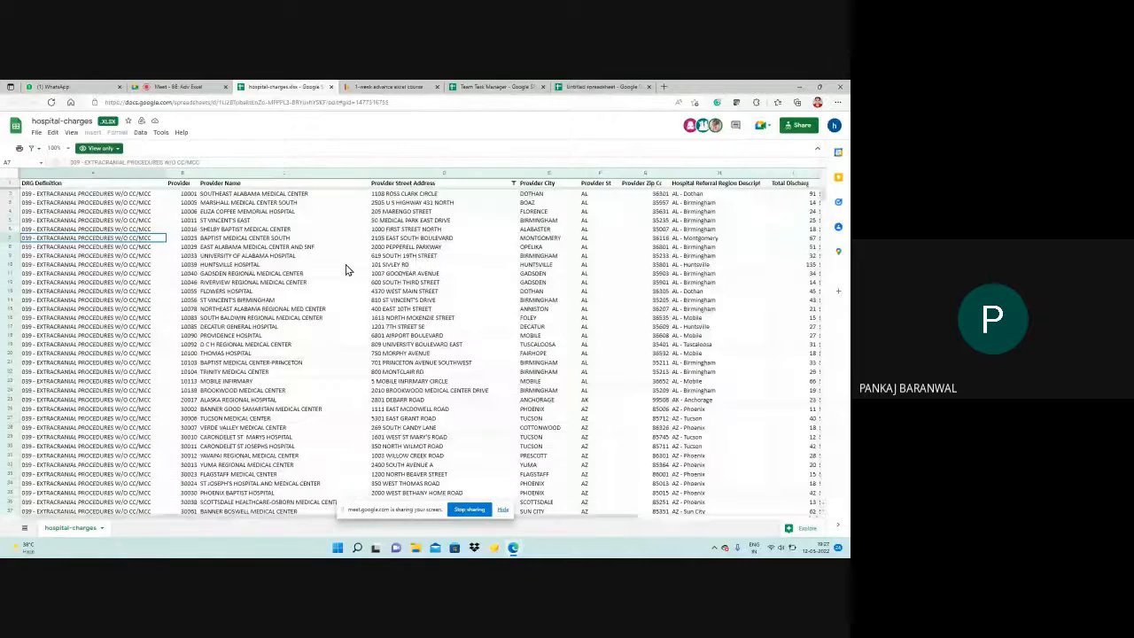
pyautogui.click(346, 265)
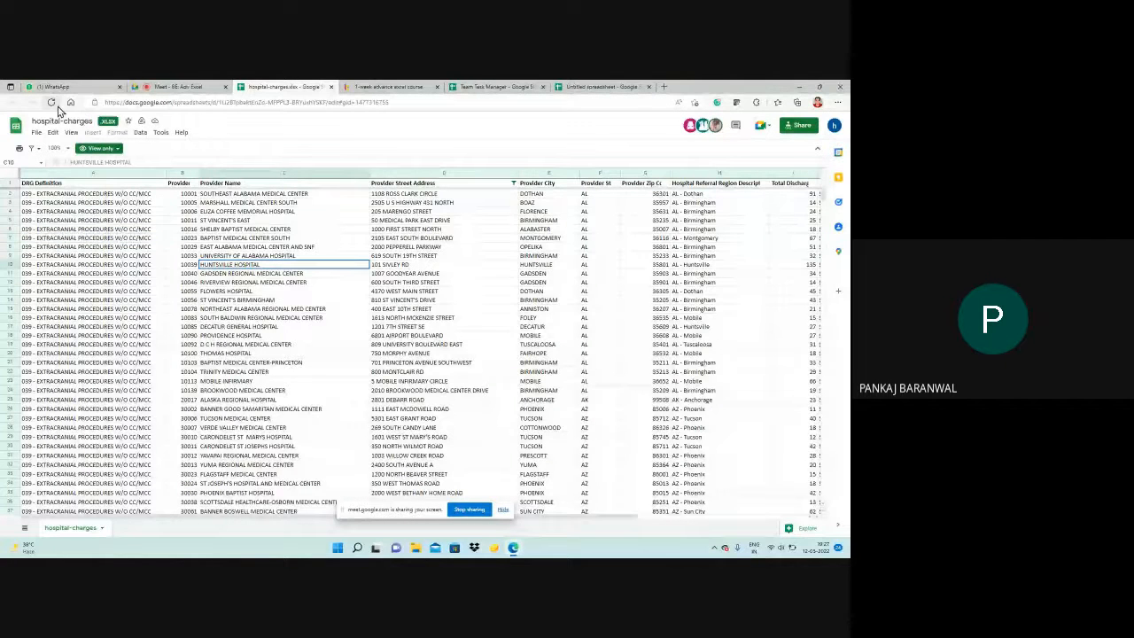
pyautogui.click(52, 102)
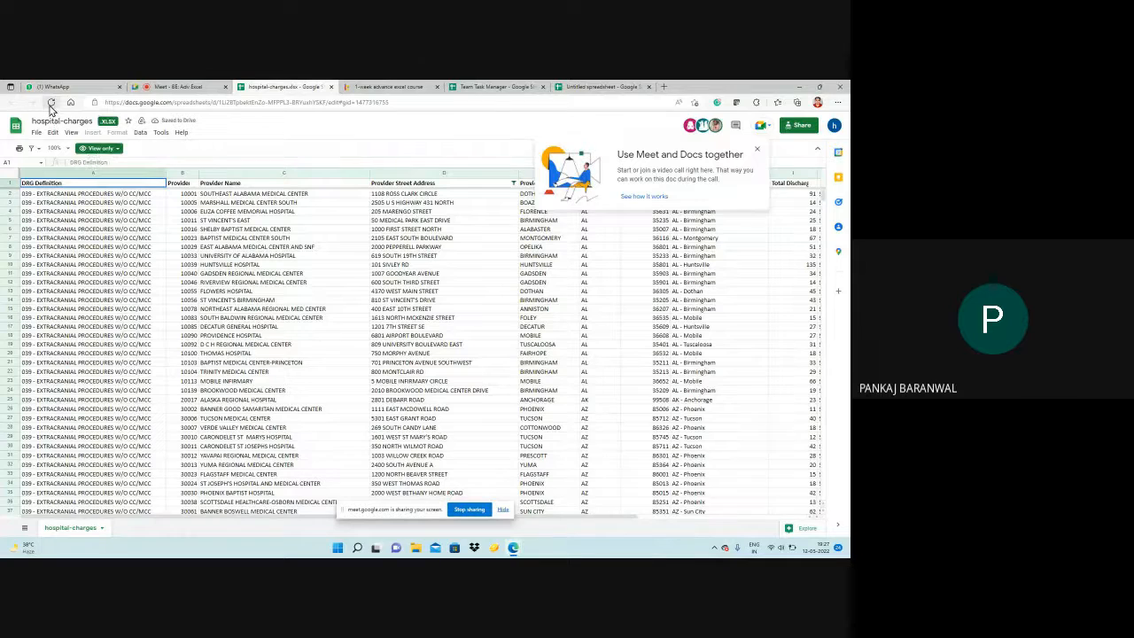
pyautogui.click(51, 103)
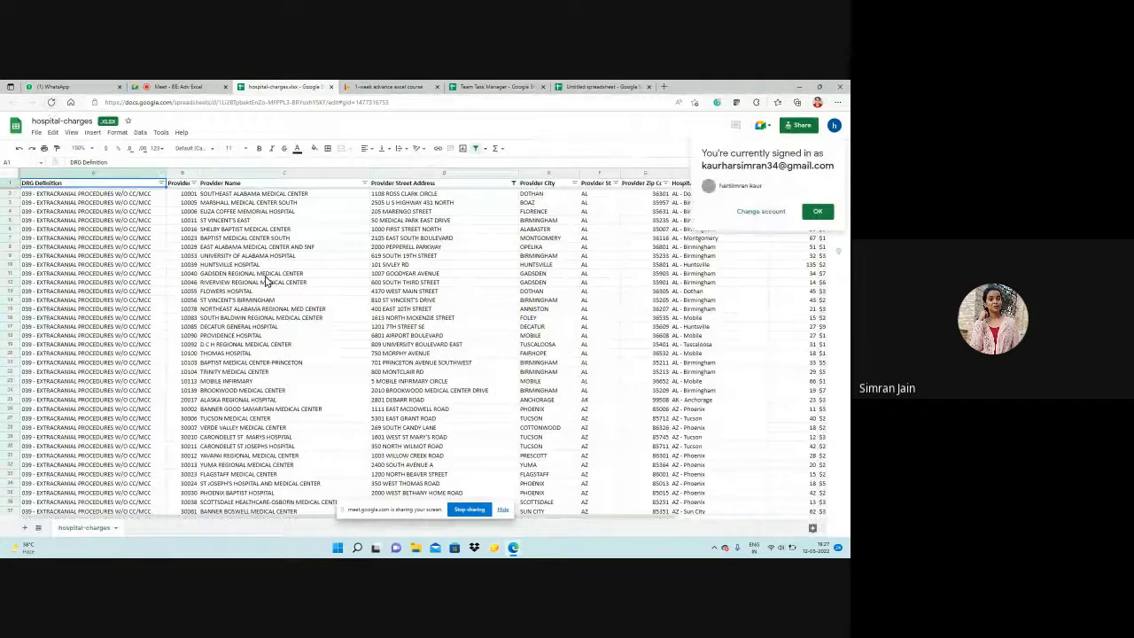
pyautogui.click(819, 212)
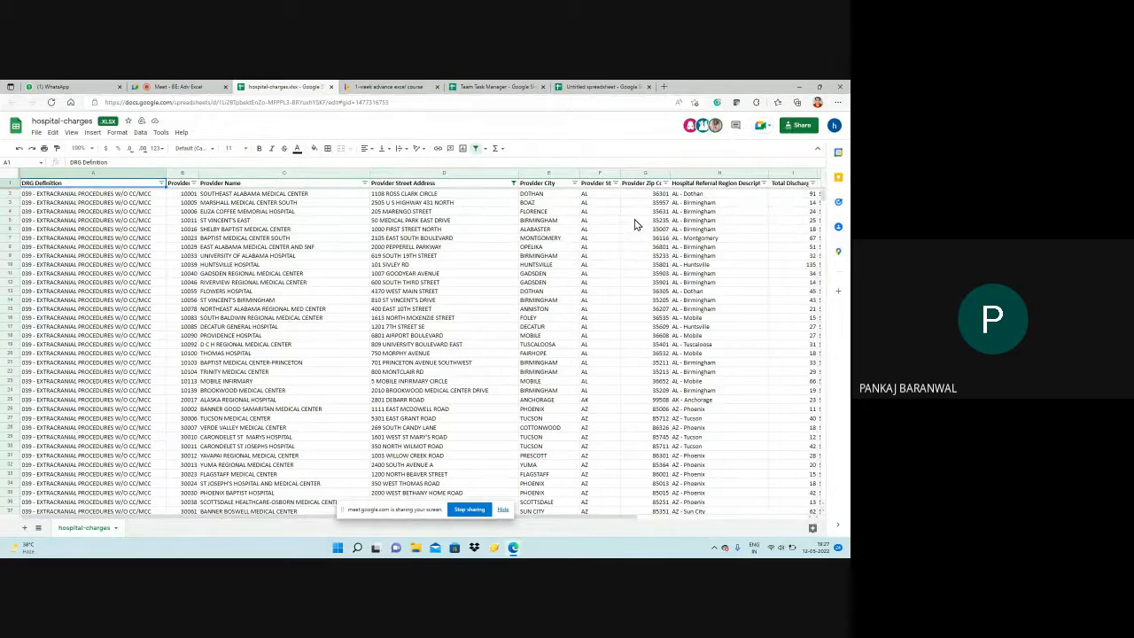
# Step: Sort the hospital-charges data by Average Total Payments using Sort Z → A
pyautogui.hscroll(5, 632, 222)
pyautogui.hscroll(-5, 635, 225)
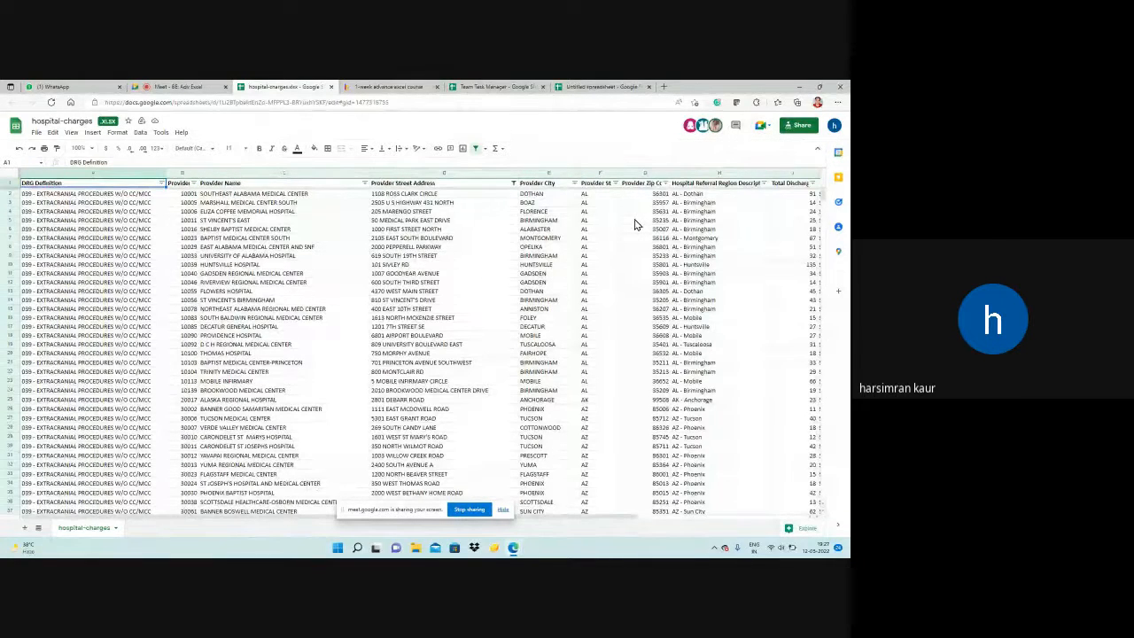
pyautogui.hscroll(5, 635, 225)
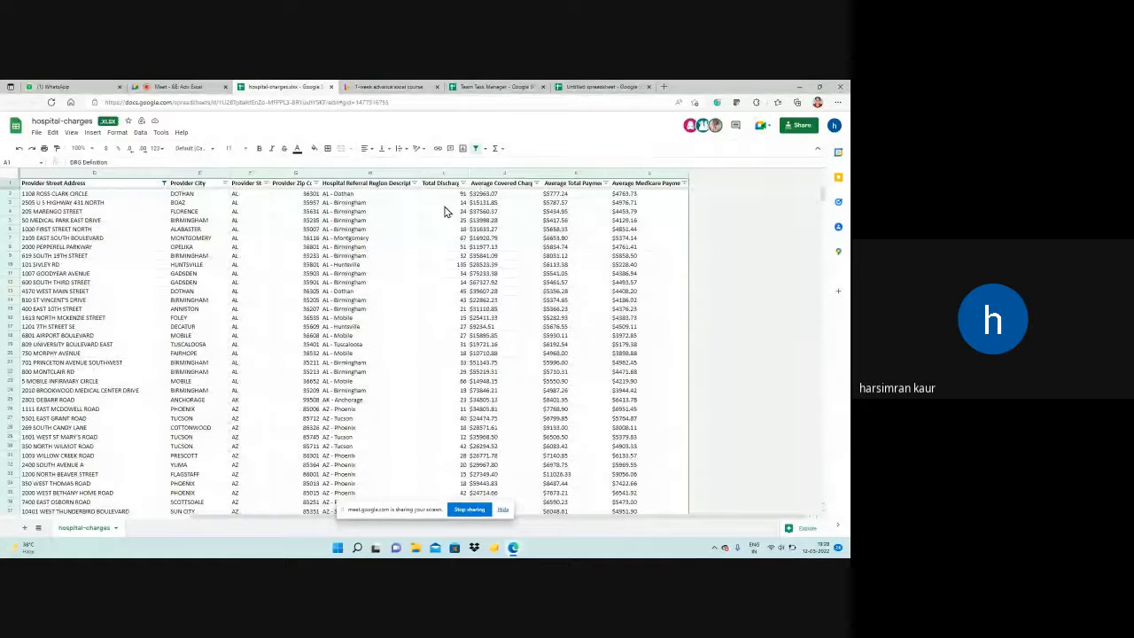
pyautogui.click(203, 196)
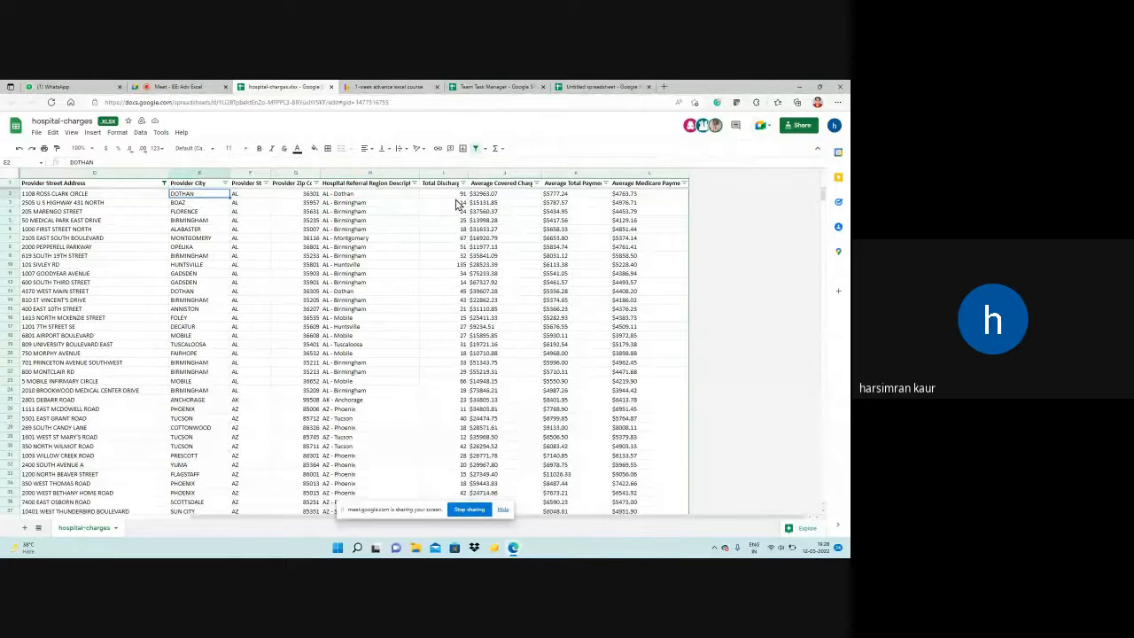
pyautogui.click(530, 194)
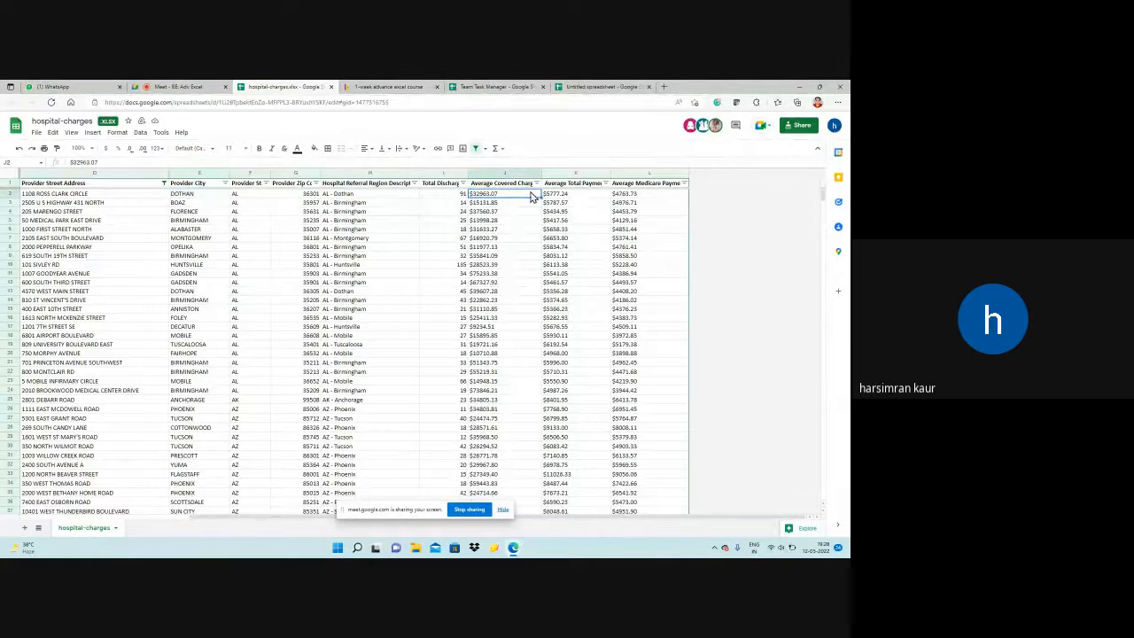
pyautogui.click(558, 199)
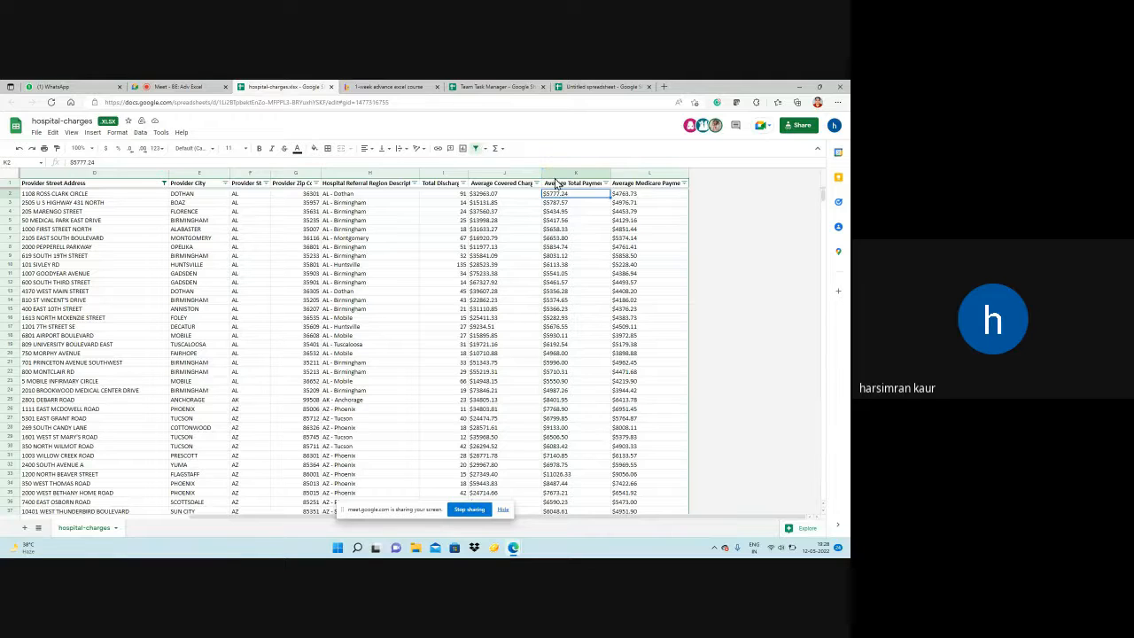
pyautogui.click(606, 183)
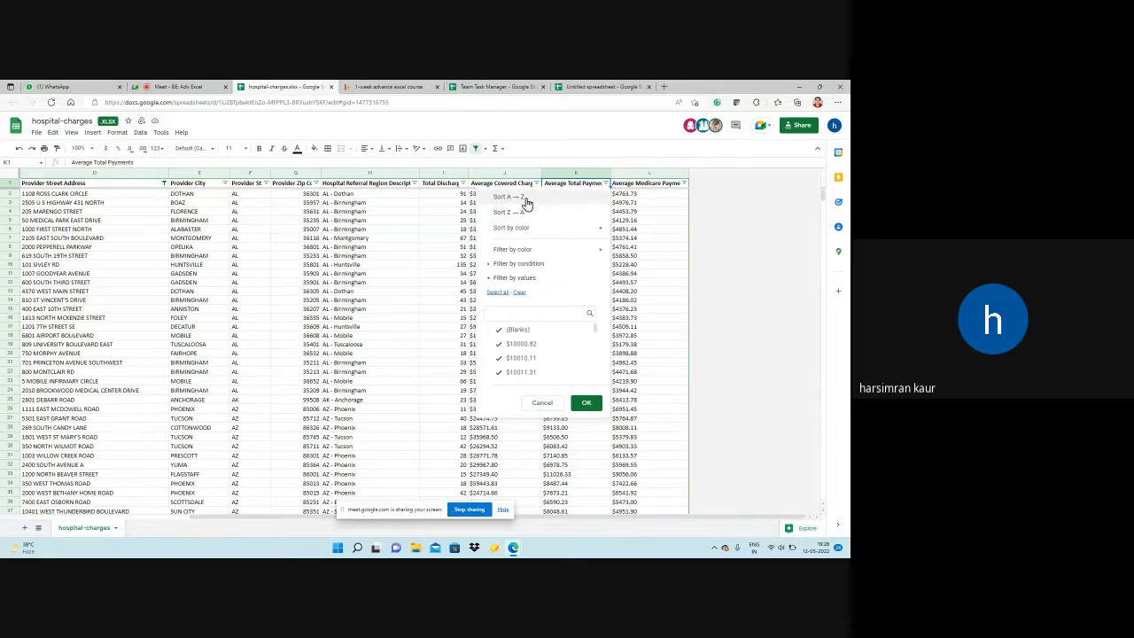
pyautogui.click(578, 212)
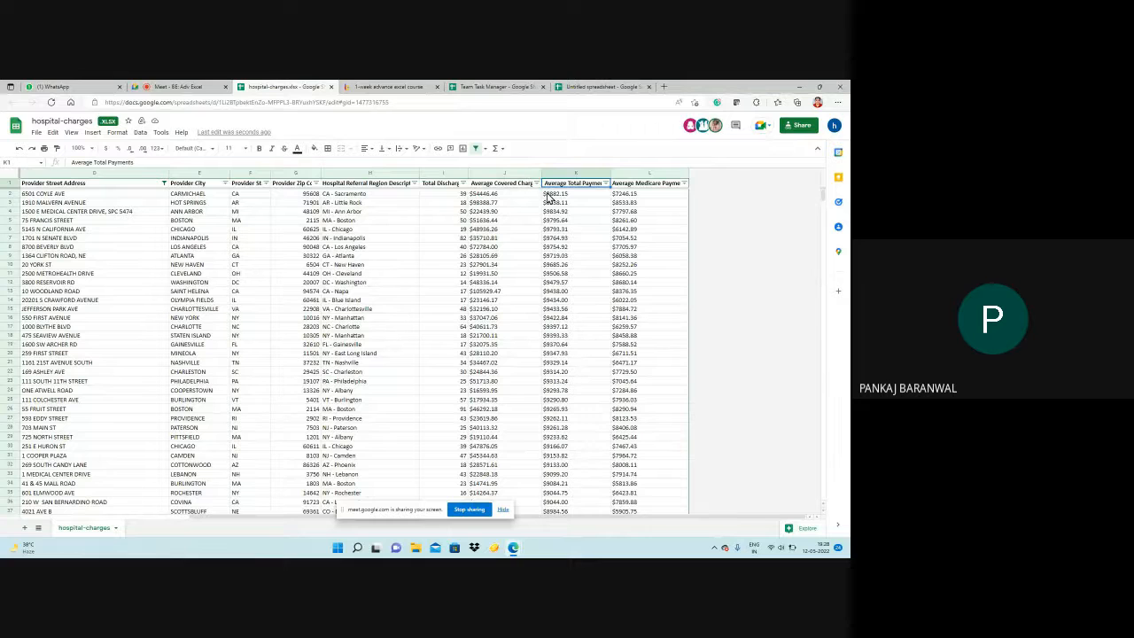
# Step: Try to order the hospital-charges rows from highest to lowest Average Covered Charges using Sort Z → A
pyautogui.click(502, 196)
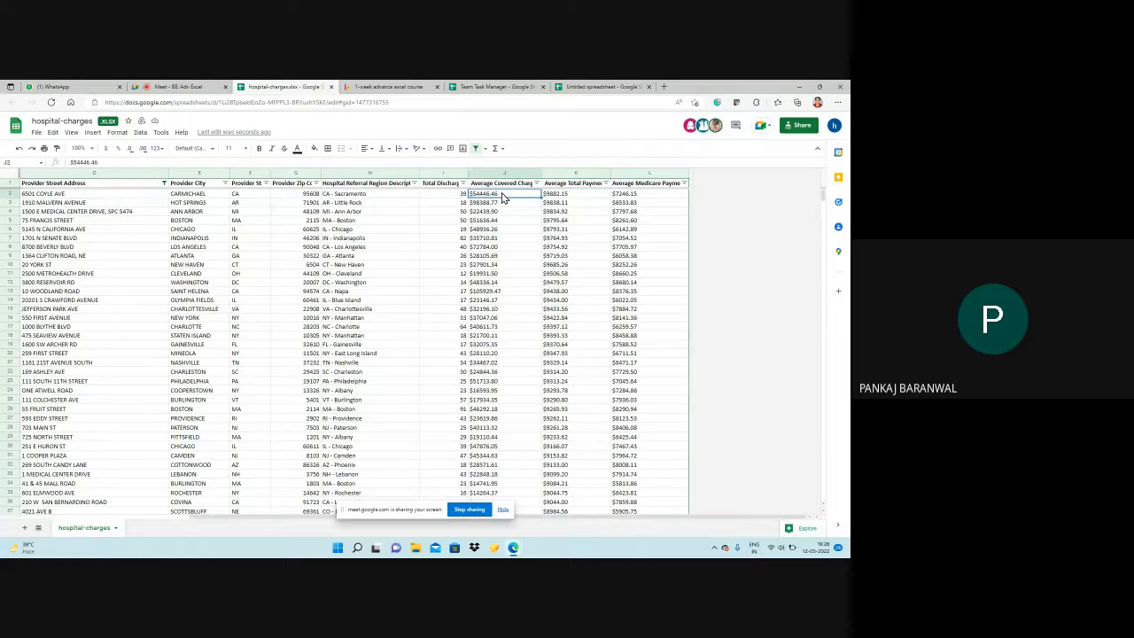
pyautogui.click(536, 184)
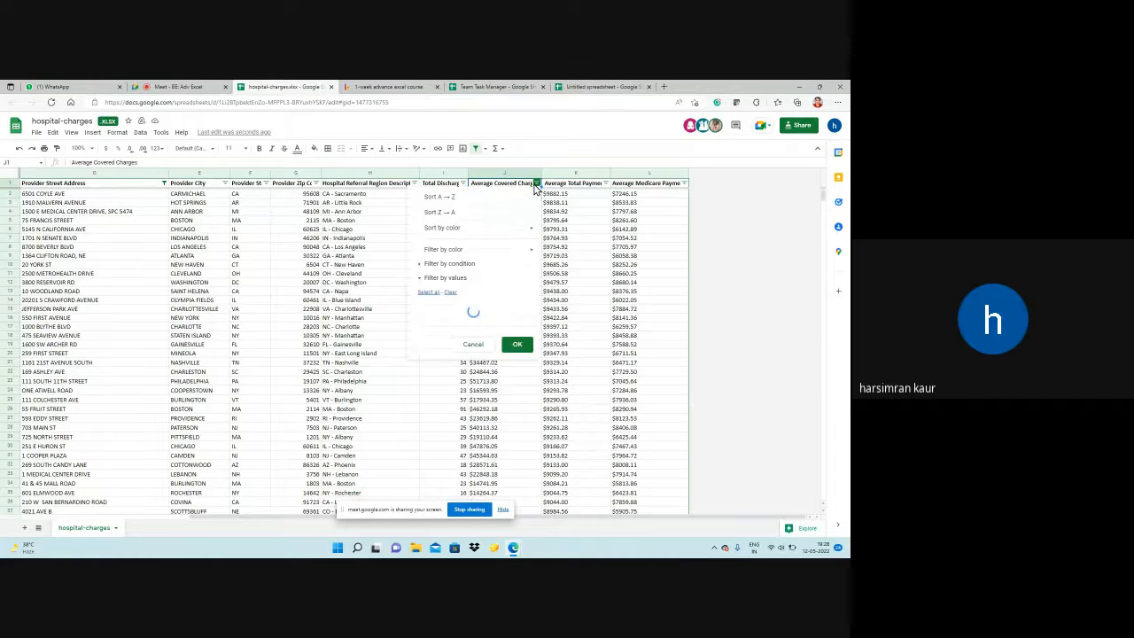
pyautogui.click(488, 214)
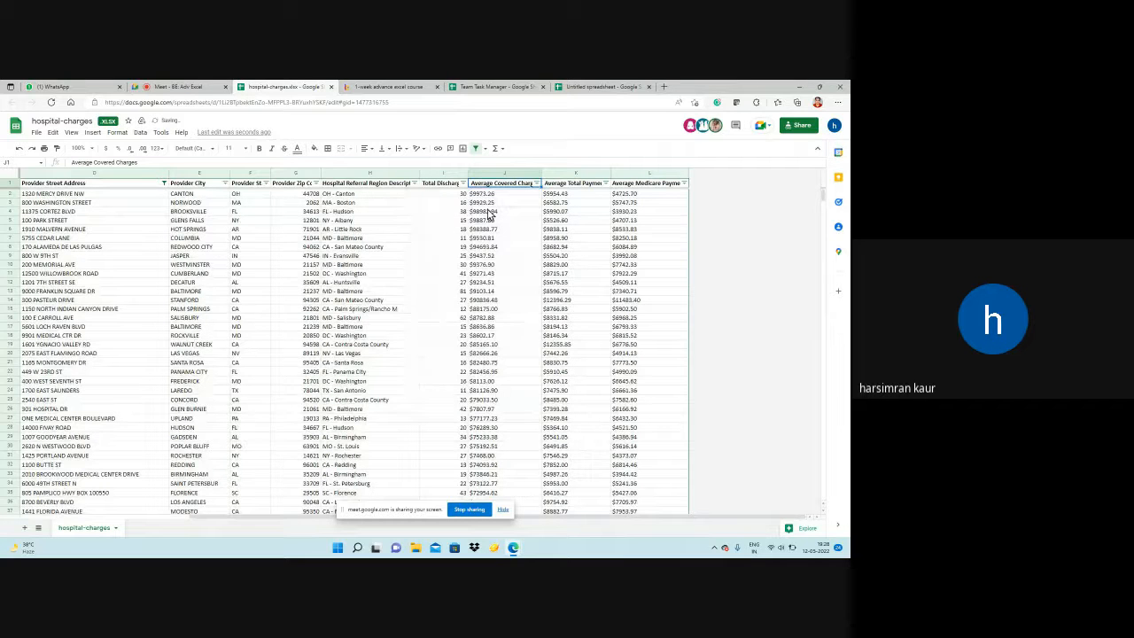
pyautogui.click(536, 183)
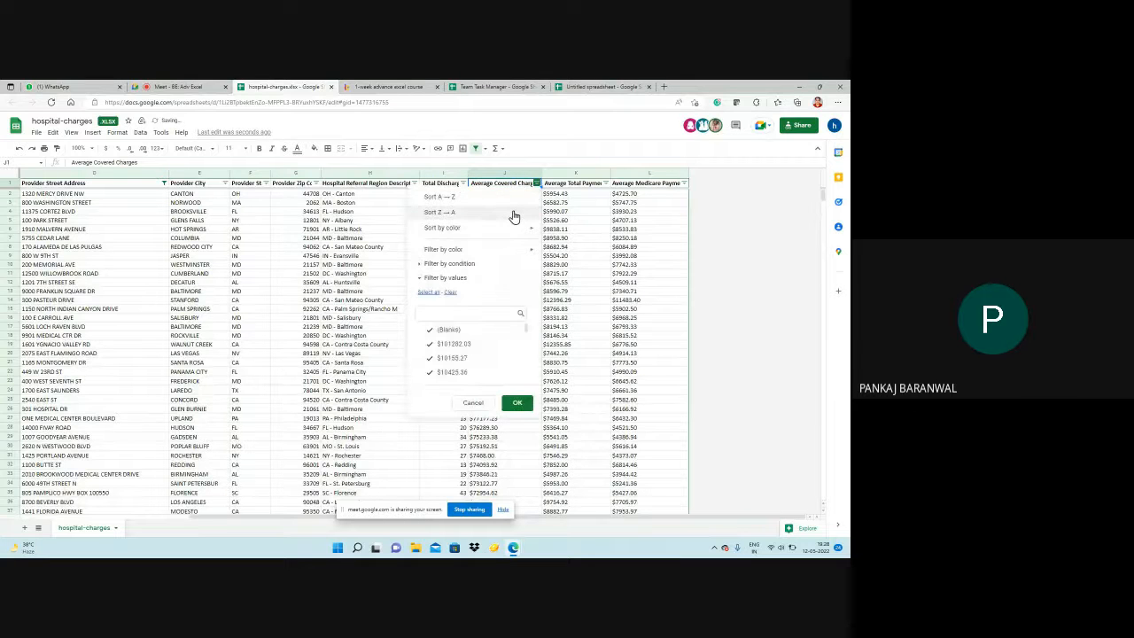
pyautogui.click(515, 214)
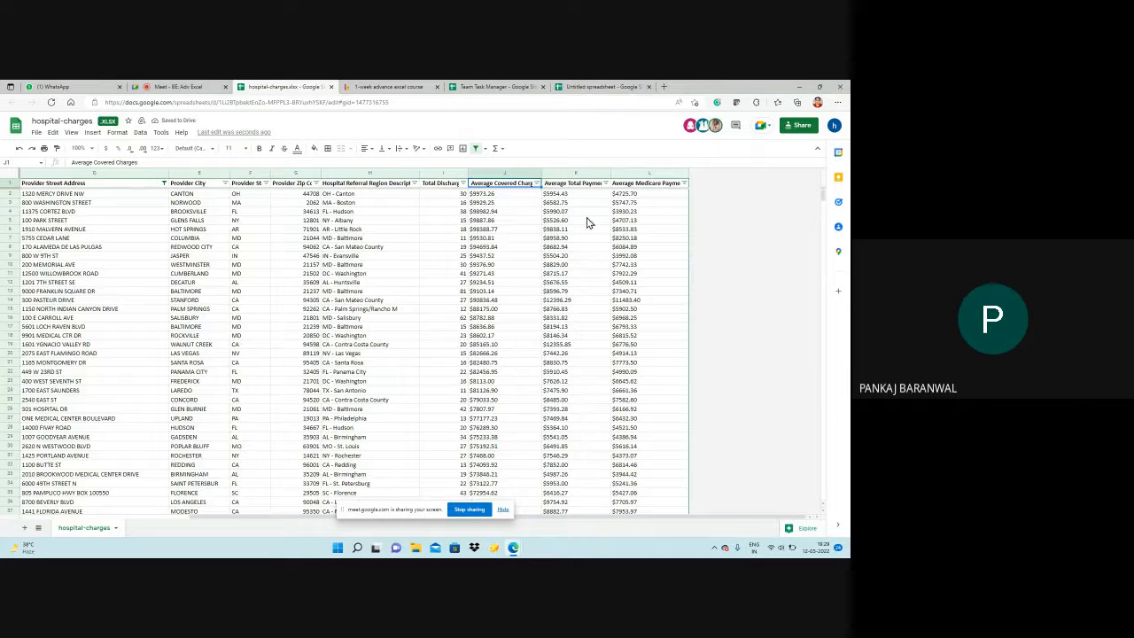
# Step: Remove every $ sign from the charge and payment values with Find and replace across all sheets, leaving the replacement empty
pyautogui.click(523, 173)
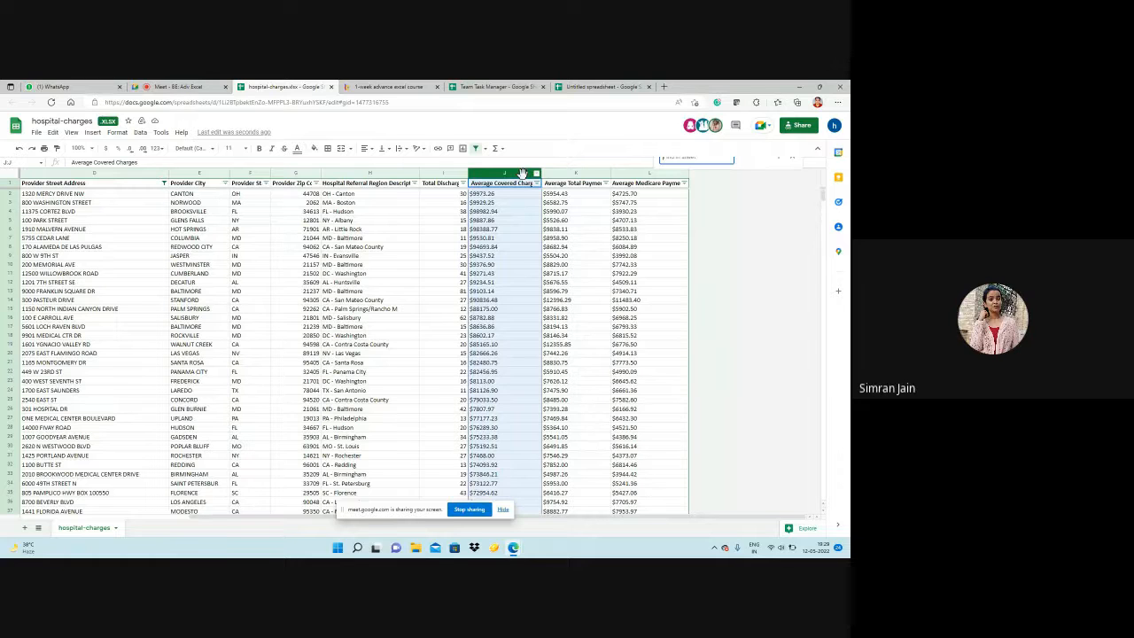
pyautogui.hotkey('ctrl', 'f')
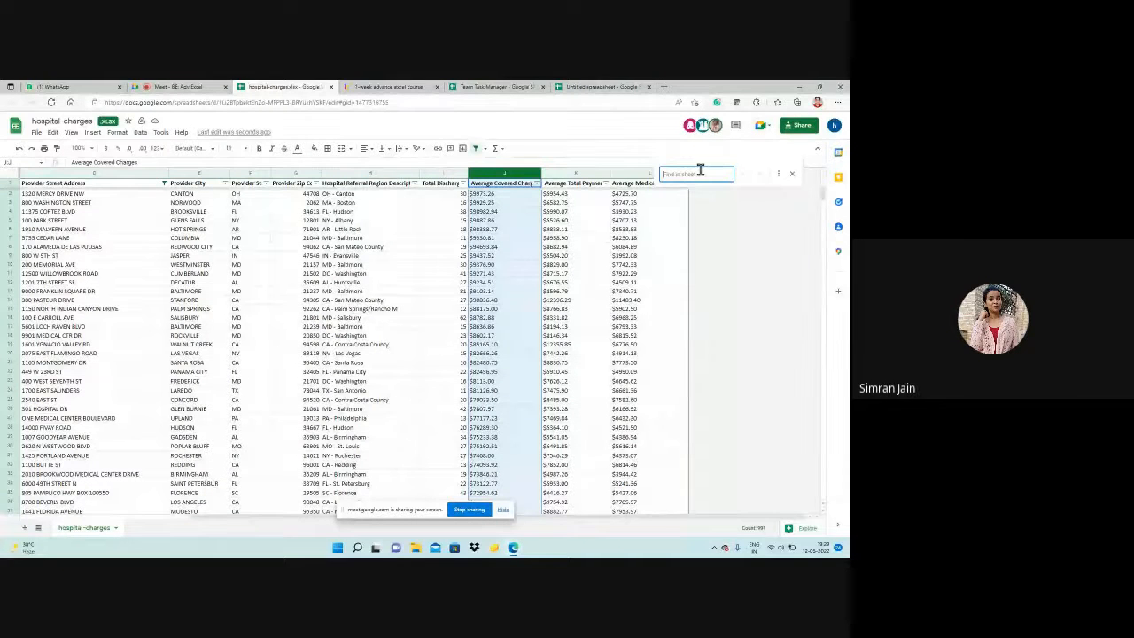
pyautogui.write('$')
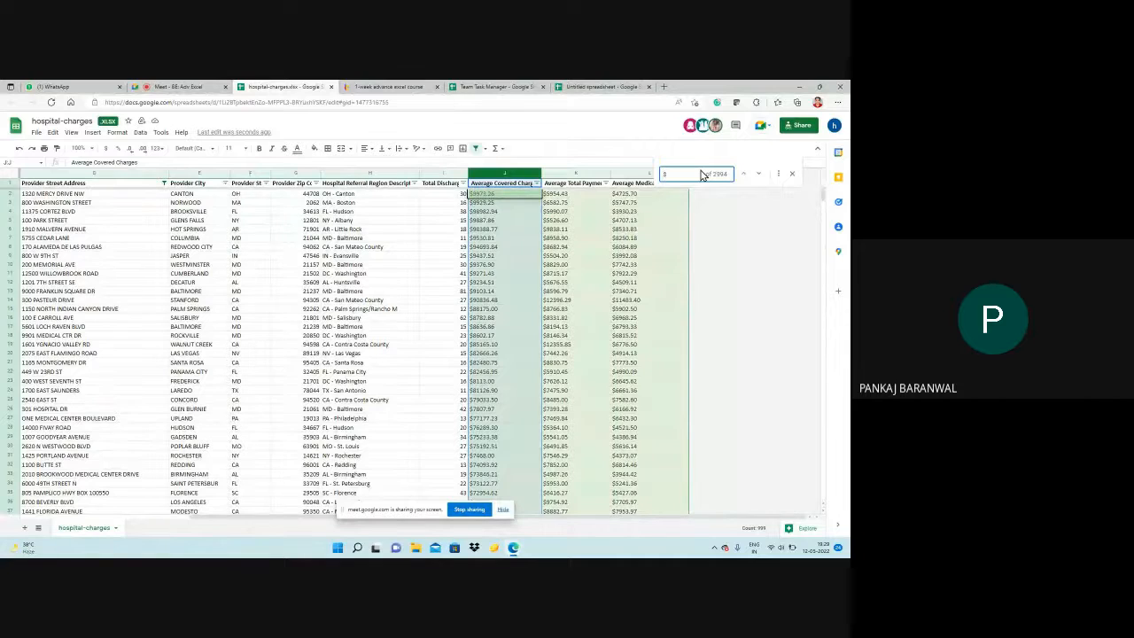
pyautogui.write('8')
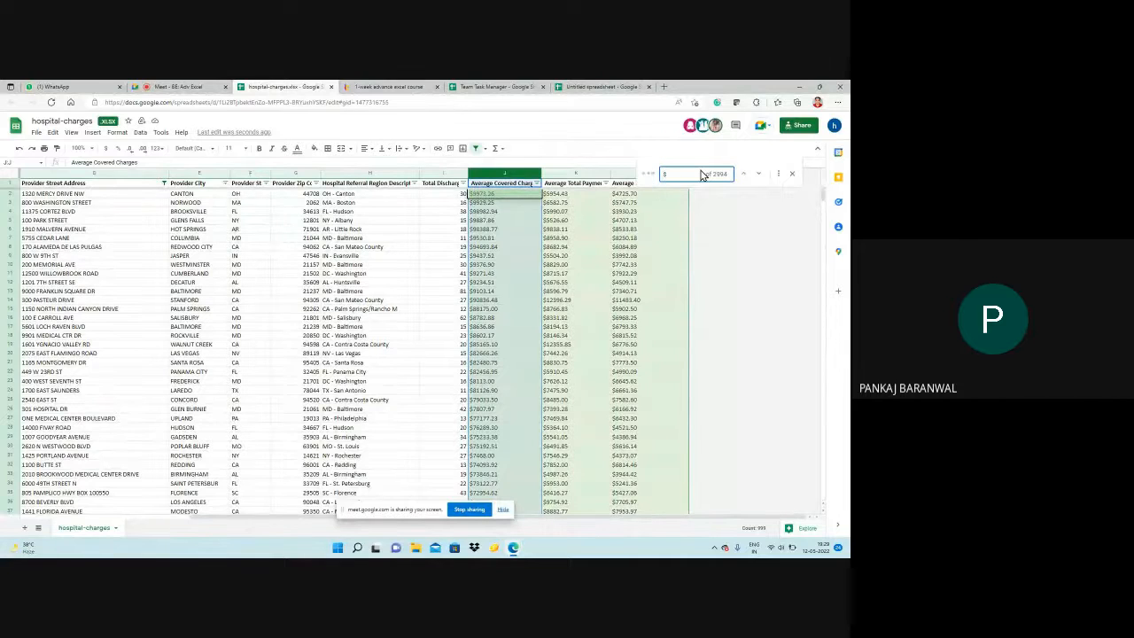
pyautogui.click(778, 175)
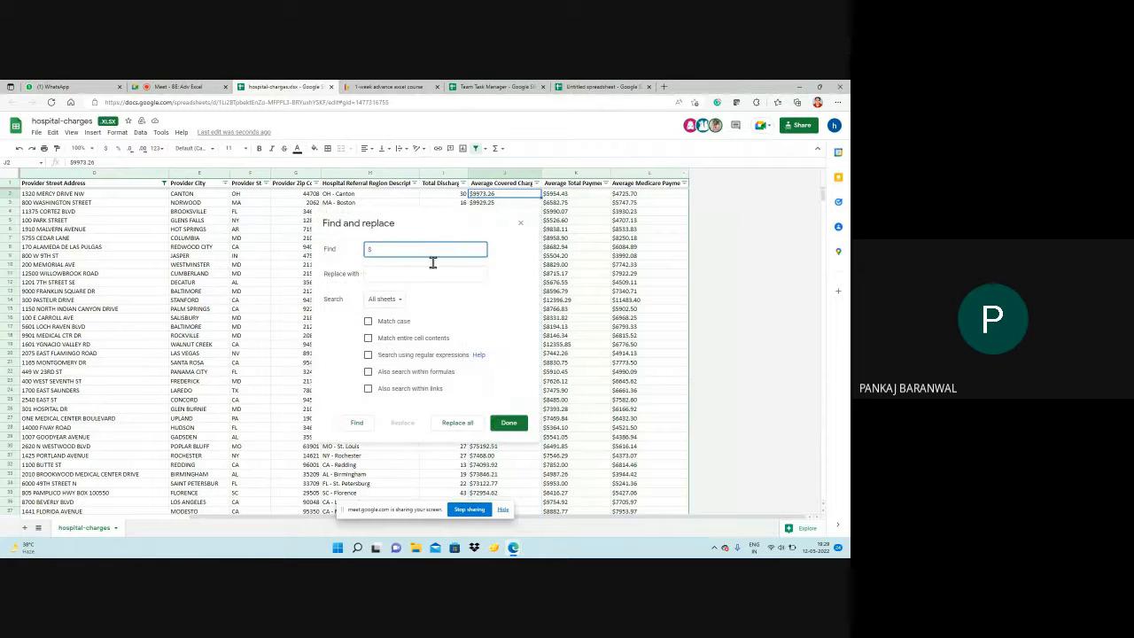
pyautogui.click(456, 422)
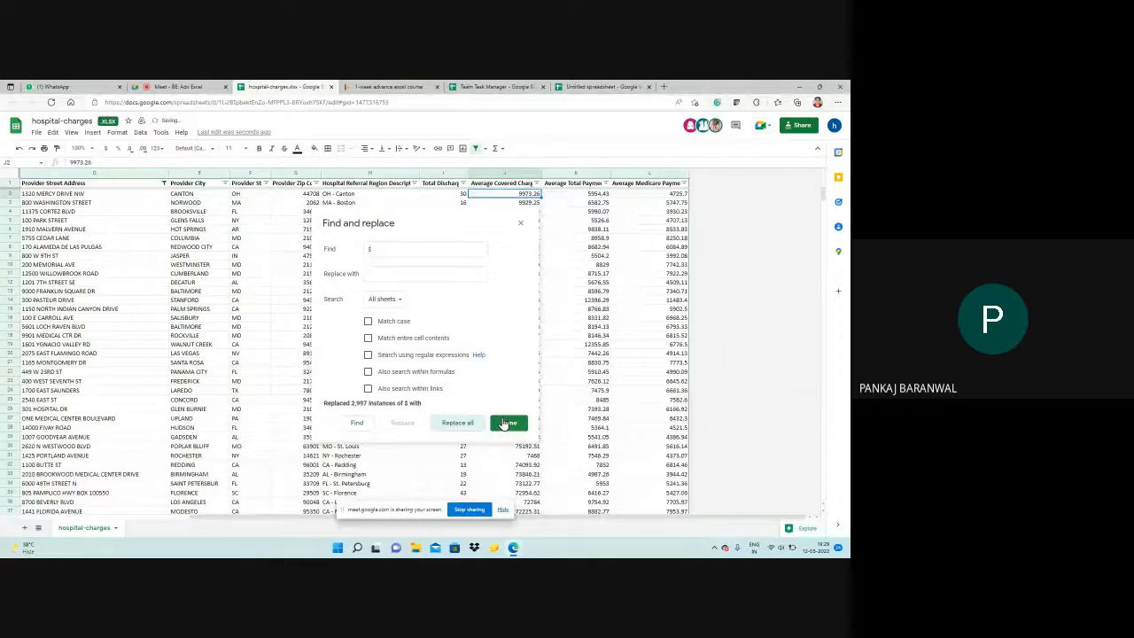
pyautogui.click(509, 423)
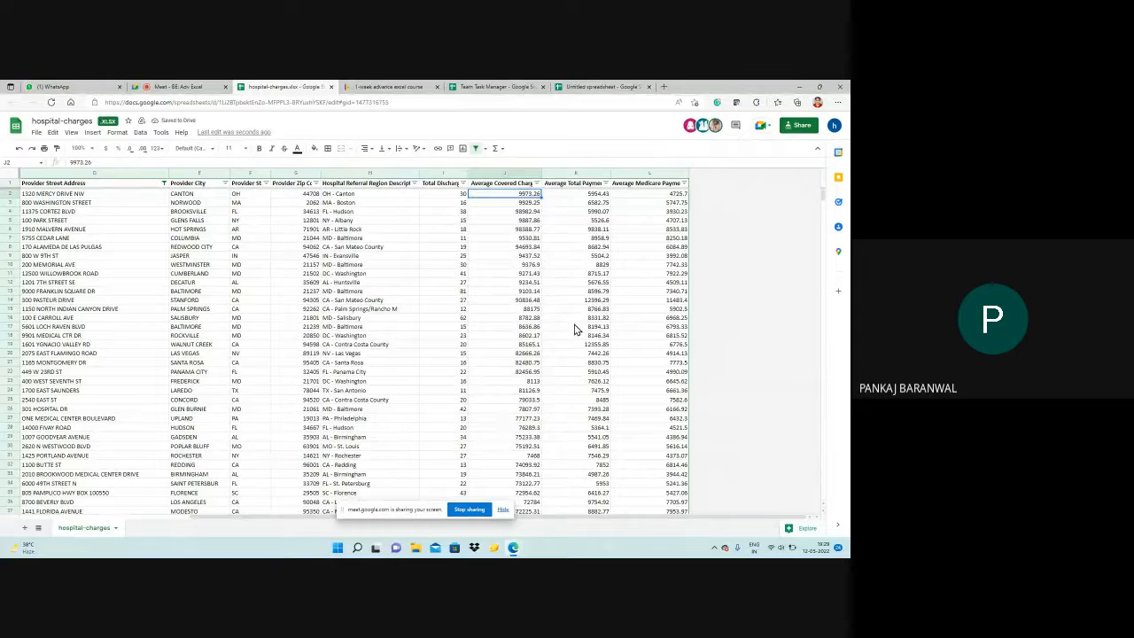
# Step: Sort the hospital-charges data by the numeric Average Covered Charges using Sort Z → A
pyautogui.click(537, 183)
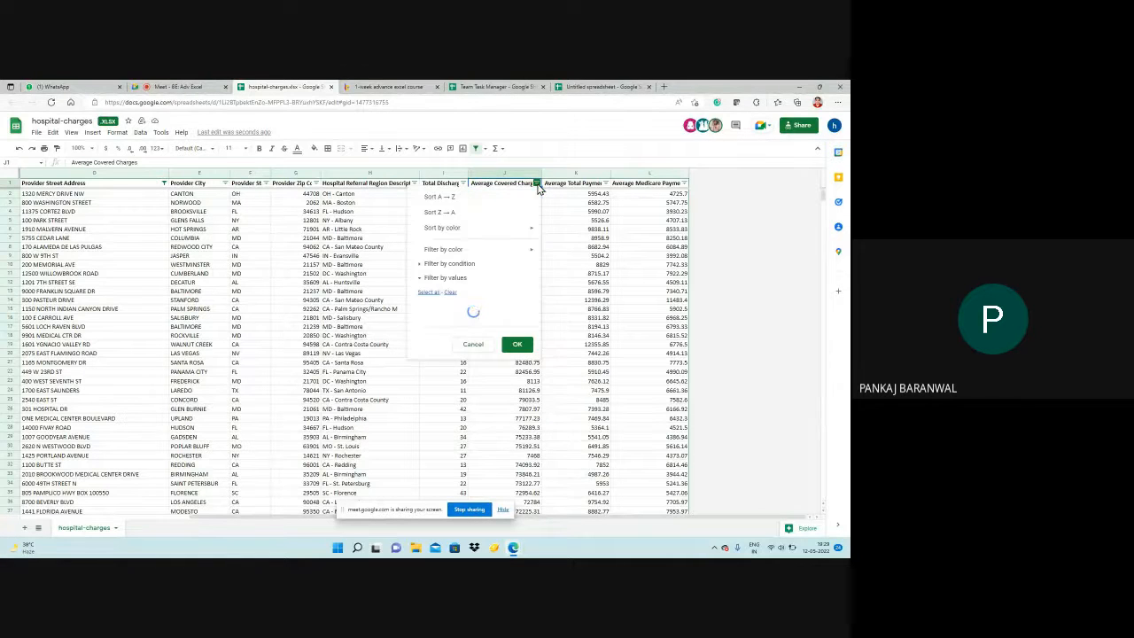
pyautogui.click(484, 213)
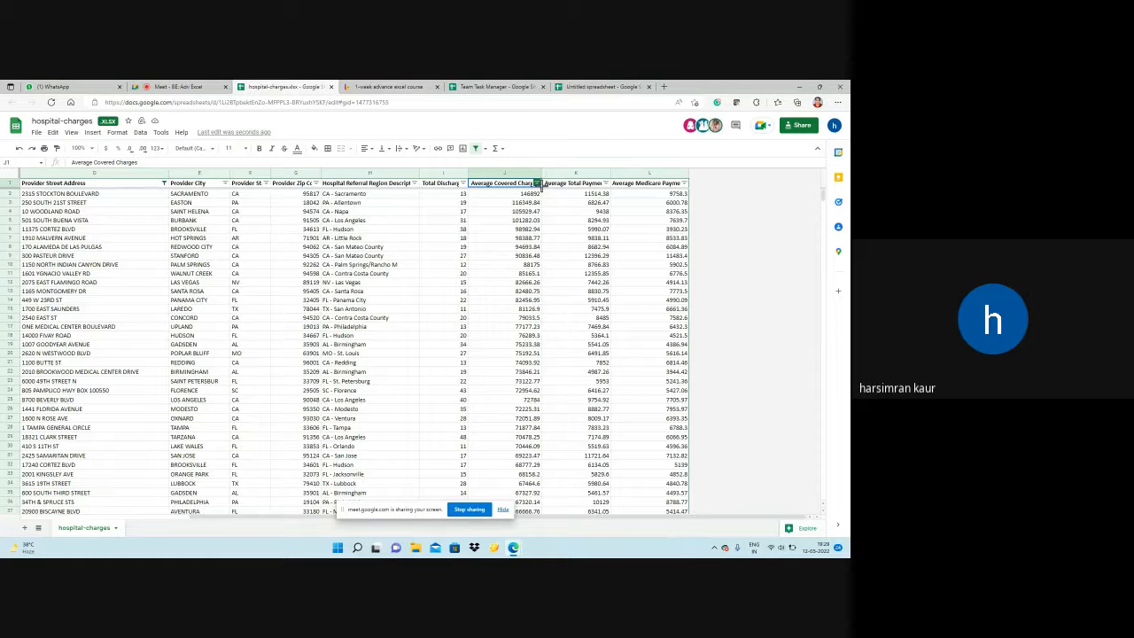
# Step: Sort the hospital-charges rows by Provider State, followed by Provider City, using Sort A → Z for both
pyautogui.click(213, 197)
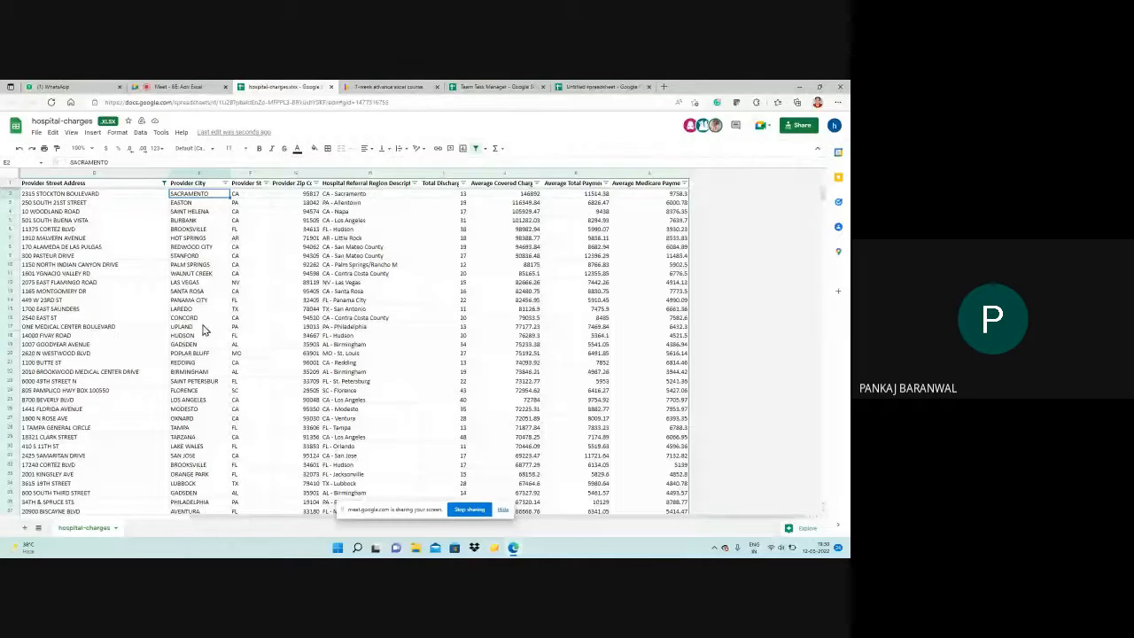
pyautogui.click(265, 183)
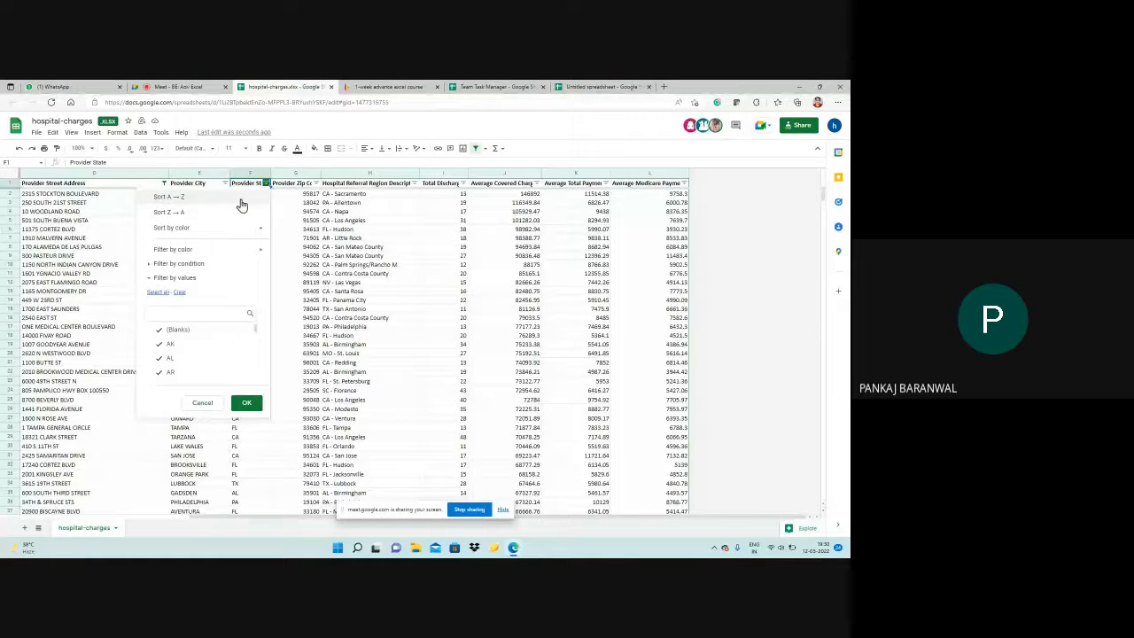
pyautogui.click(241, 203)
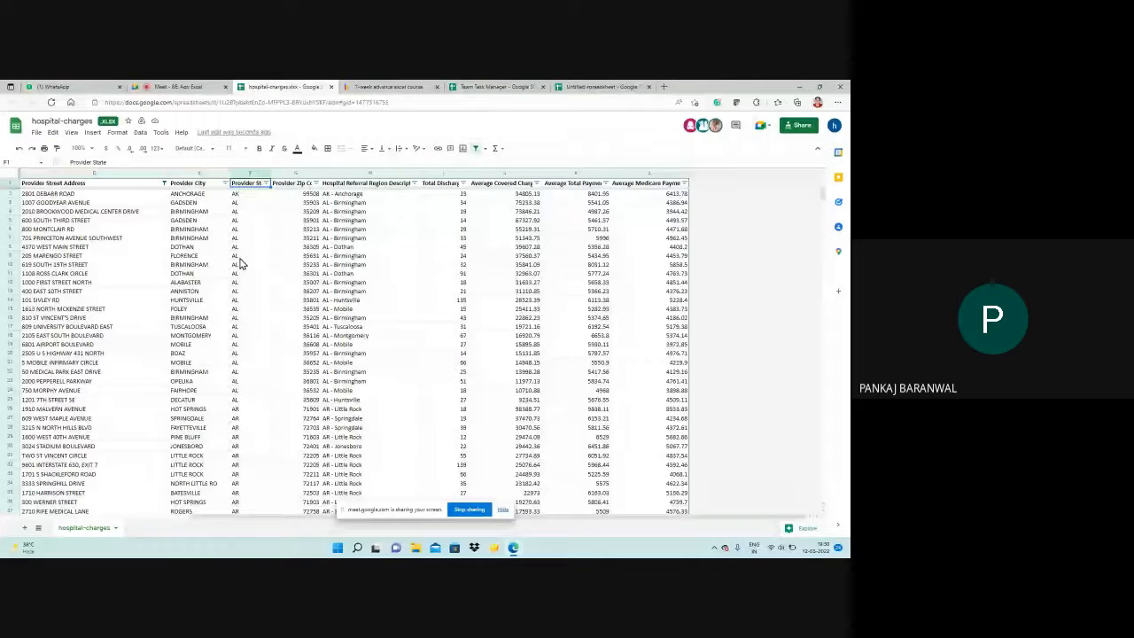
pyautogui.click(225, 183)
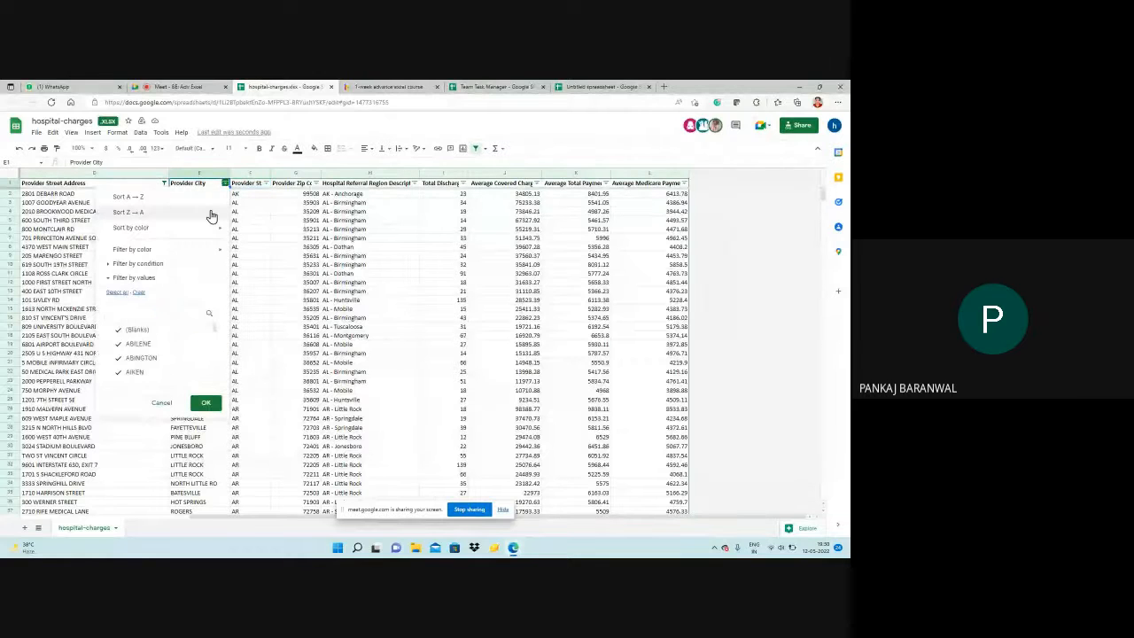
pyautogui.click(212, 209)
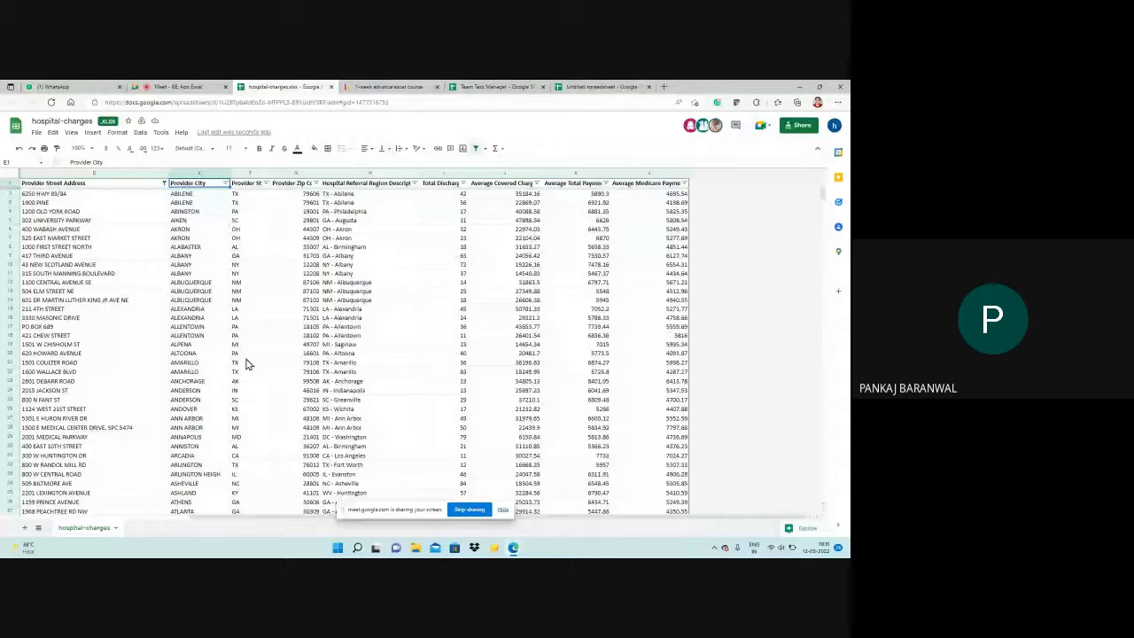
# Step: End the participant's screen share, hide the host's screen-sharing notice and unmute the host's microphone in Google Meet
pyautogui.click(469, 512)
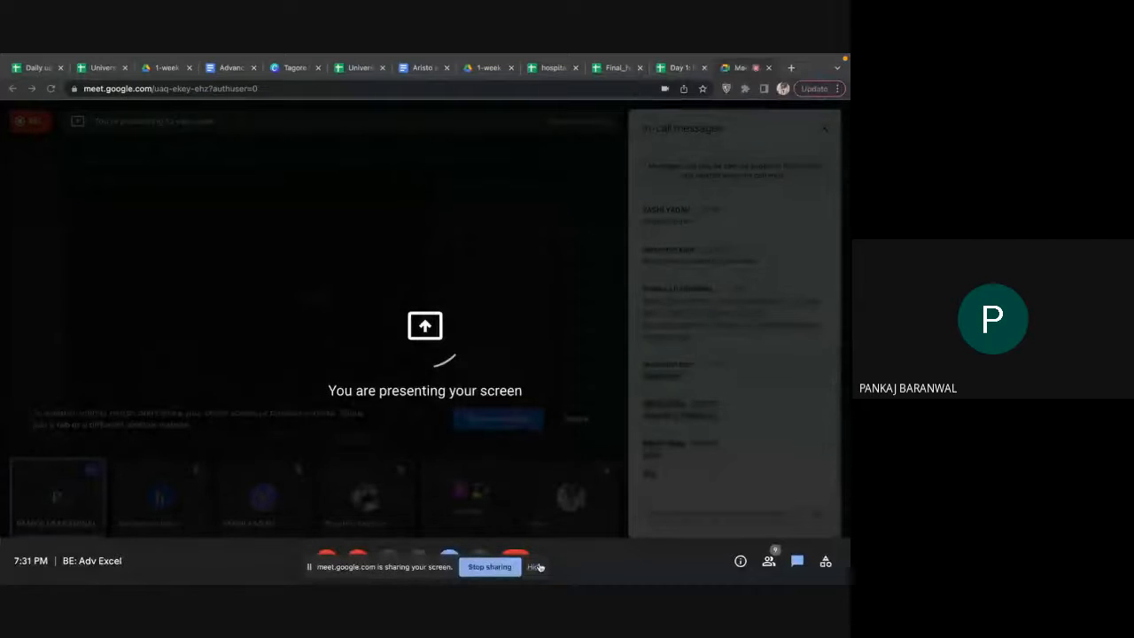
pyautogui.click(536, 567)
pyautogui.click(326, 562)
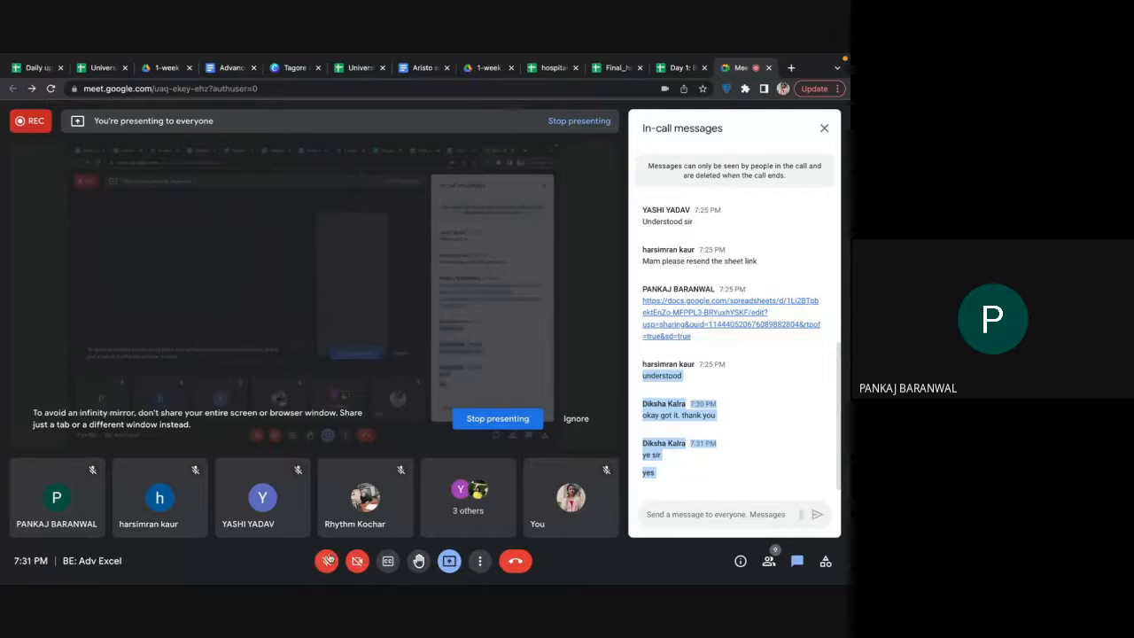
pyautogui.hotkey('ctrl', 'd')
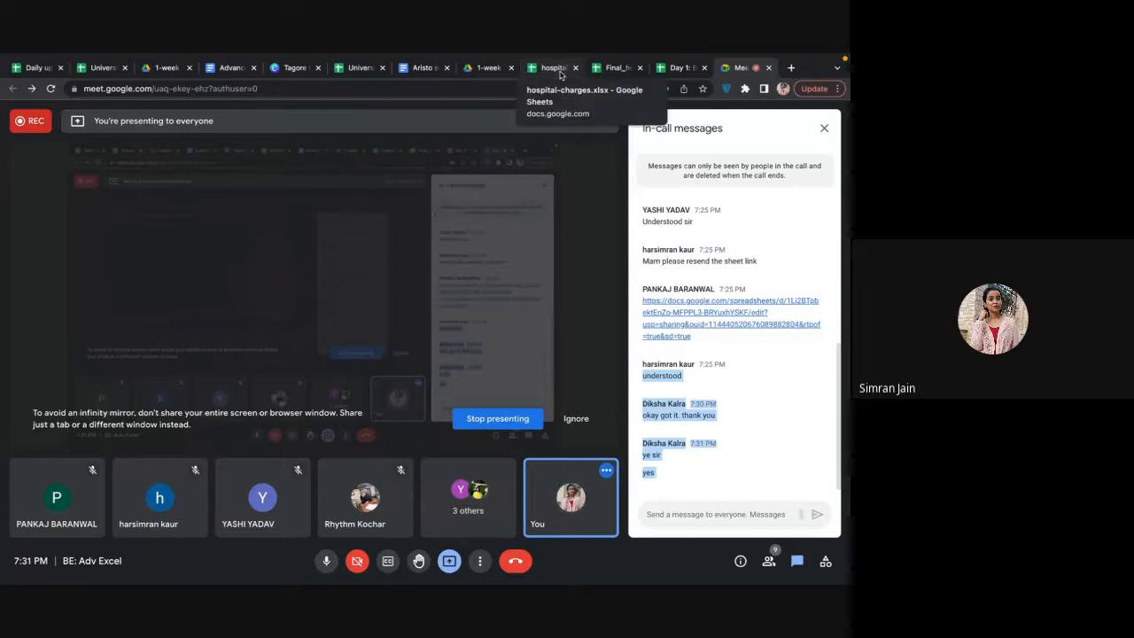
# Step: Switch to the Final_hospital-charges spreadsheet and review the Day 2 questions on What will you study? and the Day 1: Basics sheet
pyautogui.click(610, 68)
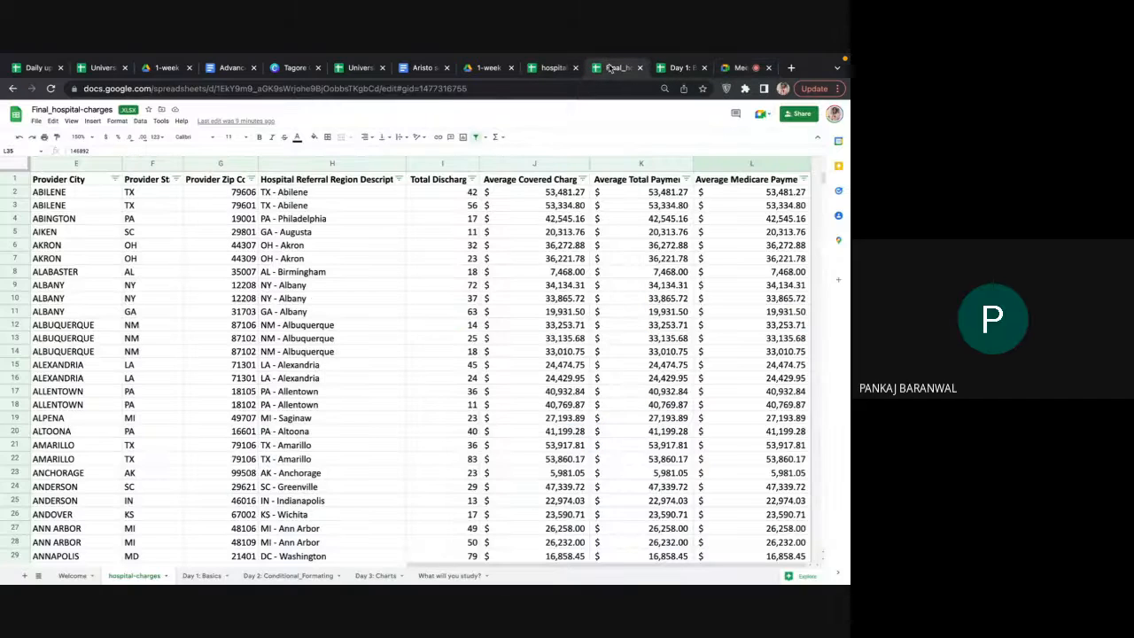
pyautogui.click(424, 576)
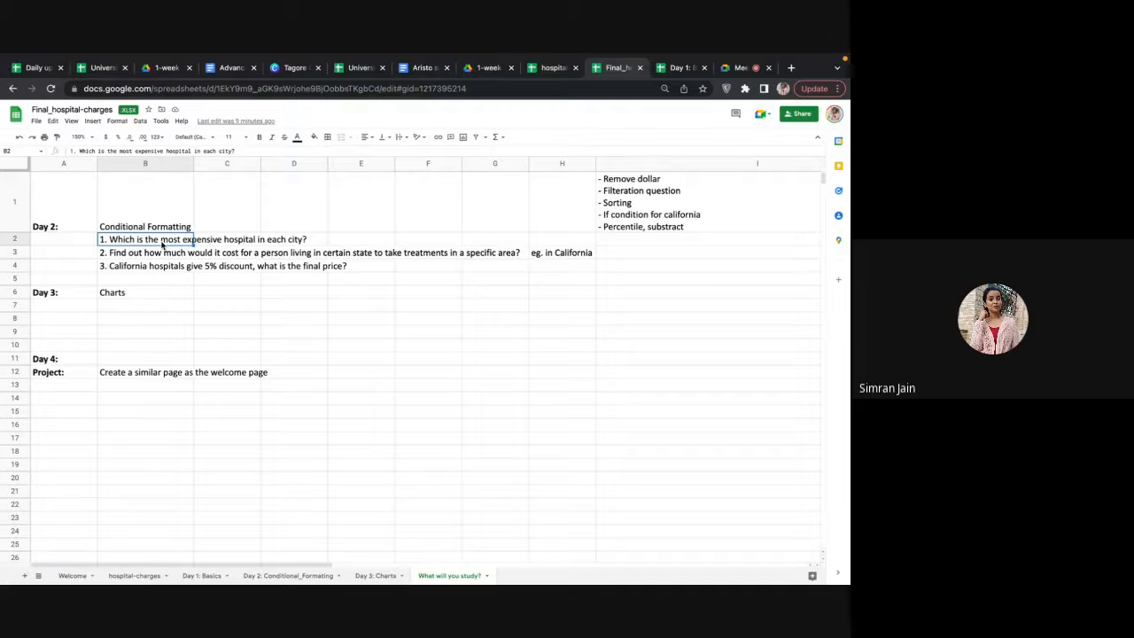
pyautogui.click(199, 576)
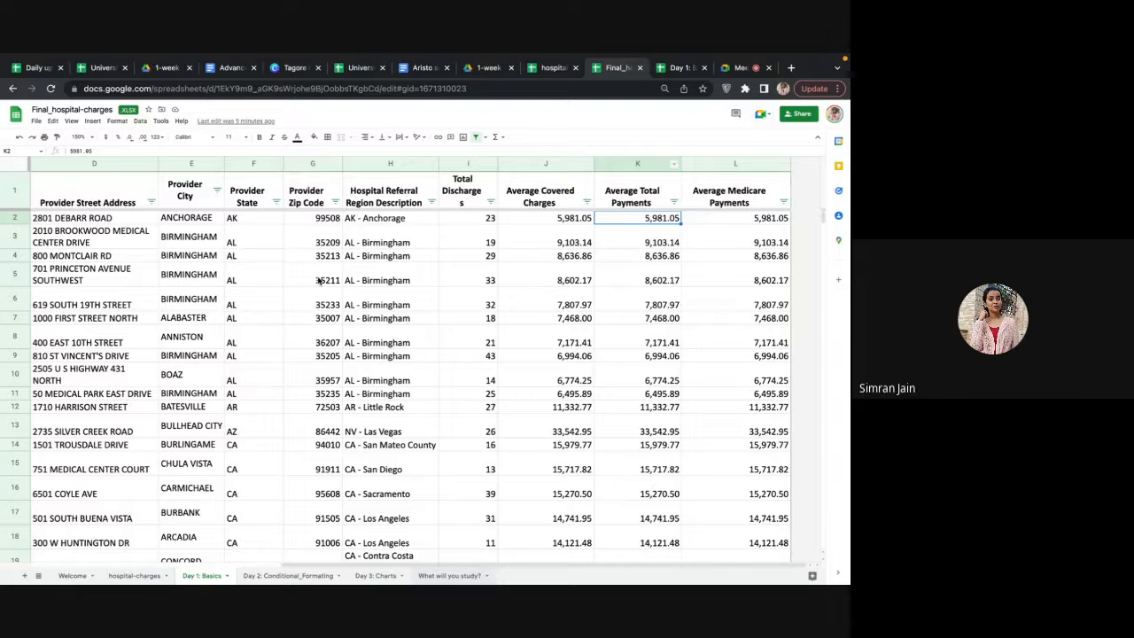
# Step: Examine the Abilene, Abington and Aiken rows on the hospital-charges sheet, matching hospital names and cities with their payments
pyautogui.click(143, 576)
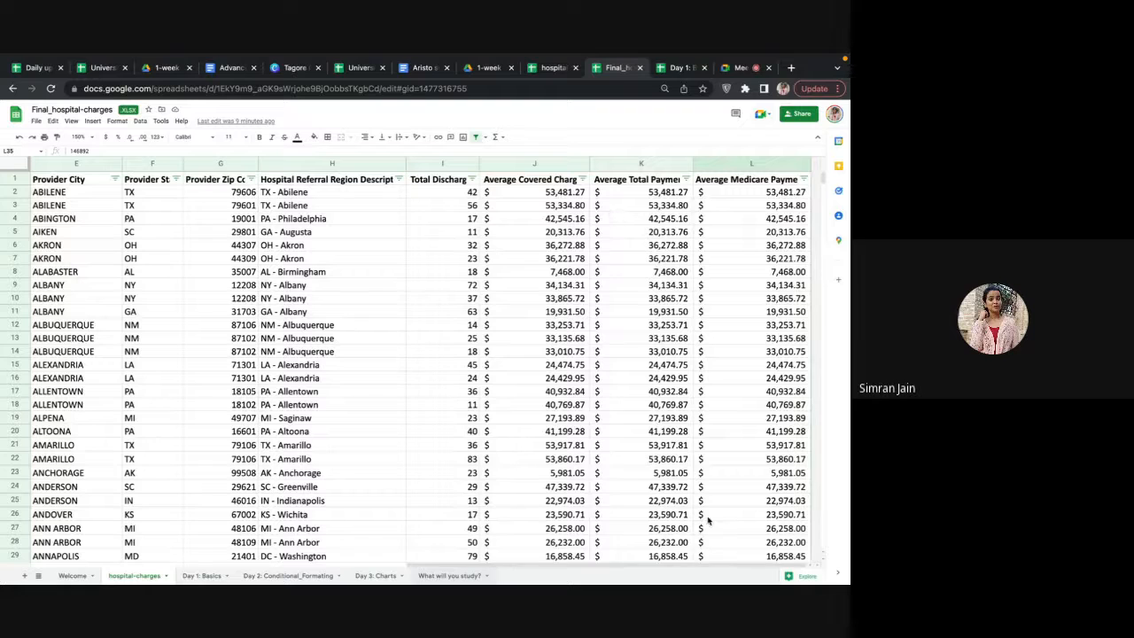
pyautogui.click(362, 194)
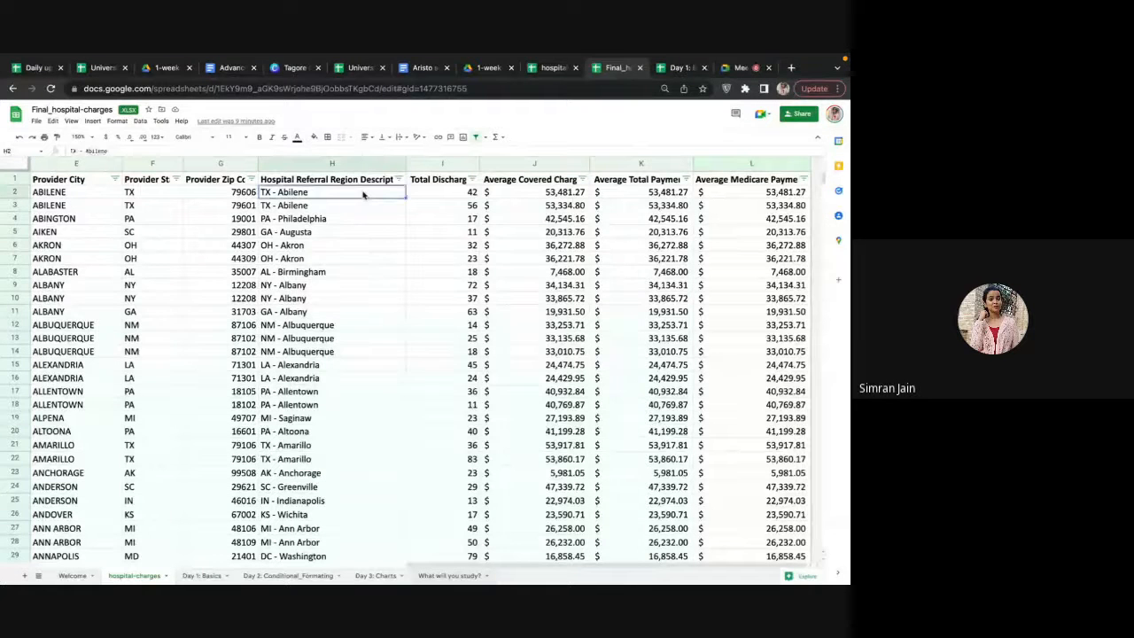
pyautogui.click(680, 193)
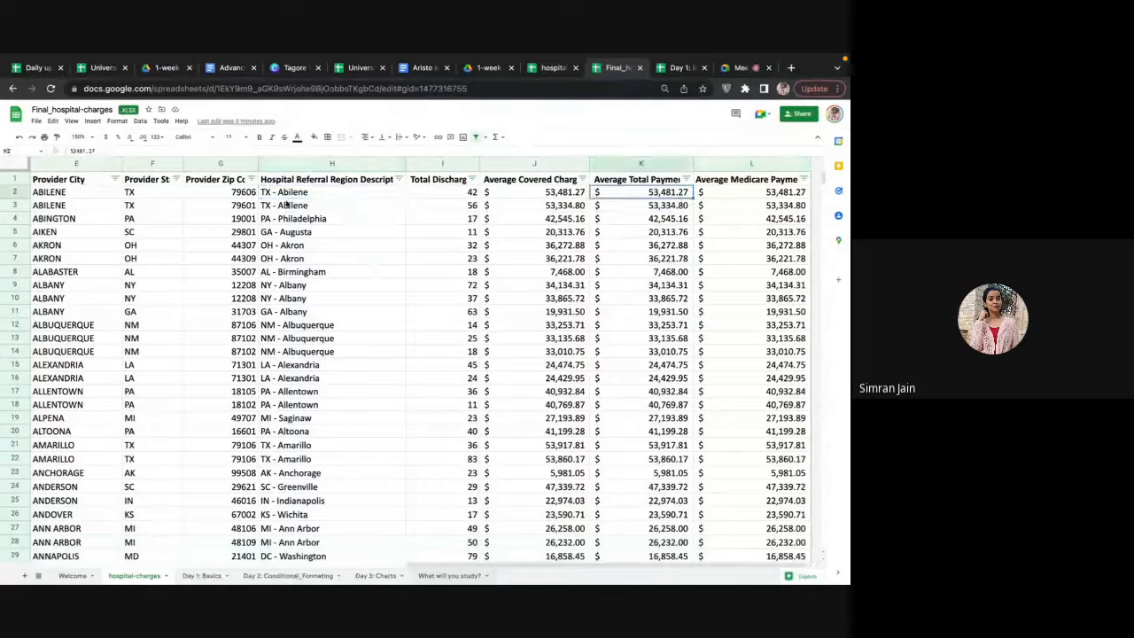
pyautogui.hscroll(-5, 151, 198)
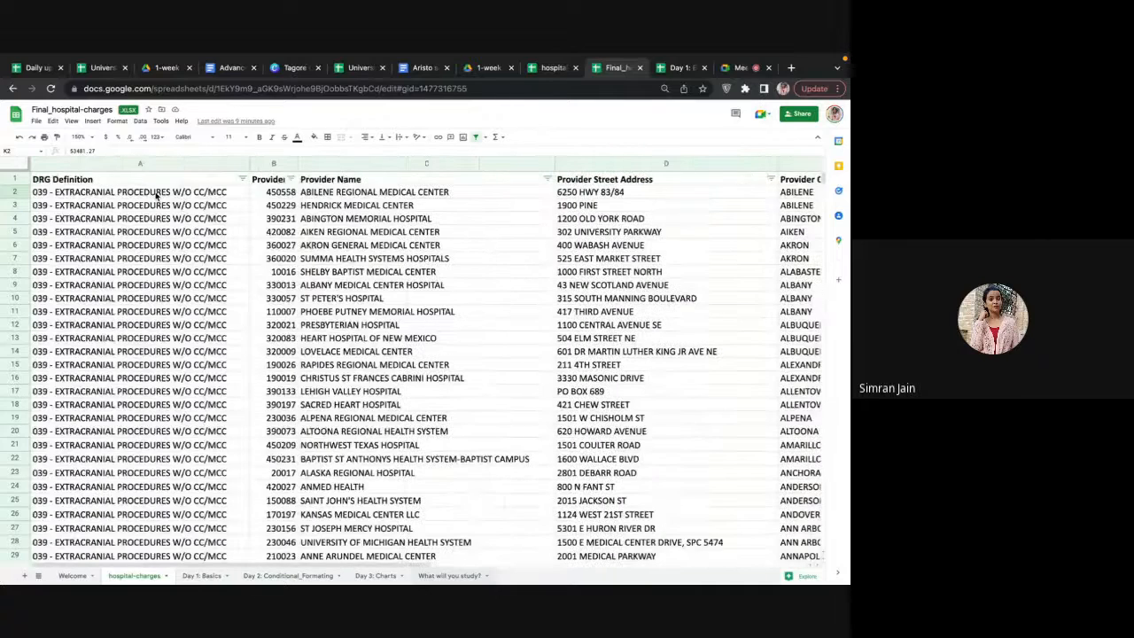
pyautogui.click(382, 197)
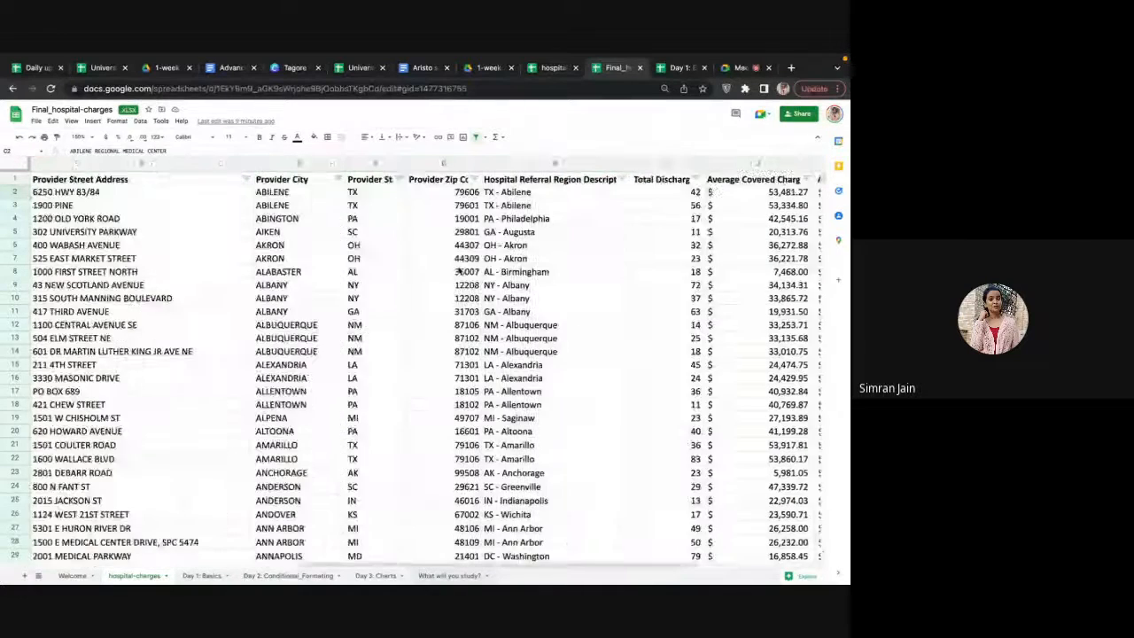
pyautogui.hscroll(5, 459, 270)
pyautogui.click(326, 220)
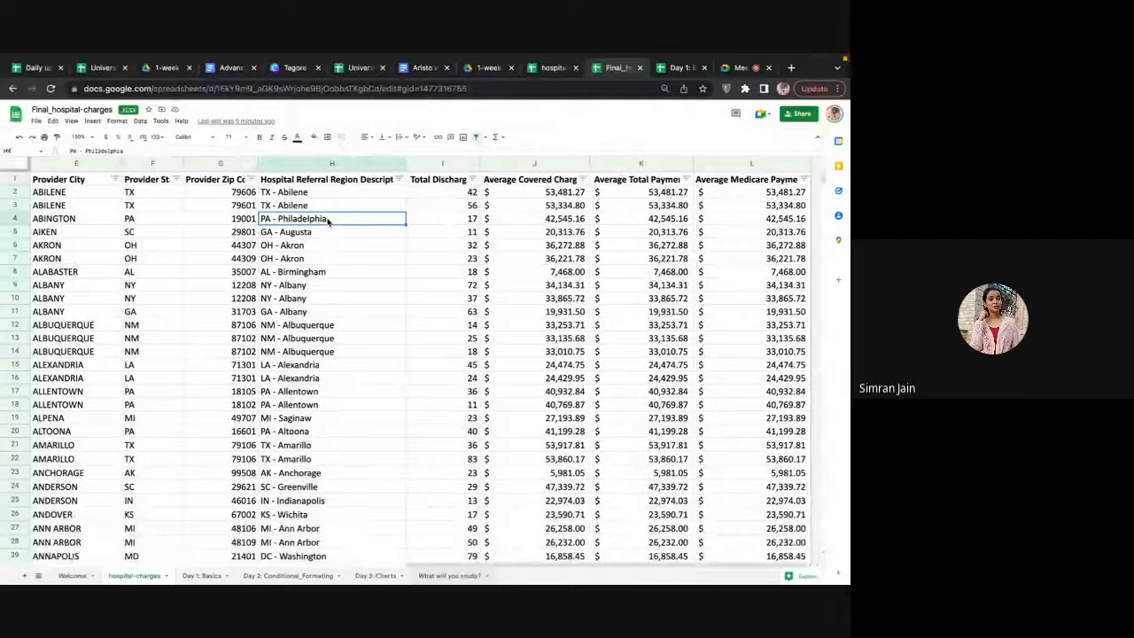
pyautogui.hscroll(-5, 328, 221)
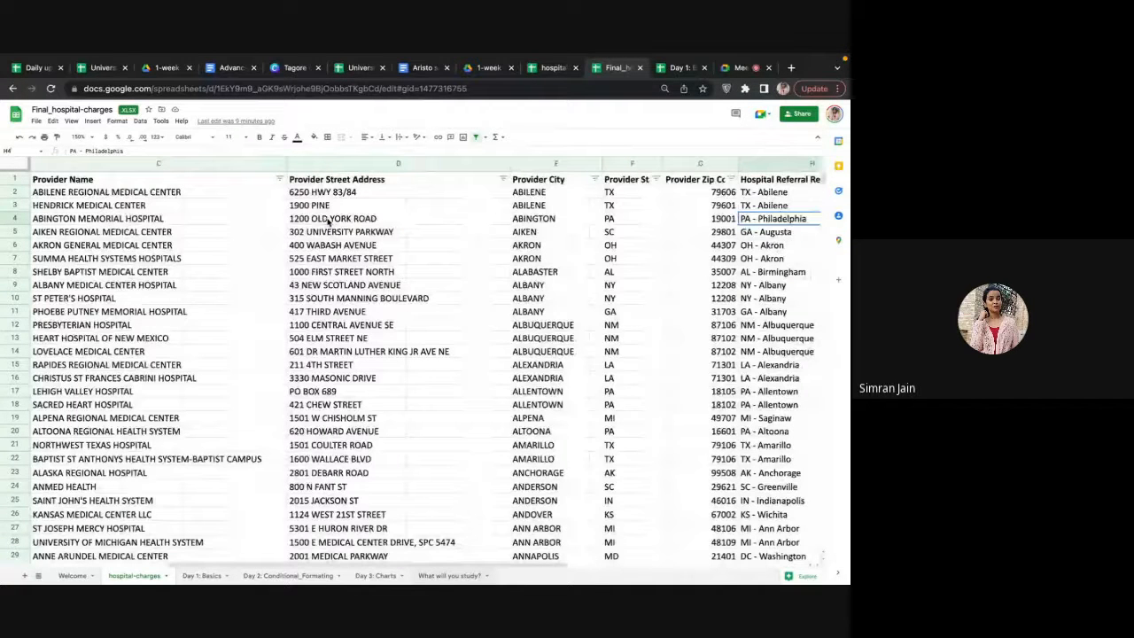
pyautogui.click(173, 226)
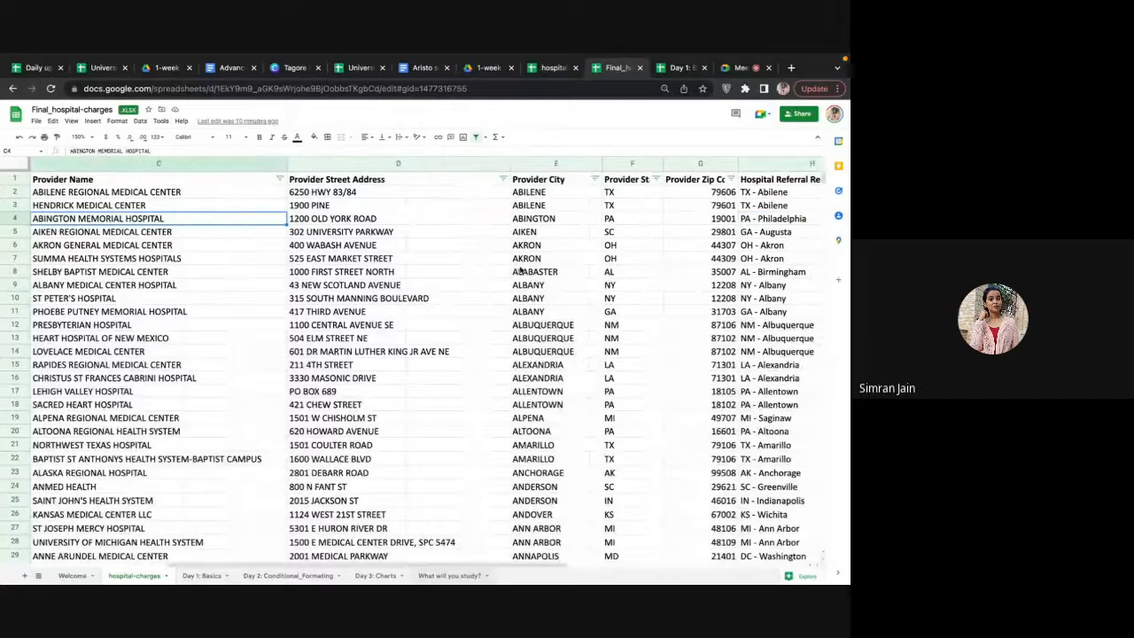
pyautogui.click(544, 236)
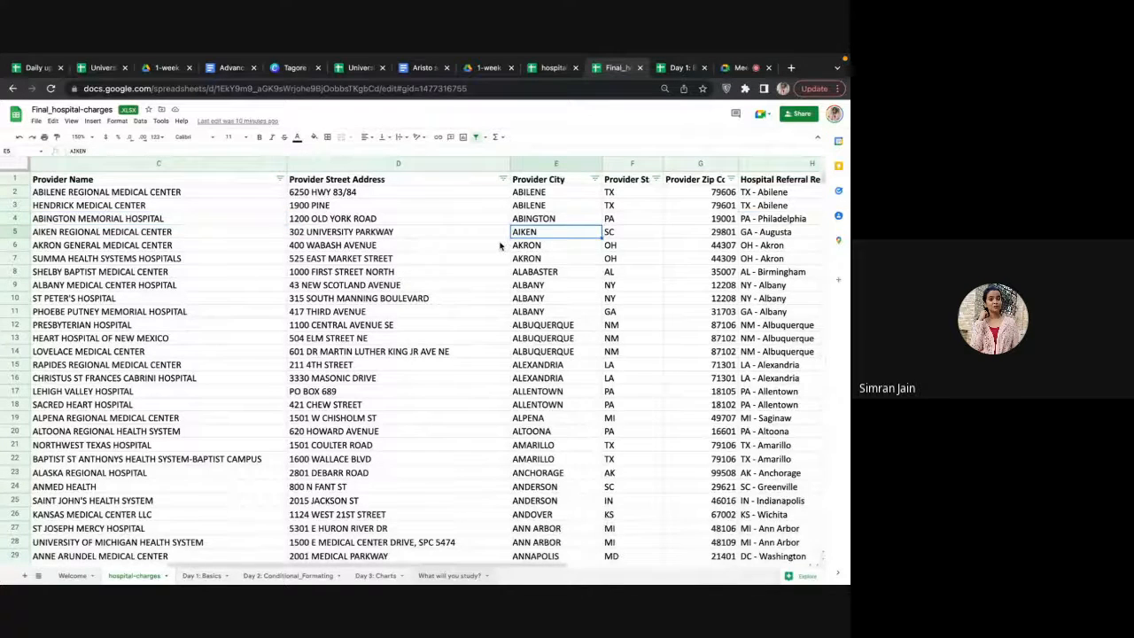
pyautogui.hscroll(5, 501, 246)
pyautogui.click(742, 232)
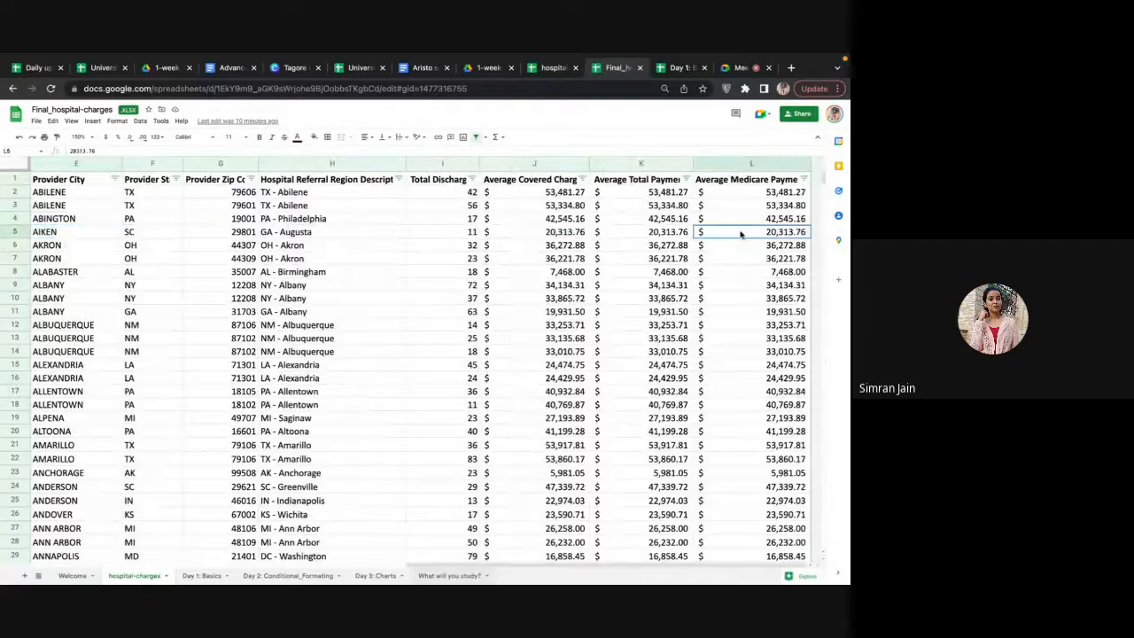
# Step: Compare the two Akron hospitals by average payments and provider names to identify the city's most expensive one
pyautogui.click(312, 247)
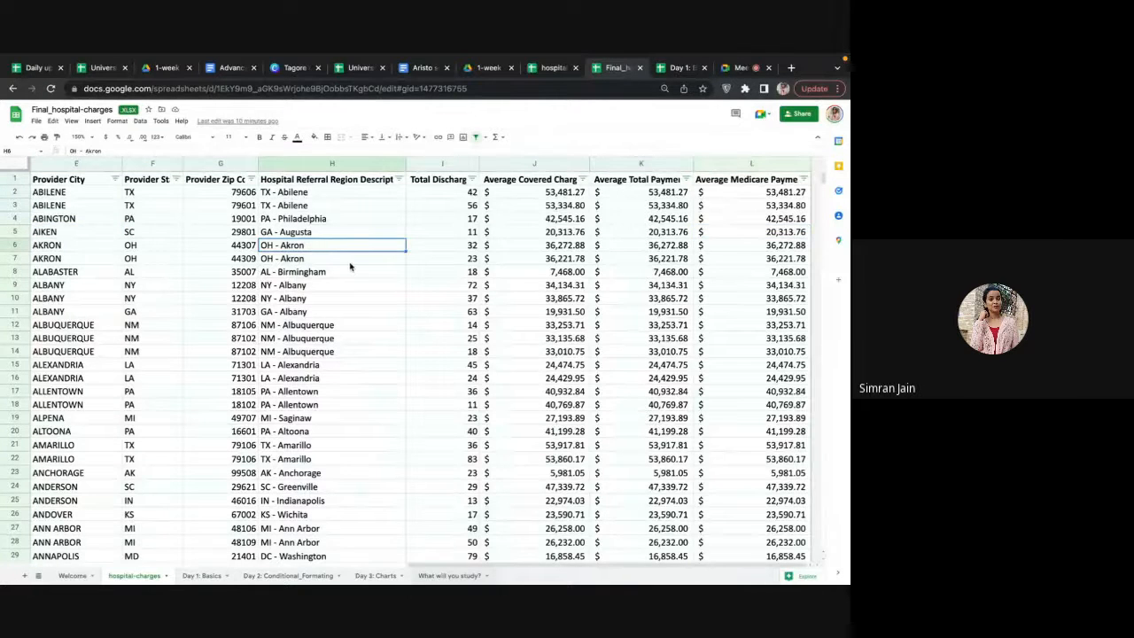
pyautogui.click(352, 261)
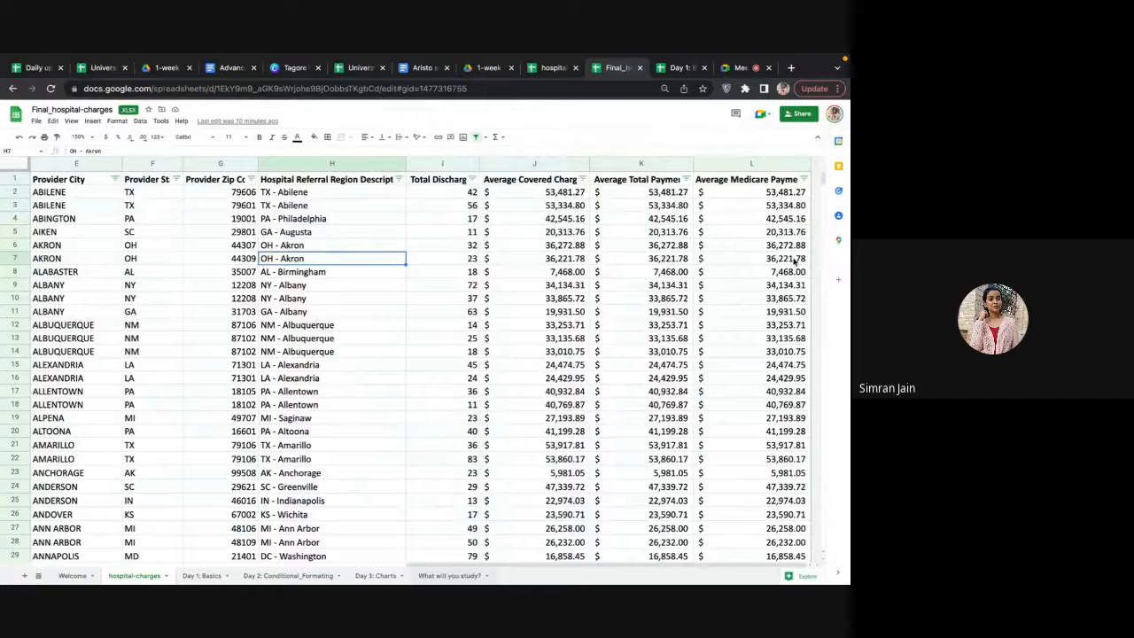
pyautogui.press('Up')
pyautogui.press('Right')
pyautogui.press('Right')
pyautogui.press('Right')
pyautogui.press('Right')
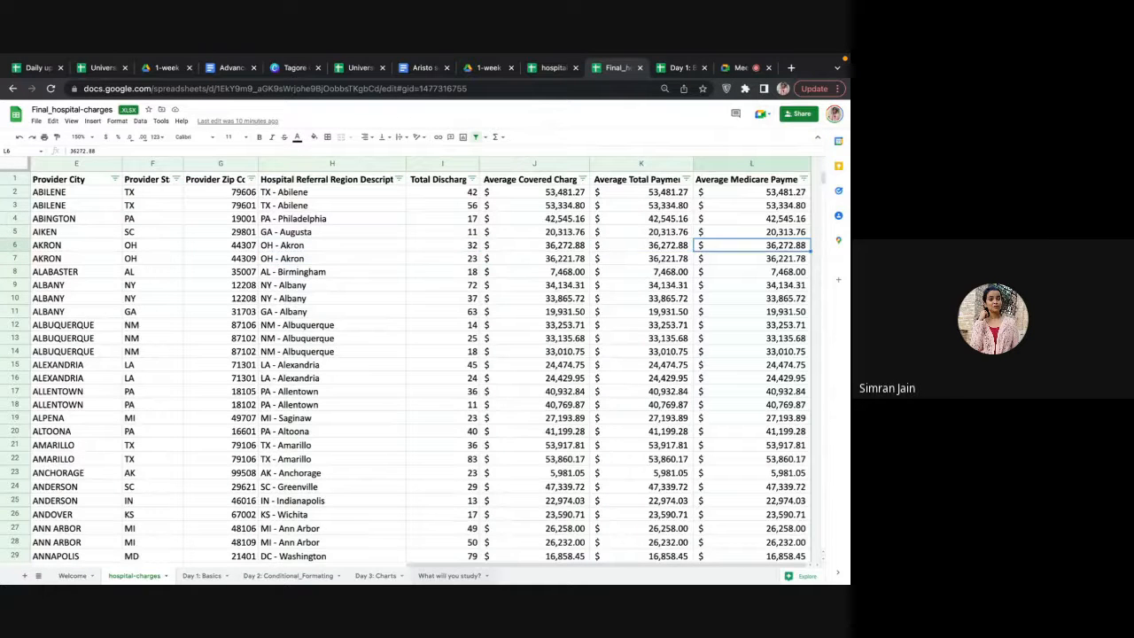
pyautogui.press('Left')
pyautogui.press('Left')
pyautogui.press('Left')
pyautogui.press('Left')
pyautogui.press('Left')
pyautogui.press('Left')
pyautogui.press('Left')
pyautogui.press('Left')
pyautogui.press('Left')
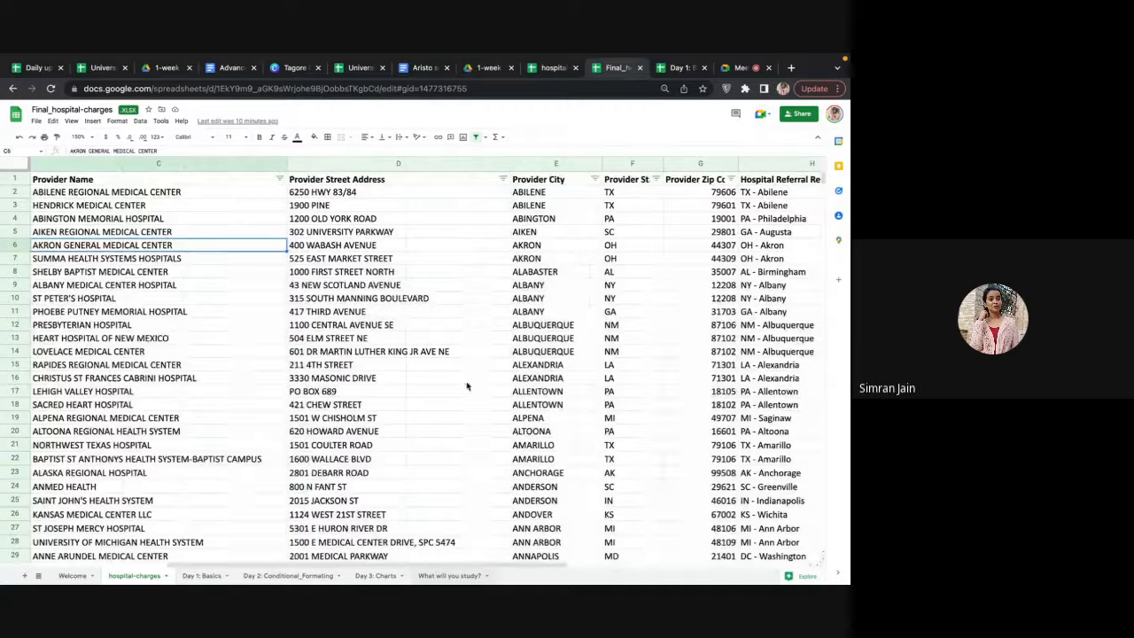
pyautogui.click(555, 260)
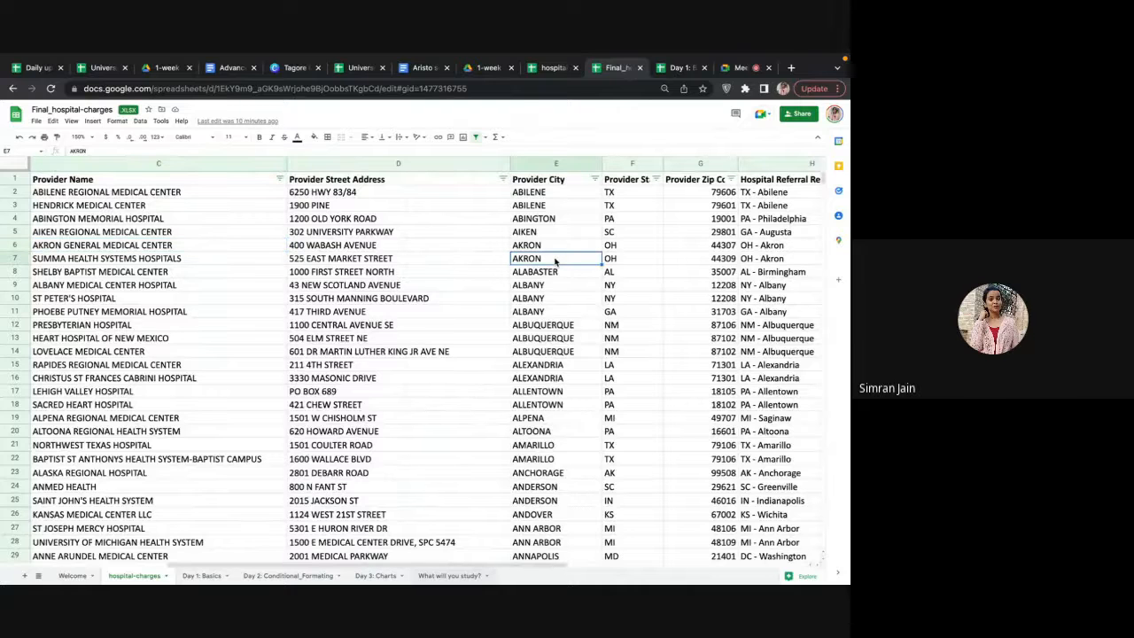
# Step: Read the Day 2 question on treatment cost by state and locate the first Albany hospital's state on the hospital-charges sheet
pyautogui.click(444, 576)
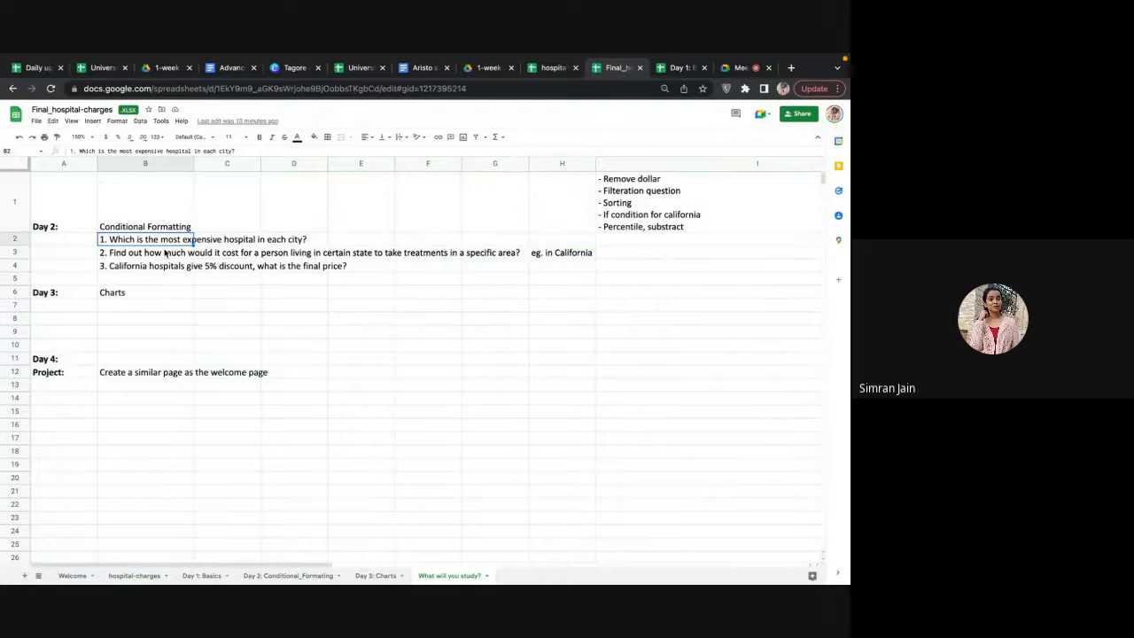
pyautogui.click(166, 253)
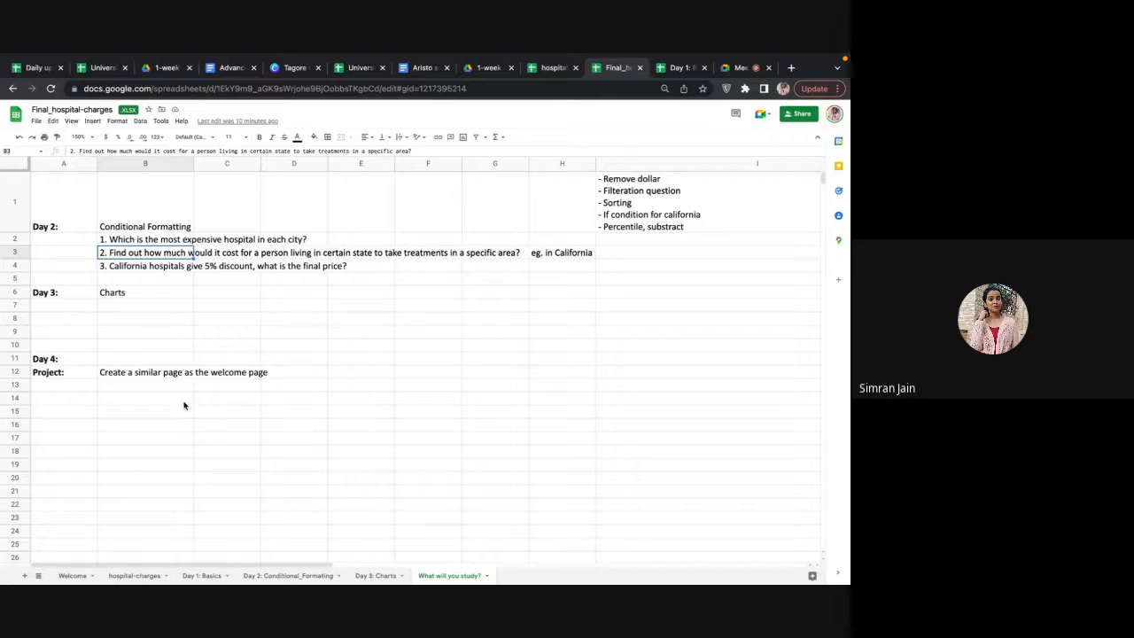
pyautogui.click(157, 577)
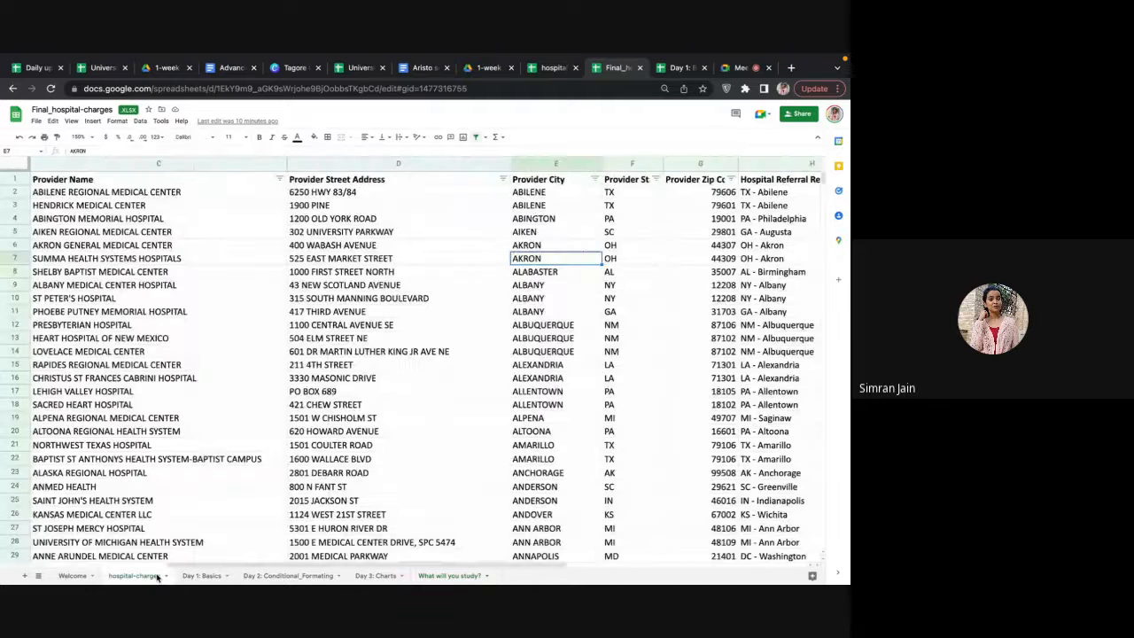
pyautogui.hscroll(5, 394, 275)
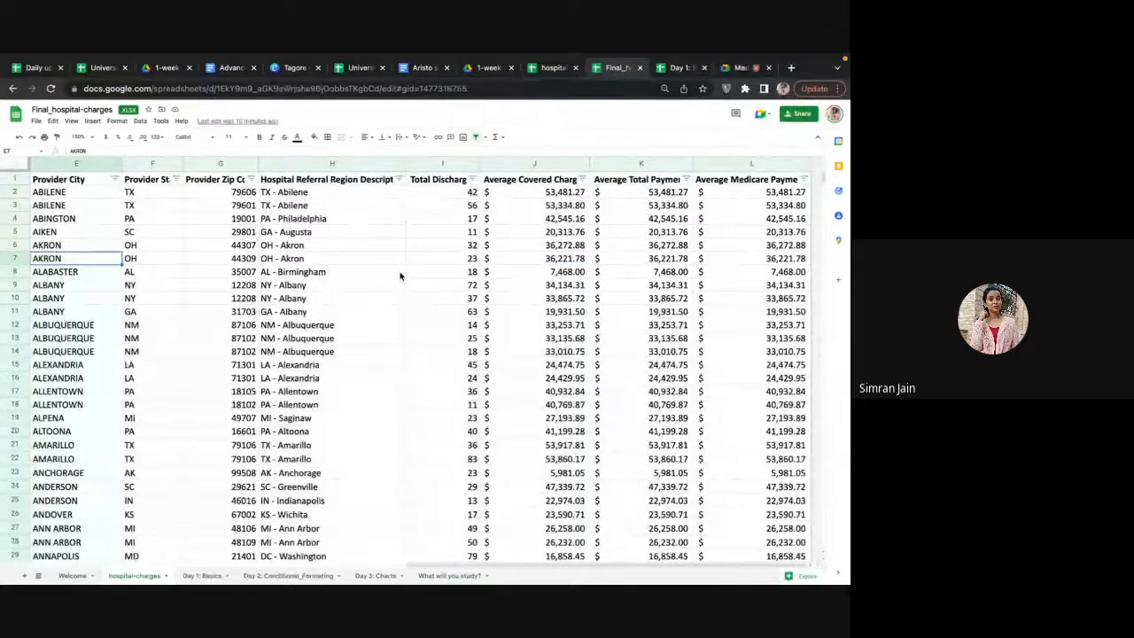
pyautogui.click(162, 284)
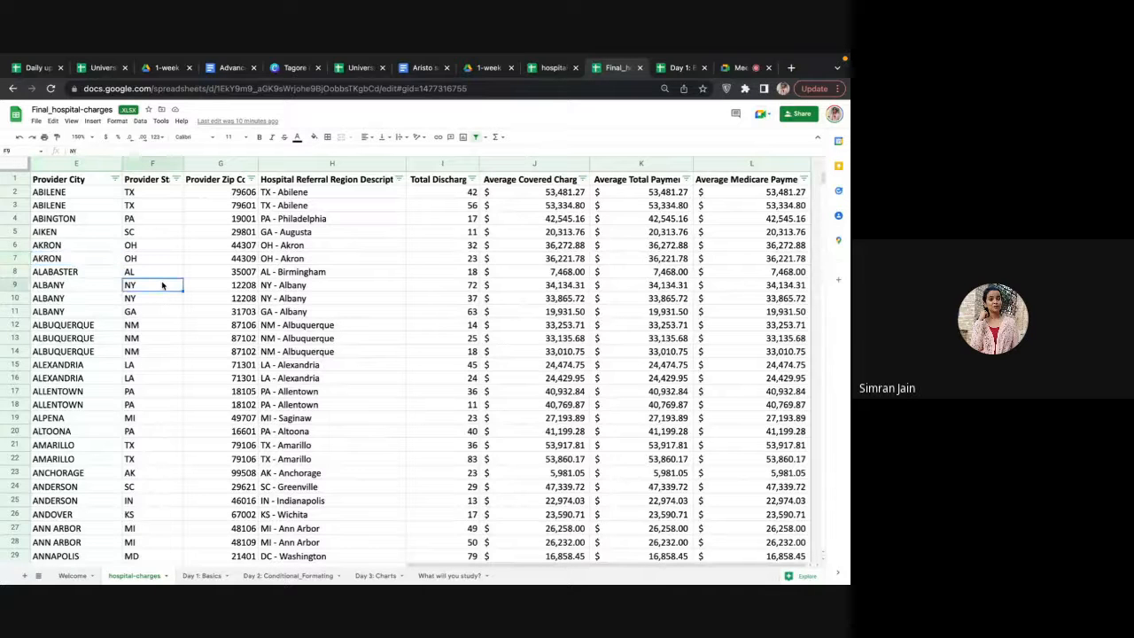
# Step: Examine the first Albany row's DRG Definition and match it with the provider city and state
pyautogui.hscroll(-10, 162, 284)
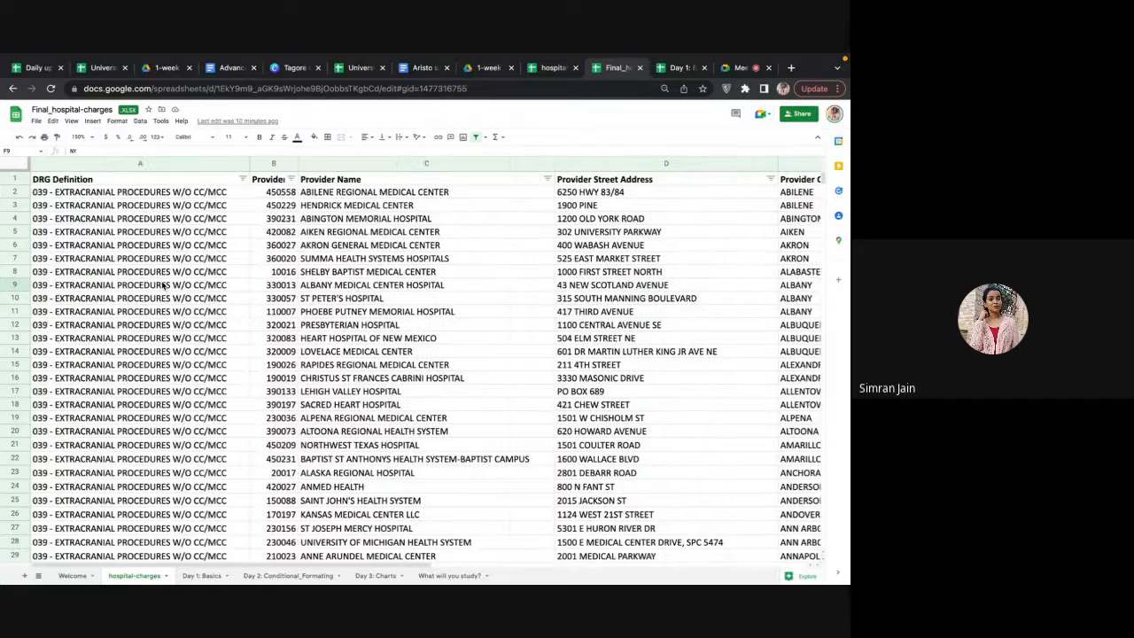
pyautogui.click(93, 288)
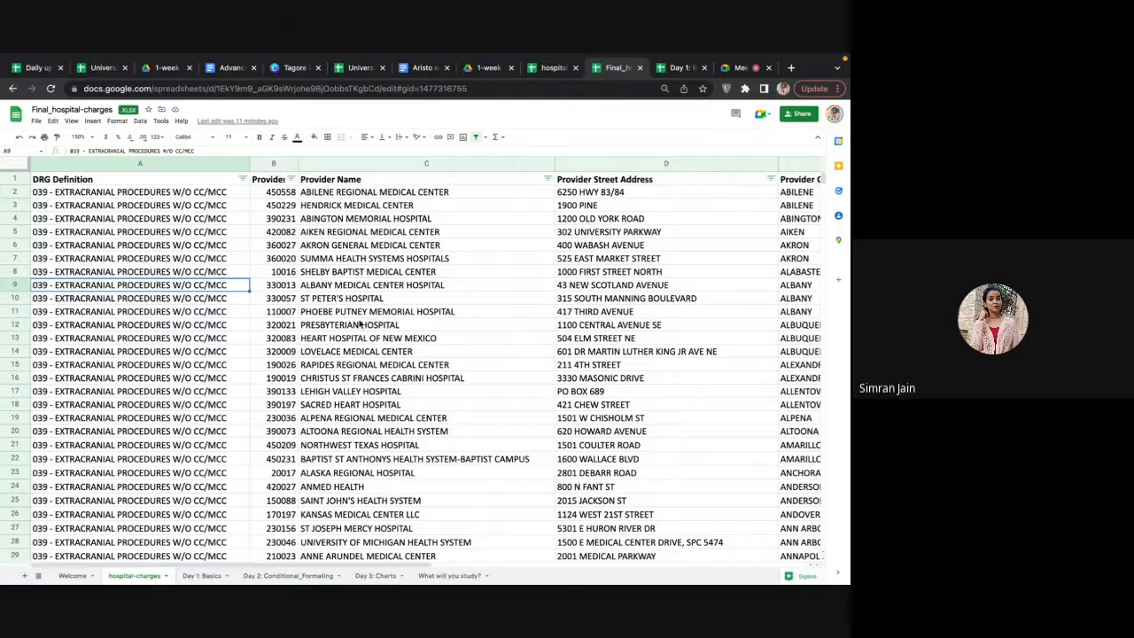
pyautogui.hscroll(3, 360, 325)
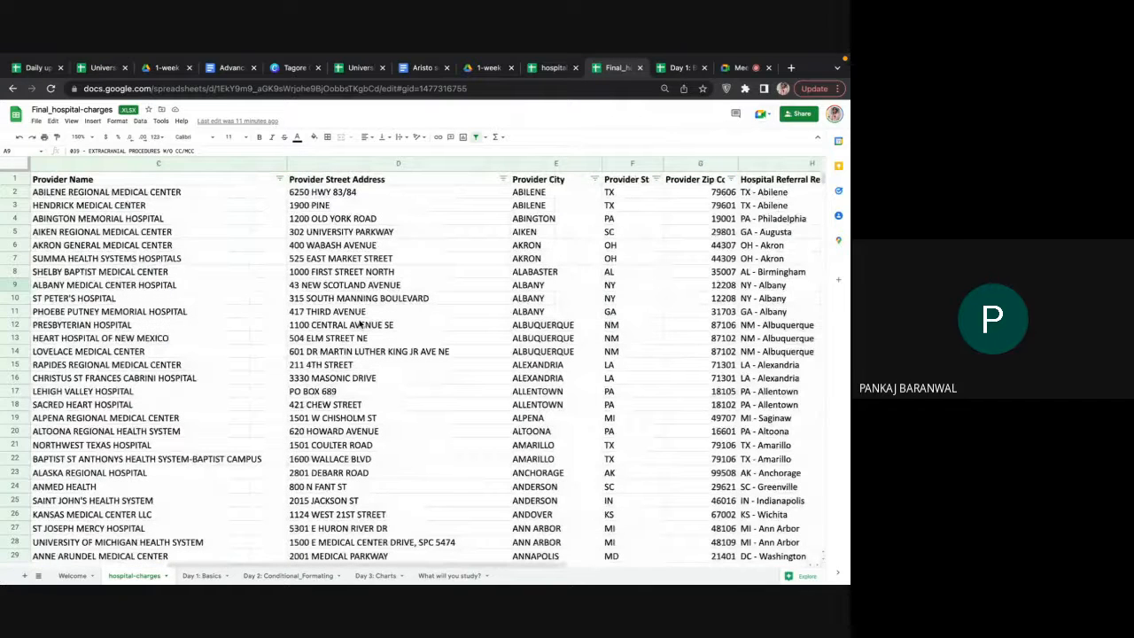
pyautogui.click(563, 292)
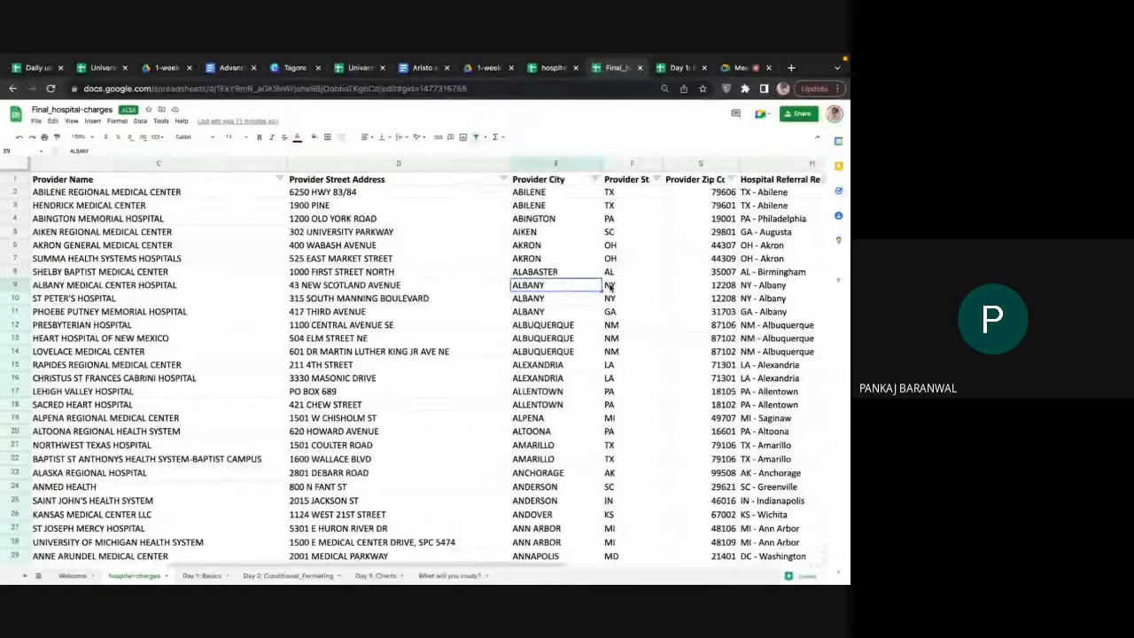
# Step: Reread the state treatment-cost question on What will you study? and inspect the Aiken row's procedure under DRG Definition
pyautogui.click(443, 576)
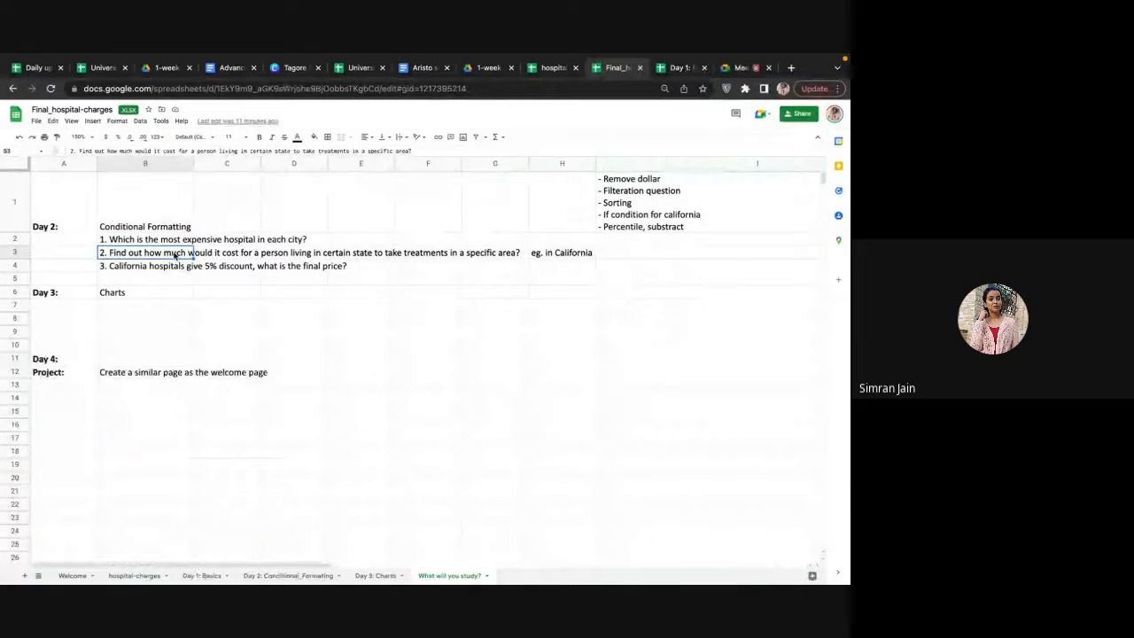
pyautogui.click(389, 254)
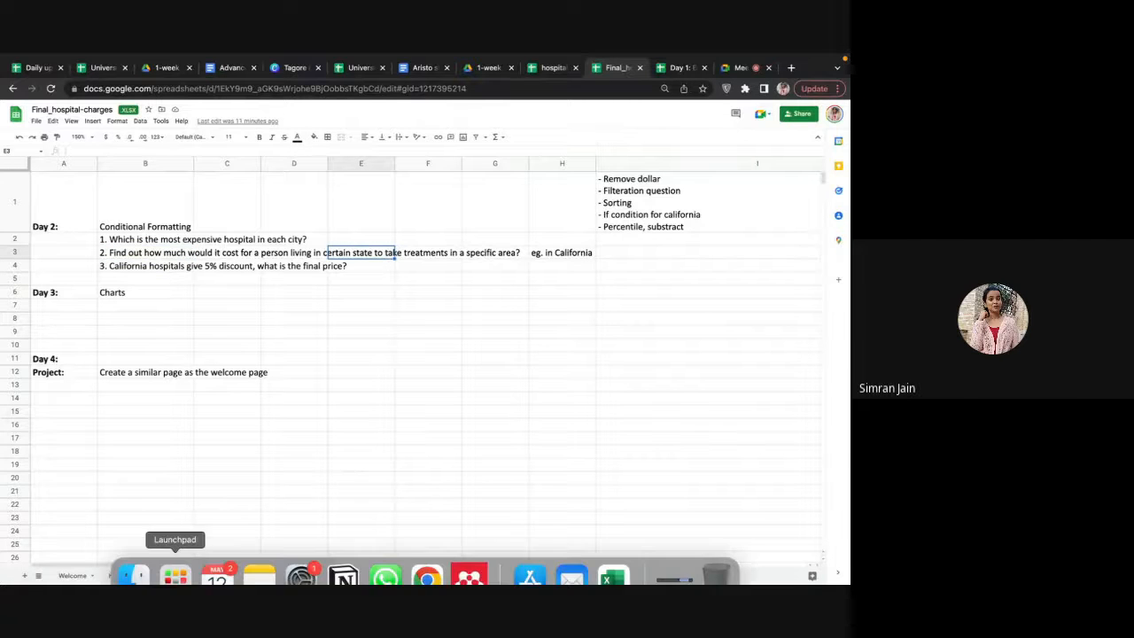
pyautogui.click(110, 578)
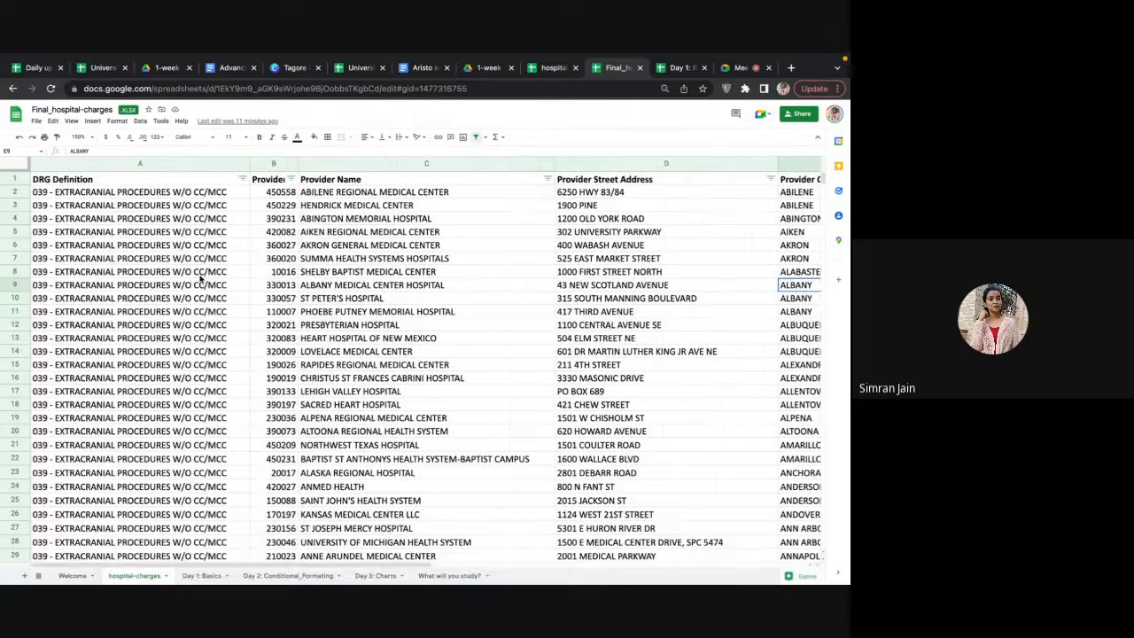
pyautogui.click(198, 237)
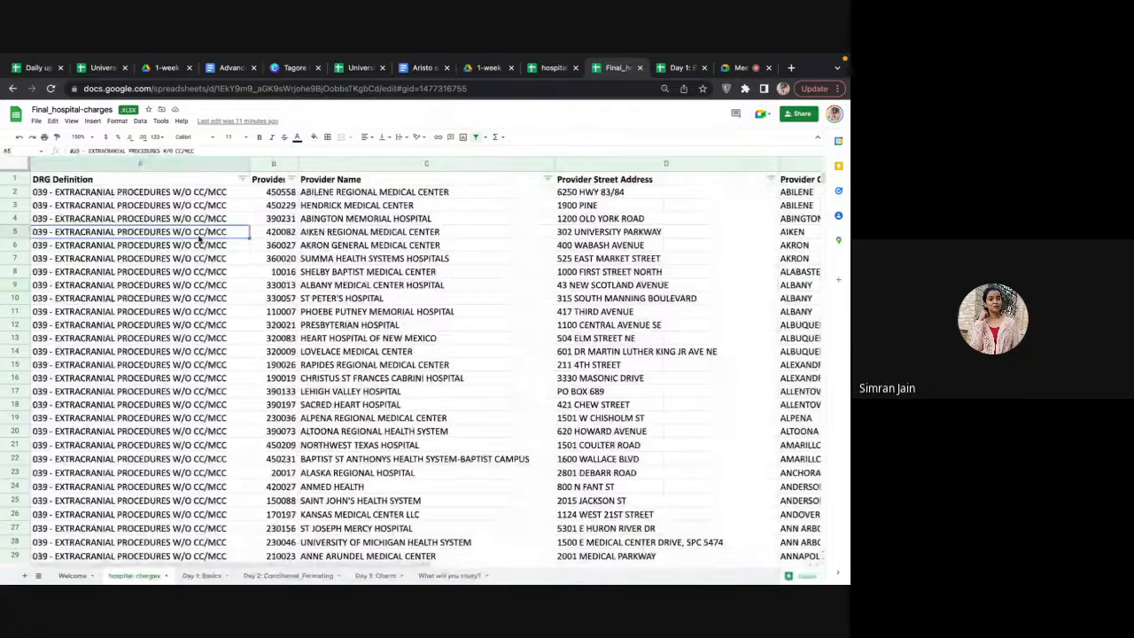
pyautogui.tripleClick(121, 233)
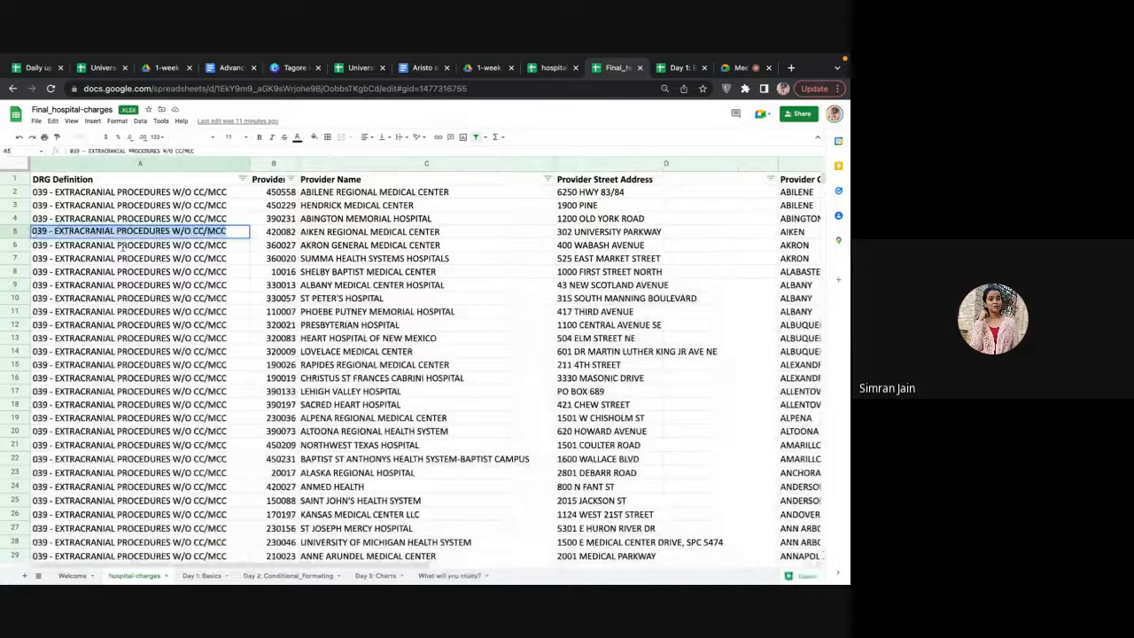
# Step: View the DRG Definition column's filter options and look through the procedures listed in its rows
pyautogui.click(242, 179)
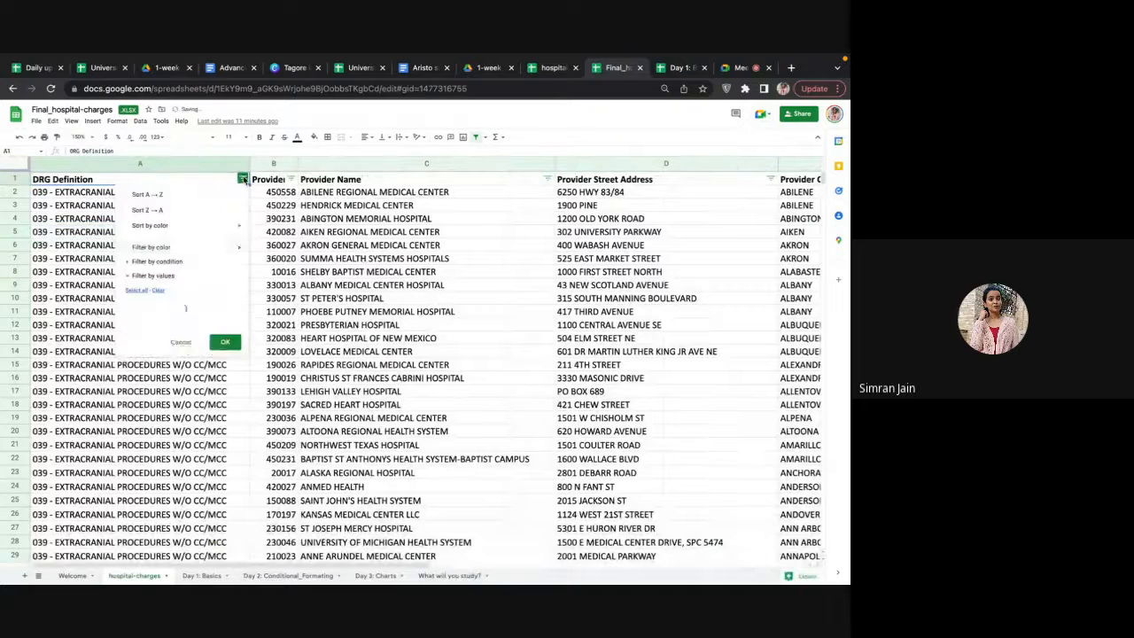
pyautogui.click(120, 422)
pyautogui.scroll(-1, 120, 422)
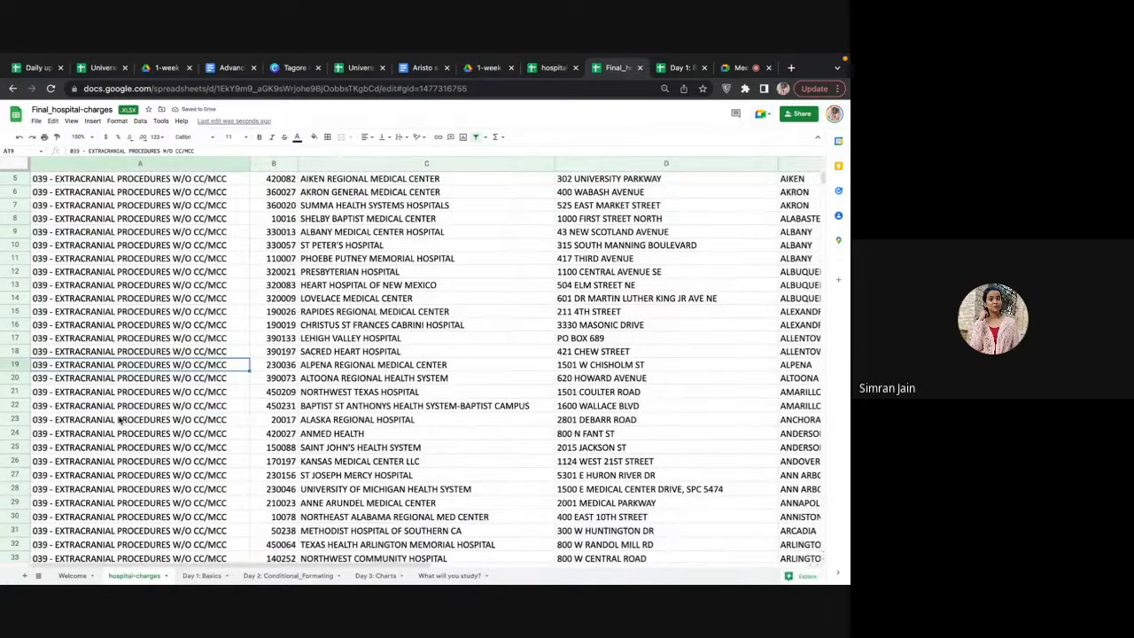
pyautogui.scroll(-10, 120, 422)
pyautogui.scroll(15, 120, 421)
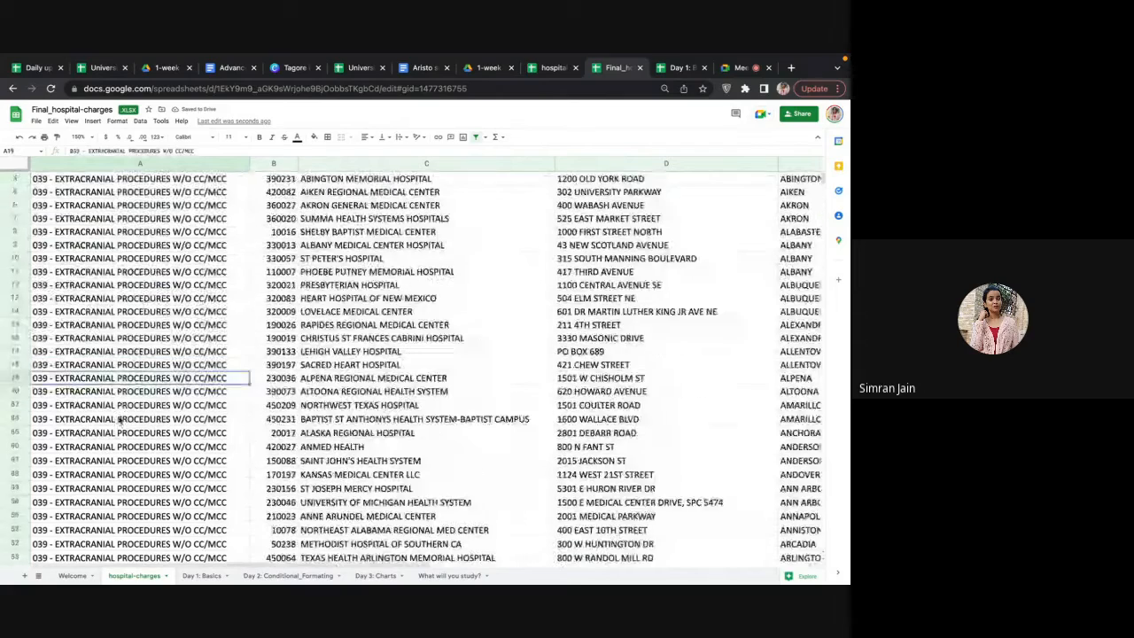
# Step: Relate the procedures under DRG Definition to the provider cities, states and average covered charges
pyautogui.hscroll(6, 452, 400)
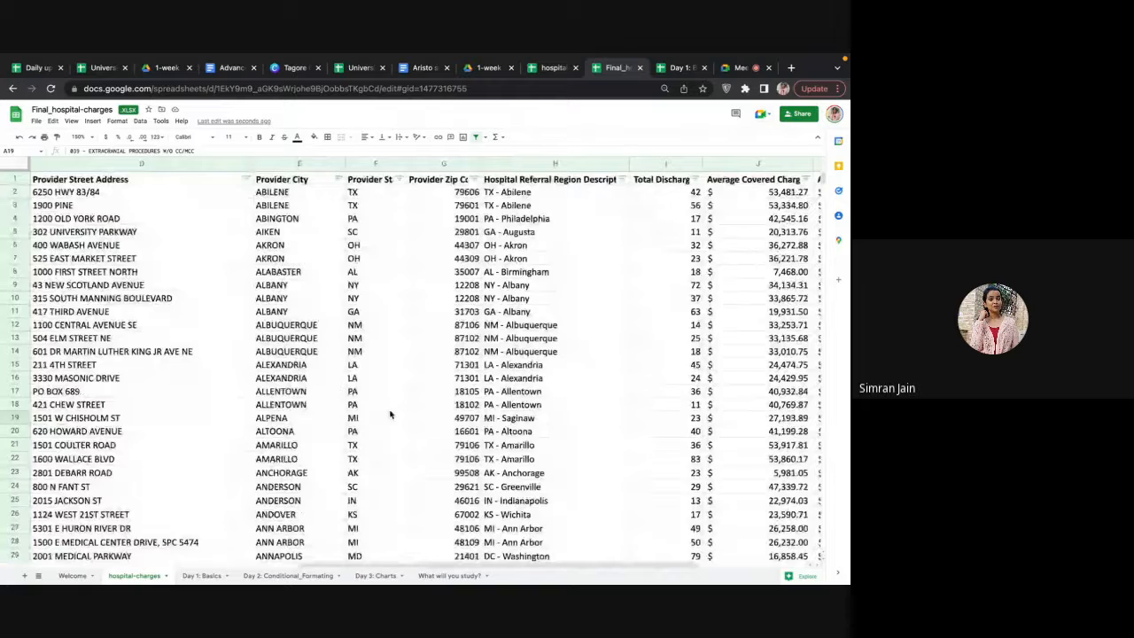
pyautogui.hscroll(-5, 387, 413)
pyautogui.click(153, 302)
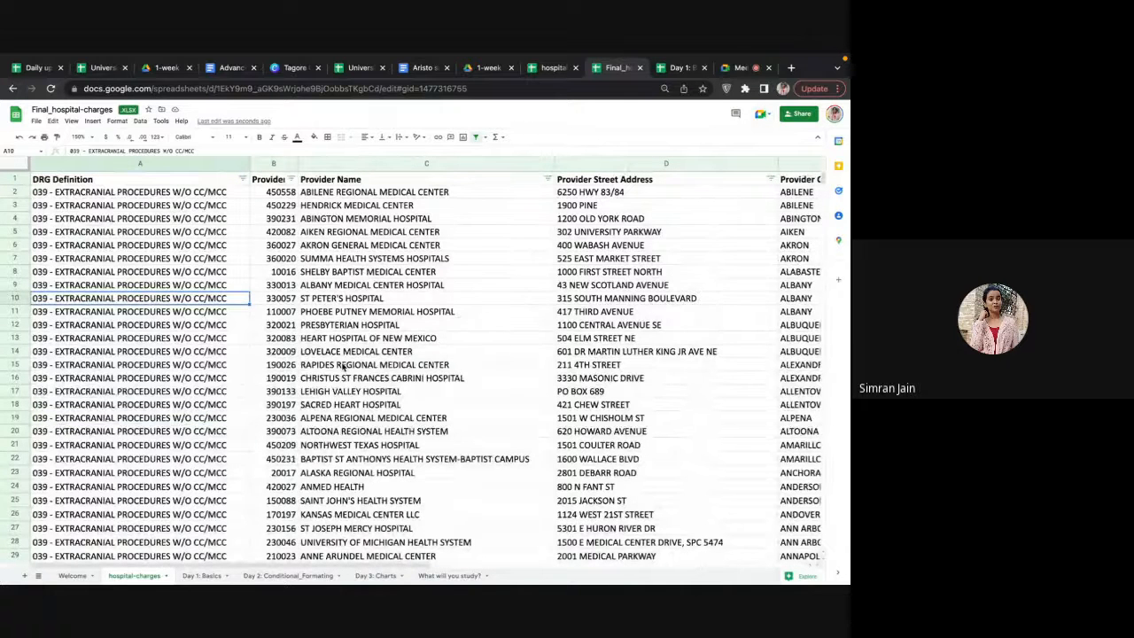
pyautogui.hscroll(5, 343, 366)
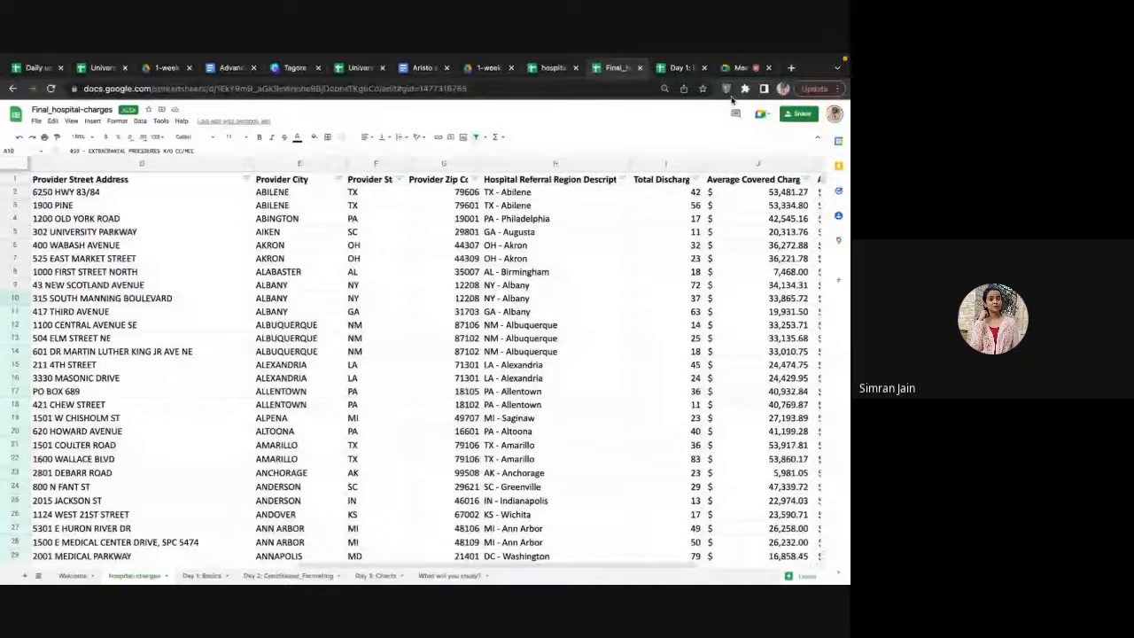
# Step: Switch to Google Meet to check the call and its in-call messages, and return to the Final_hospital-charges spreadsheet
pyautogui.click(743, 67)
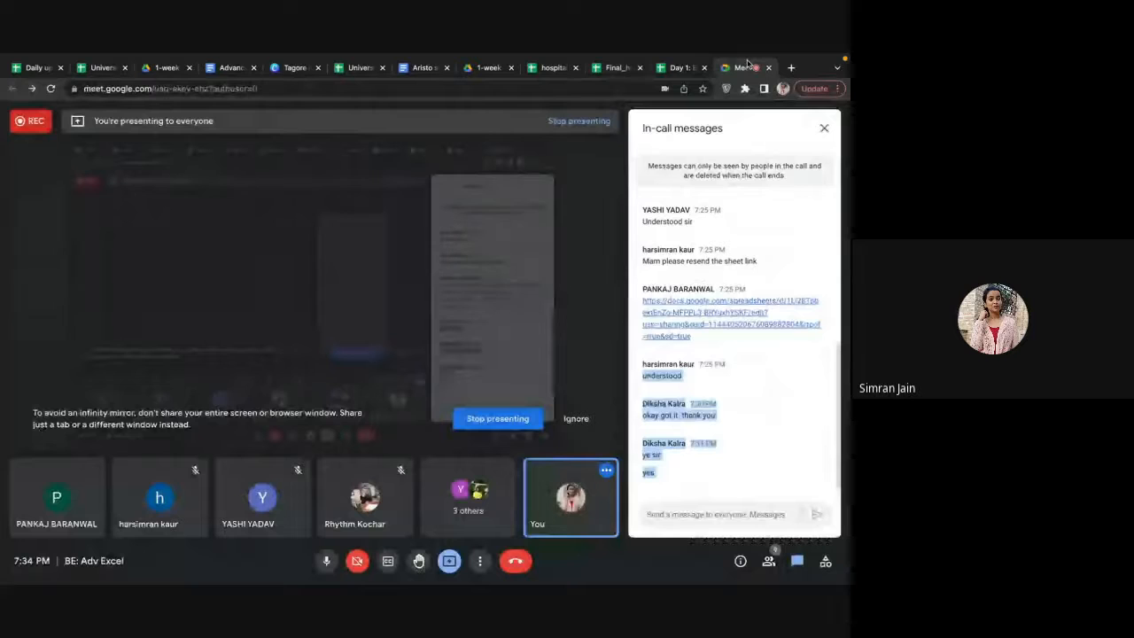
pyautogui.click(616, 68)
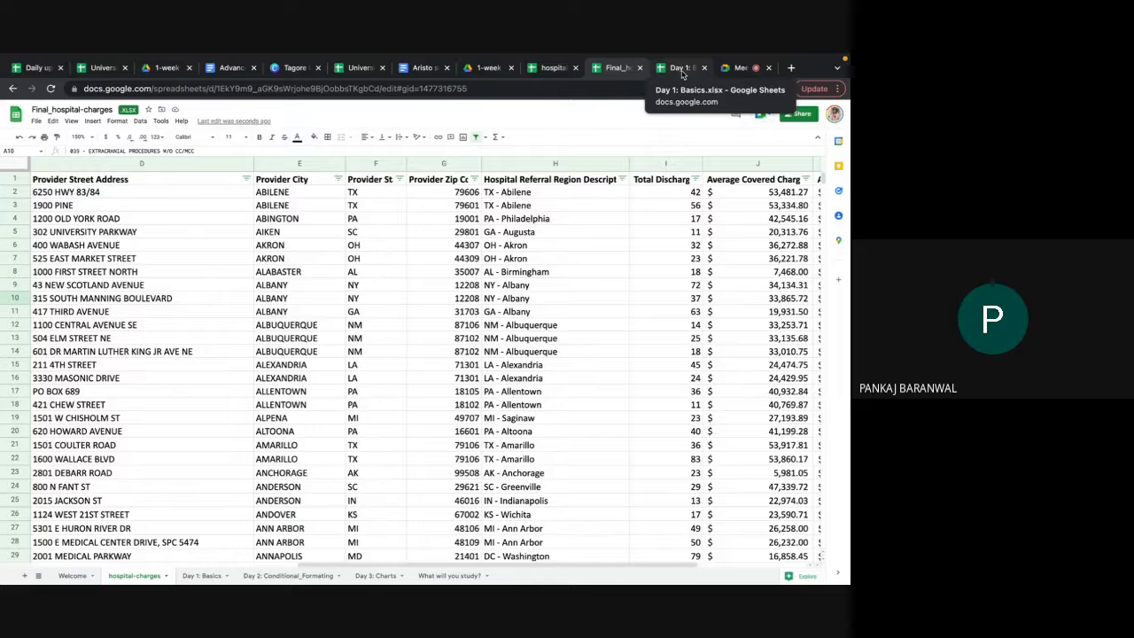
pyautogui.click(741, 67)
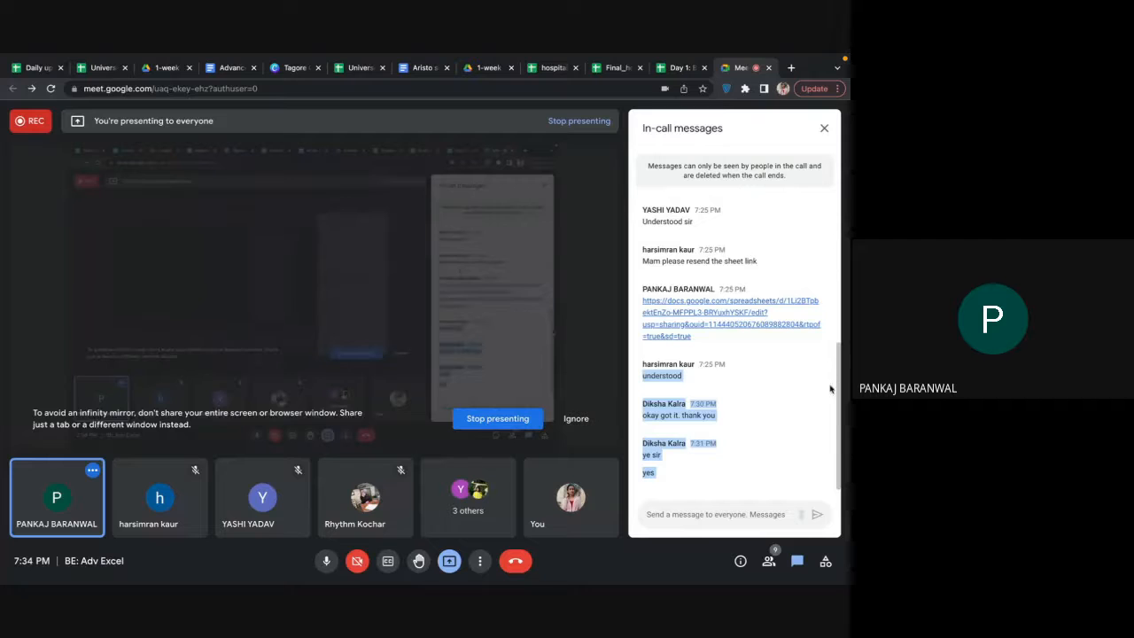
pyautogui.click(602, 71)
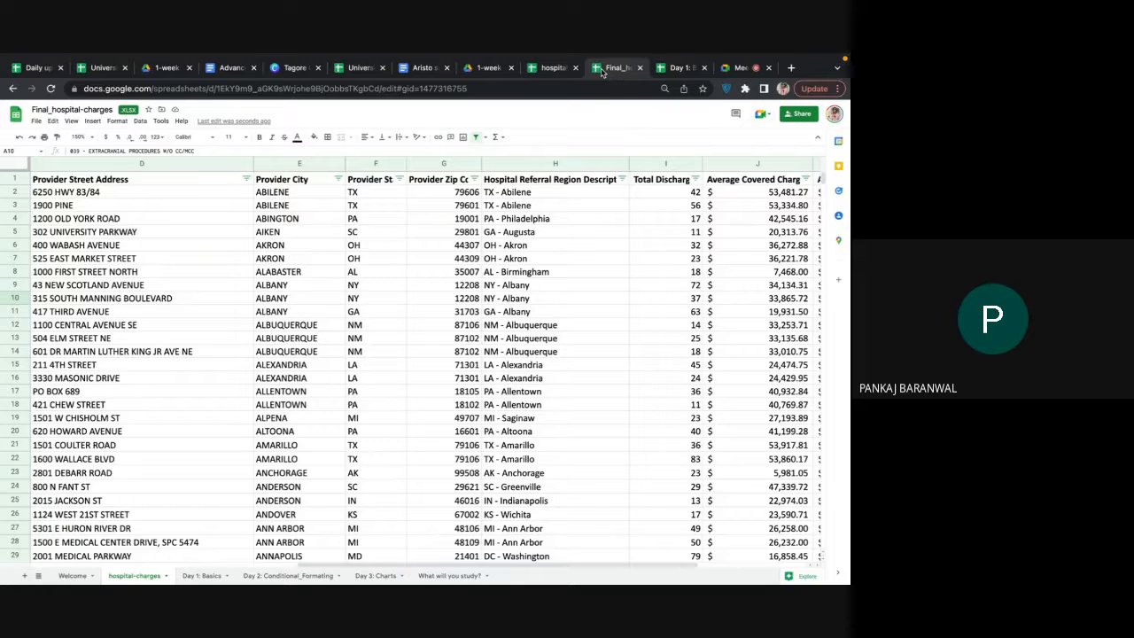
# Step: Compare the Day 2 question about treatment cost in a certain state with the DRG Definition entries in the hospital-charges sheet
pyautogui.click(435, 576)
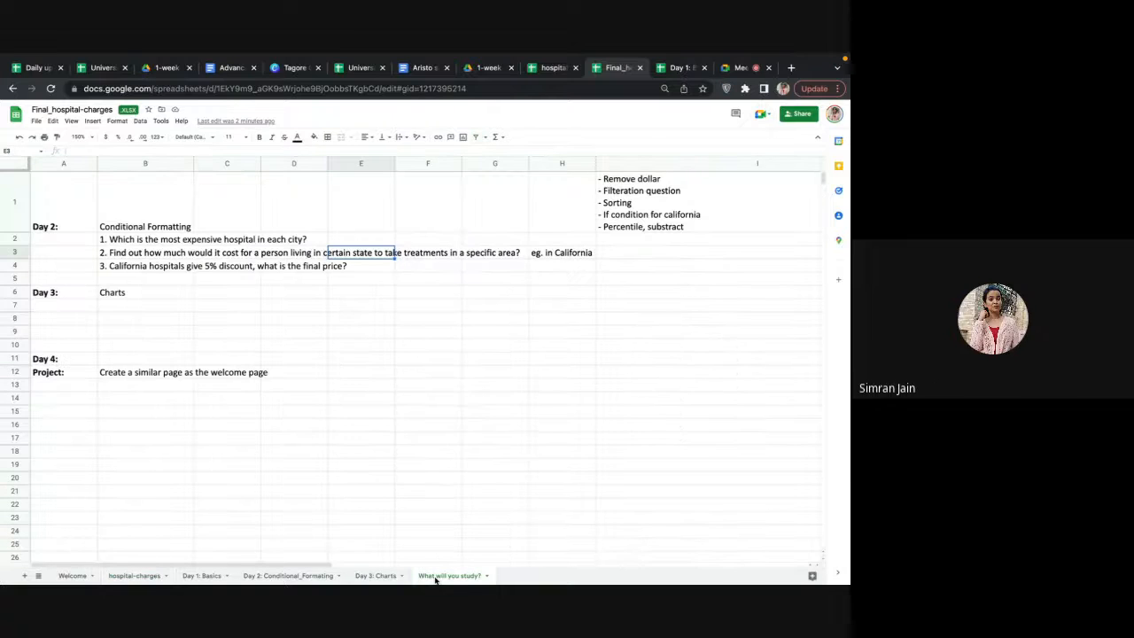
pyautogui.click(158, 577)
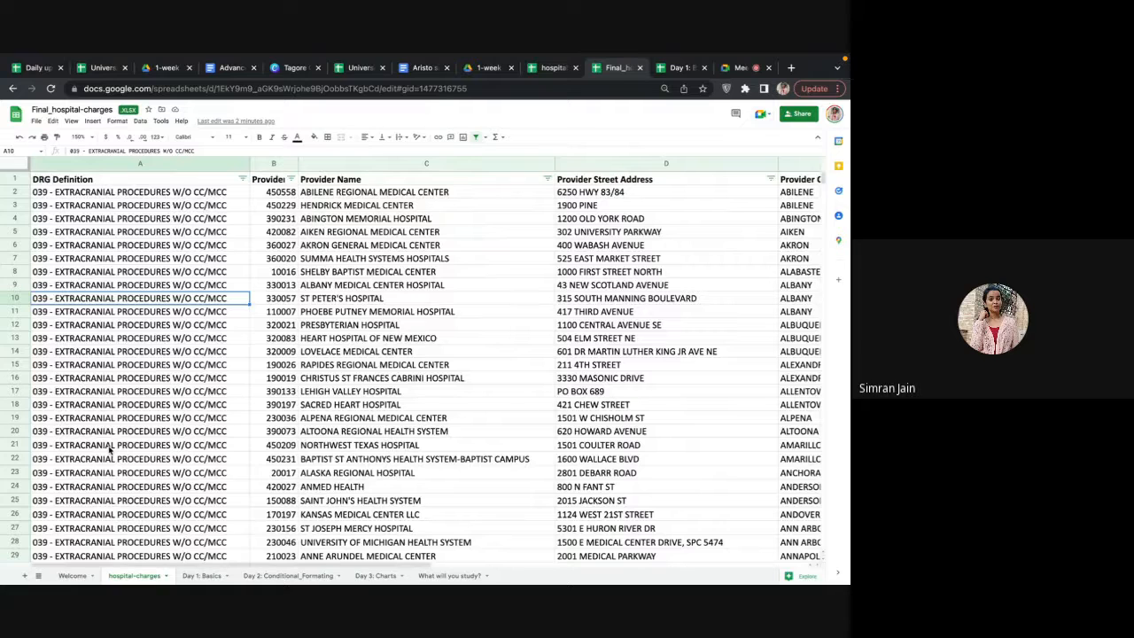
pyautogui.doubleClick(130, 301)
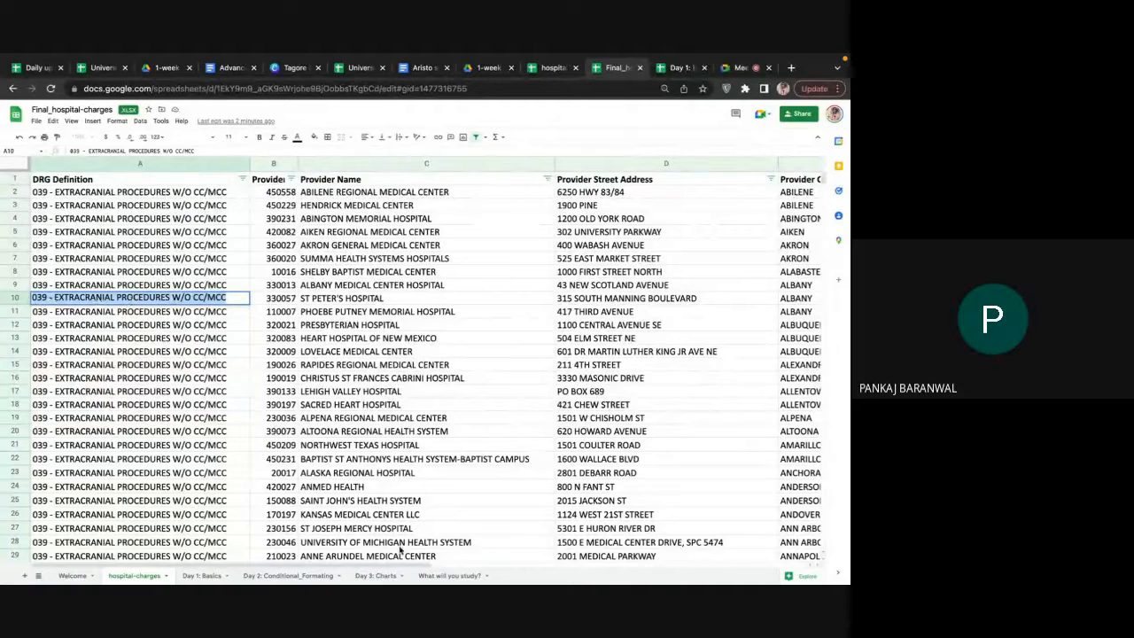
pyautogui.click(431, 576)
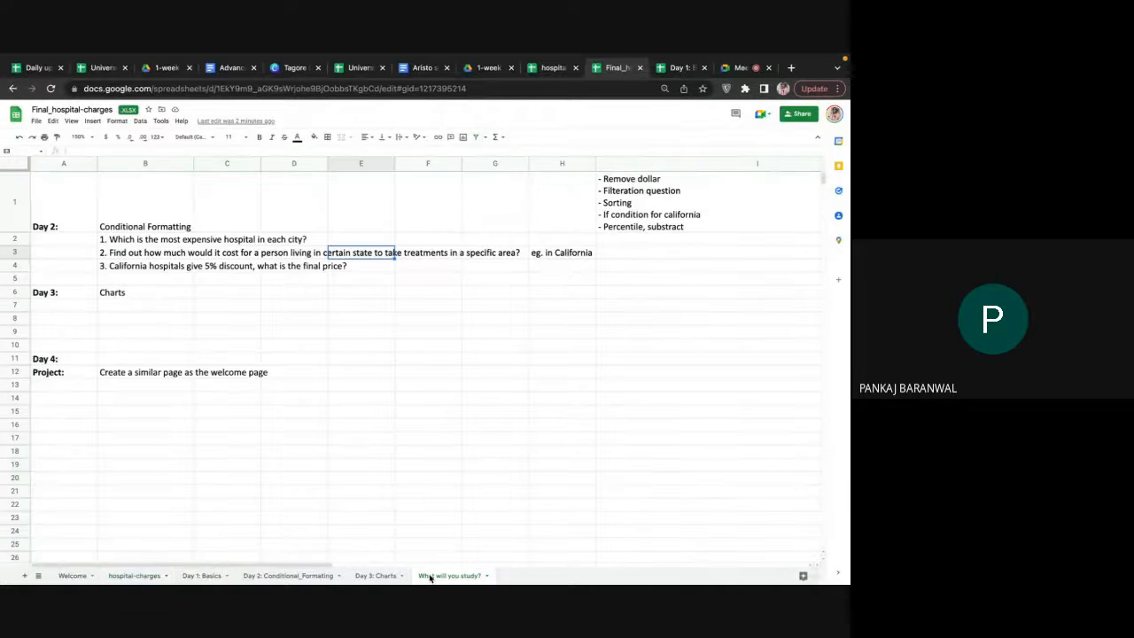
pyautogui.click(166, 256)
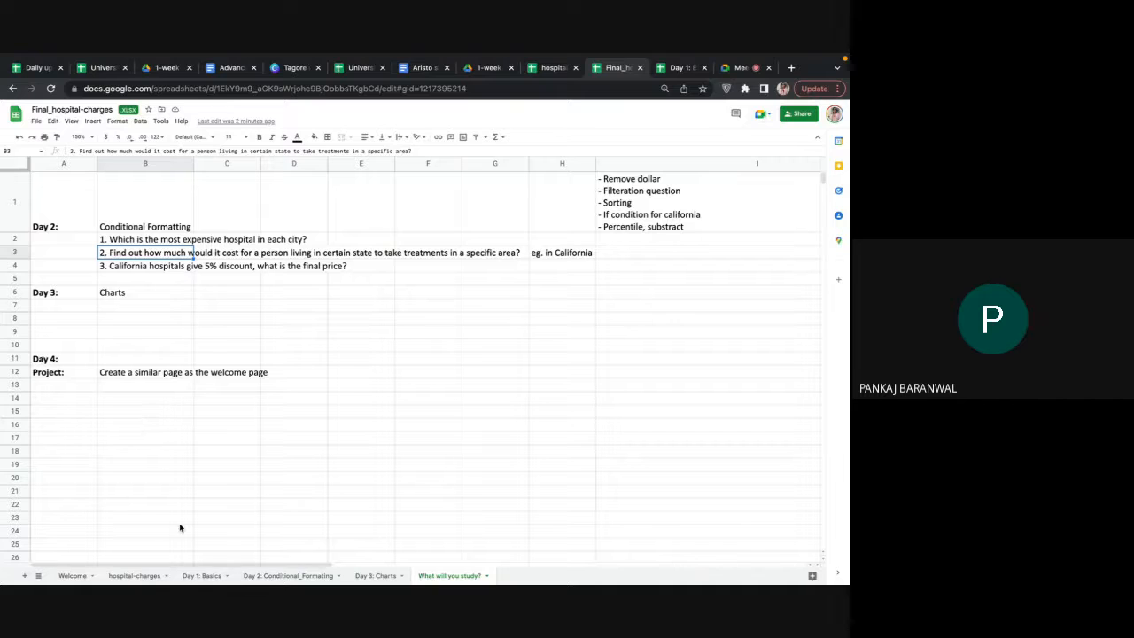
# Step: Examine the columns of the hospital-charges sheet, focusing on the first record's DRG Definition and Provider City
pyautogui.moveTo(175, 576)
pyautogui.click(137, 576)
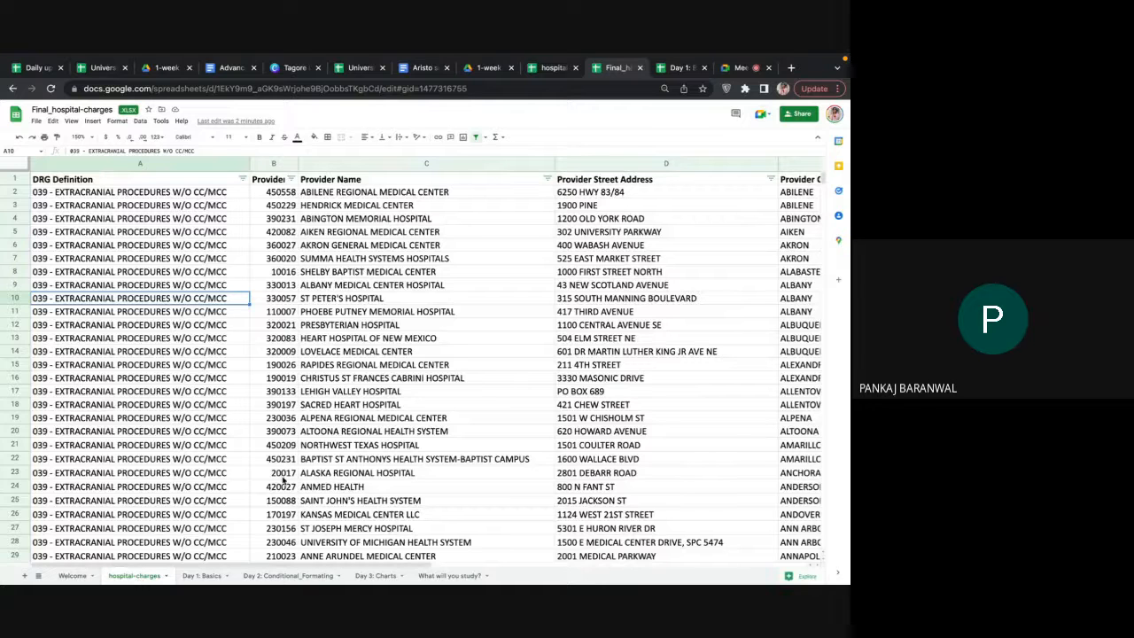
pyautogui.hscroll(3, 284, 479)
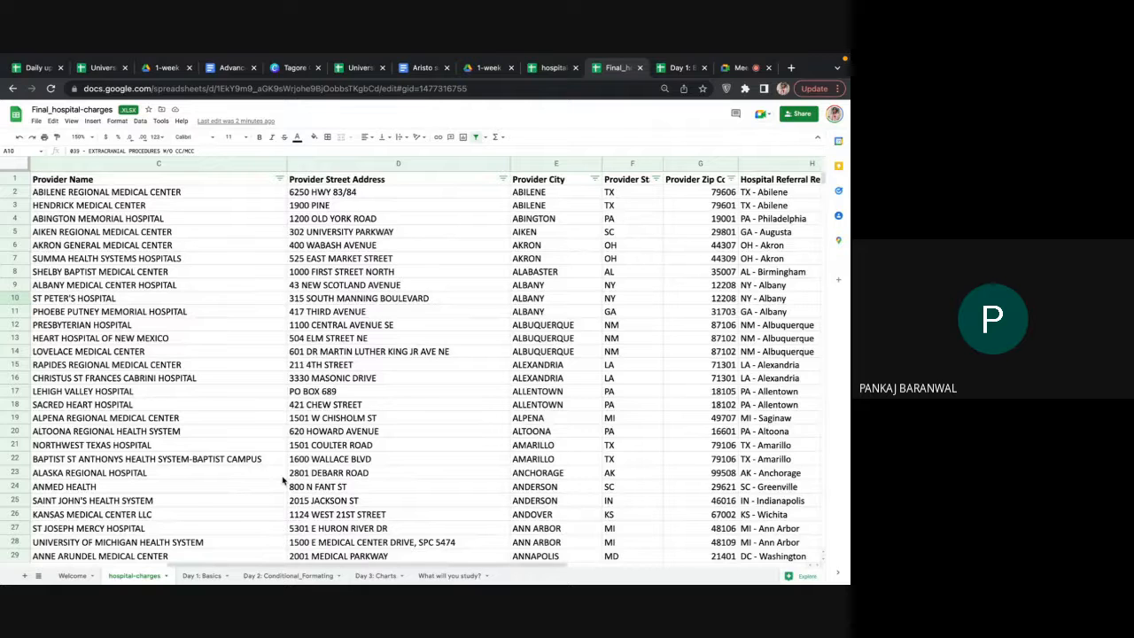
pyautogui.hscroll(-5, 283, 479)
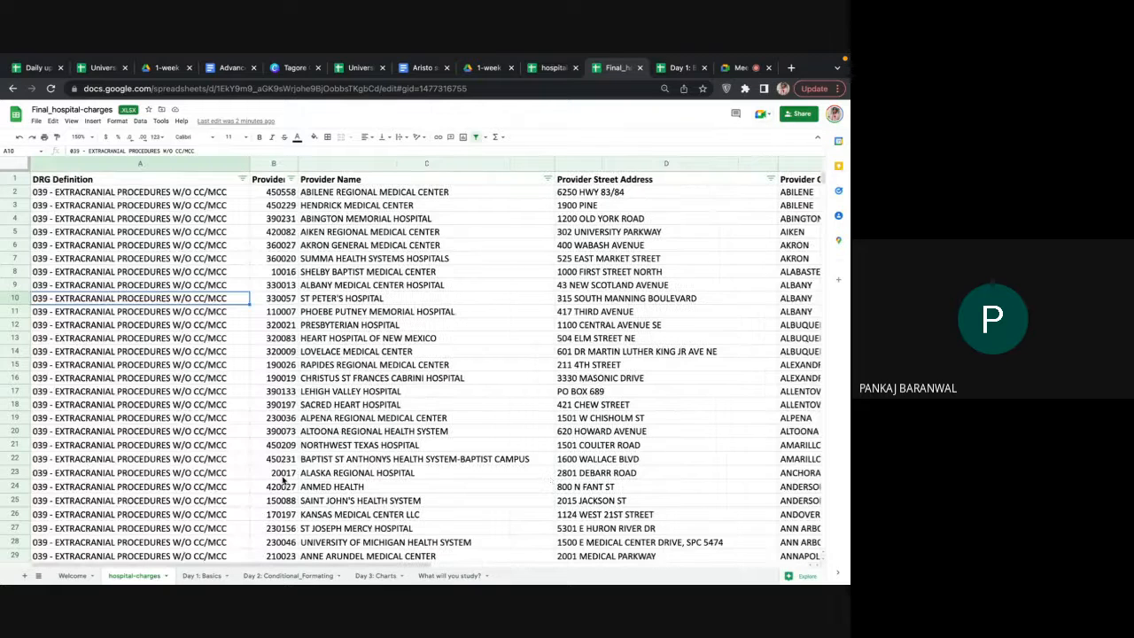
pyautogui.click(185, 192)
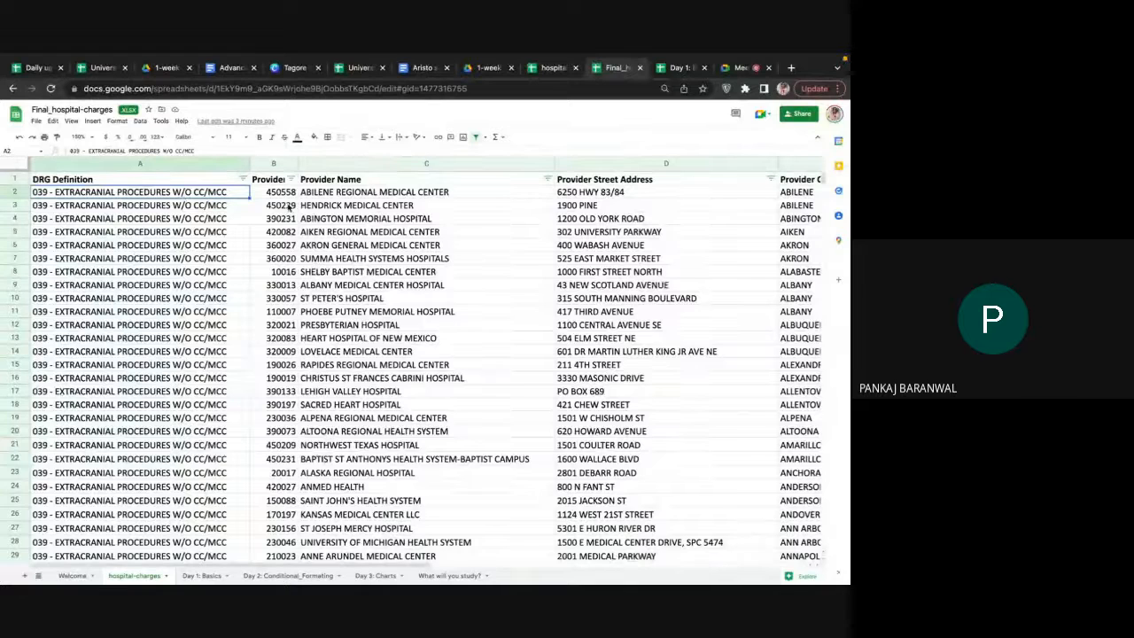
pyautogui.hscroll(3, 315, 221)
pyautogui.hscroll(2, 315, 221)
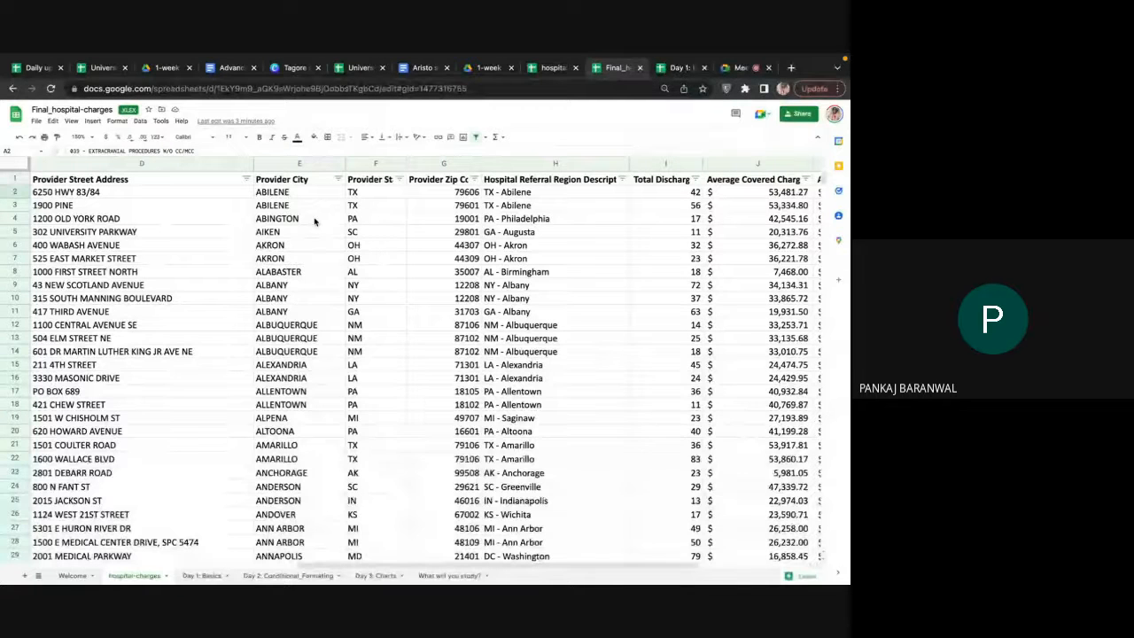
pyautogui.click(318, 195)
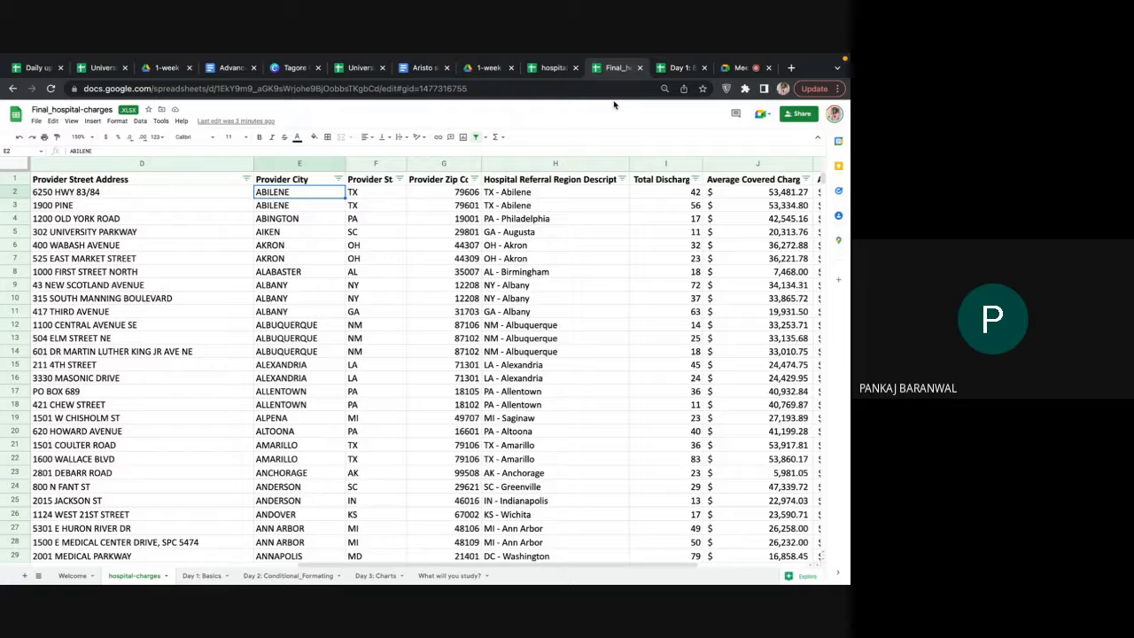
# Step: Switch to the Google Meet call, check the in-call messages and participant list, and return to the Final_hospital-charges spreadsheet
pyautogui.moveTo(743, 56)
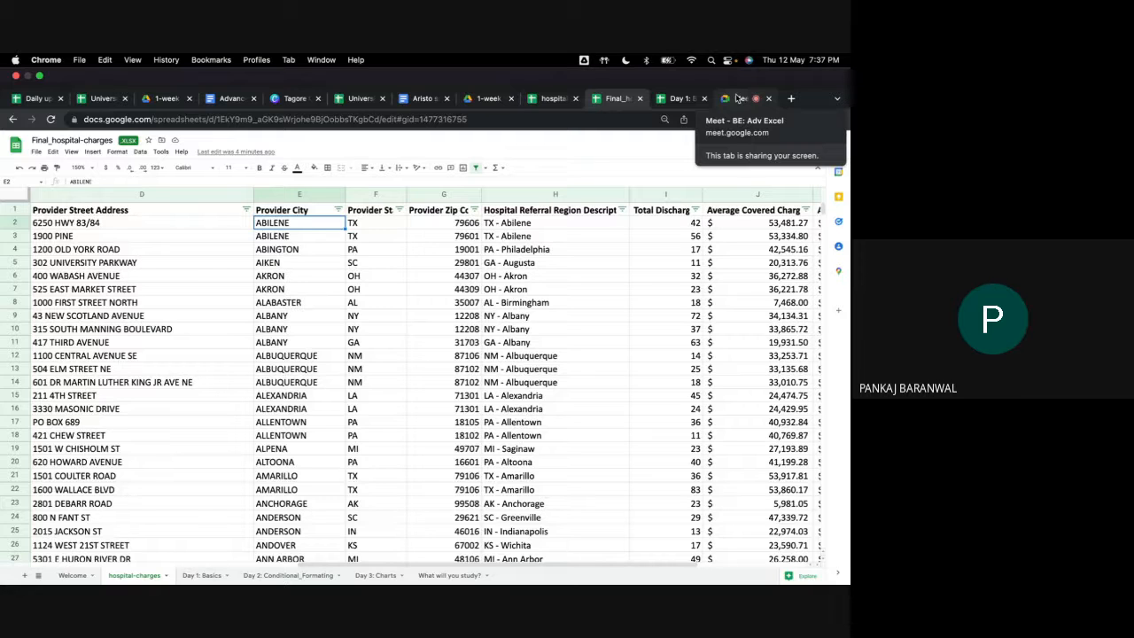
pyautogui.click(736, 98)
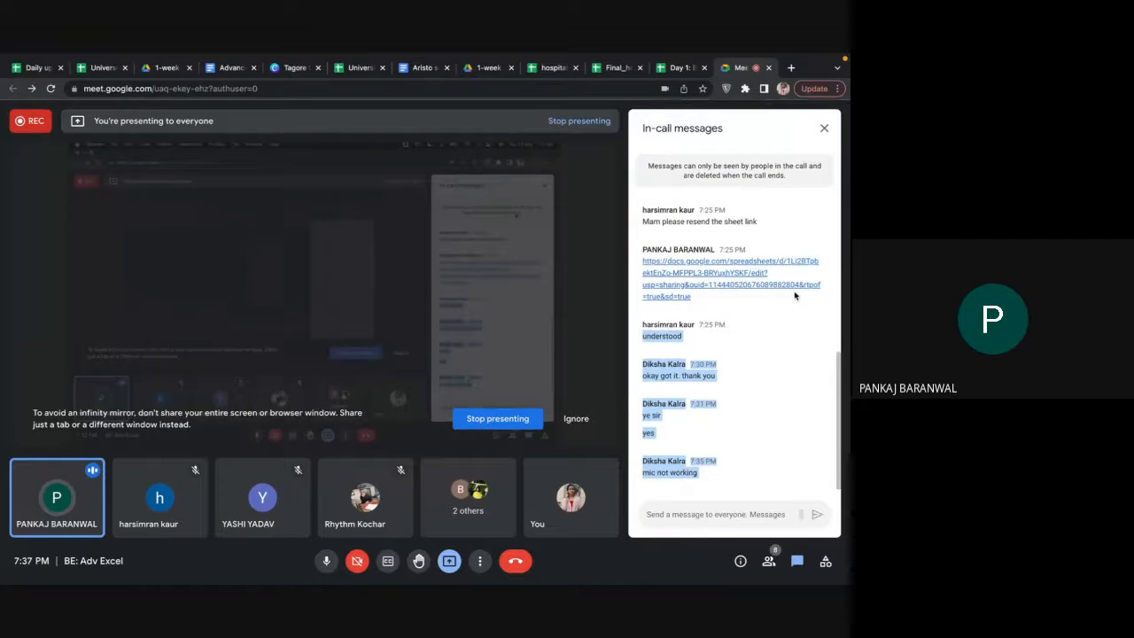
pyautogui.click(770, 563)
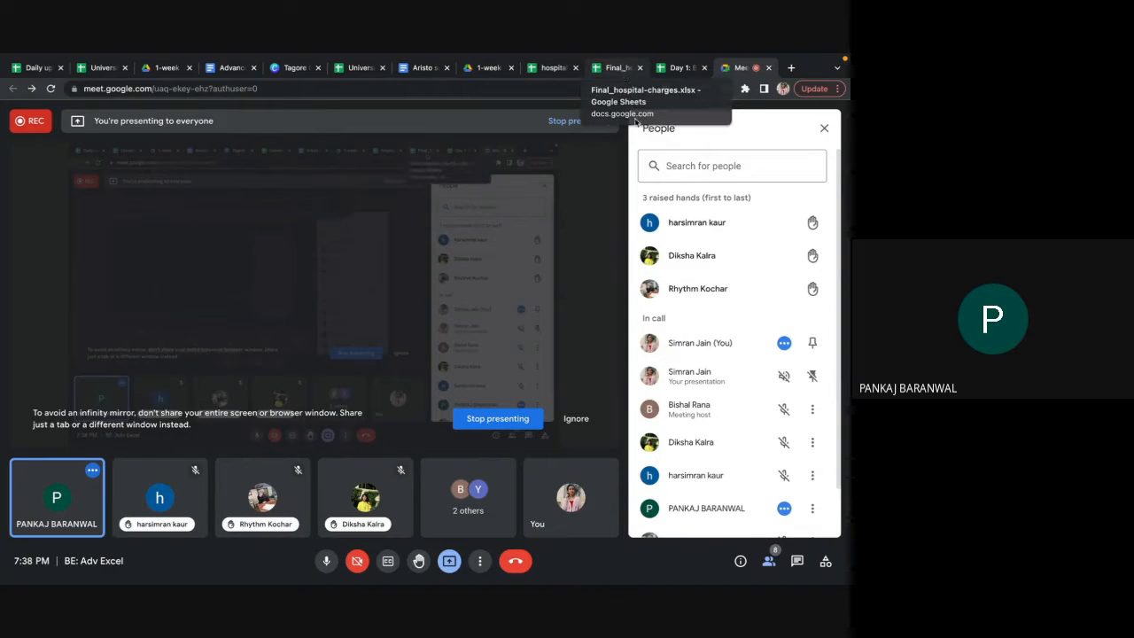
pyautogui.scroll(-2, 655, 222)
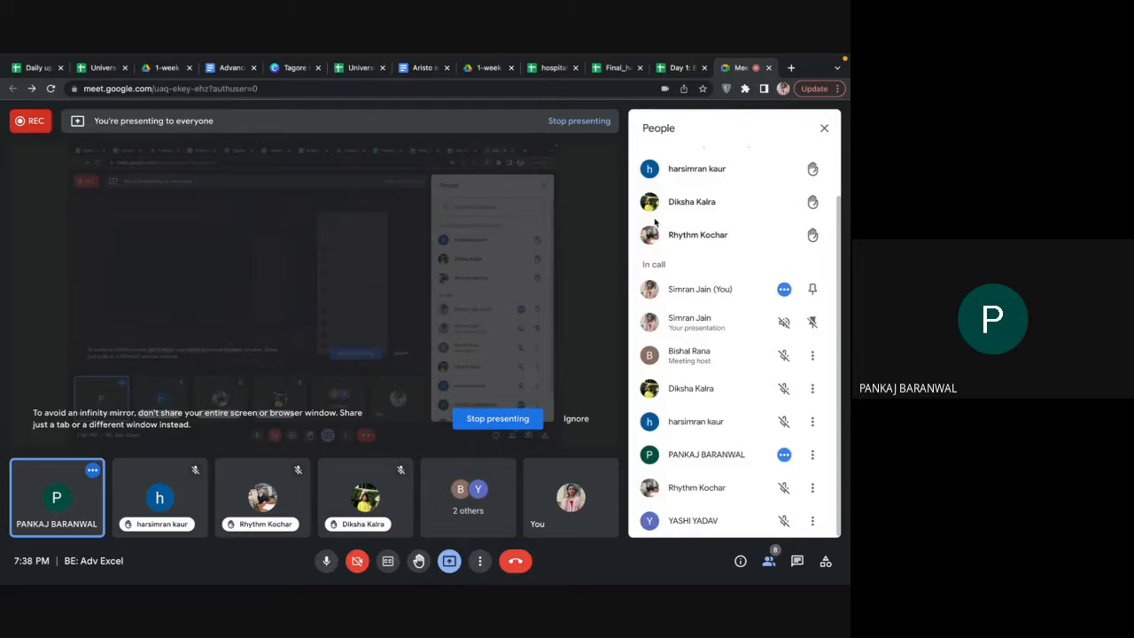
pyautogui.click(614, 69)
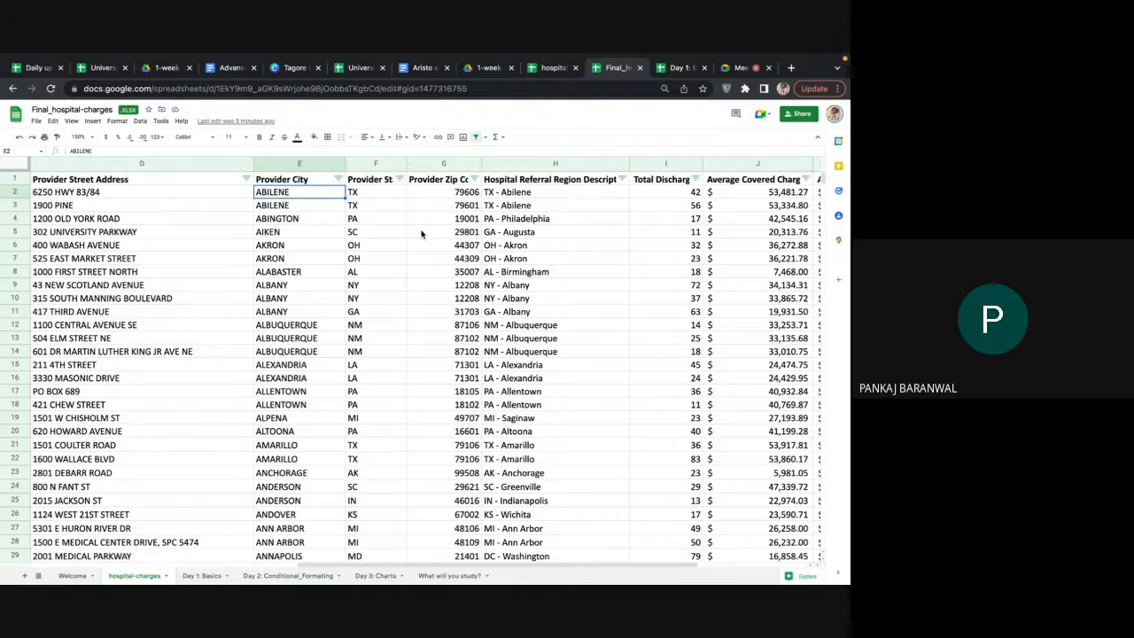
# Step: Reread the "What will you study?" questions and examine the state, city and DRG Definition of the first hospital-charges records
pyautogui.moveTo(445, 582)
pyautogui.click(447, 576)
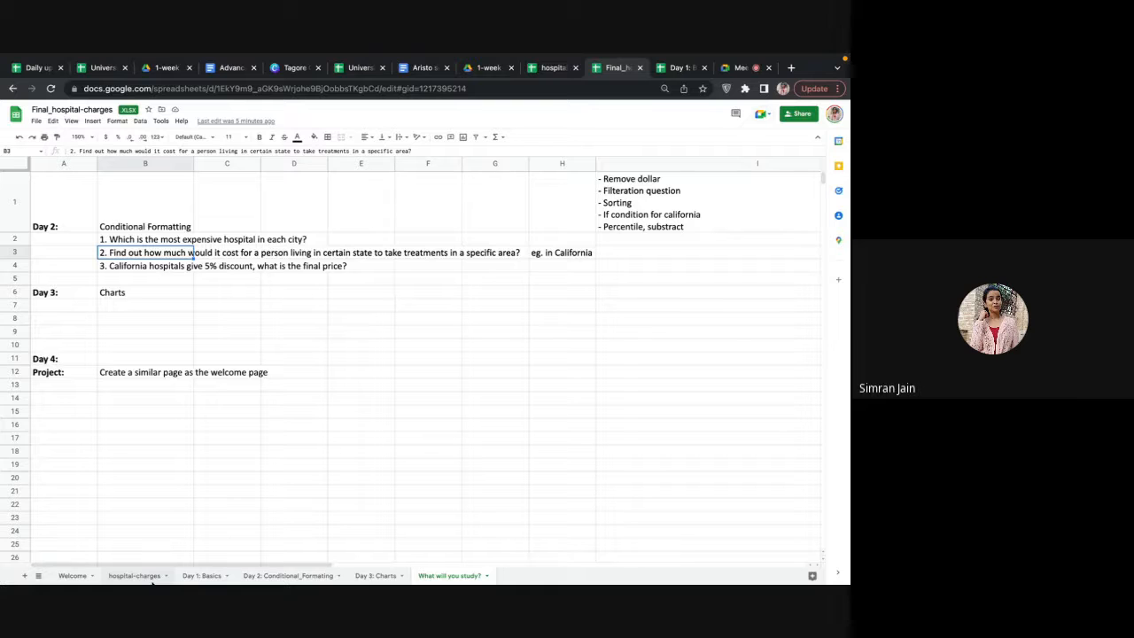
pyautogui.click(151, 580)
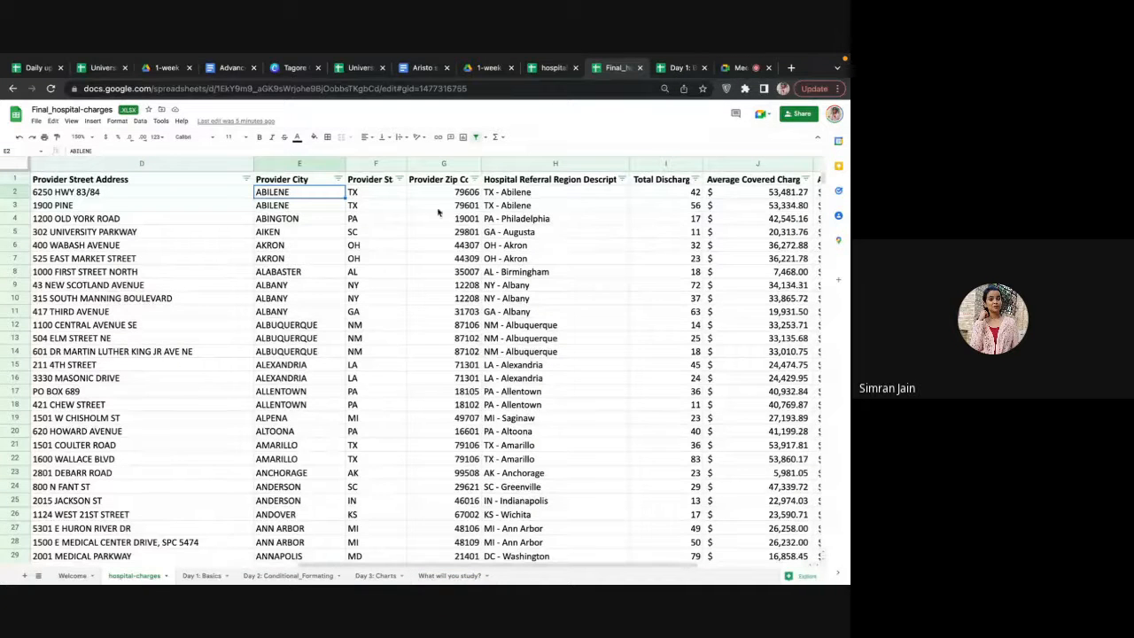
pyautogui.click(381, 195)
pyautogui.click(324, 198)
pyautogui.click(323, 205)
pyautogui.hscroll(-3, 321, 205)
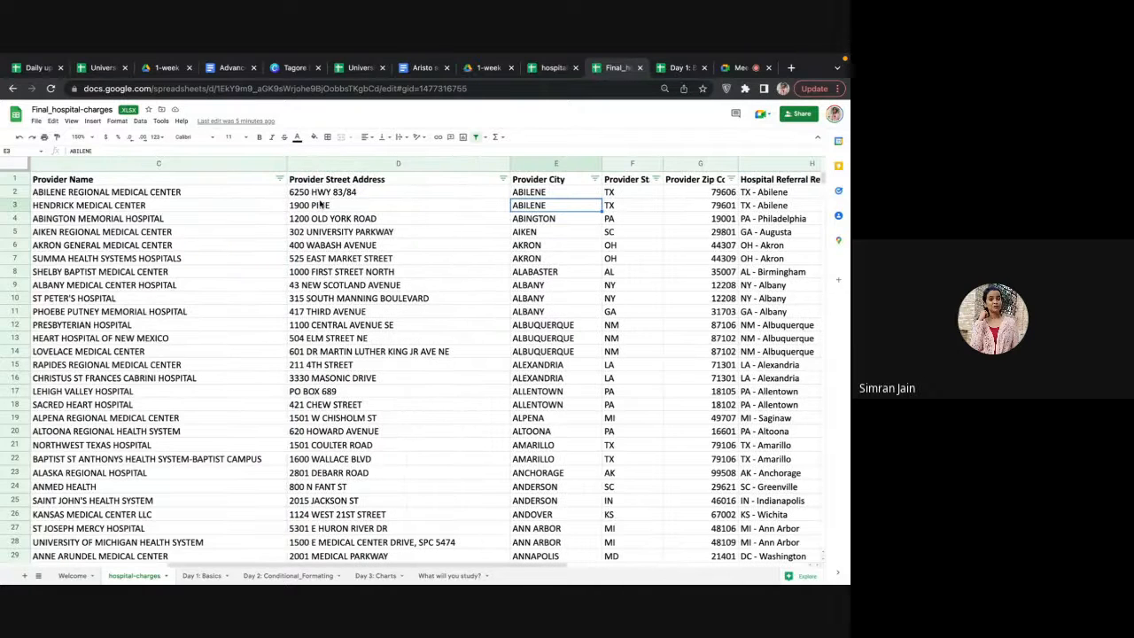
pyautogui.hscroll(-3, 321, 205)
pyautogui.click(213, 193)
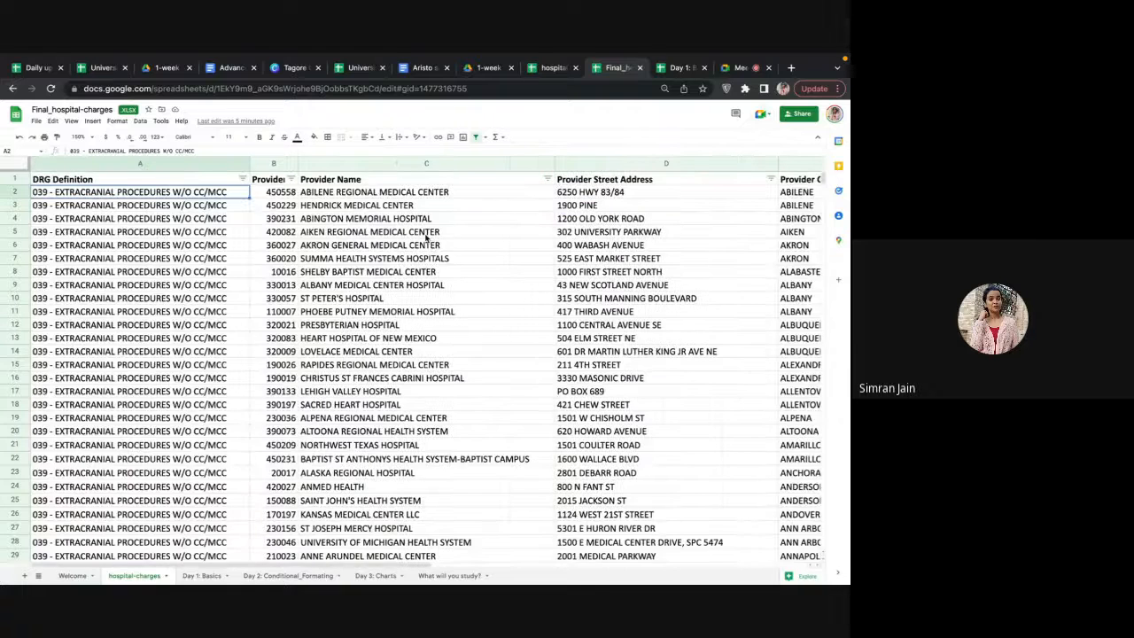
# Step: Examine the first record's referral region, provider state and provider city alongside its DRG Definition
pyautogui.hscroll(5, 426, 238)
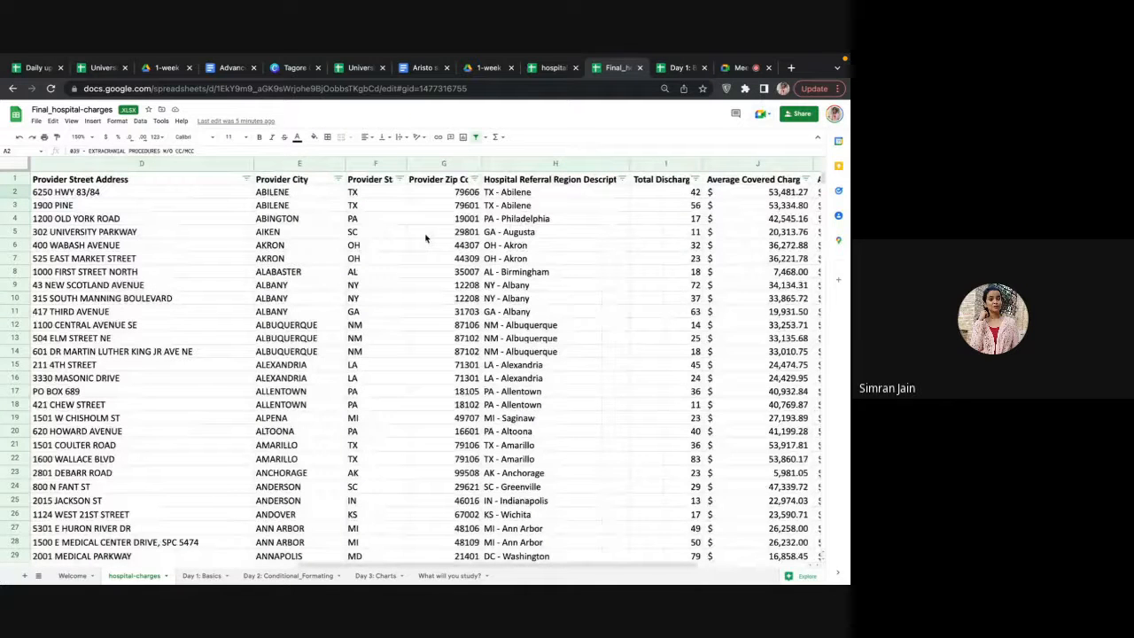
pyautogui.click(528, 194)
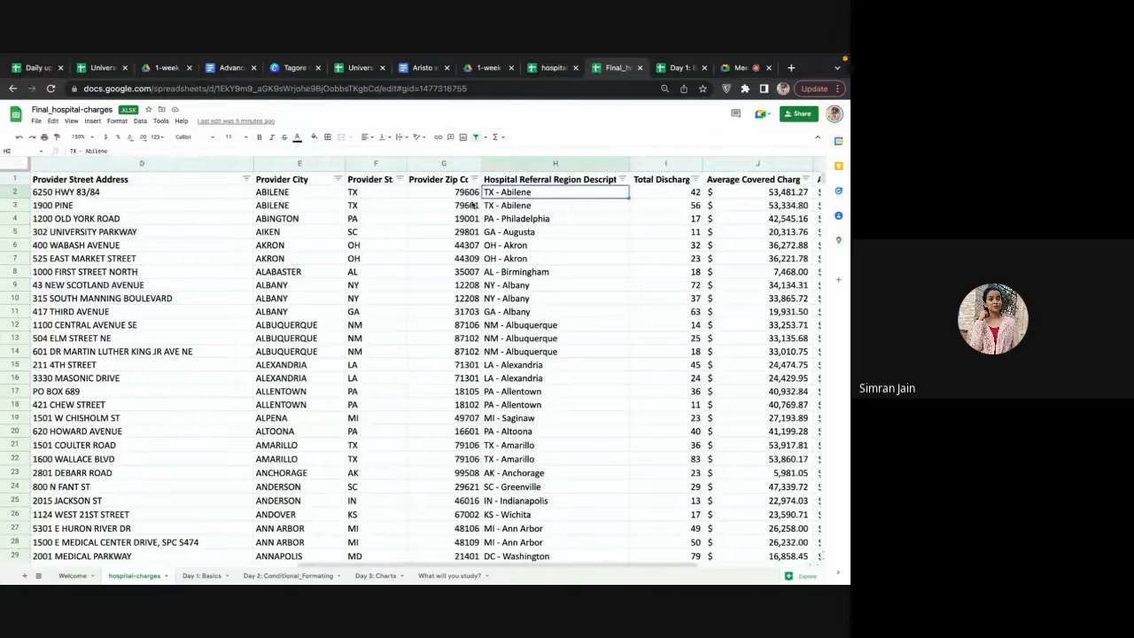
pyautogui.click(385, 198)
pyautogui.click(319, 195)
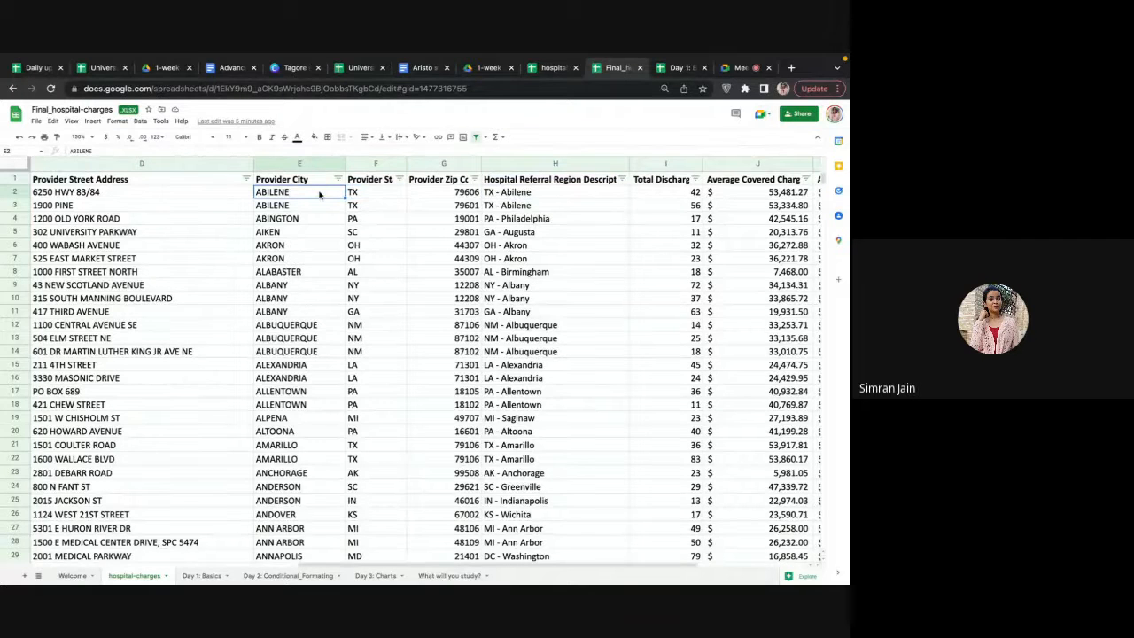
pyautogui.hscroll(-5, 319, 195)
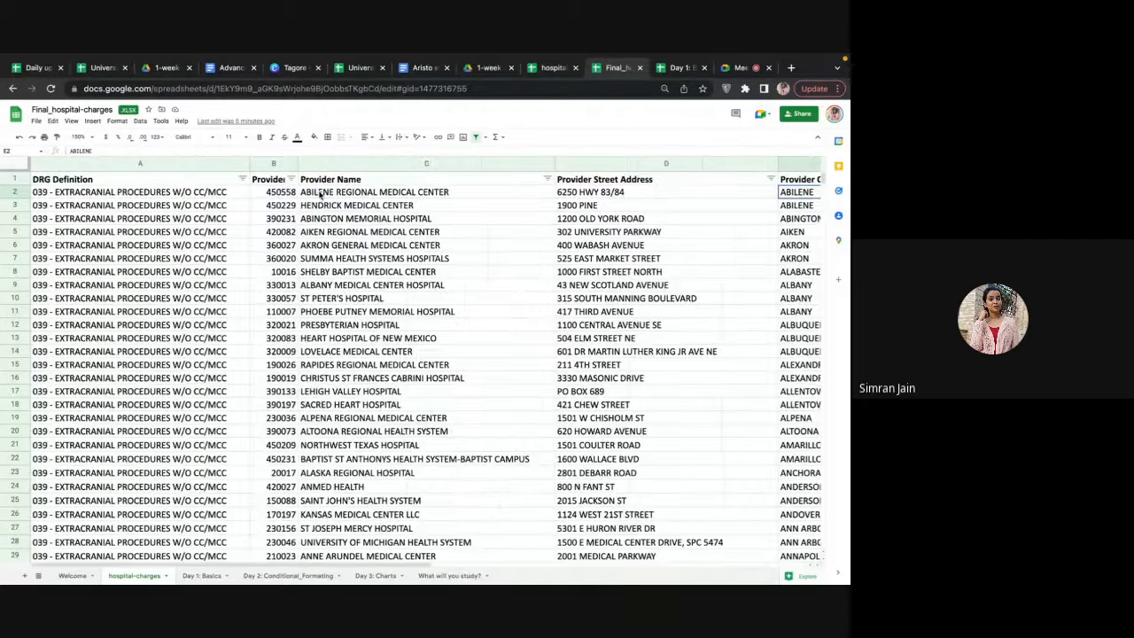
pyautogui.click(206, 197)
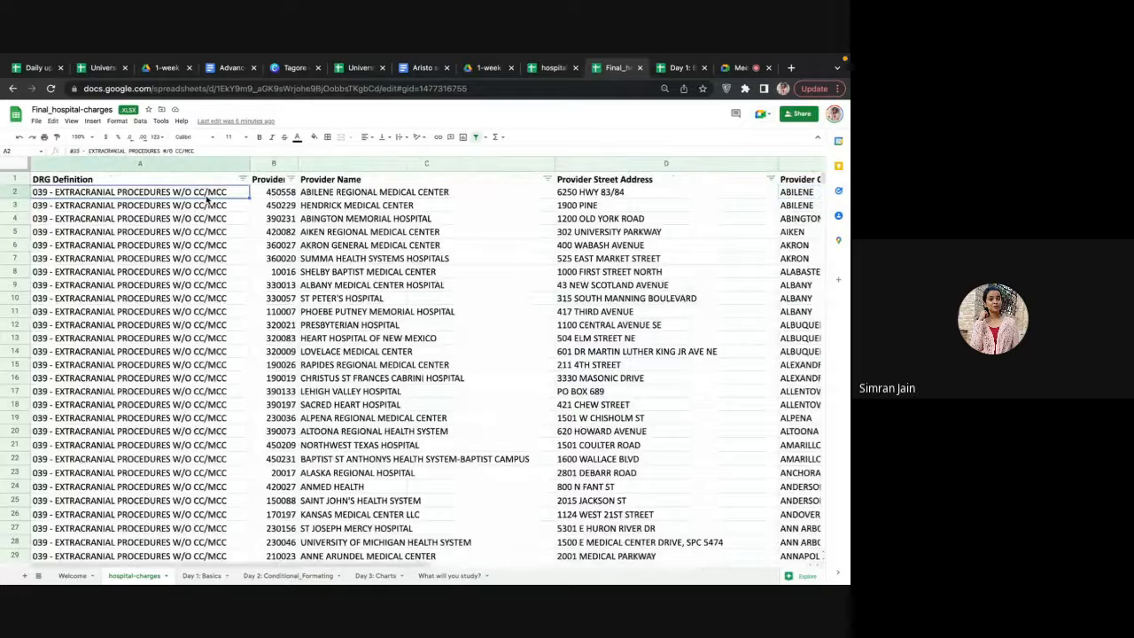
pyautogui.hscroll(3, 206, 196)
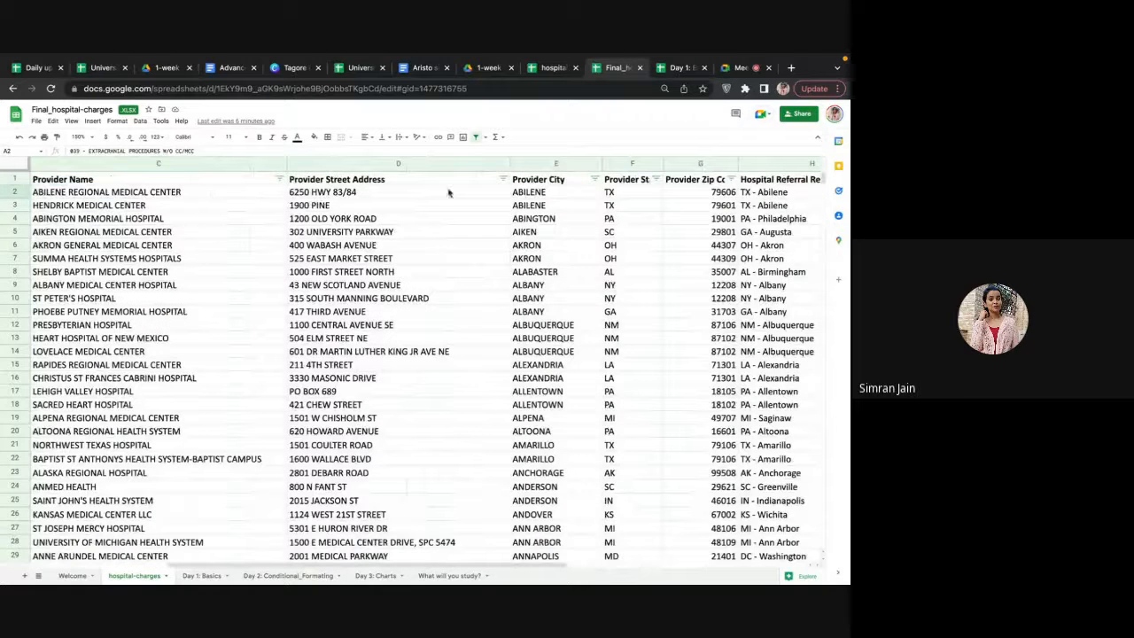
pyautogui.click(518, 195)
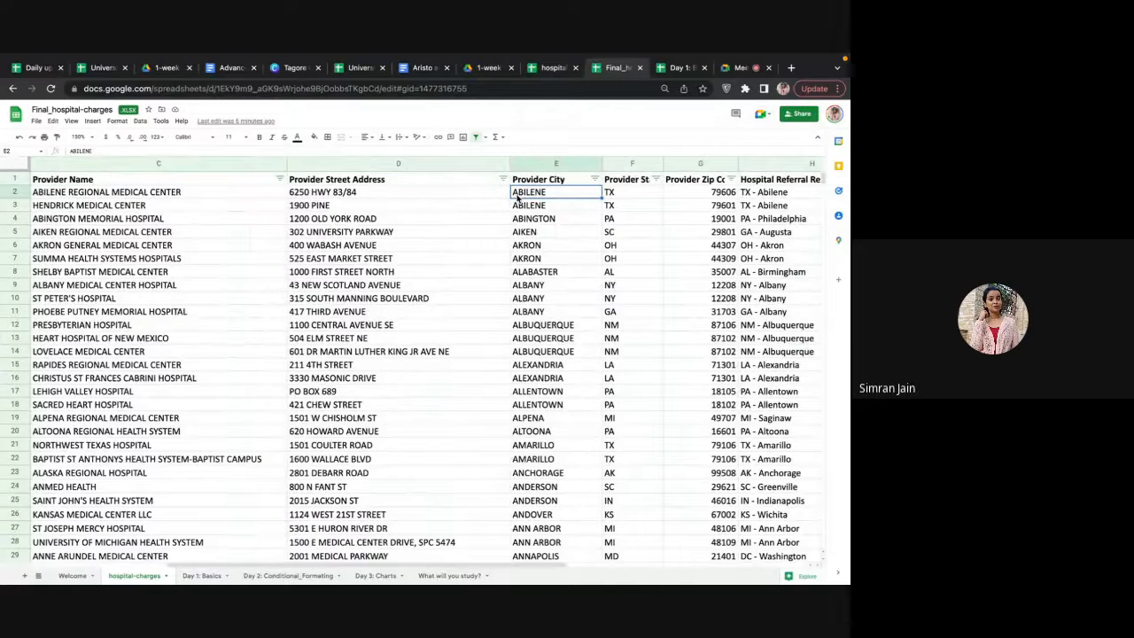
# Step: Check the participant list in the Google Meet call again and return to the hospital-charges sheet
pyautogui.click(734, 69)
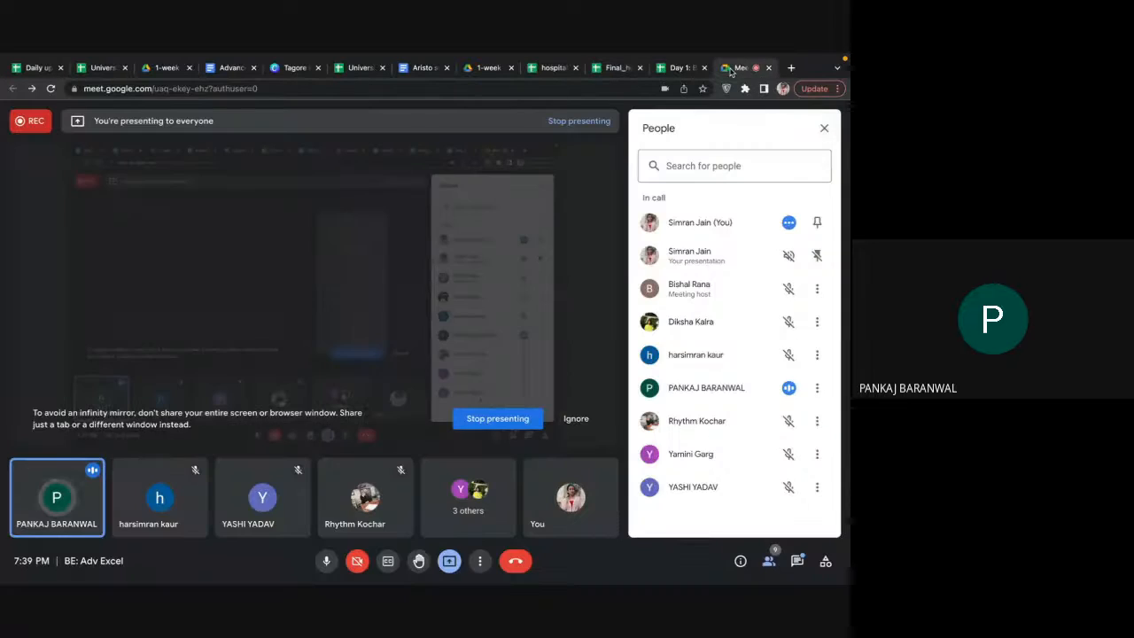
pyautogui.click(614, 69)
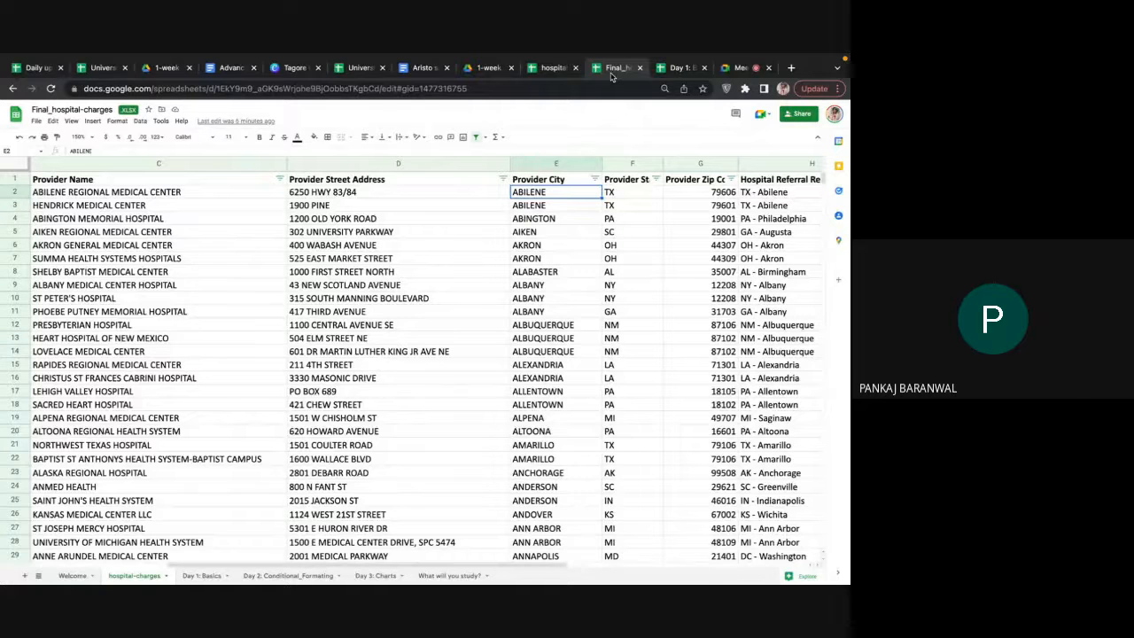
pyautogui.hscroll(3, 527, 263)
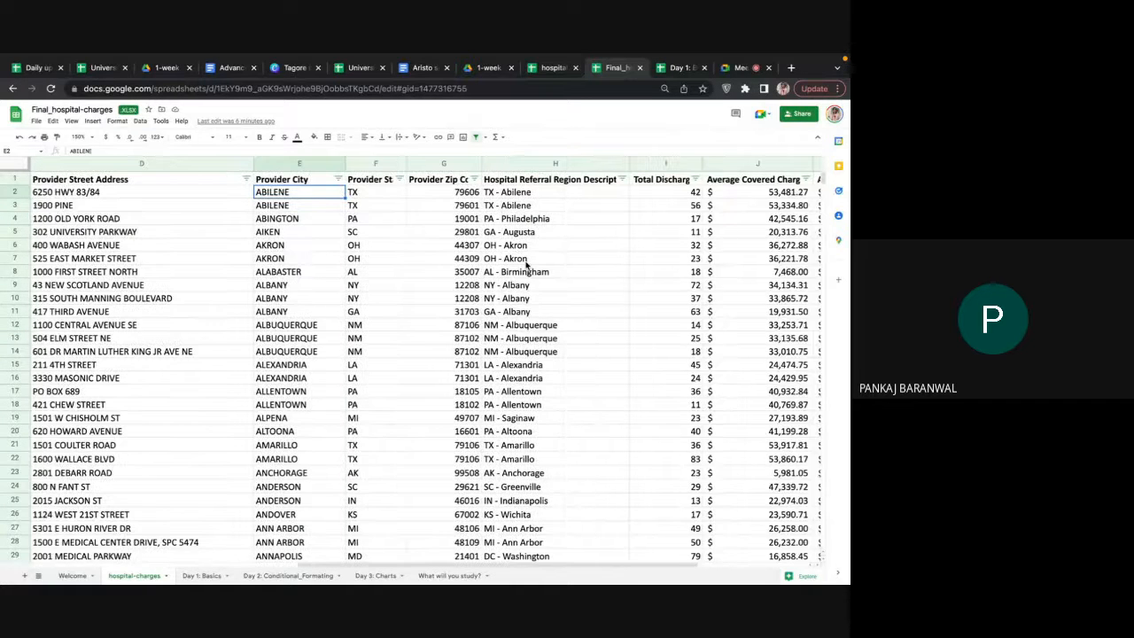
# Step: Sort the hospital-charges data by Provider State from A to Z and select cell F5 among the AL rows
pyautogui.hscroll(-6, 527, 265)
pyautogui.scroll(-1, 527, 265)
pyautogui.scroll(1, 527, 265)
pyautogui.hscroll(6, 528, 265)
pyautogui.hscroll(-3, 376, 219)
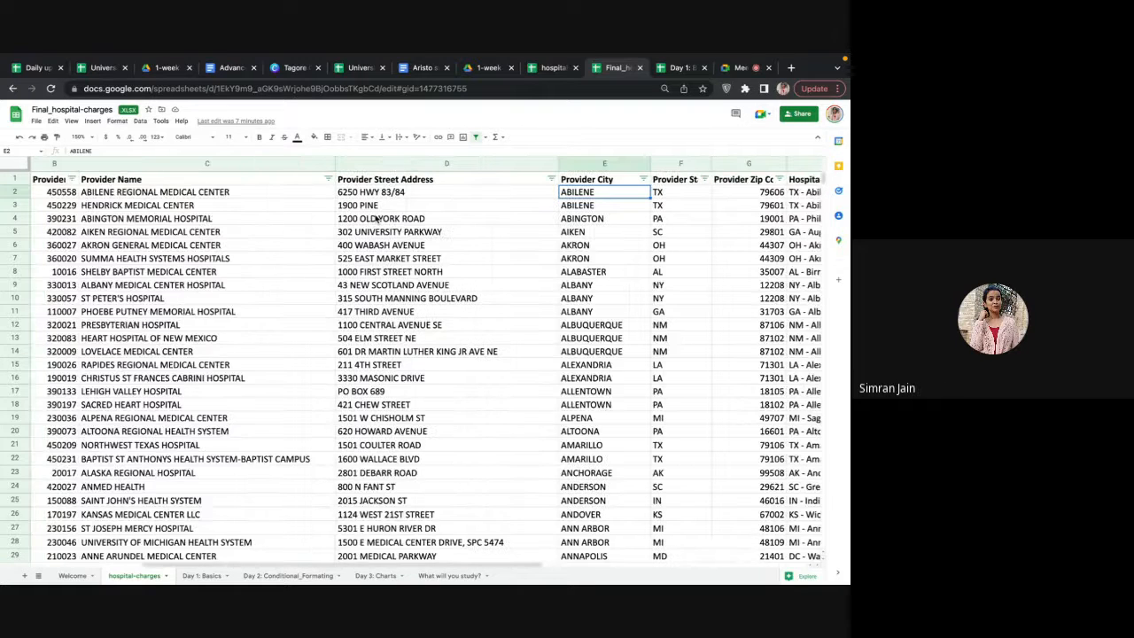
pyautogui.hscroll(3, 376, 219)
pyautogui.click(401, 179)
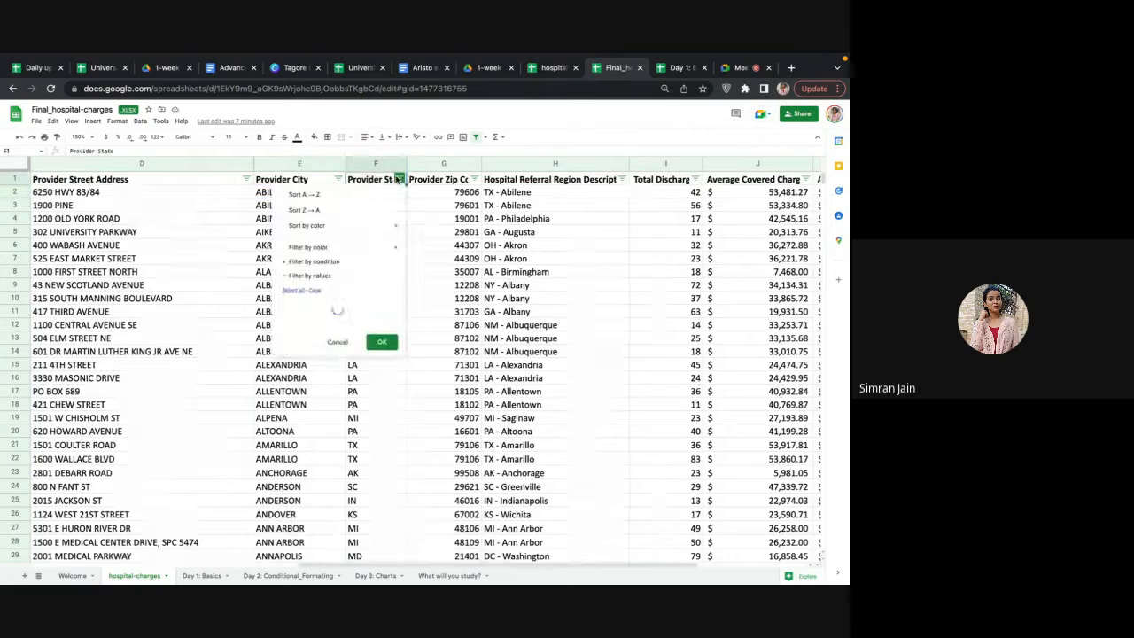
pyautogui.click(385, 194)
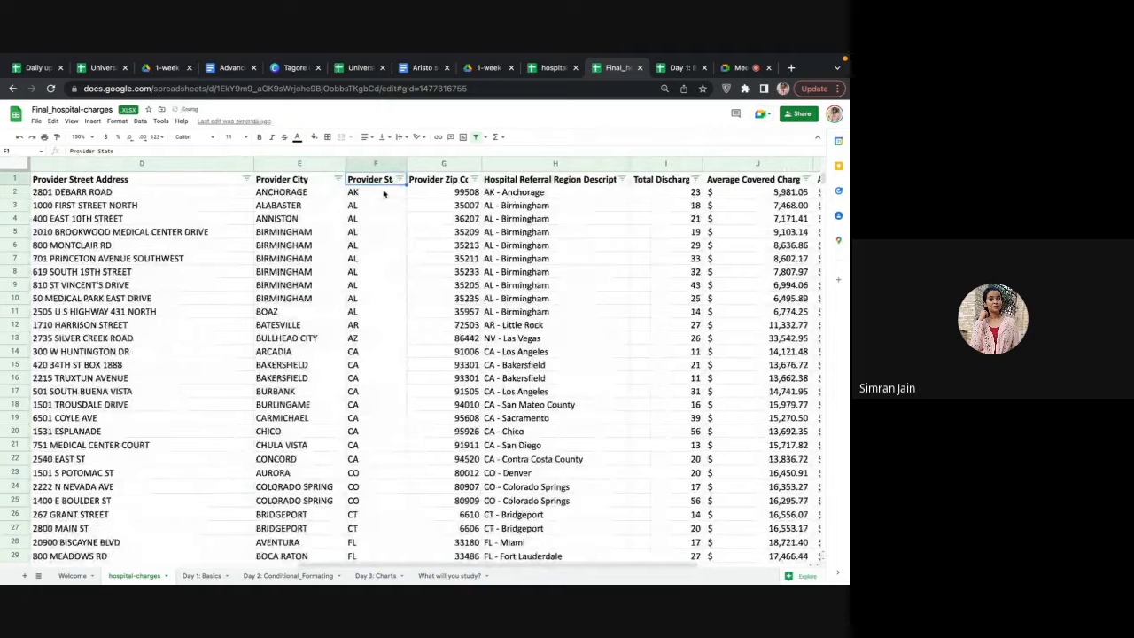
pyautogui.click(374, 206)
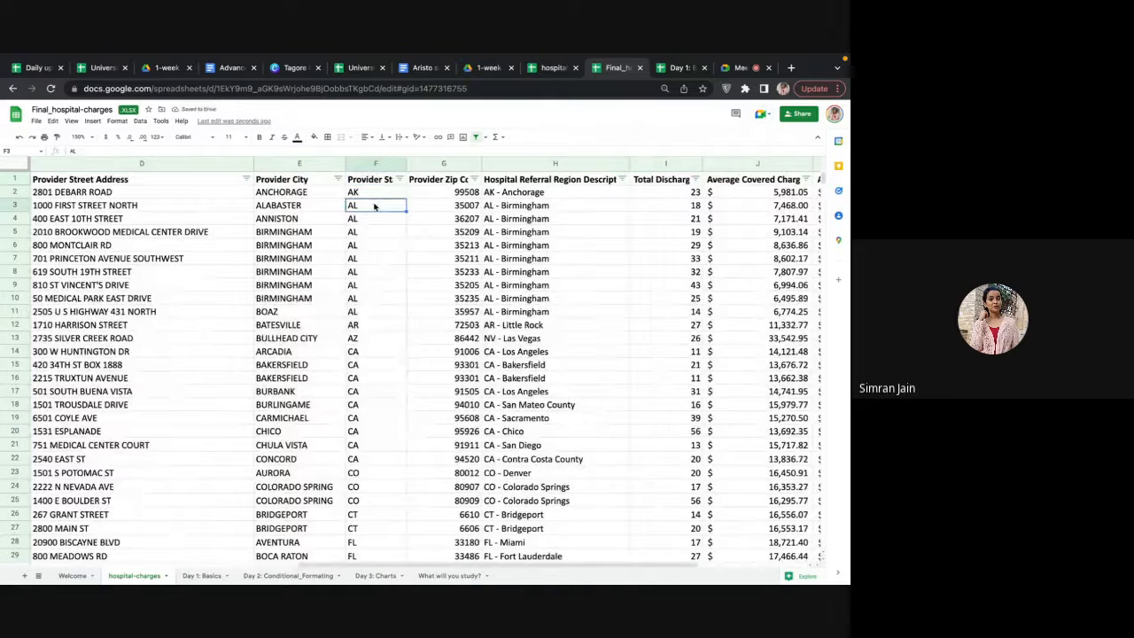
pyautogui.press('Down')
pyautogui.press('Down')
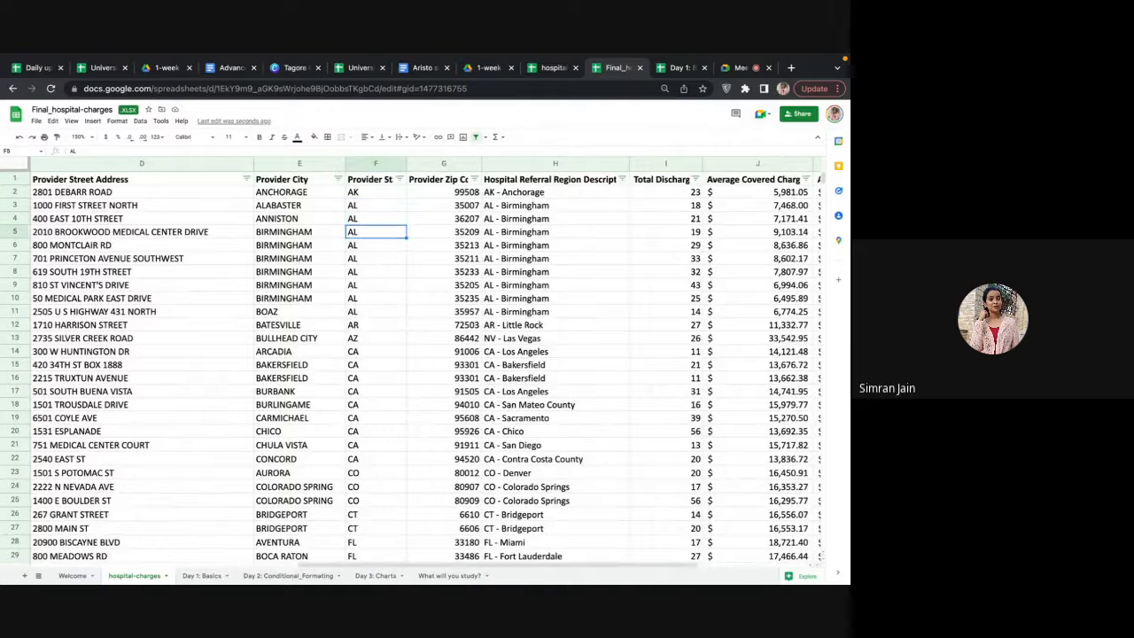
# Step: Look through the Provider State cells of the AL rows and go back up to the first record's state, F2
pyautogui.press('Up')
pyautogui.press('Up')
pyautogui.press('Down')
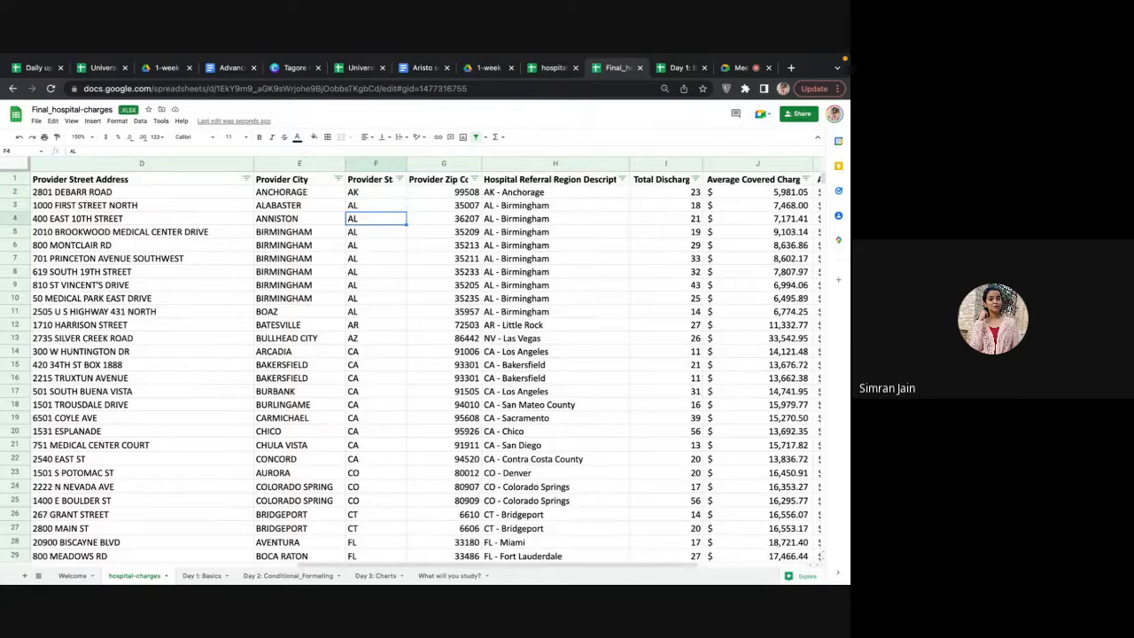
pyautogui.press('Down')
pyautogui.press('Down')
pyautogui.press('Down')
pyautogui.press('Down')
pyautogui.press('Down')
pyautogui.press('Down')
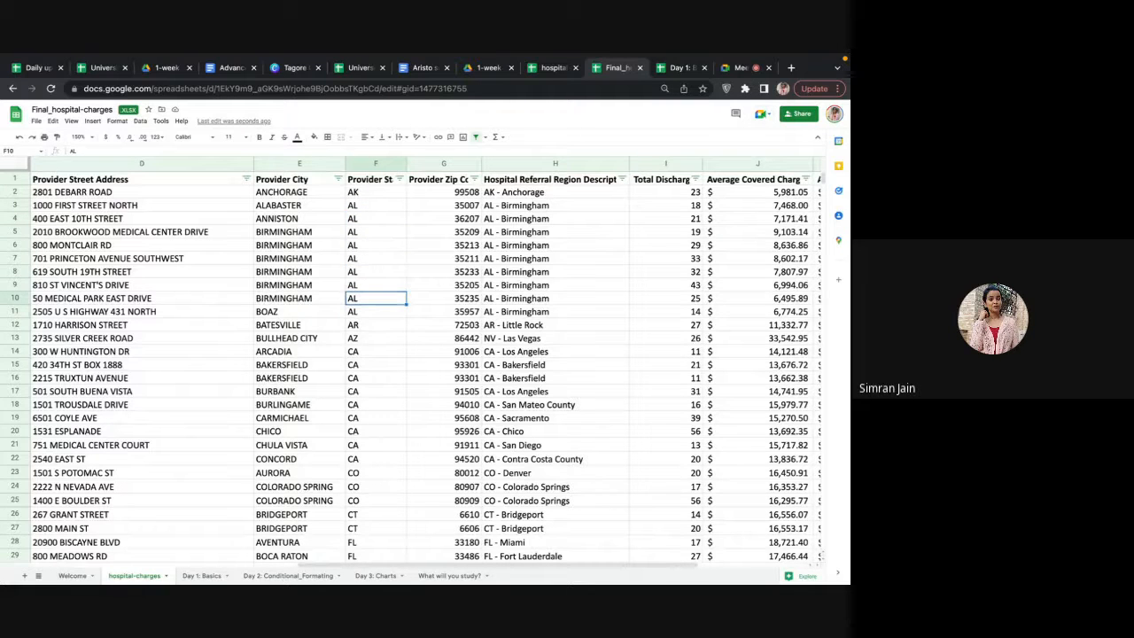
pyautogui.press('Up')
pyautogui.press('Up')
pyautogui.press('Up')
pyautogui.press('Up')
pyautogui.press('Up')
pyautogui.click(375, 246)
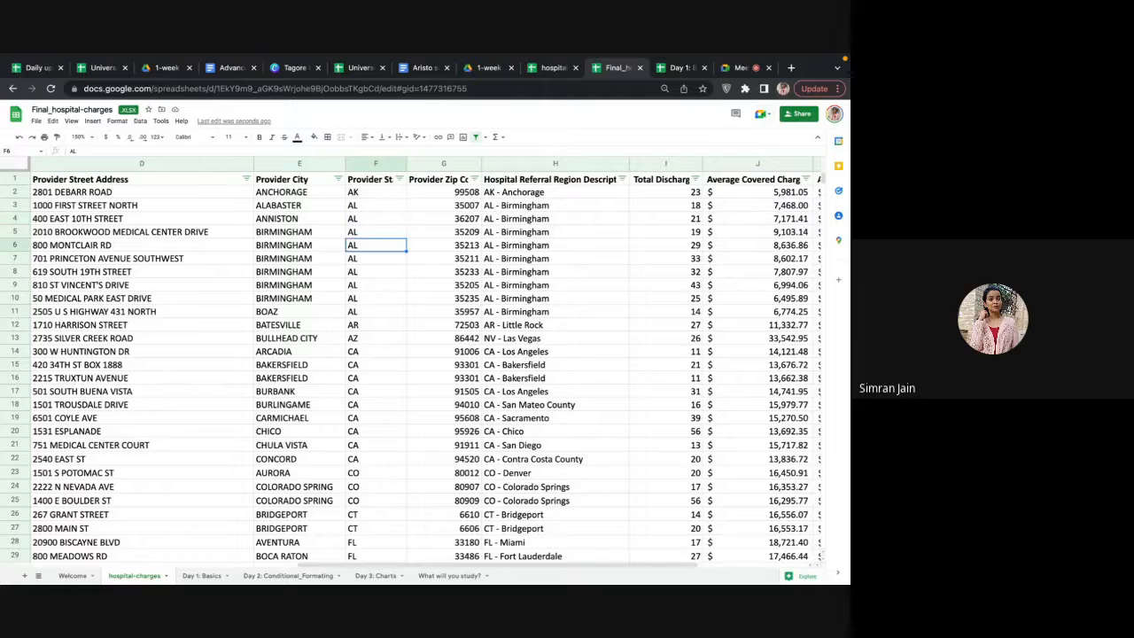
pyautogui.press('Up')
pyautogui.press('Up')
pyautogui.press('Up')
pyautogui.press('Up')
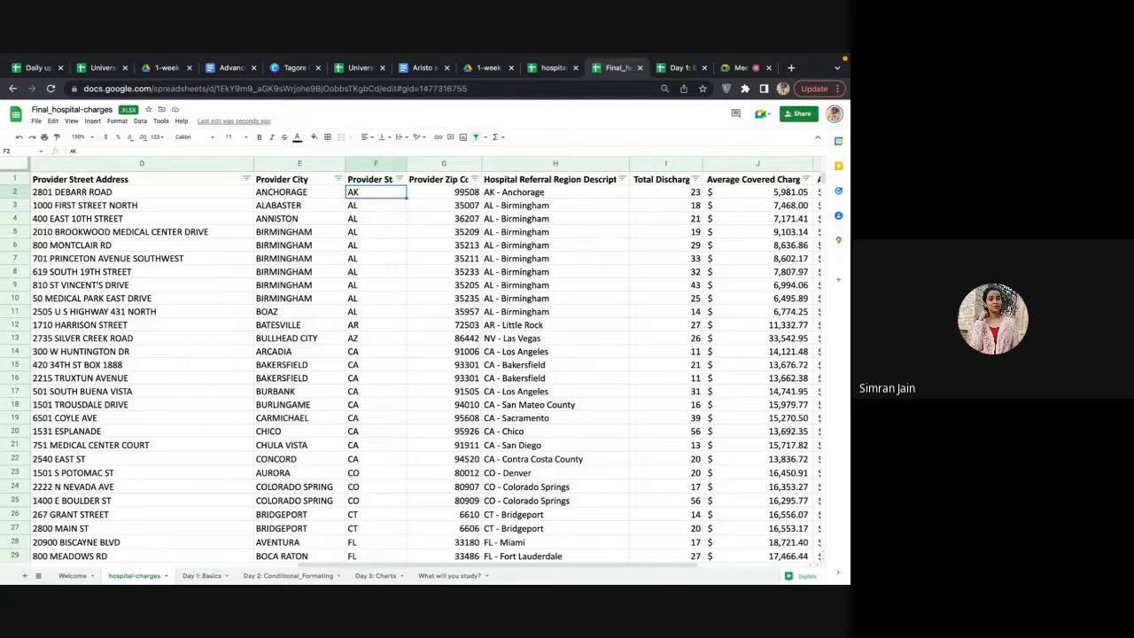
# Step: Examine the first record across all its fields, from DRG Definition in A2 to Average Total Payments in K2
pyautogui.press('Left')
pyautogui.press('Left')
pyautogui.press('Left')
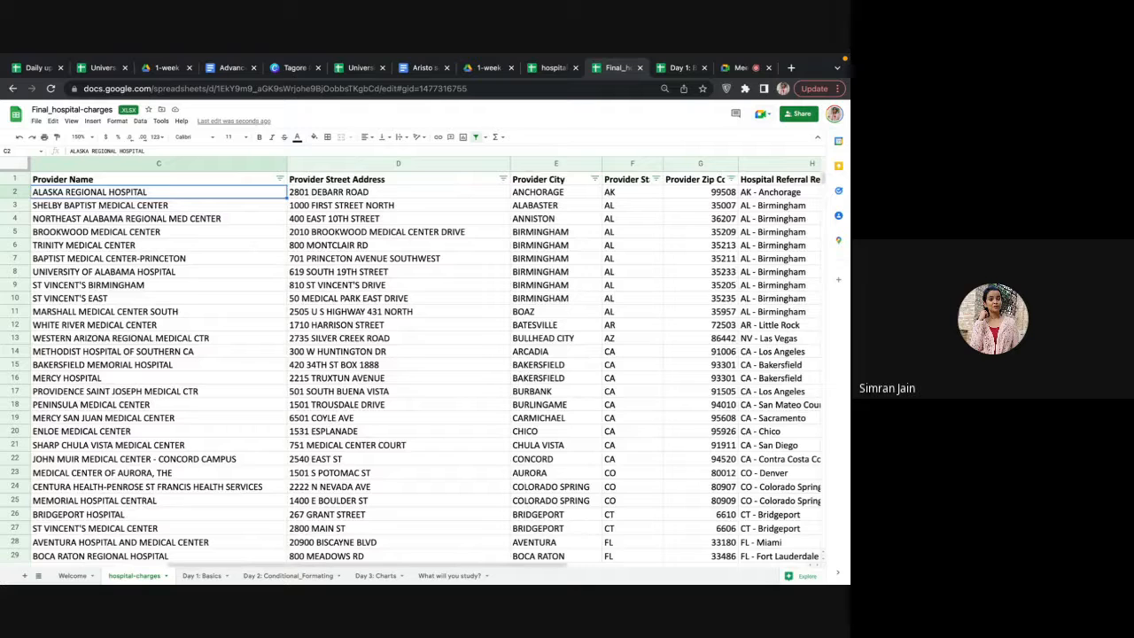
pyautogui.press('Left')
pyautogui.press('Left')
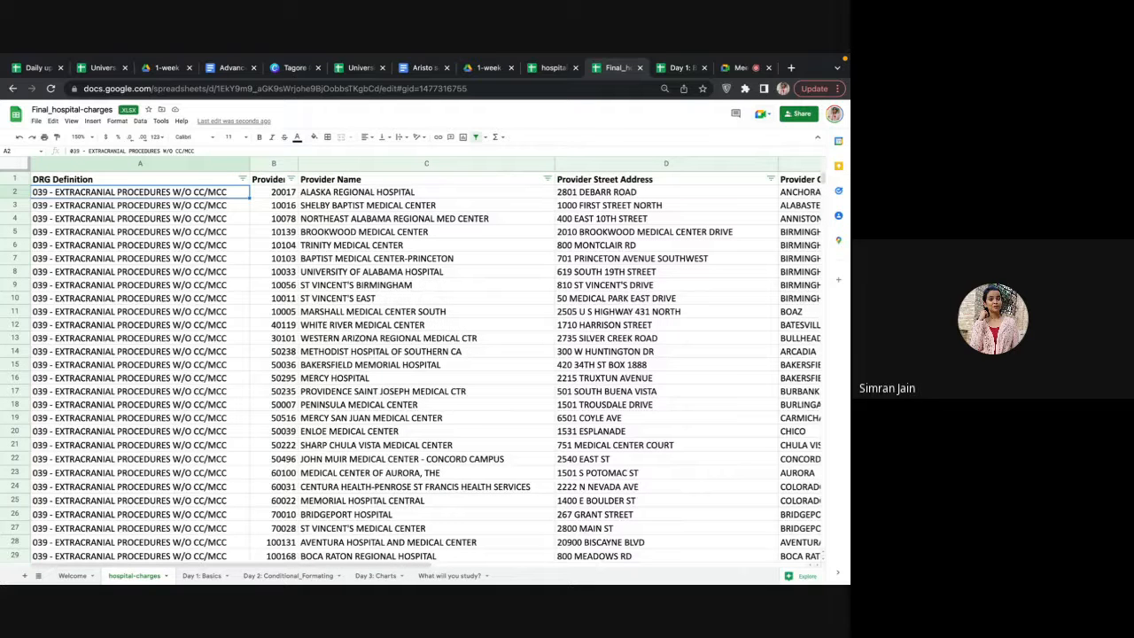
pyautogui.press('Right')
pyautogui.press('Right')
pyautogui.press('Right')
pyautogui.press('Right')
pyautogui.press('Right')
pyautogui.press('Right')
pyautogui.press('Right')
pyautogui.press('Right')
pyautogui.press('Right')
pyautogui.press('Right')
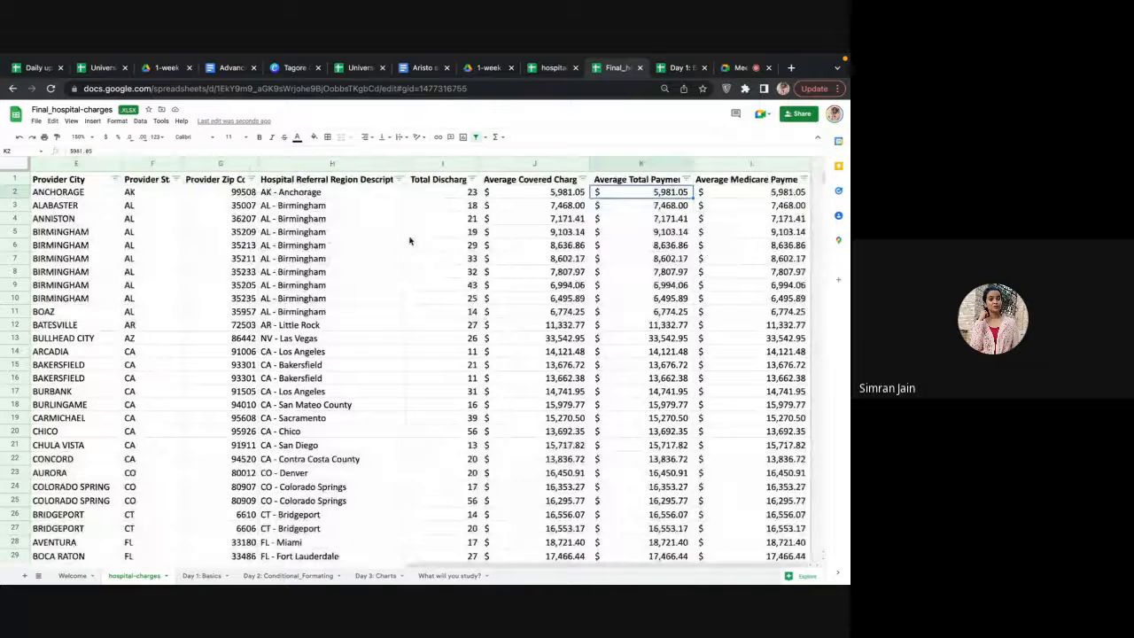
# Step: Check the first record's state and city, and select the AL entries F3:F11 in the Provider State column
pyautogui.hscroll(-5, 410, 240)
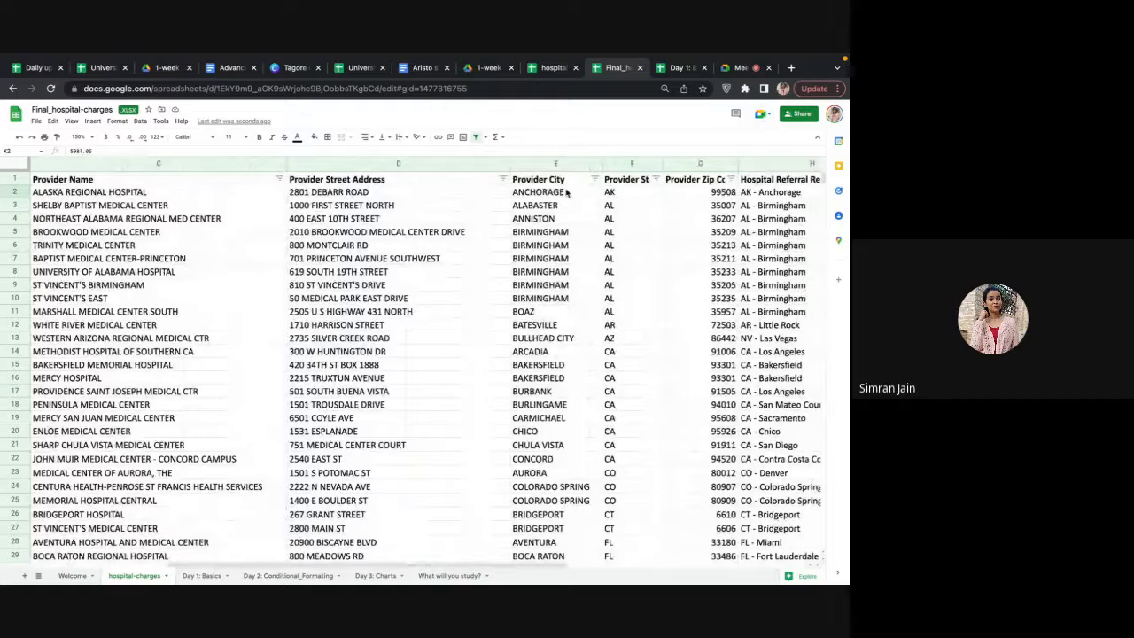
pyautogui.click(628, 194)
pyautogui.click(563, 193)
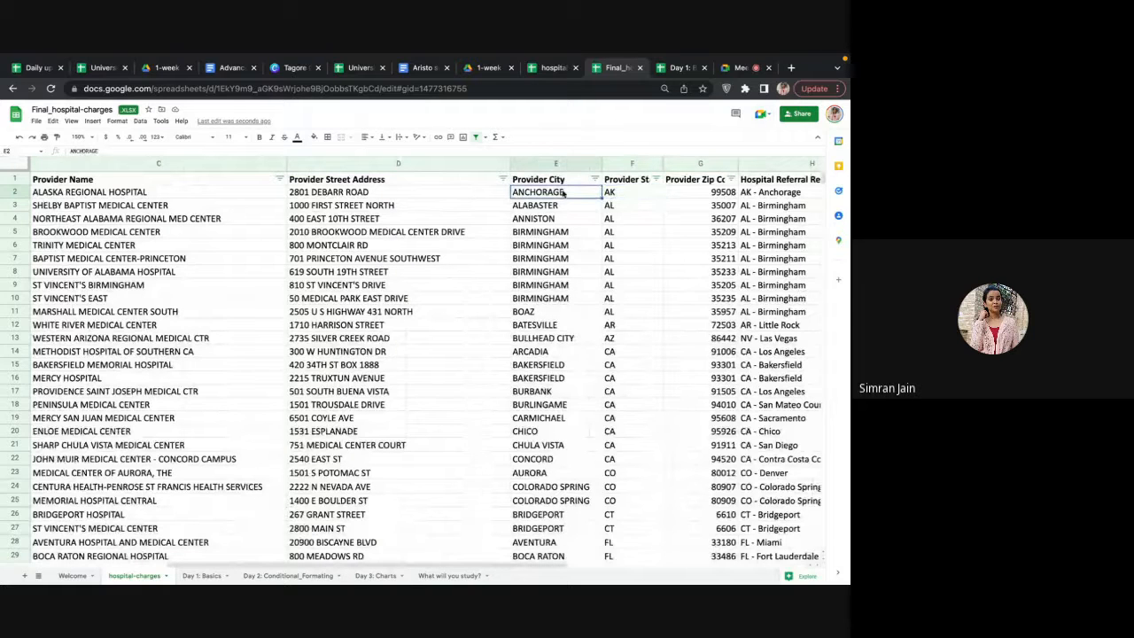
pyautogui.click(618, 209)
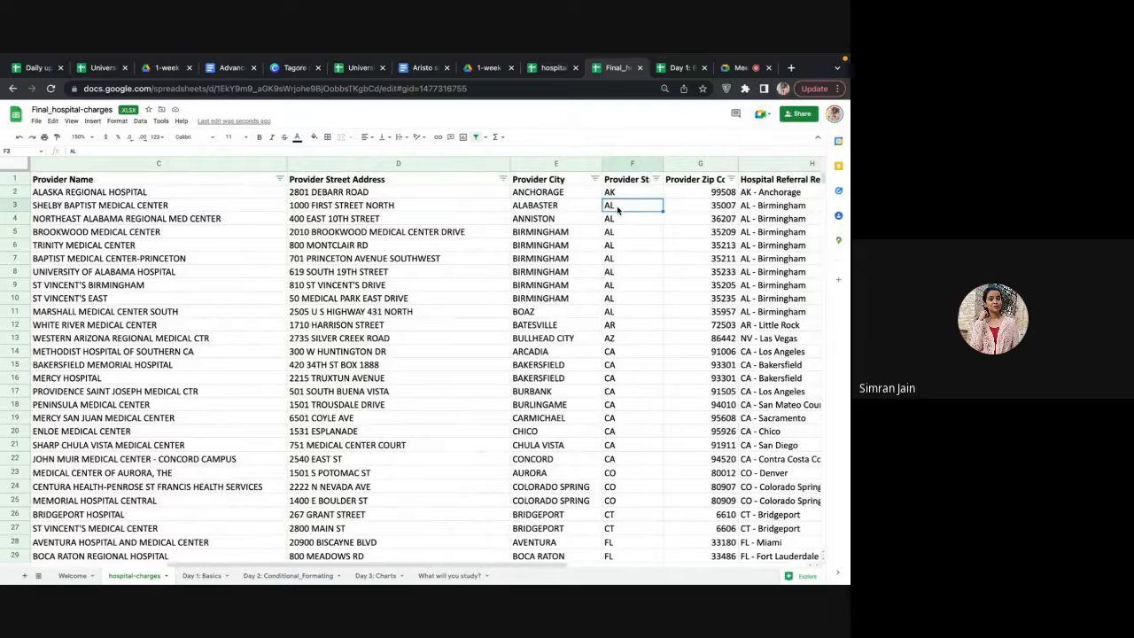
pyautogui.hotkey('shift', 'Down')
pyautogui.hotkey('shift', 'Down')
pyautogui.hotkey('shift', 'Down')
pyautogui.hotkey('shift', 'Down')
pyautogui.hotkey('shift', 'Down')
pyautogui.hotkey('shift', 'Down')
pyautogui.hotkey('shift', 'Down')
pyautogui.hotkey('shift', 'Down')
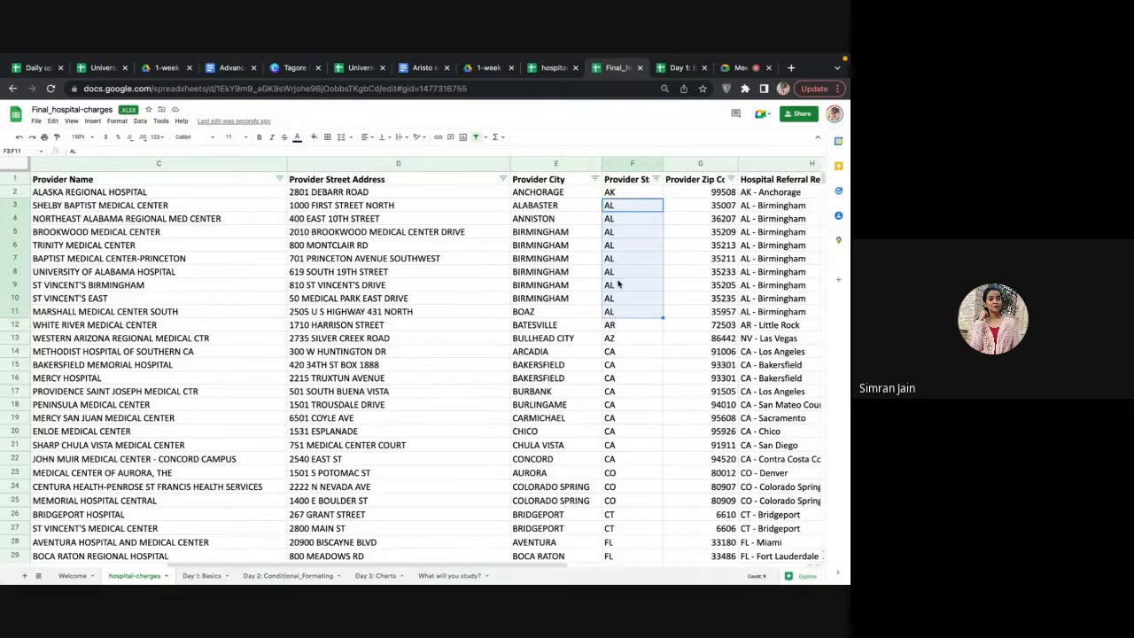
# Step: Examine Average Total Payments K3:K10 for the AL rows against their DRG Definition and city, ending on K3
pyautogui.hscroll(-1, 570, 275)
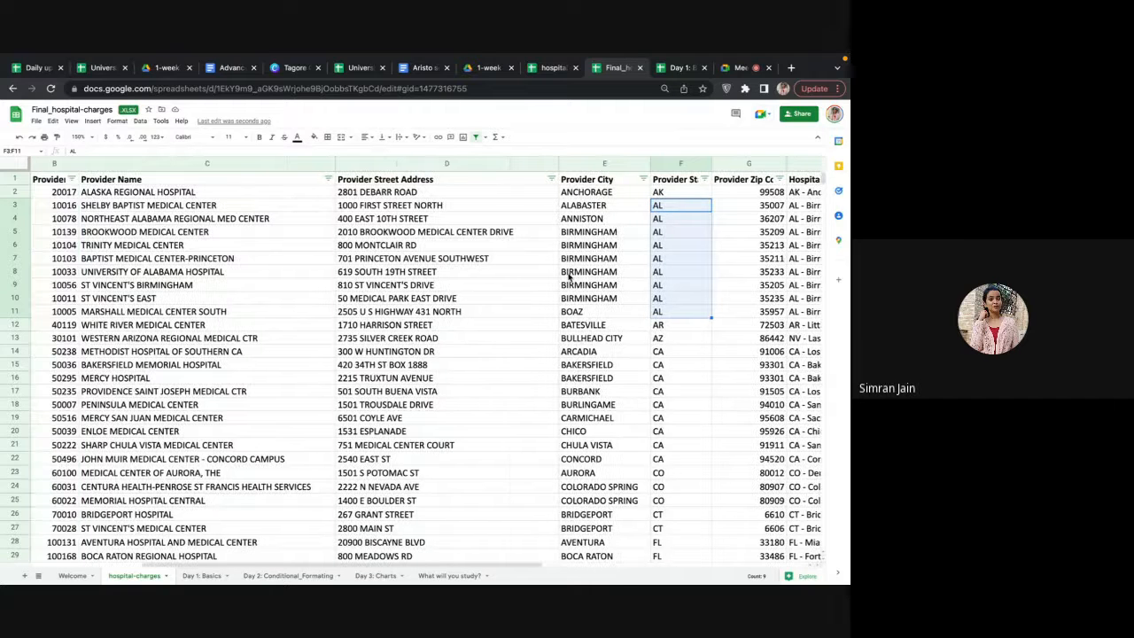
pyautogui.hscroll(3, 570, 276)
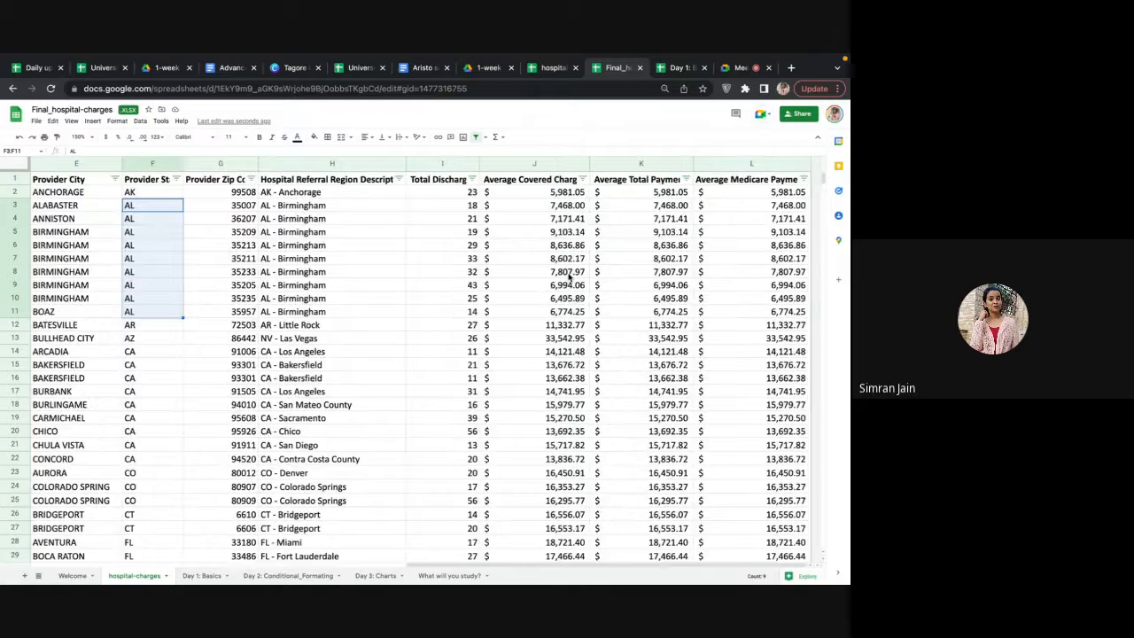
pyautogui.click(675, 208)
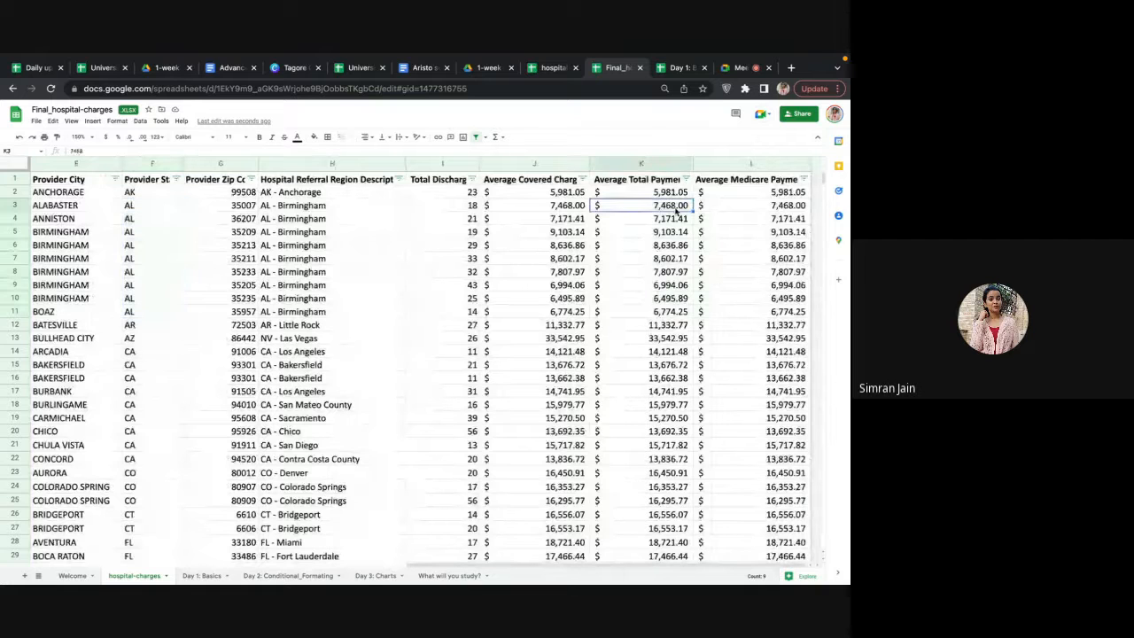
pyautogui.moveTo(675, 211); pyautogui.dragTo(673, 299)
pyautogui.hscroll(-3, 599, 239)
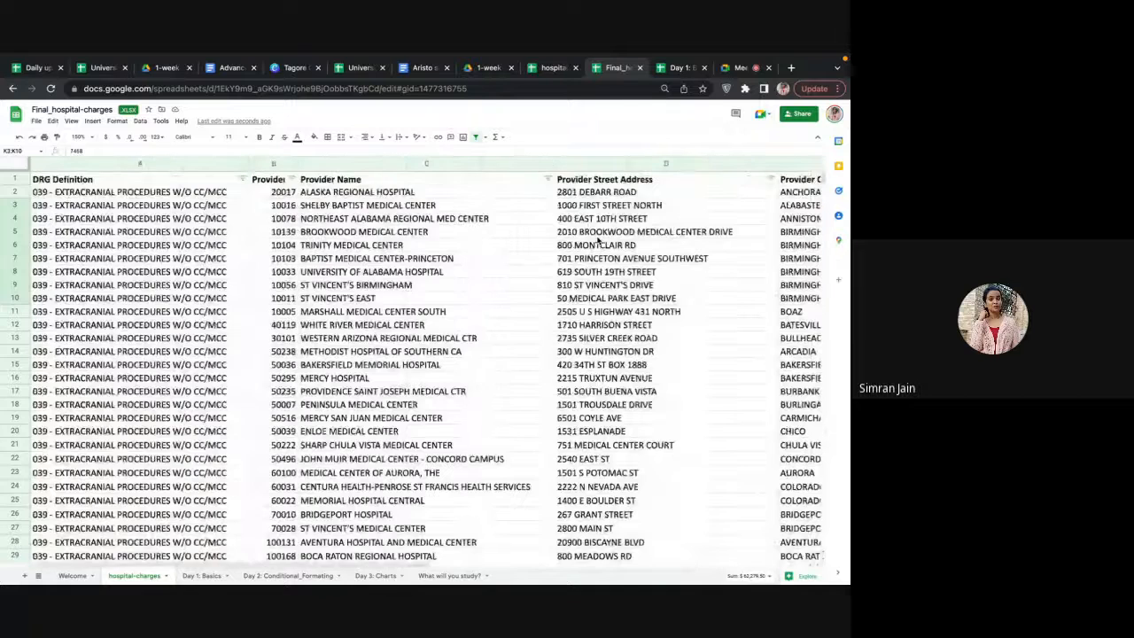
pyautogui.hscroll(3, 638, 226)
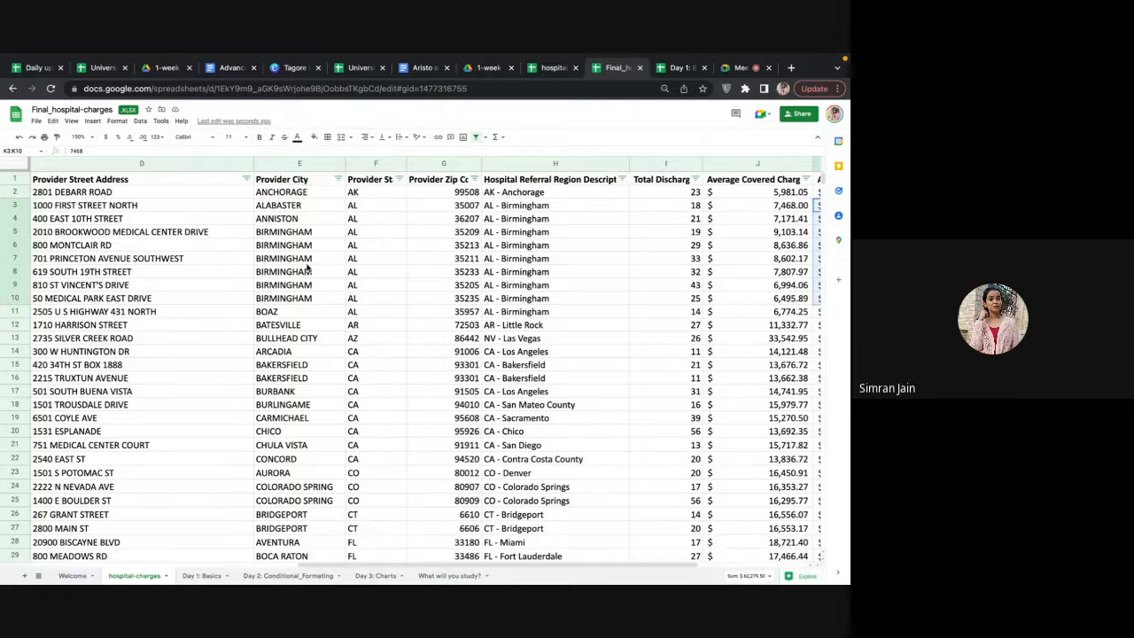
pyautogui.hscroll(2, 629, 315)
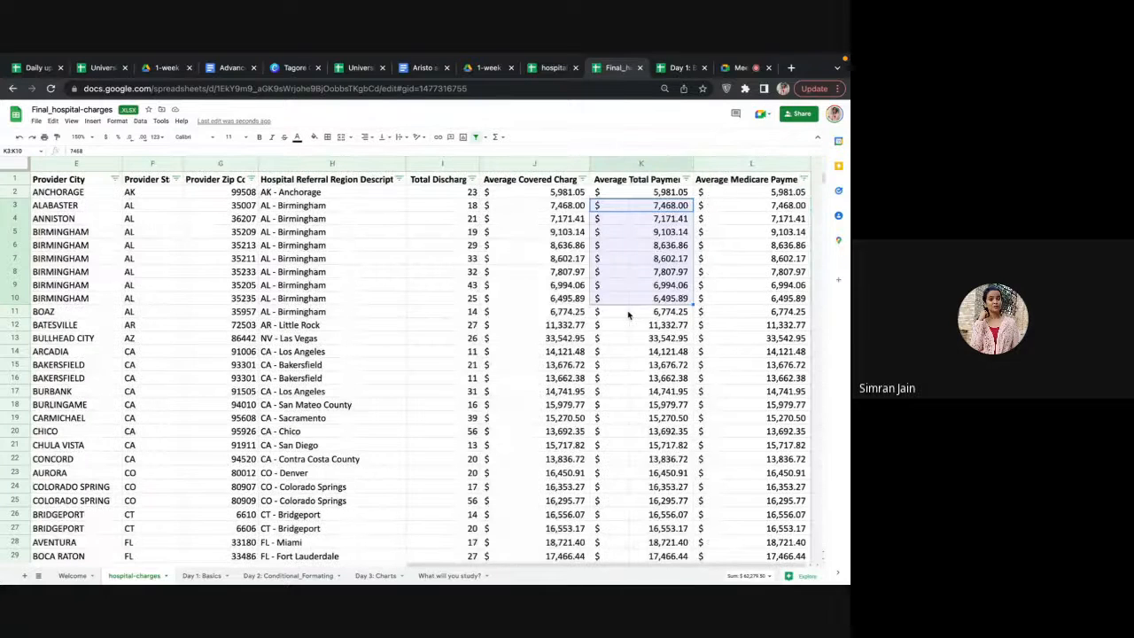
pyautogui.click(669, 207)
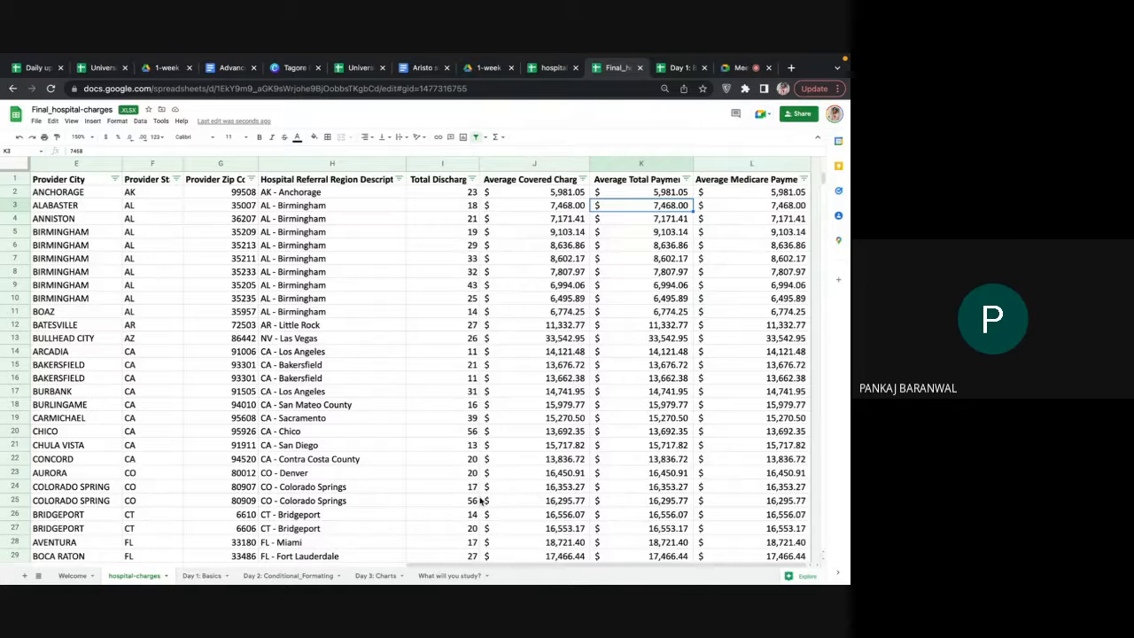
# Step: Reread Day 2 questions 2 and 3 on the "What will you study?" sheet and return to the hospital-charges sheet
pyautogui.click(443, 576)
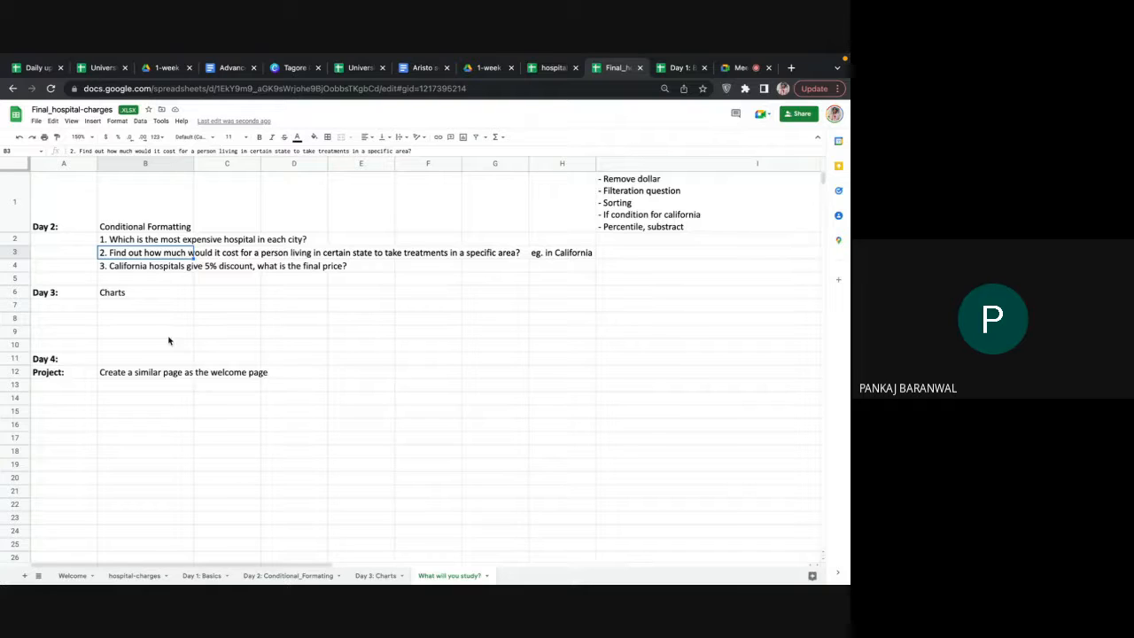
pyautogui.click(152, 271)
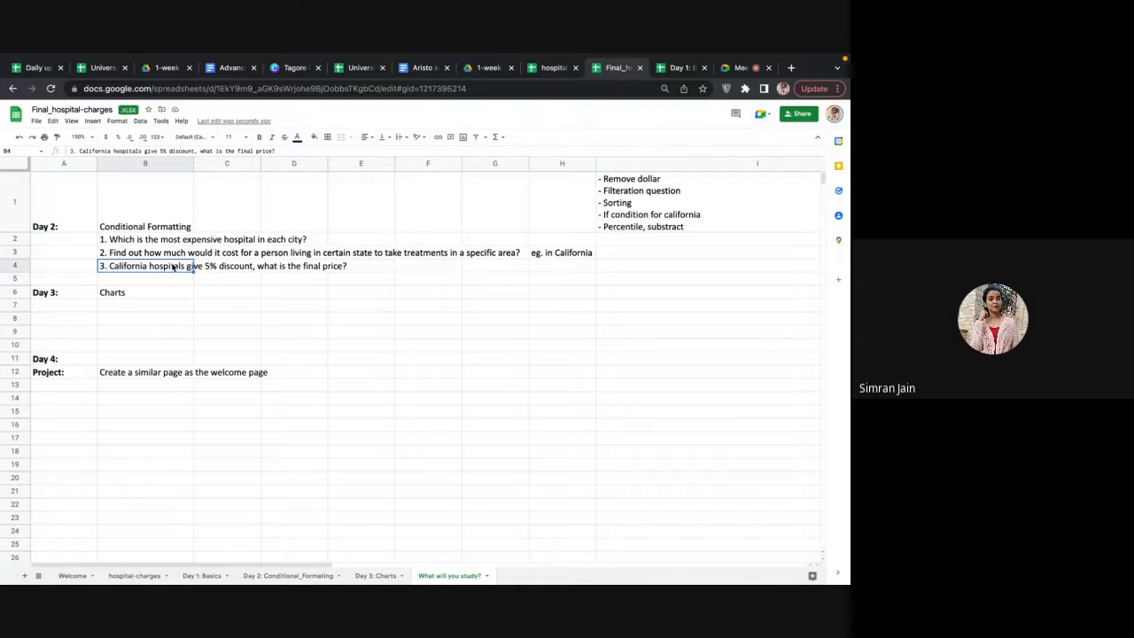
pyautogui.click(174, 256)
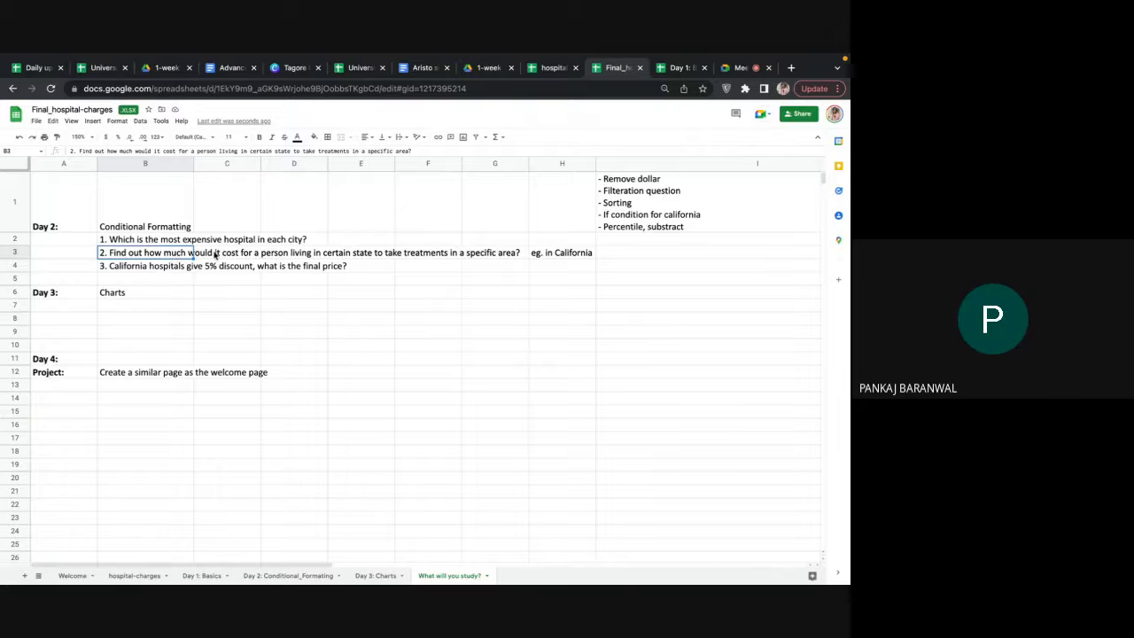
pyautogui.click(383, 255)
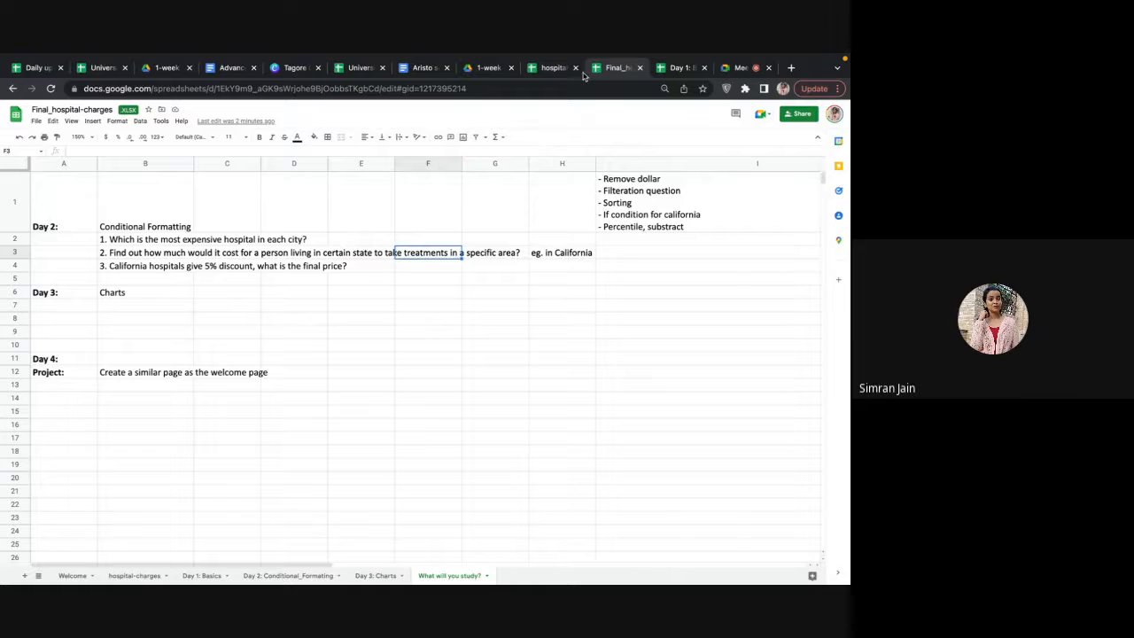
pyautogui.click(552, 68)
pyautogui.hotkey('ctrl', 'Tab')
pyautogui.click(159, 576)
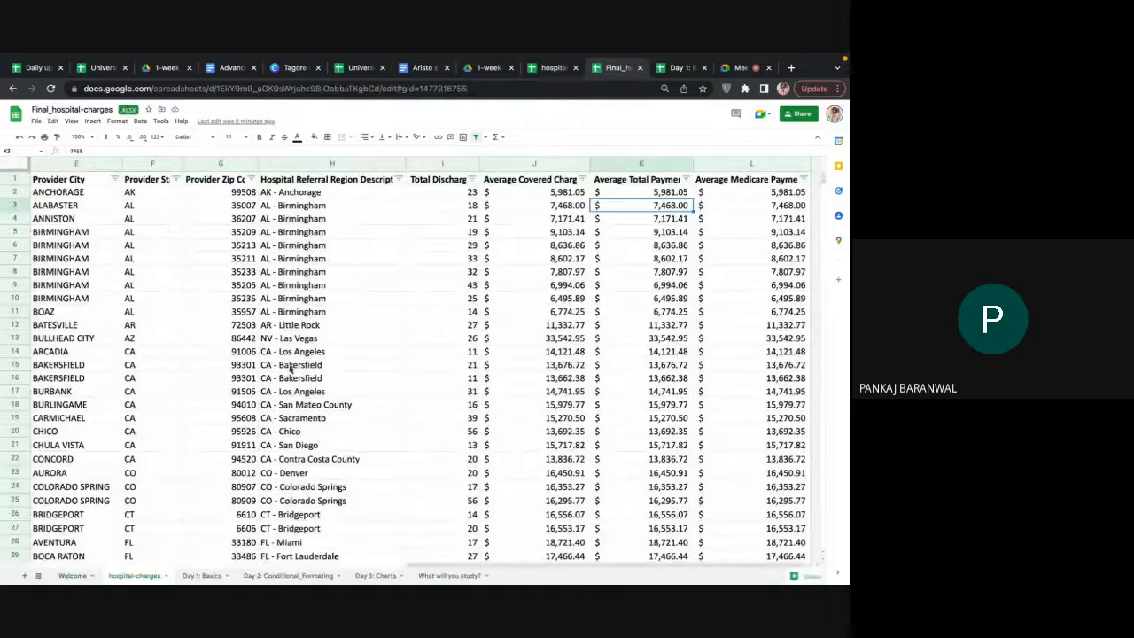
# Step: Clear all values in the Hospital Referral Region Description filter and search its value list for "CA"
pyautogui.hscroll(-5, 288, 370)
pyautogui.hscroll(5, 300, 357)
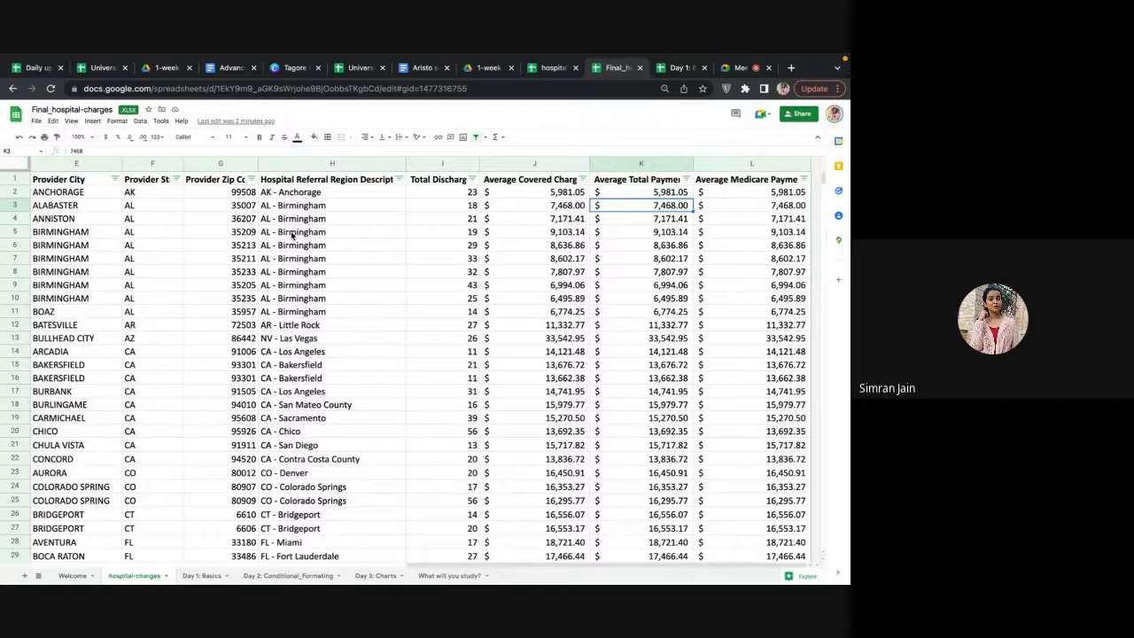
pyautogui.click(399, 179)
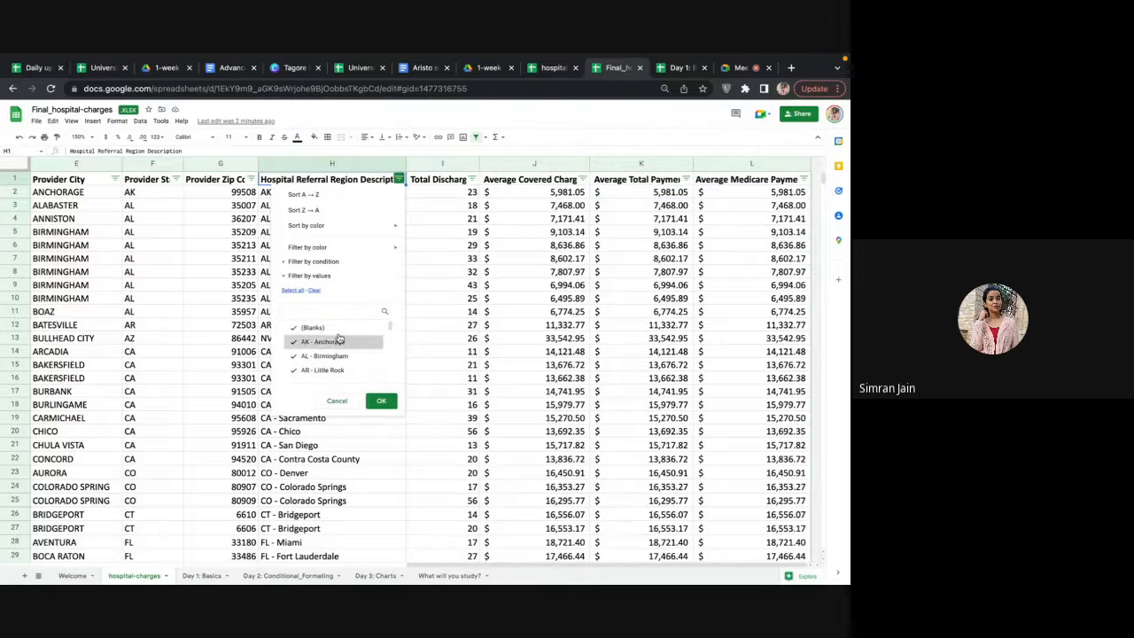
pyautogui.click(340, 306)
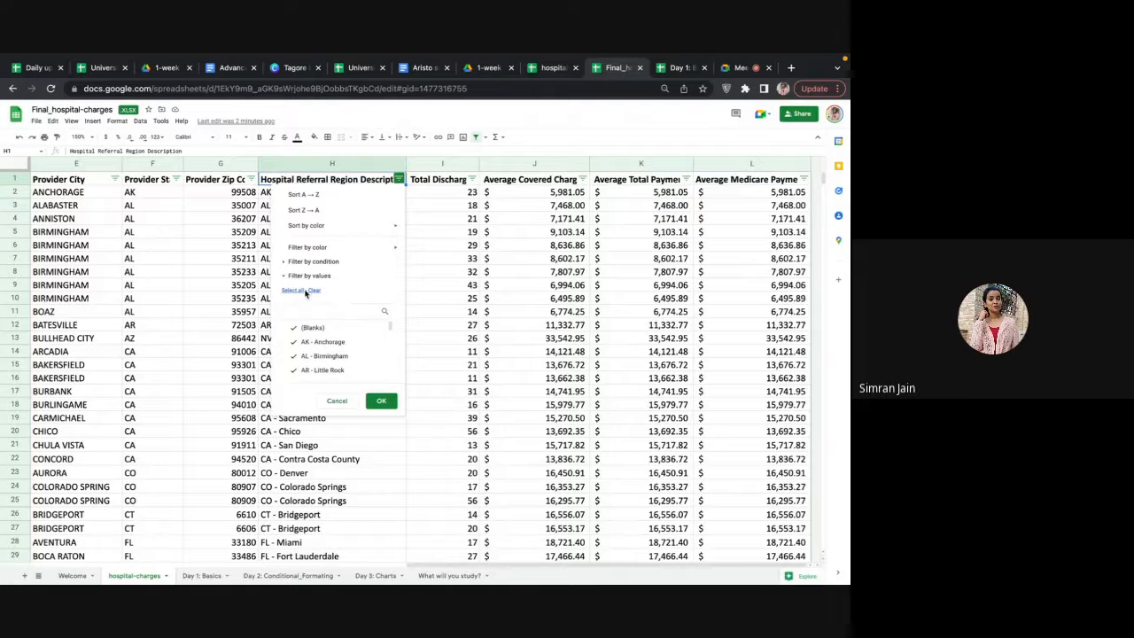
pyautogui.click(314, 291)
pyautogui.click(313, 312)
pyautogui.write('CA')
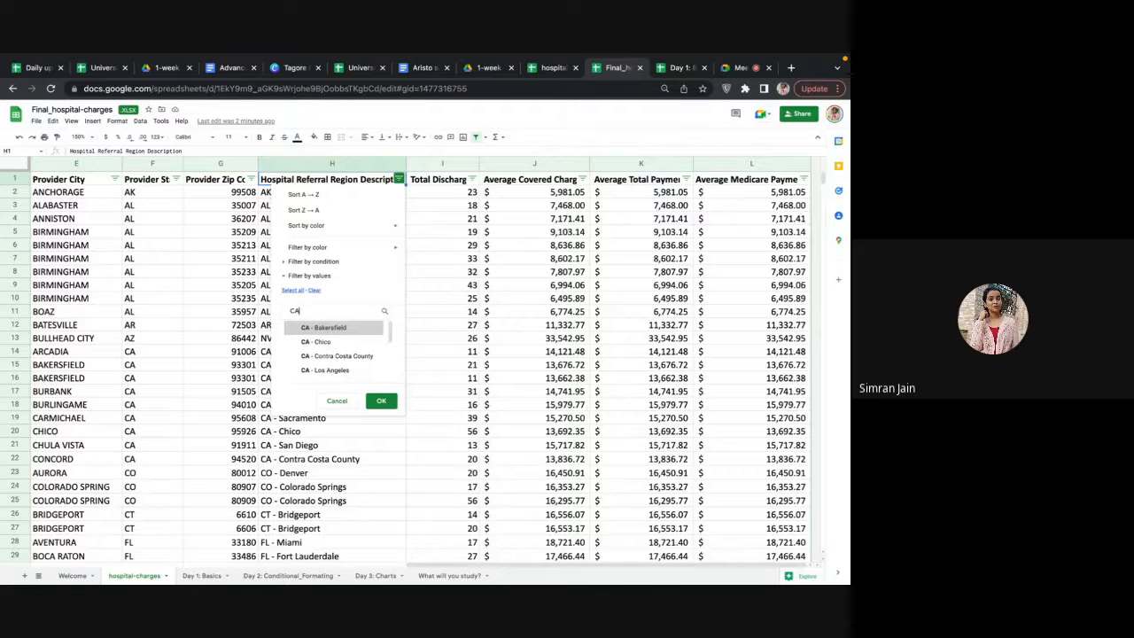
pyautogui.scroll(-5, 349, 355)
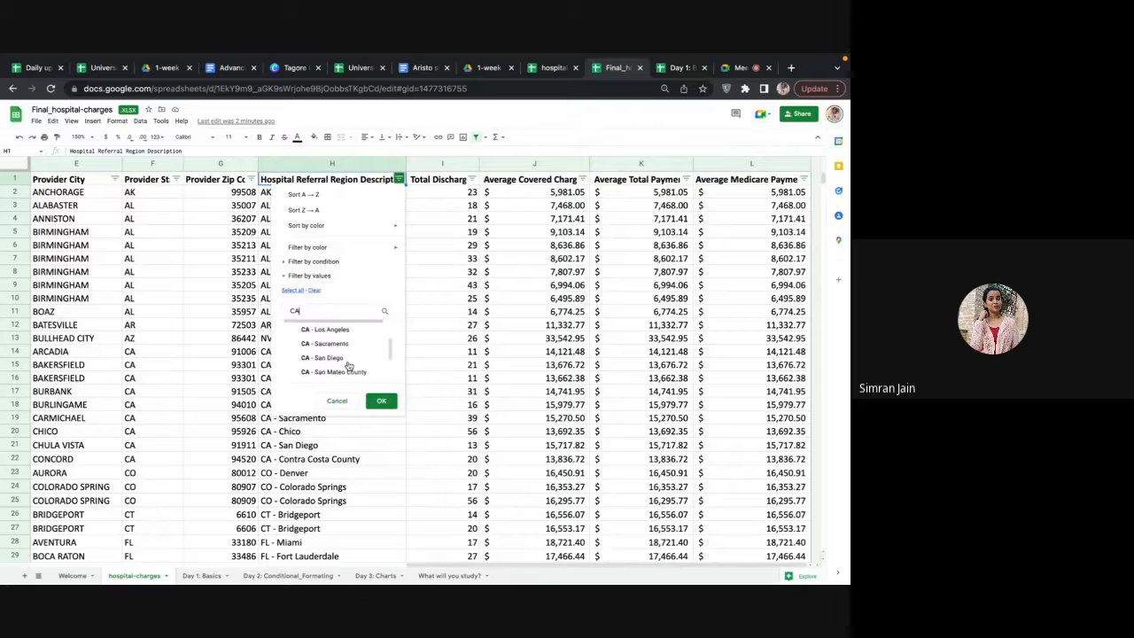
pyautogui.scroll(5, 350, 361)
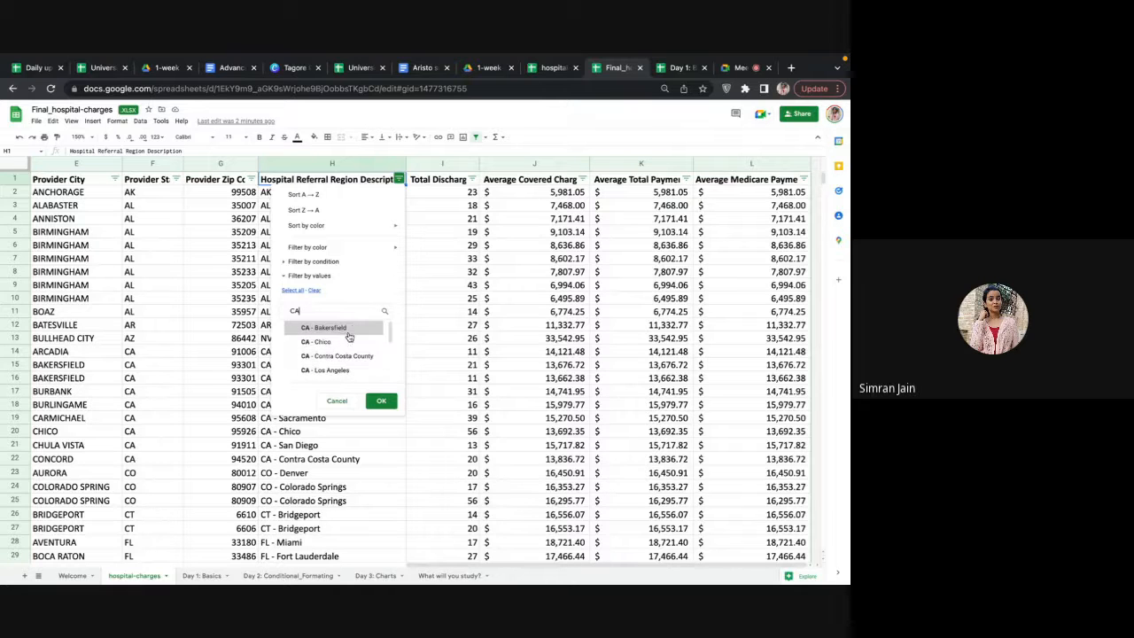
# Step: Filter the referral regions to CA - Bakersfield, Chico, Contra Costa County, Los Angeles, Sacramento, San Diego and San Mateo County
pyautogui.click(352, 328)
pyautogui.click(344, 342)
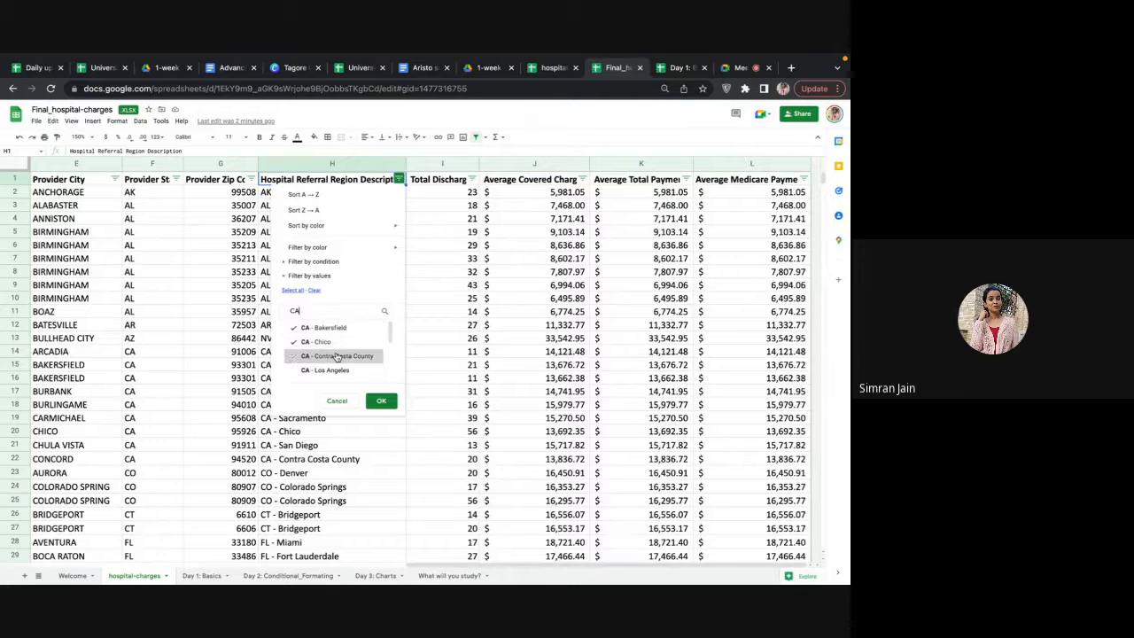
pyautogui.click(339, 355)
pyautogui.click(332, 370)
pyautogui.scroll(-2, 333, 359)
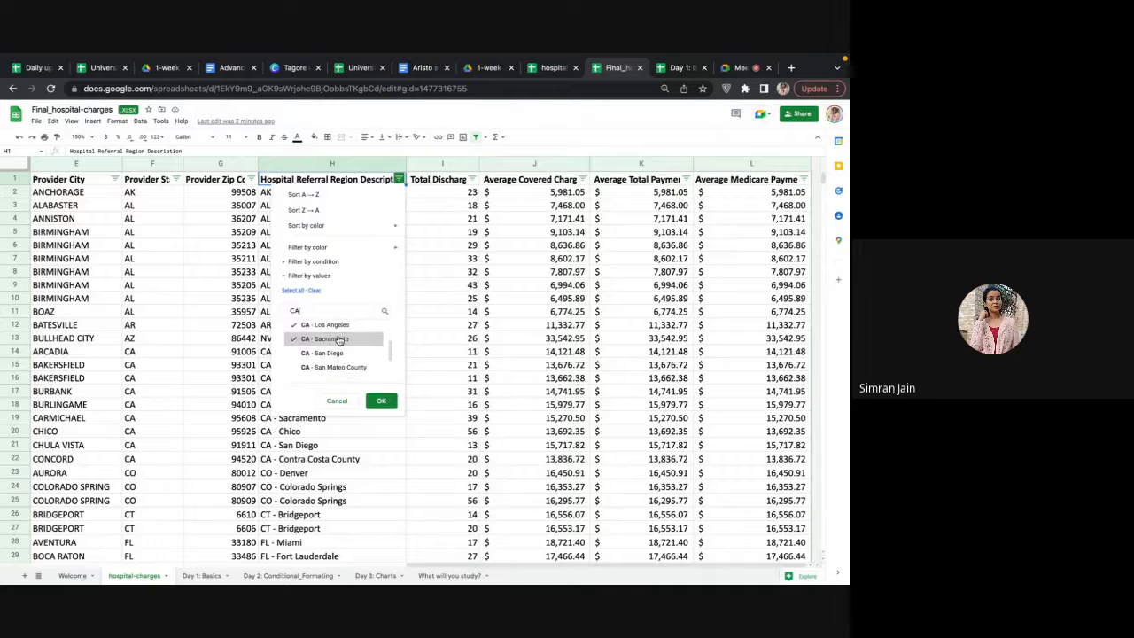
pyautogui.click(334, 342)
pyautogui.click(337, 354)
pyautogui.click(335, 367)
pyautogui.scroll(-2, 335, 367)
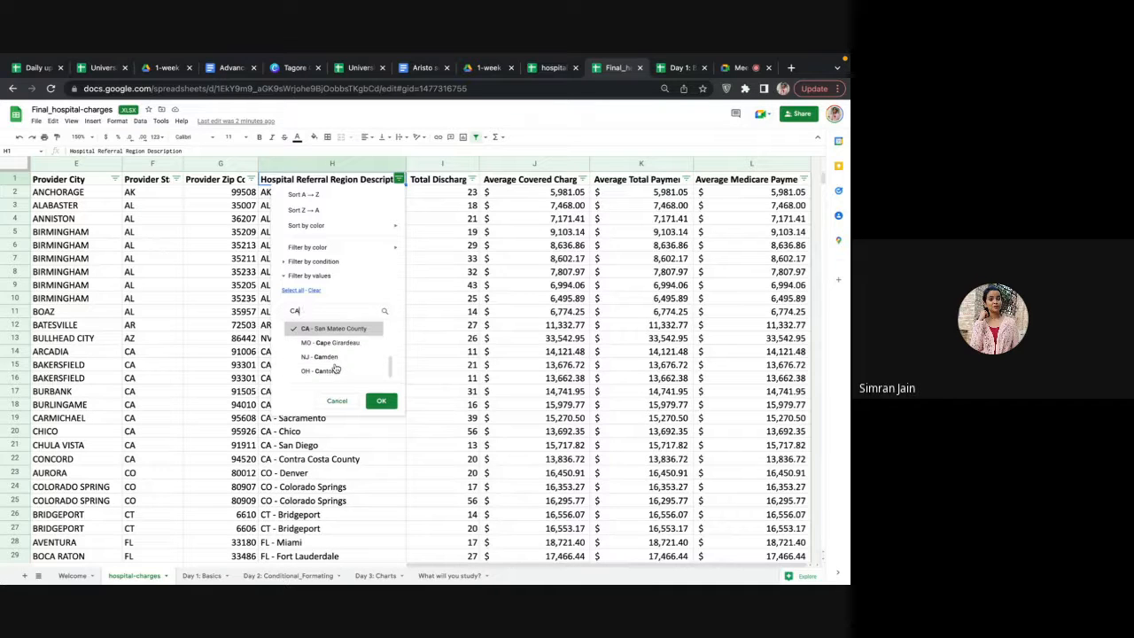
pyautogui.click(380, 402)
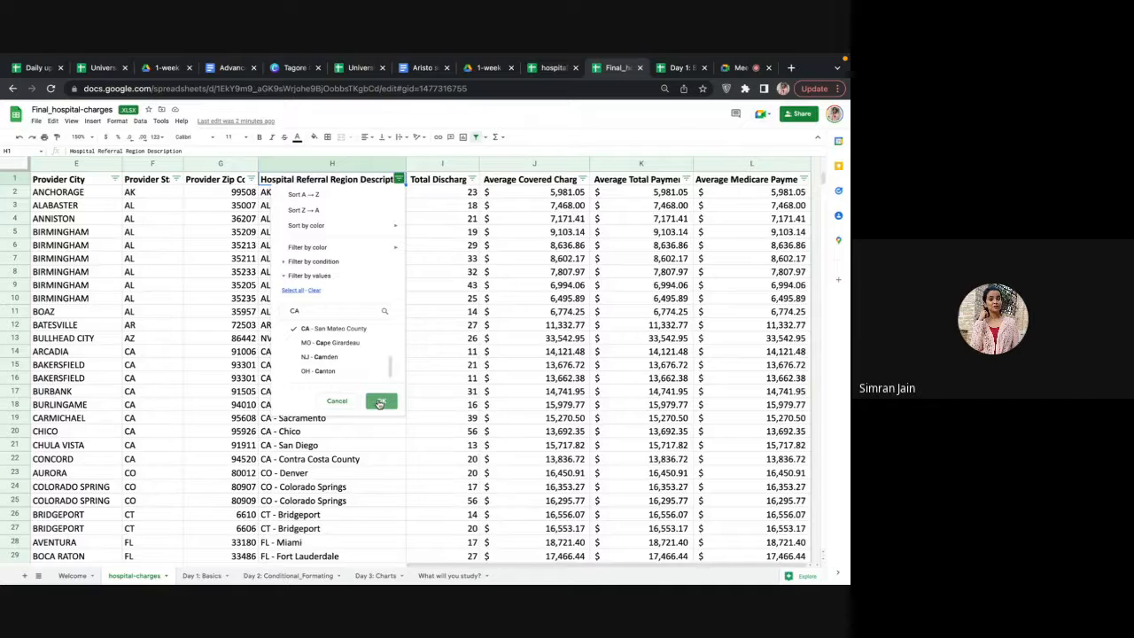
pyautogui.click(381, 404)
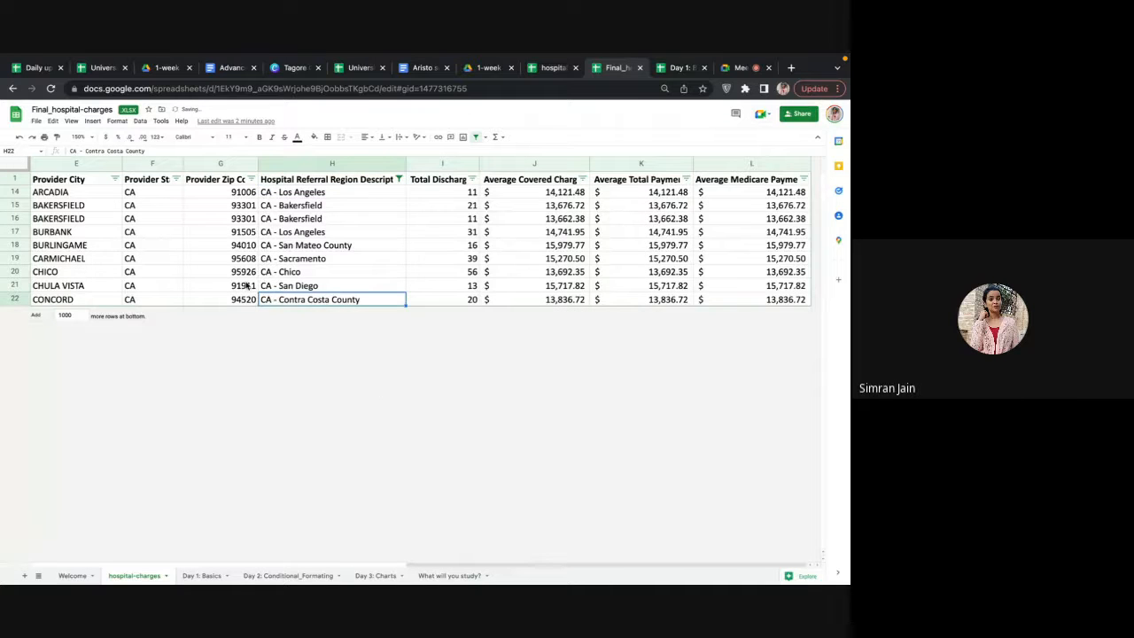
pyautogui.hscroll(-10, 247, 285)
pyautogui.hscroll(8, 496, 235)
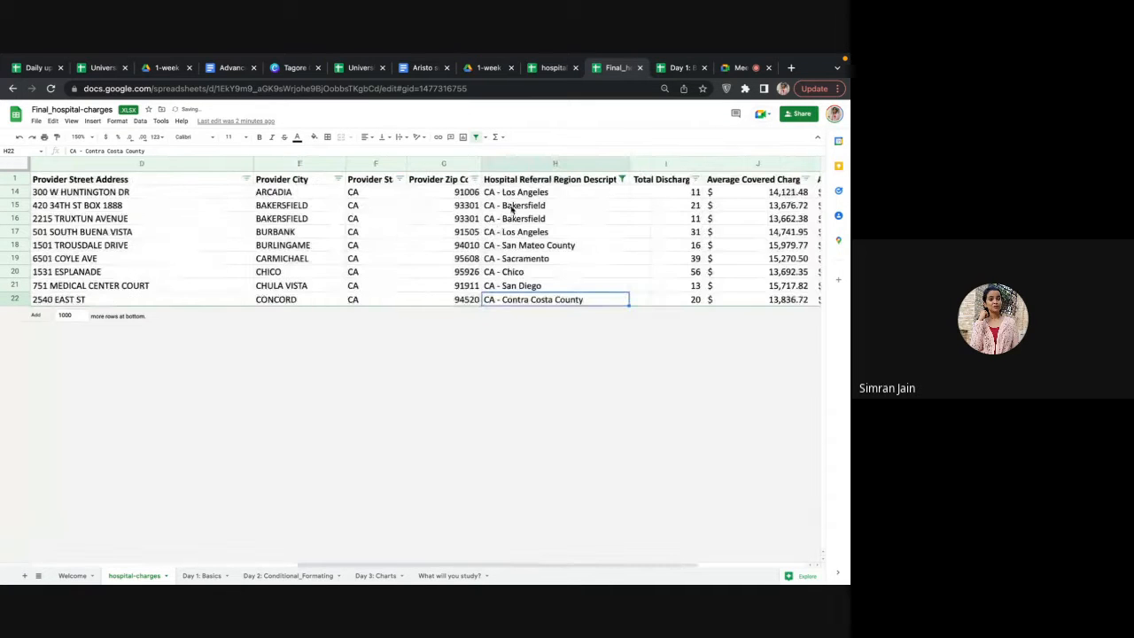
# Step: Examine the filtered California rows' city and Provider Name, and review the regions selected in the Hospital Referral Region Description filter
pyautogui.click(375, 196)
pyautogui.click(334, 198)
pyautogui.hscroll(-3, 313, 202)
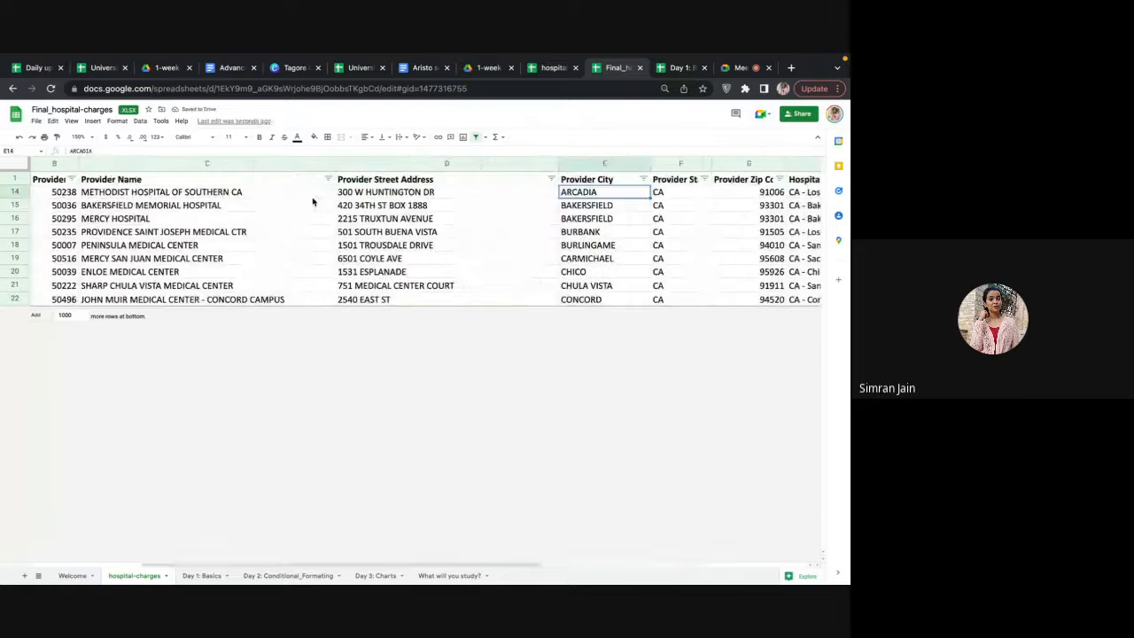
pyautogui.click(259, 198)
pyautogui.hscroll(3, 258, 201)
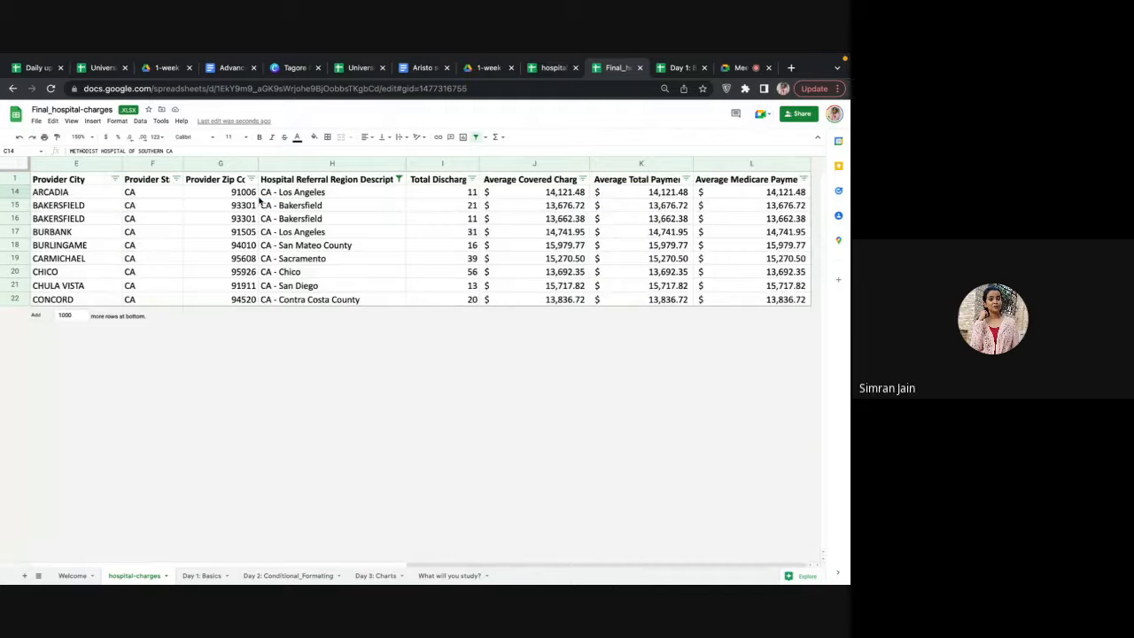
pyautogui.click(400, 179)
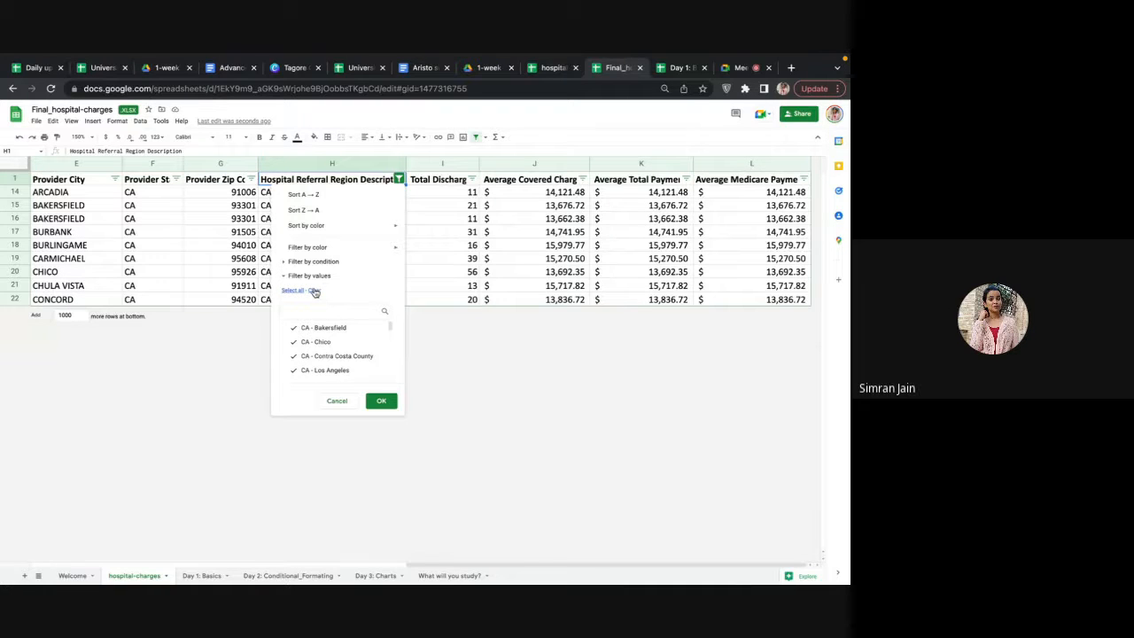
pyautogui.click(380, 400)
# Step: Reread Day 2 question 3 on the "What will you study?" sheet and select the Average Total Payments column on hospital-charges
pyautogui.click(440, 575)
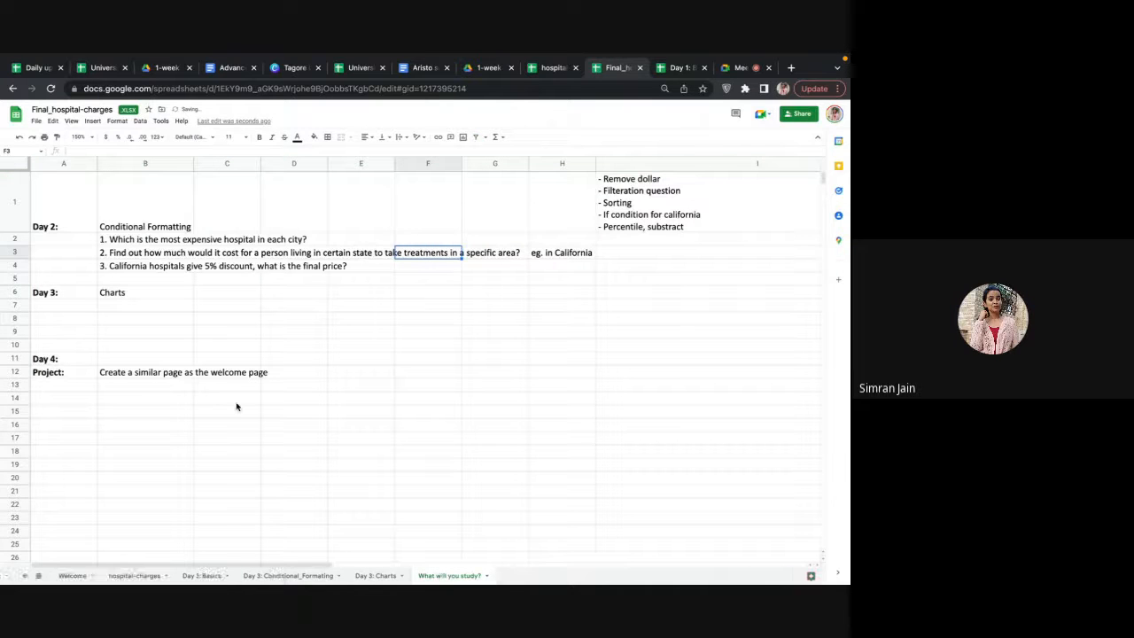
pyautogui.click(153, 270)
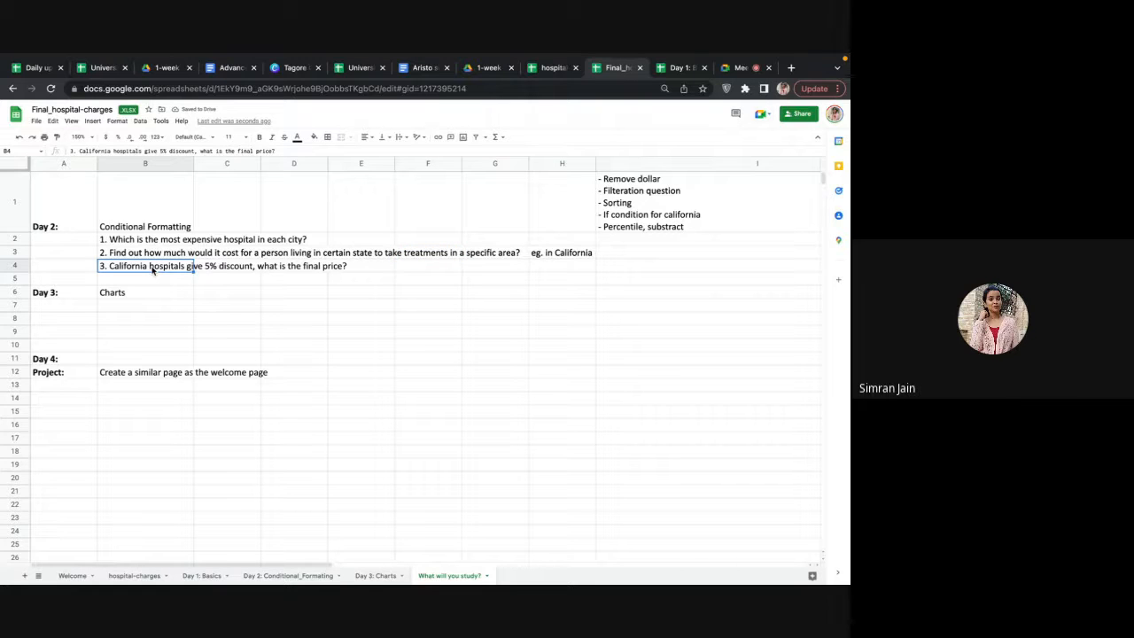
pyautogui.click(135, 576)
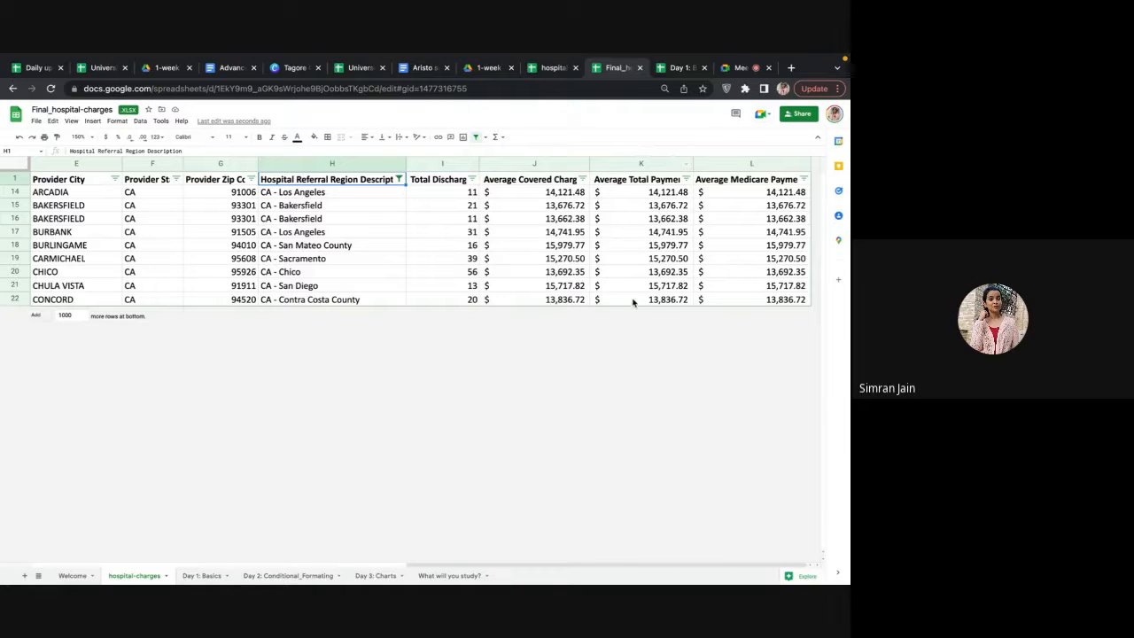
pyautogui.click(643, 165)
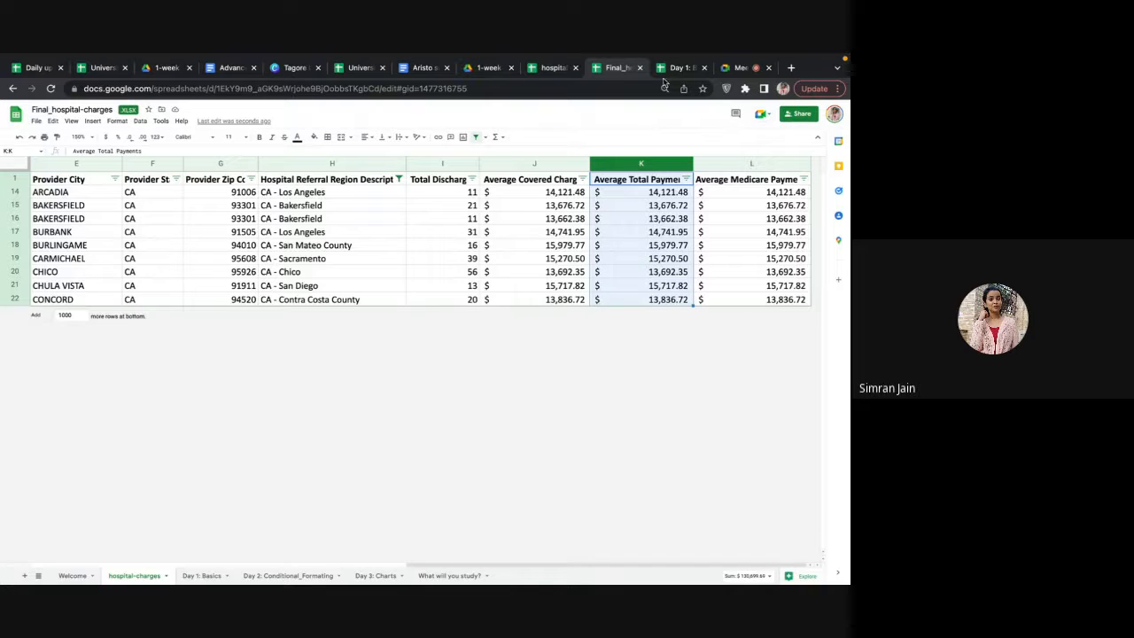
# Step: Switch to the Google Meet call to check the participant list, and return to the Final_hospital-charges spreadsheet
pyautogui.click(747, 77)
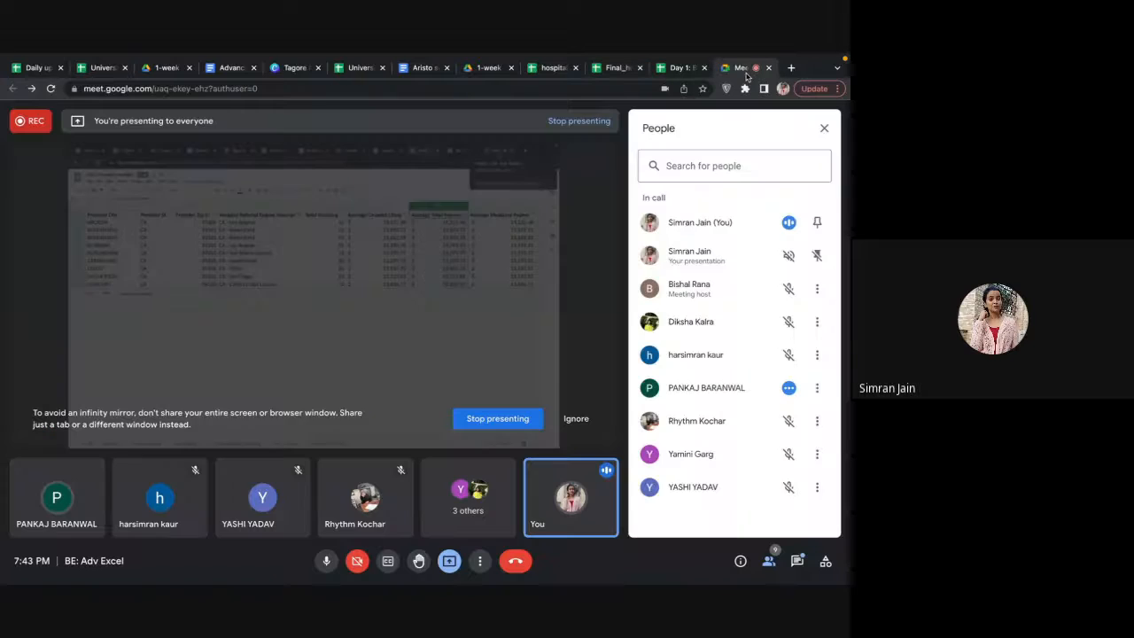
pyautogui.click(789, 387)
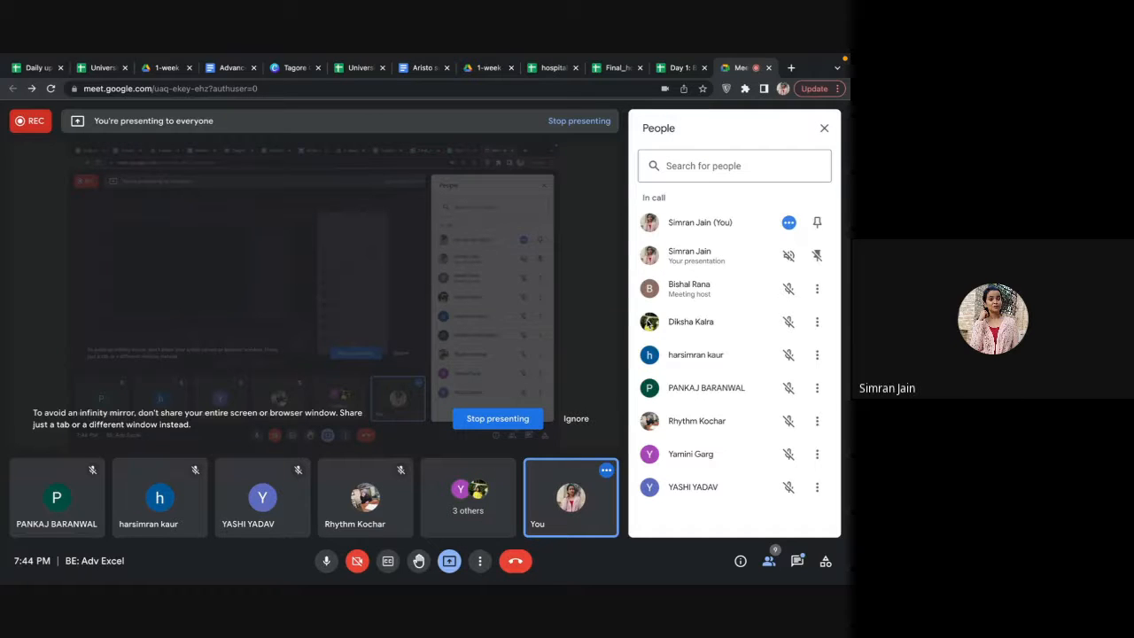
pyautogui.click(618, 68)
# Step: Insert one blank column between Average Total Payments and Average Medicare Payments
pyautogui.click(731, 164)
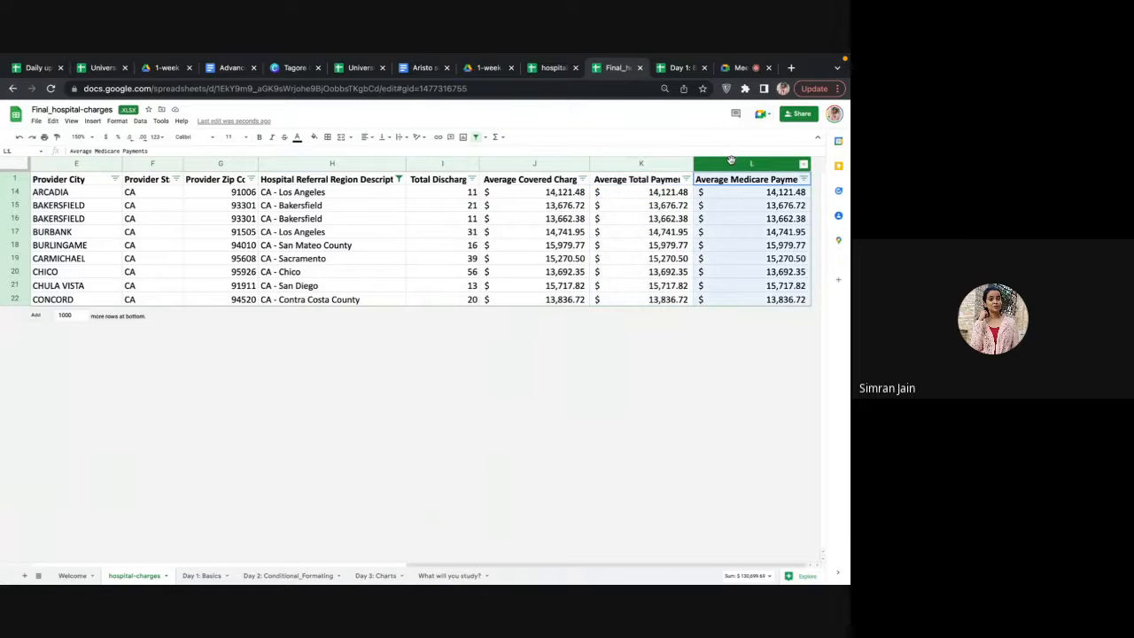
pyautogui.click(653, 165)
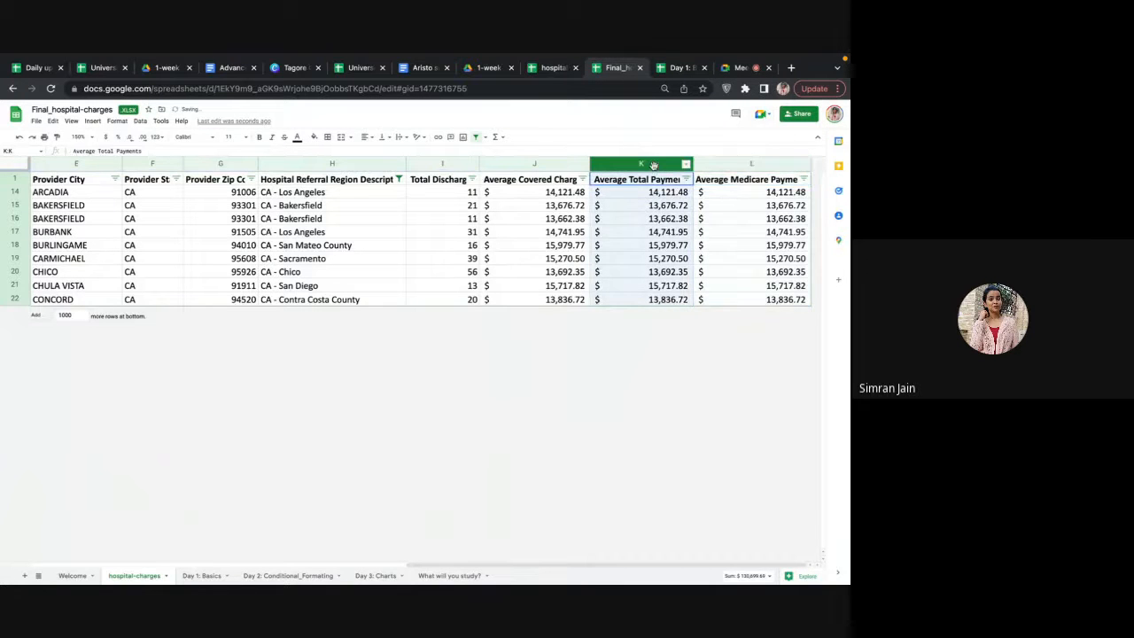
pyautogui.rightClick(654, 166)
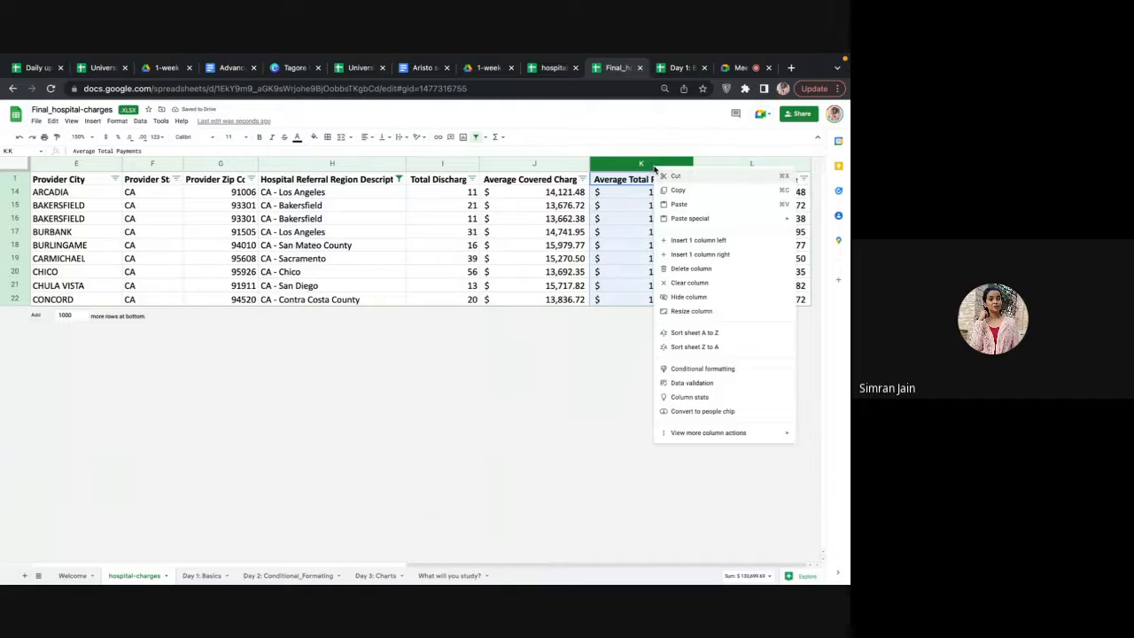
pyautogui.click(713, 255)
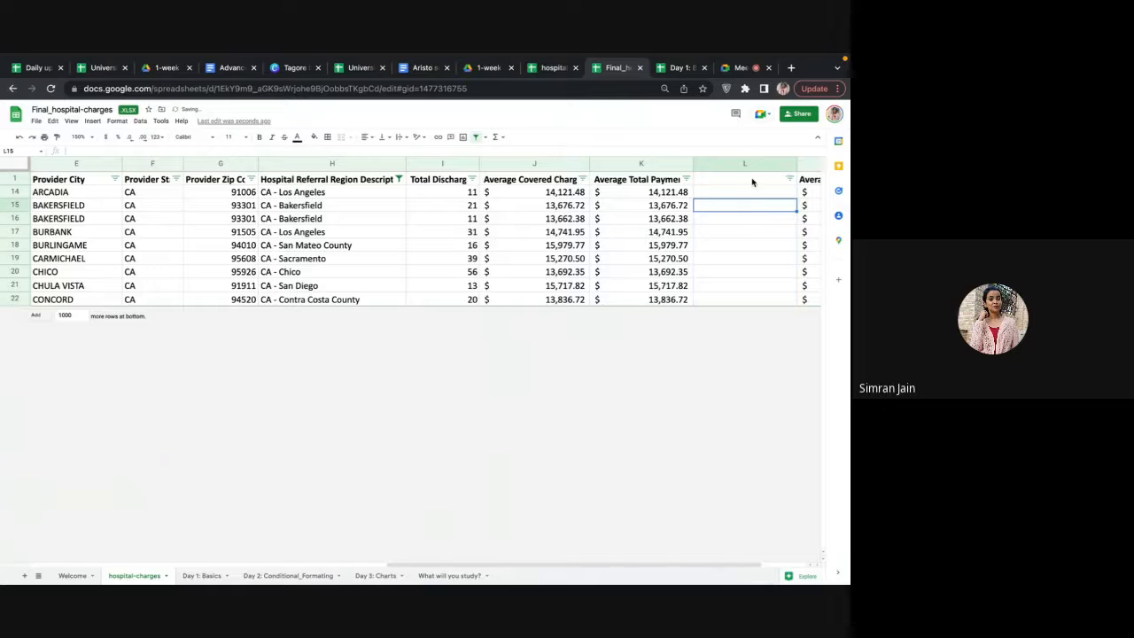
# Step: Examine the Provider State values in F14:F22 for the filtered rows
pyautogui.click(739, 195)
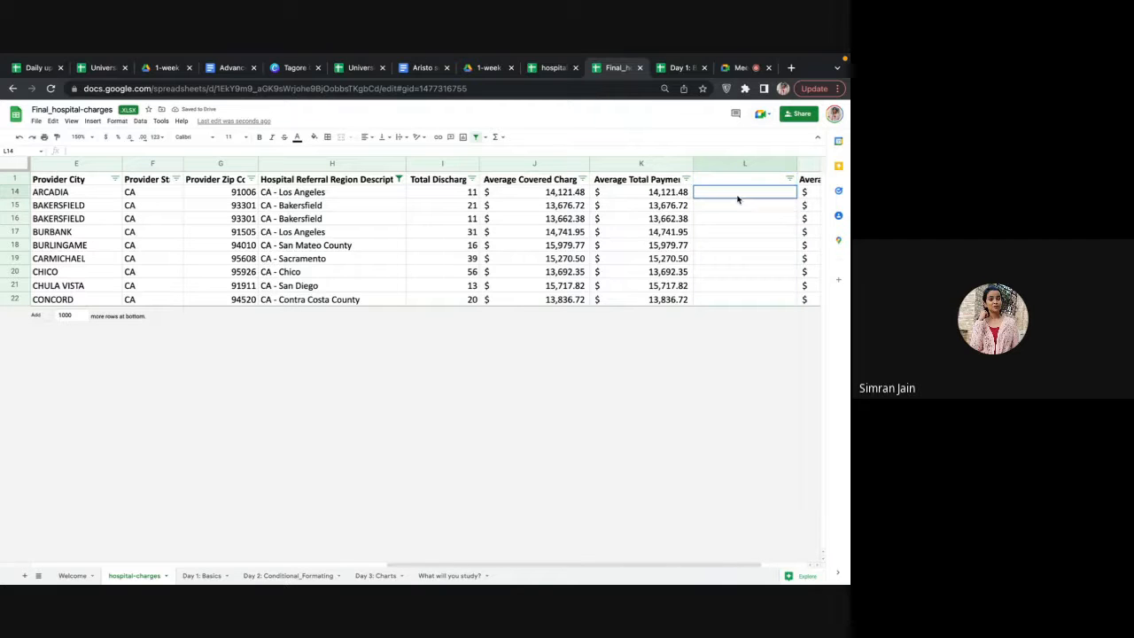
pyautogui.click(147, 194)
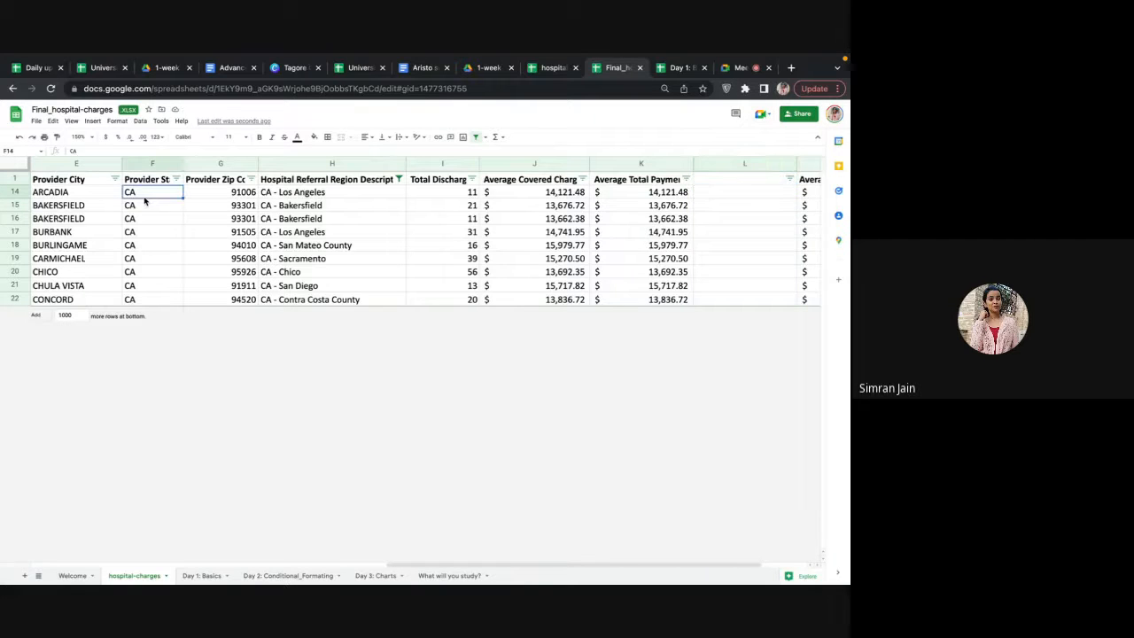
pyautogui.moveTo(160, 299); pyautogui.dragTo(151, 208)
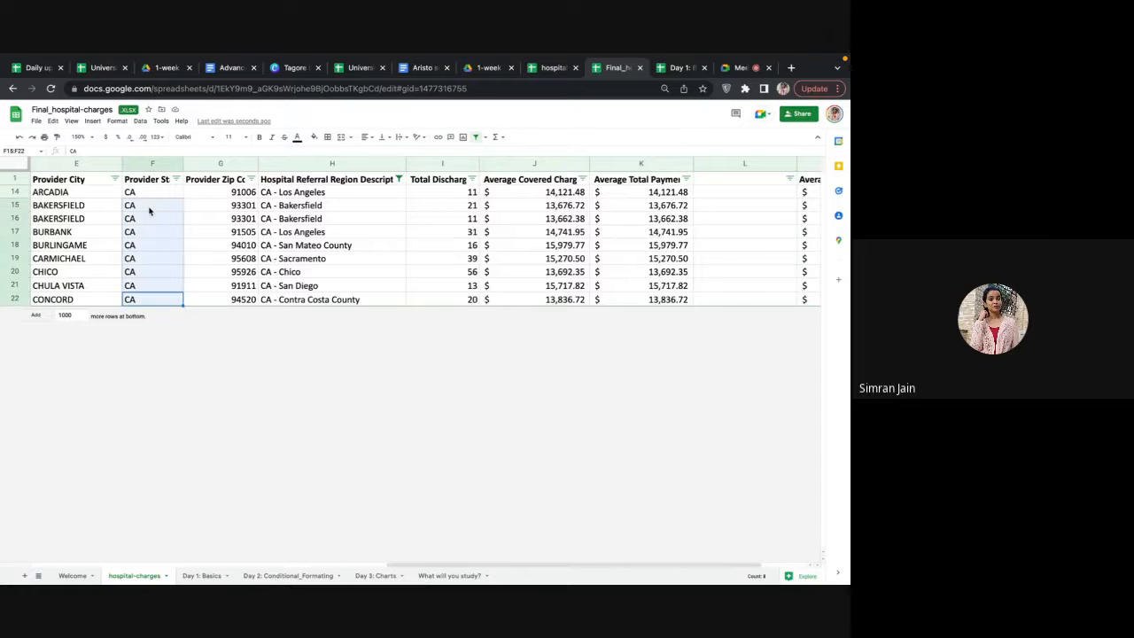
pyautogui.click(181, 417)
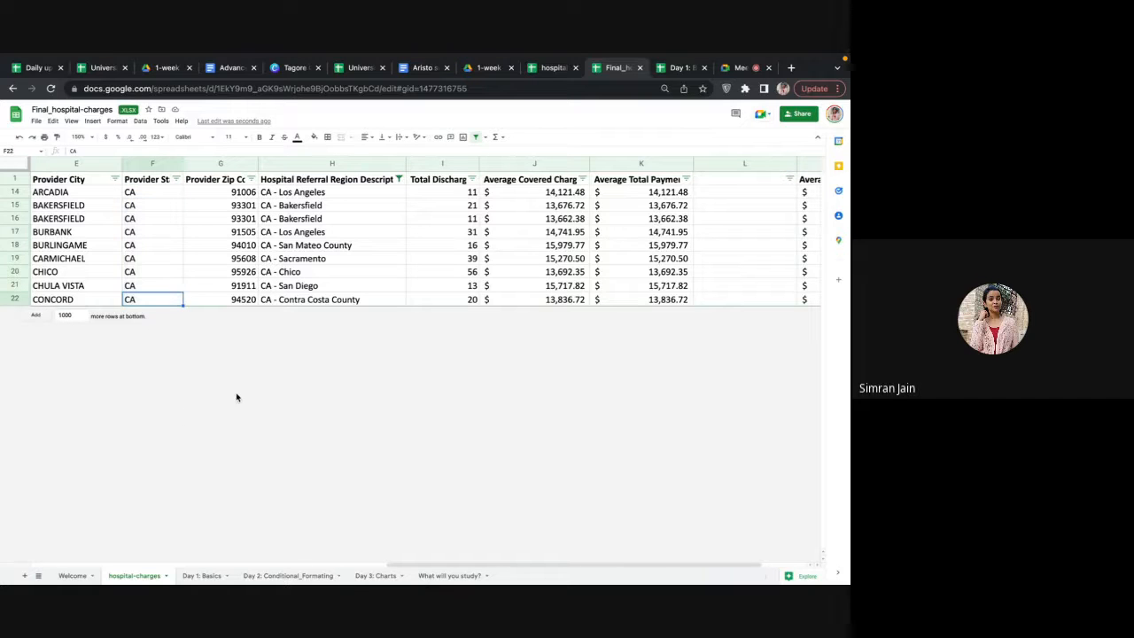
pyautogui.click(722, 200)
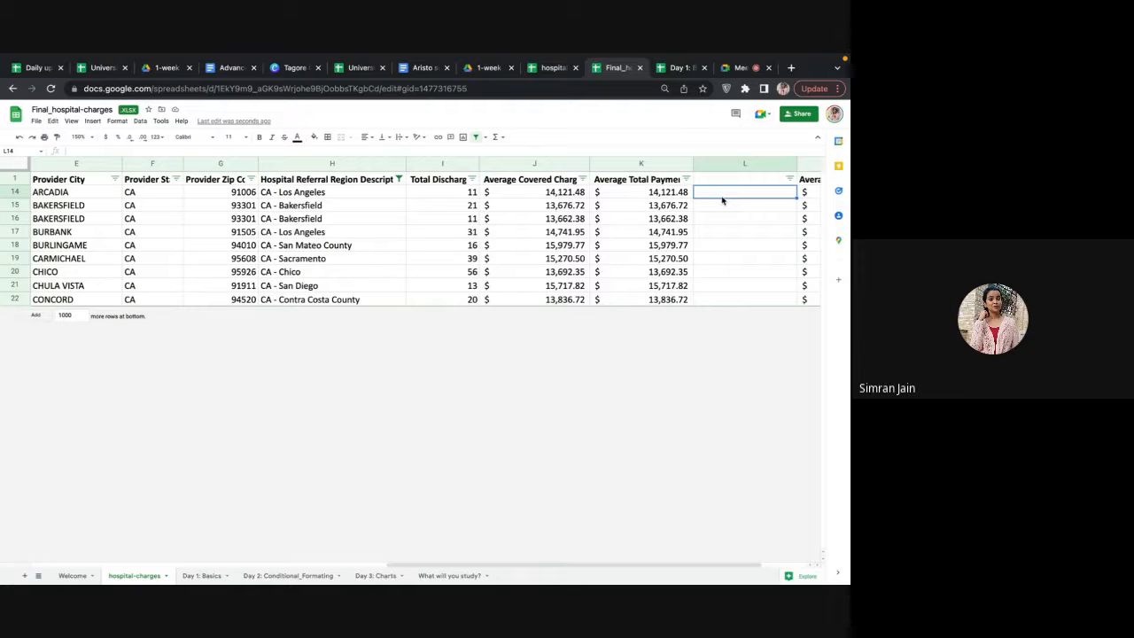
pyautogui.write('0.05*J')
pyautogui.press('Return')
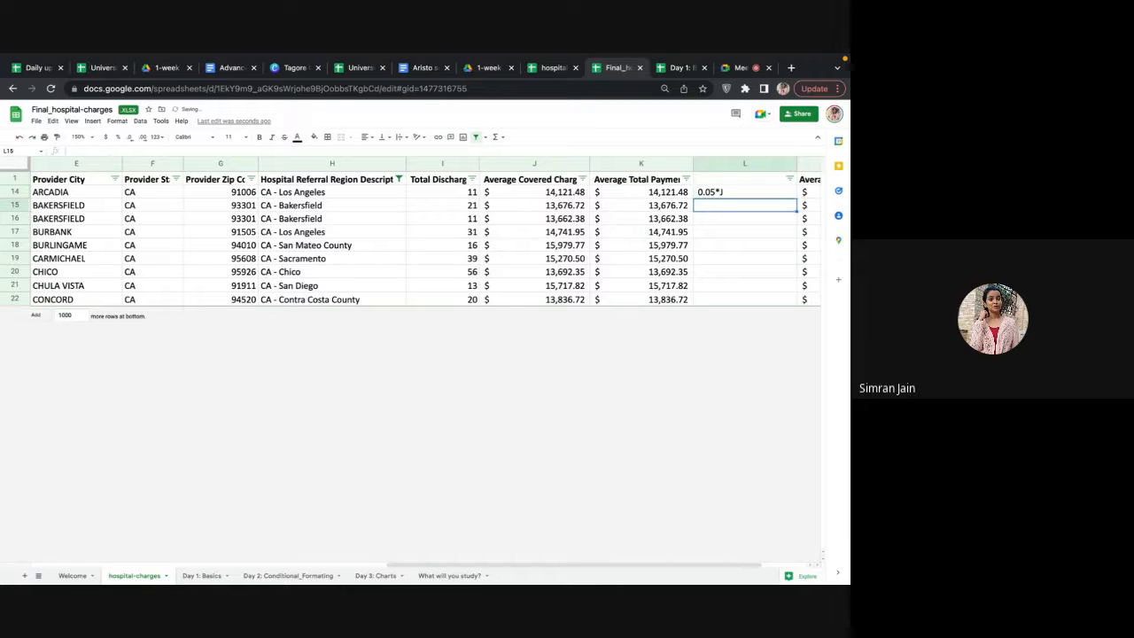
pyautogui.press('Up')
pyautogui.press('BackSpace')
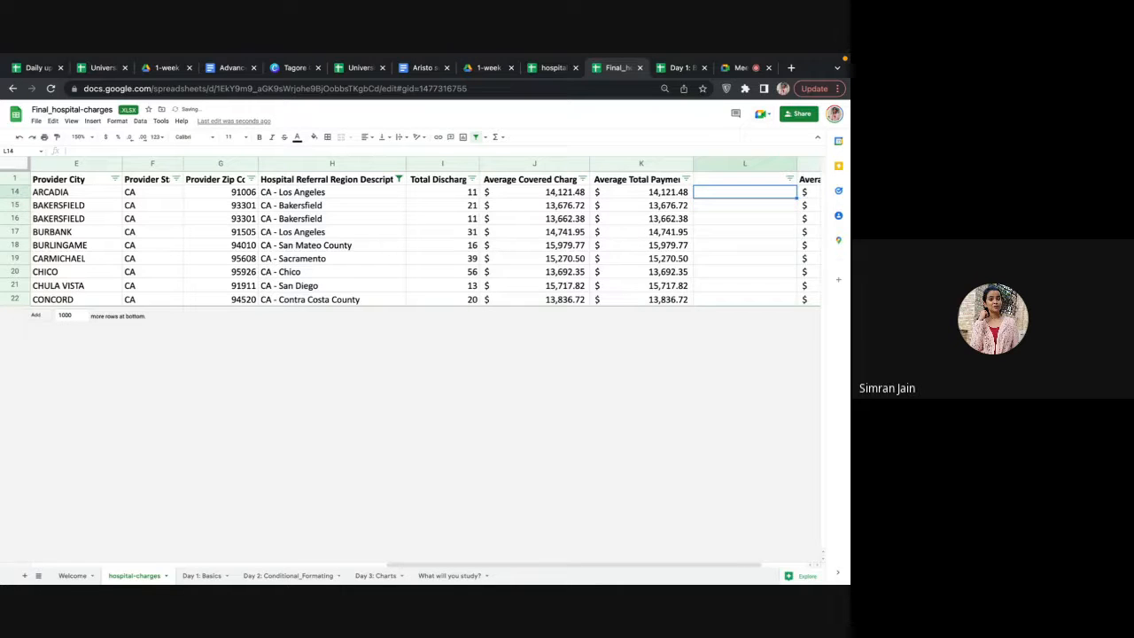
# Step: Calculate 5% of the Arcadia hospital's Average Total Payments by entering the formula = 0.05*K14 in L14
pyautogui.write('=')
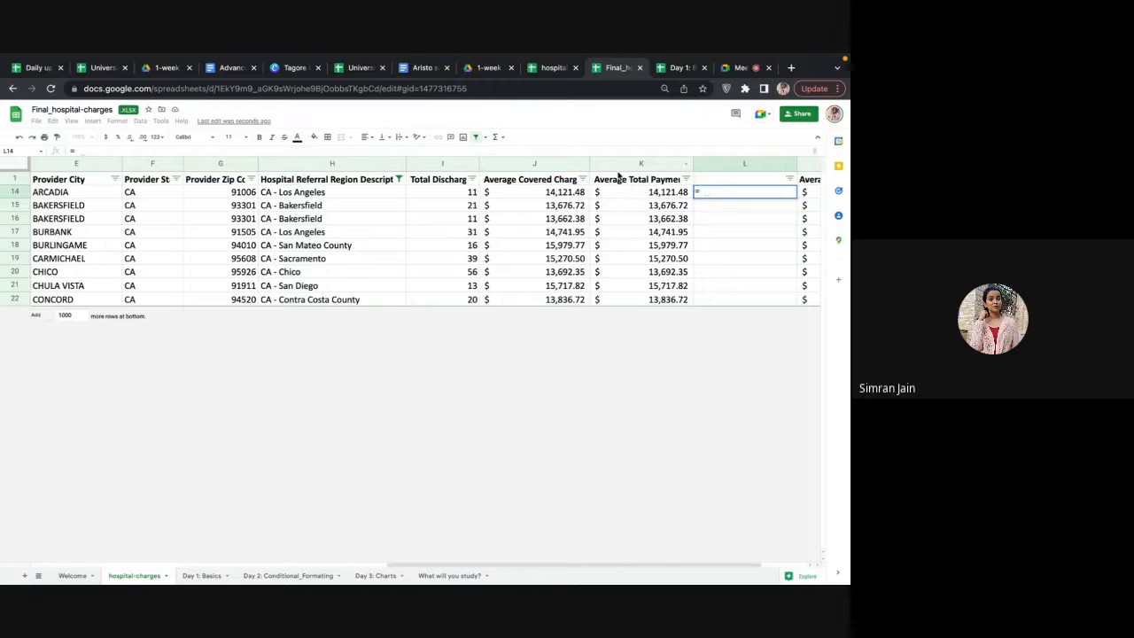
pyautogui.write('0.05')
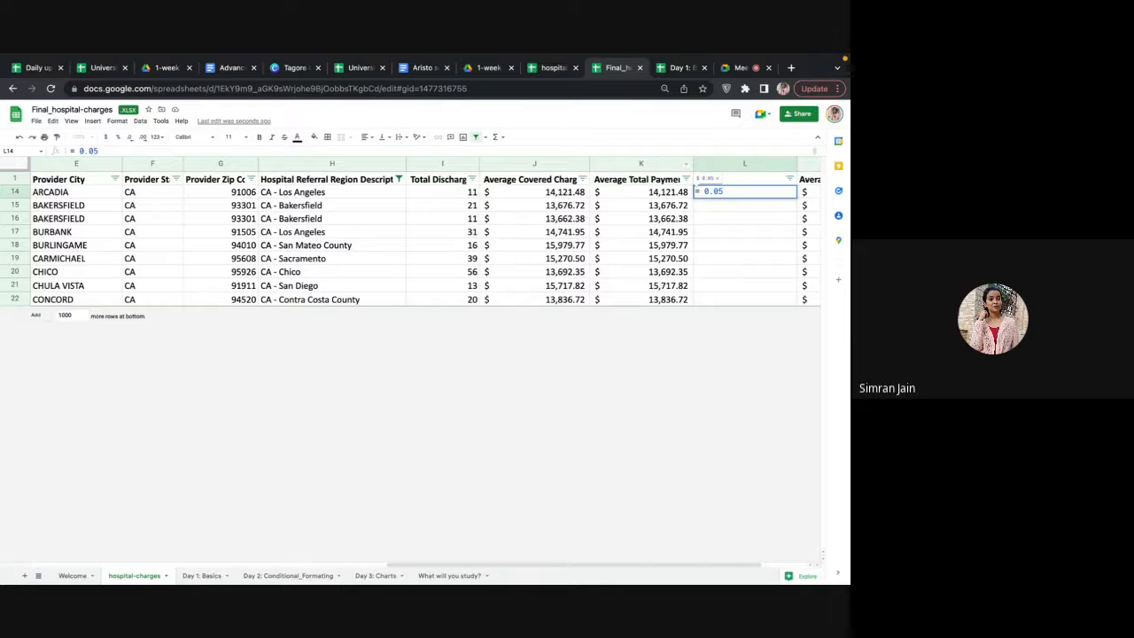
pyautogui.write('*')
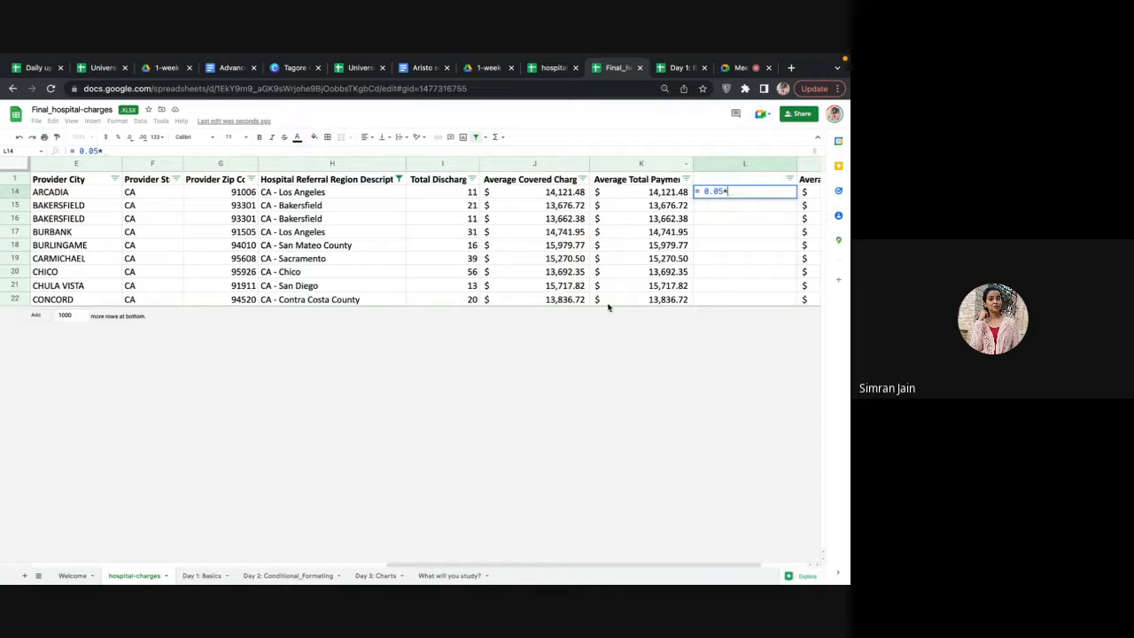
pyautogui.click(663, 192)
pyautogui.press('Right')
pyautogui.press('BackSpace')
pyautogui.click(675, 195)
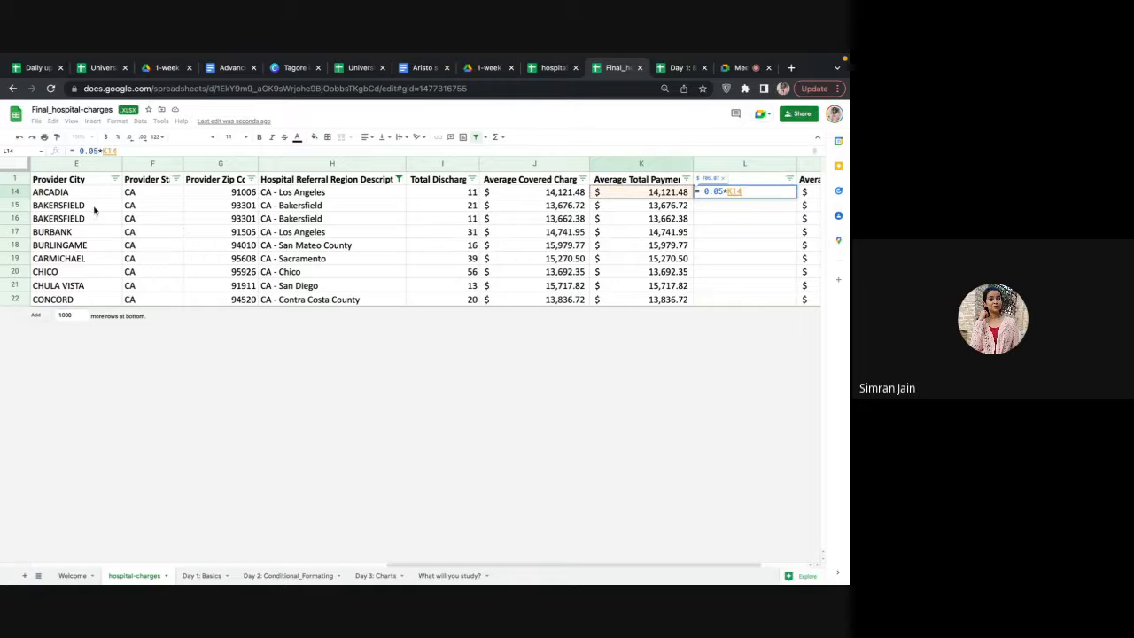
pyautogui.doubleClick(713, 191)
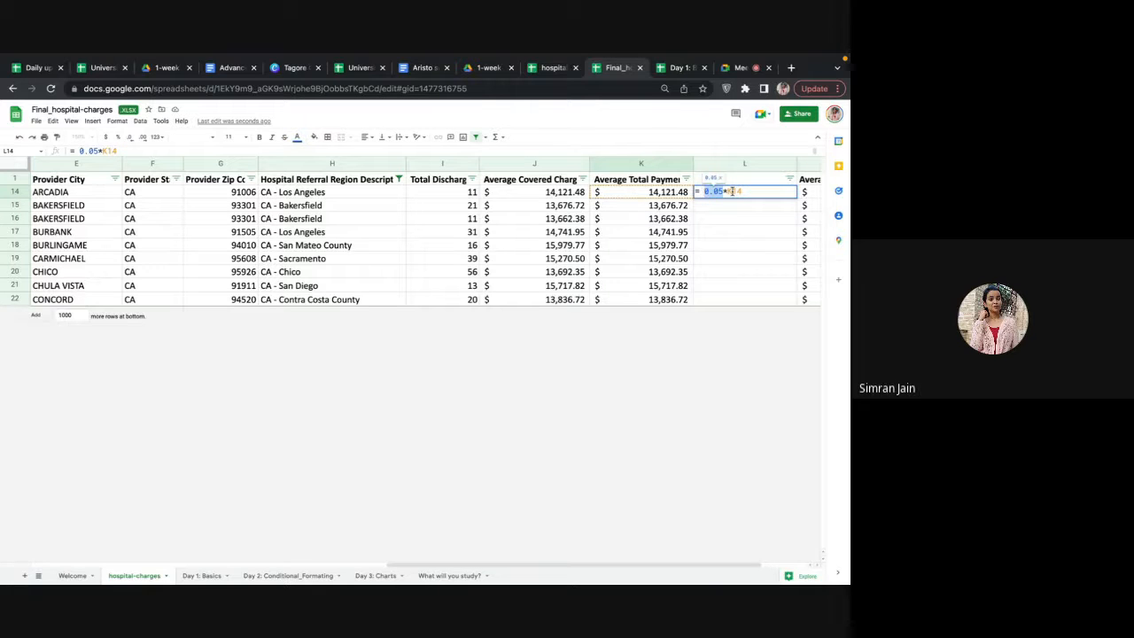
pyautogui.click(743, 191)
pyautogui.press('Return')
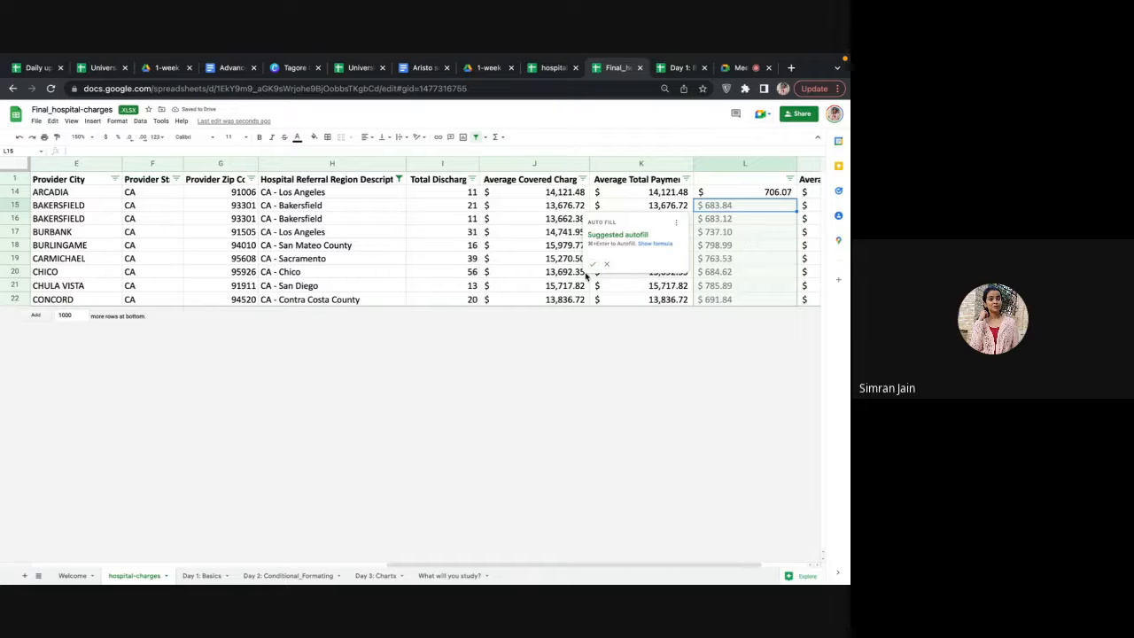
# Step: Dismiss the suggested autofill and copy the L14 formula down through L22
pyautogui.click(771, 365)
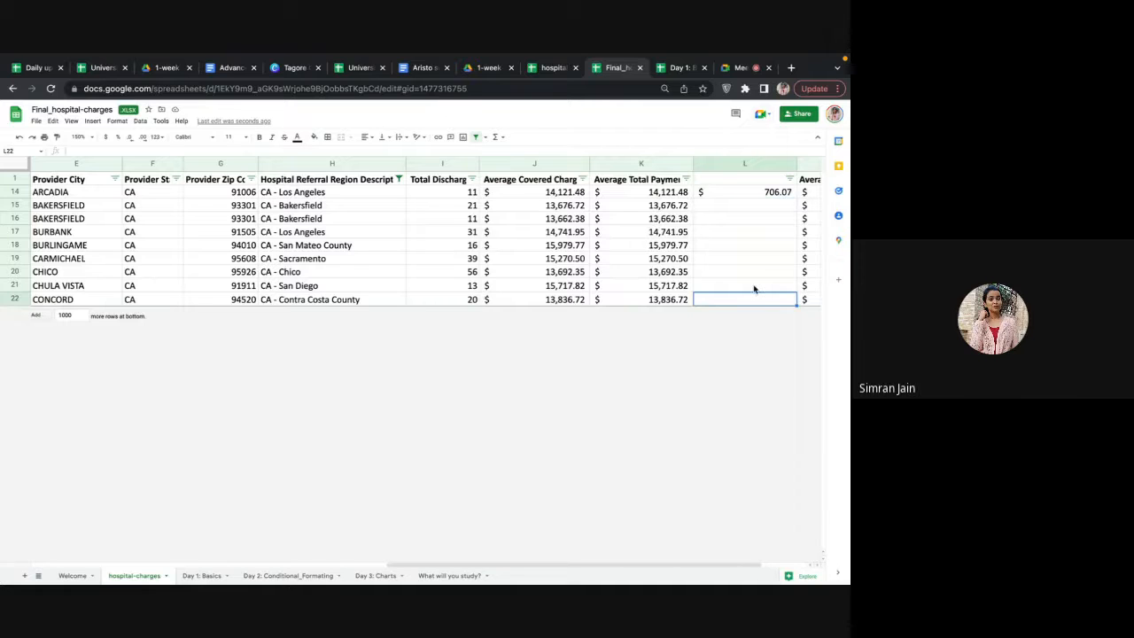
pyautogui.click(783, 196)
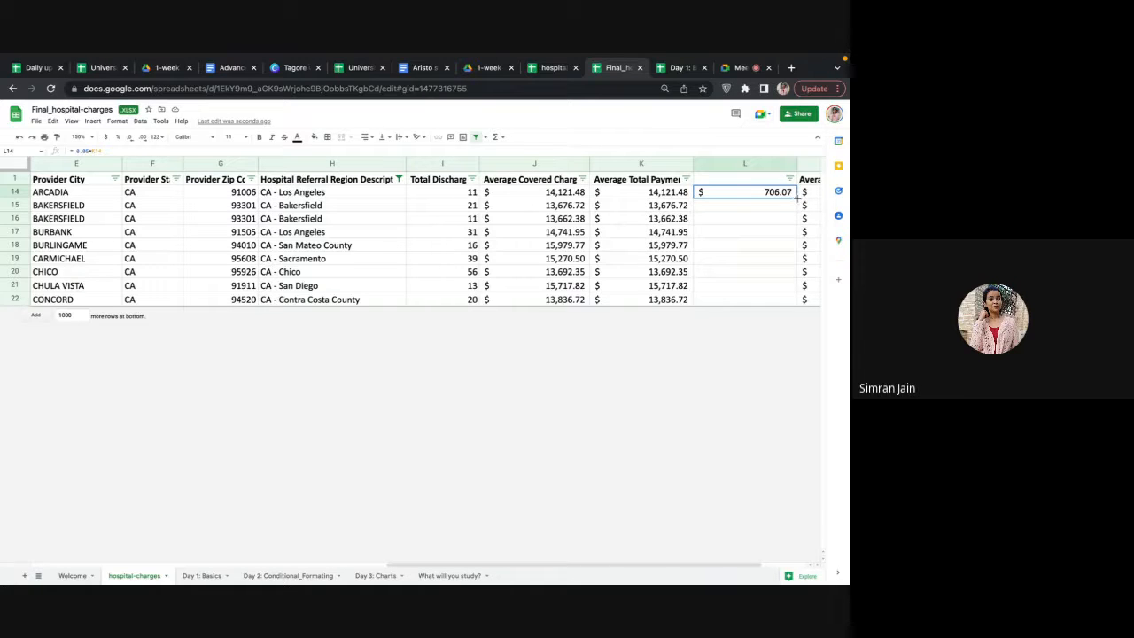
pyautogui.moveTo(796, 200); pyautogui.dragTo(795, 304)
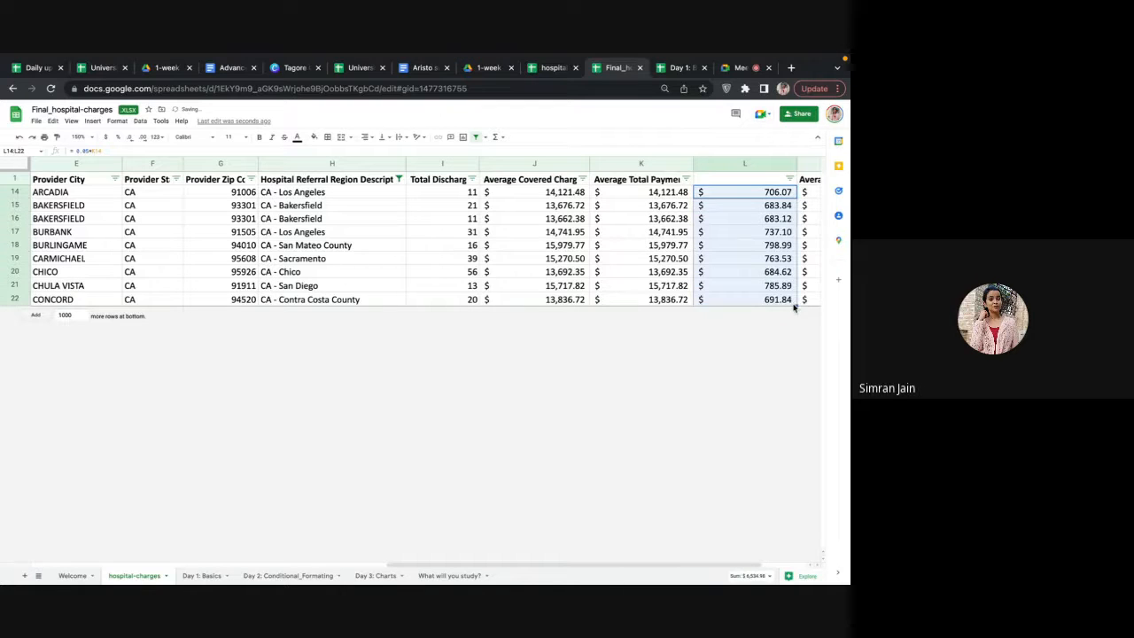
# Step: Check the cell references of the copied formulas in L15 and L16
pyautogui.click(786, 208)
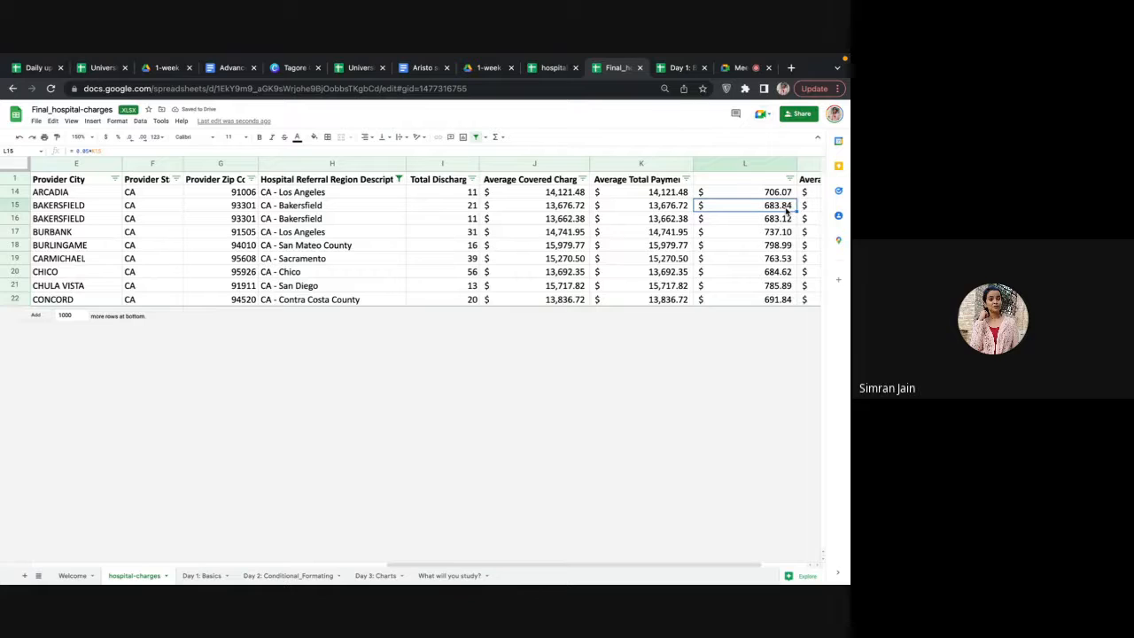
pyautogui.doubleClick(786, 209)
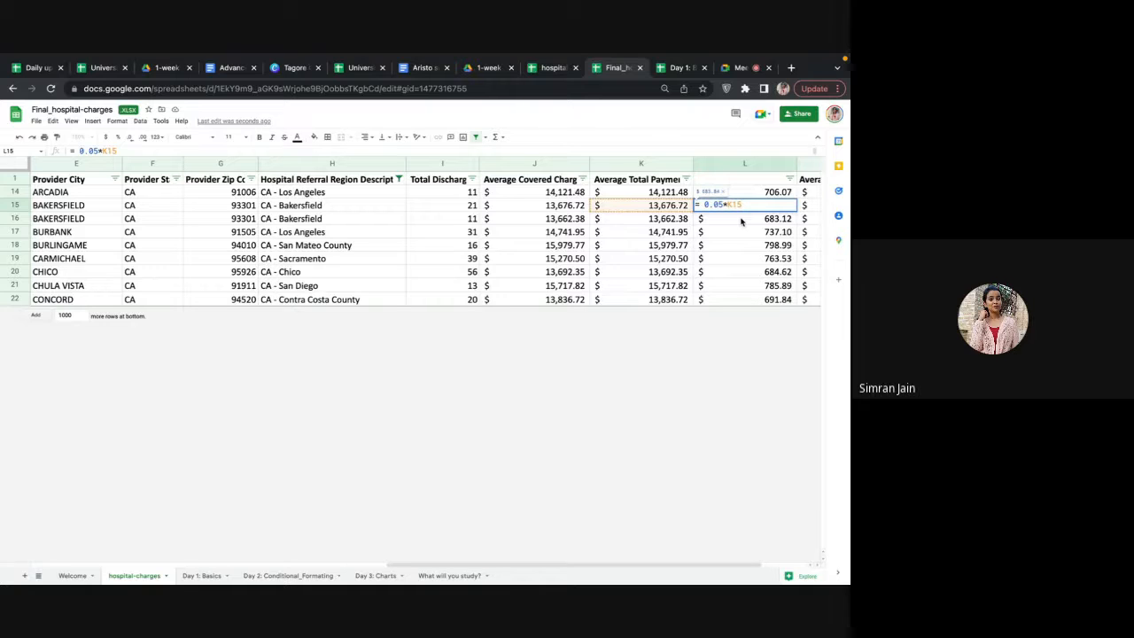
pyautogui.press('Return')
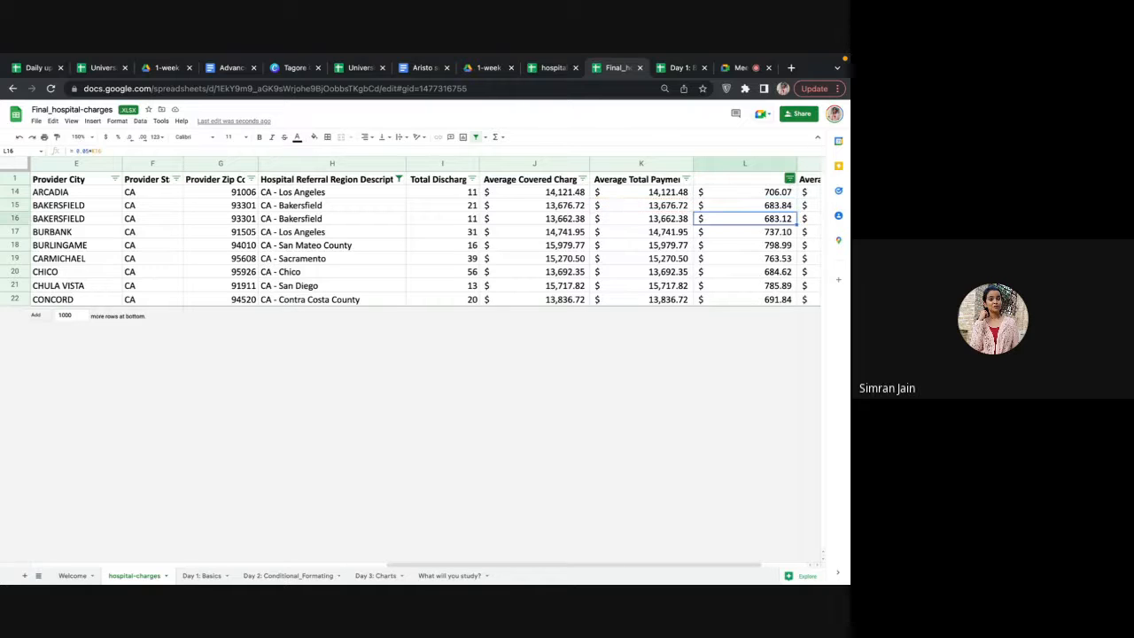
pyautogui.doubleClick(772, 221)
pyautogui.click(771, 205)
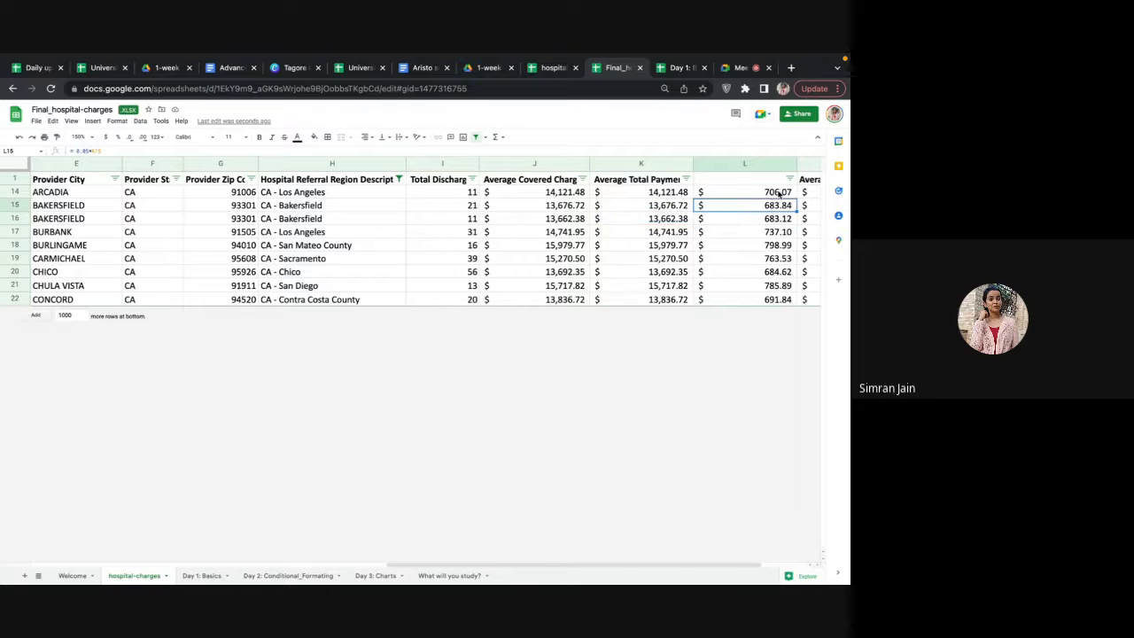
# Step: Check the cell references of the discount formulas in L14 through L17 and look over the column's values
pyautogui.click(780, 193)
pyautogui.doubleClick(780, 192)
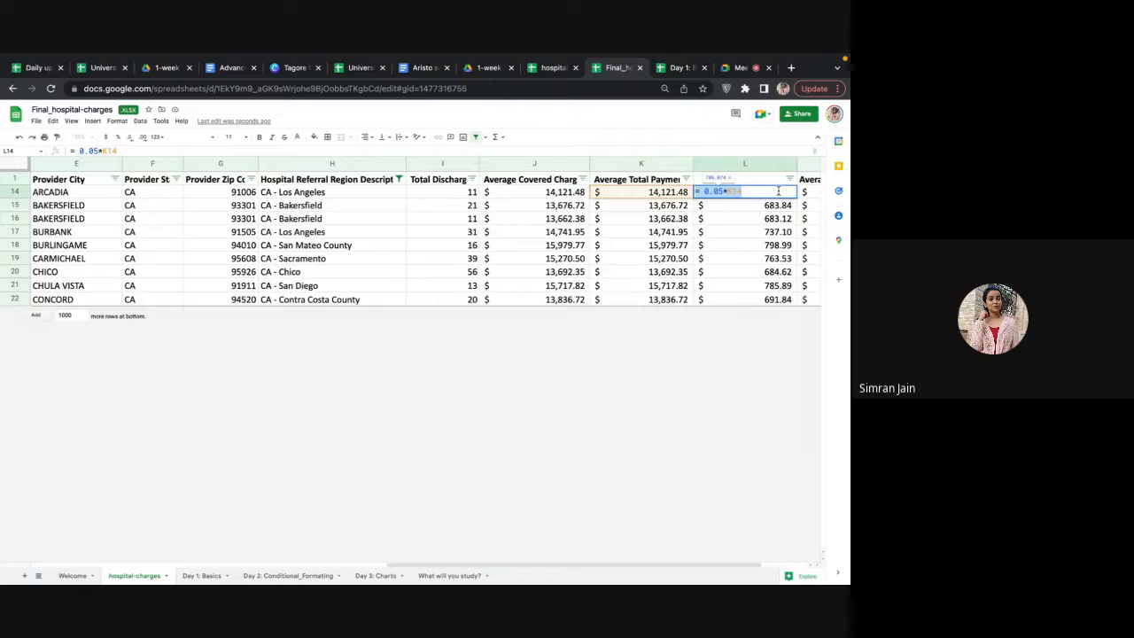
pyautogui.click(778, 191)
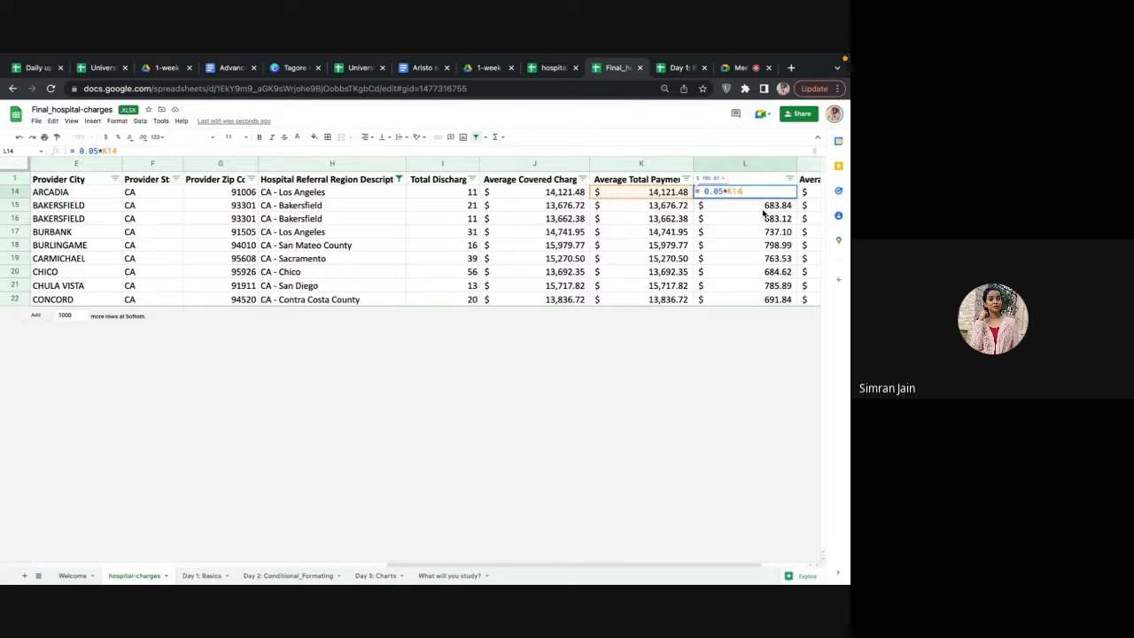
pyautogui.doubleClick(768, 207)
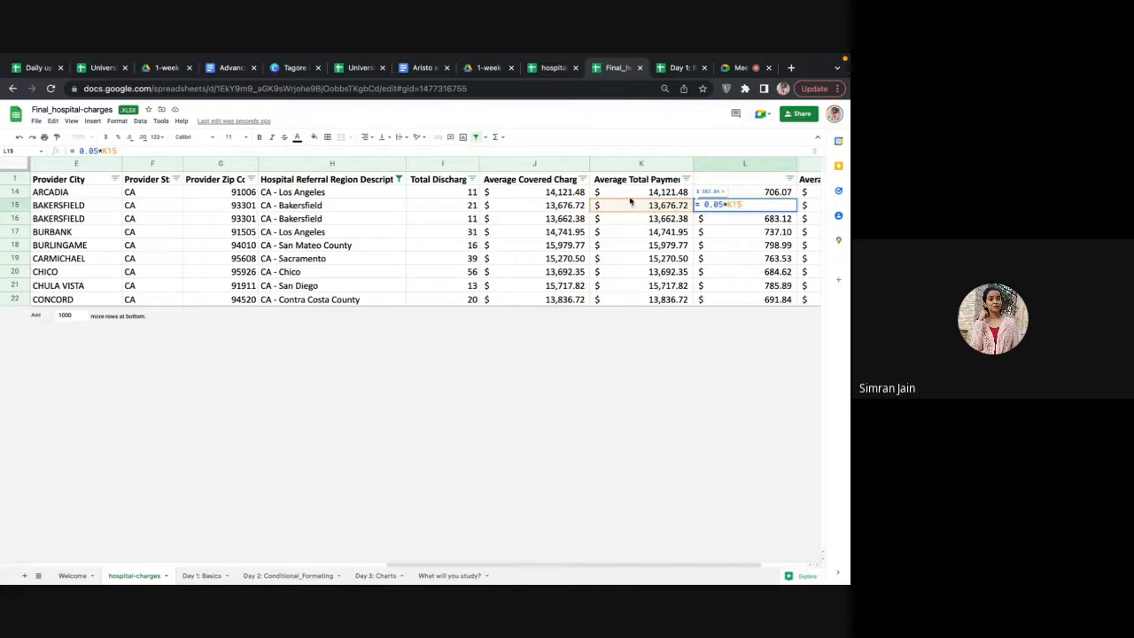
pyautogui.click(723, 224)
pyautogui.doubleClick(722, 223)
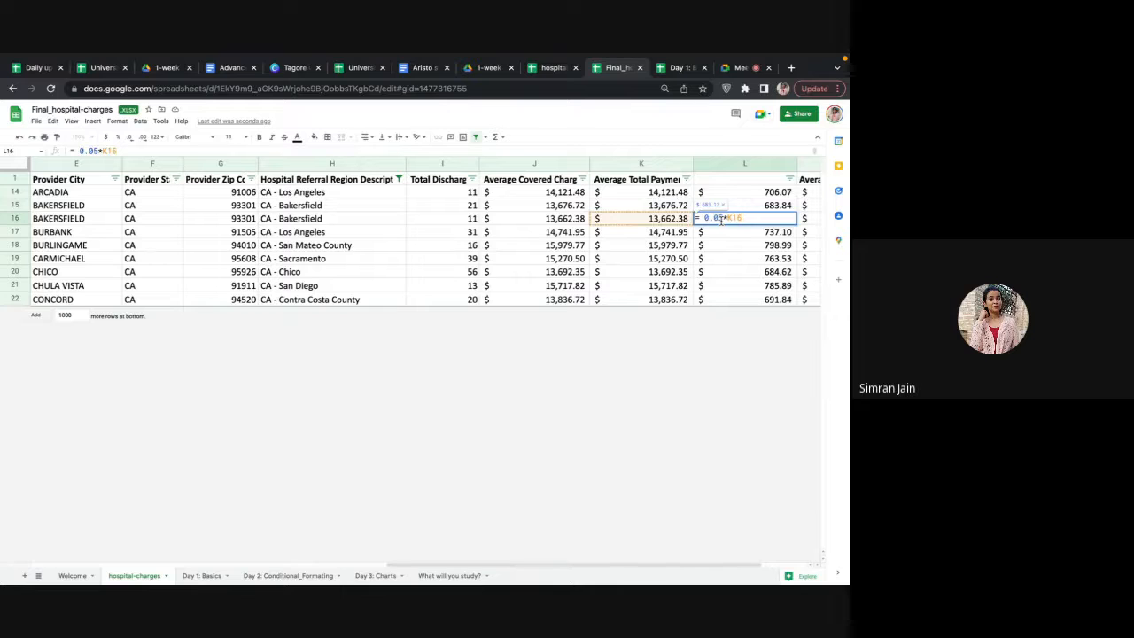
pyautogui.doubleClick(721, 233)
pyautogui.click(774, 220)
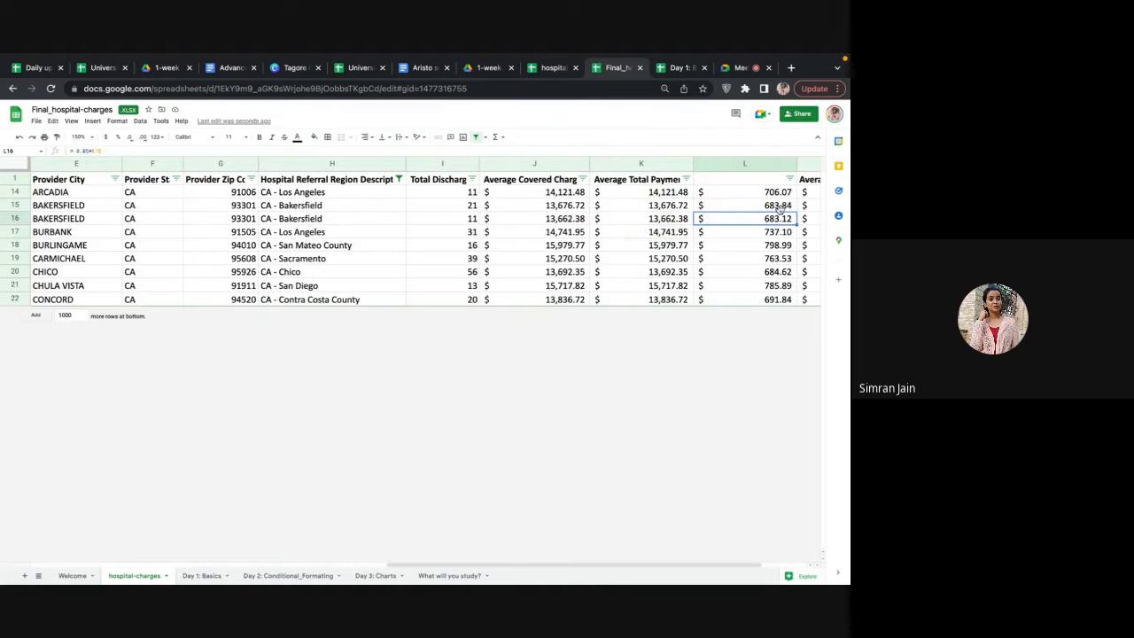
pyautogui.click(706, 205)
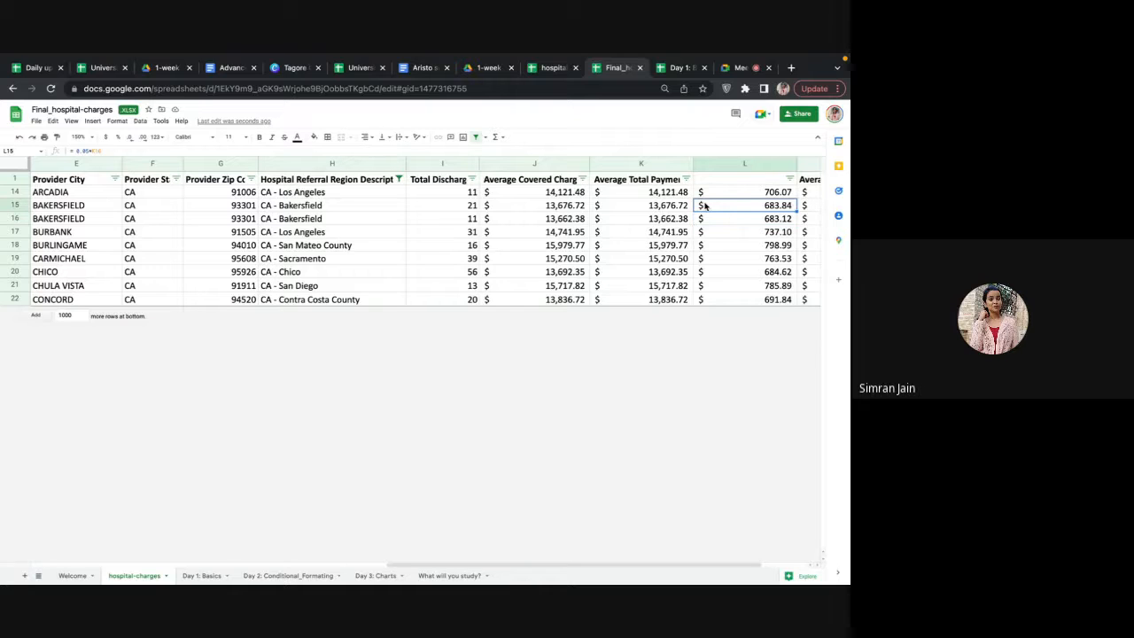
pyautogui.moveTo(758, 301); pyautogui.dragTo(751, 201)
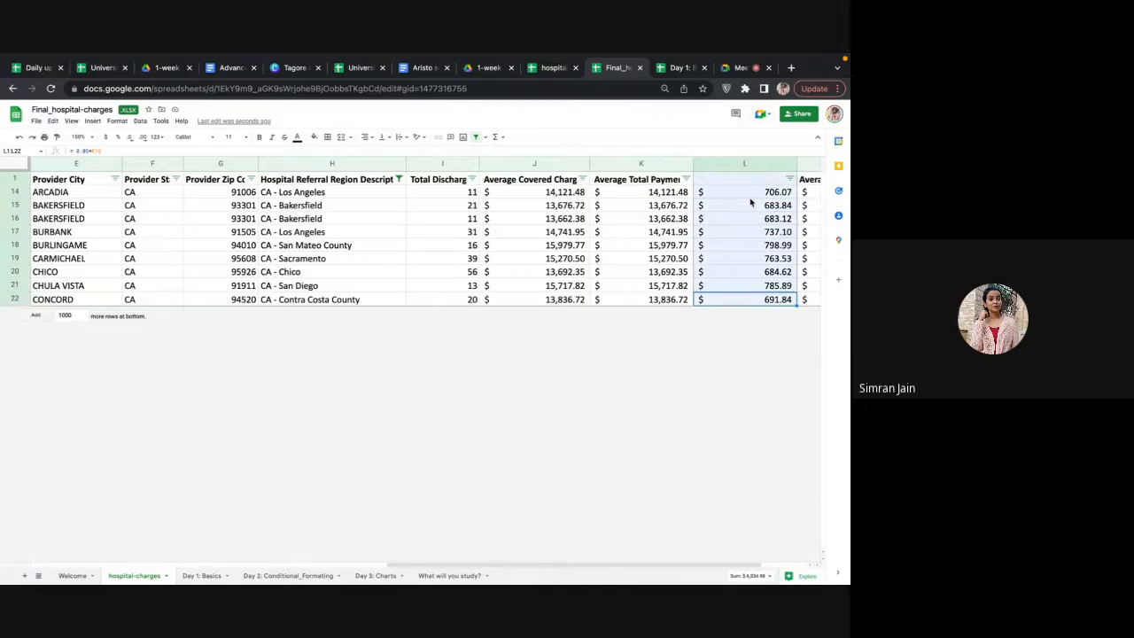
pyautogui.click(751, 202)
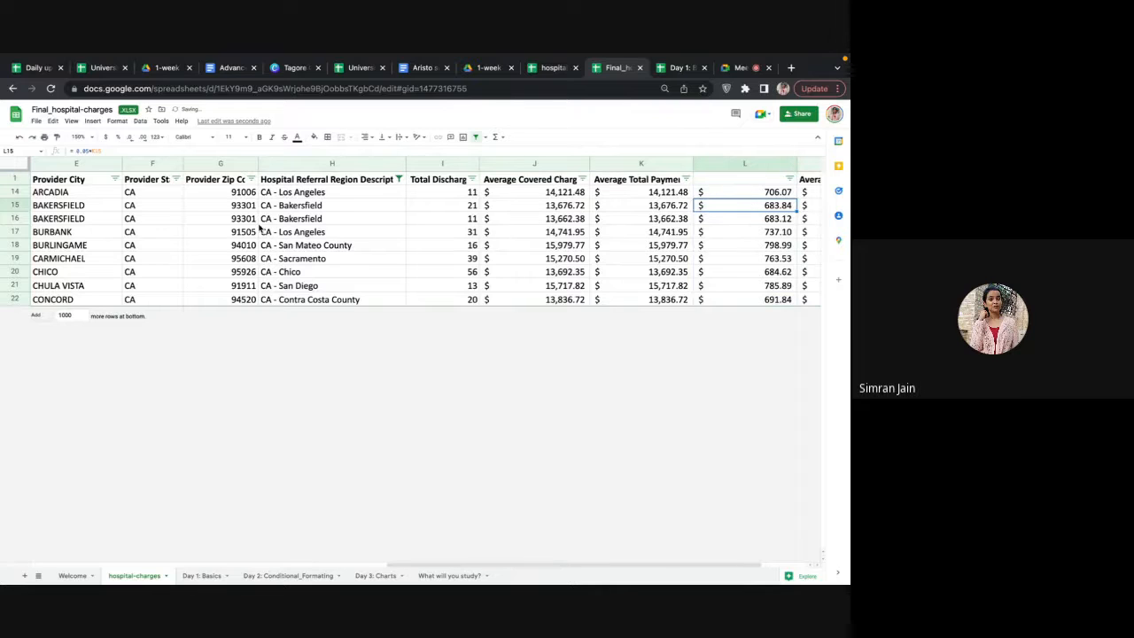
# Step: Enter the header "Discounted price for CA" in L1
pyautogui.click(399, 180)
pyautogui.click(733, 180)
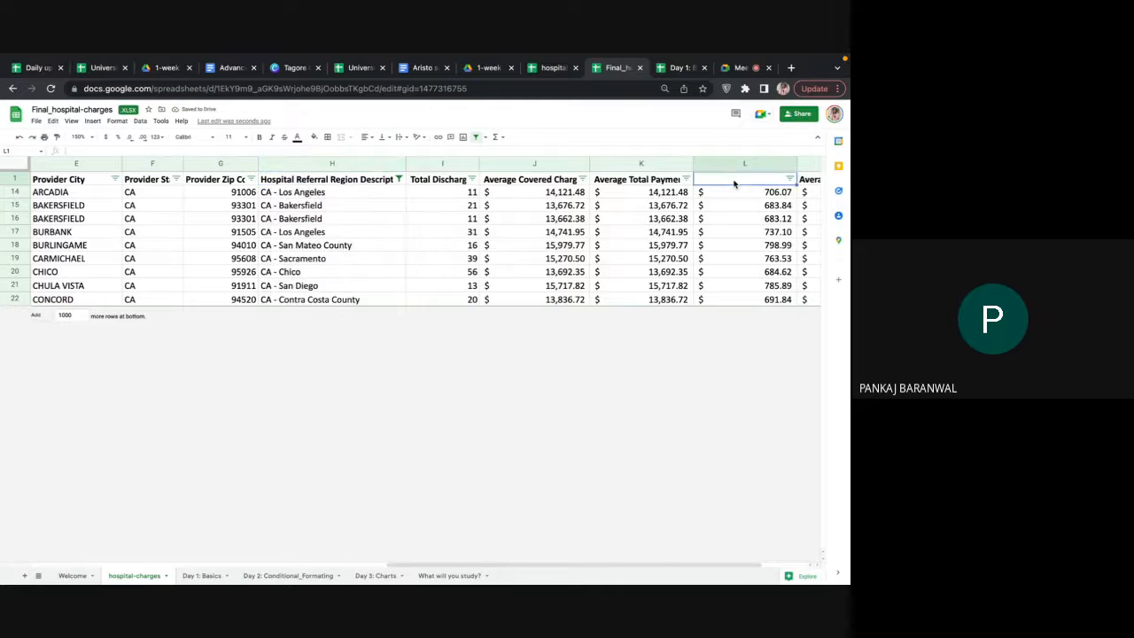
pyautogui.write('Du')
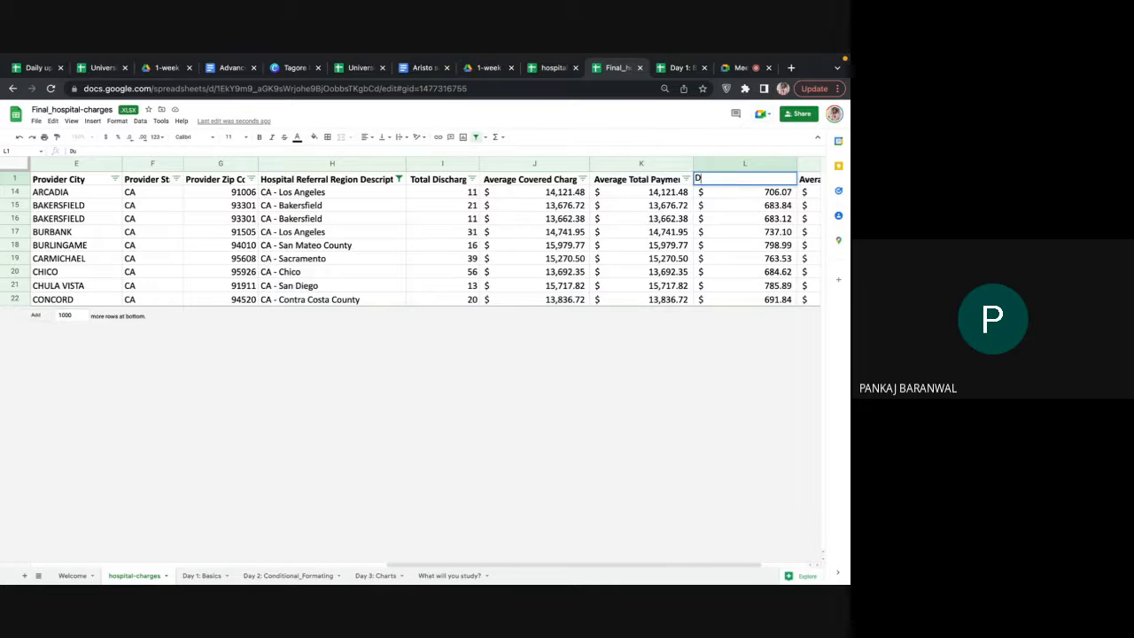
pyautogui.write('scounted price for CA')
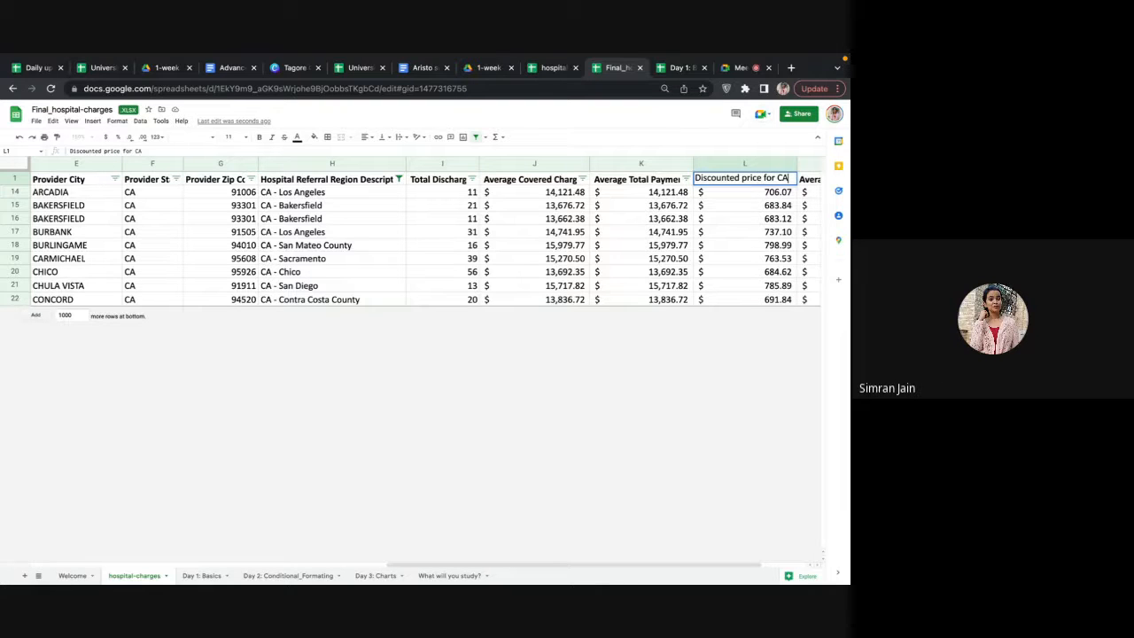
pyautogui.press('Return')
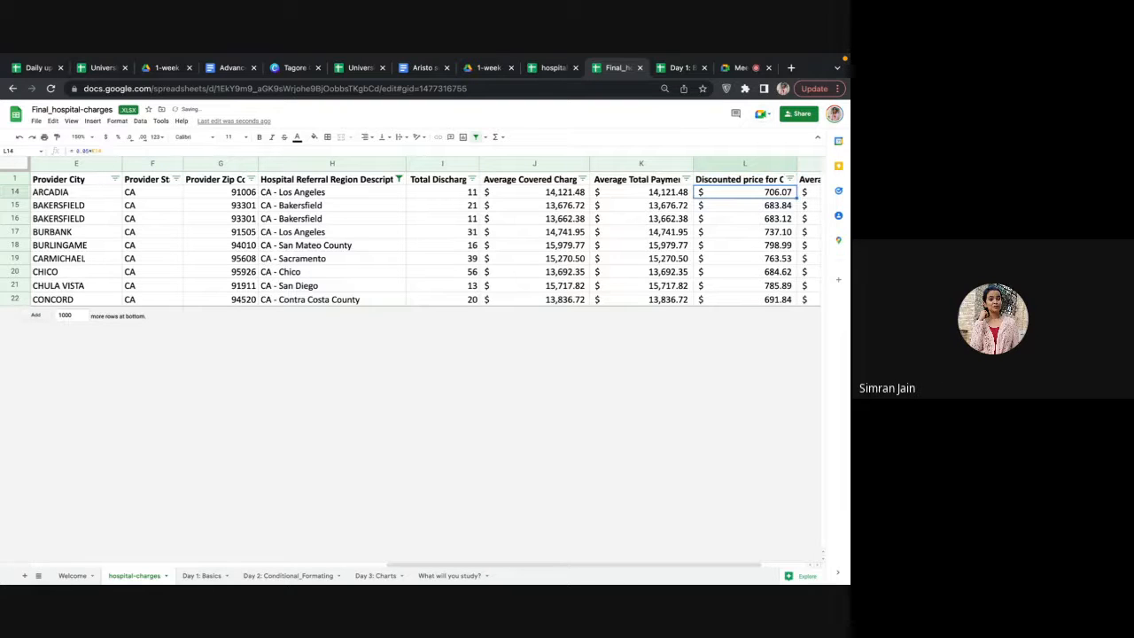
# Step: Change the L1 header to "Total Discount for CA"
pyautogui.click(399, 179)
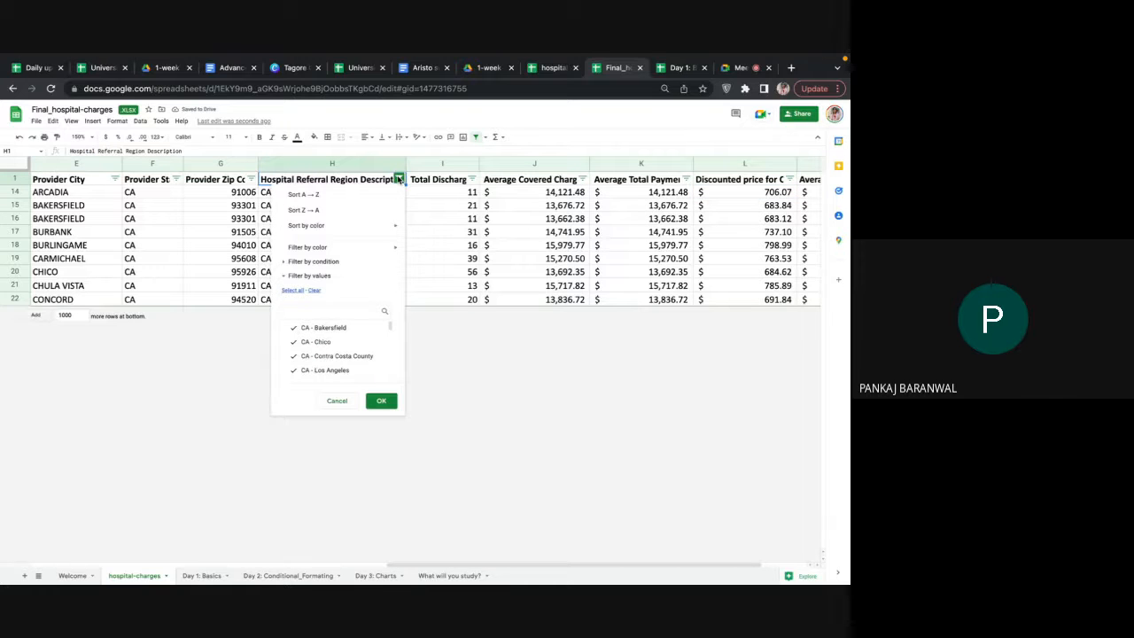
pyautogui.click(741, 178)
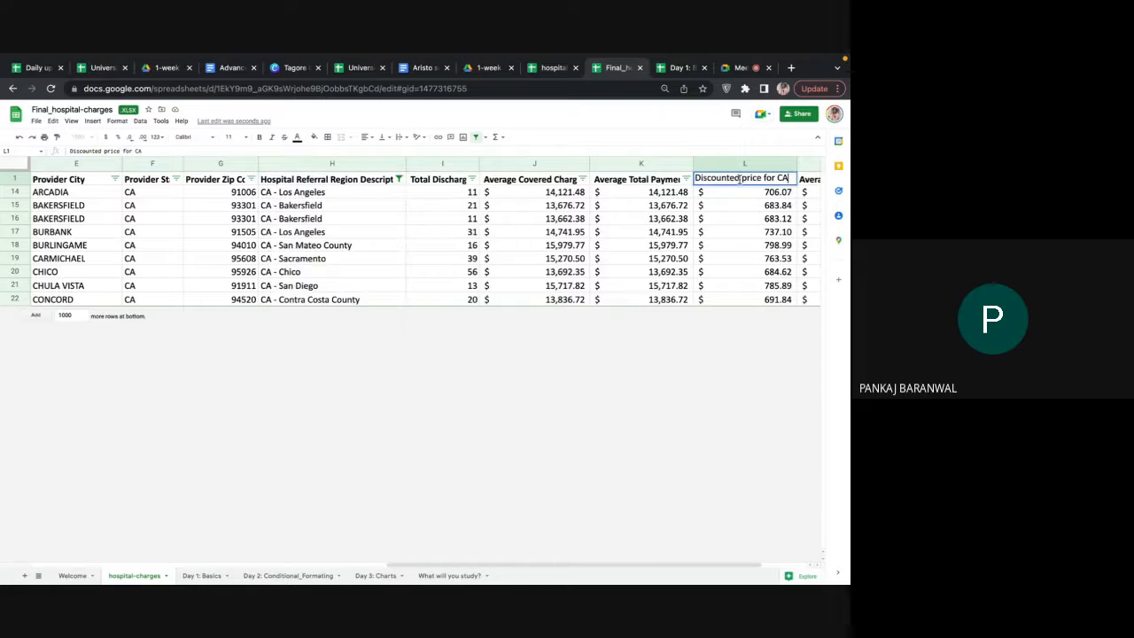
pyautogui.press('BackSpace')
pyautogui.press('BackSpace')
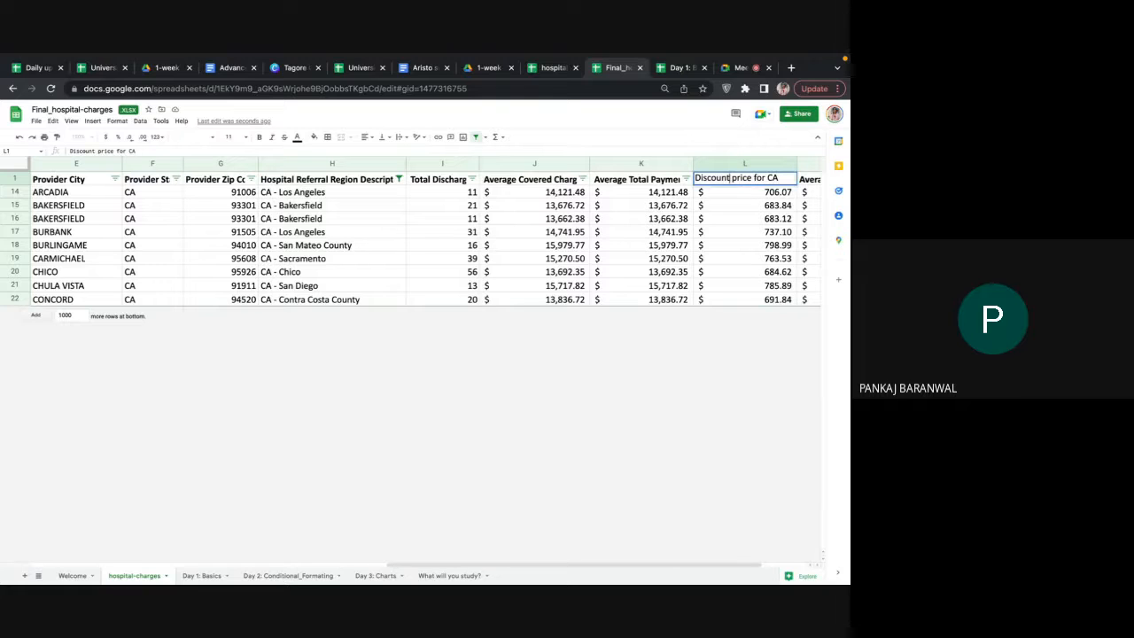
pyautogui.press('BackSpace')
pyautogui.press('BackSpace')
pyautogui.press('BackSpace')
pyautogui.press('BackSpace')
pyautogui.press('BackSpace')
pyautogui.press('BackSpace')
pyautogui.press('Home')
pyautogui.write('Total')
pyautogui.click(802, 272)
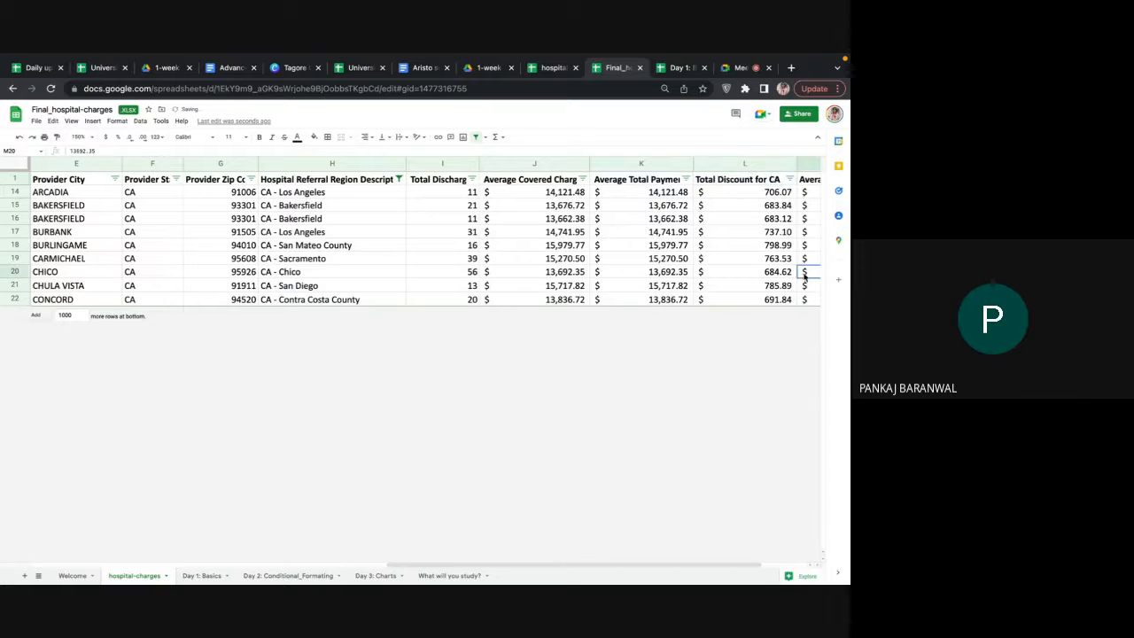
# Step: Insert a column directly after Total Discount for CA and give it the header "Discounted price" in M1
pyautogui.click(743, 166)
pyautogui.rightClick(744, 166)
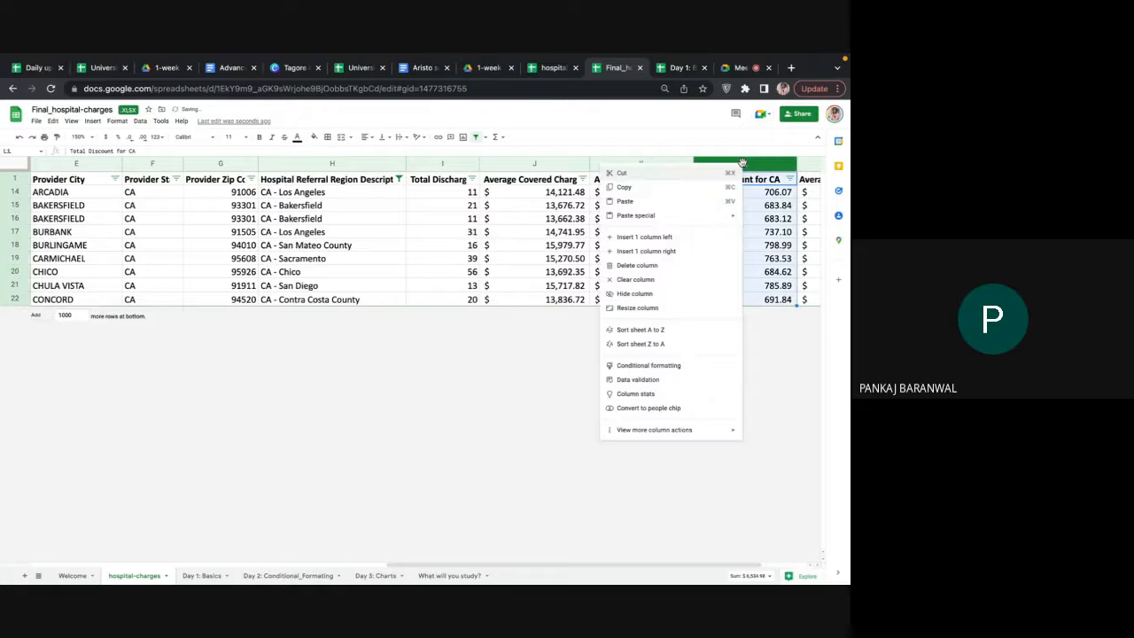
pyautogui.click(646, 251)
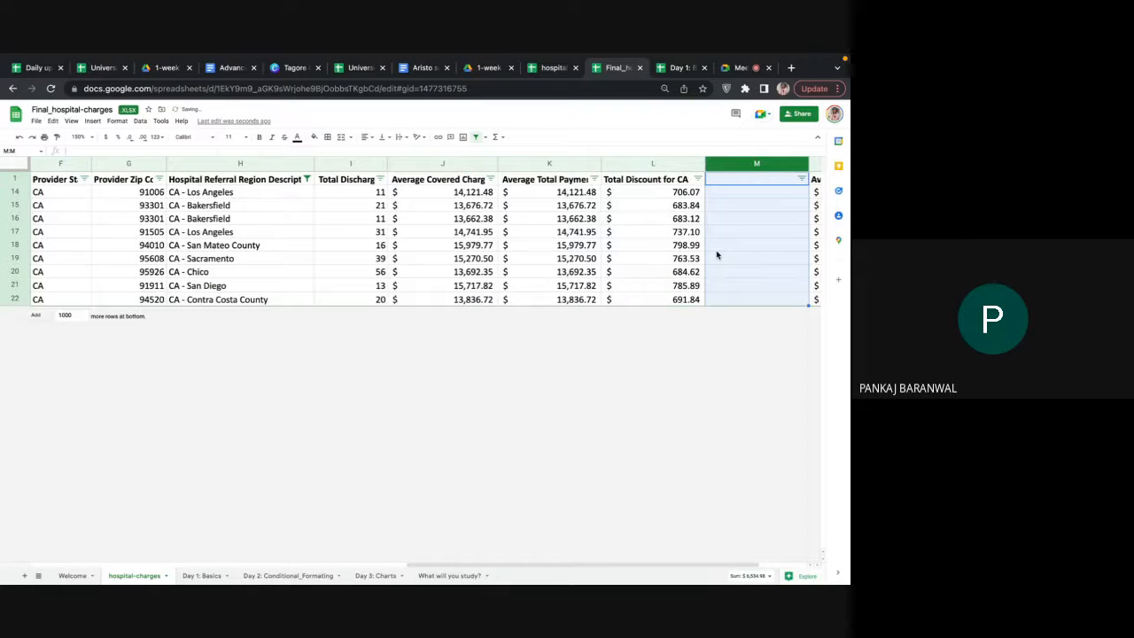
pyautogui.click(695, 192)
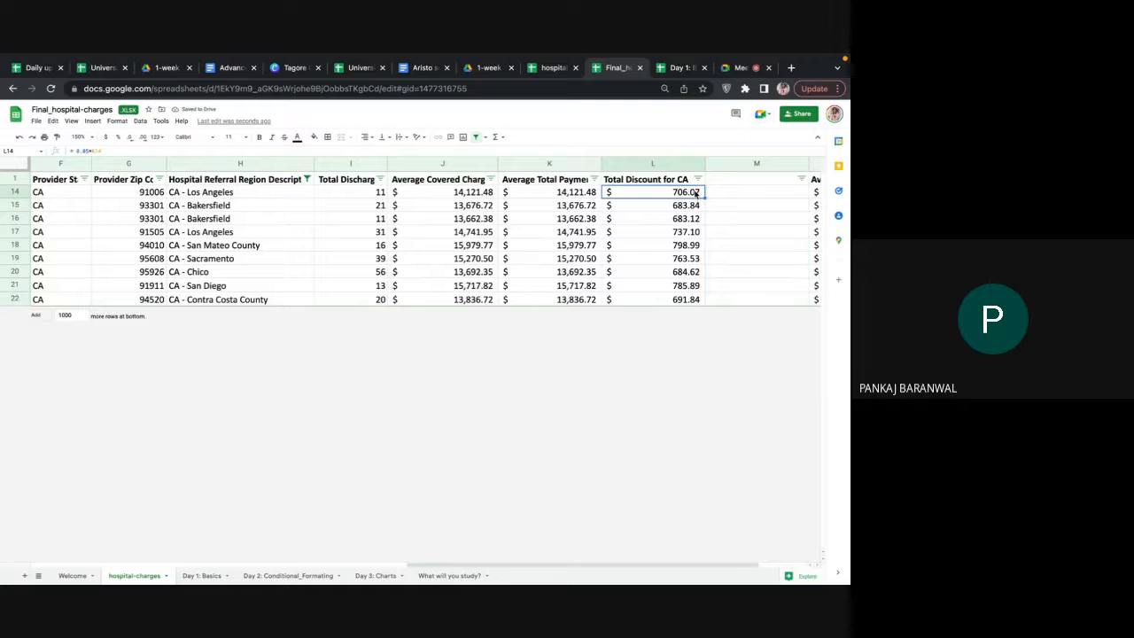
pyautogui.click(732, 182)
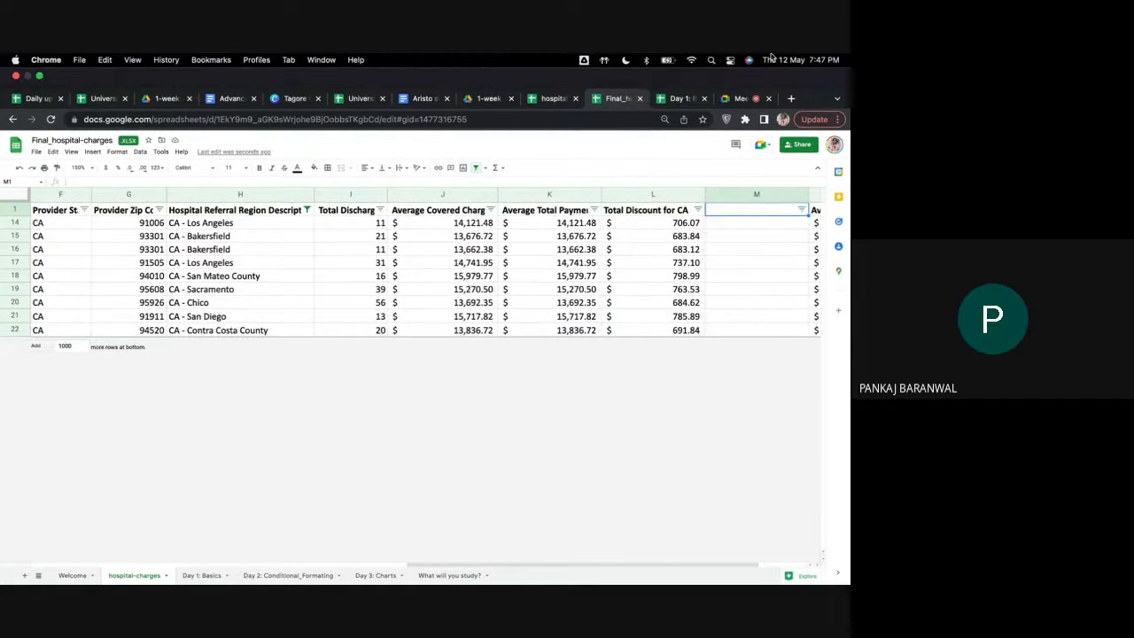
pyautogui.write('Discoun')
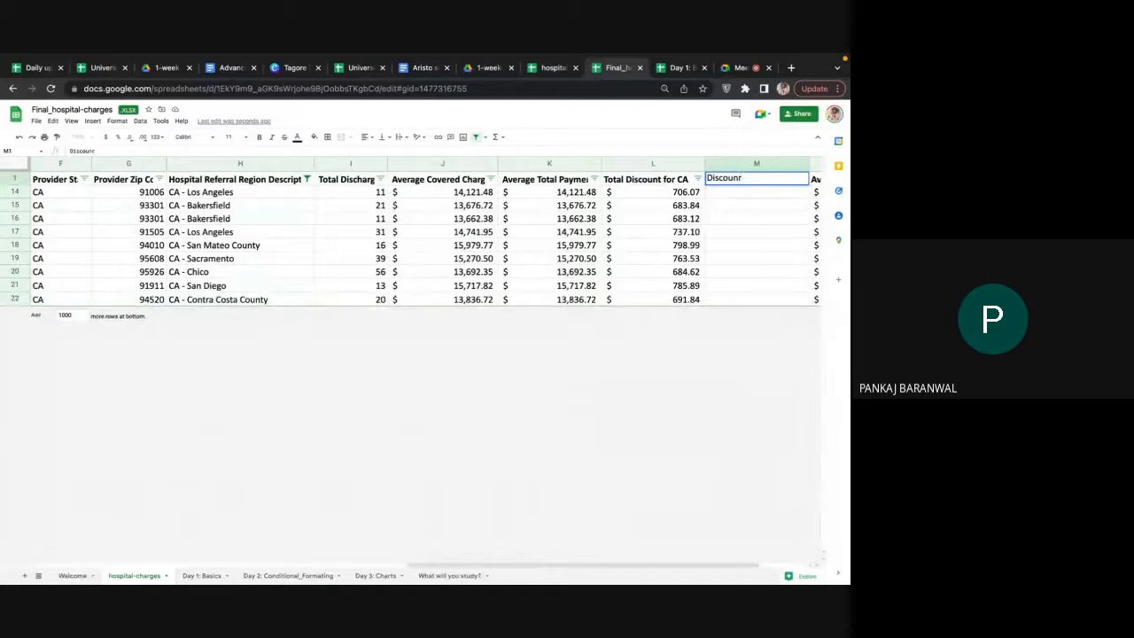
pyautogui.write('ted price')
pyautogui.press('Return')
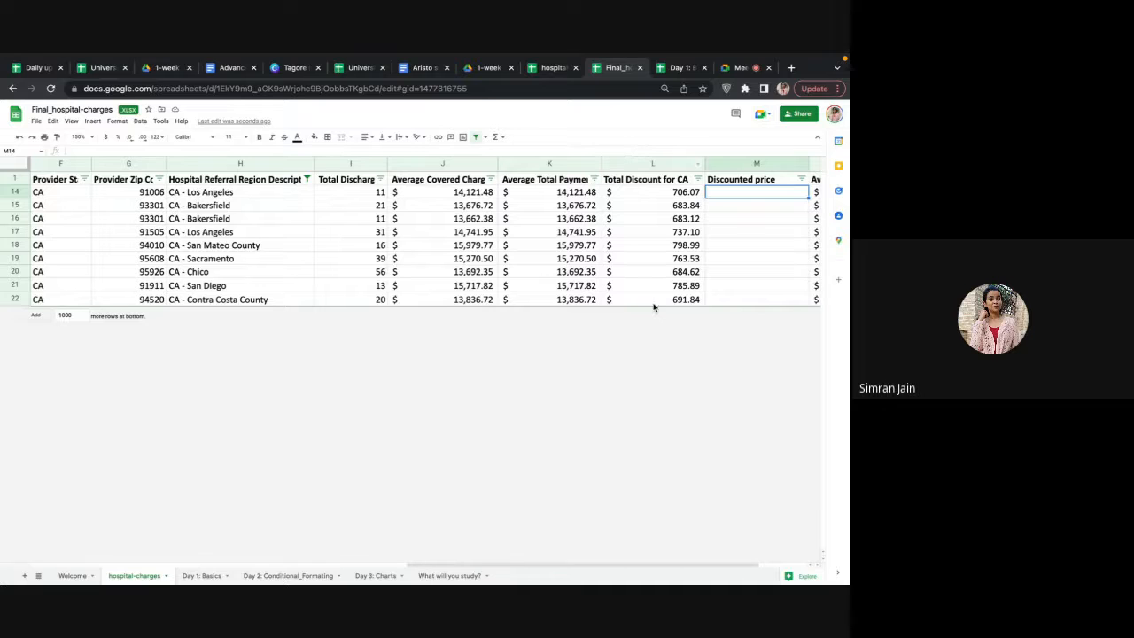
# Step: Enter = K14-L14 in M14 as the Arcadia hospital's discounted price, opening the Google Meet call's chat midway and returning to the sheet
pyautogui.write('=')
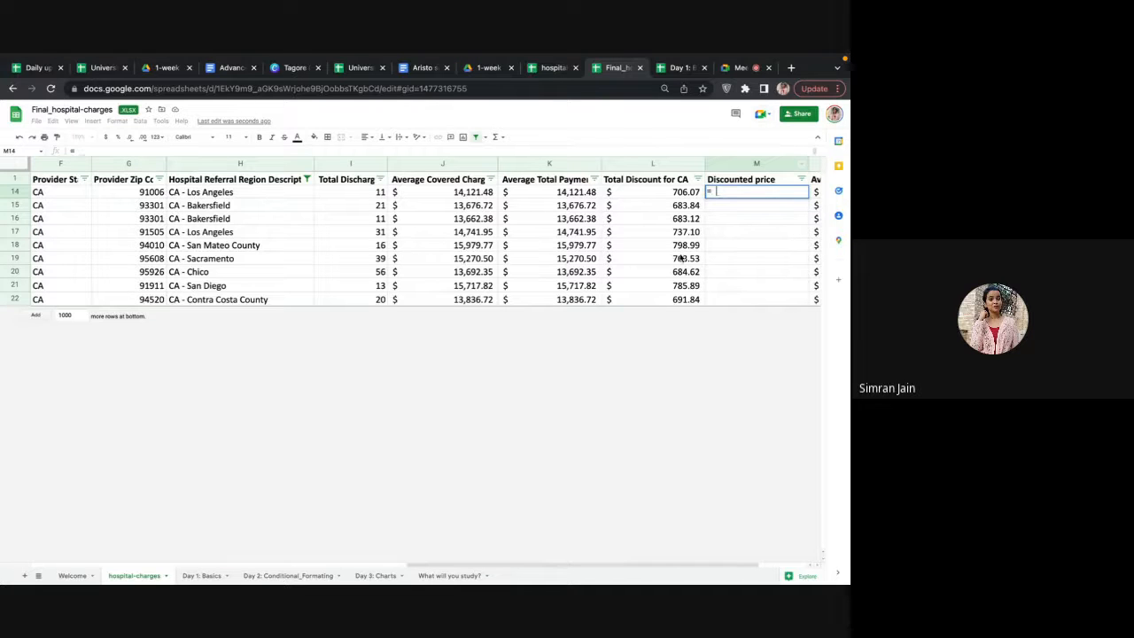
pyautogui.moveTo(741, 58)
pyautogui.click(738, 99)
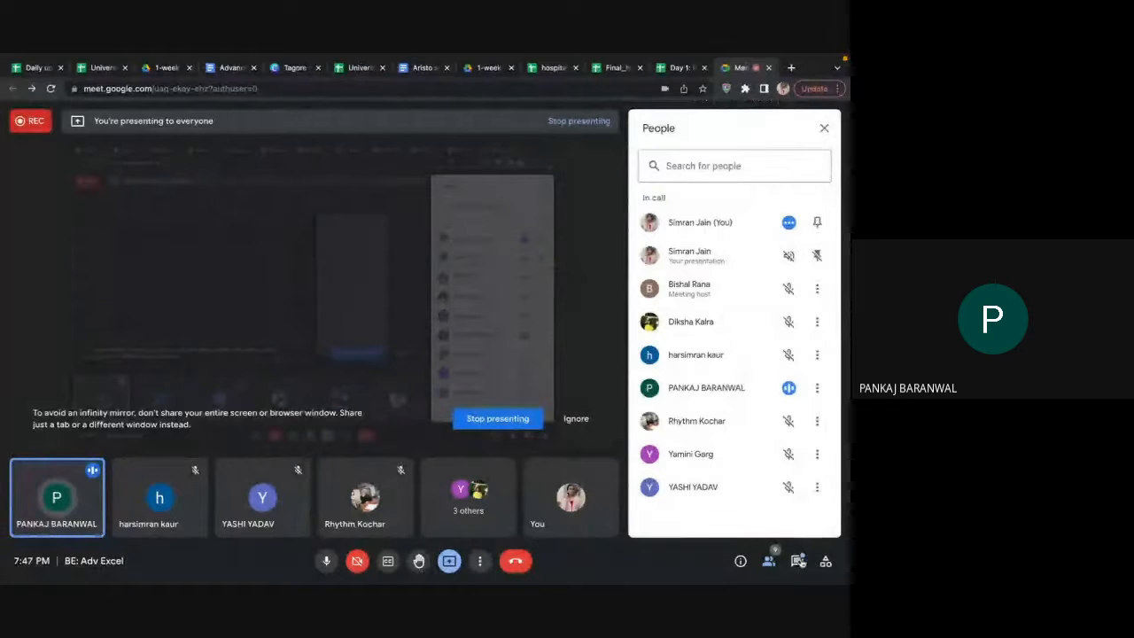
pyautogui.click(797, 562)
pyautogui.click(618, 70)
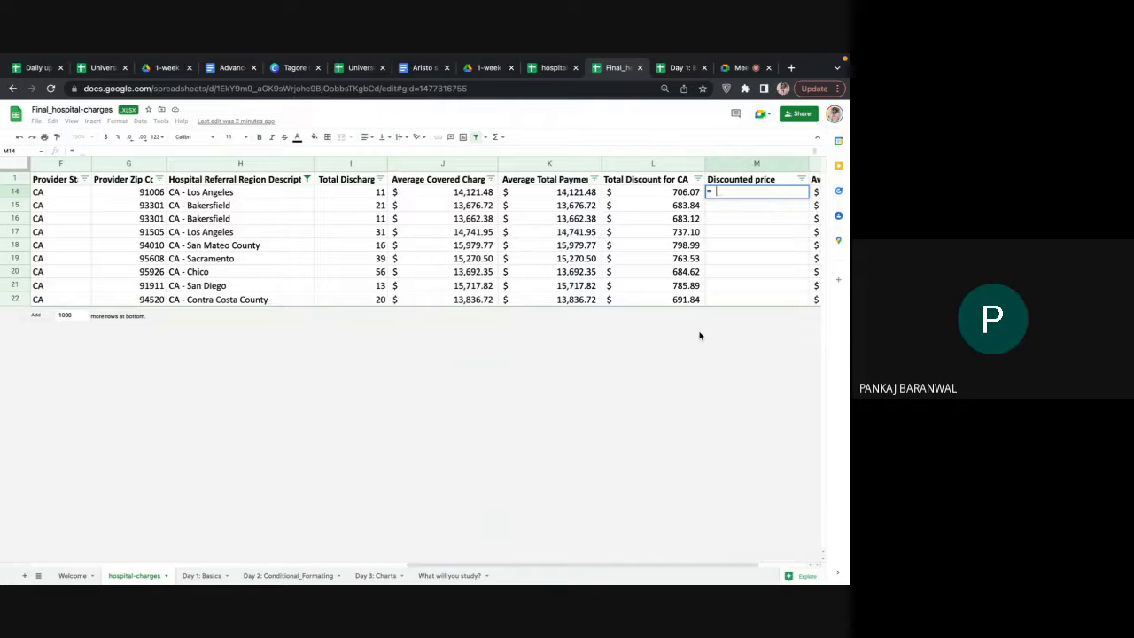
pyautogui.write('K14')
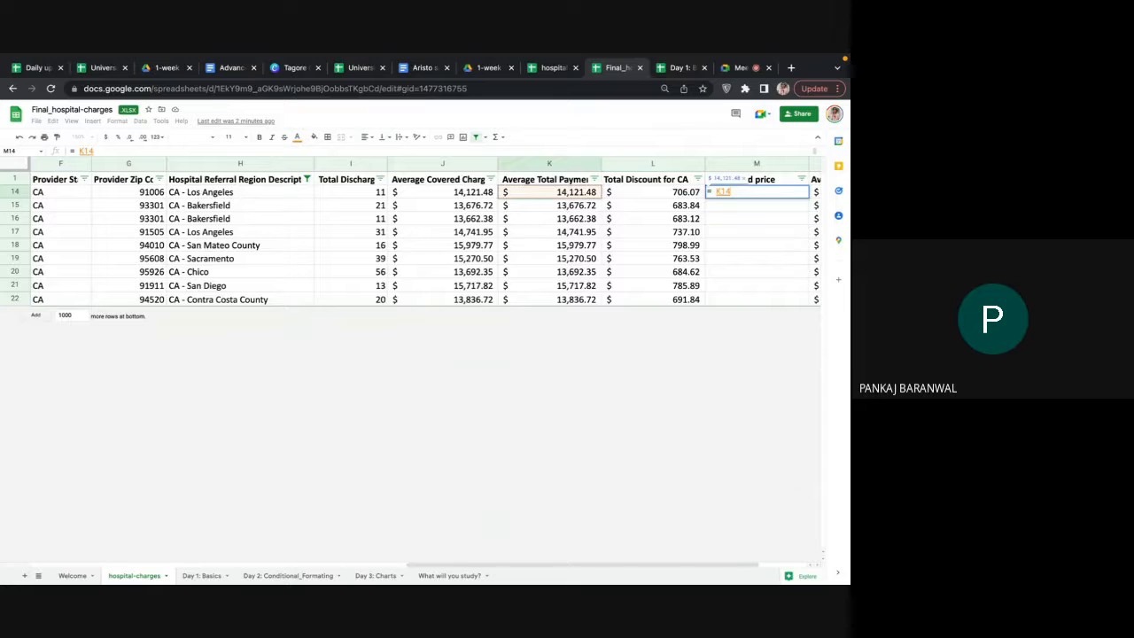
pyautogui.write('-L14')
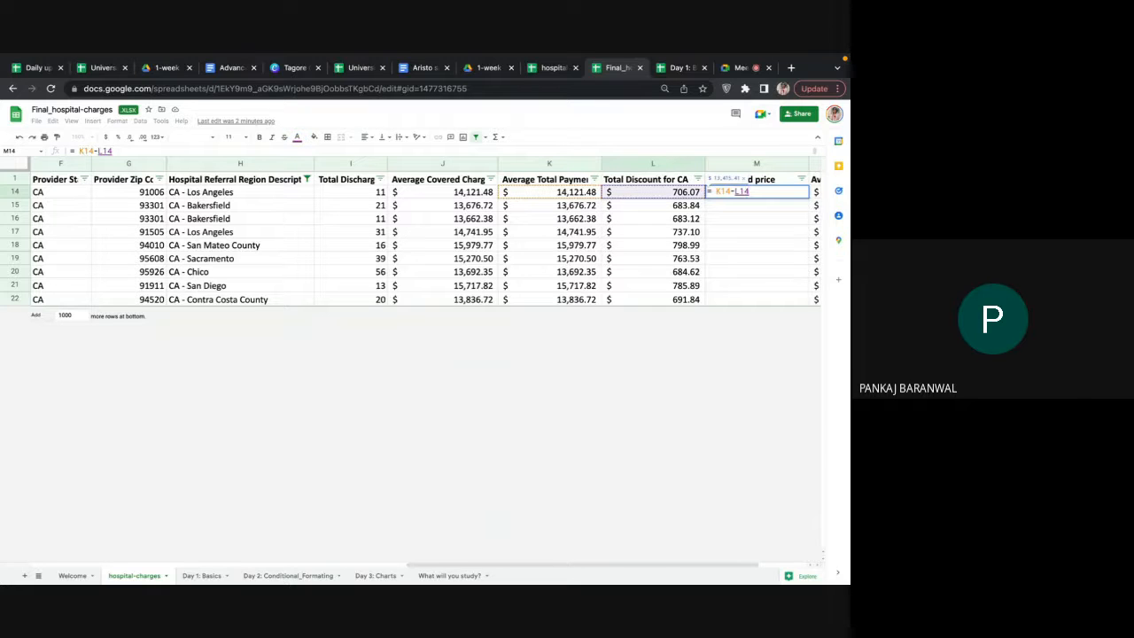
pyautogui.press('Return')
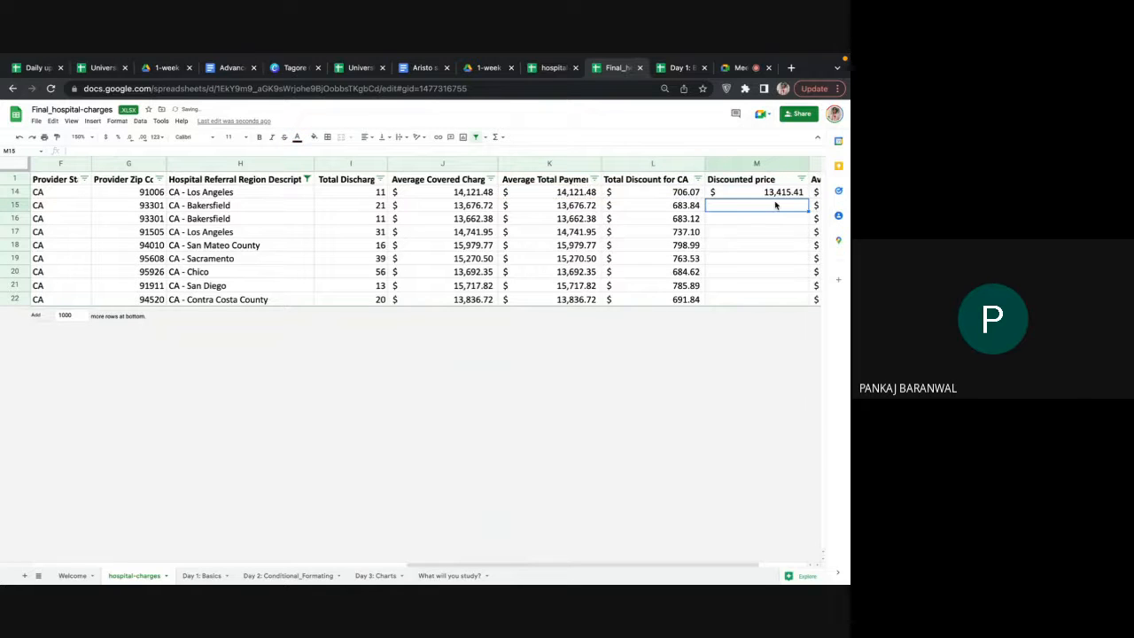
# Step: Review the M14 discounted-price formula and the Average Total Payments cell K14 it references, leaving the formula unchanged
pyautogui.doubleClick(781, 194)
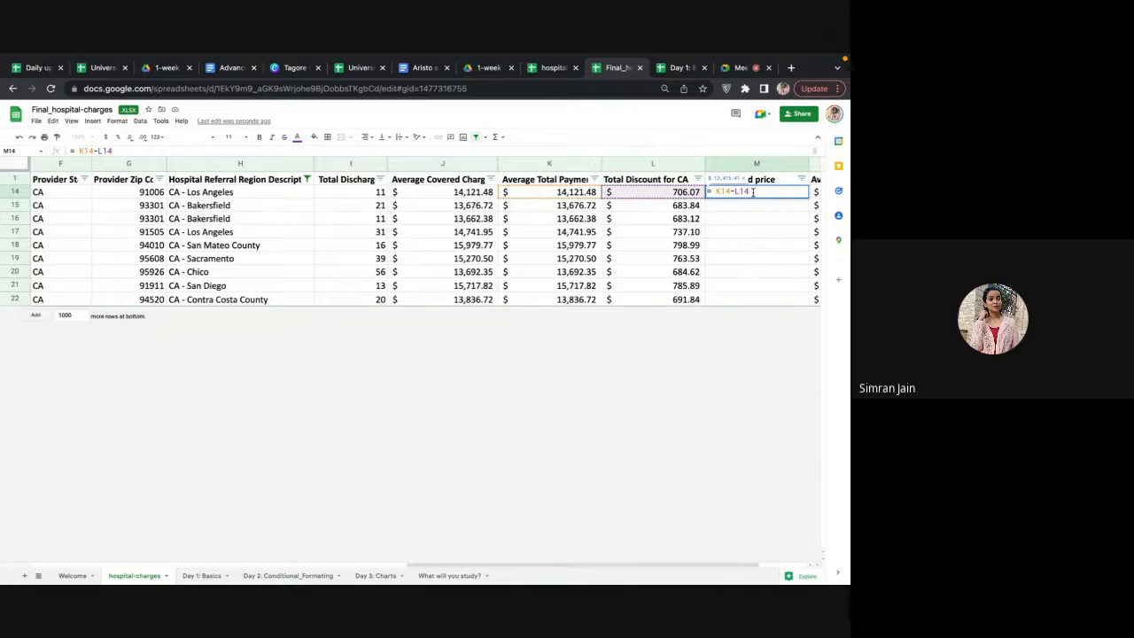
pyautogui.moveTo(752, 192); pyautogui.dragTo(706, 200)
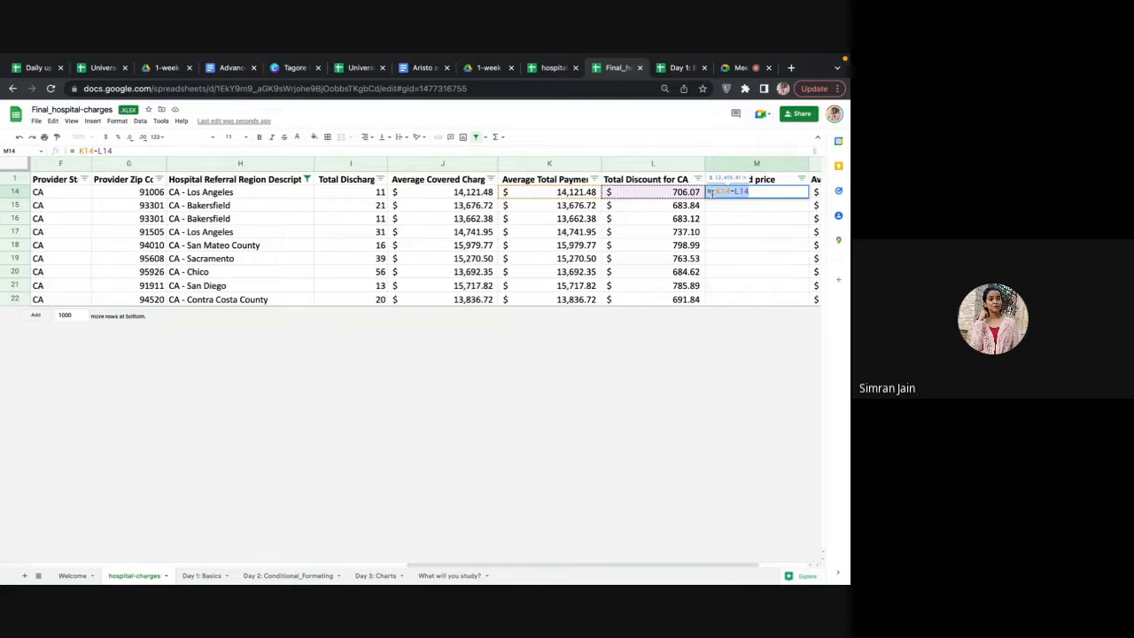
pyautogui.click(711, 192)
pyautogui.moveTo(713, 192); pyautogui.dragTo(705, 193)
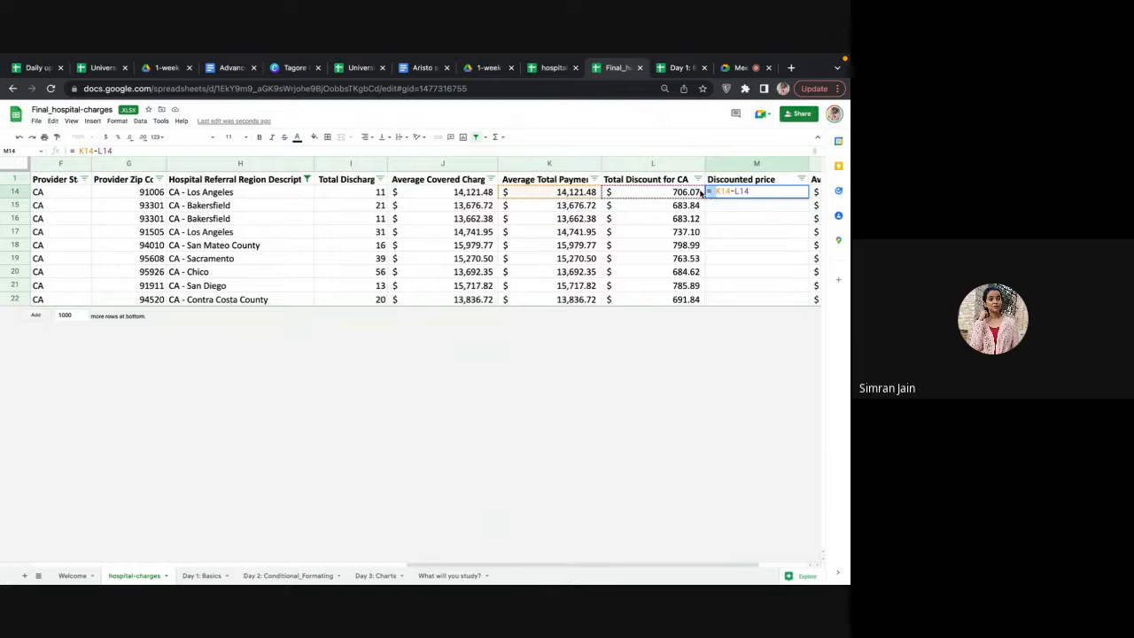
pyautogui.click(728, 192)
pyautogui.doubleClick(537, 191)
pyautogui.click(543, 219)
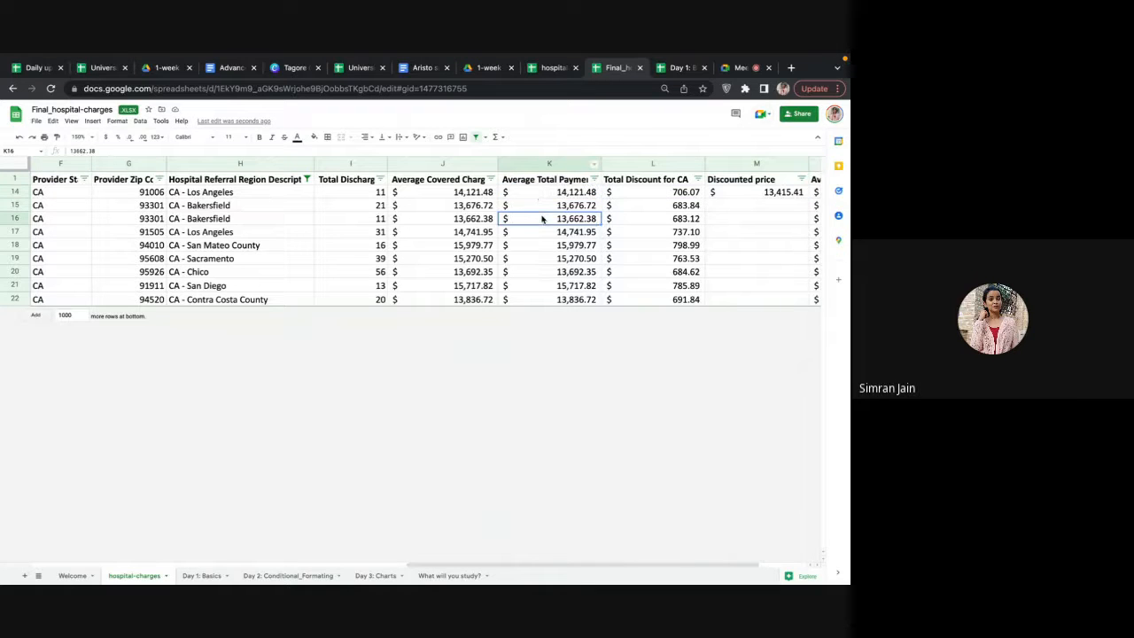
pyautogui.click(540, 195)
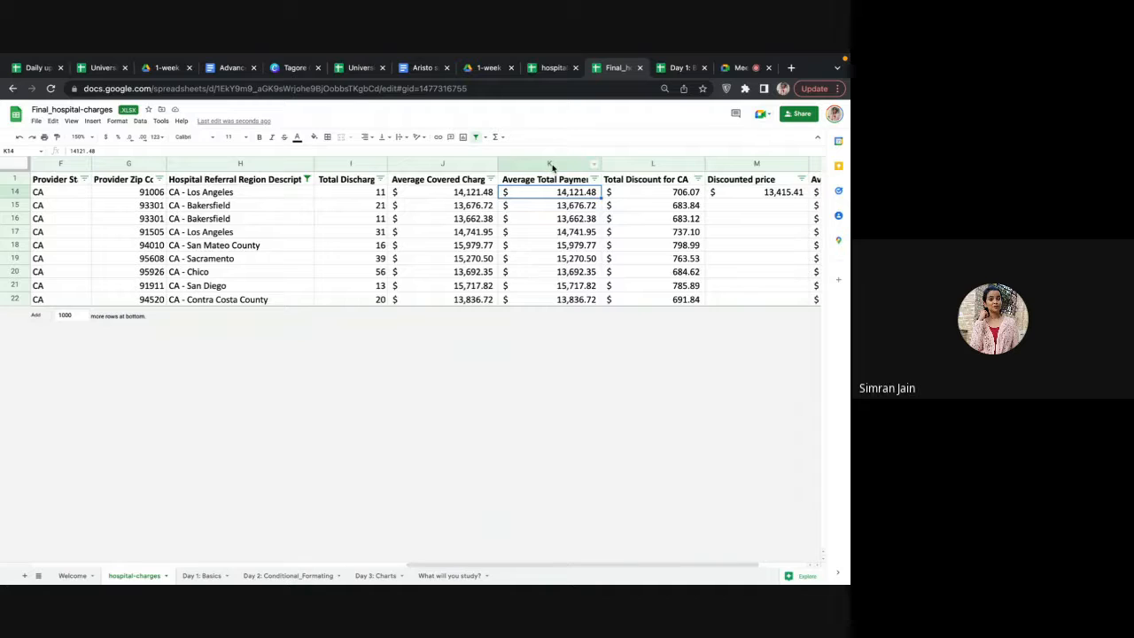
pyautogui.doubleClick(746, 192)
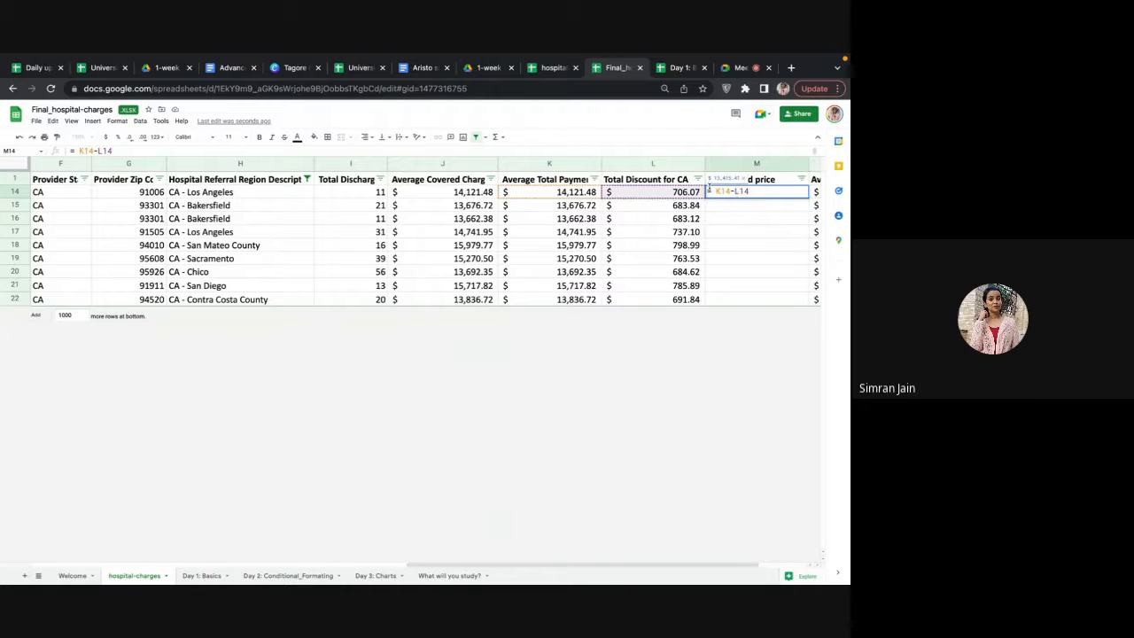
pyautogui.press('Return')
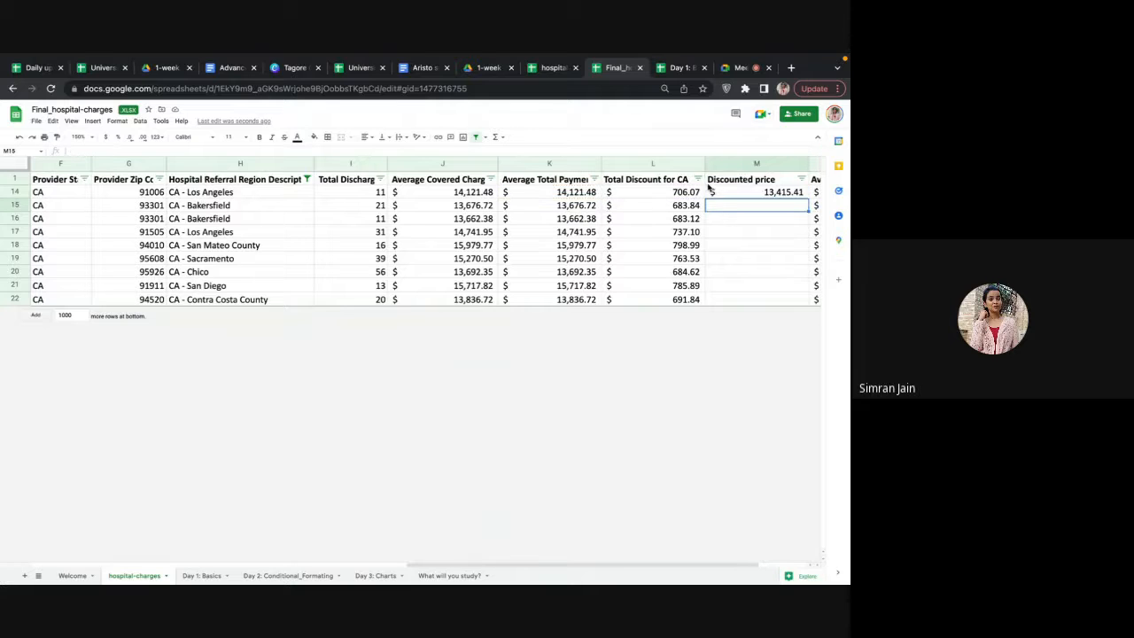
# Step: Fill the discounted-price formula from M14 down through M22 for the remaining California hospitals
pyautogui.click(805, 194)
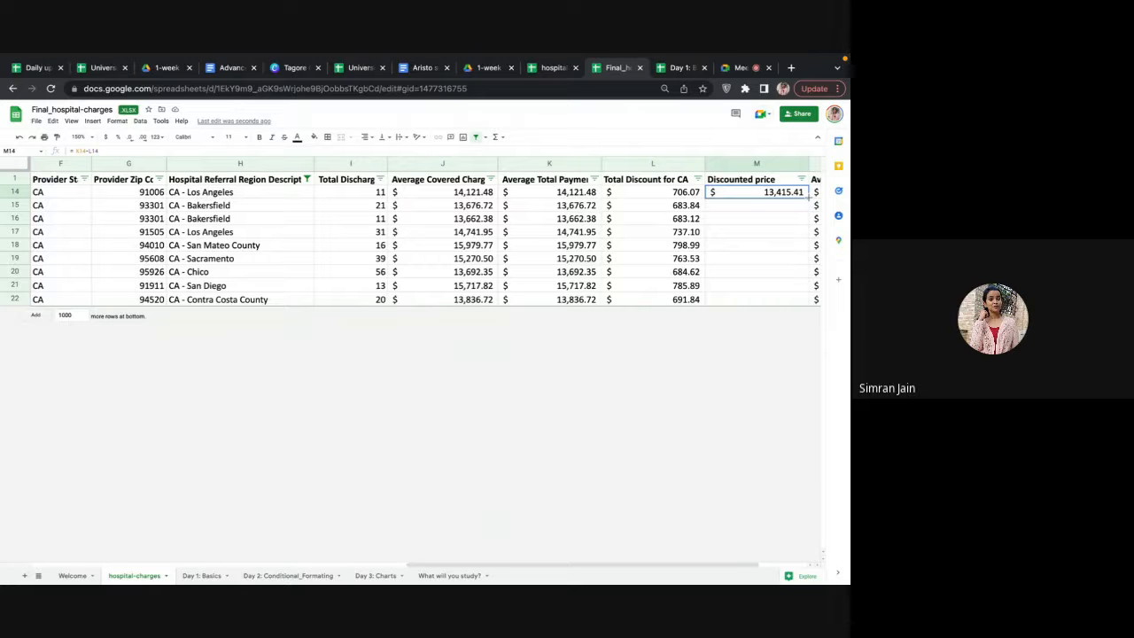
pyautogui.moveTo(808, 197)
pyautogui.mouseDown()
pyautogui.moveTo(800, 352)
pyautogui.moveTo(800, 192)
pyautogui.mouseUp()
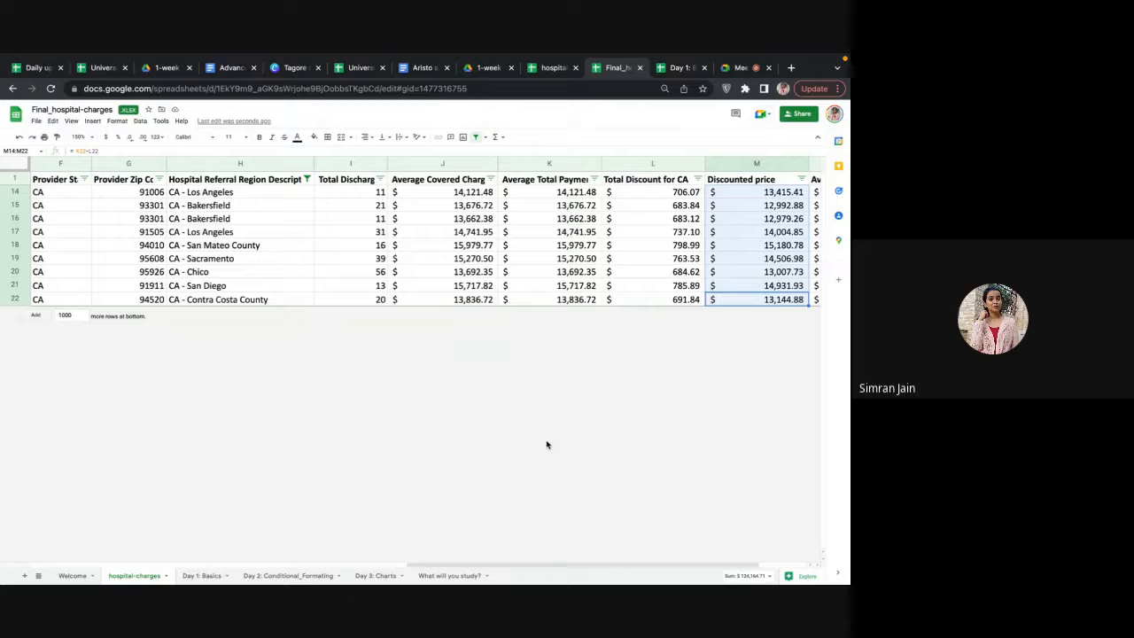
# Step: Reset the filter on Hospital Referral Region Description so that all regions are selected
pyautogui.click(308, 180)
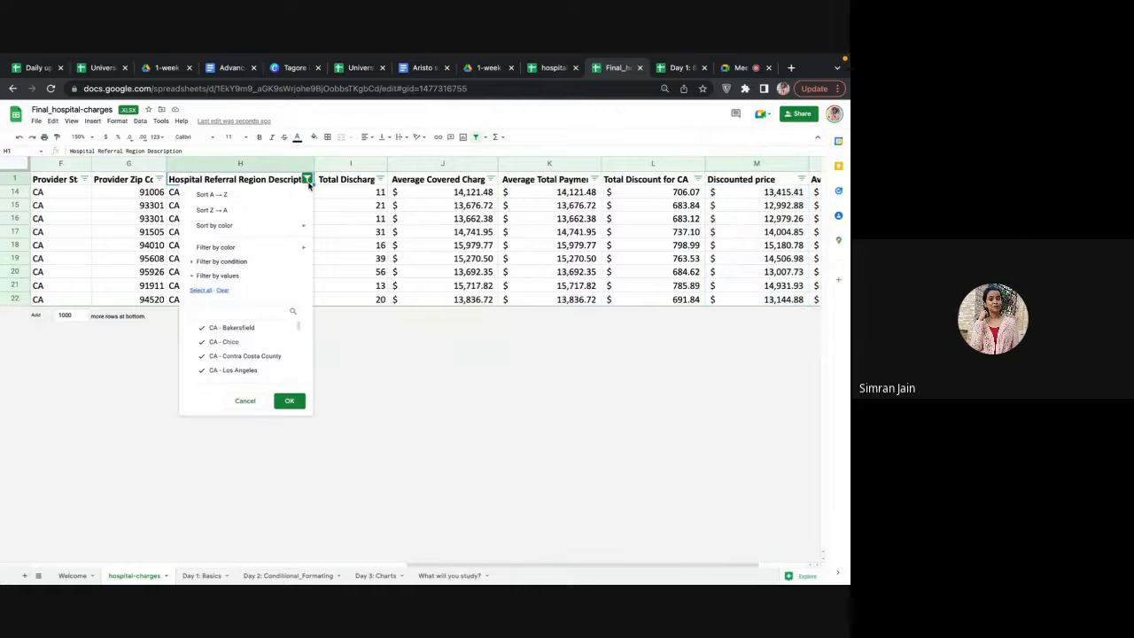
pyautogui.click(222, 293)
pyautogui.click(201, 291)
pyautogui.click(290, 401)
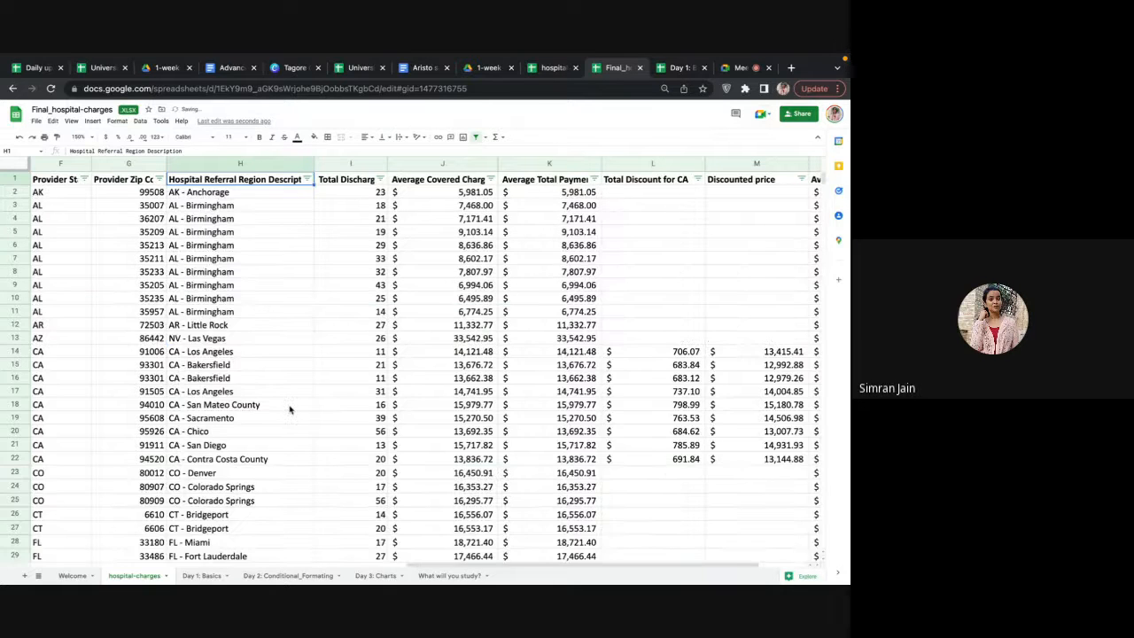
# Step: Insert a column directly before Average Medicare Payments and give it the header "Using if, else" in N1
pyautogui.hscroll(2, 527, 361)
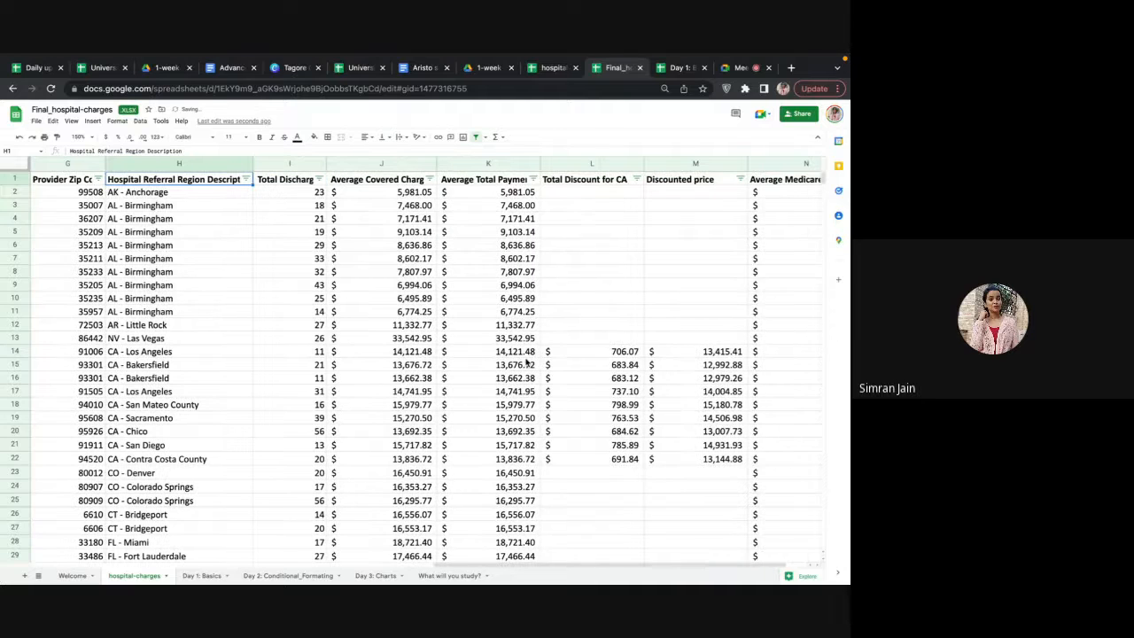
pyautogui.click(788, 163)
pyautogui.rightClick(789, 163)
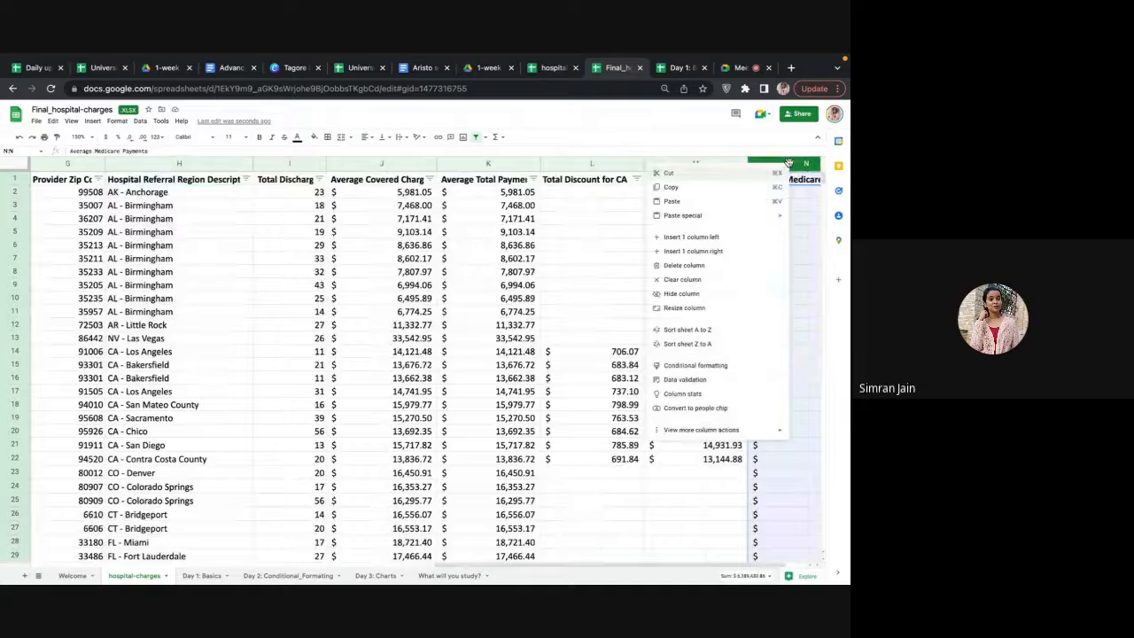
pyautogui.click(755, 237)
pyautogui.hscroll(2, 790, 217)
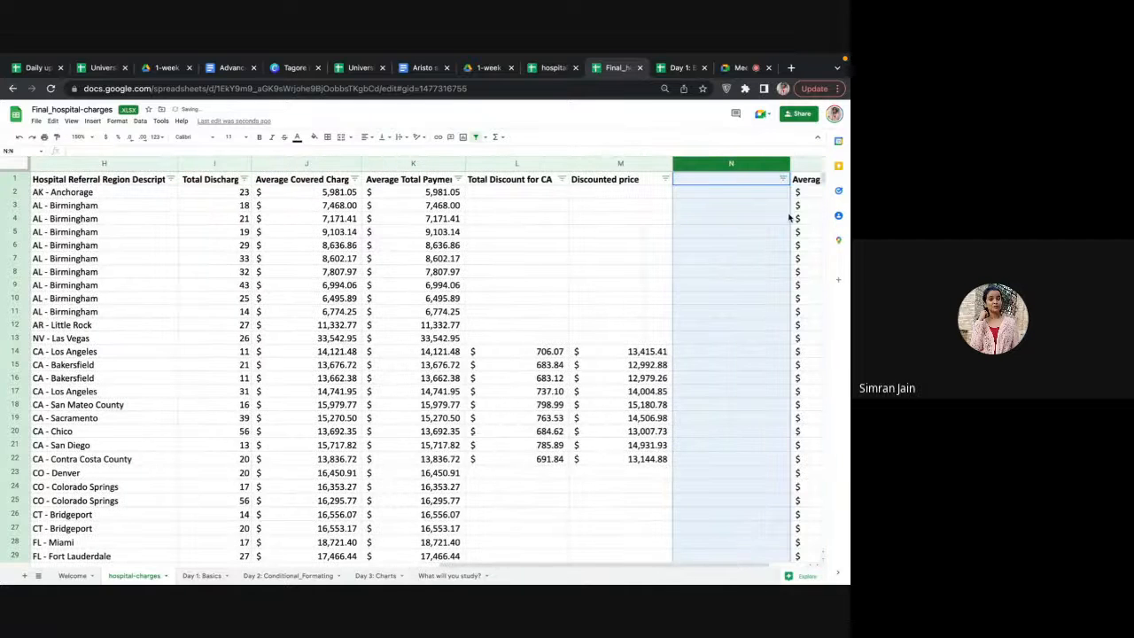
pyautogui.click(764, 184)
pyautogui.write('Us')
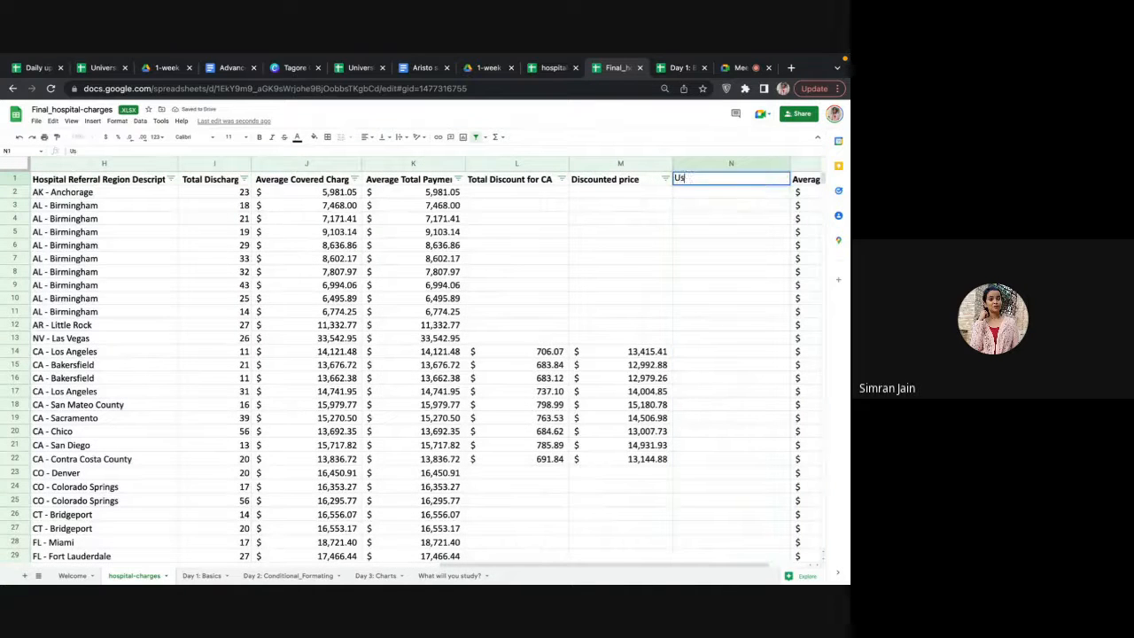
pyautogui.write('ing if, else')
pyautogui.press('Return')
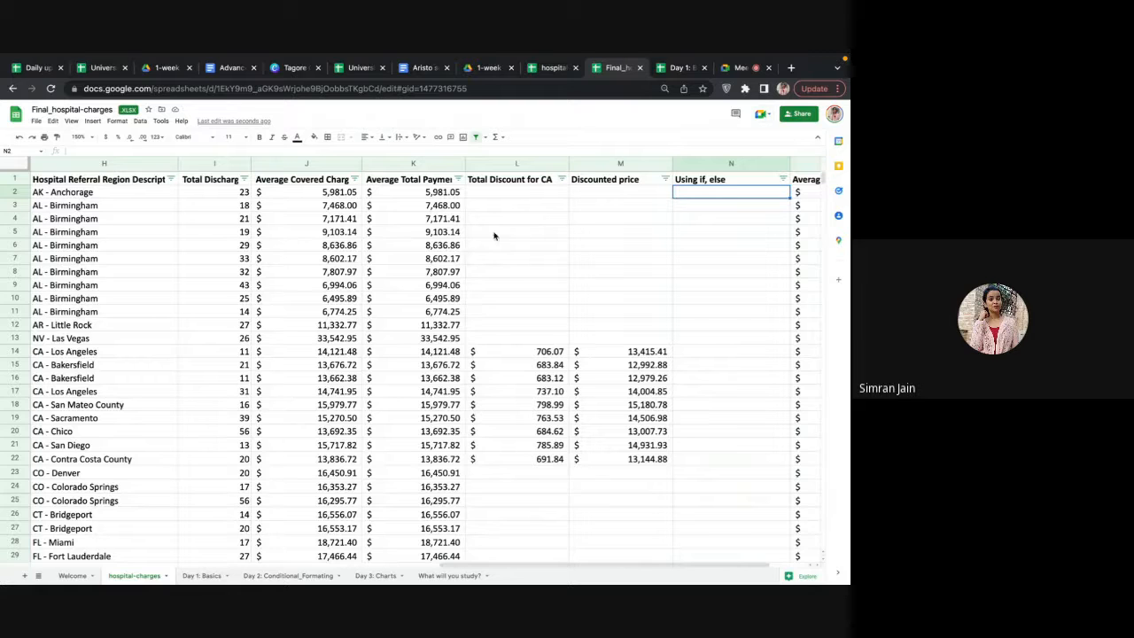
# Step: Begin an IF formula in N2 whose condition tests whether the provider state in F2 equals "CA"
pyautogui.hscroll(-3, 463, 244)
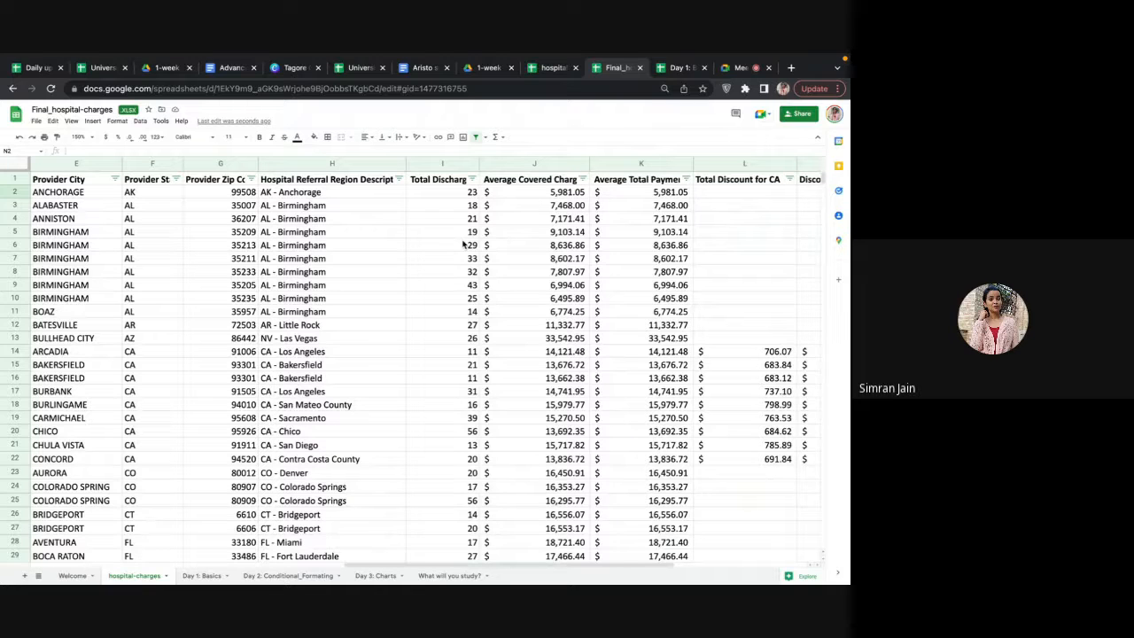
pyautogui.click(175, 196)
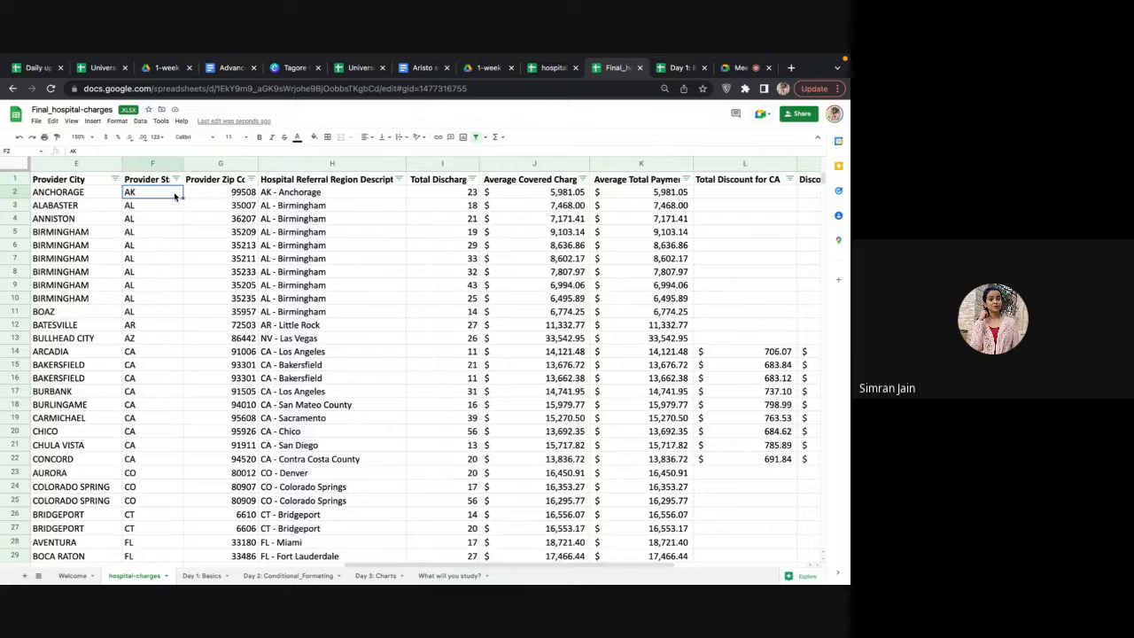
pyautogui.click(609, 197)
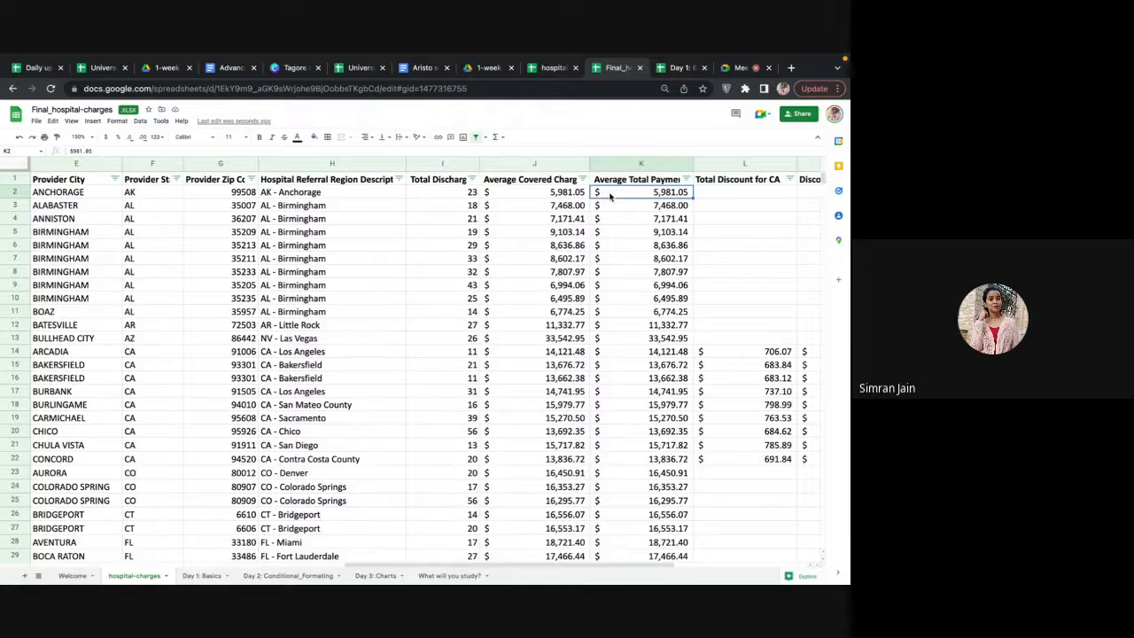
pyautogui.hscroll(2, 610, 196)
pyautogui.hscroll(2, 764, 194)
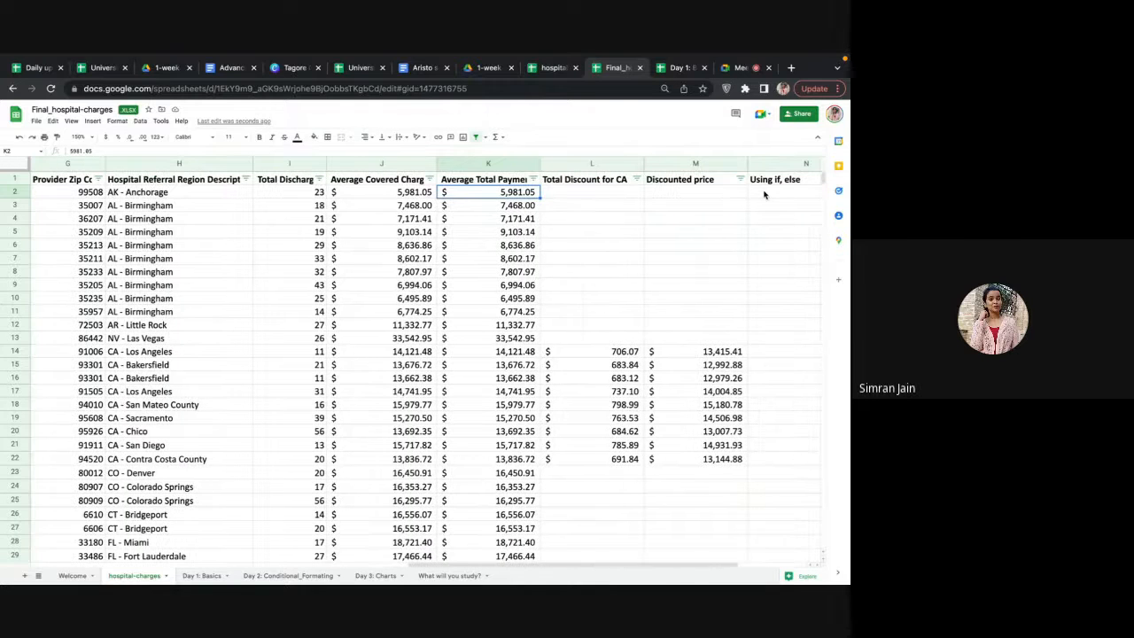
pyautogui.click(765, 193)
pyautogui.write('= ')
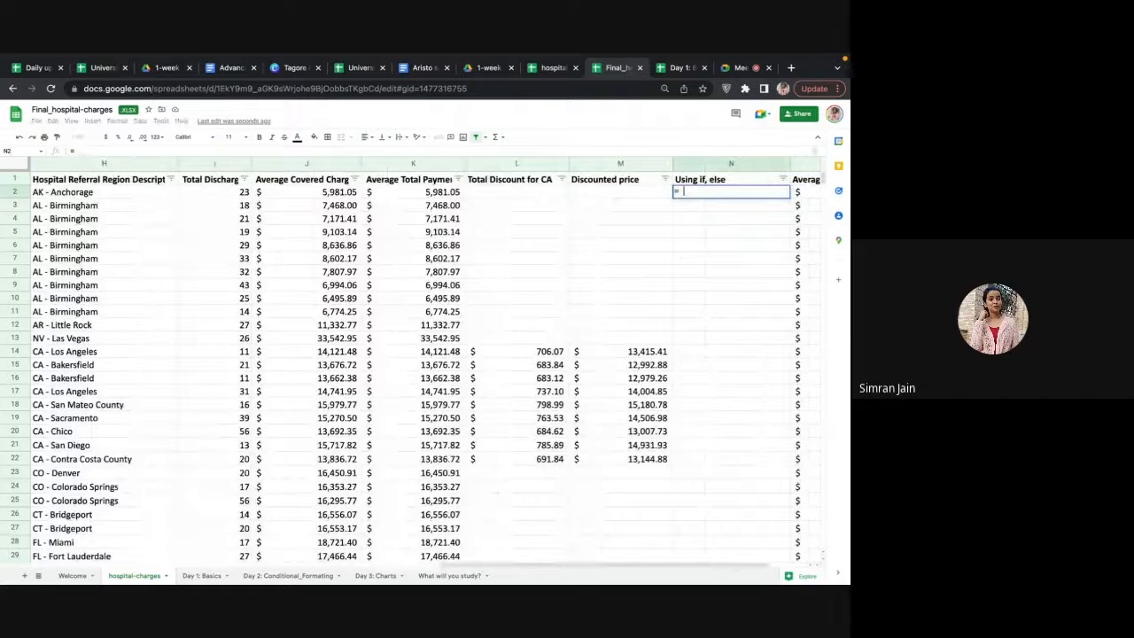
pyautogui.write('if(')
pyautogui.hscroll(-3, 646, 241)
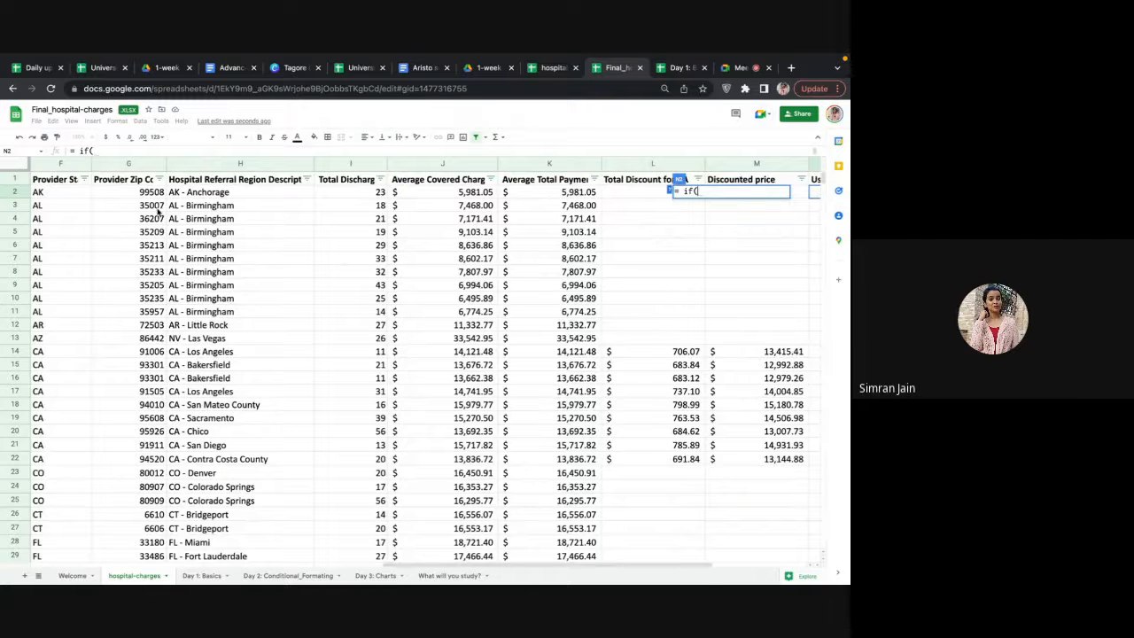
pyautogui.hscroll(-2, 127, 218)
pyautogui.hscroll(-2, 286, 205)
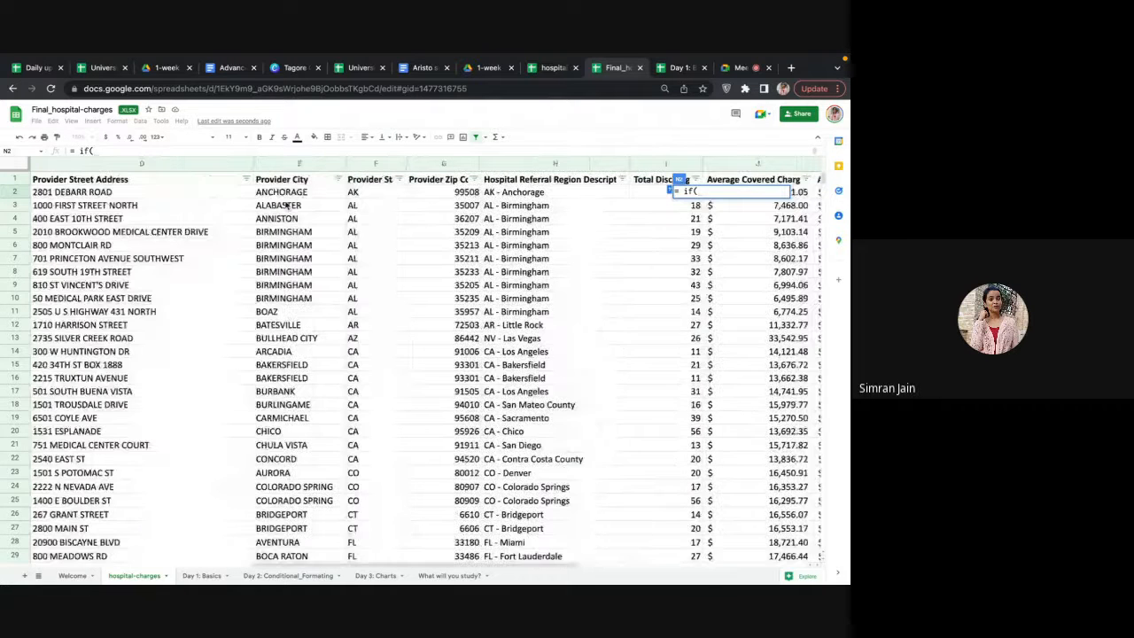
pyautogui.click(372, 191)
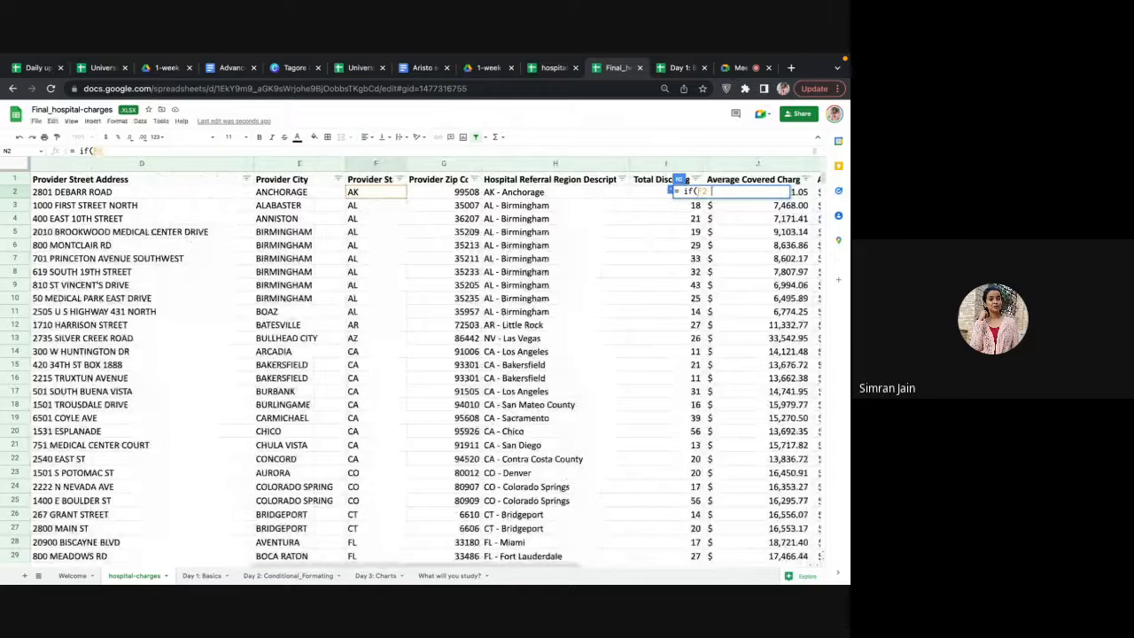
pyautogui.write('= "')
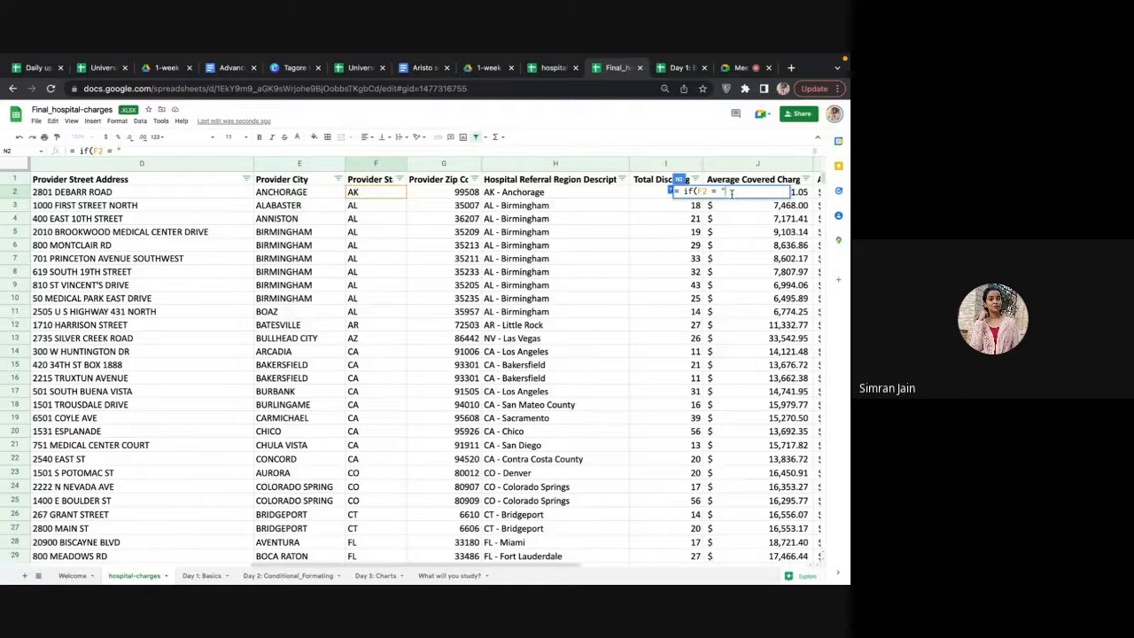
pyautogui.write('CA", ')
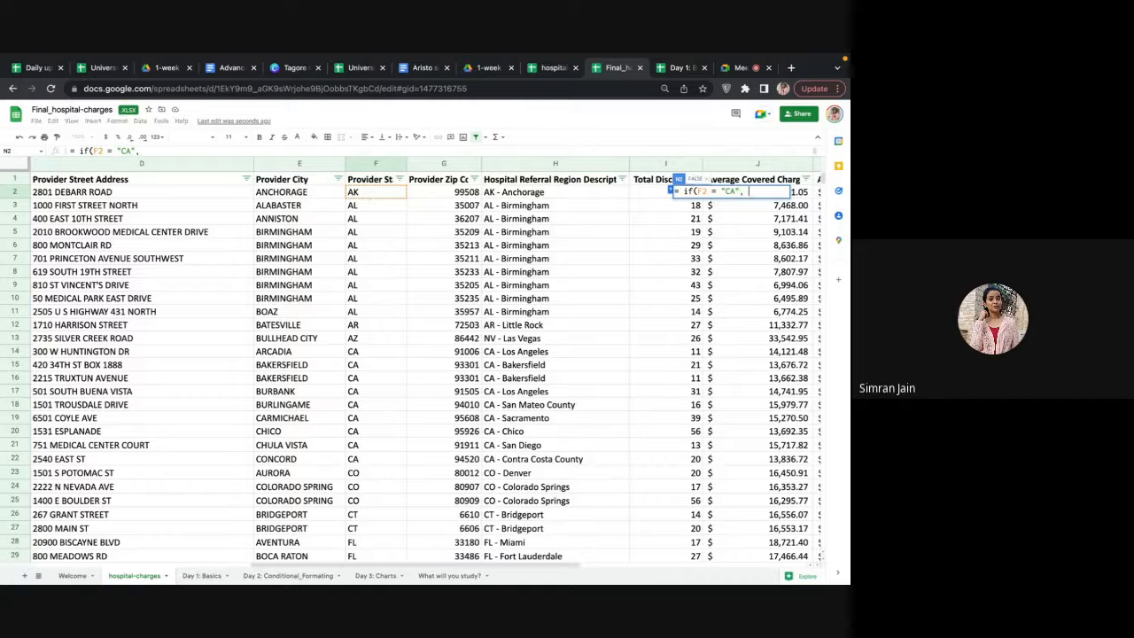
# Step: Complete the N2 formula with 0.95*K2 as the value if true and K2 as the value if false
pyautogui.write('0.9')
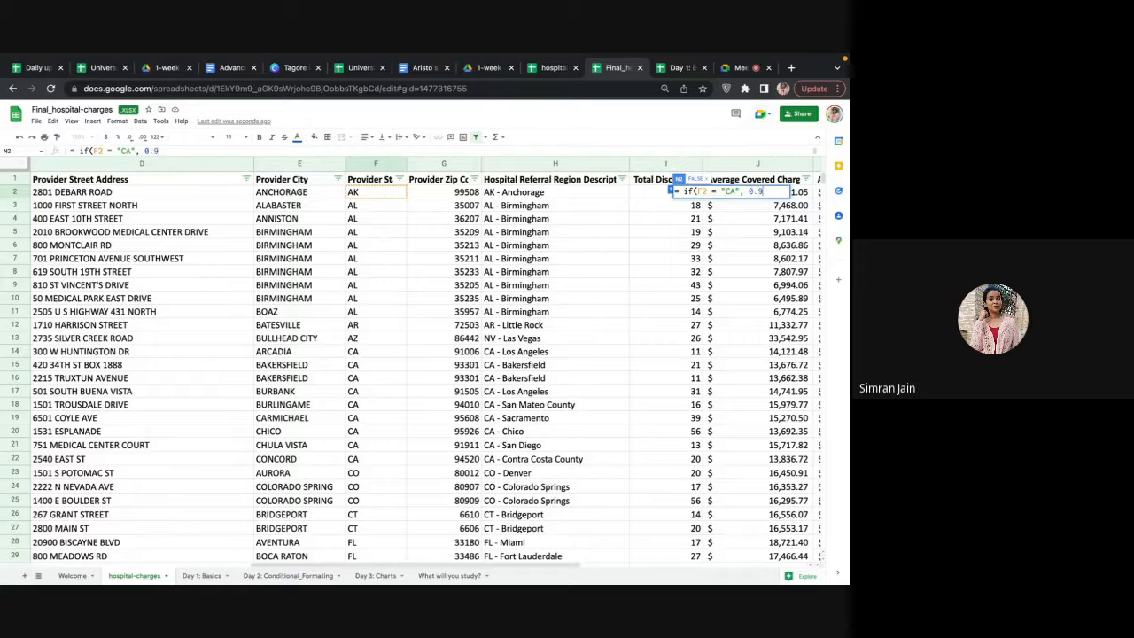
pyautogui.write('5*')
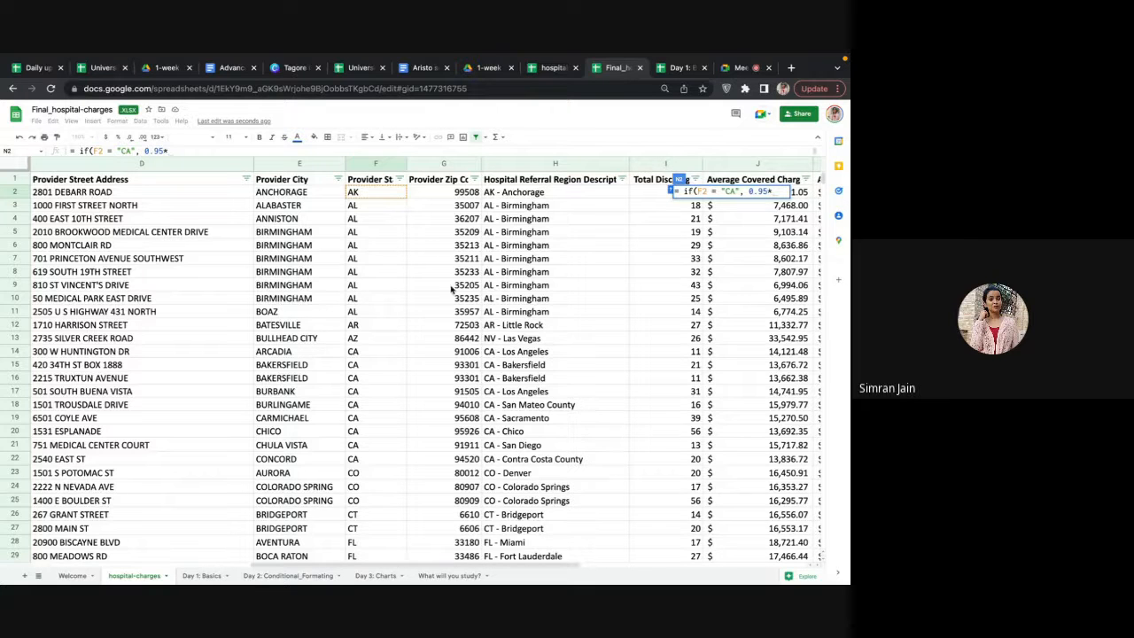
pyautogui.hscroll(3, 470, 304)
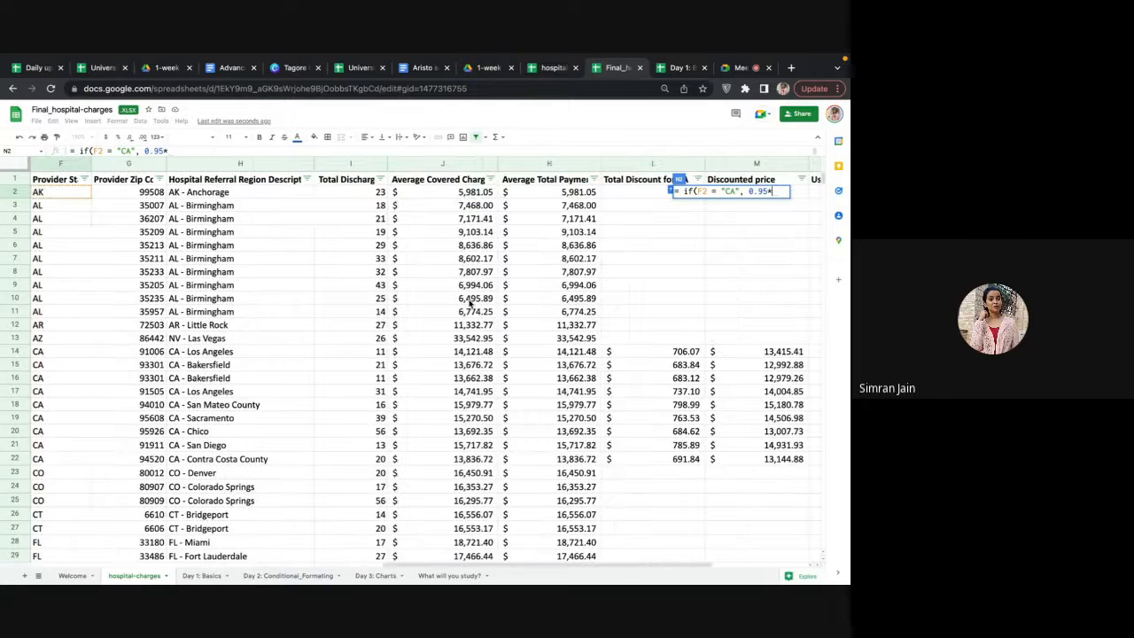
pyautogui.click(542, 192)
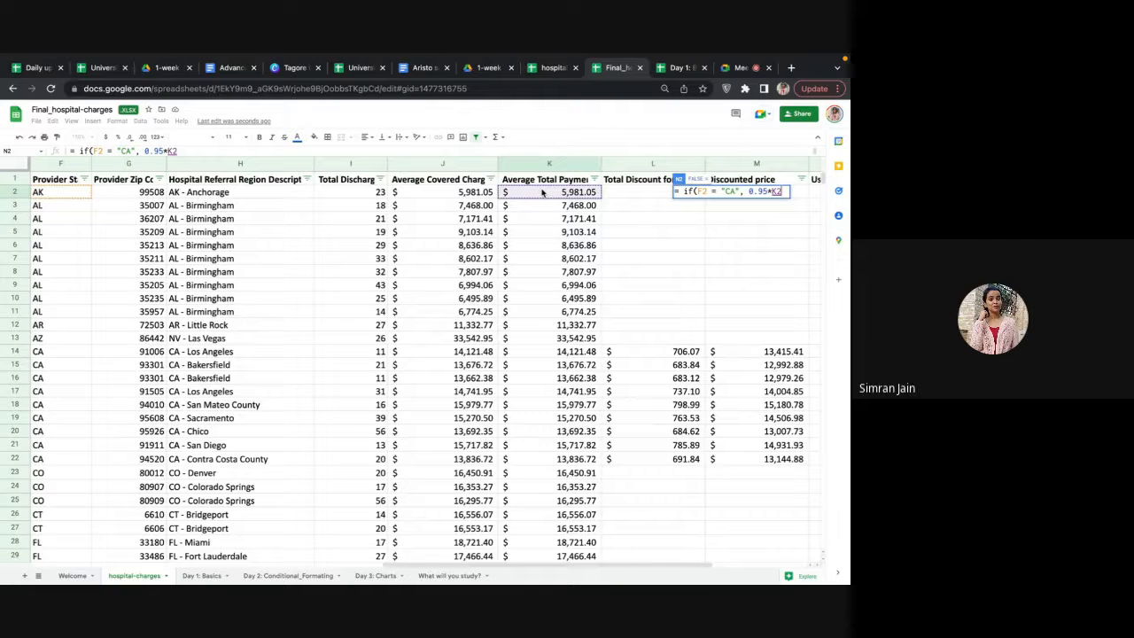
pyautogui.write(',')
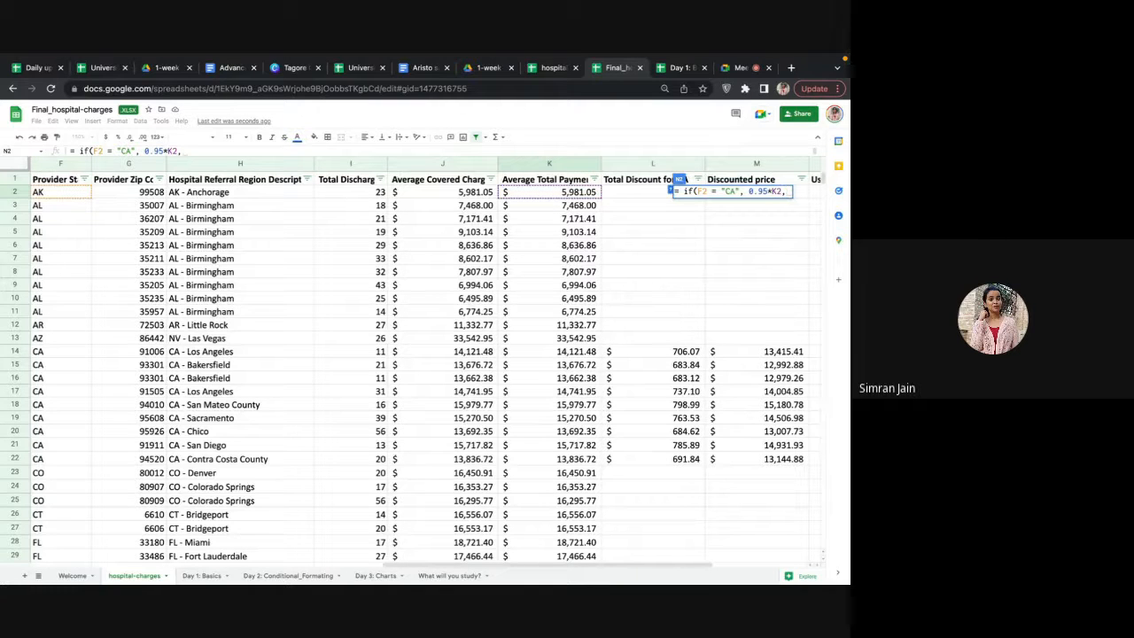
pyautogui.write('K')
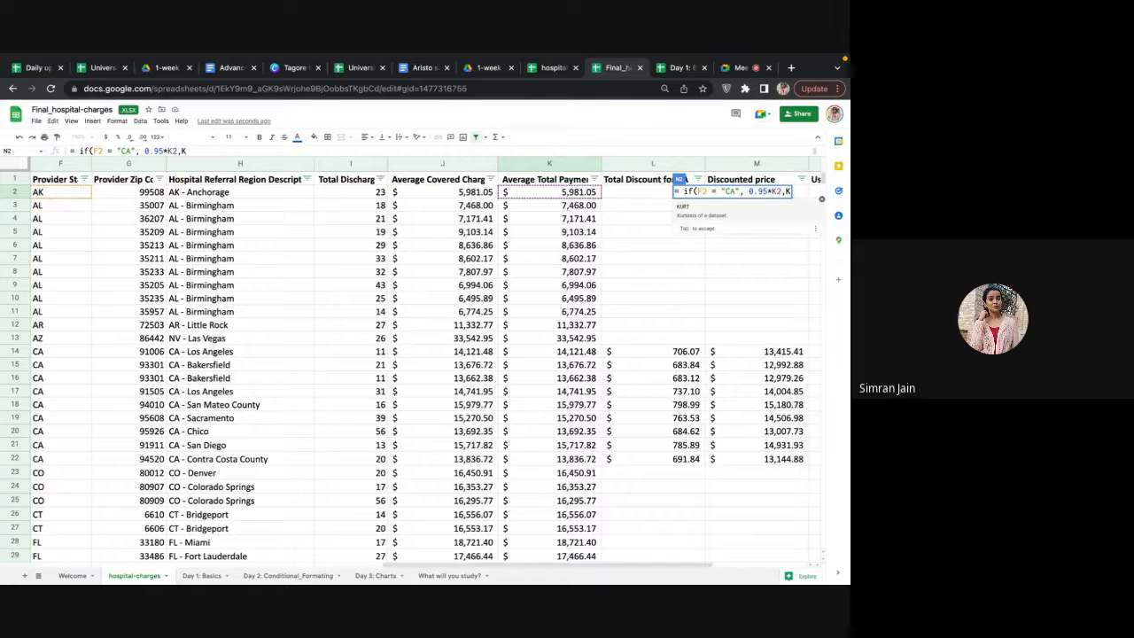
pyautogui.write('2)')
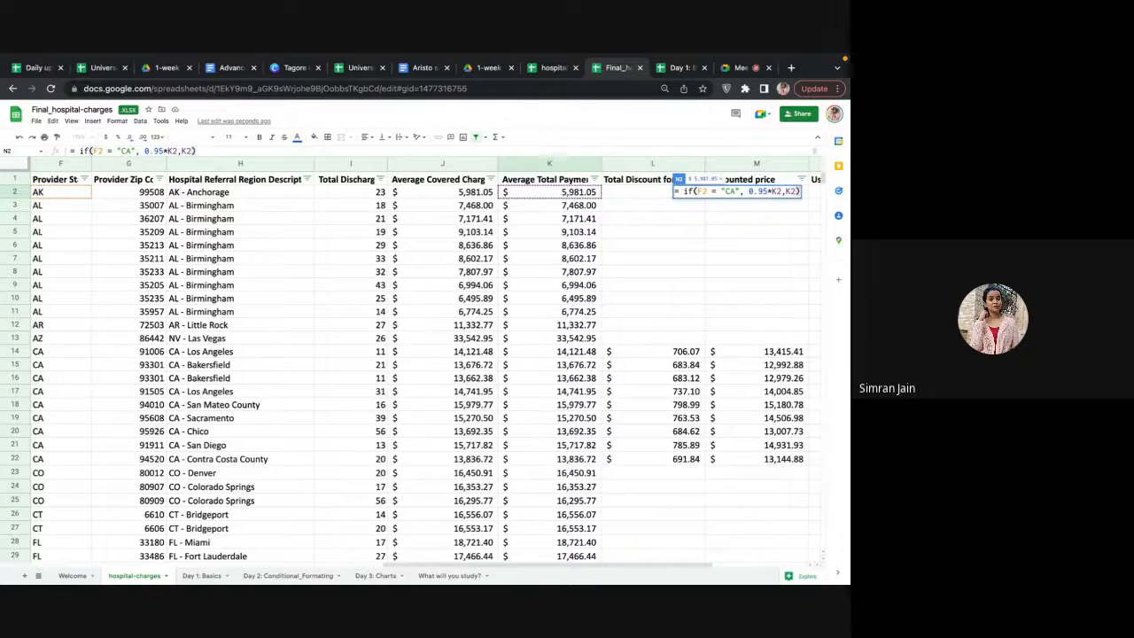
pyautogui.press('Return')
# Step: Review the IF formula in N2 against the provider state values in F2 and F14
pyautogui.click(732, 191)
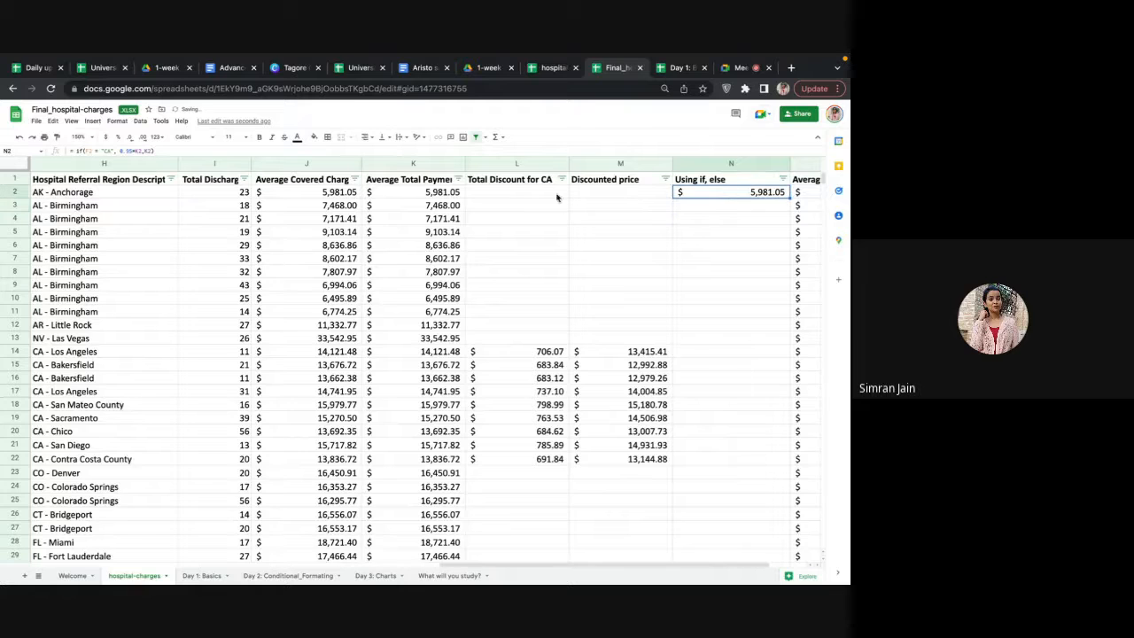
pyautogui.tripleClick(758, 191)
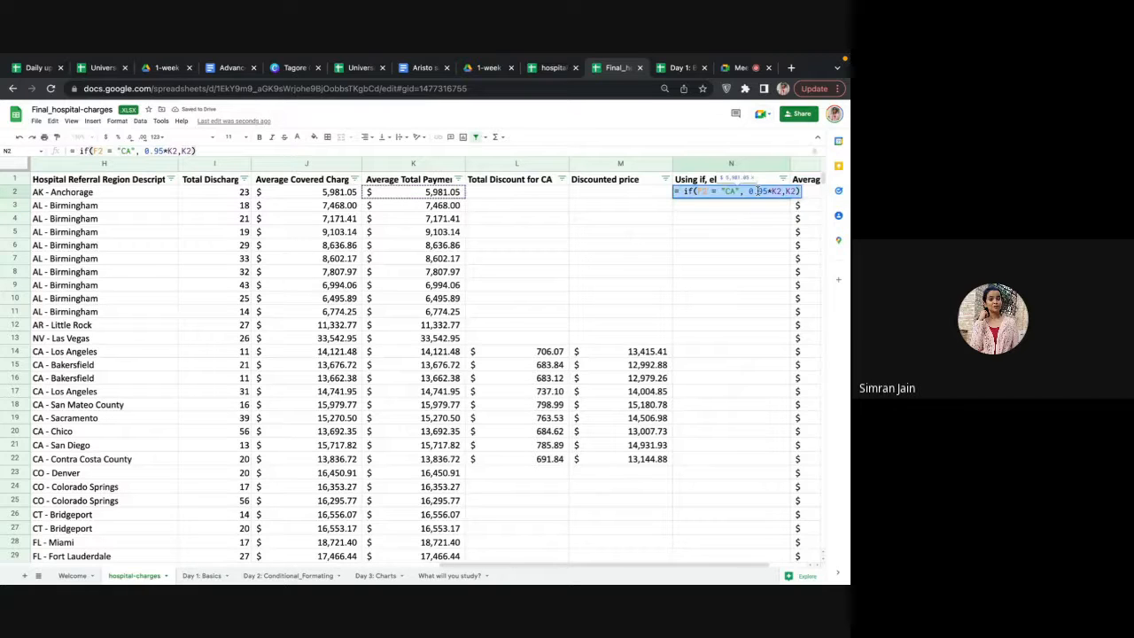
pyautogui.click(742, 257)
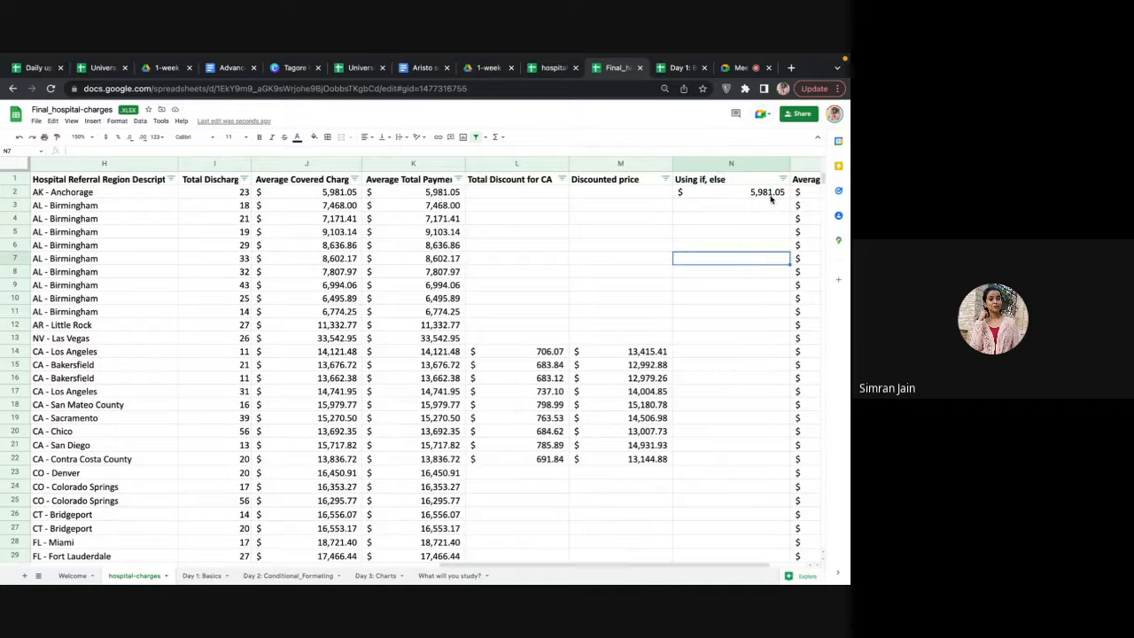
pyautogui.hscroll(-3, 702, 253)
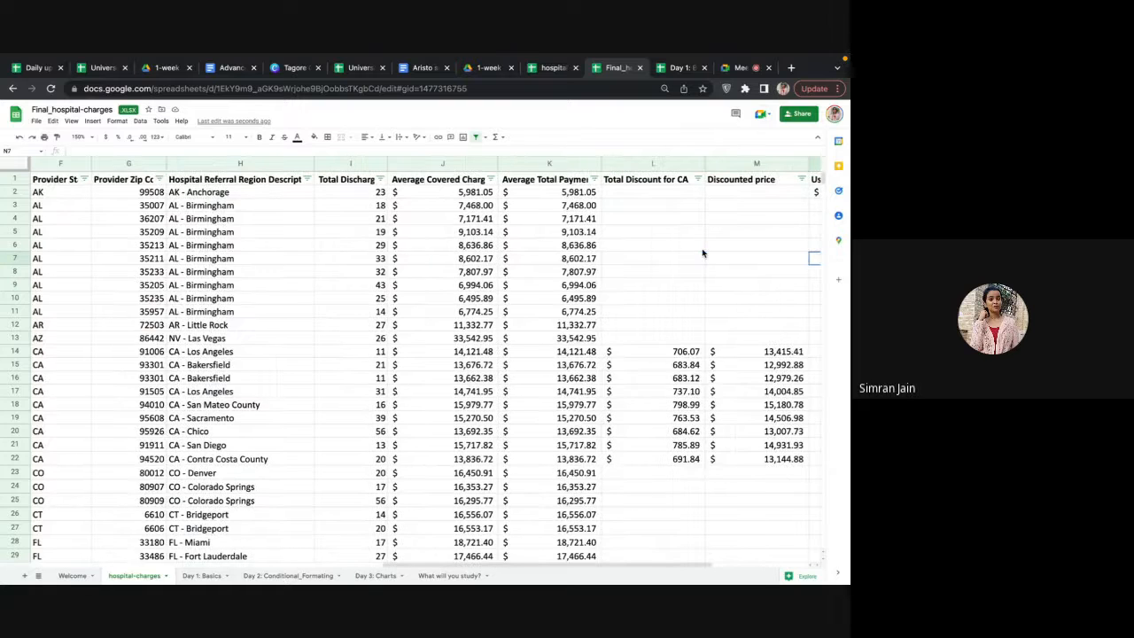
pyautogui.hscroll(-2, 703, 253)
pyautogui.click(156, 197)
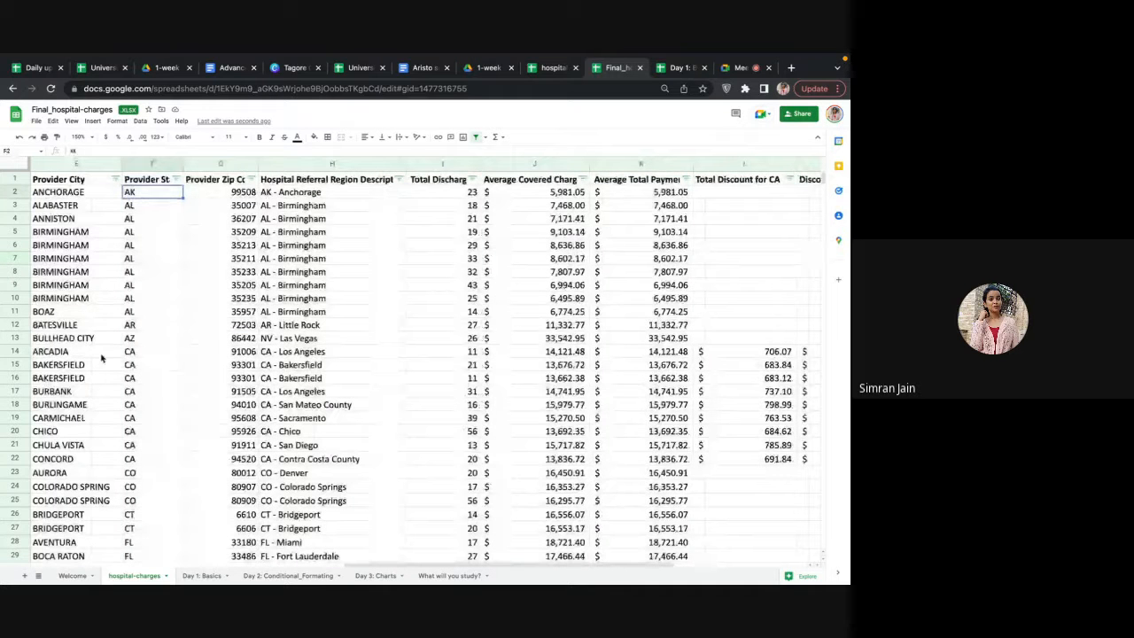
pyautogui.click(138, 351)
pyautogui.hscroll(5, 357, 373)
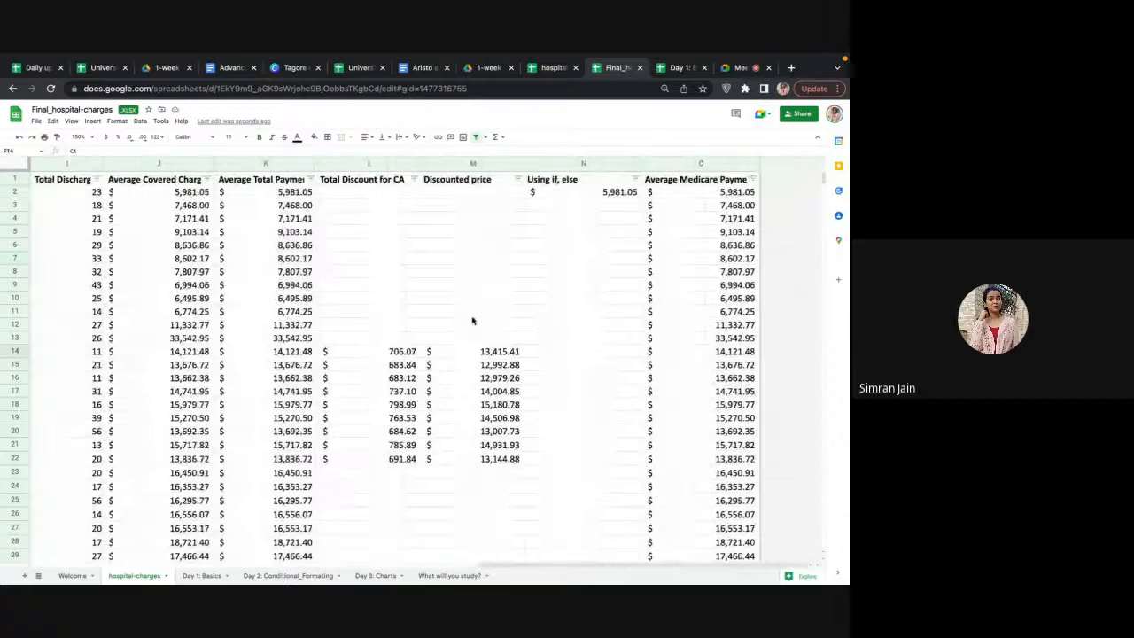
# Step: Fill the IF formula from N2 down through N21 and check the Arcadia hospital's formula in N14
pyautogui.click(627, 193)
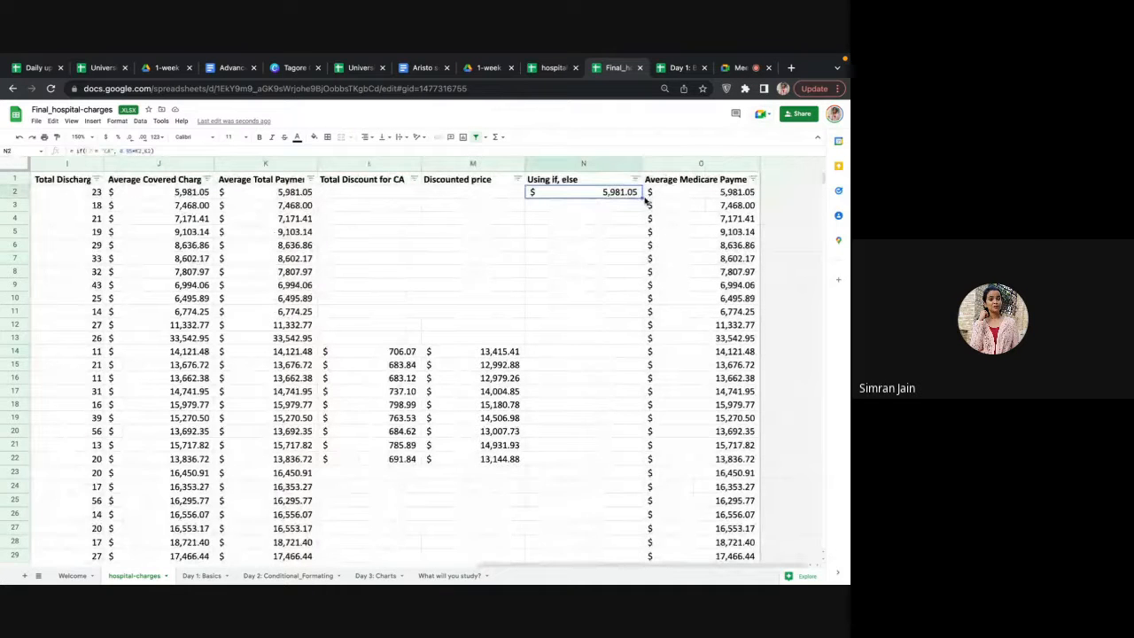
pyautogui.moveTo(642, 199); pyautogui.dragTo(623, 444)
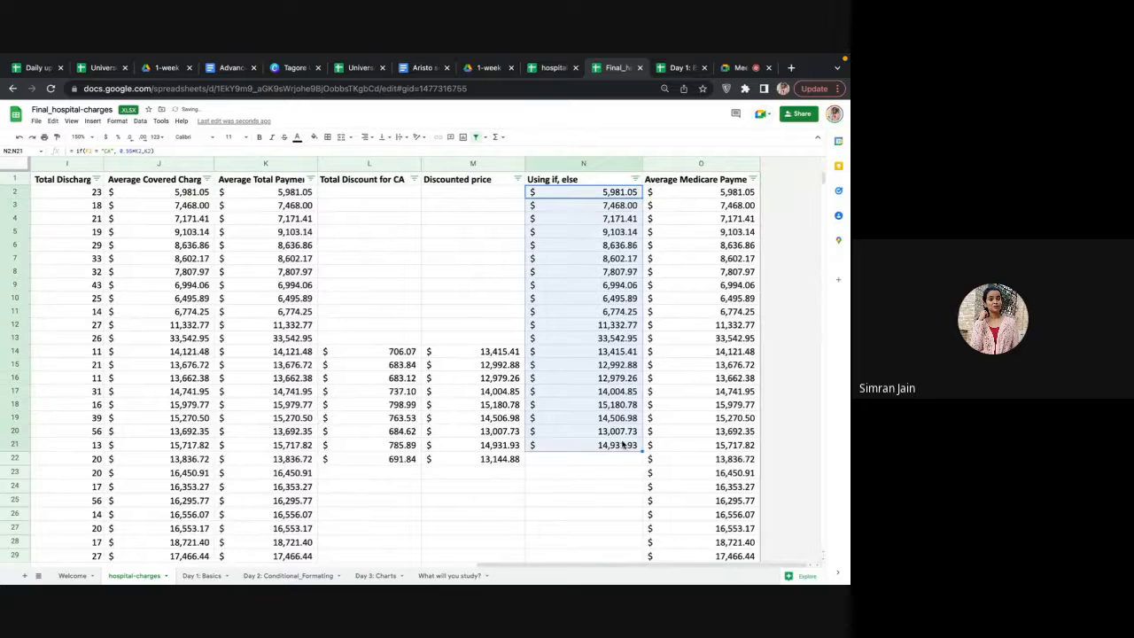
pyautogui.click(619, 353)
pyautogui.hscroll(-6, 603, 352)
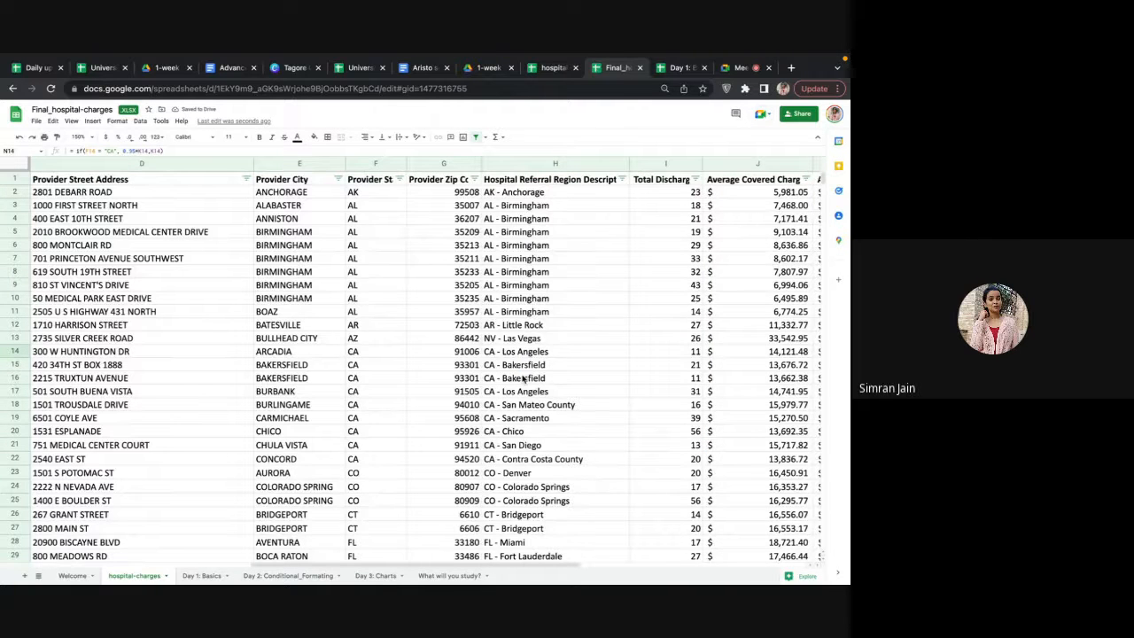
# Step: Follow the Arcadia hospital's row 14 across to N14 and inspect its IF formula and discounted result
pyautogui.click(588, 352)
pyautogui.press('Right')
pyautogui.press('Right')
pyautogui.press('Right')
pyautogui.press('Right')
pyautogui.press('Right')
pyautogui.press('Right')
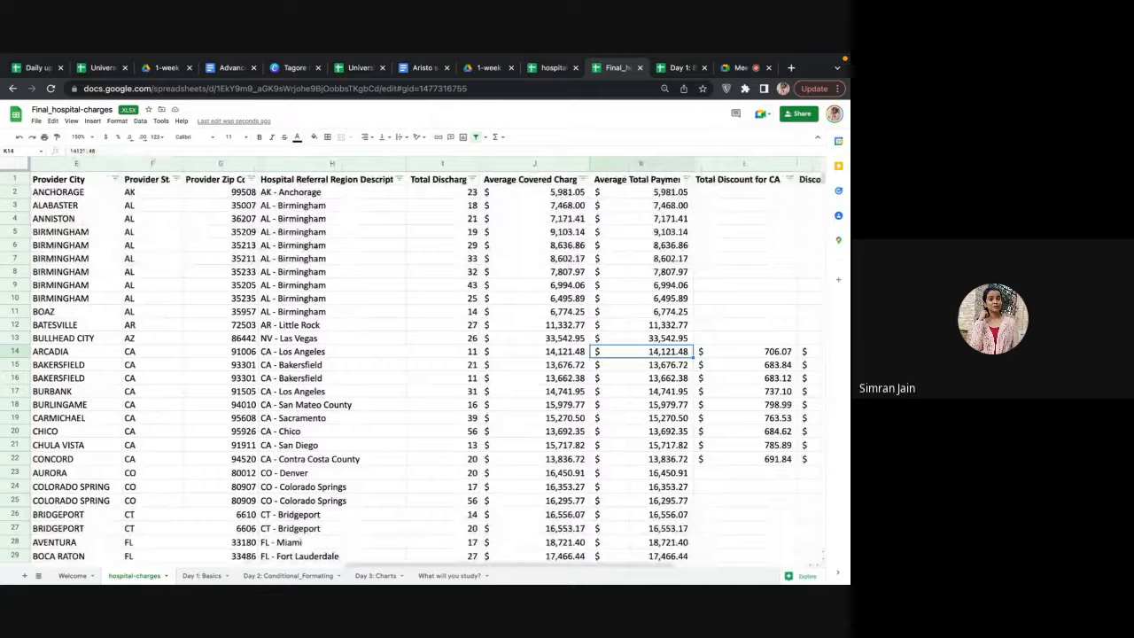
pyautogui.press('Right')
pyautogui.press('Right')
pyautogui.press('Right')
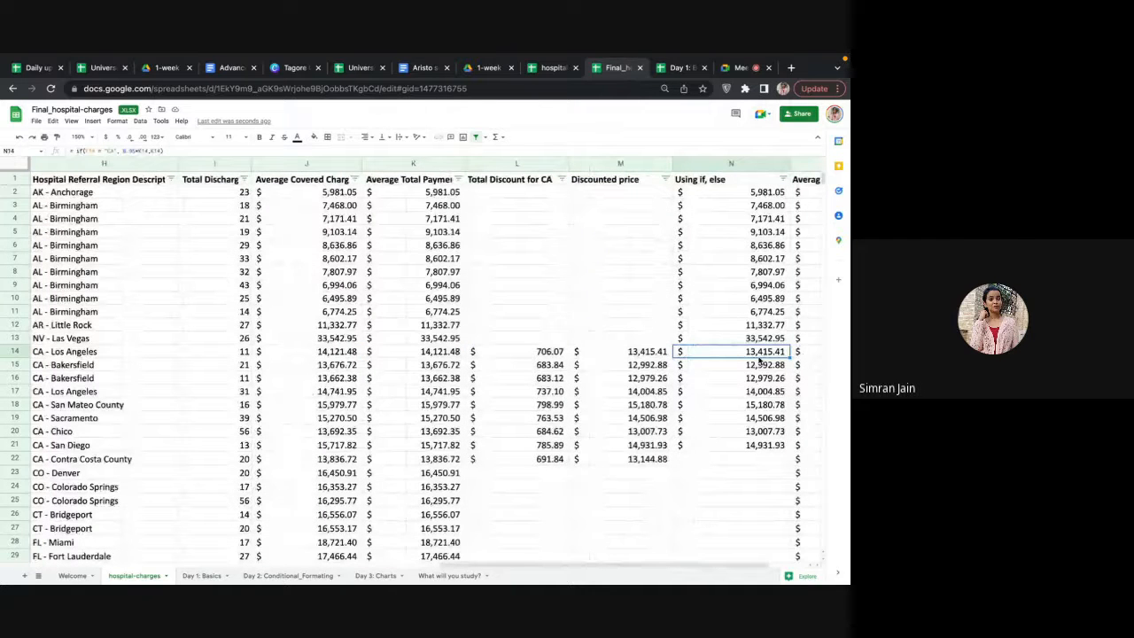
pyautogui.doubleClick(762, 355)
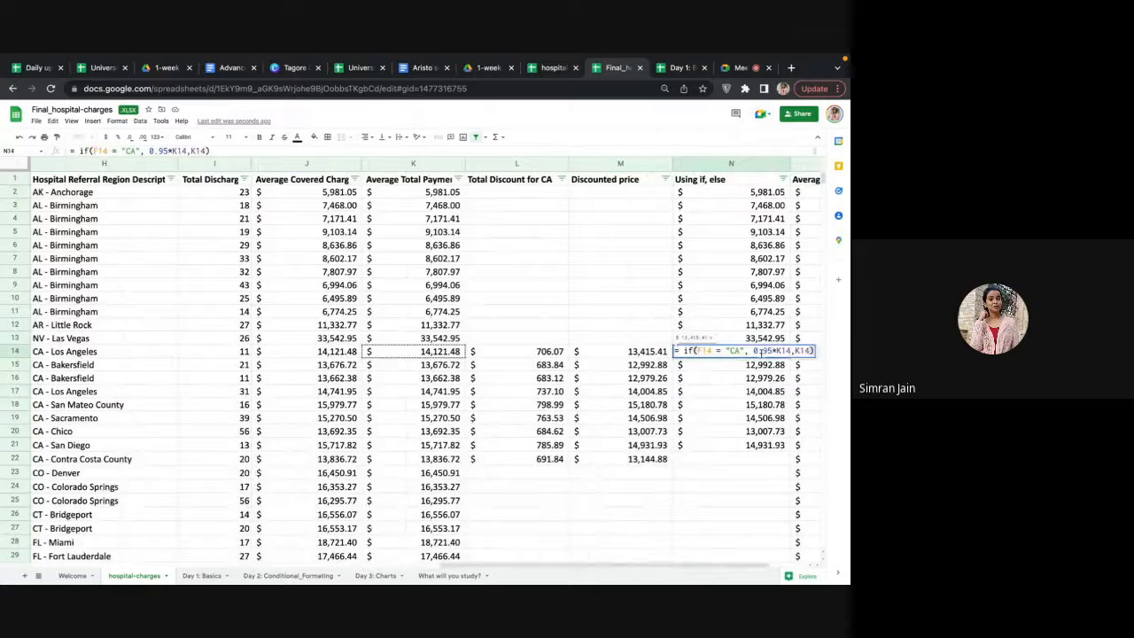
pyautogui.click(755, 392)
pyautogui.click(774, 352)
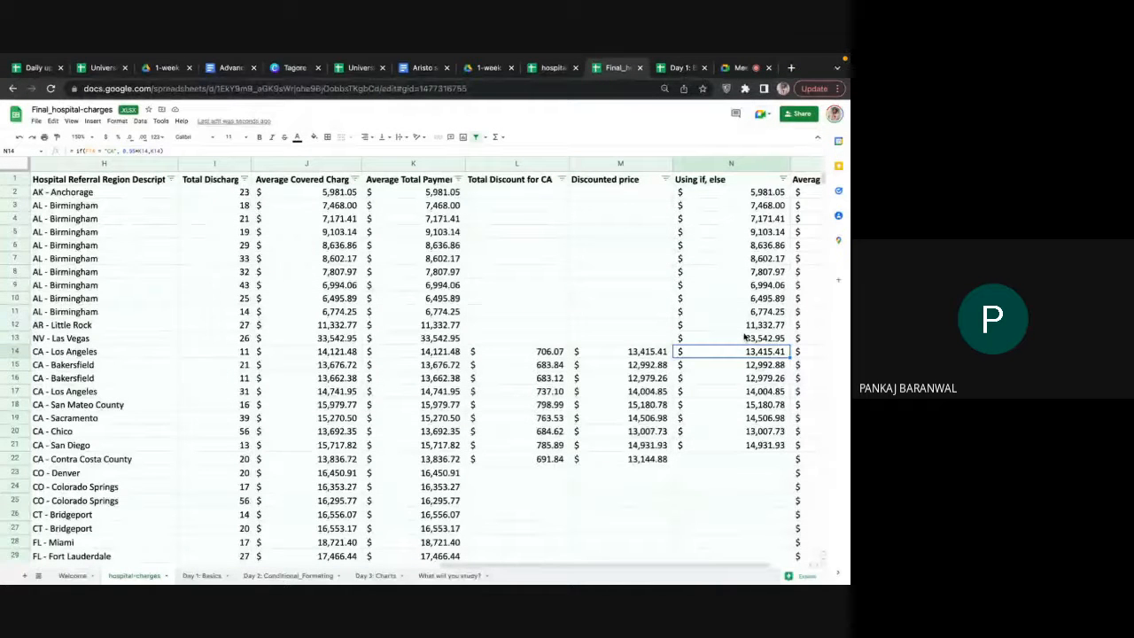
# Step: Examine the IF formula in N2 together with the provider state cell F2 that it references
pyautogui.doubleClick(748, 193)
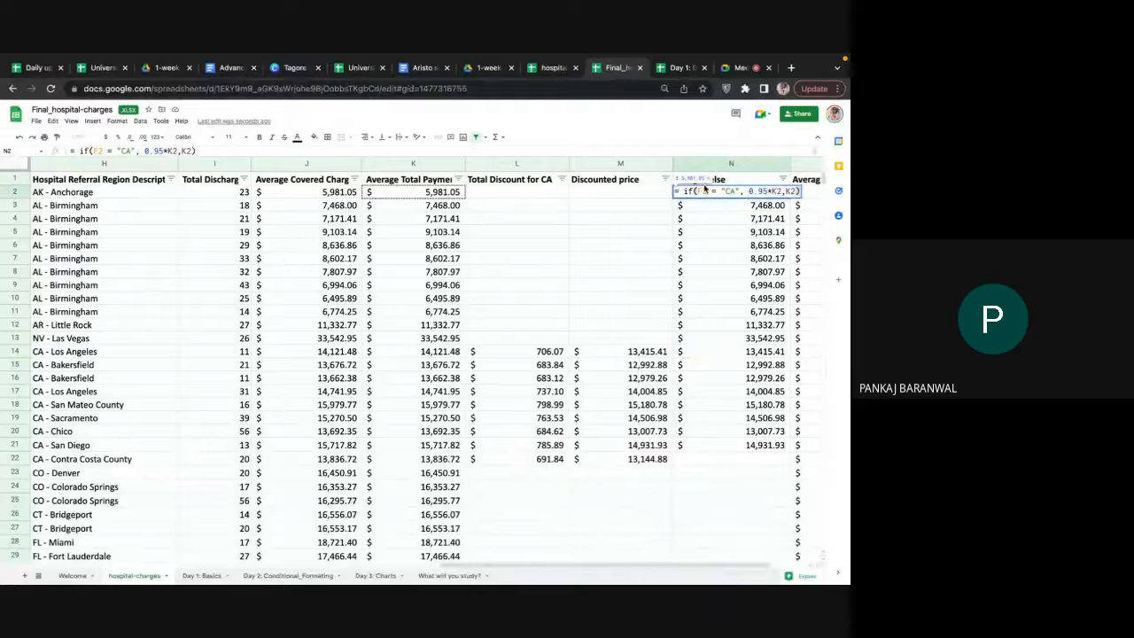
pyautogui.click(682, 191)
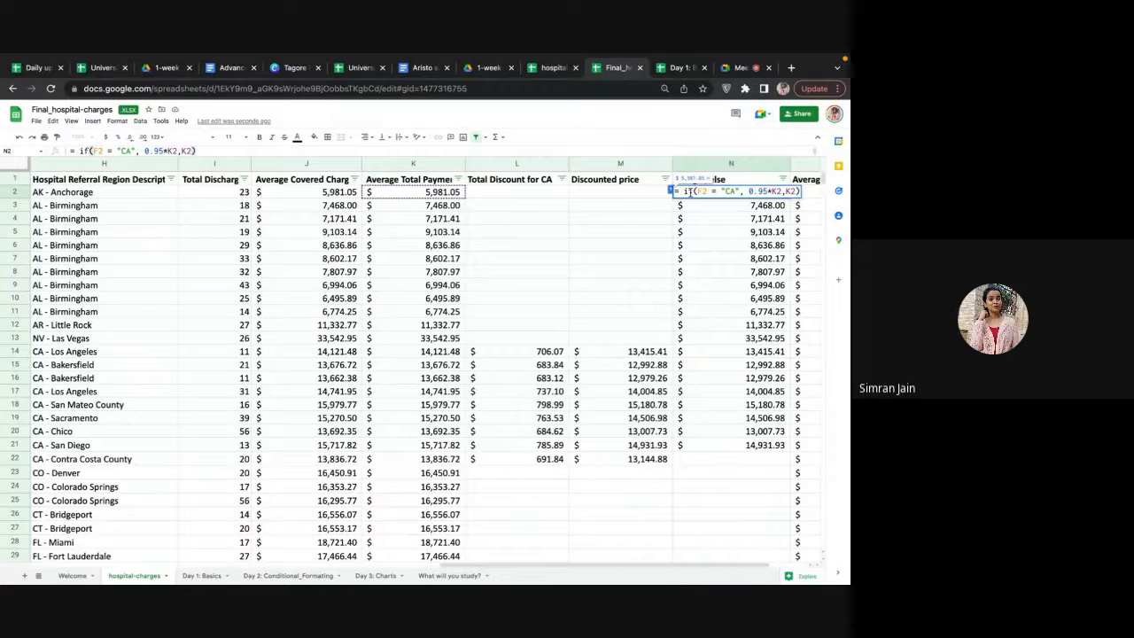
pyautogui.press('Left')
pyautogui.press('Right')
pyautogui.press('Right')
pyautogui.hscroll(-4, 578, 304)
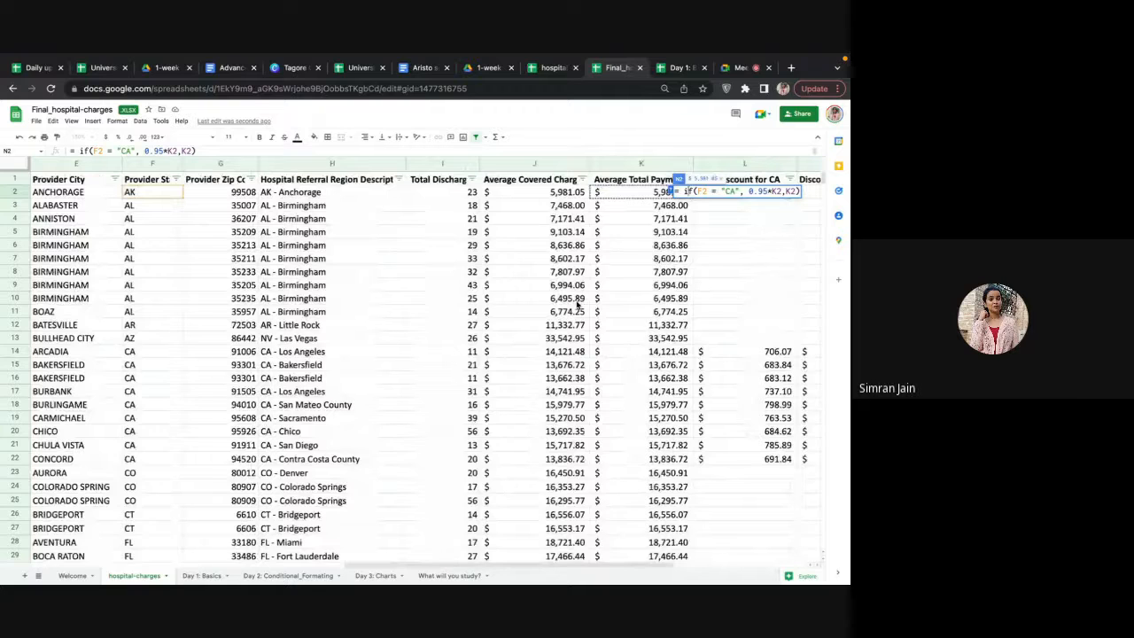
pyautogui.hscroll(2, 578, 304)
# Step: Check the provider states in F2 and F14 and the average total payments in K14 and K13
pyautogui.click(79, 192)
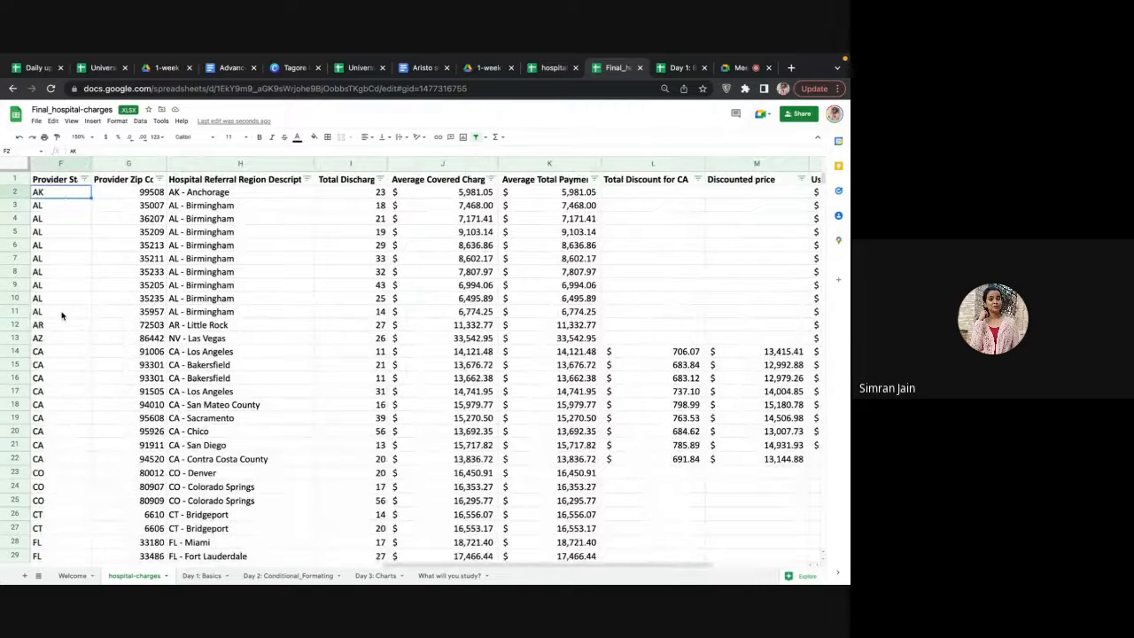
pyautogui.click(55, 358)
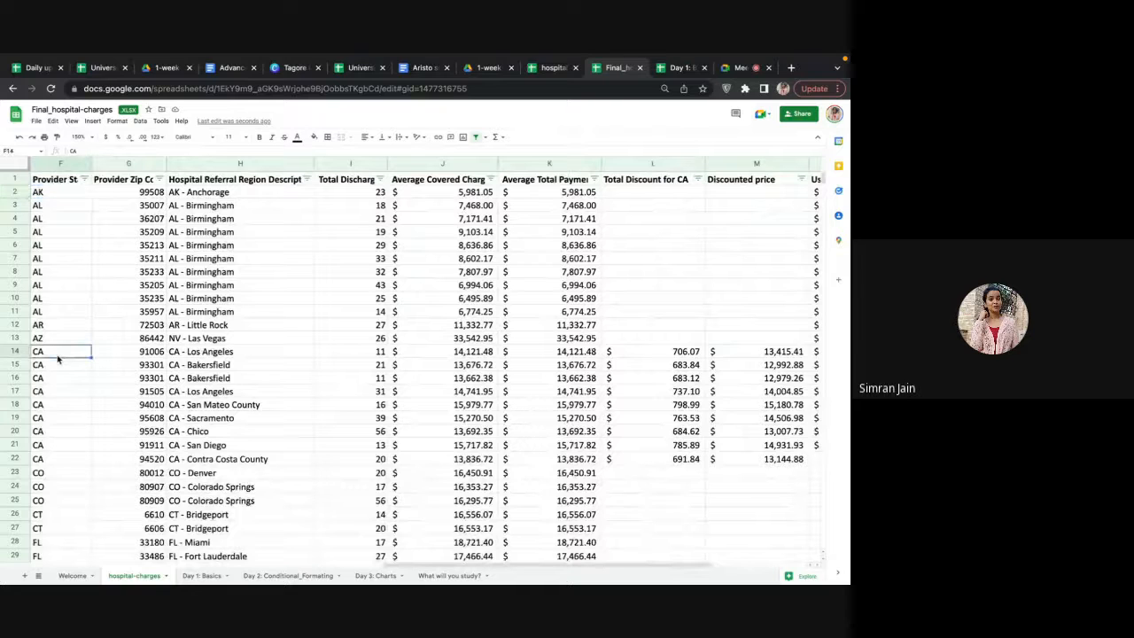
pyautogui.hscroll(2, 542, 374)
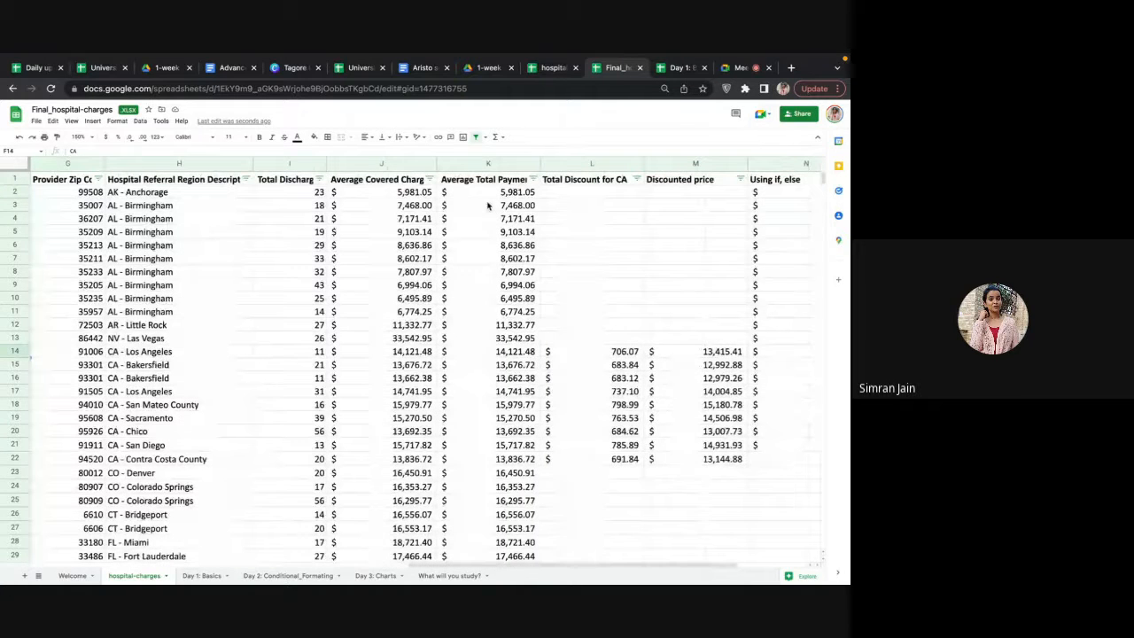
pyautogui.click(497, 355)
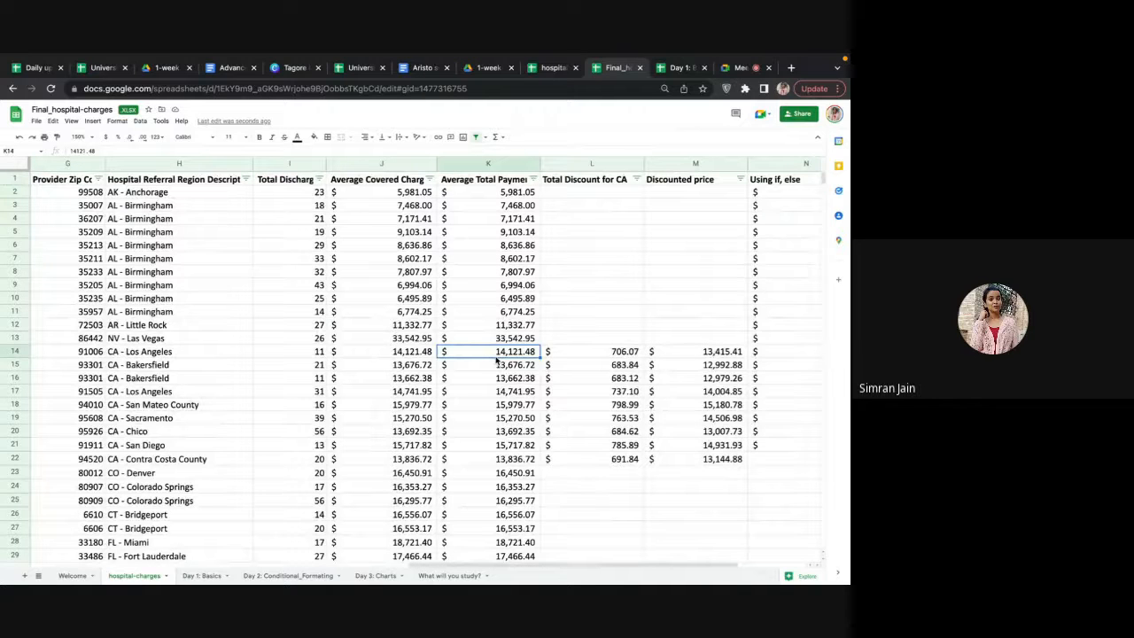
pyautogui.click(516, 342)
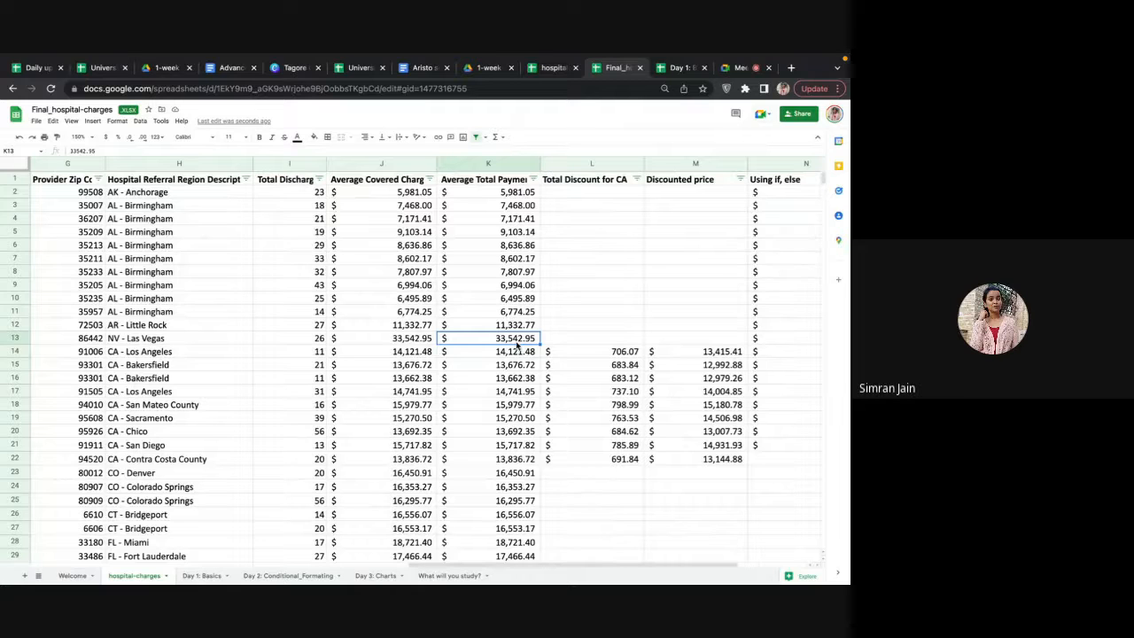
pyautogui.hscroll(1, 516, 346)
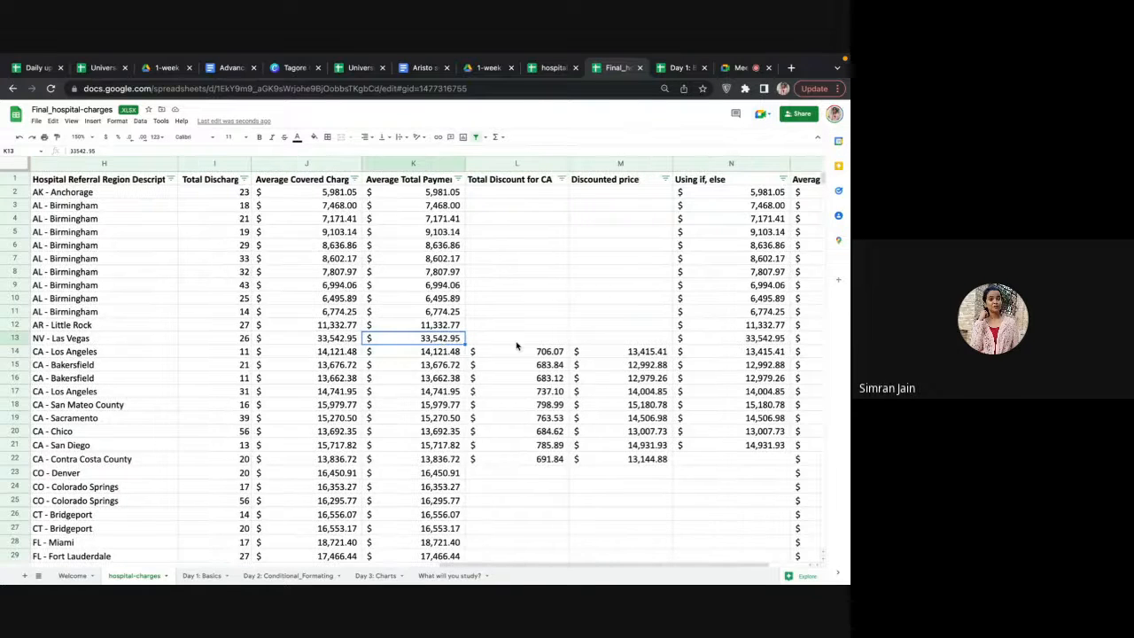
# Step: Review the N2 formula against its referenced state and payment columns, then leave it unedited
pyautogui.click(695, 193)
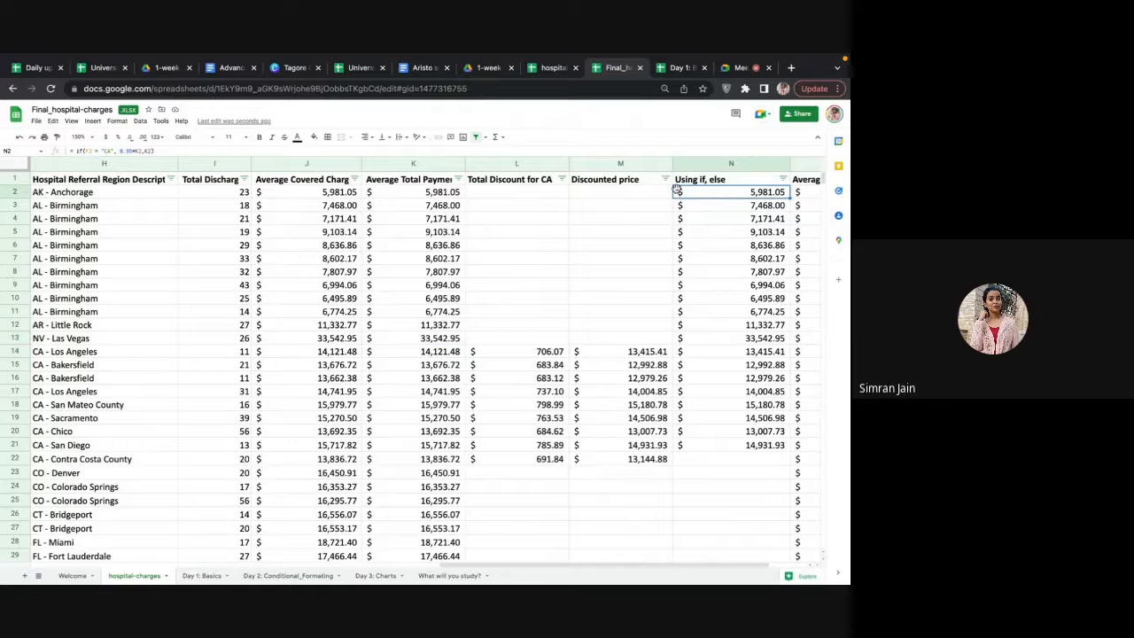
pyautogui.doubleClick(695, 198)
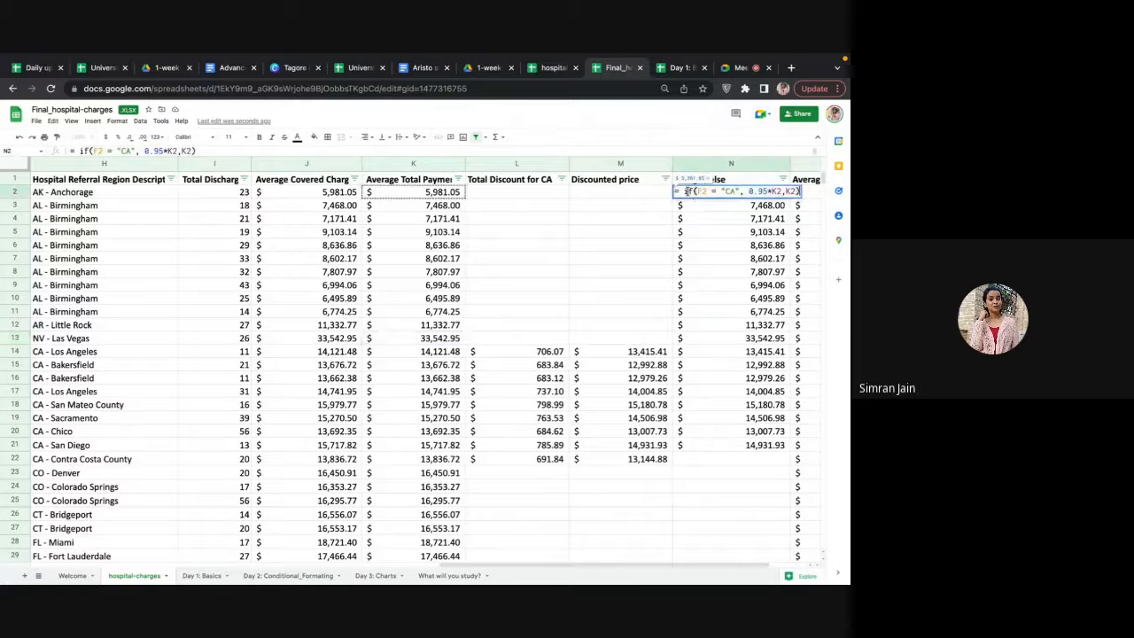
pyautogui.hscroll(-4, 494, 260)
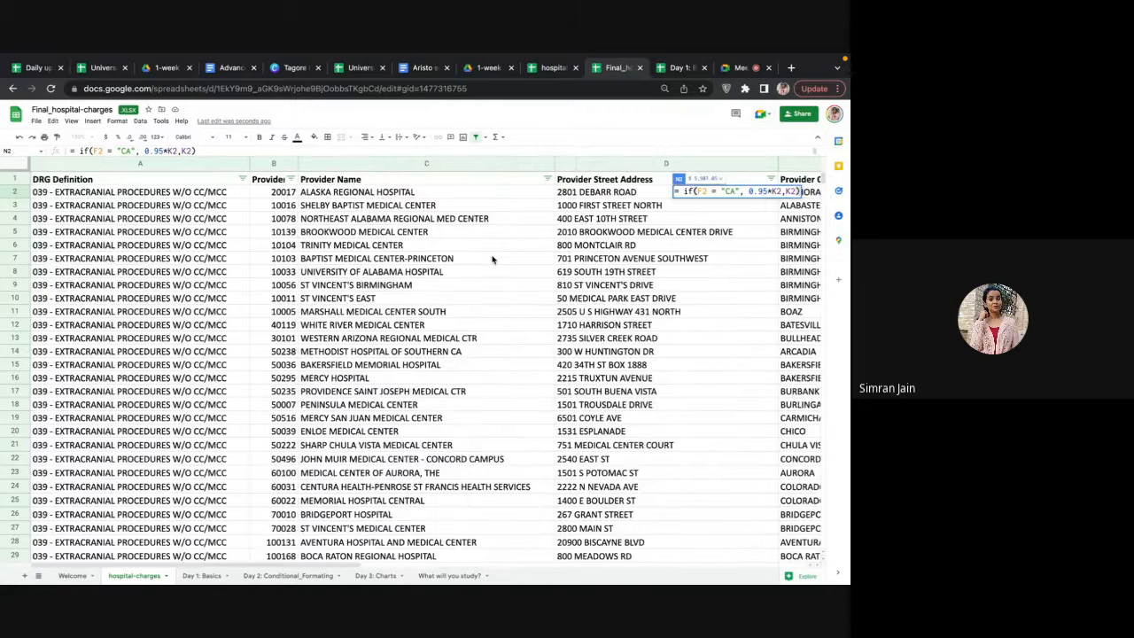
pyautogui.hscroll(4, 493, 260)
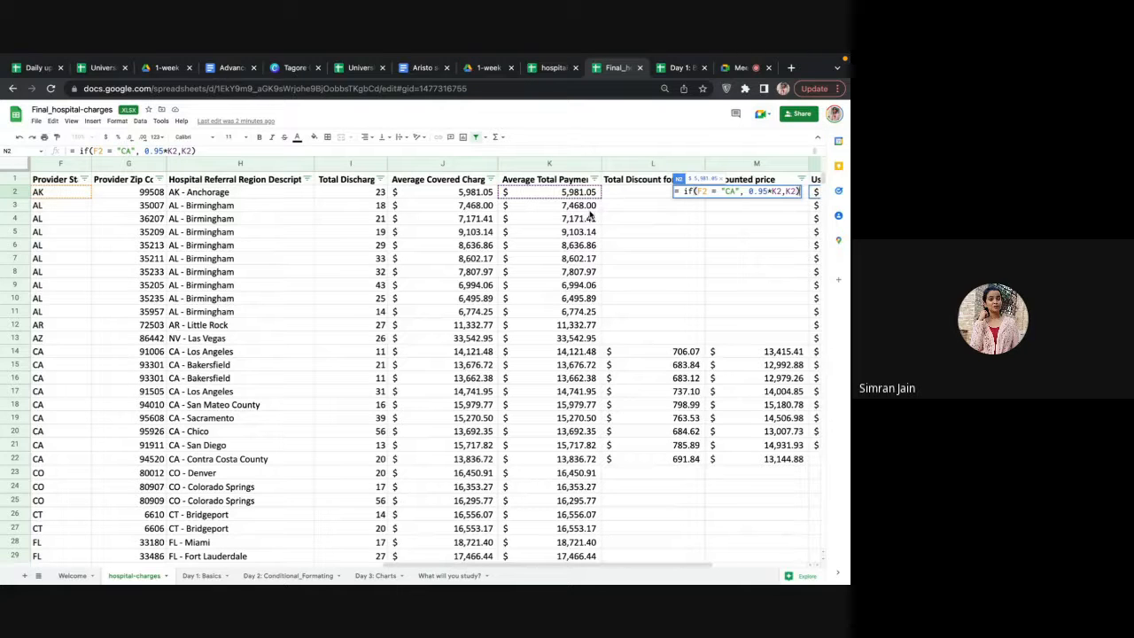
pyautogui.hscroll(3, 543, 235)
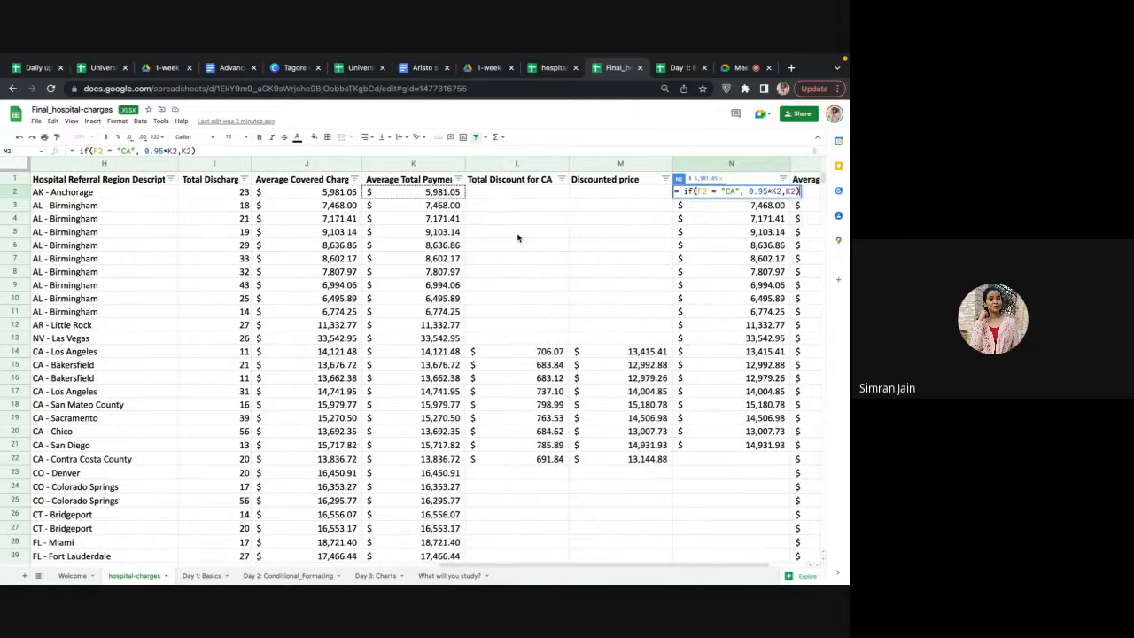
pyautogui.hscroll(2, 519, 237)
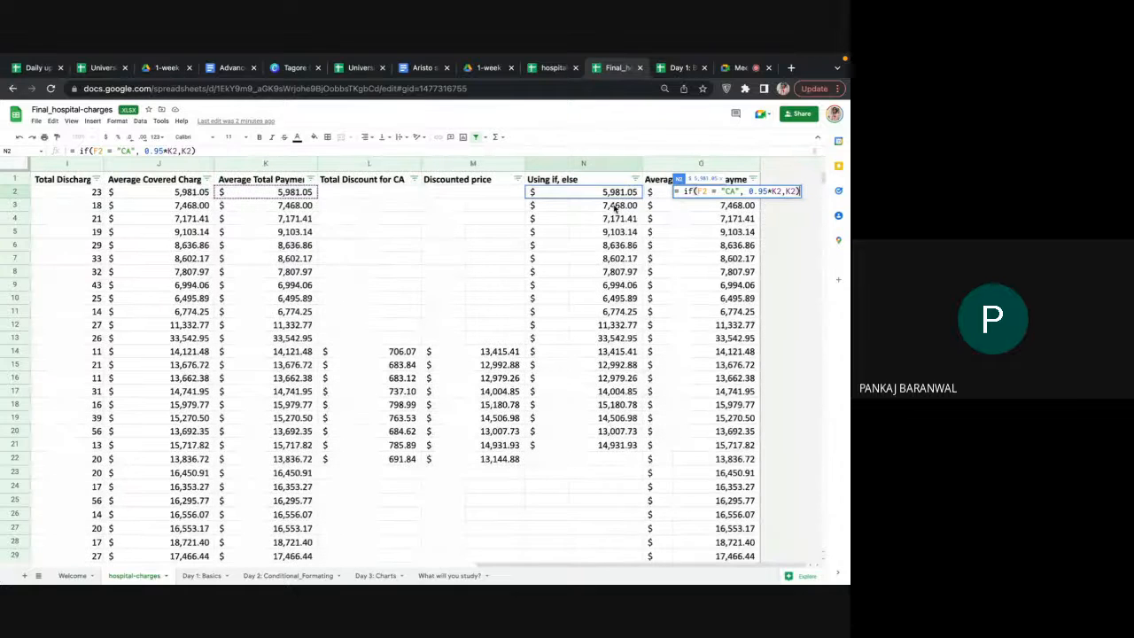
pyautogui.click(617, 205)
pyautogui.click(625, 193)
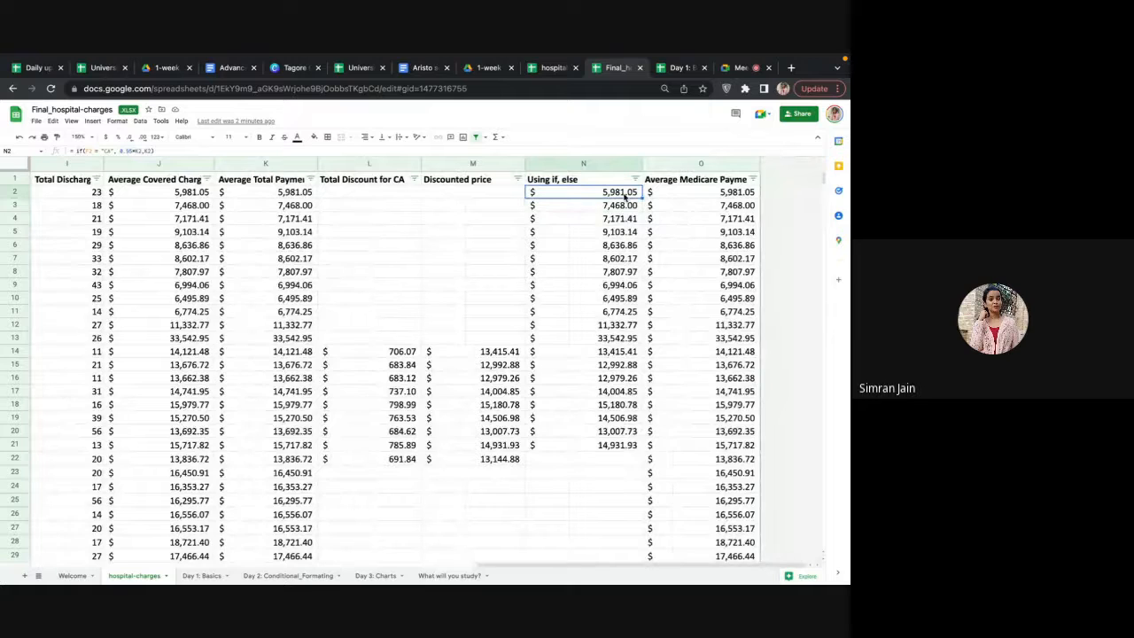
pyautogui.press('Up')
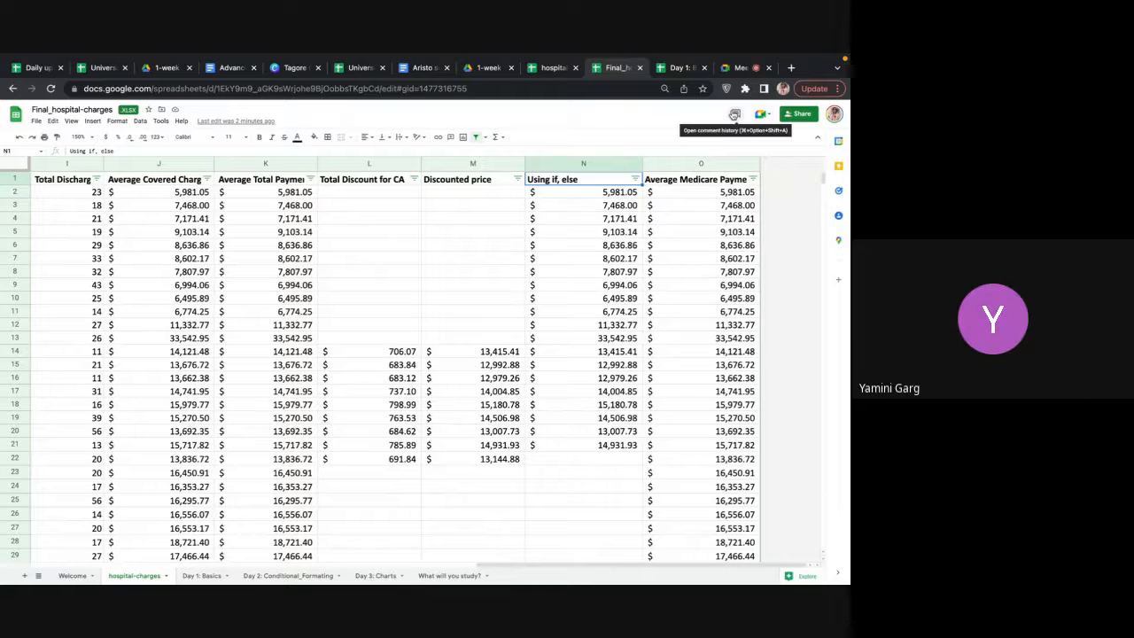
# Step: Inspect the N2 formula's condition once more, locating the F2 and K2 cells it refers to
pyautogui.click(619, 194)
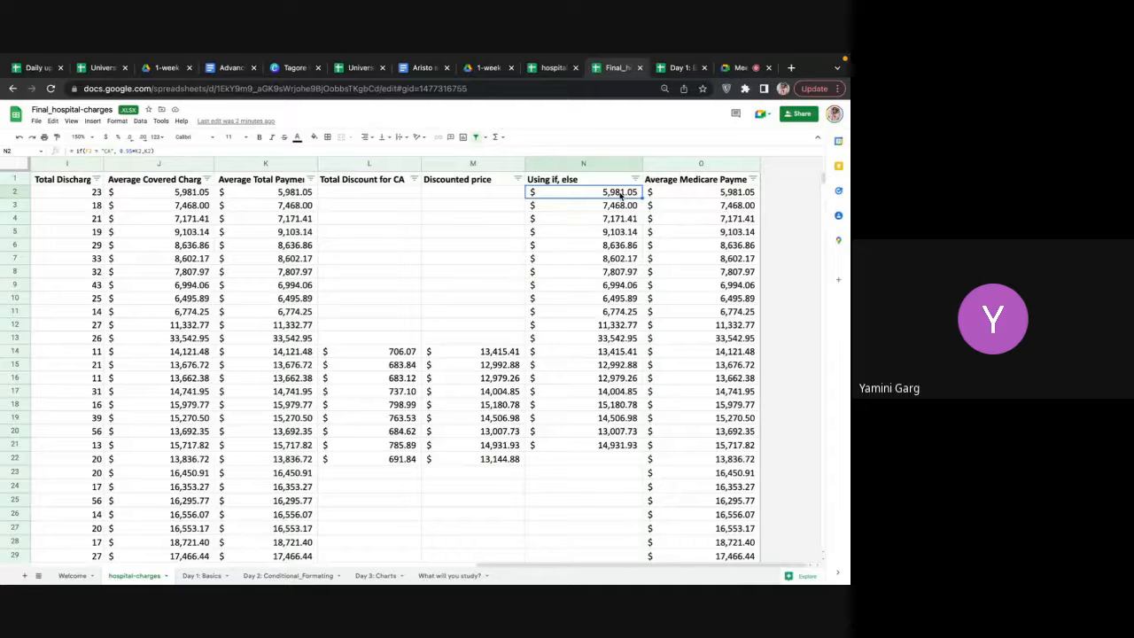
pyautogui.doubleClick(620, 194)
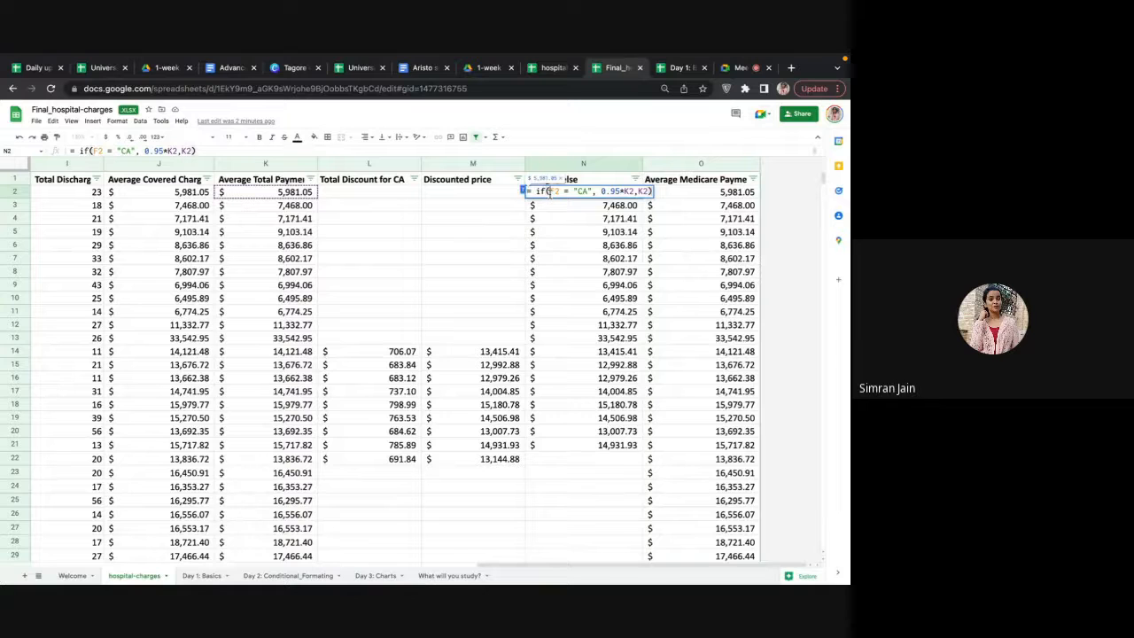
pyautogui.hscroll(-3, 304, 234)
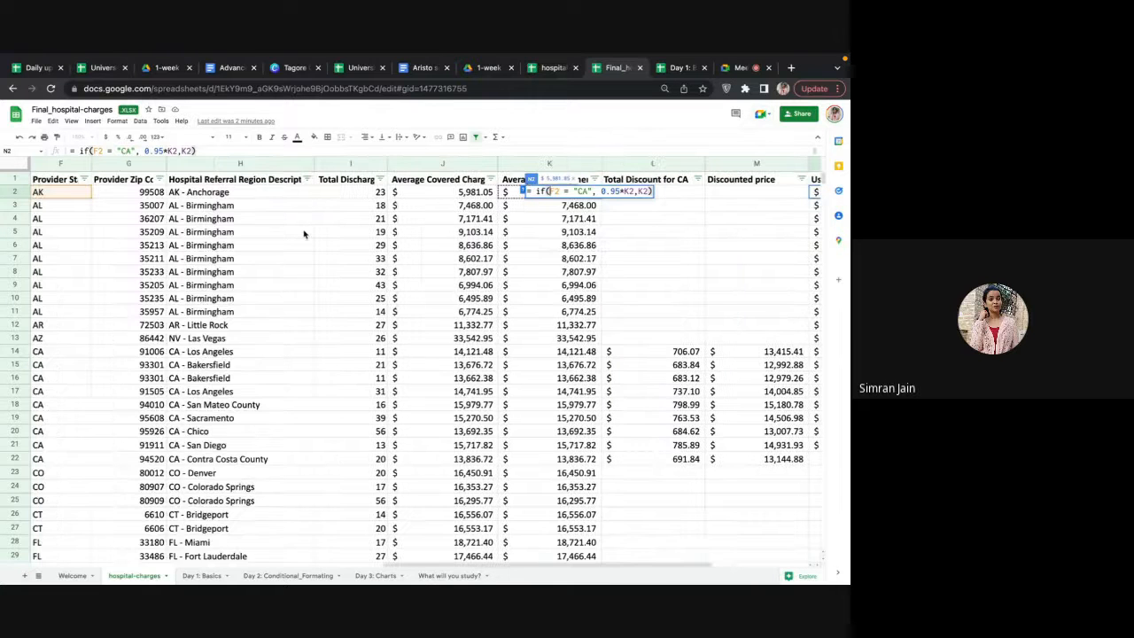
pyautogui.hscroll(2, 498, 232)
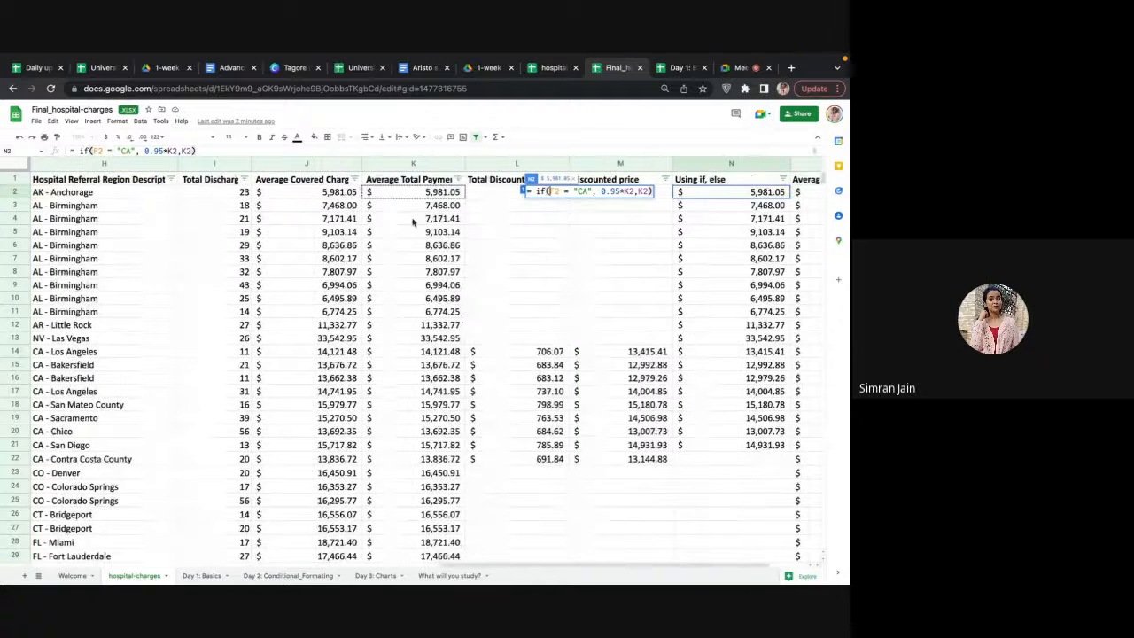
pyautogui.hscroll(1, 675, 319)
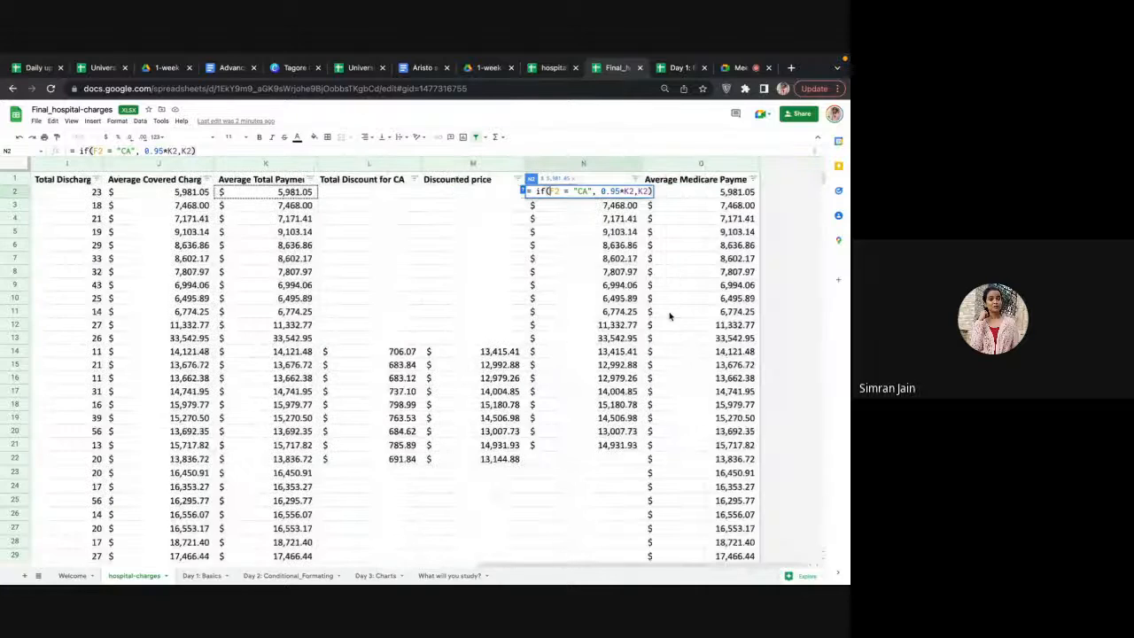
pyautogui.click(658, 205)
pyautogui.click(632, 192)
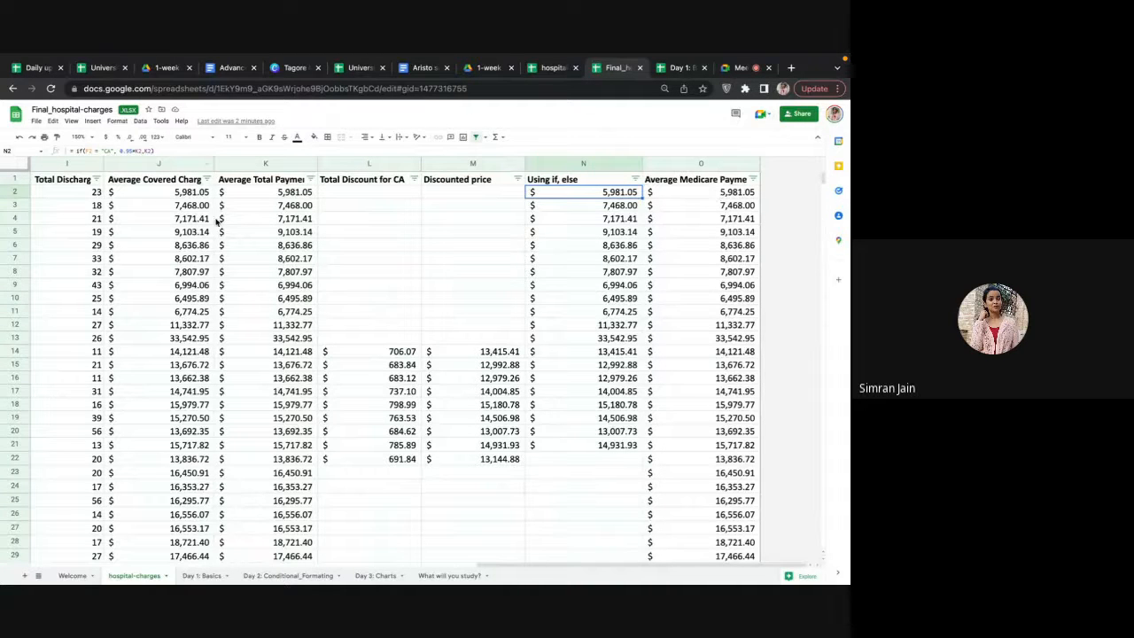
# Step: Lock the row of the provider state reference in the N2 formula by changing it to F$2
pyautogui.hscroll(-3, 215, 222)
pyautogui.hscroll(-5, 215, 222)
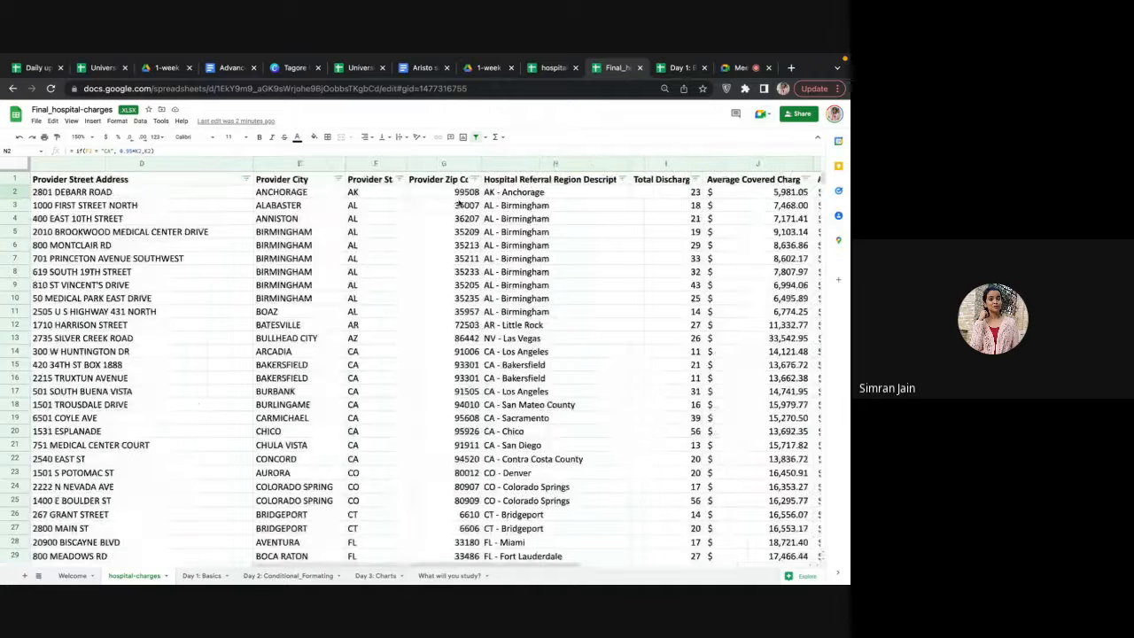
pyautogui.hscroll(8, 435, 297)
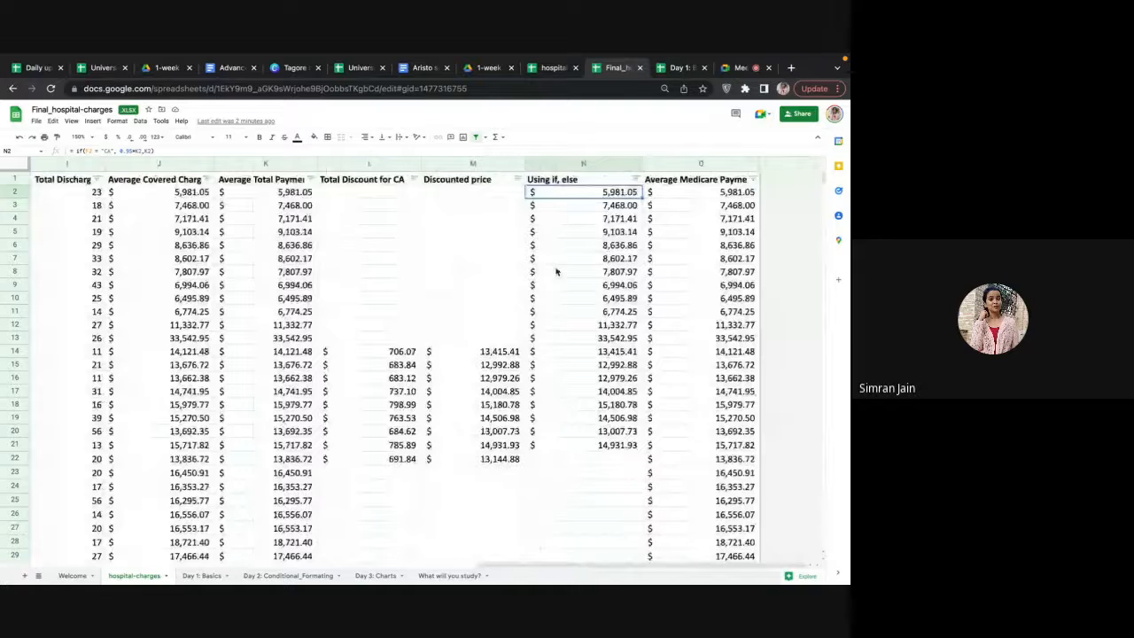
pyautogui.click(614, 206)
pyautogui.doubleClick(620, 192)
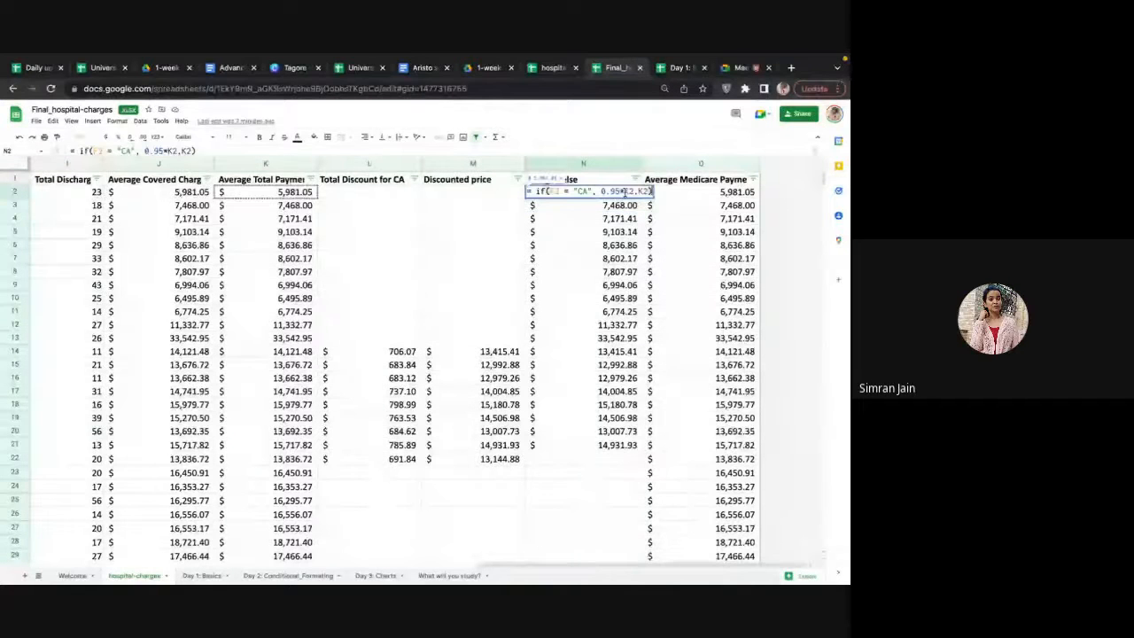
pyautogui.click(552, 192)
pyautogui.write('$')
pyautogui.press('Return')
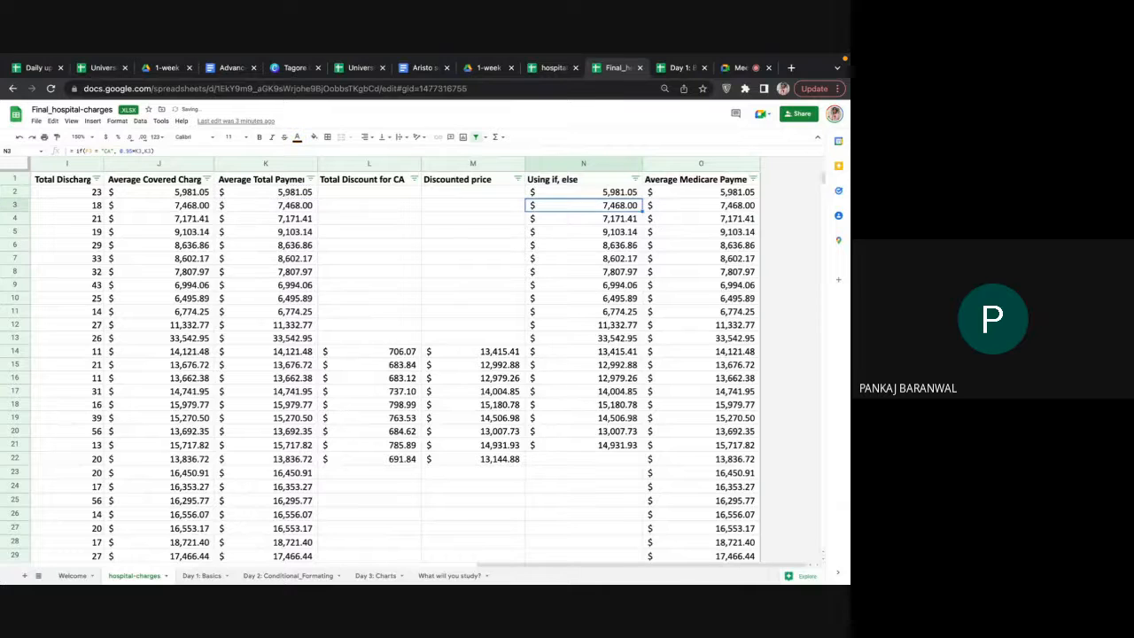
# Step: Fill the N2 formula with the locked F$2 reference down through N16 and check the formulas in N4 and N2
pyautogui.press('Up')
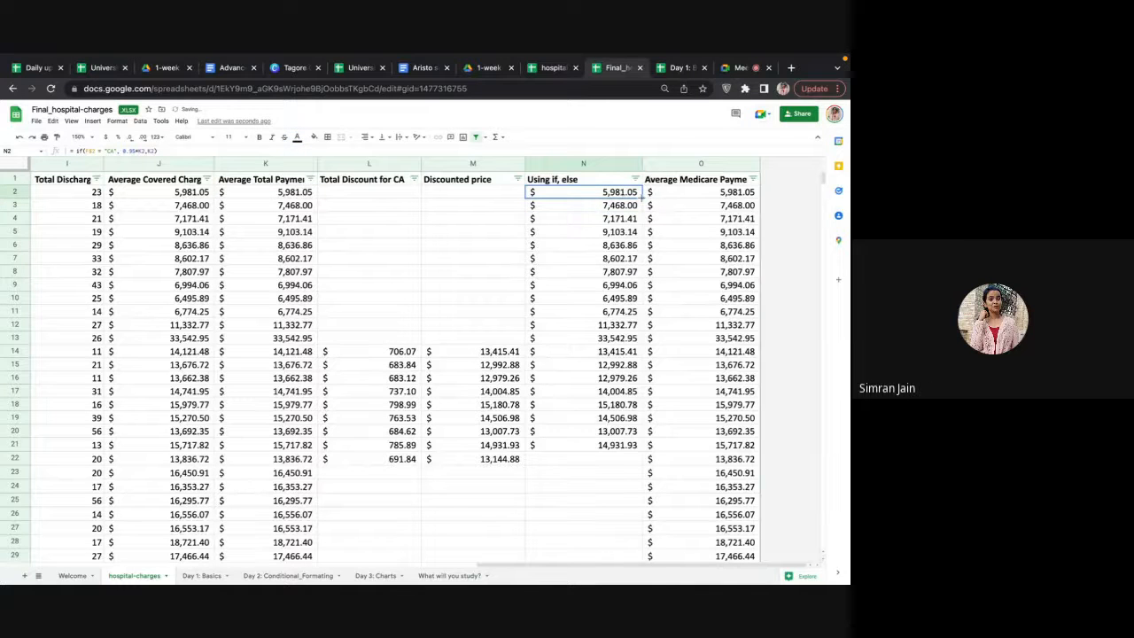
pyautogui.moveTo(641, 198); pyautogui.dragTo(638, 387)
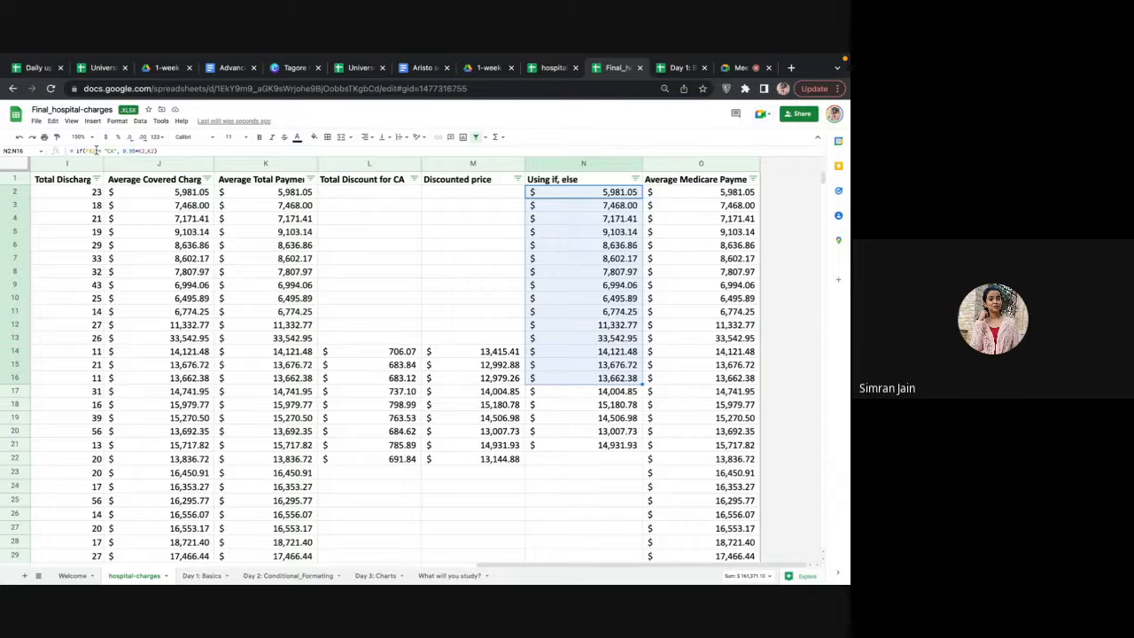
pyautogui.click(595, 219)
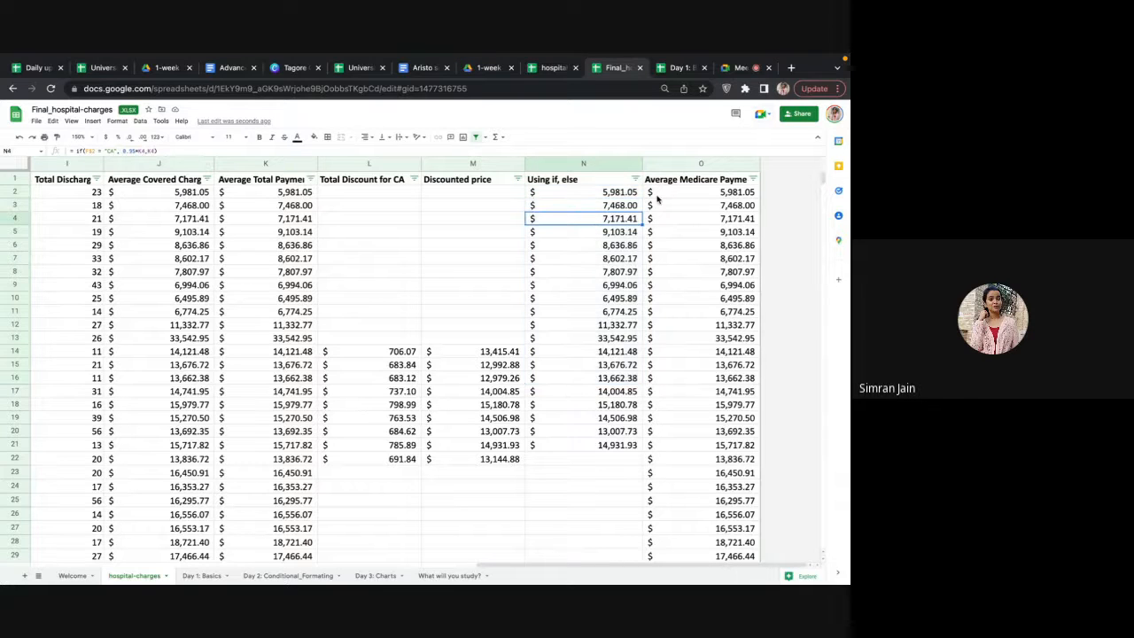
pyautogui.click(621, 195)
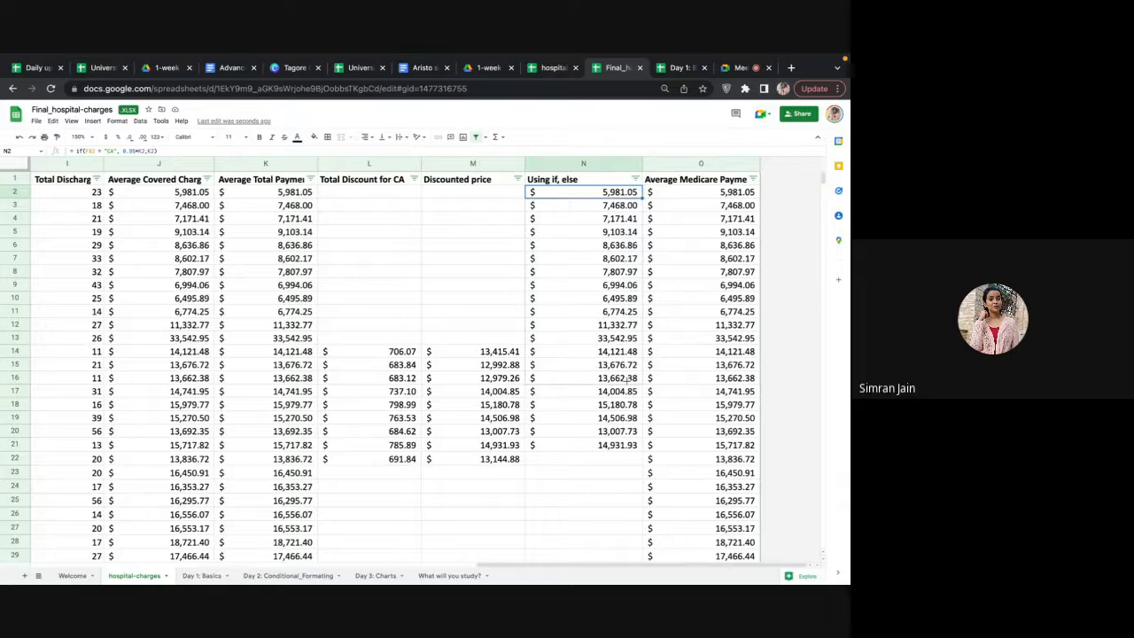
# Step: Check the IF formula in N14 against the covered charges and the row 14 Los Angeles referral region
pyautogui.keyDown('shift'); pyautogui.click(627, 391); pyautogui.keyUp('shift')
pyautogui.click(537, 355)
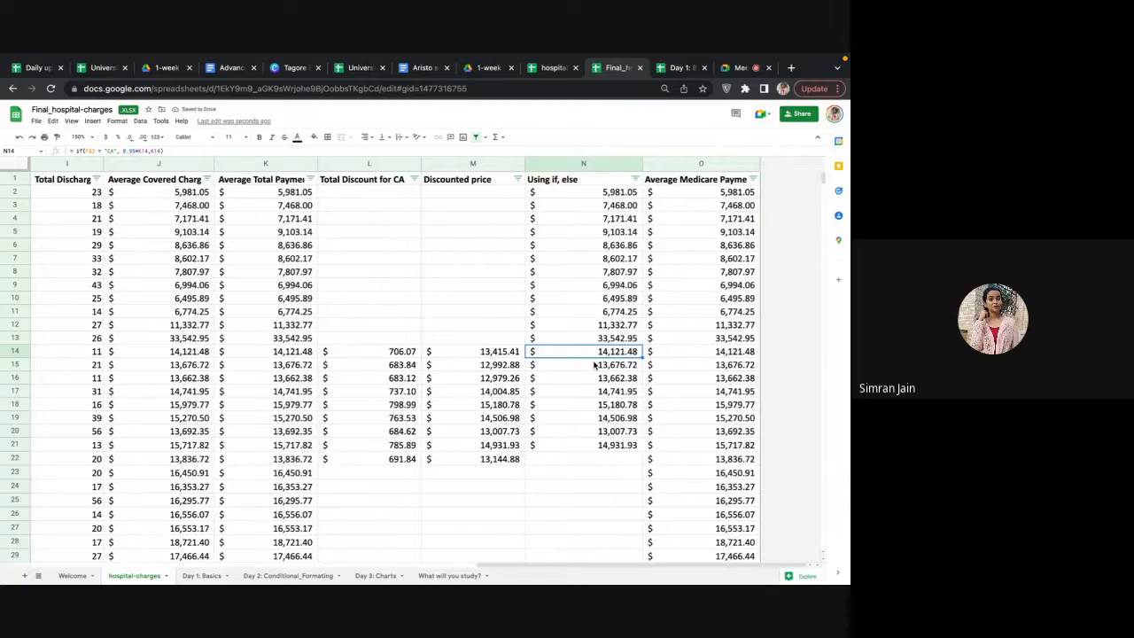
pyautogui.hscroll(-3, 372, 298)
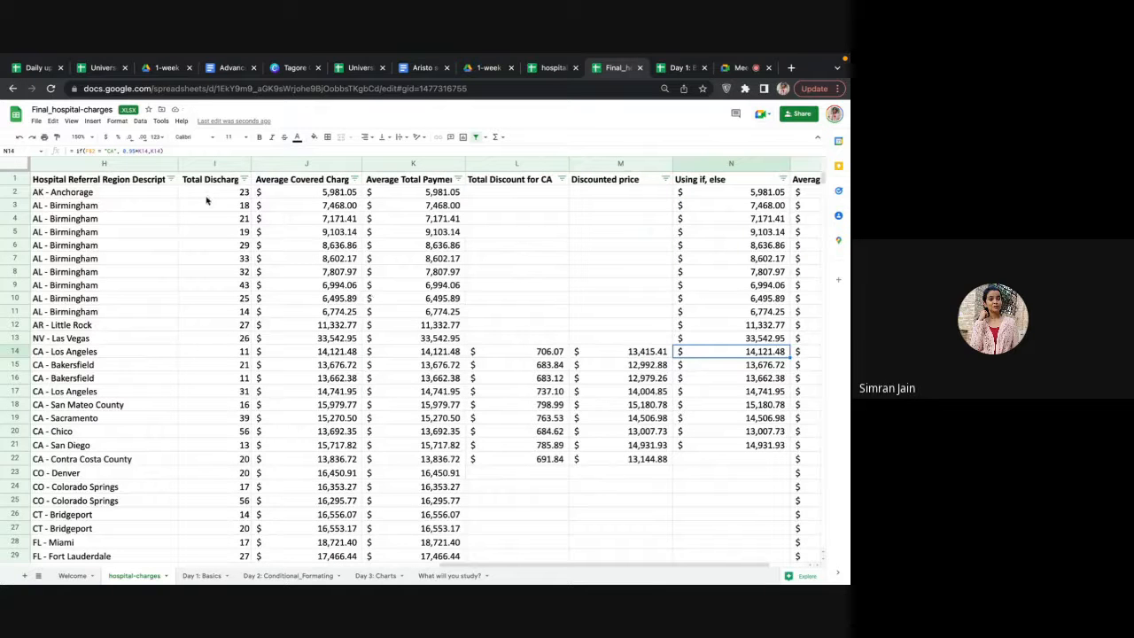
pyautogui.click(335, 194)
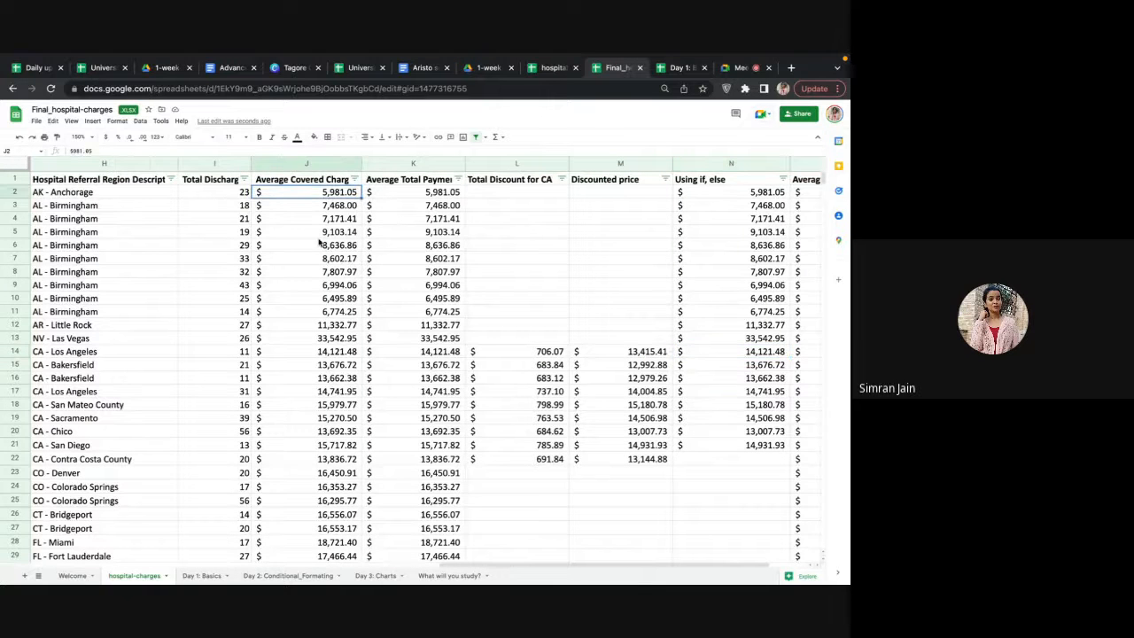
pyautogui.hscroll(-2, 223, 326)
pyautogui.click(180, 358)
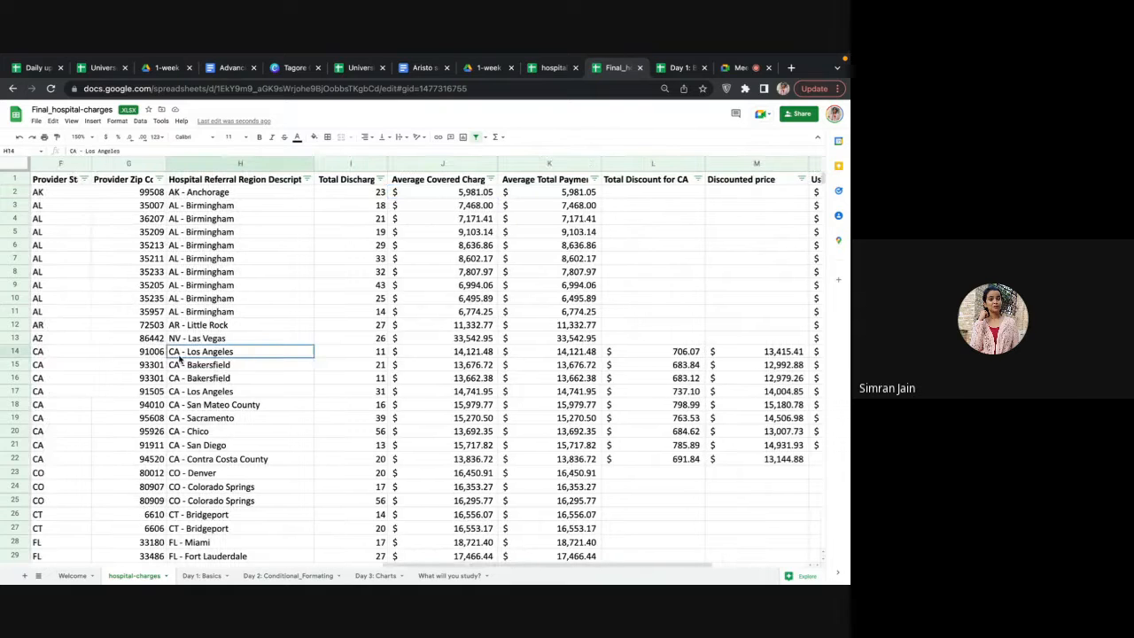
# Step: Compare row 14's average total payment, discount, discounted price and IF result across K14:N14
pyautogui.press('Right')
pyautogui.press('Right')
pyautogui.press('Right')
pyautogui.press('Right')
pyautogui.press('Right')
pyautogui.press('Right')
pyautogui.press('Right')
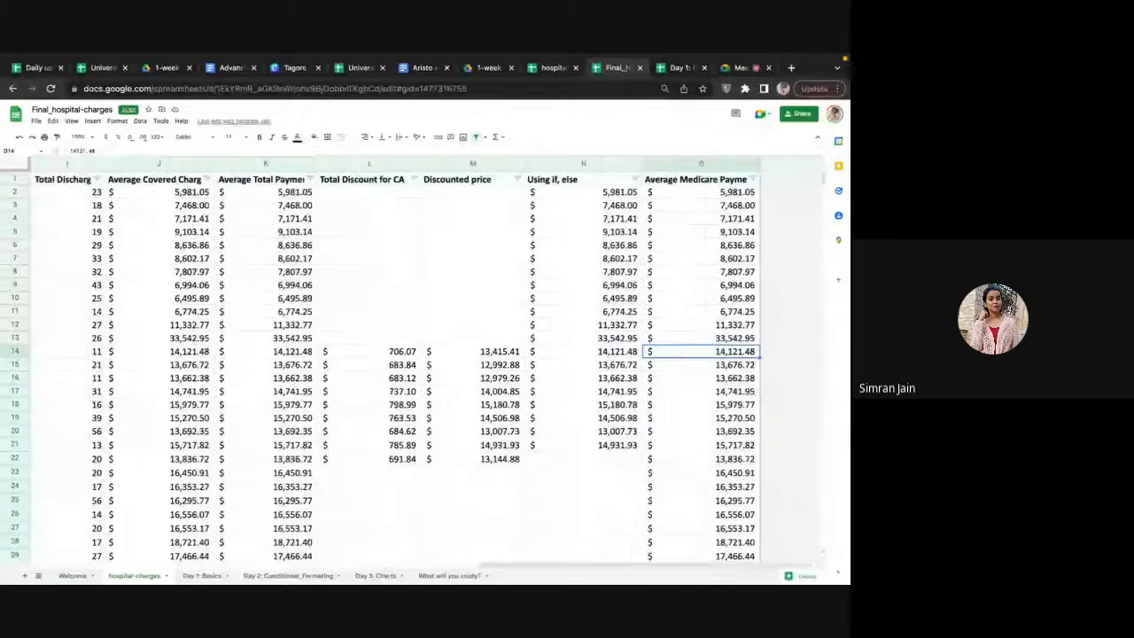
pyautogui.press('Left')
pyautogui.press('Left')
pyautogui.press('Left')
pyautogui.press('Left')
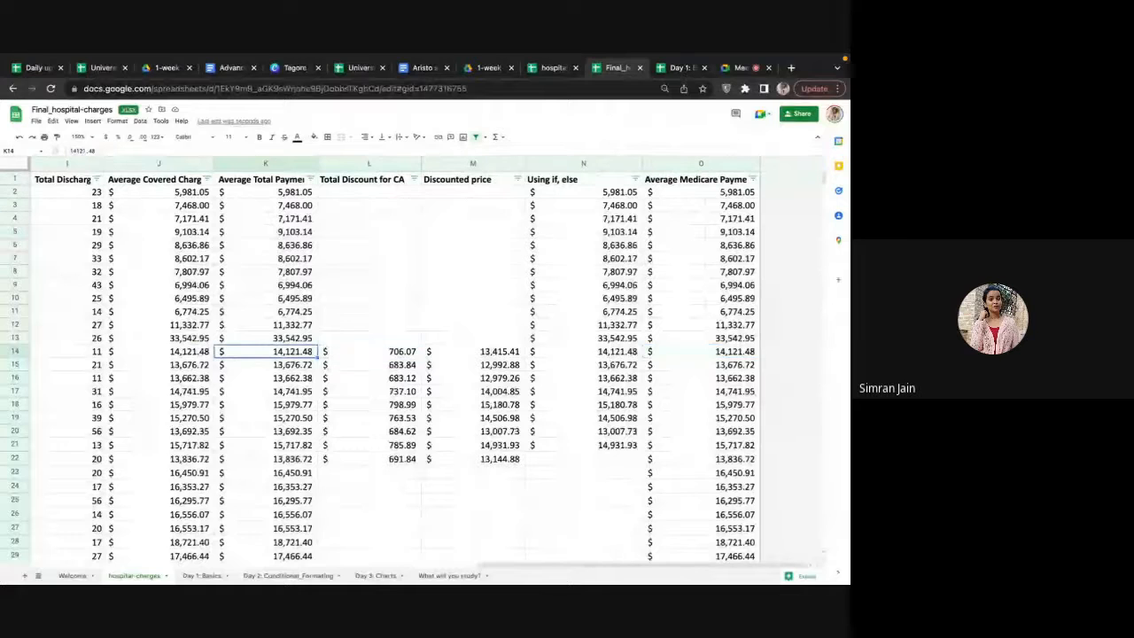
pyautogui.hotkey('shift', 'Right')
pyautogui.hotkey('shift', 'Right')
pyautogui.hotkey('shift', 'Right')
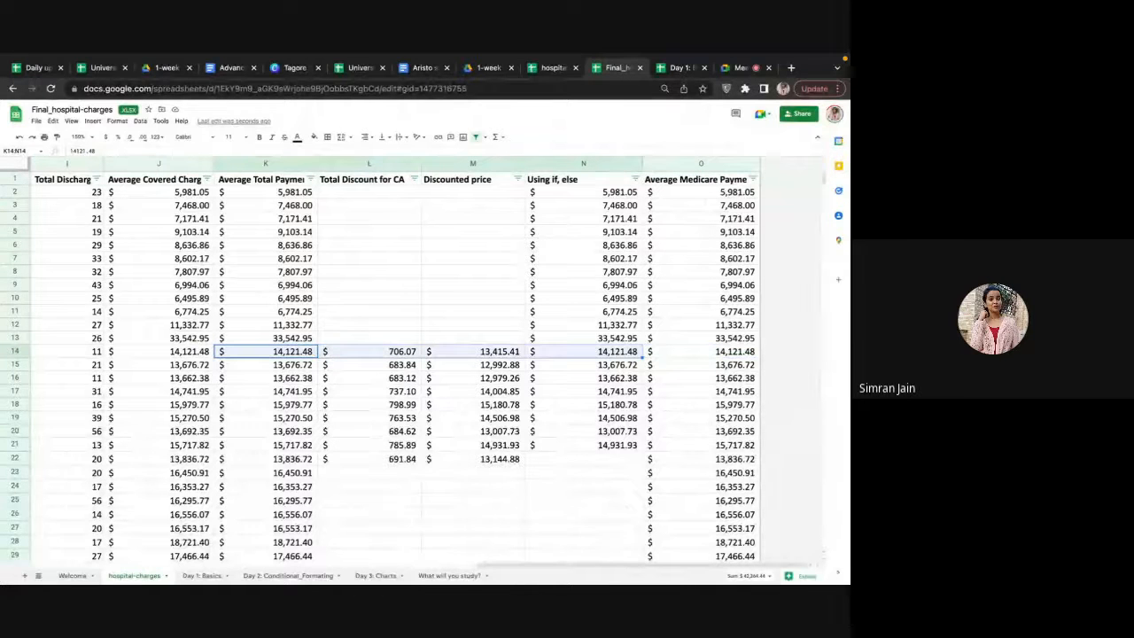
pyautogui.hscroll(-3, 344, 340)
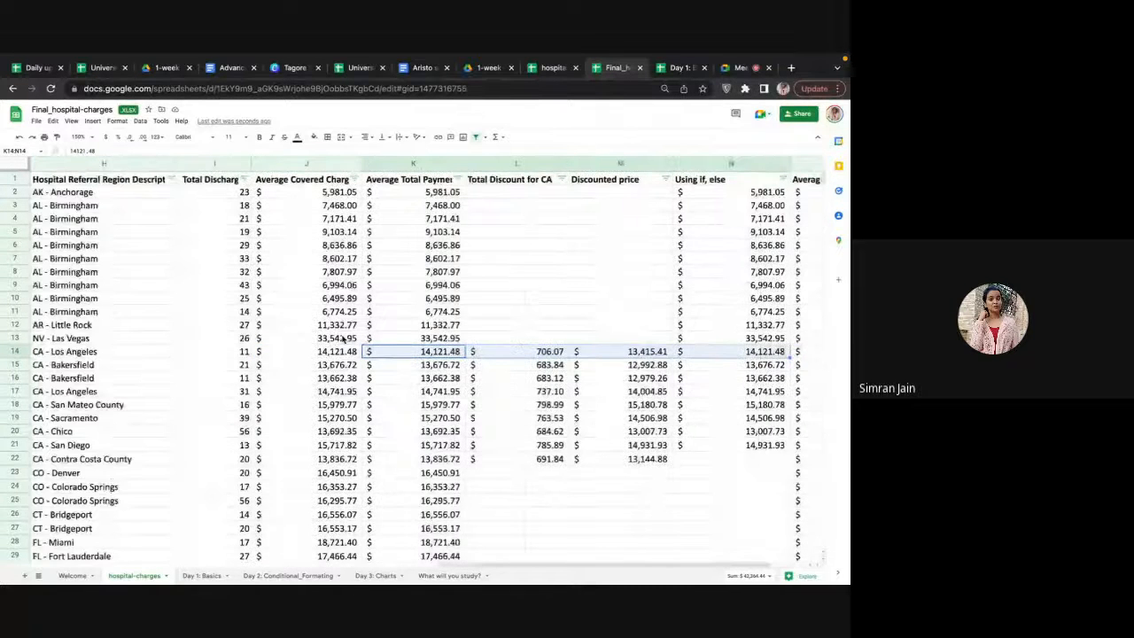
pyautogui.hscroll(3, 344, 339)
# Step: Open the N2 formula and trace its F$2 reference back to the provider state cell F2
pyautogui.click(612, 191)
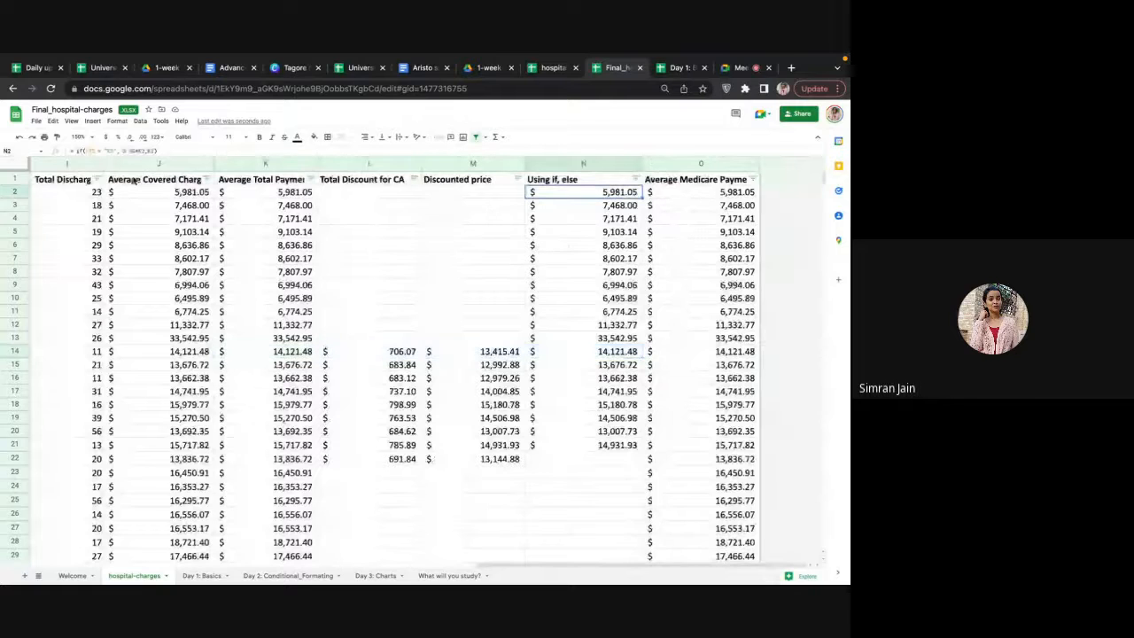
pyautogui.press('Return')
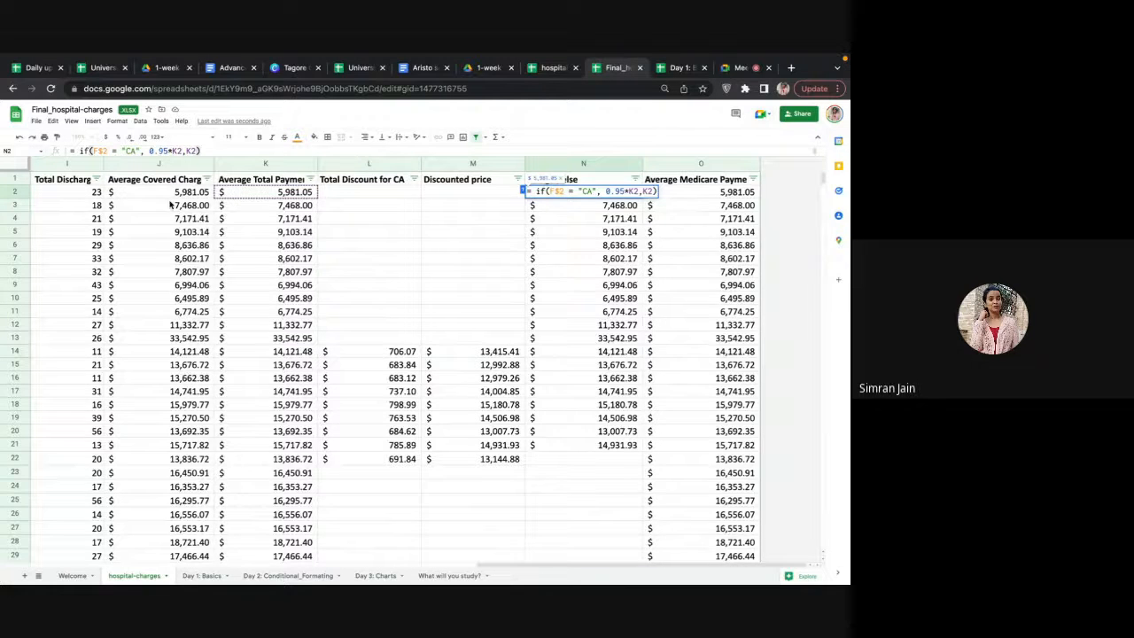
pyautogui.hscroll(-2, 171, 205)
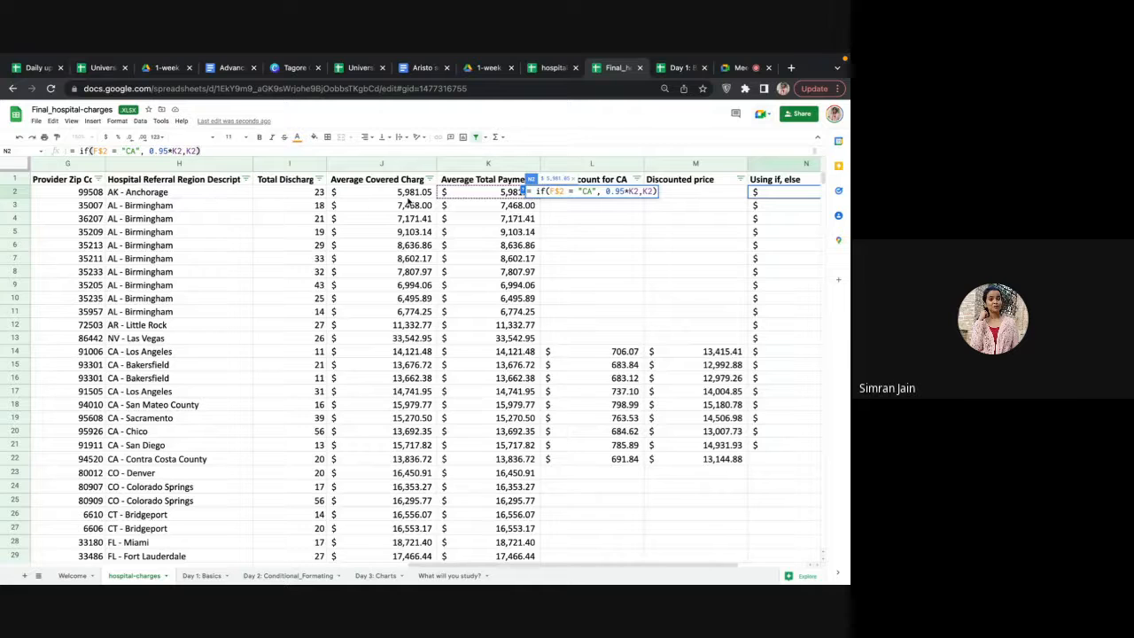
pyautogui.hscroll(-2, 168, 202)
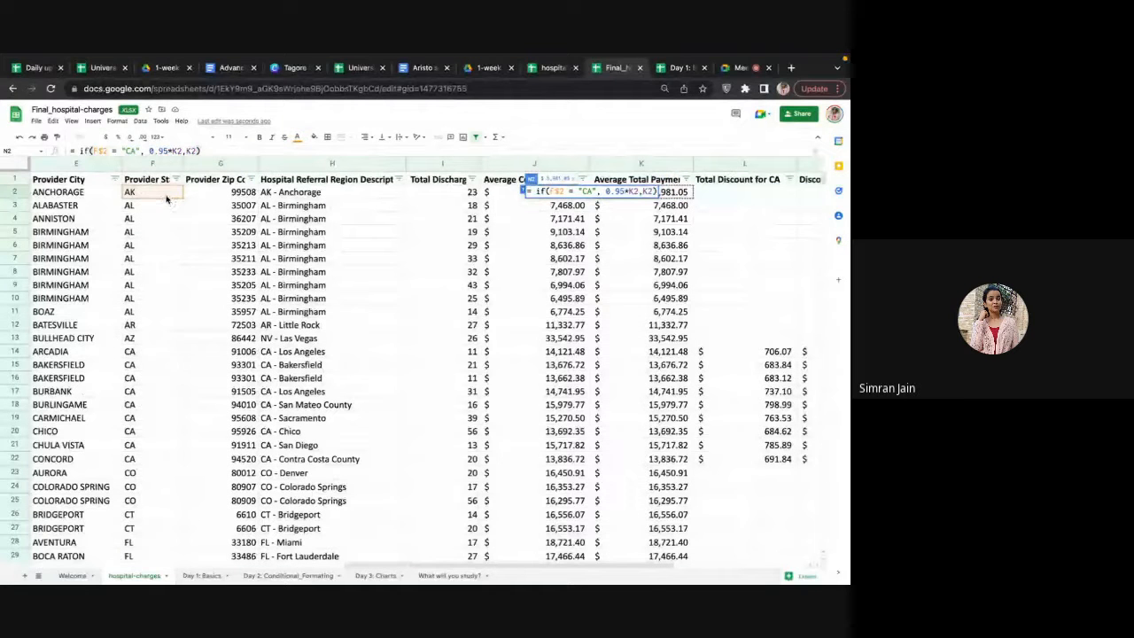
pyautogui.click(167, 197)
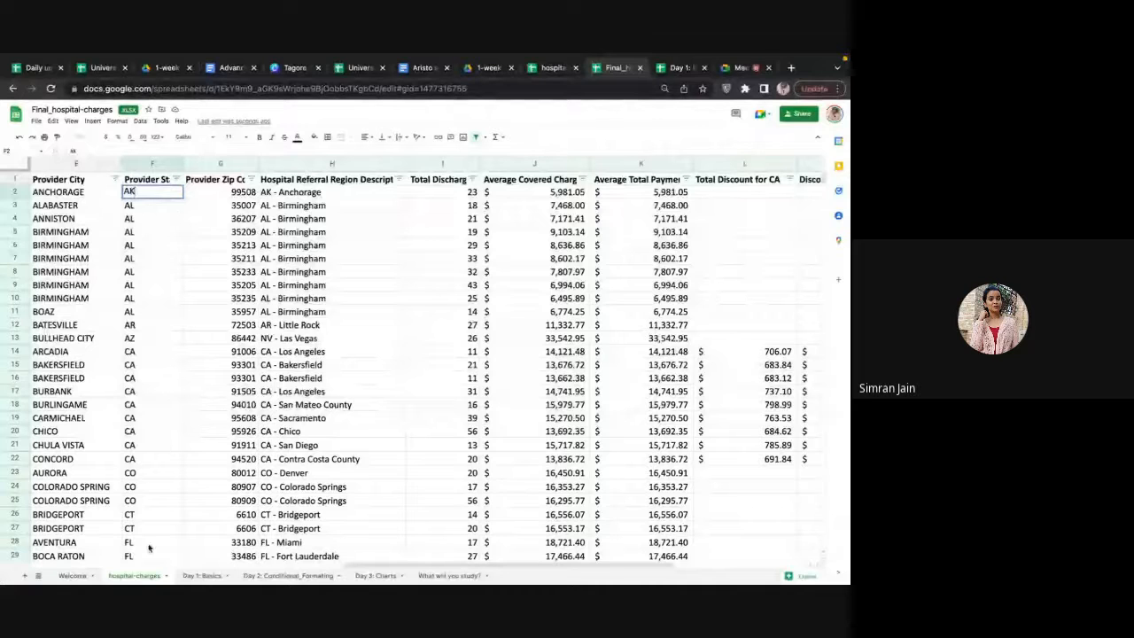
pyautogui.hscroll(2, 146, 500)
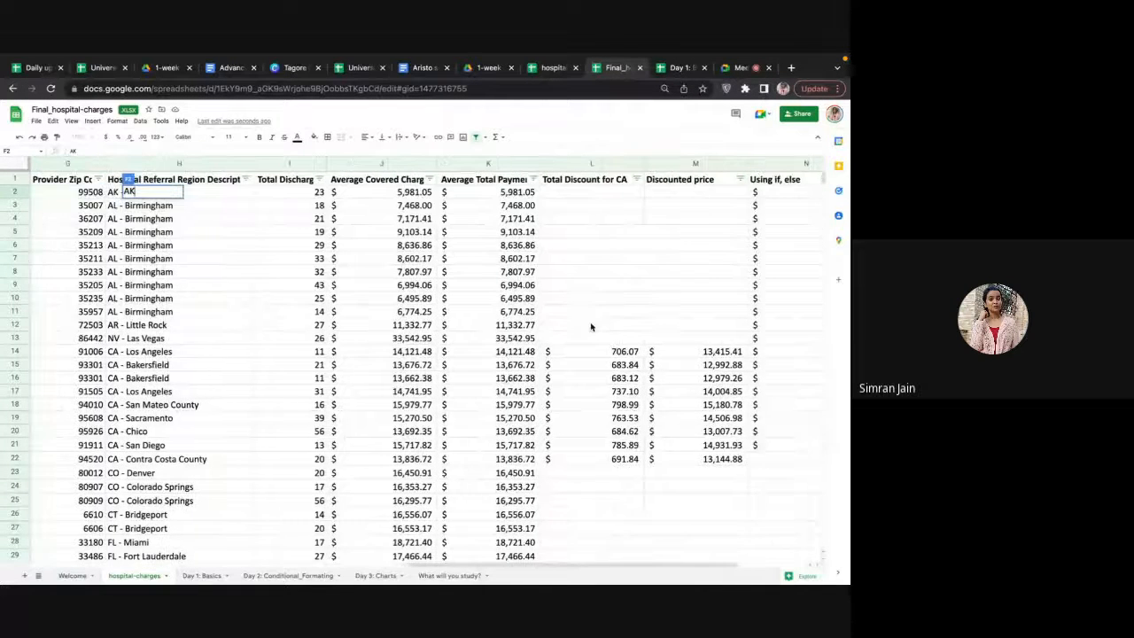
pyautogui.hscroll(2, 591, 327)
# Step: Inspect the N3 formula for its locked F$2 reference and its relative K3 reference
pyautogui.doubleClick(631, 205)
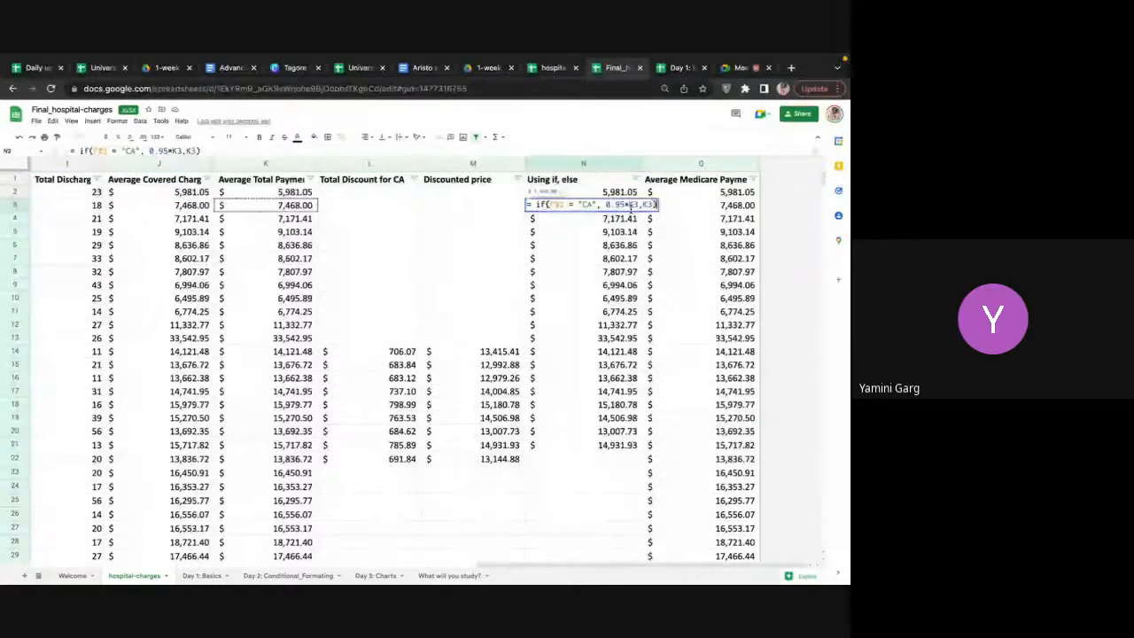
pyautogui.press('Escape')
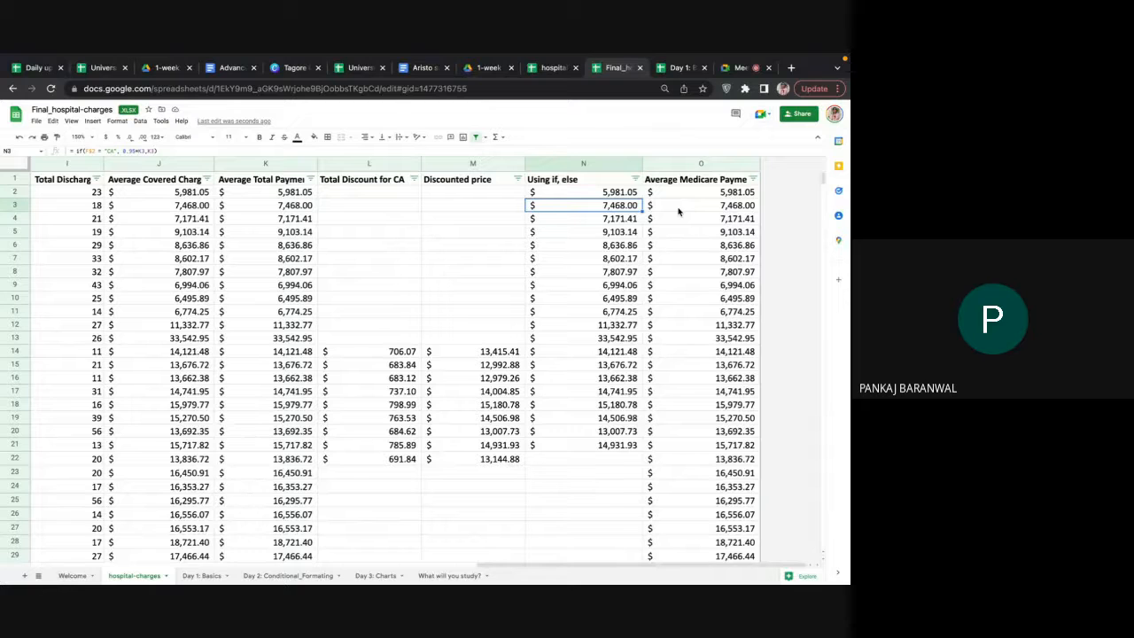
pyautogui.doubleClick(633, 205)
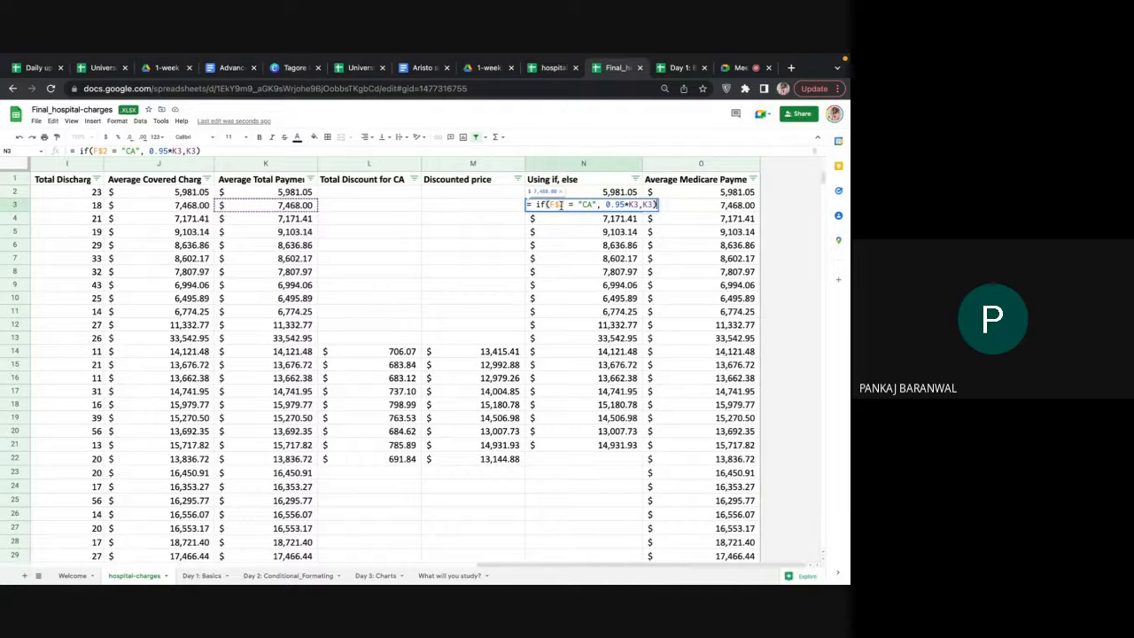
pyautogui.click(670, 165)
pyautogui.rightClick(670, 165)
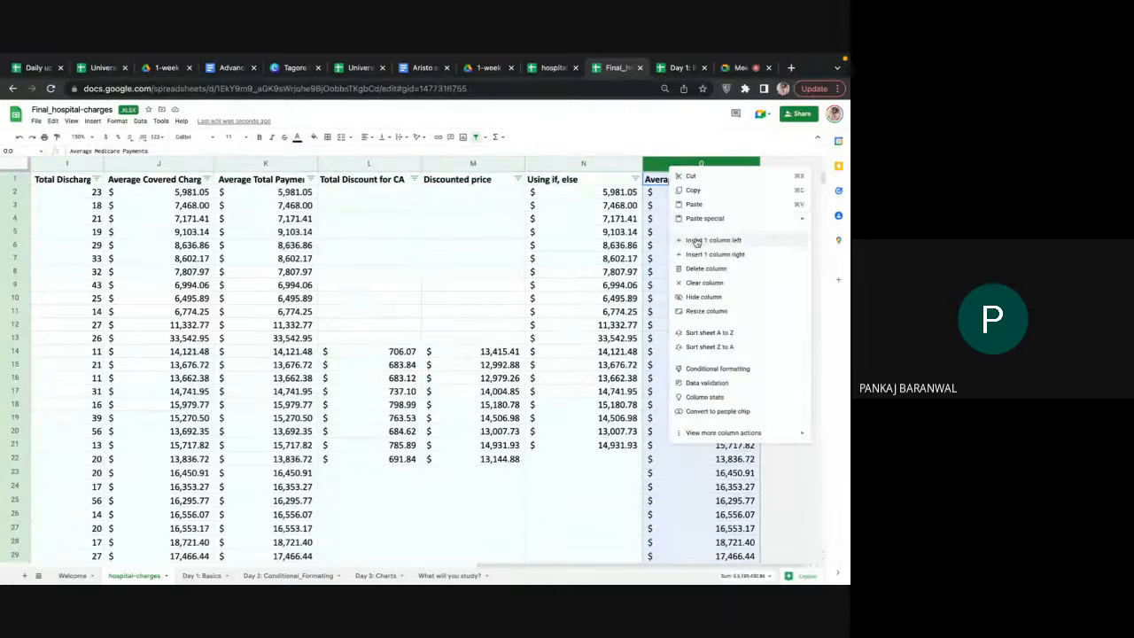
pyautogui.click(762, 150)
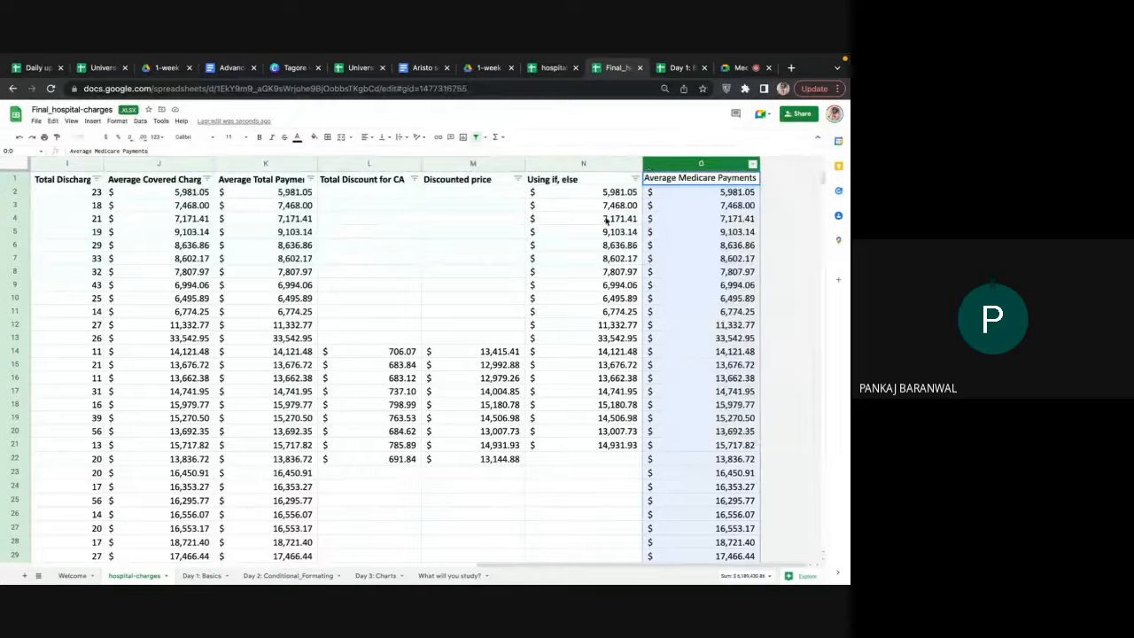
# Step: Compare the N2 formula with the N3 formula, leaving both unedited
pyautogui.click(607, 220)
pyautogui.click(626, 194)
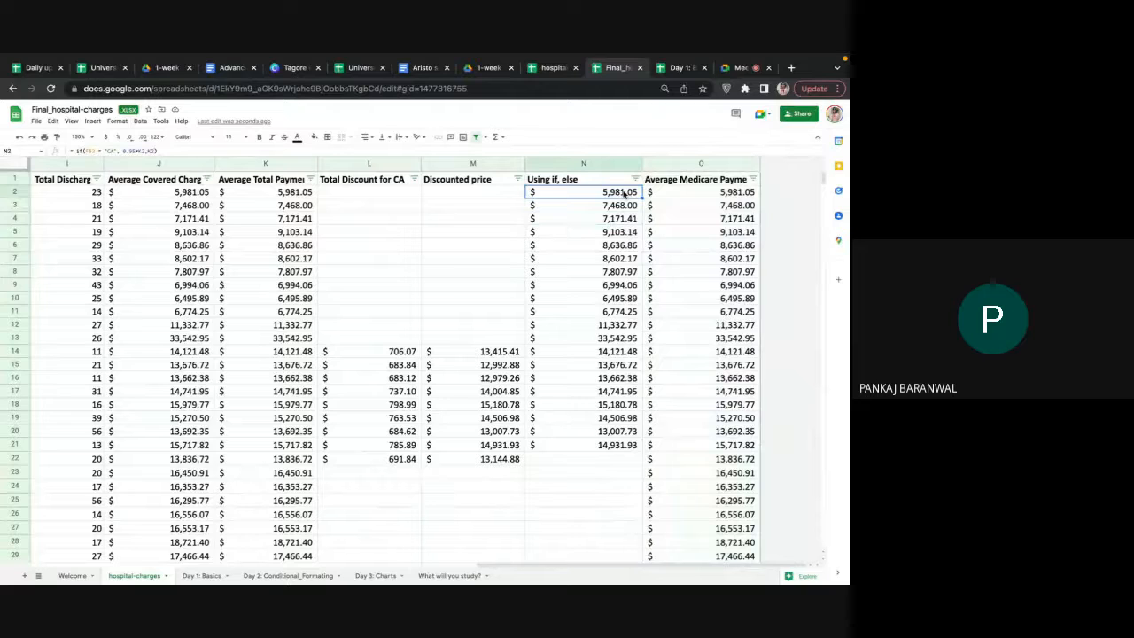
pyautogui.doubleClick(626, 193)
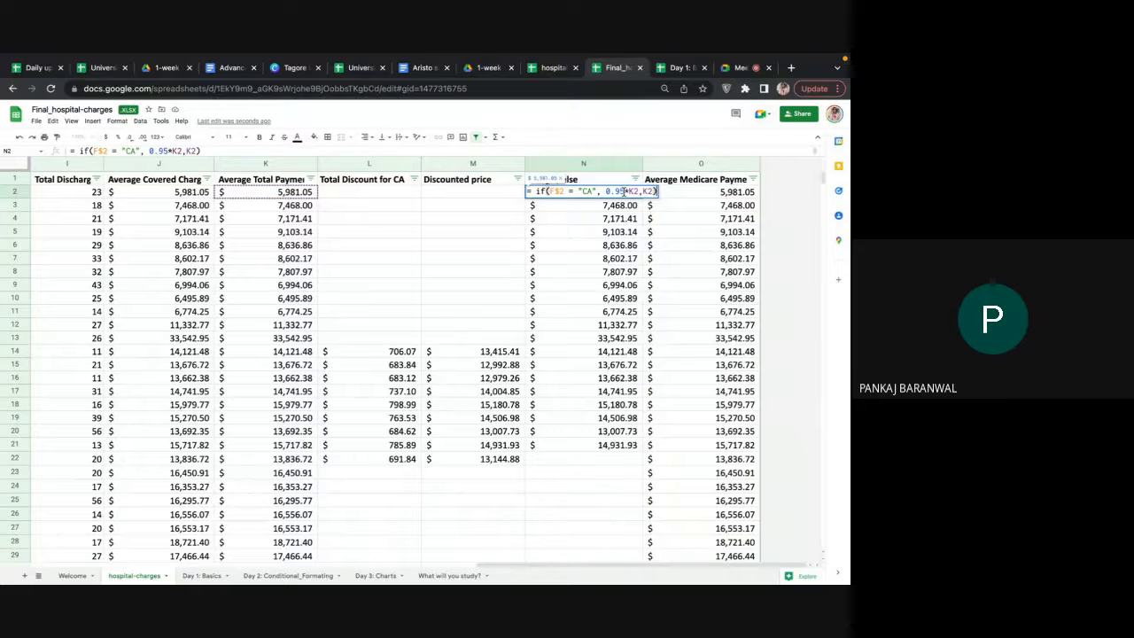
pyautogui.press('Return')
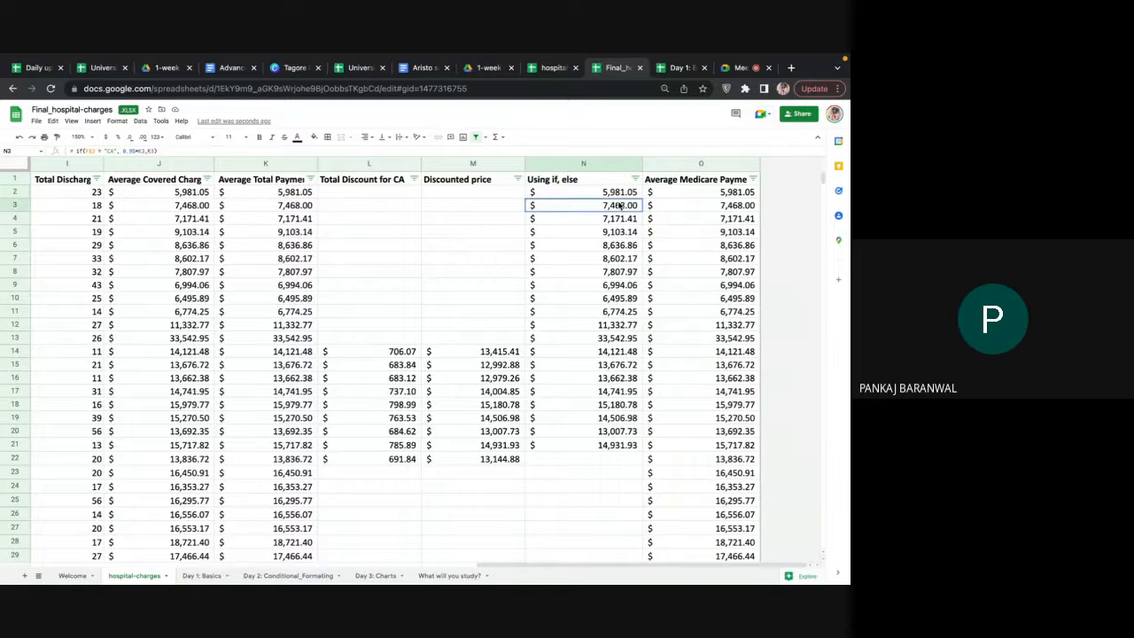
pyautogui.doubleClick(618, 204)
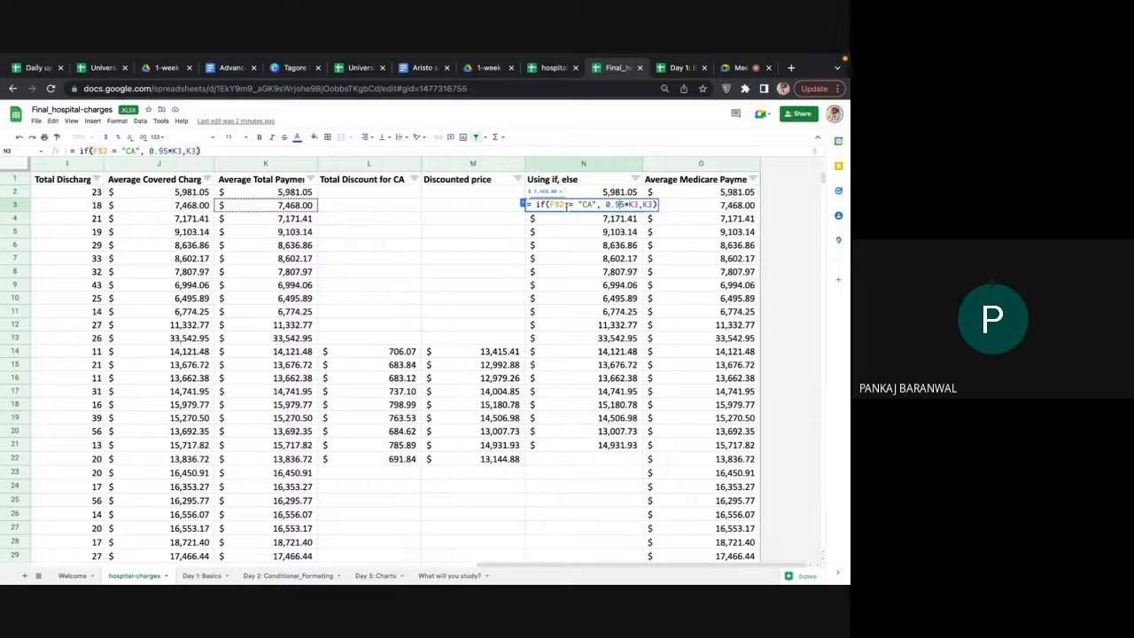
pyautogui.press('Return')
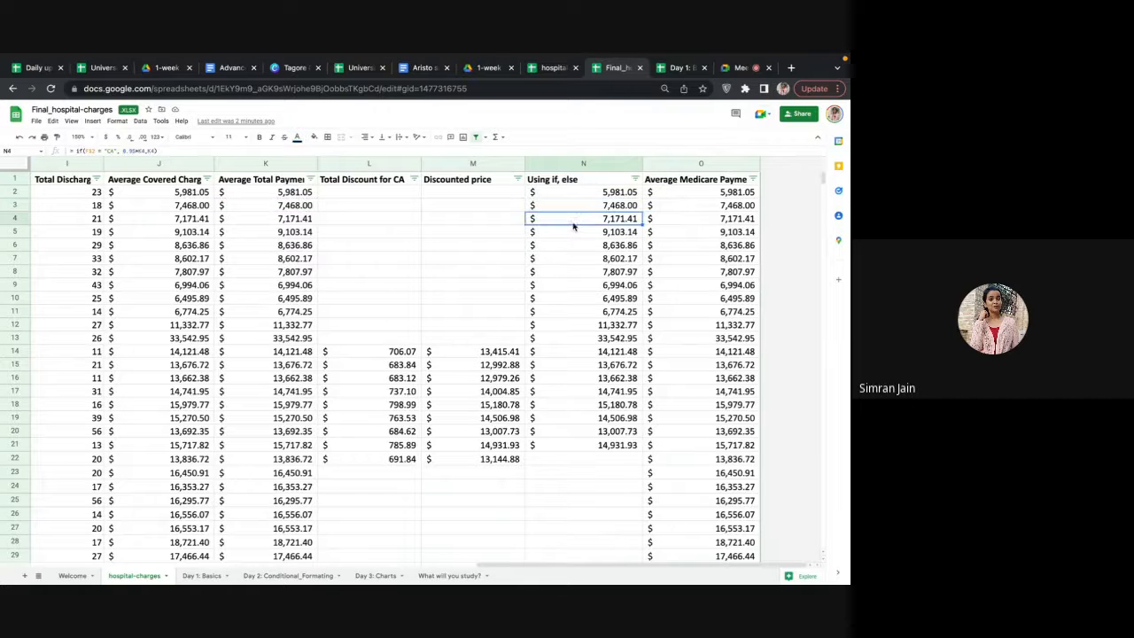
# Step: Examine the provider state reference in the N3 and N4 formulas
pyautogui.doubleClick(586, 208)
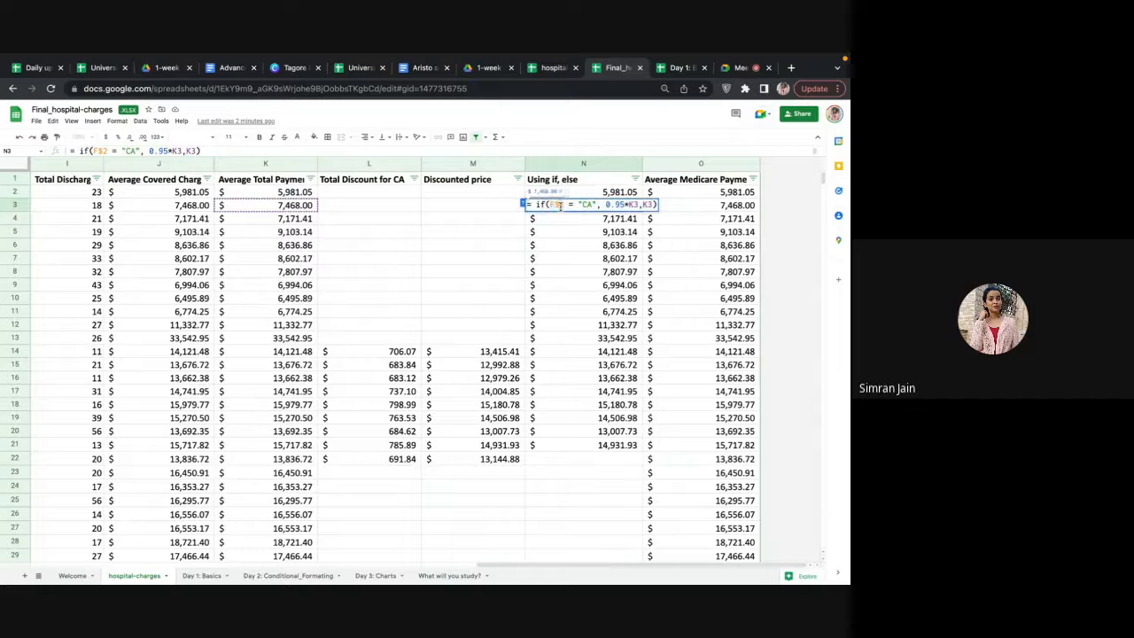
pyautogui.doubleClick(560, 206)
pyautogui.press('Return')
pyautogui.doubleClick(560, 218)
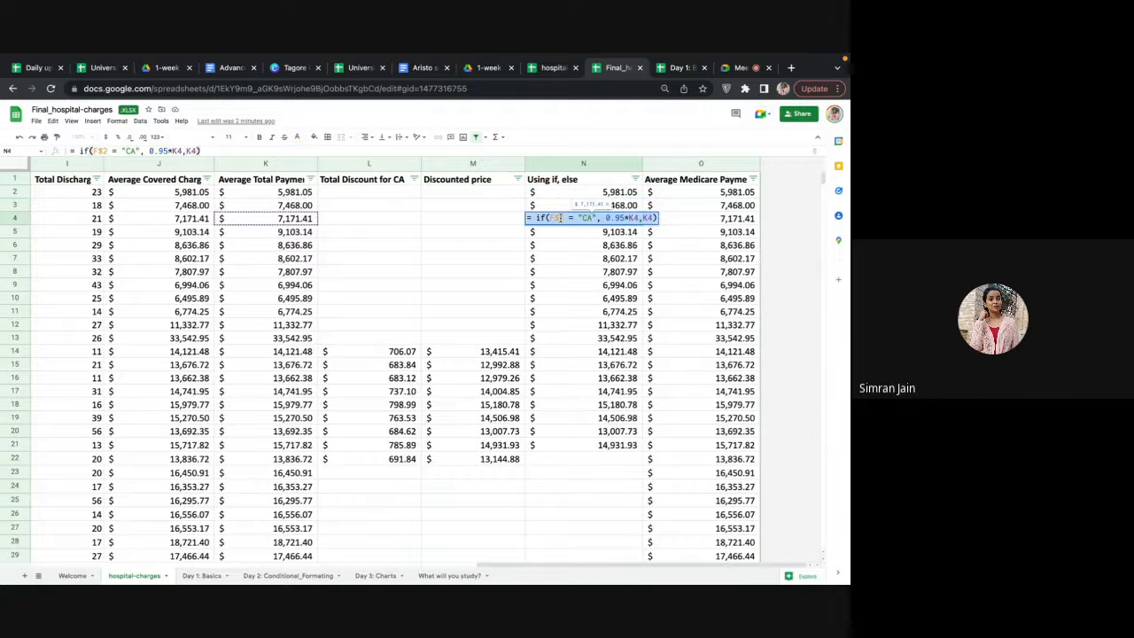
# Step: Remove the row lock in the N2 formula so it refers to F2, and fill it down through N24
pyautogui.click(560, 191)
pyautogui.doubleClick(560, 192)
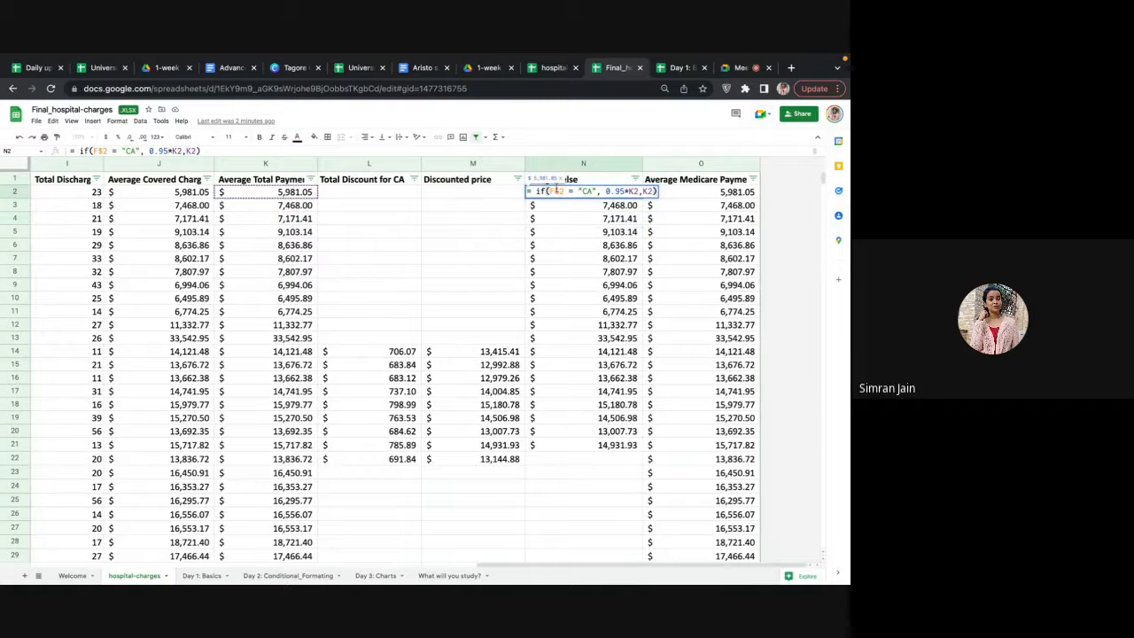
pyautogui.press('Escape')
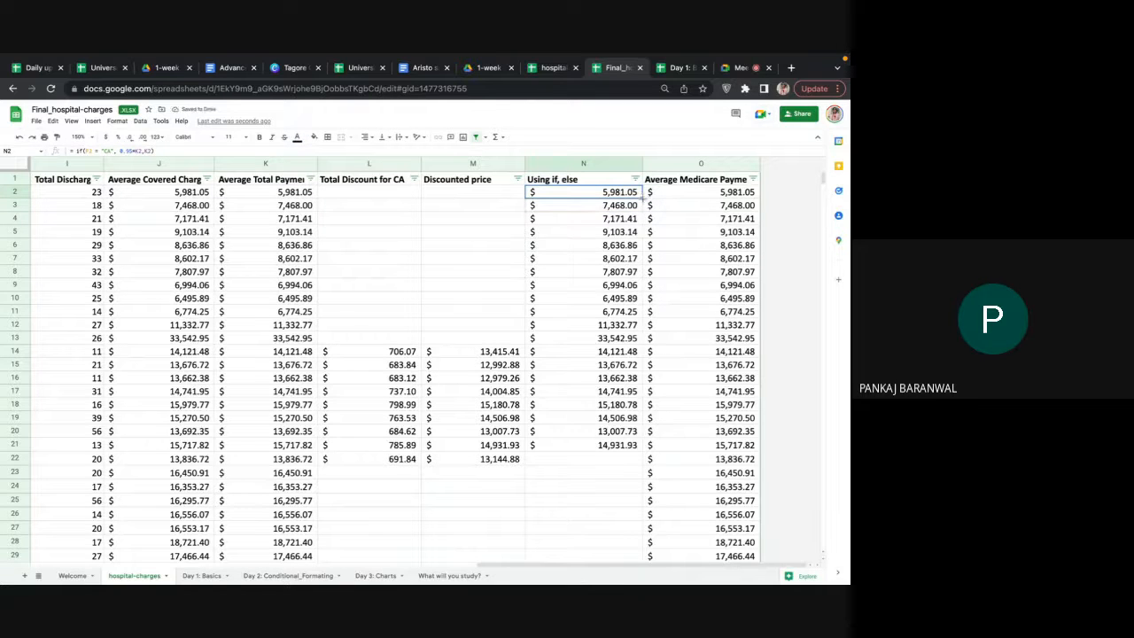
pyautogui.moveTo(641, 200); pyautogui.dragTo(640, 490)
# Step: Check how the relative provider state reference shifts in the refilled N3 and N4 formulas
pyautogui.click(626, 210)
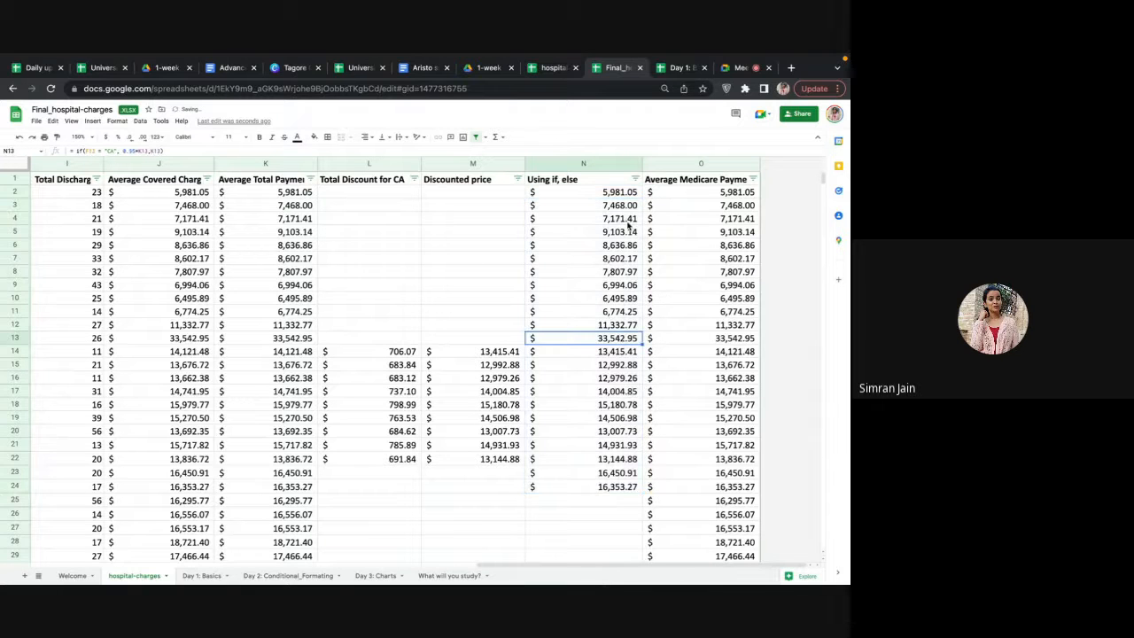
pyautogui.doubleClick(626, 211)
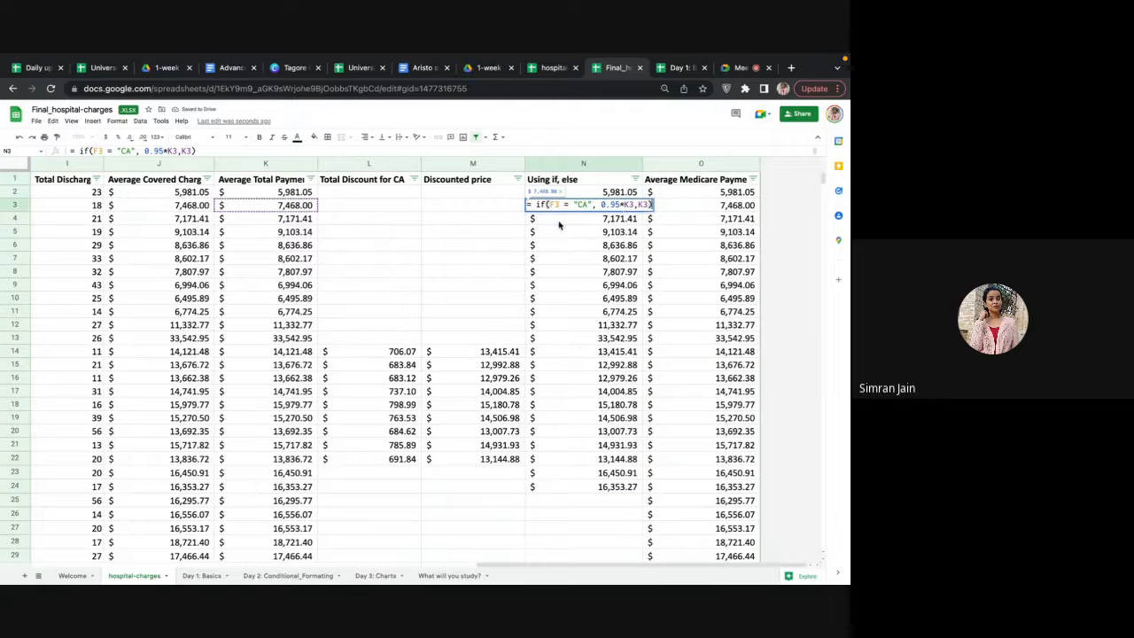
pyautogui.doubleClick(558, 219)
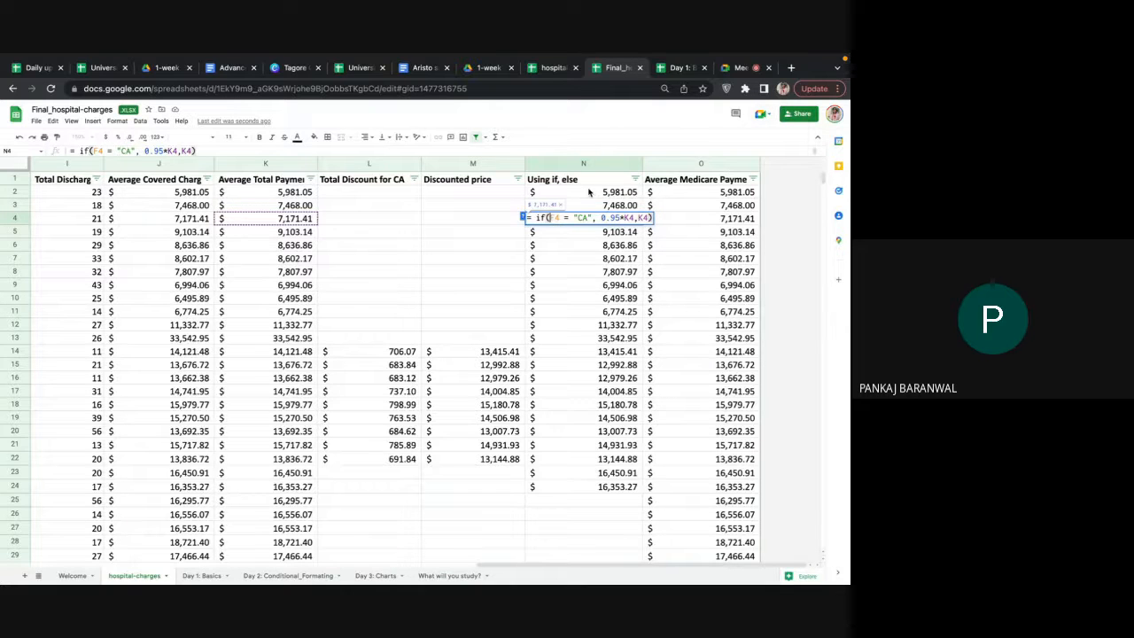
# Step: Lock the column of the provider state reference in the N2 formula as $F2, and fill the formula down through N26
pyautogui.tripleClick(593, 191)
pyautogui.click(549, 191)
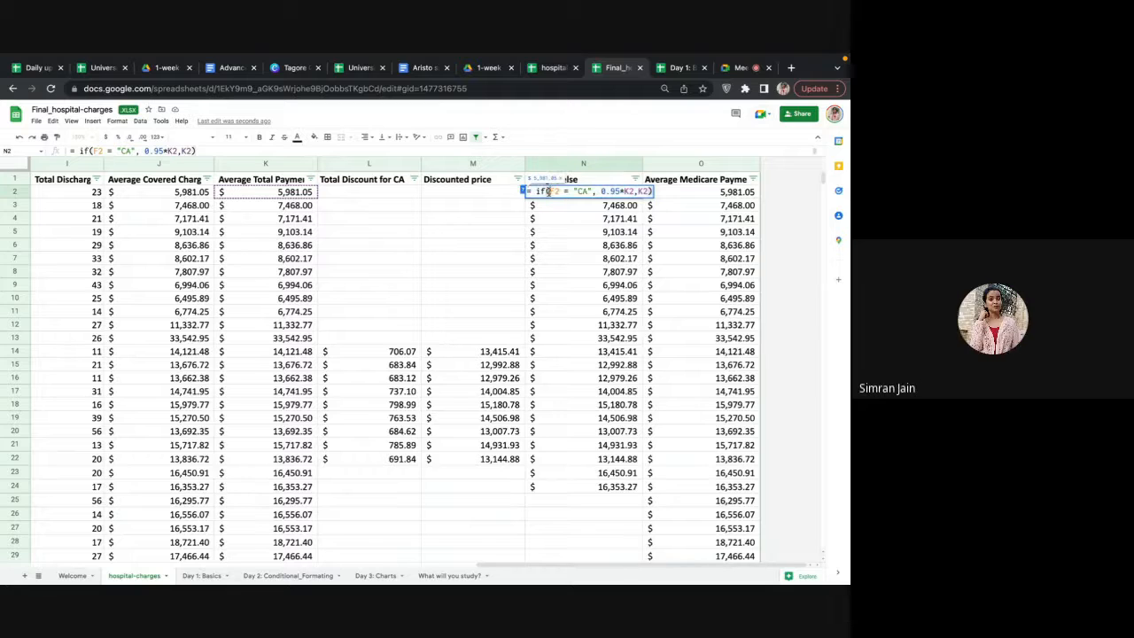
pyautogui.write('$')
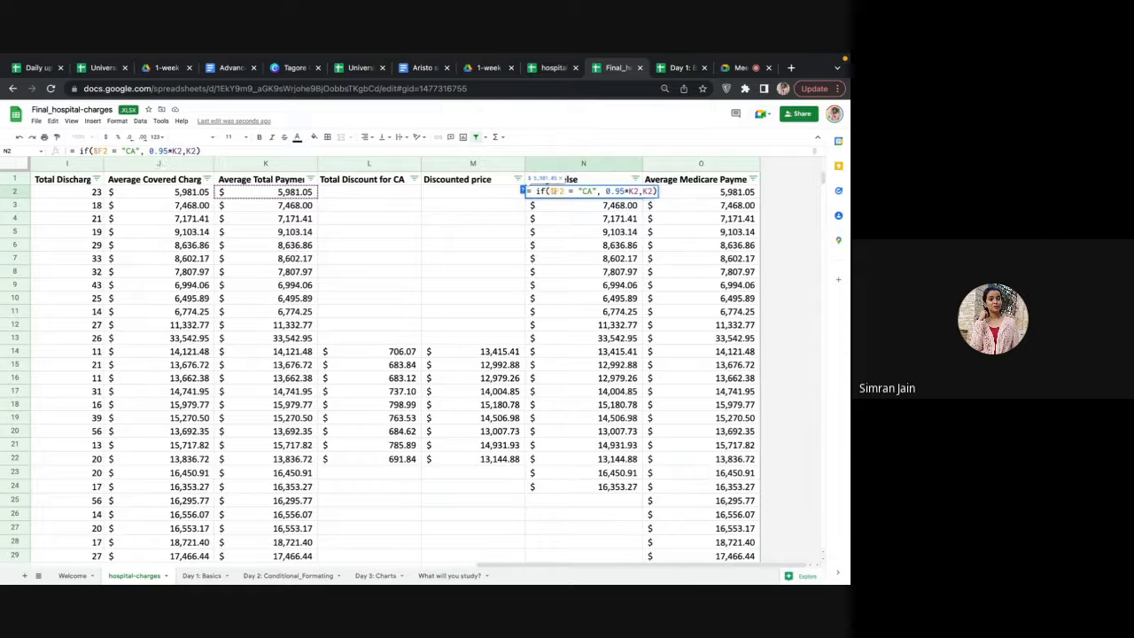
pyautogui.press('Return')
pyautogui.click(616, 192)
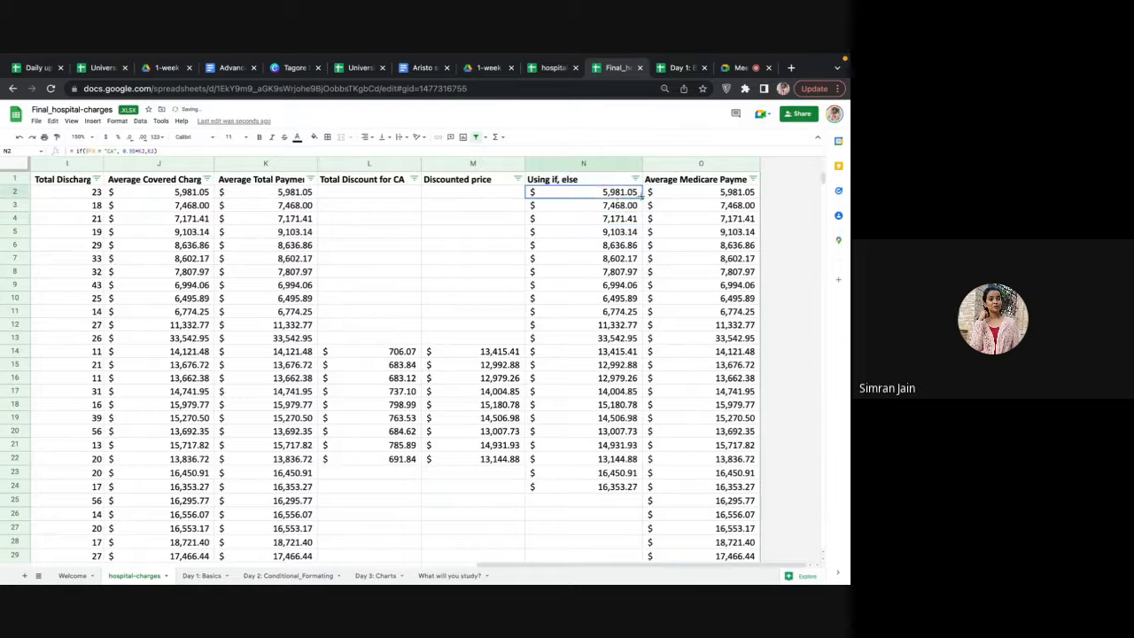
pyautogui.moveTo(641, 196); pyautogui.dragTo(668, 520)
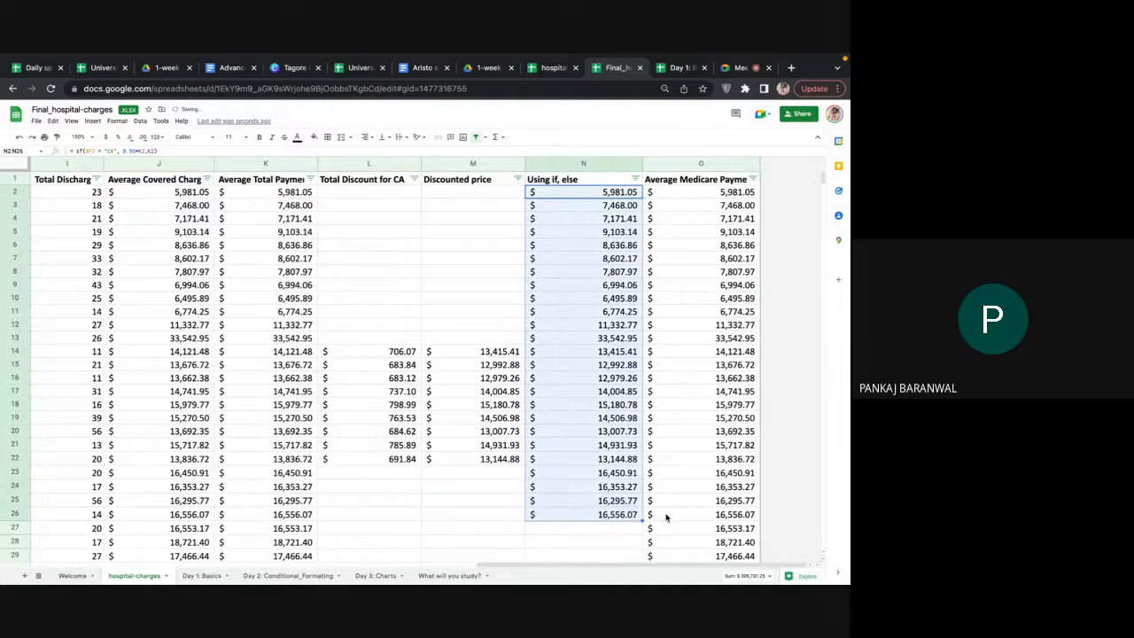
# Step: Insert an empty column before Average Medicare Payments and copy the N2 discount formula into O2
pyautogui.rightClick(661, 166)
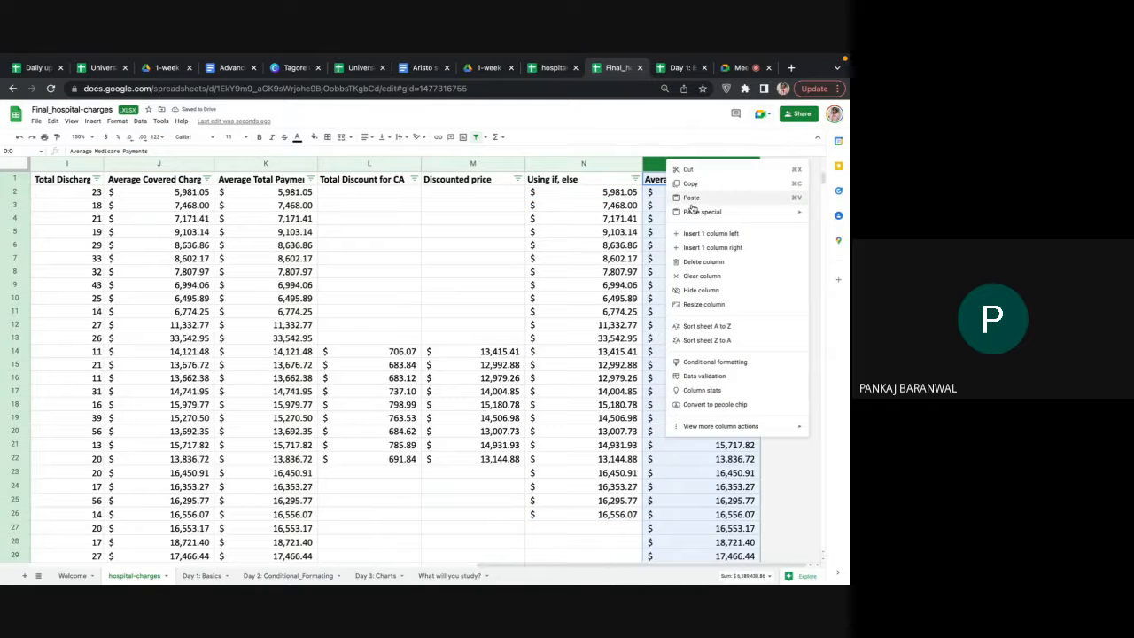
pyautogui.click(697, 232)
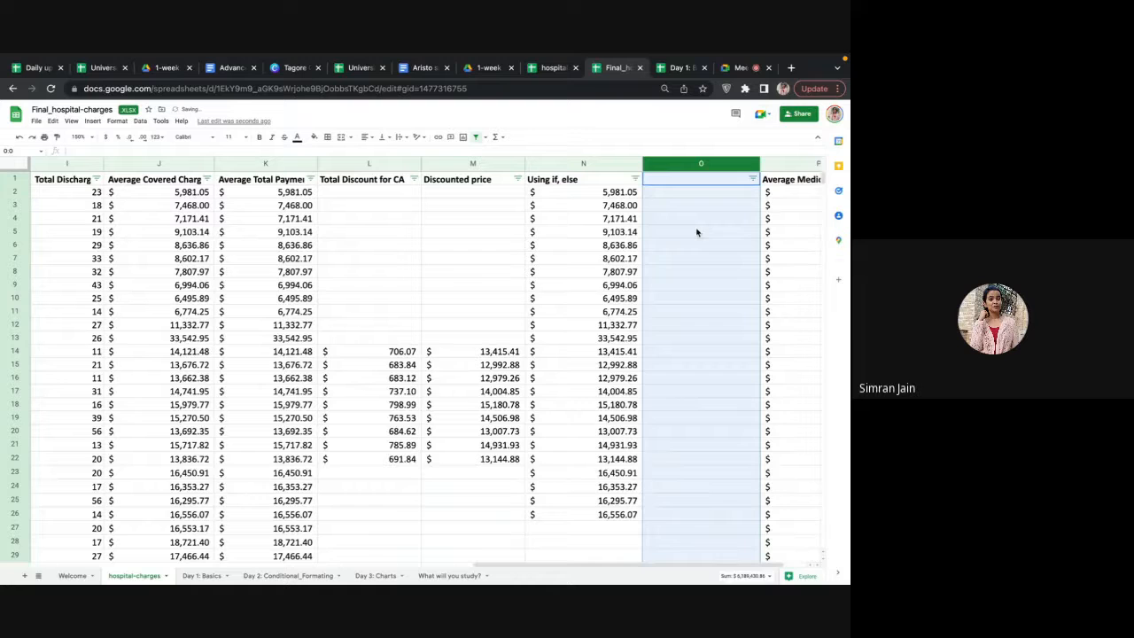
pyautogui.click(636, 195)
pyautogui.moveTo(642, 196); pyautogui.dragTo(618, 197)
pyautogui.hotkey('ctrl', 'c')
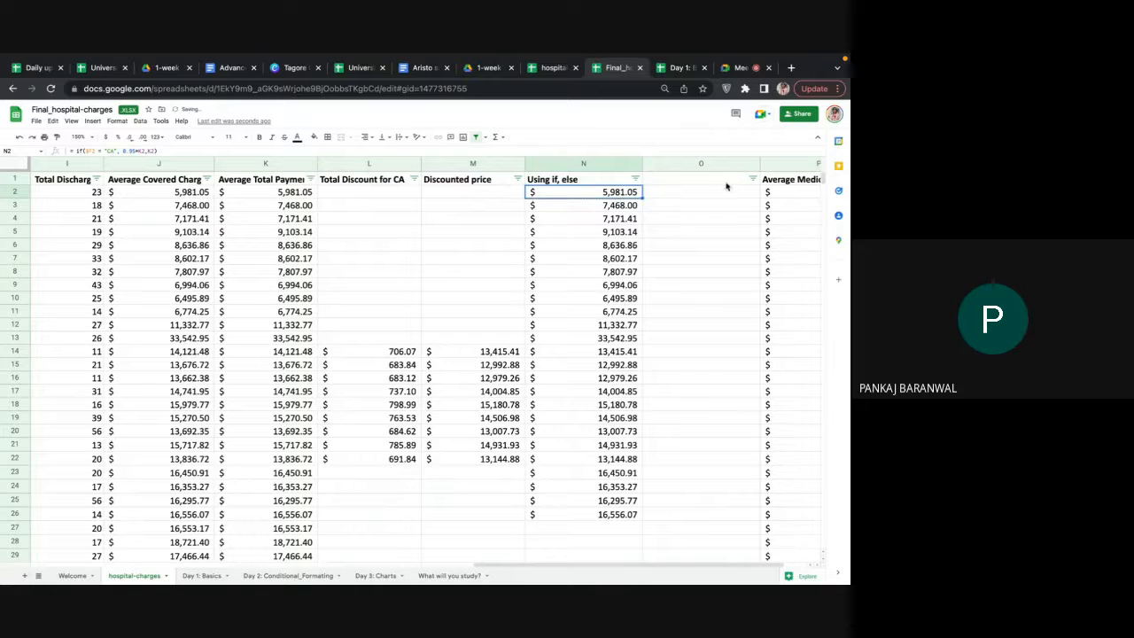
pyautogui.click(723, 195)
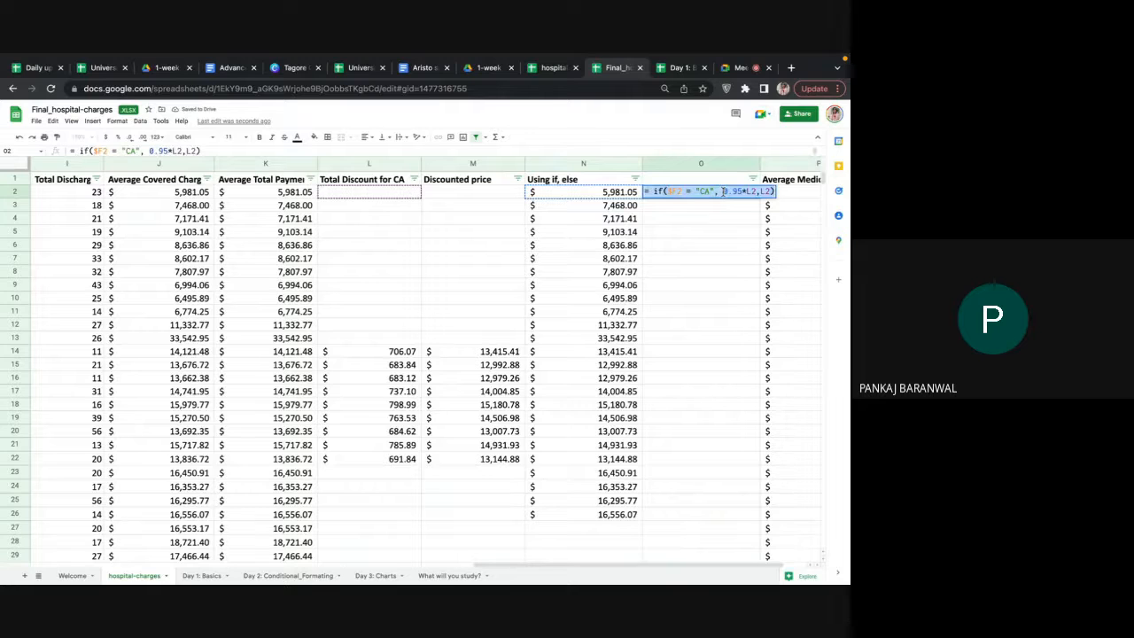
pyautogui.click(715, 204)
pyautogui.click(724, 185)
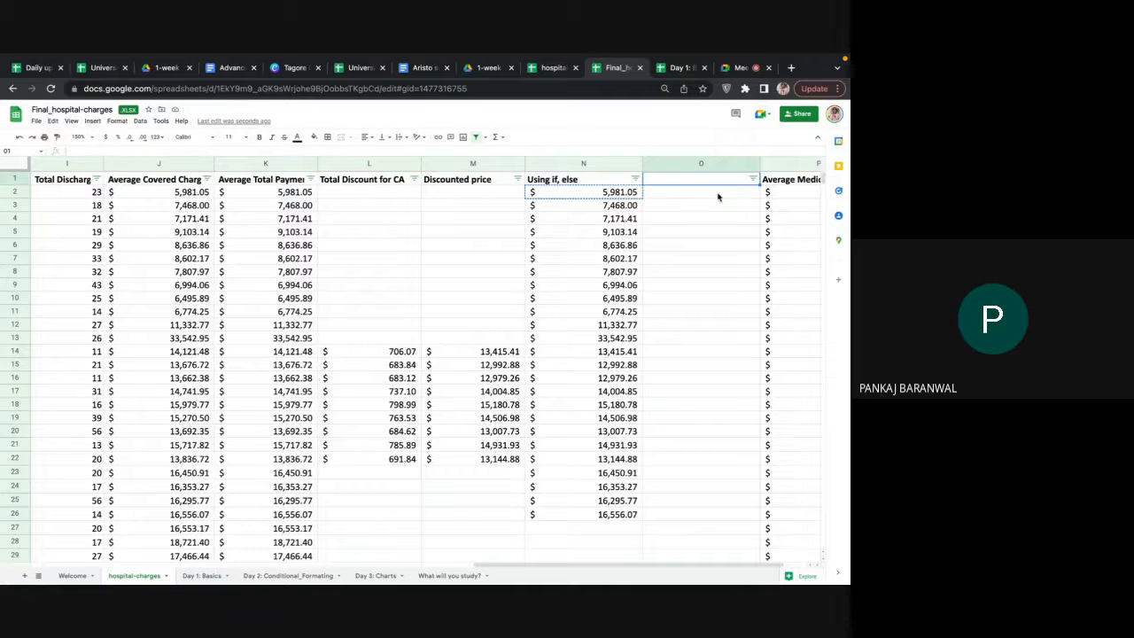
# Step: Enter 849348 as the Total Discount for CA in L2, the amount cell referenced by the O2 formula
pyautogui.doubleClick(719, 196)
pyautogui.hscroll(-3, 616, 243)
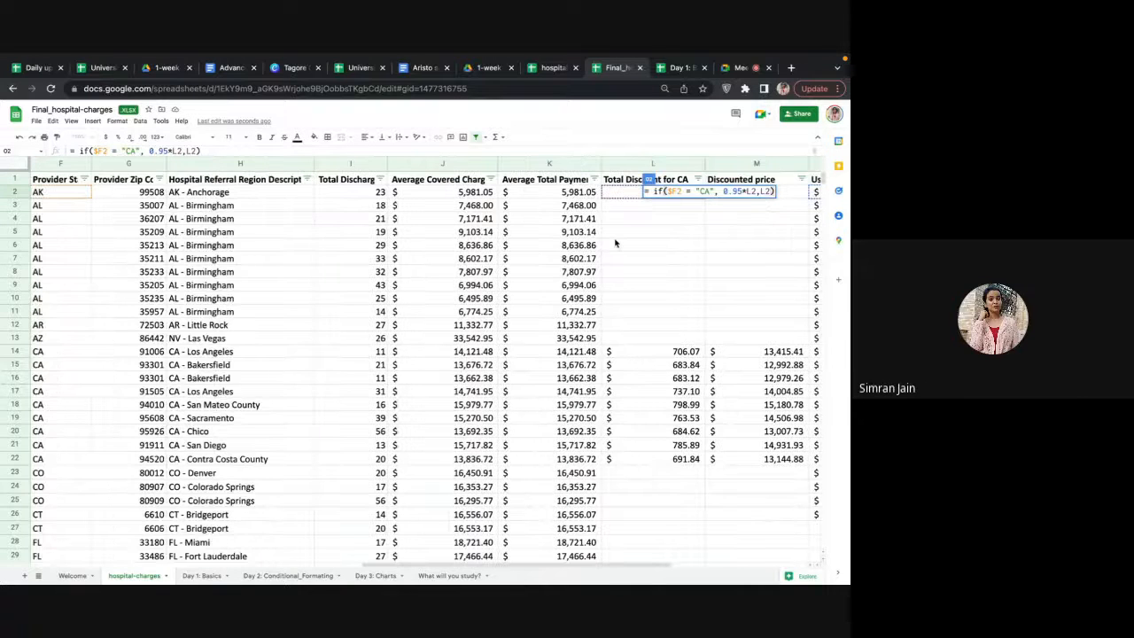
pyautogui.rightClick(616, 243)
pyautogui.click(647, 196)
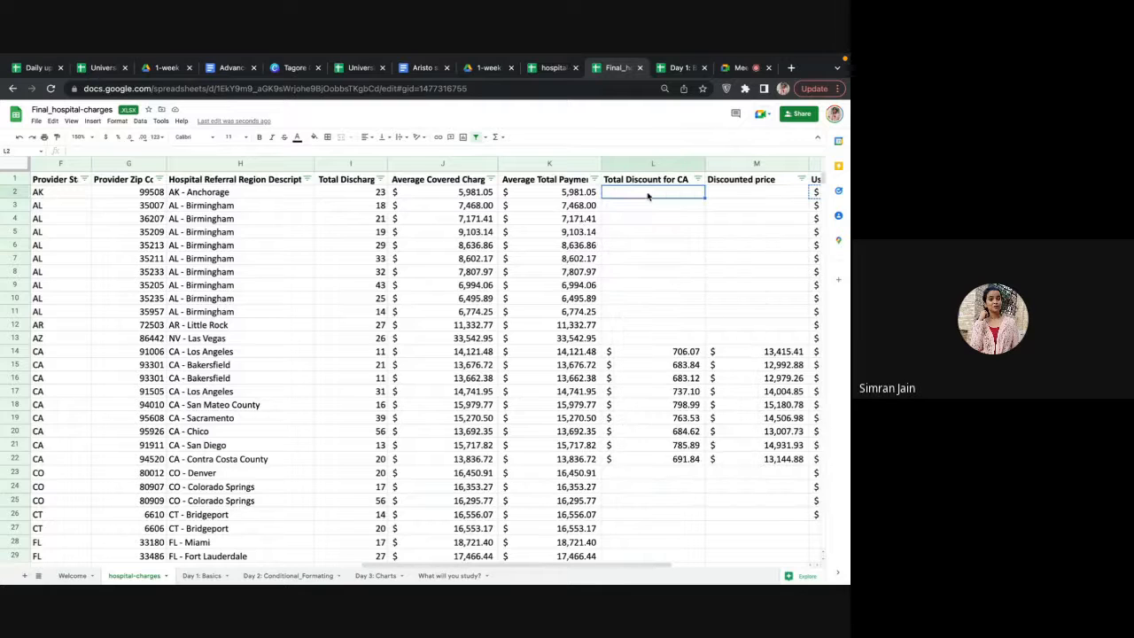
pyautogui.write('849,348')
pyautogui.press('Return')
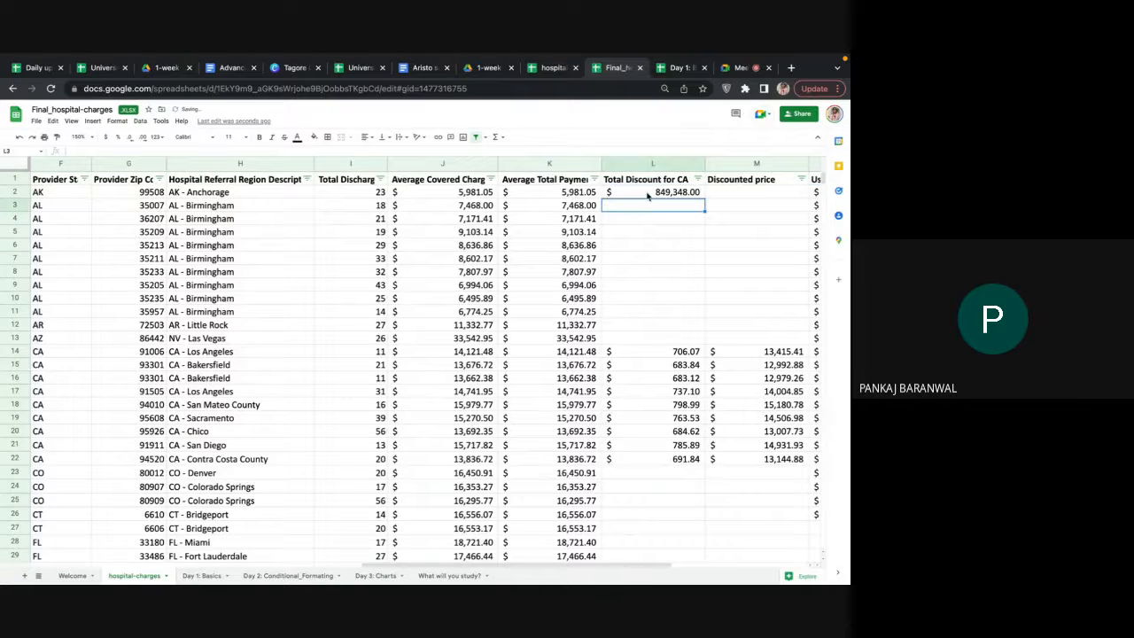
# Step: Examine the column-locked provider state reference in the copied O2 formula
pyautogui.hscroll(3, 636, 201)
pyautogui.hscroll(2, 636, 200)
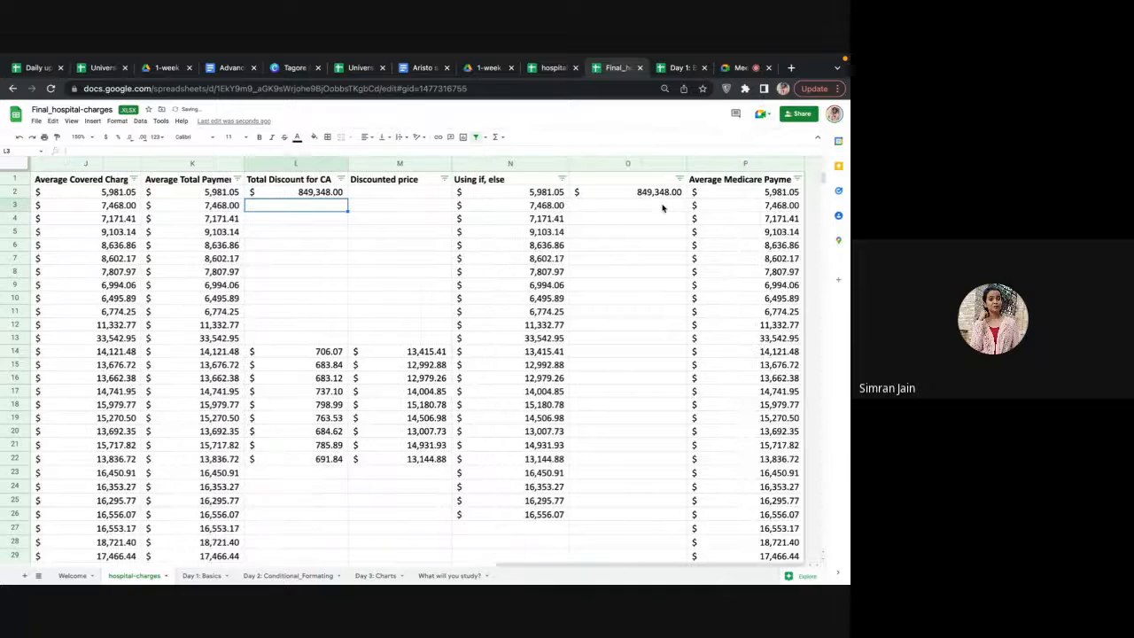
pyautogui.click(656, 191)
pyautogui.doubleClick(660, 191)
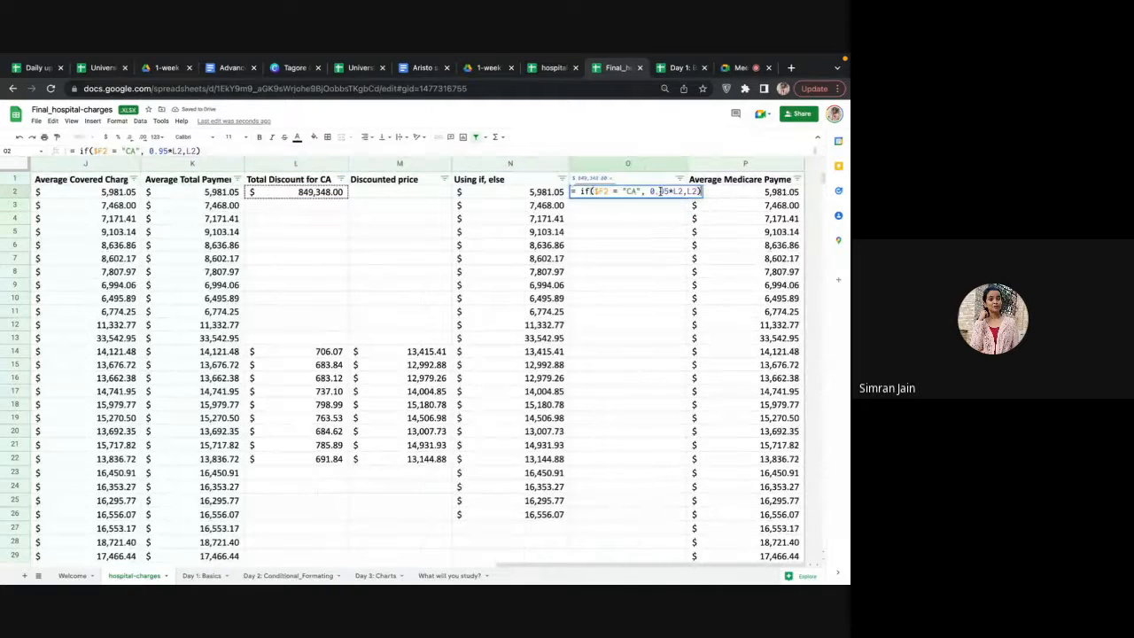
pyautogui.moveTo(594, 191); pyautogui.dragTo(609, 192)
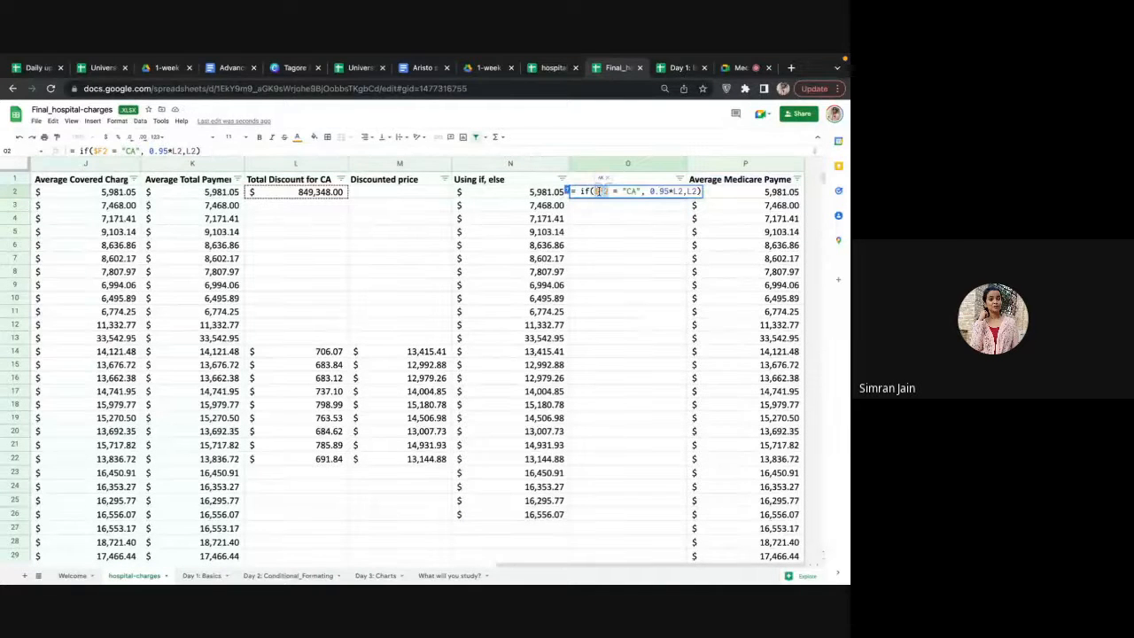
# Step: Remove the column lock in the N2 formula so it refers to F2, and fill it across into O2
pyautogui.click(532, 194)
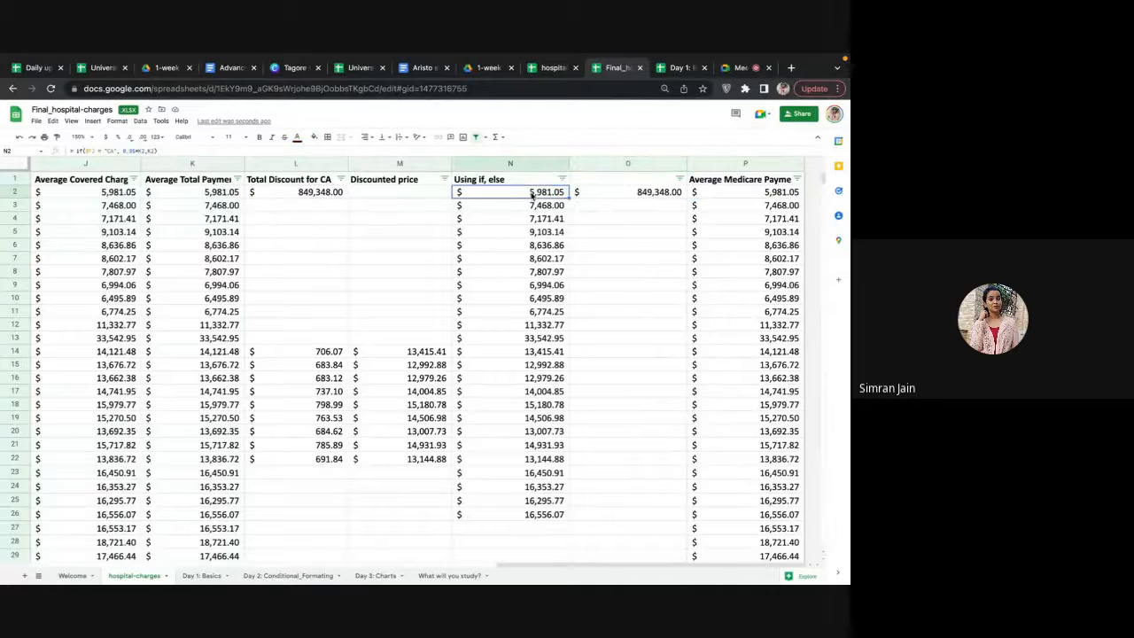
pyautogui.doubleClick(532, 194)
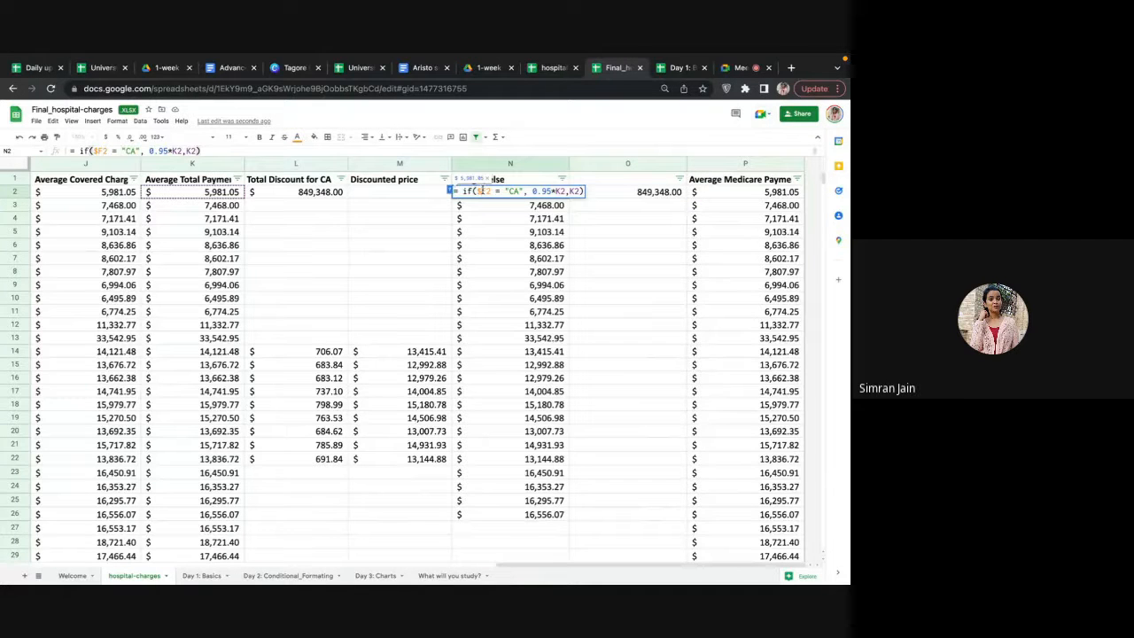
pyautogui.click(585, 192)
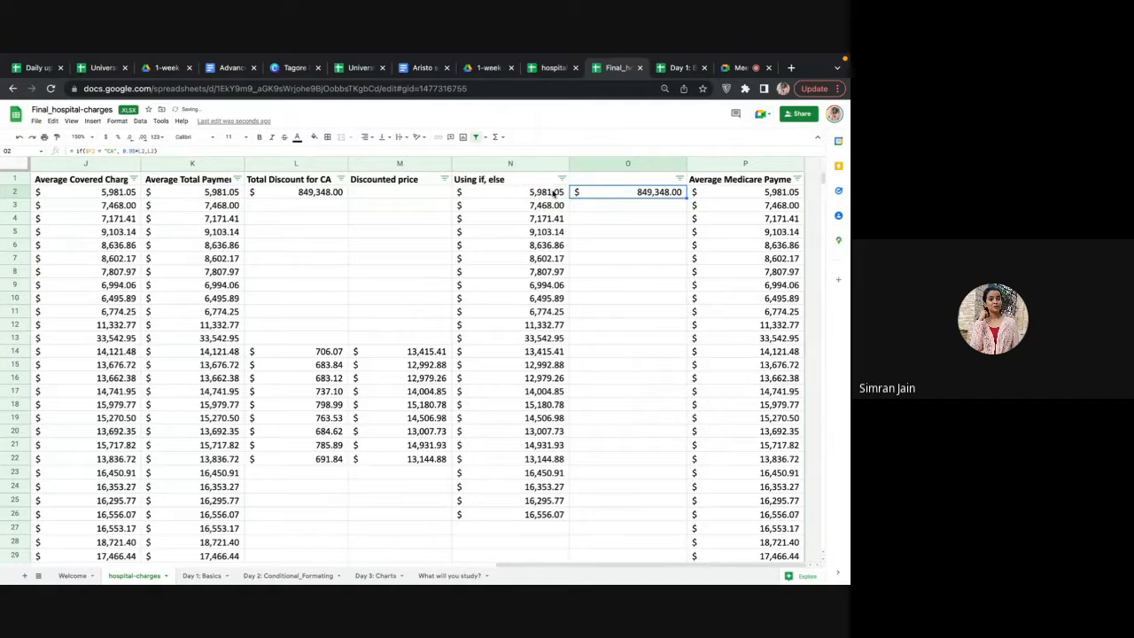
pyautogui.click(555, 194)
pyautogui.moveTo(570, 198); pyautogui.dragTo(645, 192)
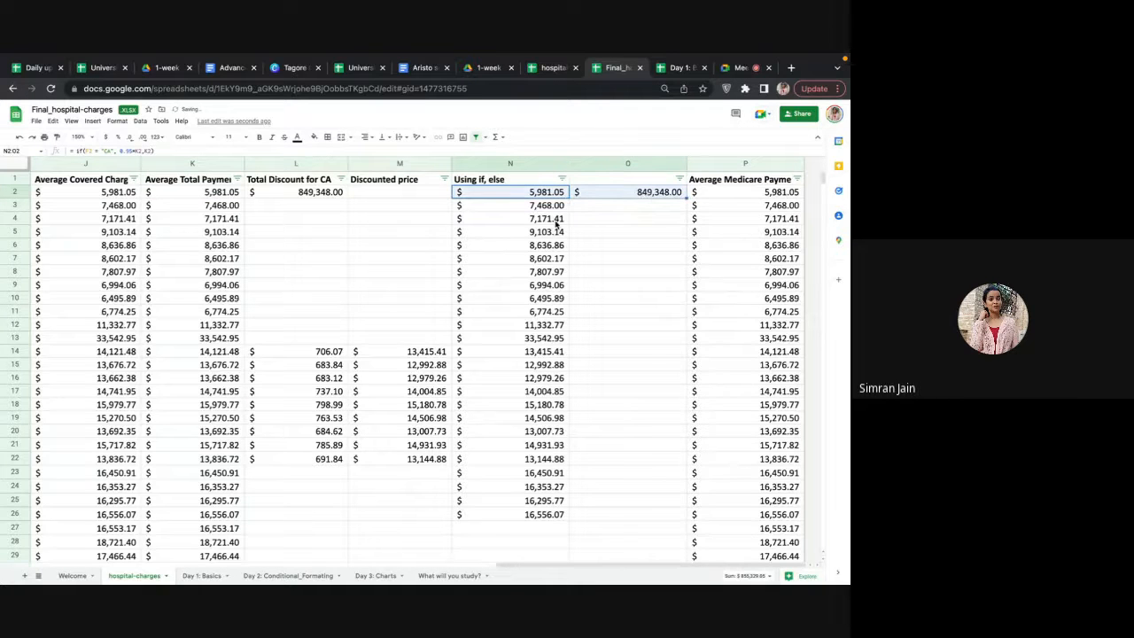
# Step: Check how the unlocked provider state reference shifts in the O2 formula compared with the sheet's provider columns
pyautogui.hscroll(-5, 556, 225)
pyautogui.hscroll(-3, 557, 225)
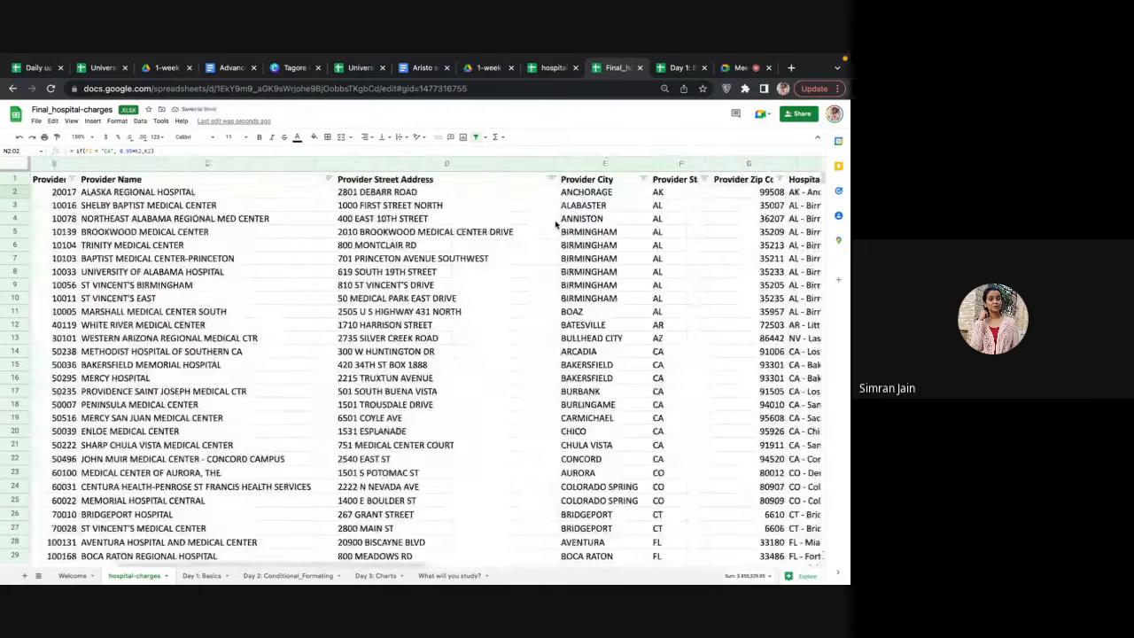
pyautogui.hscroll(6, 556, 225)
pyautogui.click(610, 194)
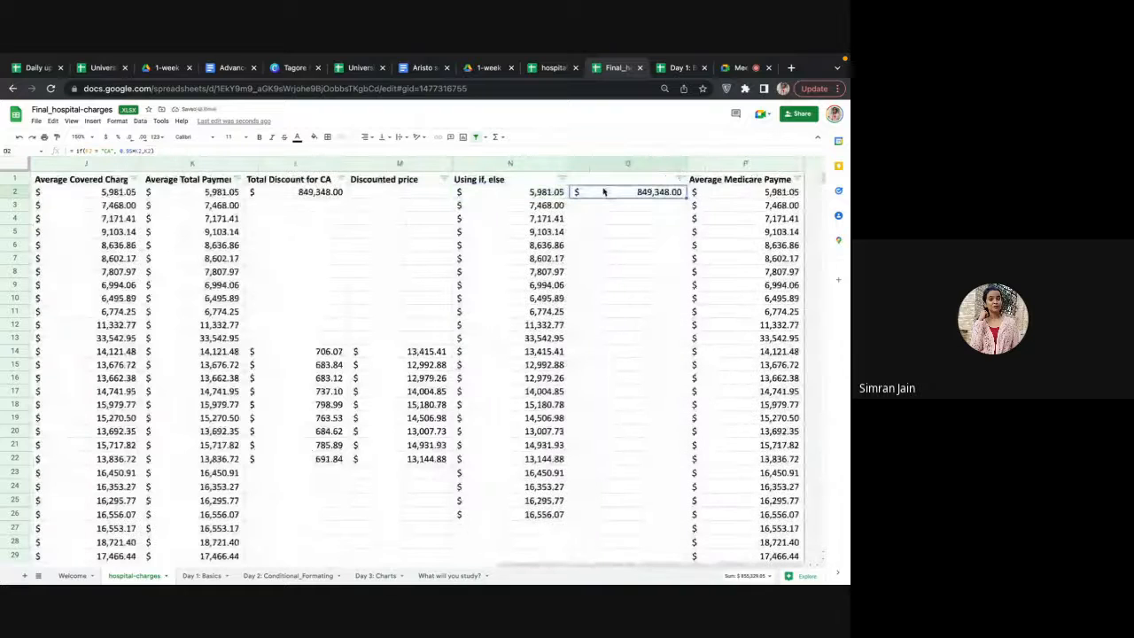
pyautogui.doubleClick(606, 191)
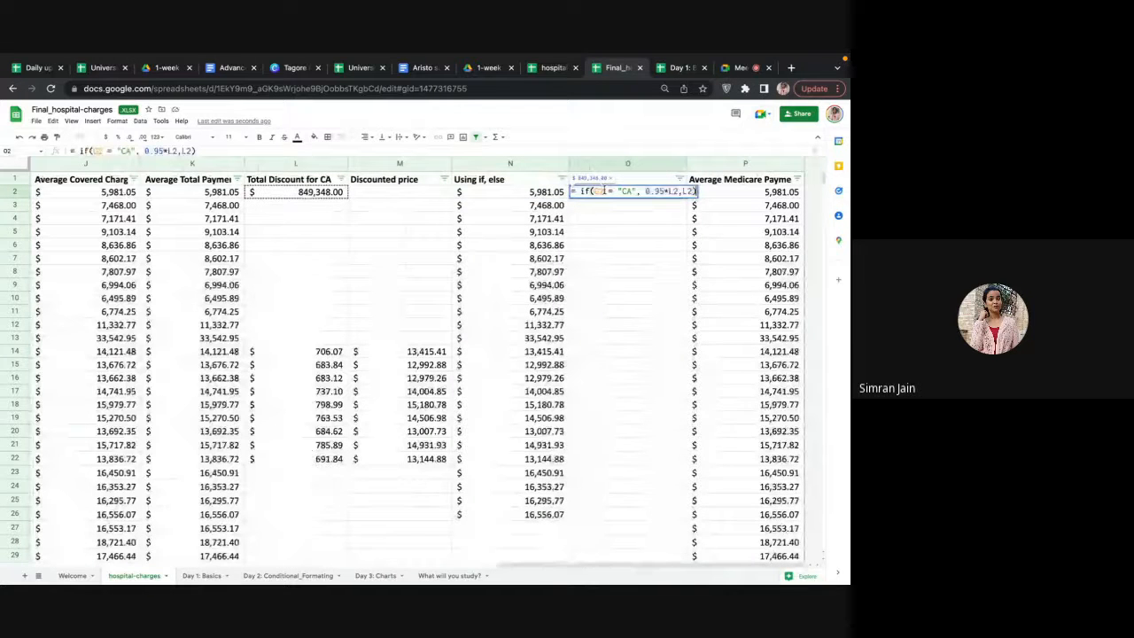
pyautogui.doubleClick(598, 192)
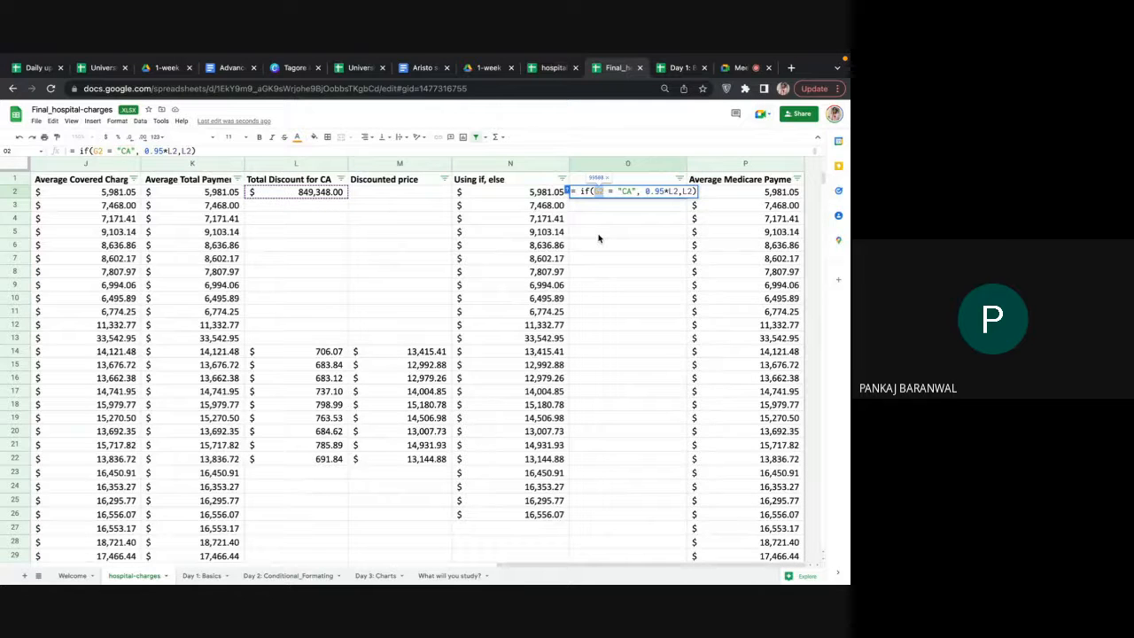
pyautogui.click(548, 193)
pyautogui.click(620, 191)
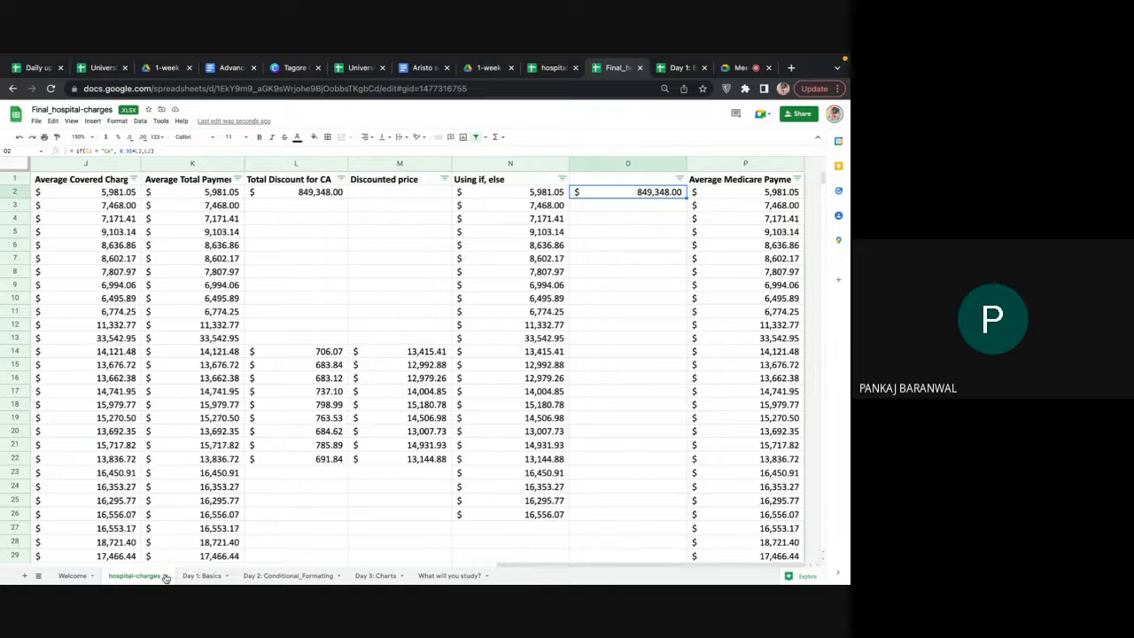
# Step: Switch to the Google Meet call to check the participant list, and return to the hospital-charges spreadsheet
pyautogui.click(638, 164)
pyautogui.rightClick(638, 164)
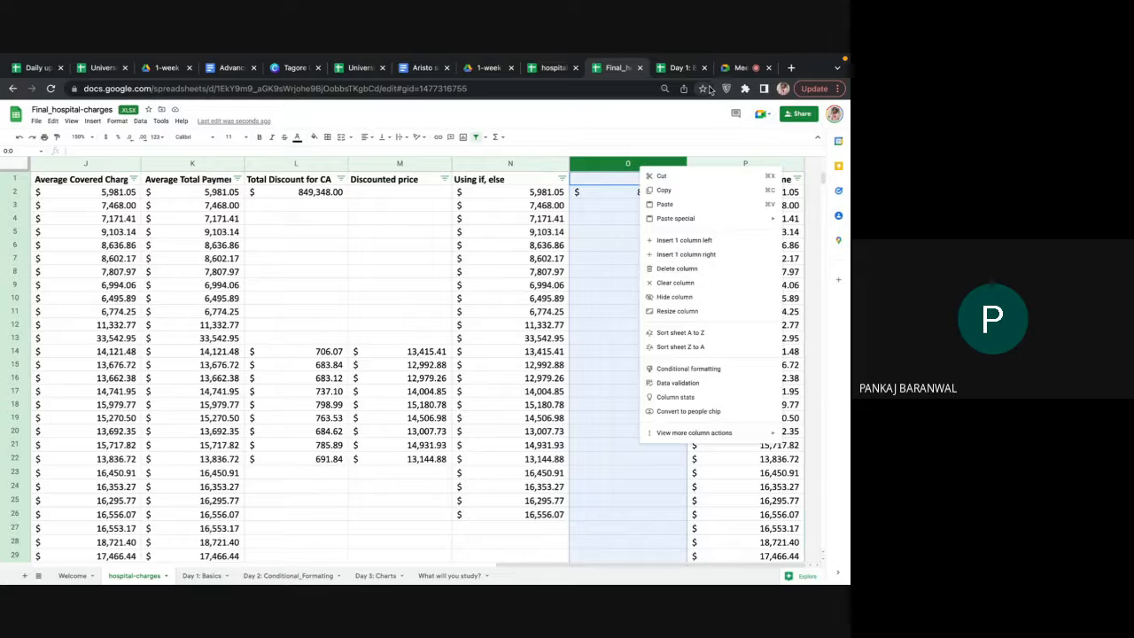
pyautogui.click(741, 68)
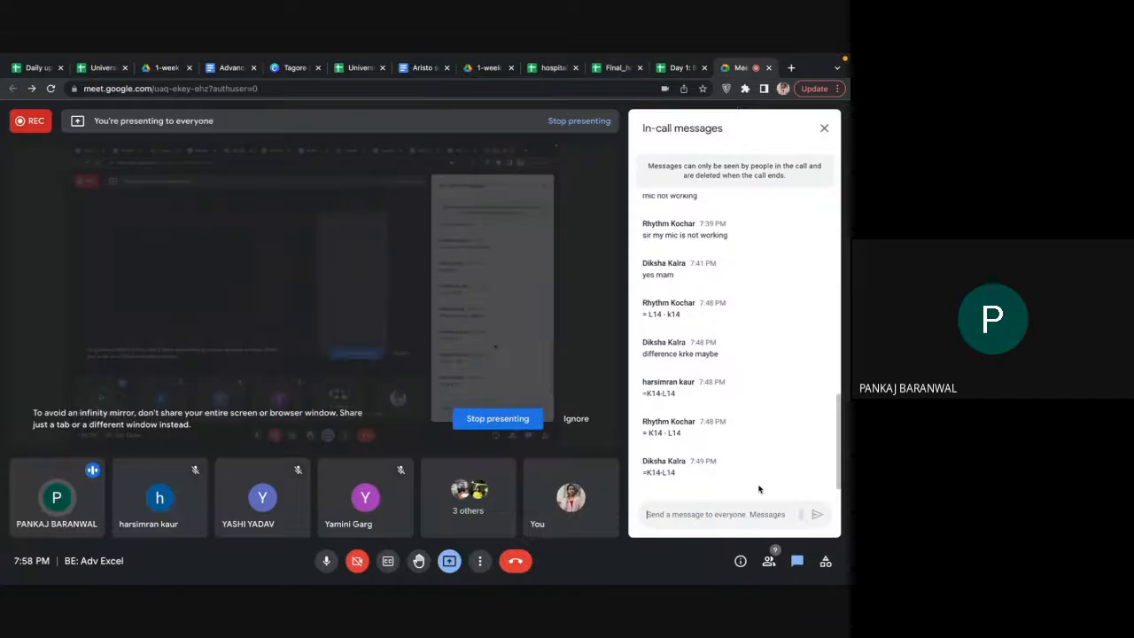
pyautogui.click(769, 564)
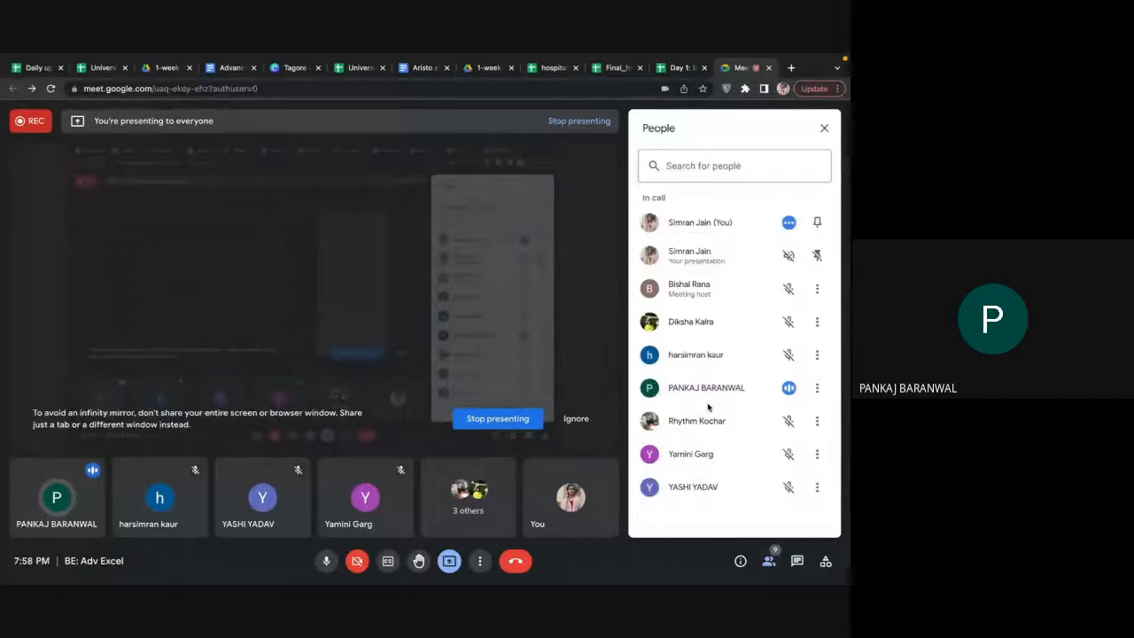
pyautogui.click(607, 70)
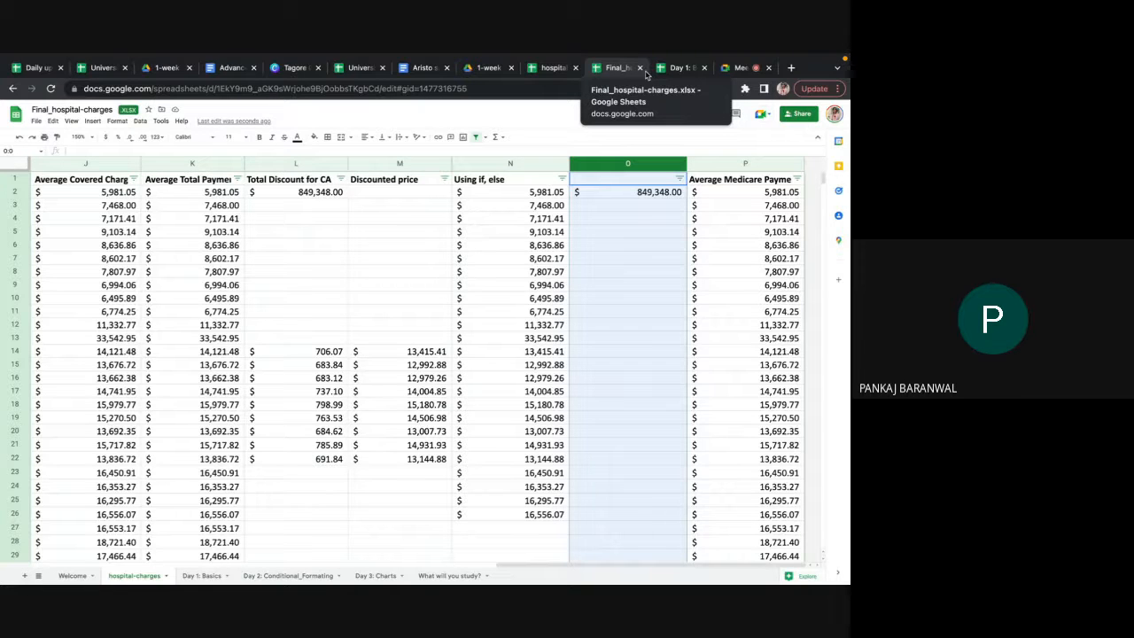
pyautogui.click(741, 67)
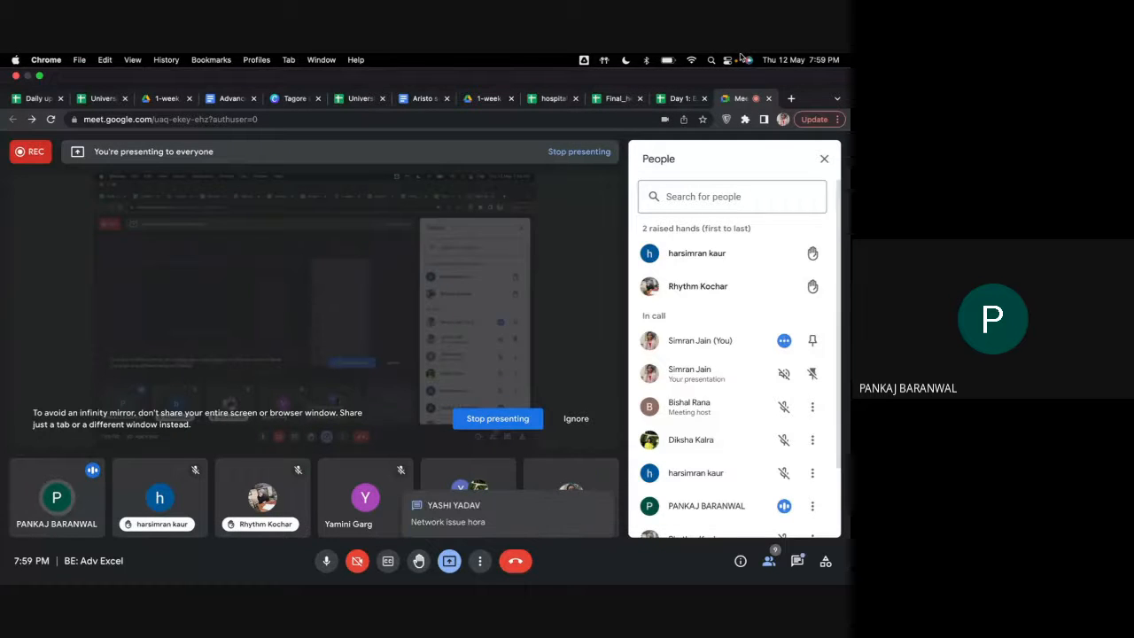
pyautogui.scroll(-2, 778, 292)
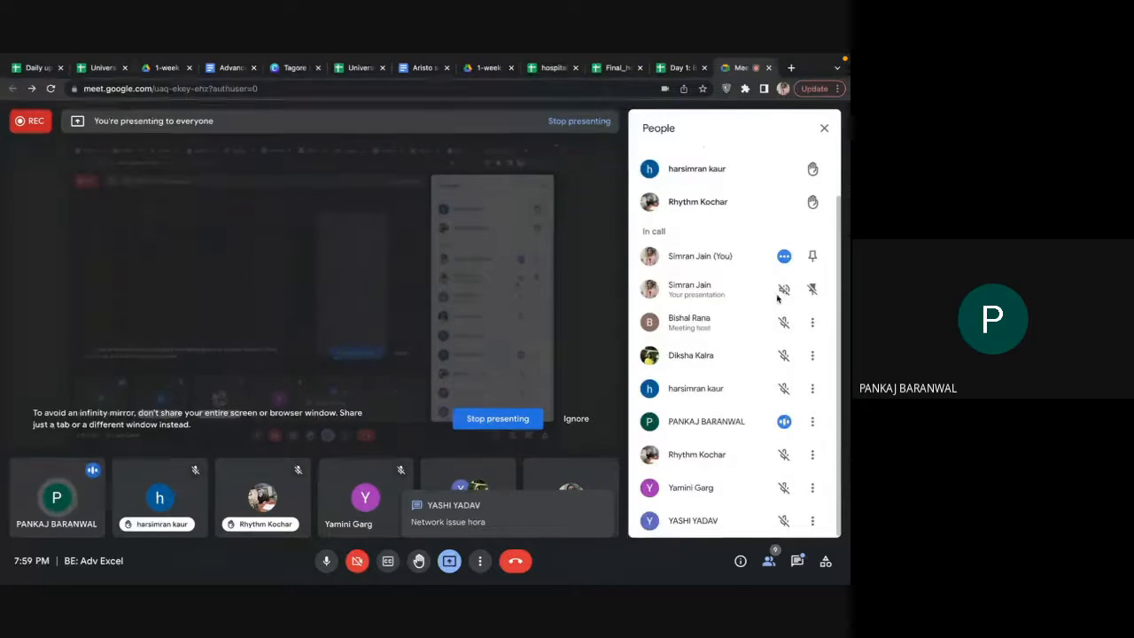
pyautogui.click(619, 70)
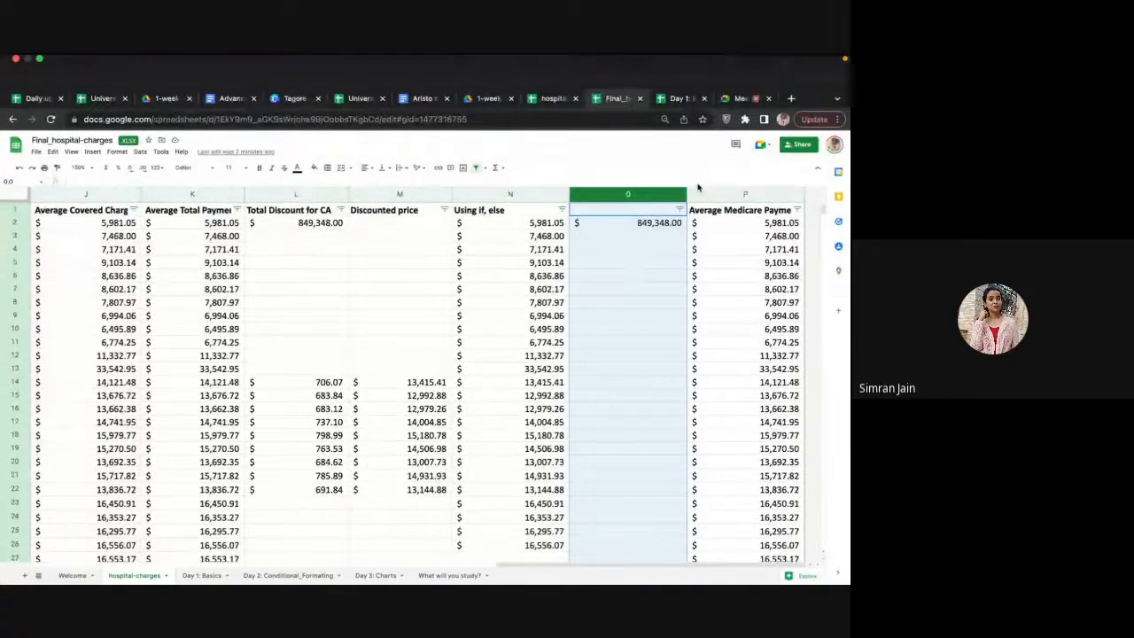
# Step: Copy the three Day 2 questions in B2:B4 of the "What will you study?" sheet
pyautogui.hscroll(-5, 485, 354)
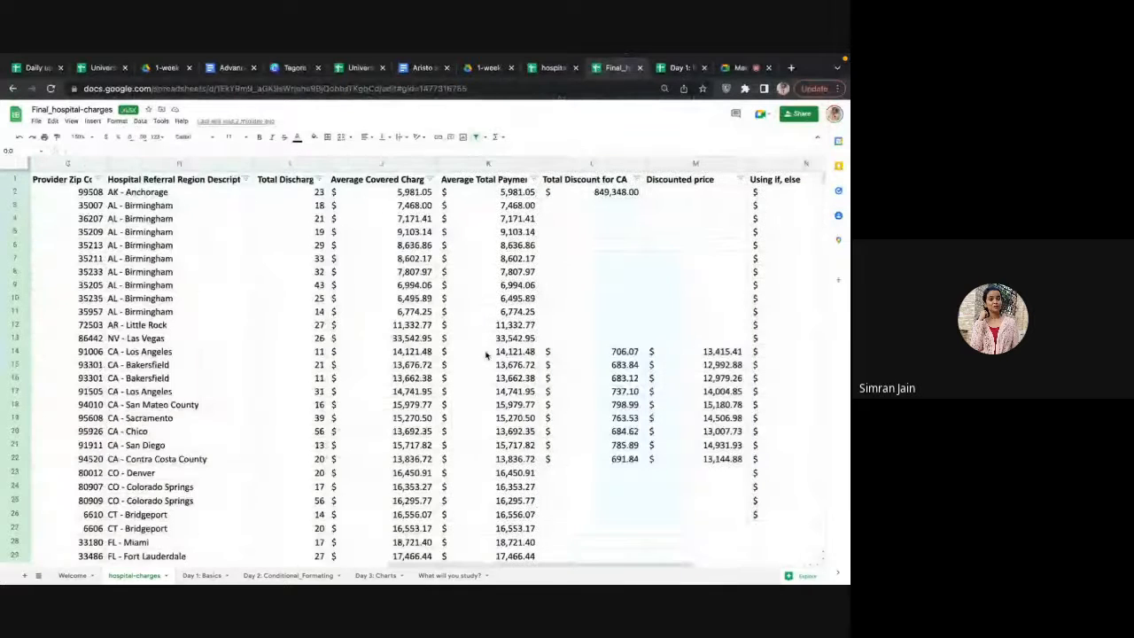
pyautogui.hscroll(-5, 485, 355)
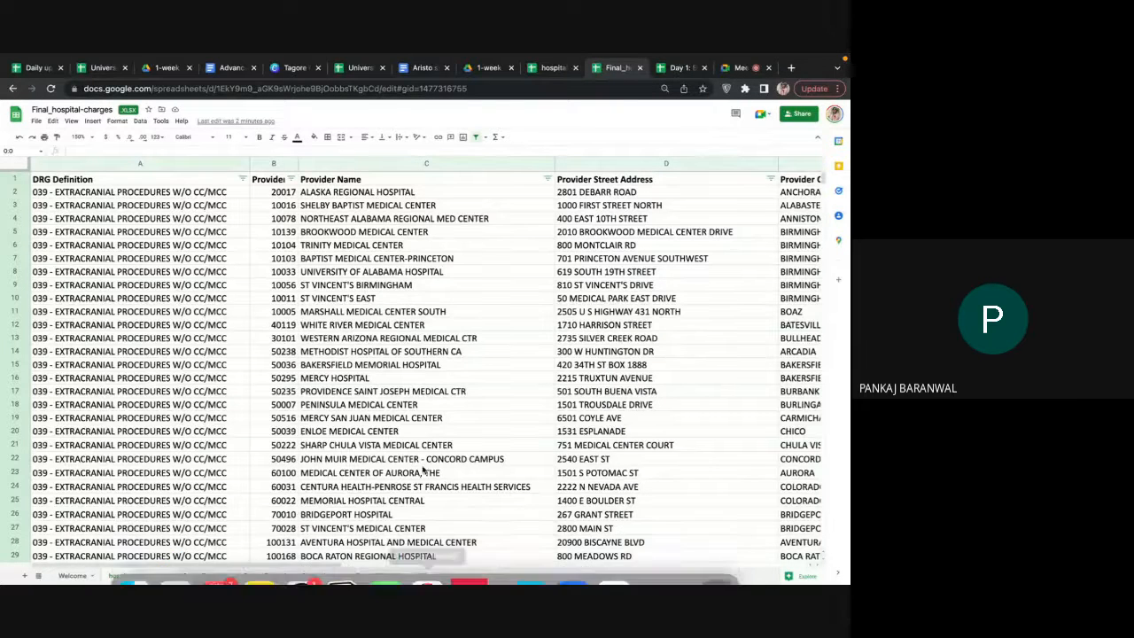
pyautogui.click(447, 575)
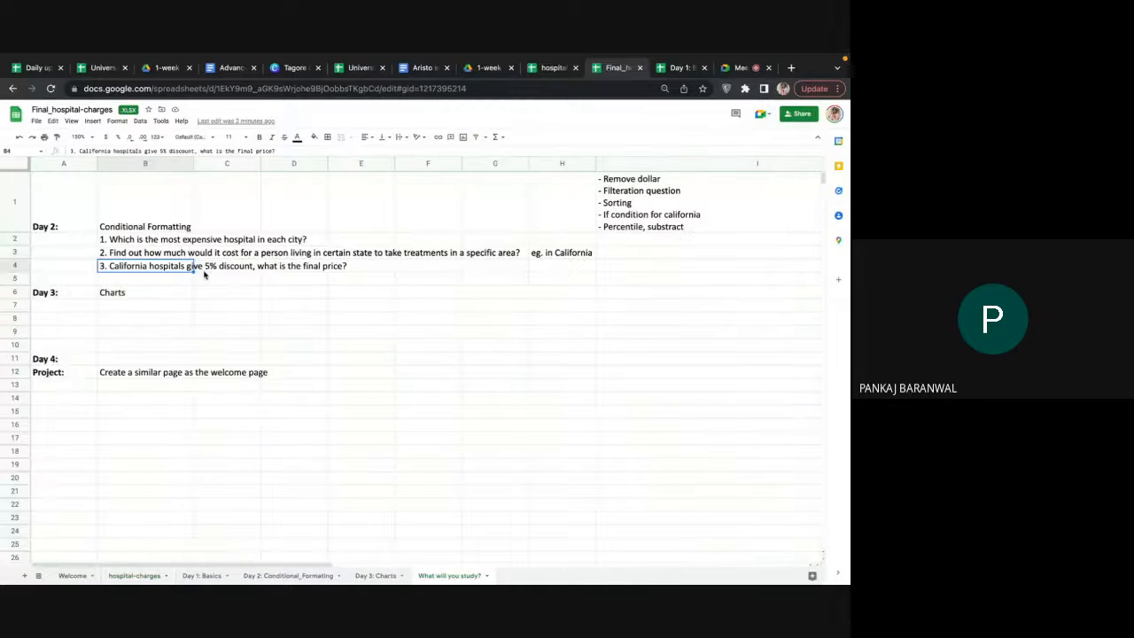
pyautogui.click(162, 239)
pyautogui.moveTo(162, 239); pyautogui.dragTo(189, 266)
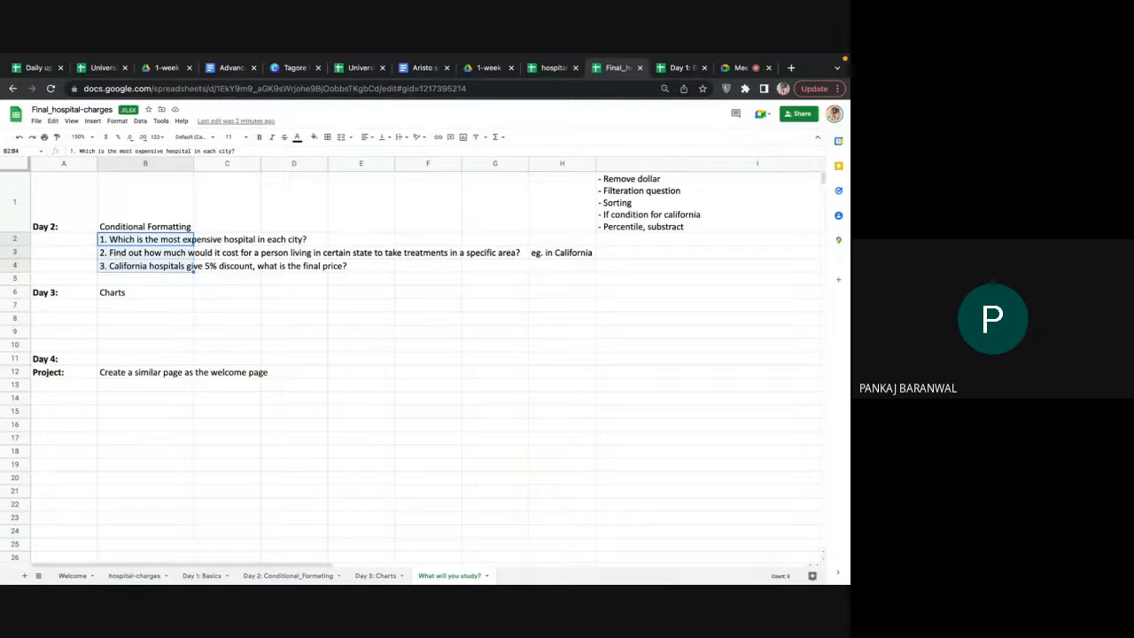
# Step: Send the three copied Day 2 questions in the Google Meet chat, and return to the spreadsheet
pyautogui.click(739, 69)
pyautogui.click(796, 560)
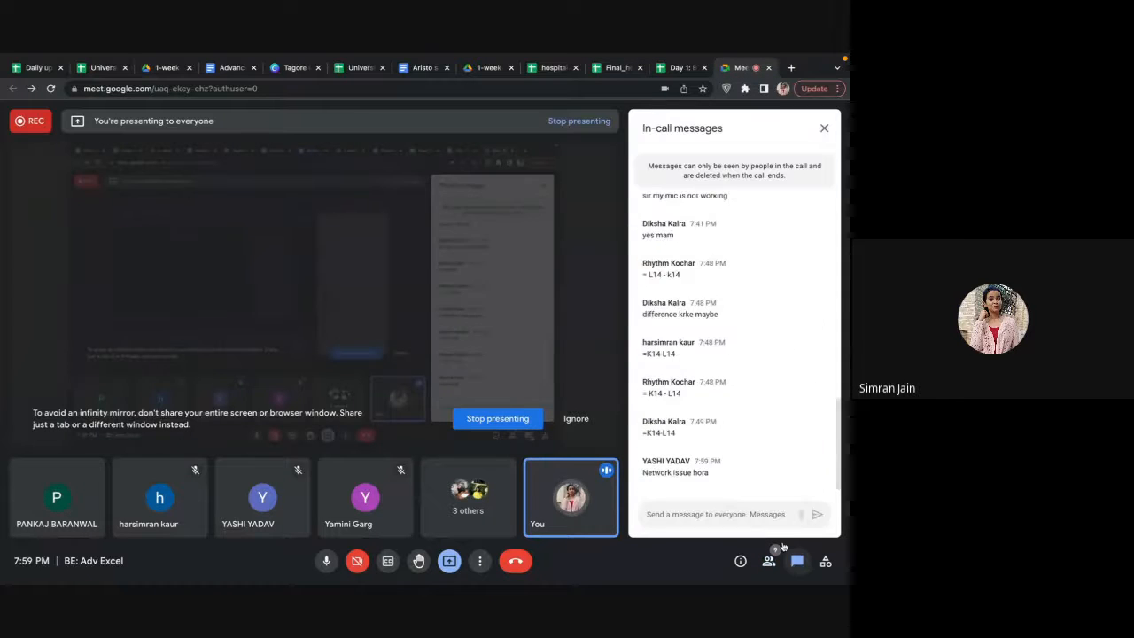
pyautogui.click(757, 510)
pyautogui.hotkey('ctrl', 'v')
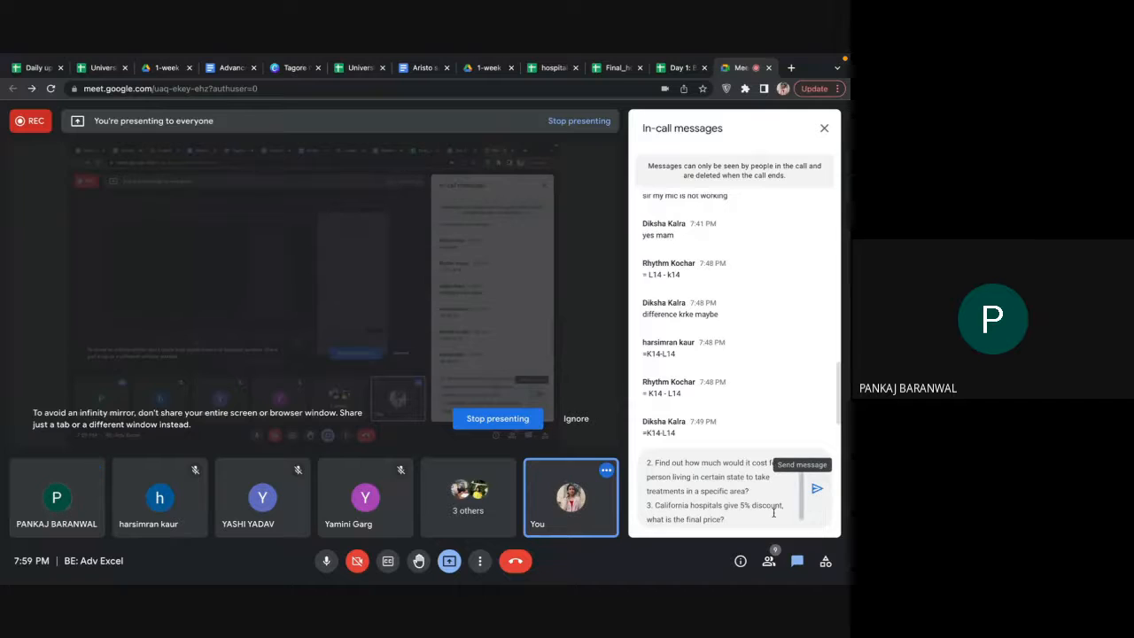
pyautogui.click(817, 488)
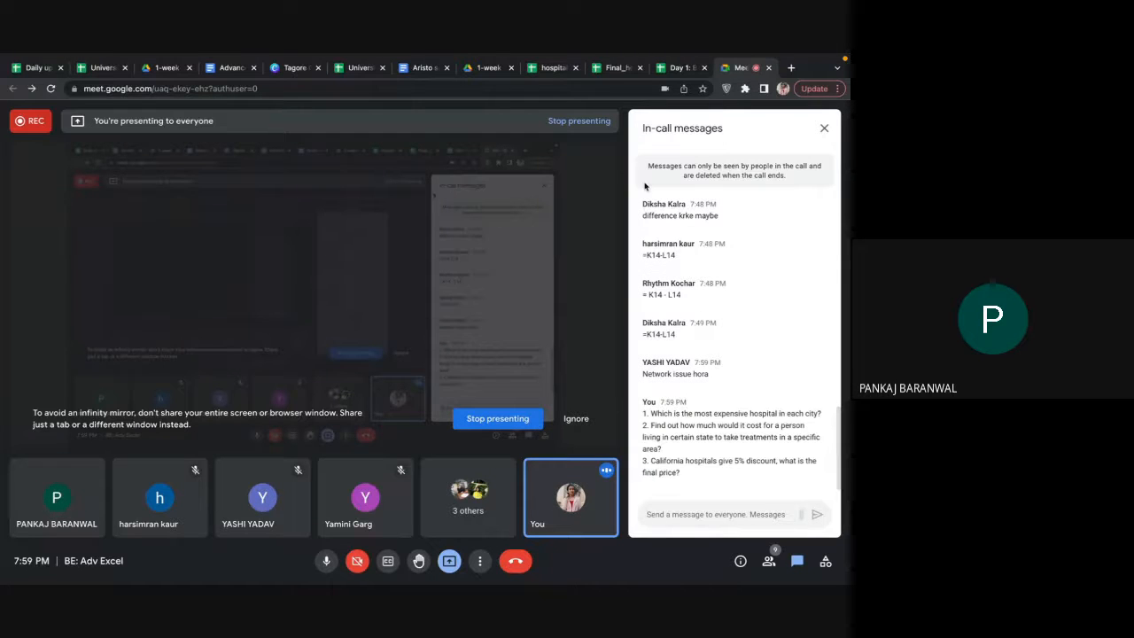
pyautogui.click(617, 68)
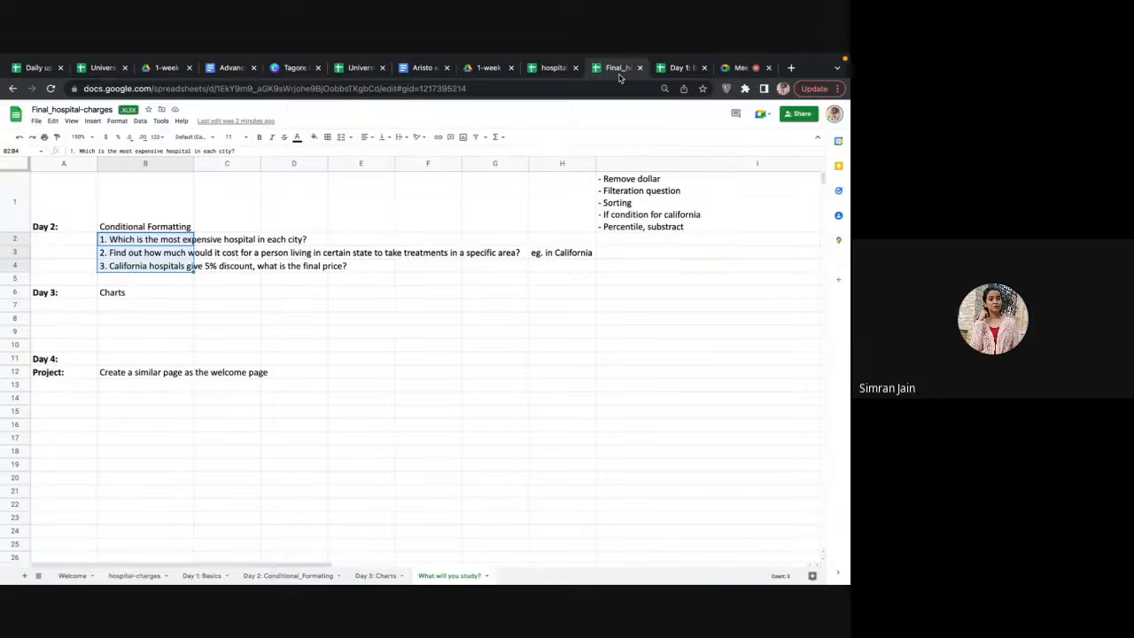
# Step: Review the title, the date and the medical logo on the Welcome sheet
pyautogui.click(72, 575)
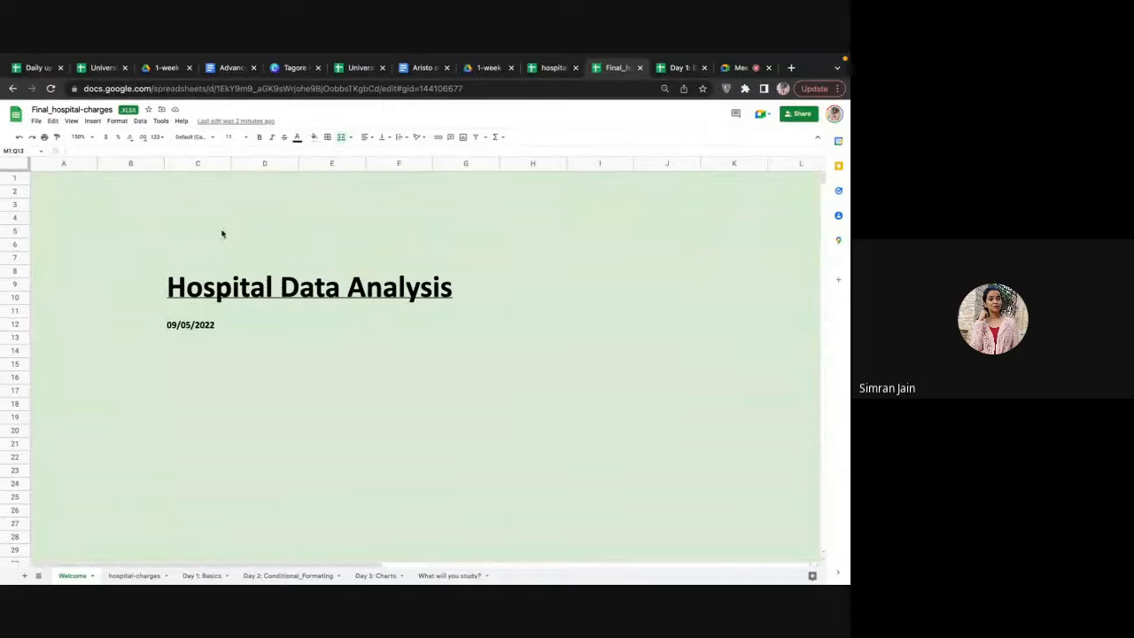
pyautogui.click(200, 298)
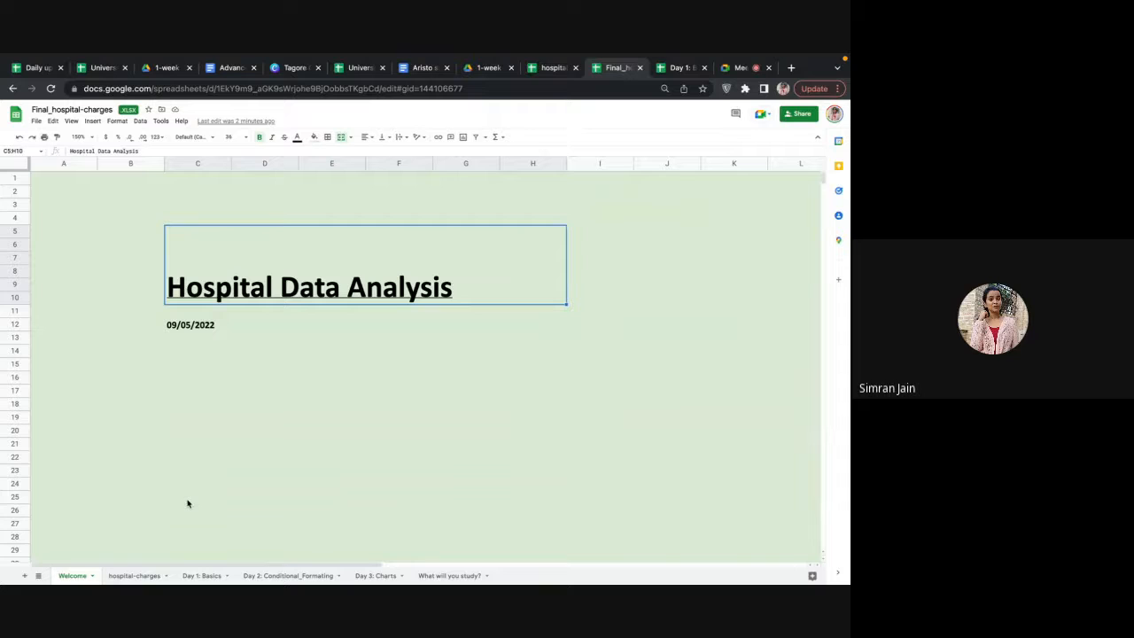
pyautogui.click(65, 184)
pyautogui.click(207, 289)
pyautogui.click(193, 325)
pyautogui.hscroll(5, 329, 329)
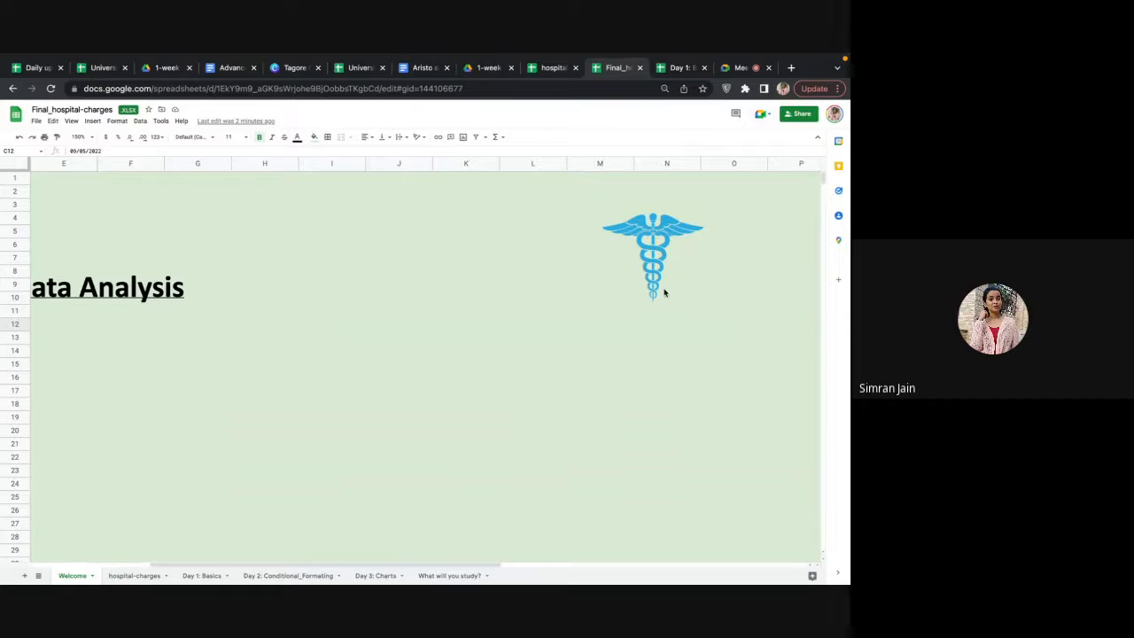
pyautogui.hscroll(-3, 466, 372)
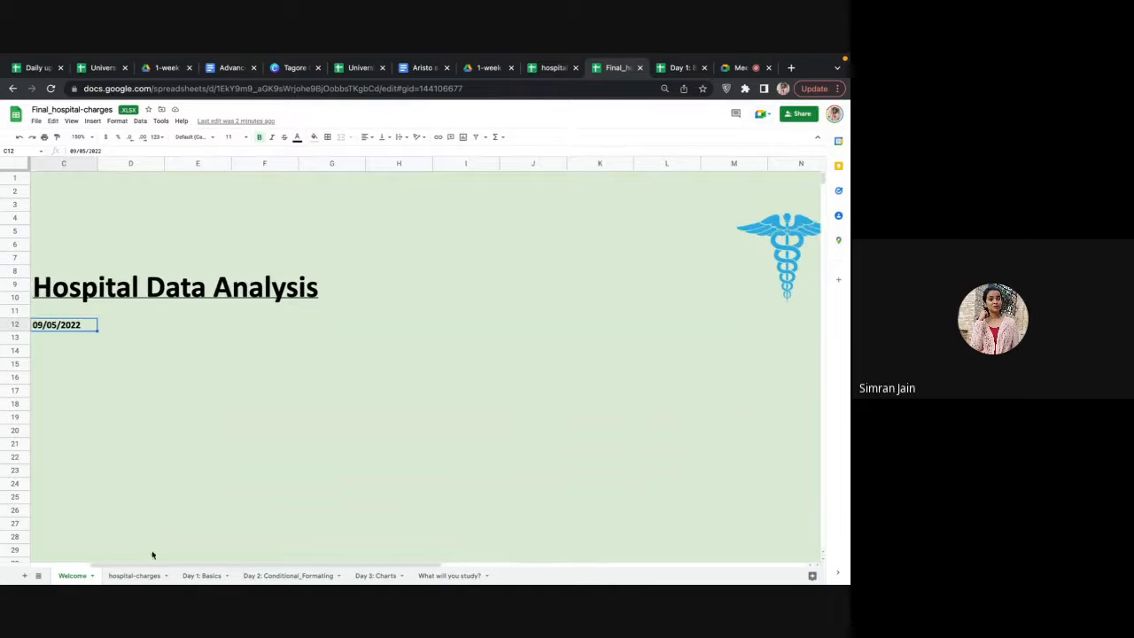
# Step: Review the charge and payment columns of the hospital-charges sheet, and briefly bring up Find and replace for them
pyautogui.click(133, 576)
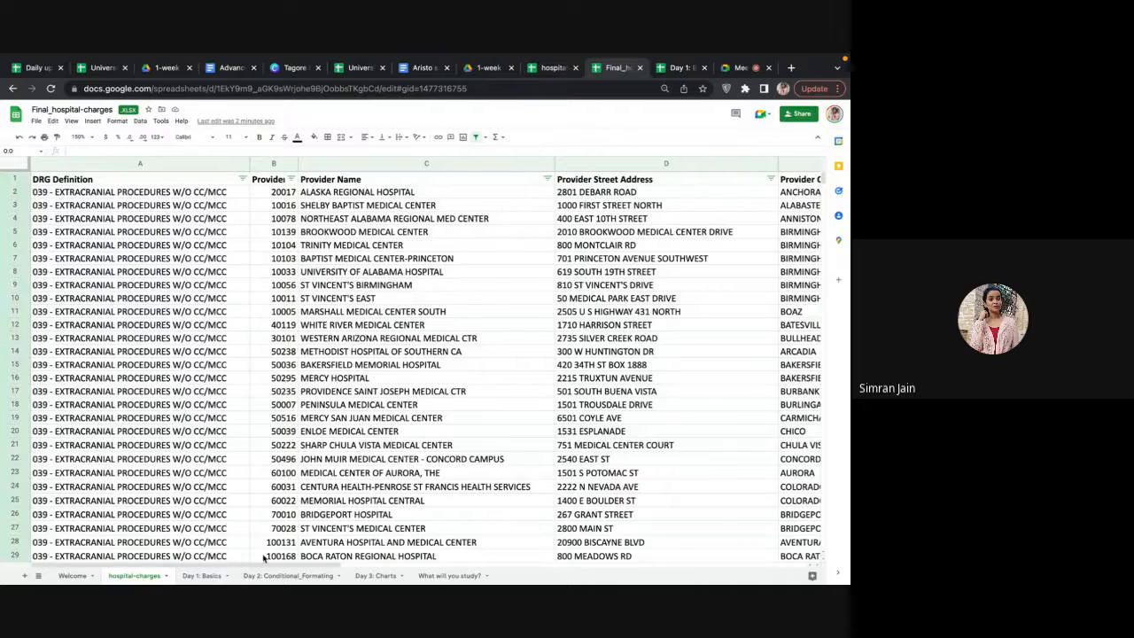
pyautogui.hscroll(5, 318, 436)
pyautogui.hscroll(2, 317, 436)
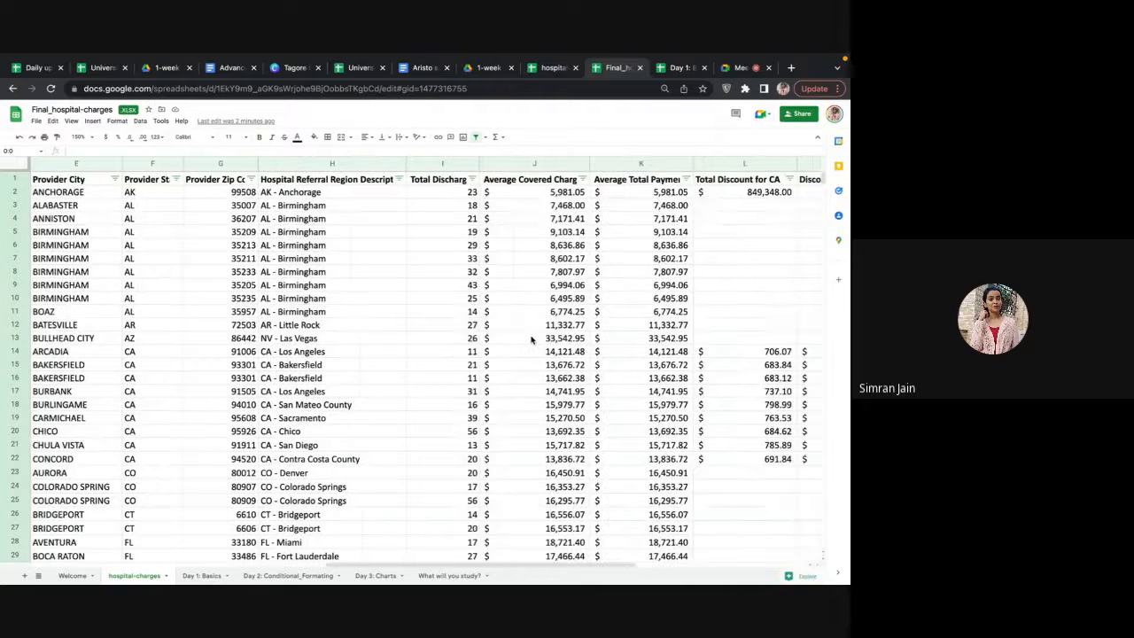
pyautogui.click(557, 193)
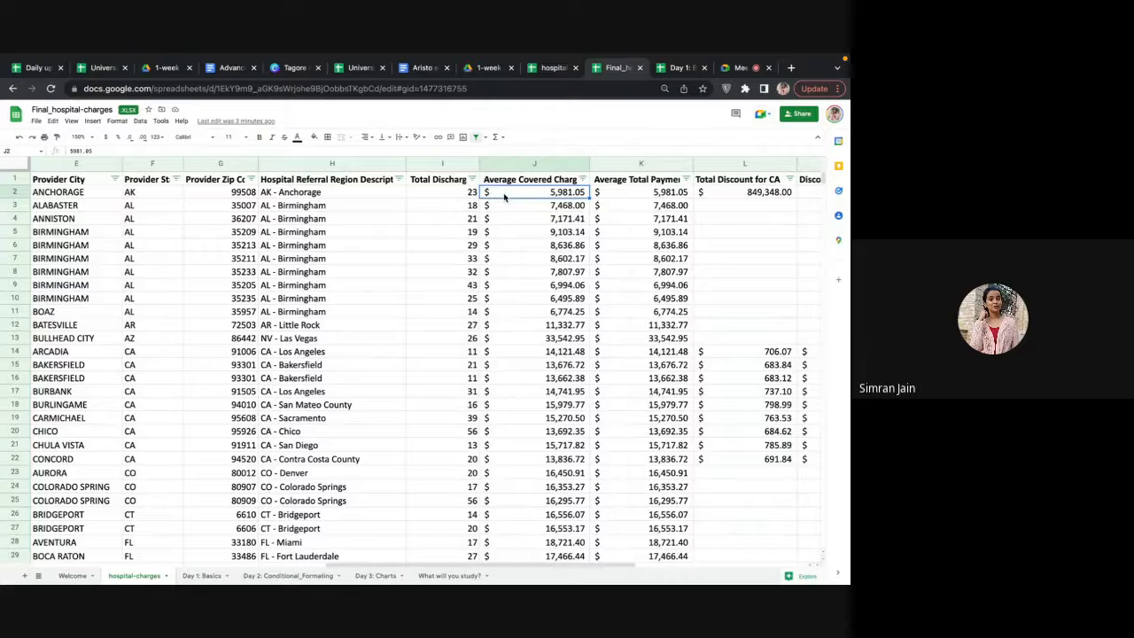
pyautogui.hotkey('ctrl', 'f')
pyautogui.click(779, 162)
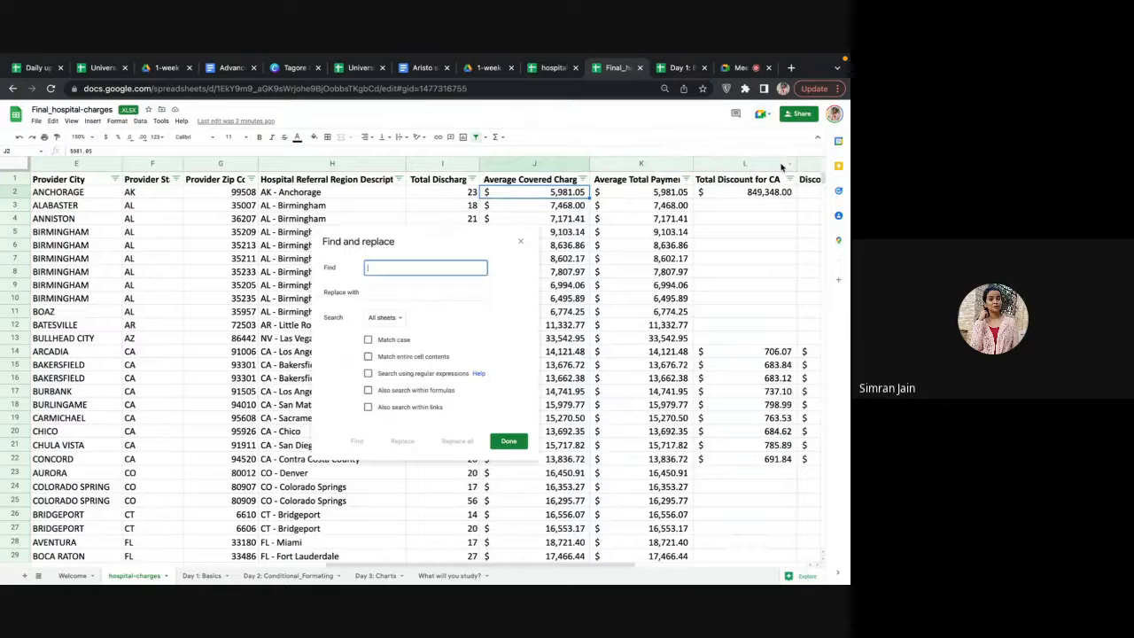
pyautogui.click(521, 242)
pyautogui.moveTo(217, 574)
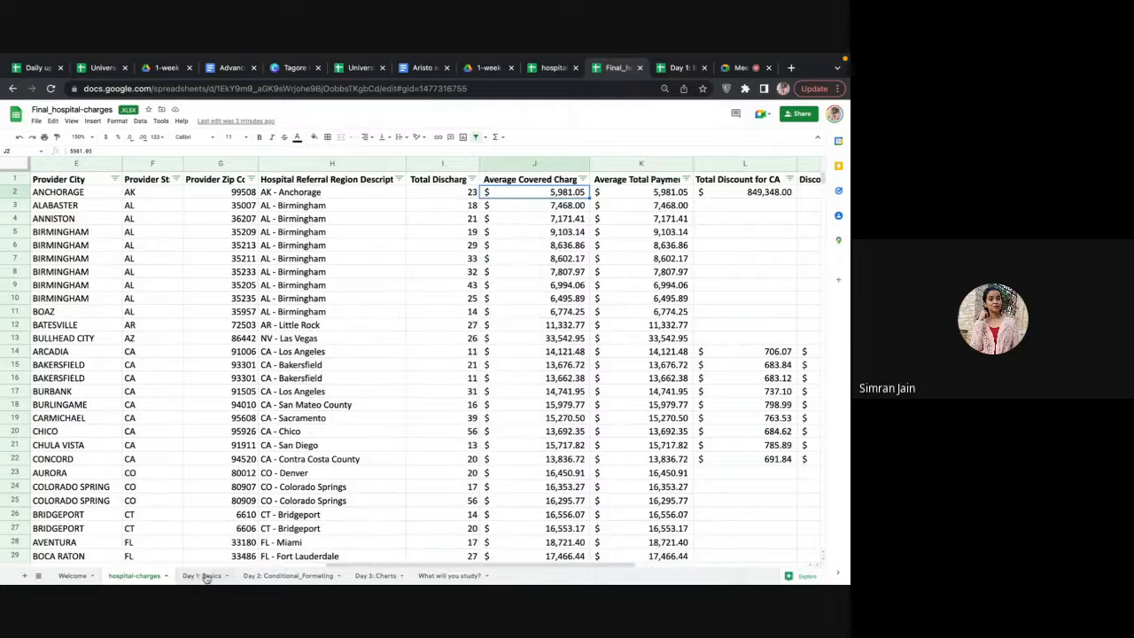
# Step: Check the Duplicate option for the hospital-charges sheet, and open the name of the "Day 1: Basics" sheet for editing
pyautogui.click(156, 577)
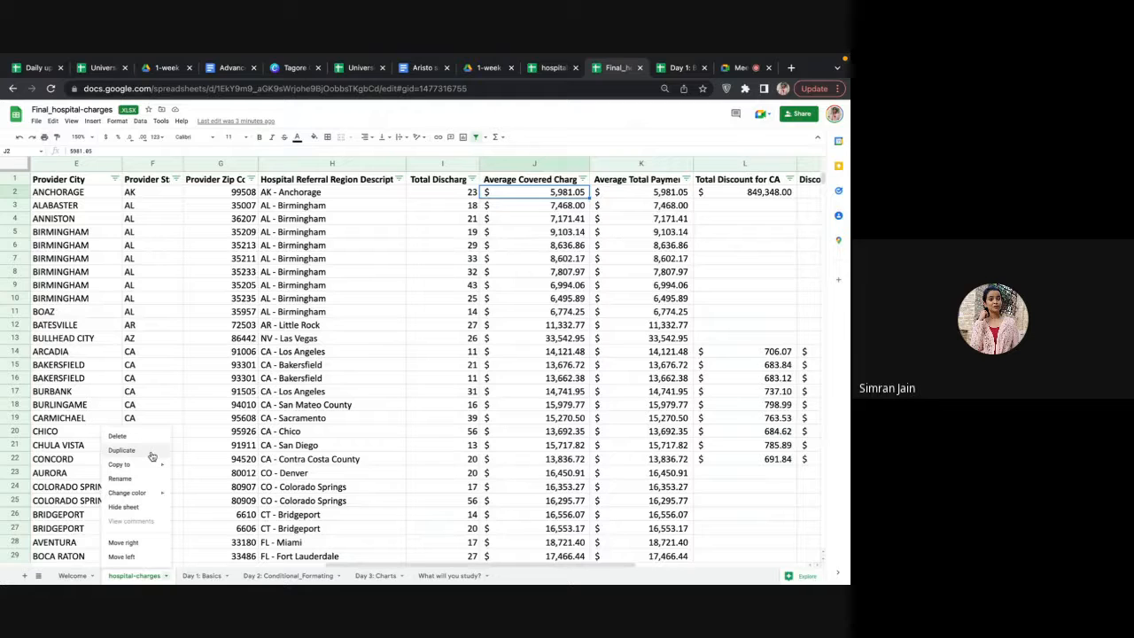
pyautogui.click(202, 576)
pyautogui.doubleClick(203, 576)
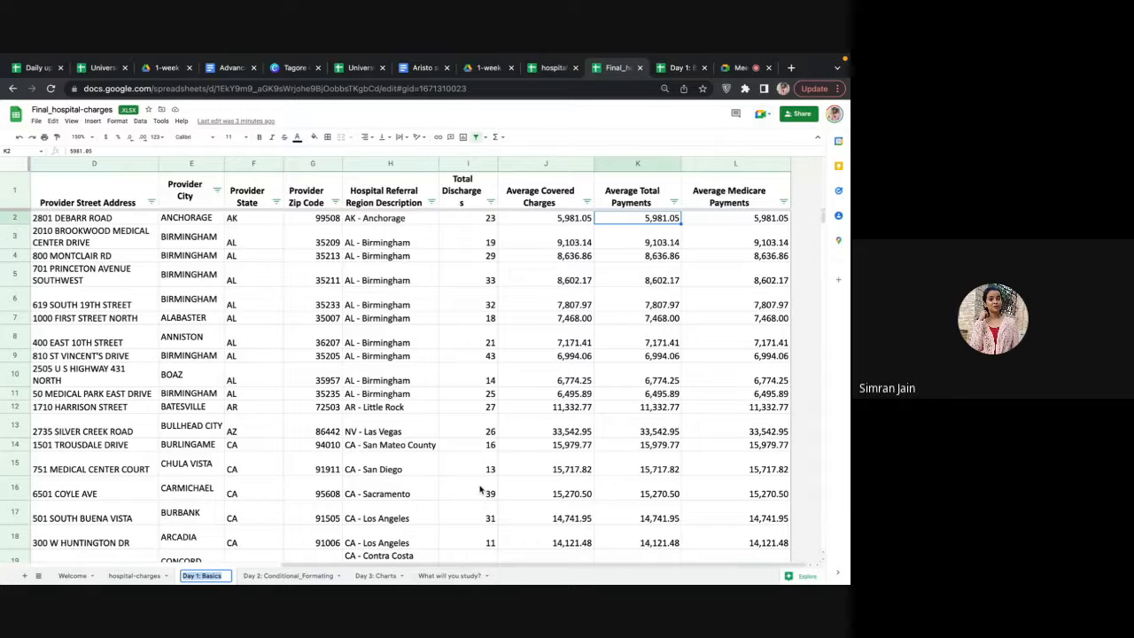
# Step: Read question 1 on the "What will you study?" sheet, and check it against the provider city data in "Day 1: Basics"
pyautogui.moveTo(442, 583)
pyautogui.click(446, 576)
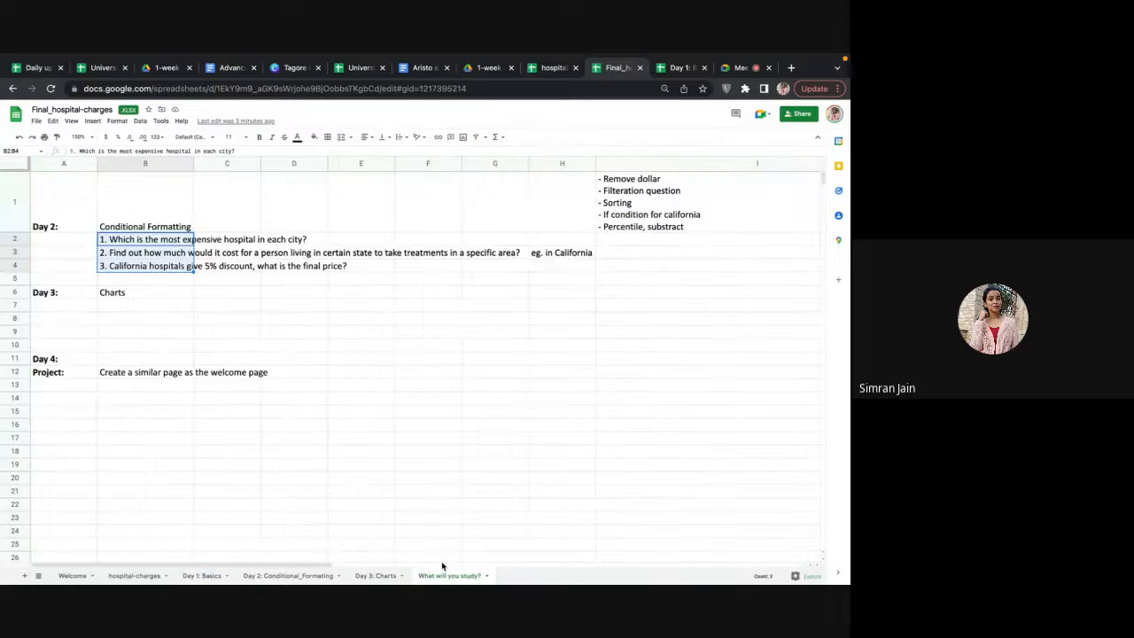
pyautogui.click(178, 241)
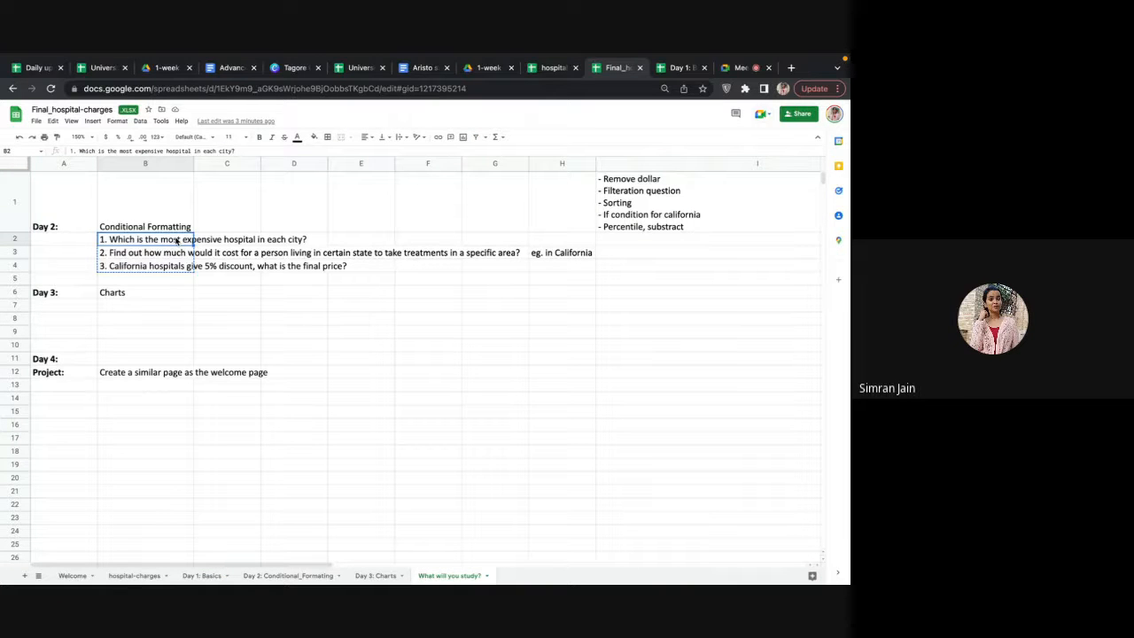
pyautogui.click(202, 576)
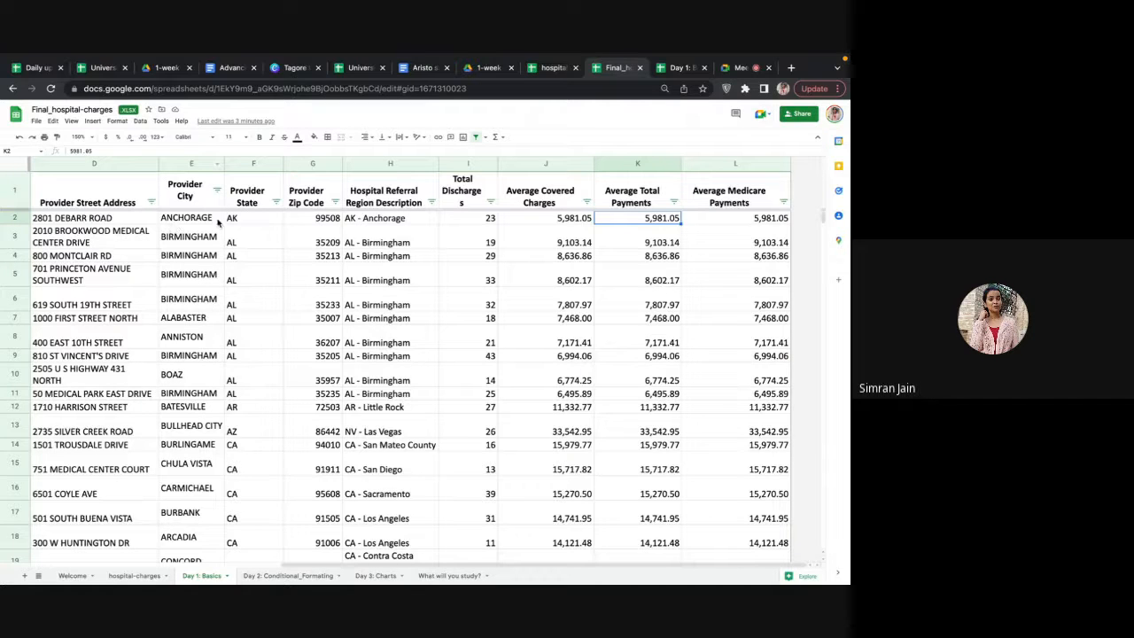
# Step: Read question 2 on treatment cost by state, and show the Provider State filter in "Day 1: Basics" with all values selected
pyautogui.click(427, 576)
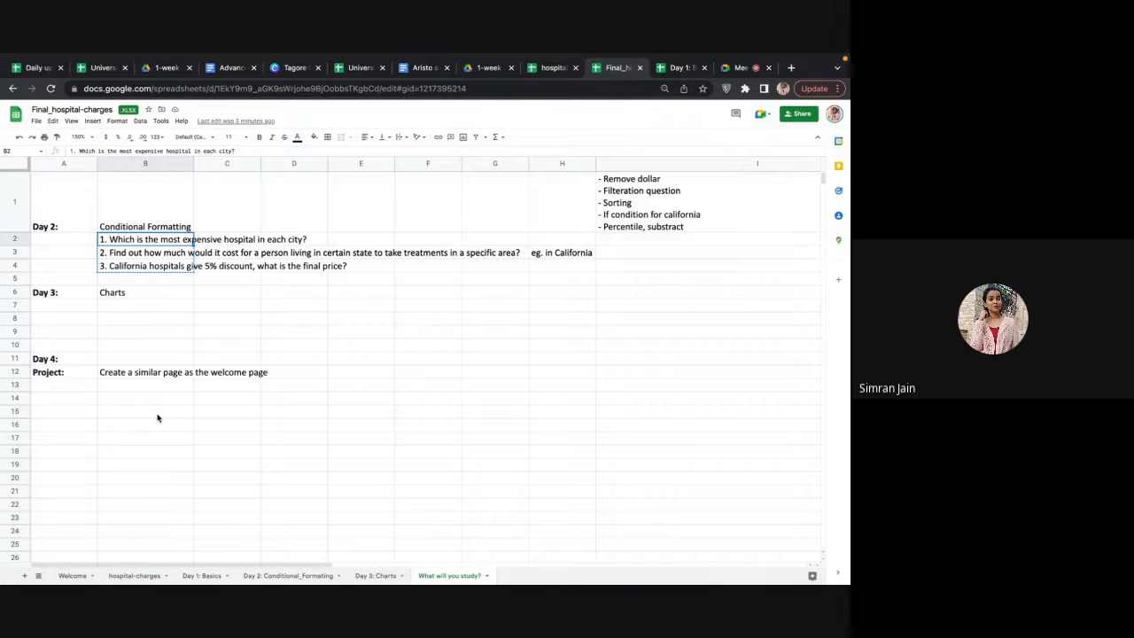
pyautogui.click(139, 258)
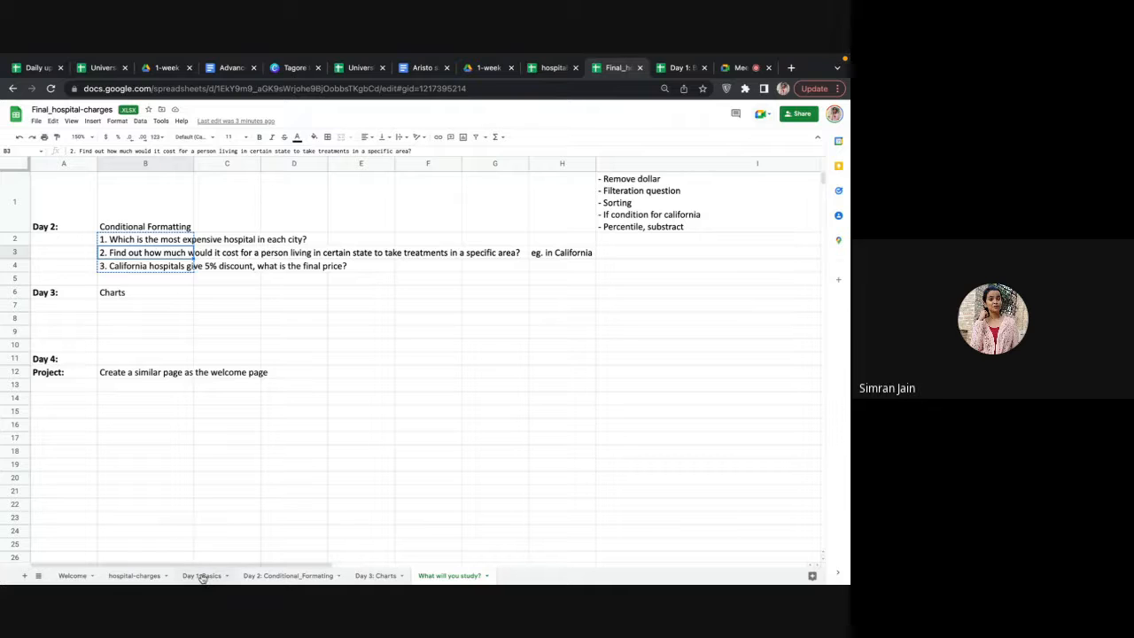
pyautogui.moveTo(261, 578)
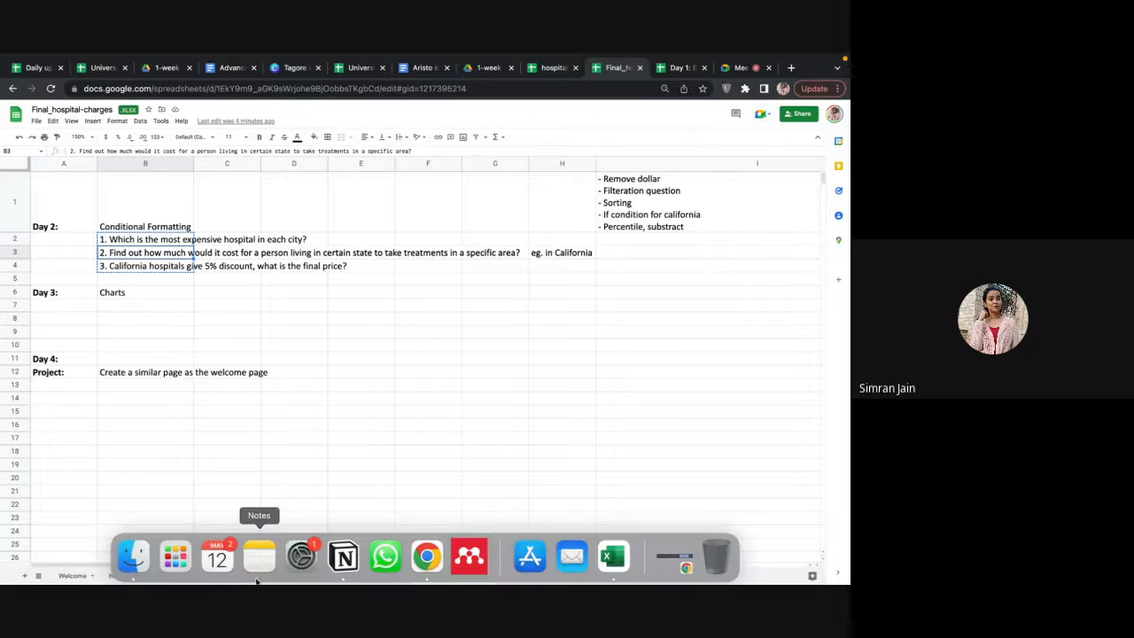
pyautogui.click(215, 577)
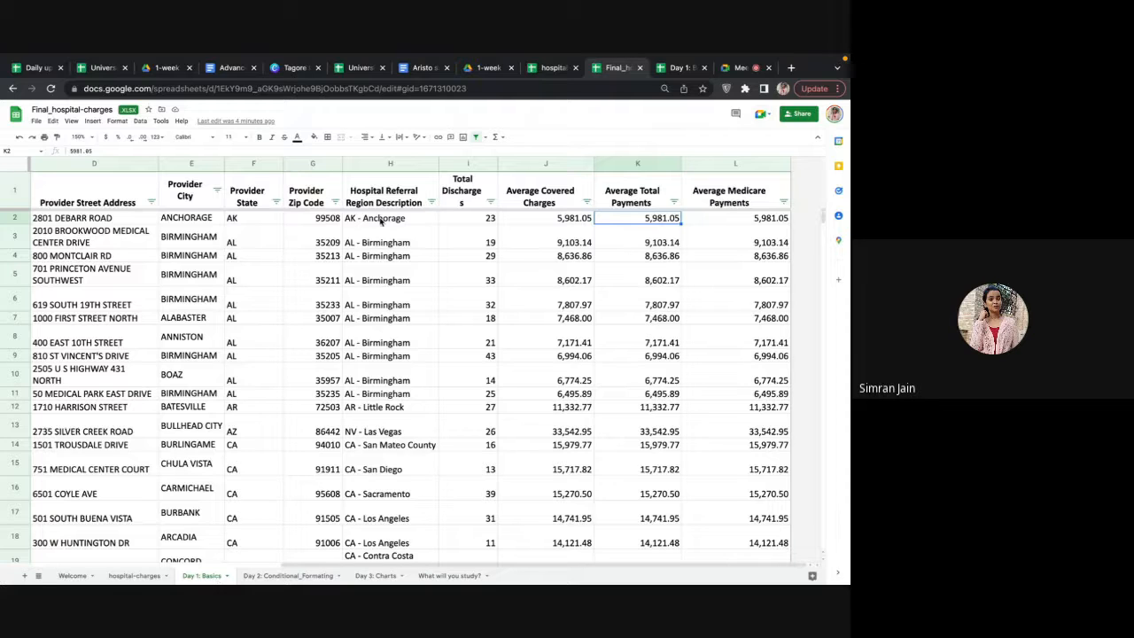
pyautogui.click(275, 202)
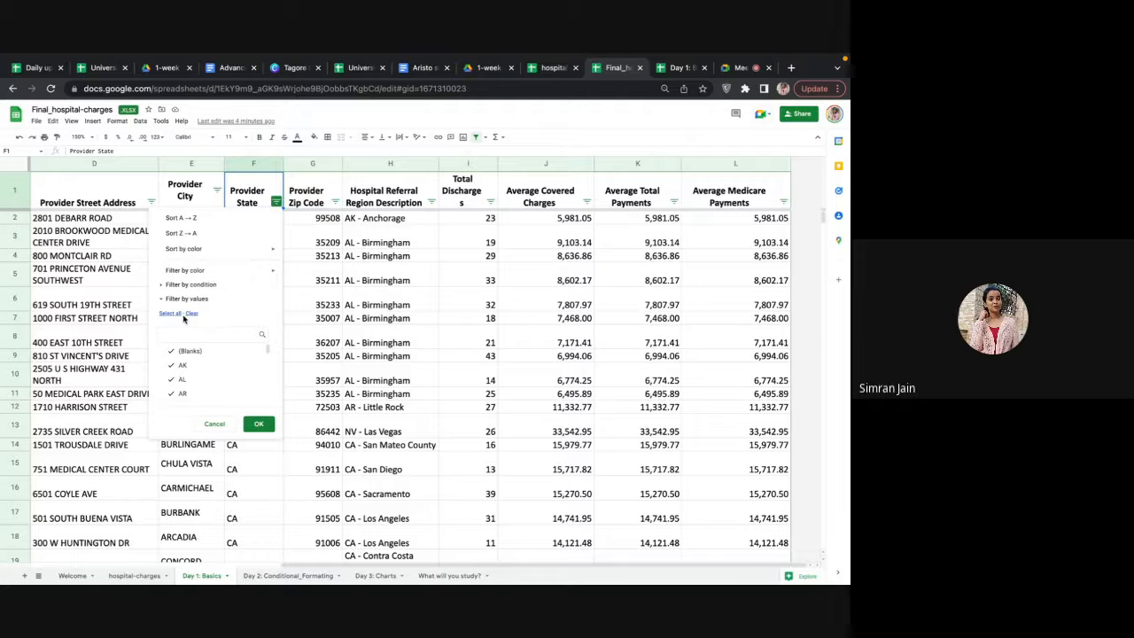
pyautogui.click(191, 312)
pyautogui.click(176, 318)
pyautogui.click(259, 424)
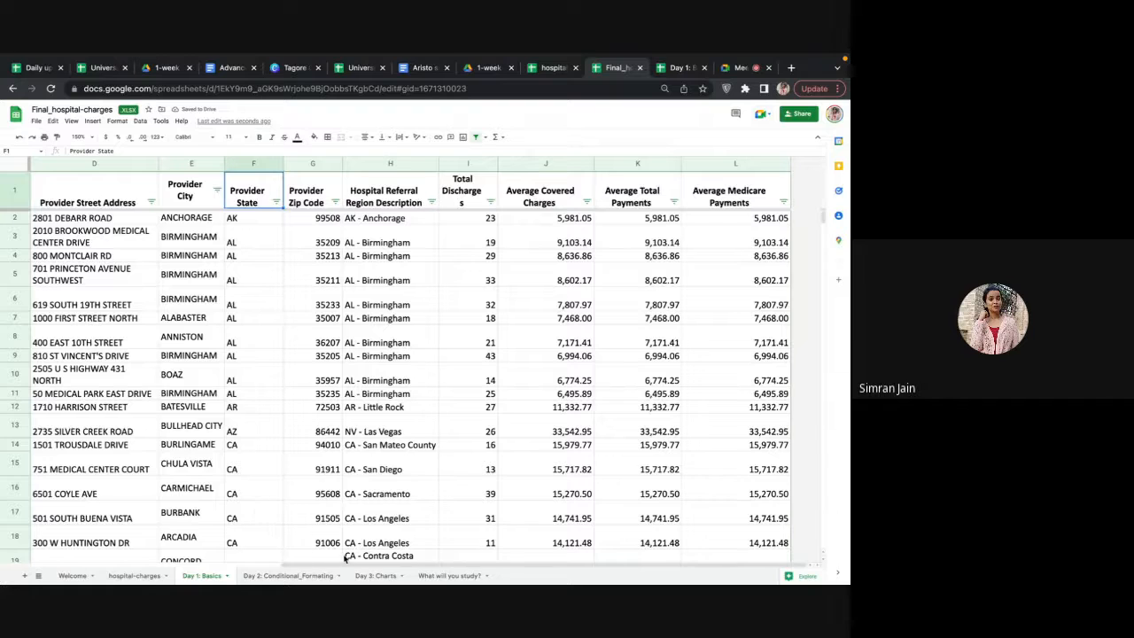
# Step: Read question 3 on the California 5% discount, and inspect the provider state and average total payment cells in row 2 of "Day 1: Basics"
pyautogui.moveTo(441, 536)
pyautogui.click(444, 576)
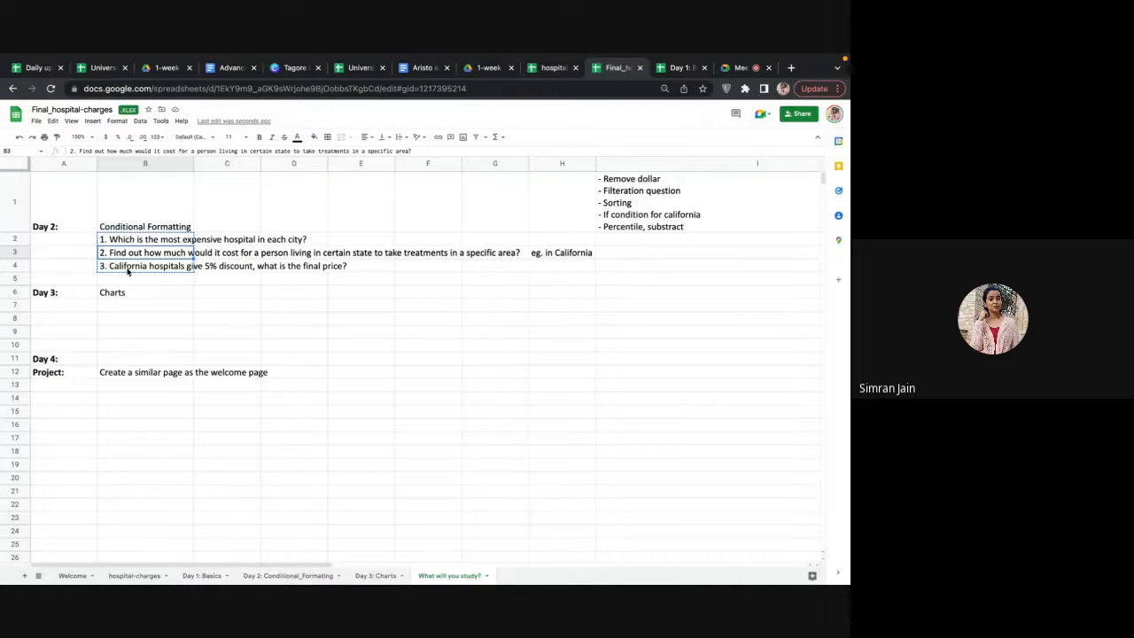
pyautogui.click(129, 269)
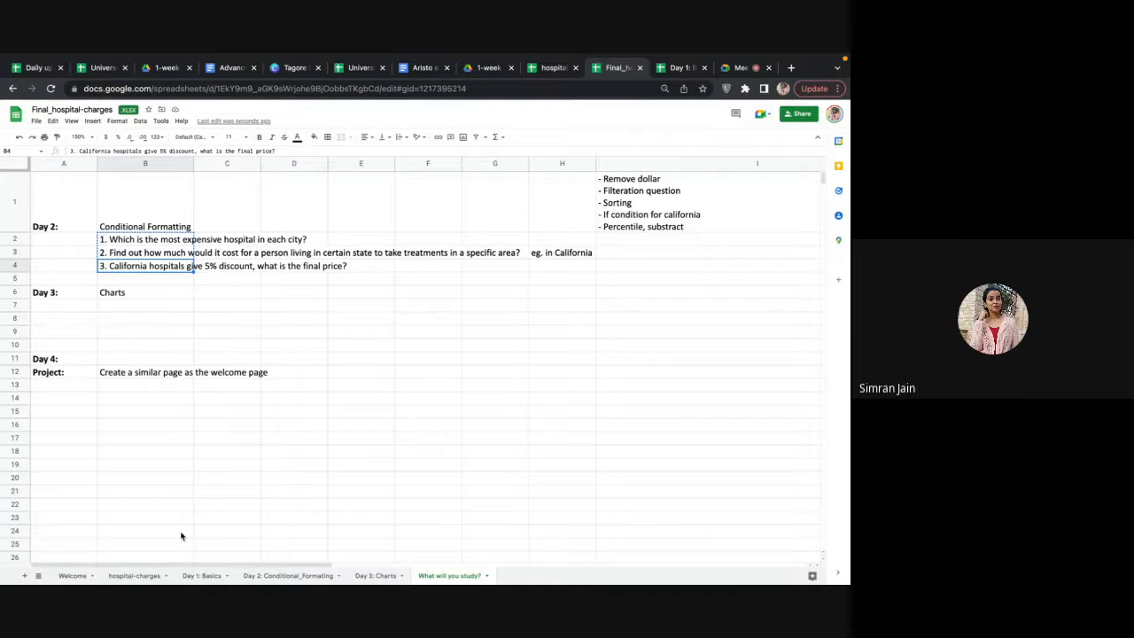
pyautogui.click(203, 576)
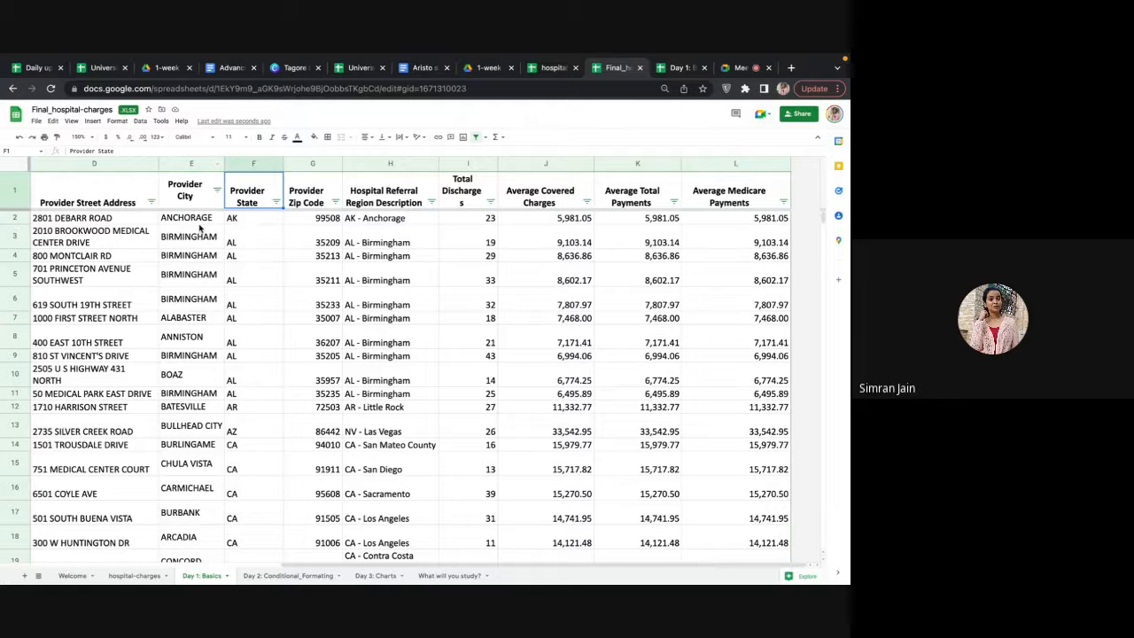
pyautogui.click(245, 222)
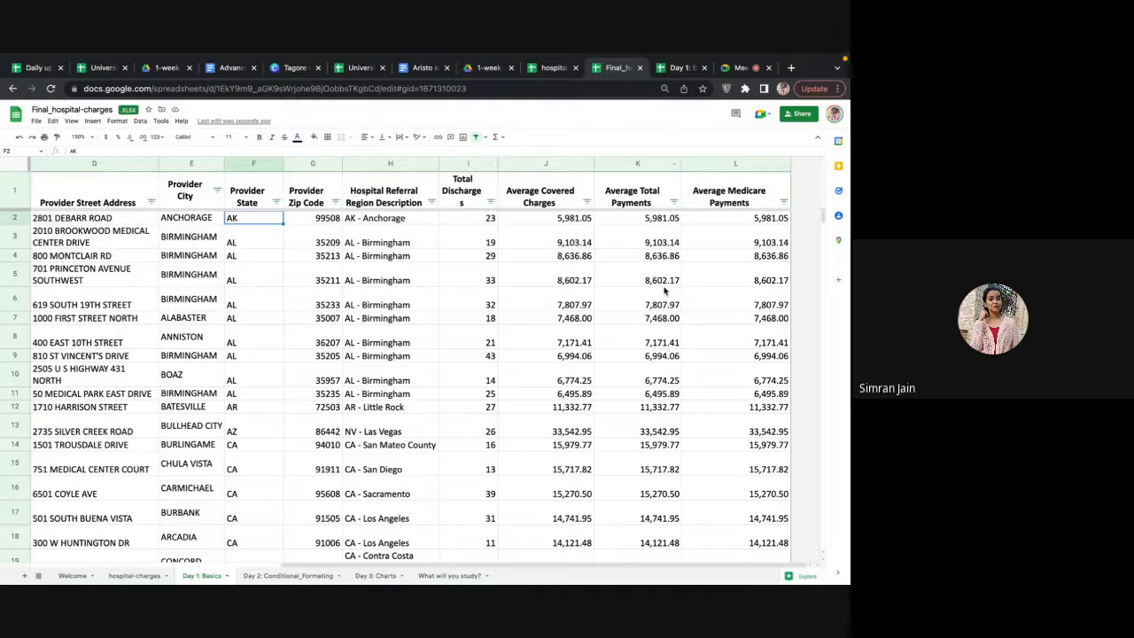
pyautogui.click(637, 223)
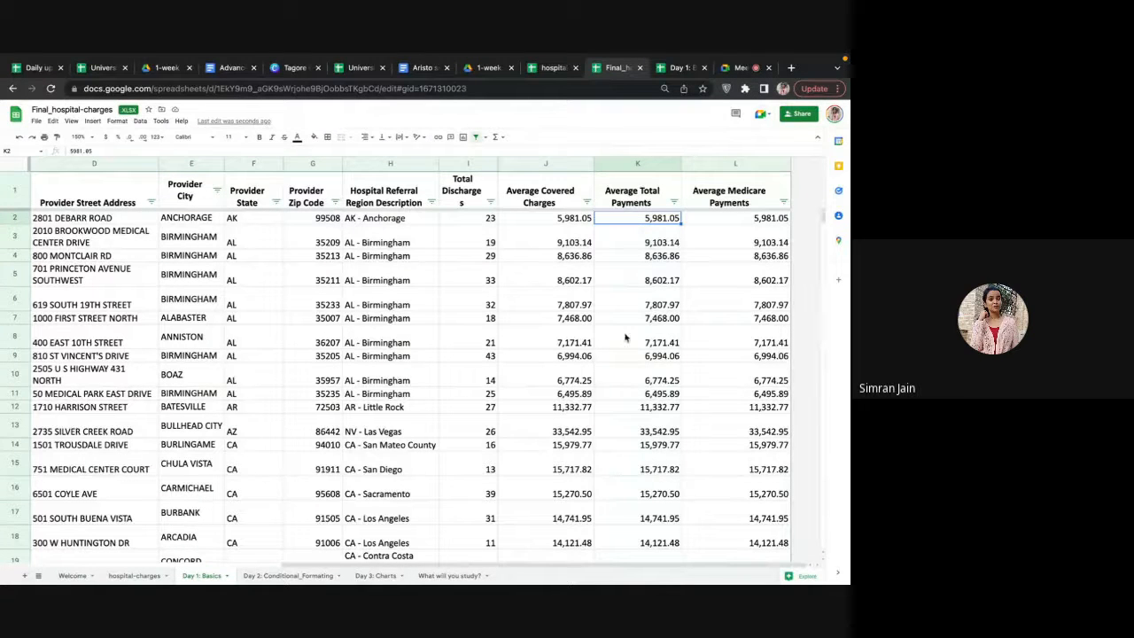
pyautogui.doubleClick(667, 217)
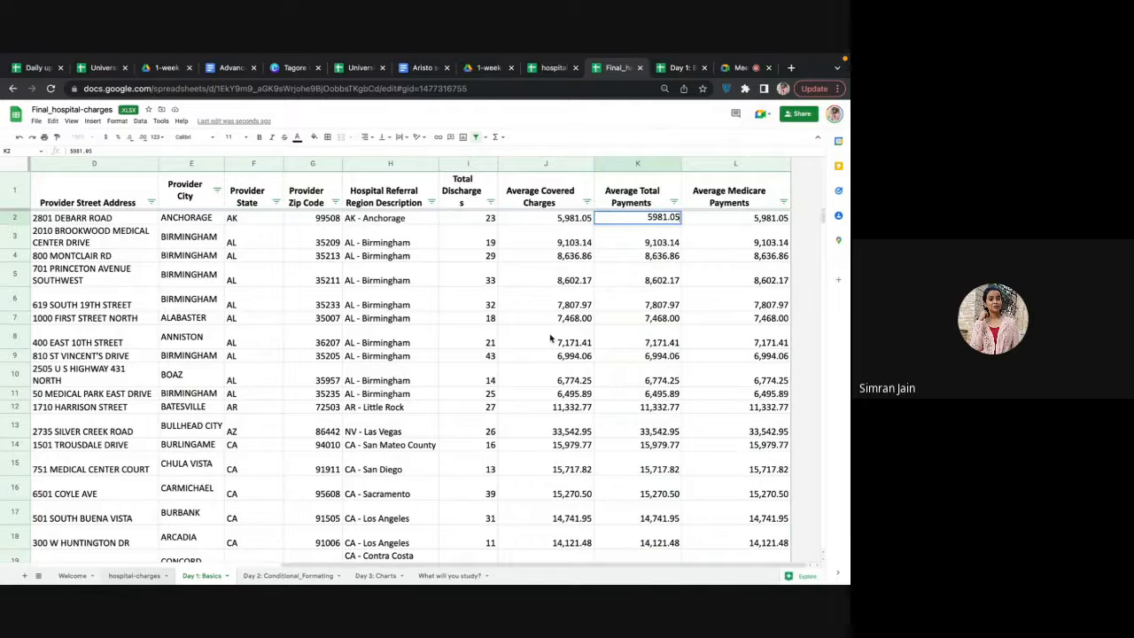
# Step: Inspect the average total payment, total discount for CA and "Using if, else" cells in row 2 of the hospital-charges sheet
pyautogui.click(135, 575)
pyautogui.hscroll(3, 627, 275)
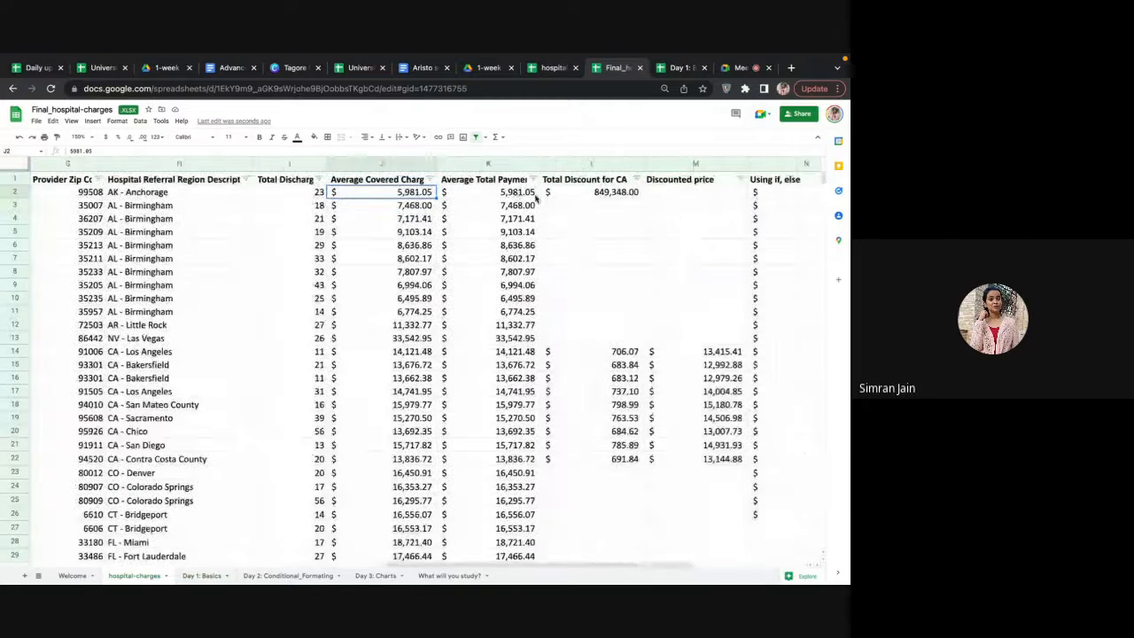
pyautogui.doubleClick(611, 189)
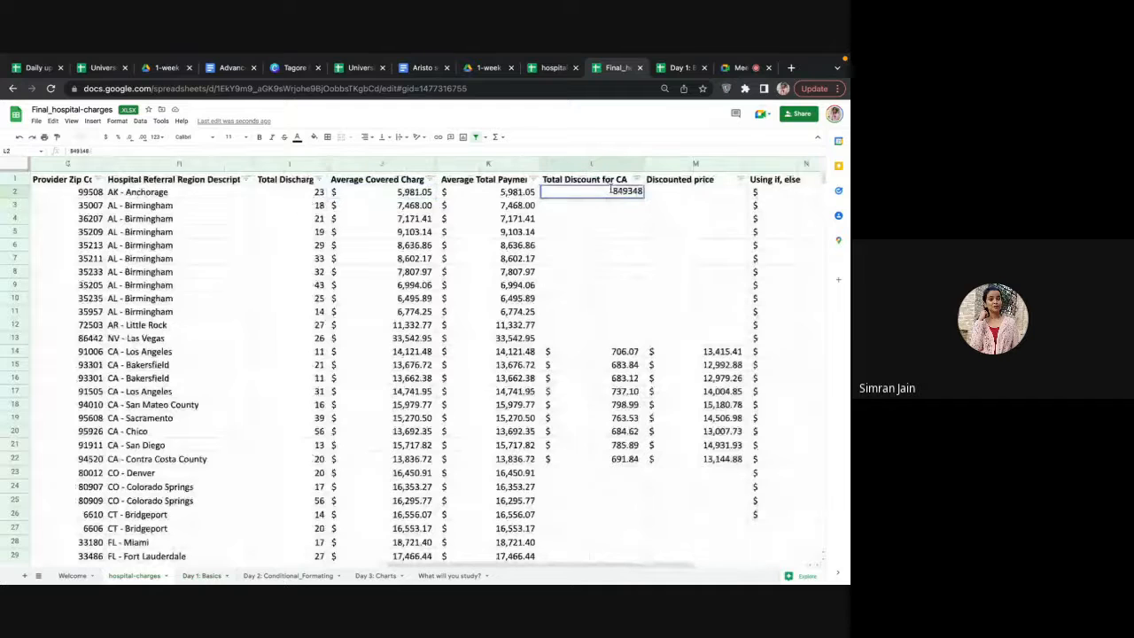
pyautogui.click(514, 192)
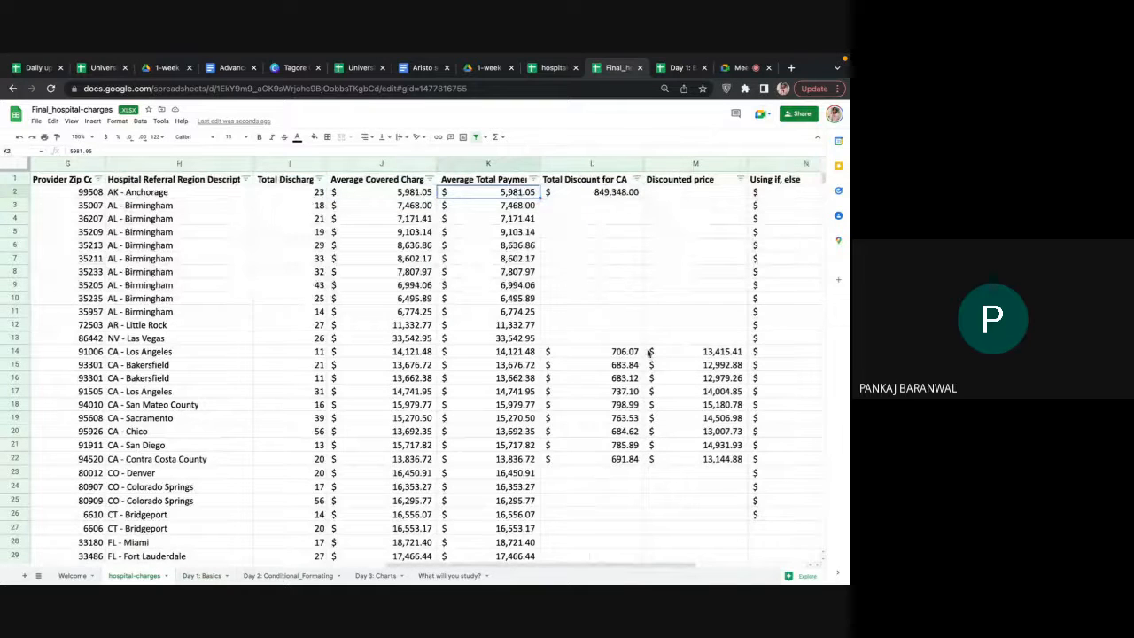
pyautogui.hscroll(3, 744, 338)
pyautogui.click(611, 191)
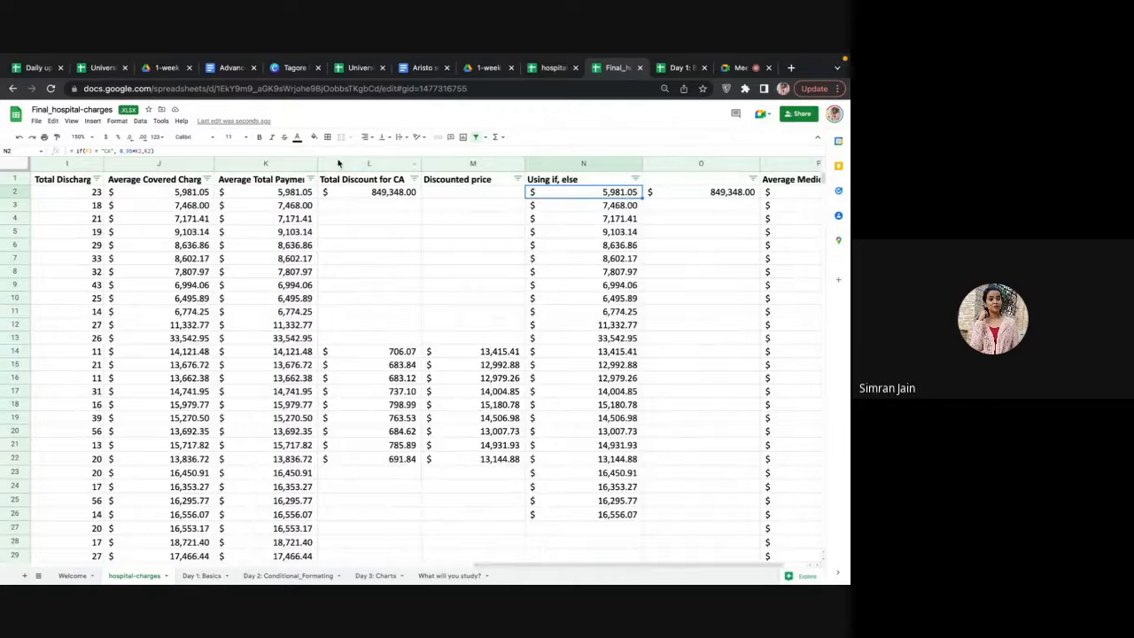
# Step: Open the "Using if, else" formula in N2 and examine its condition F2 = "CA", highlighting the cell reference and the state code
pyautogui.doubleClick(543, 193)
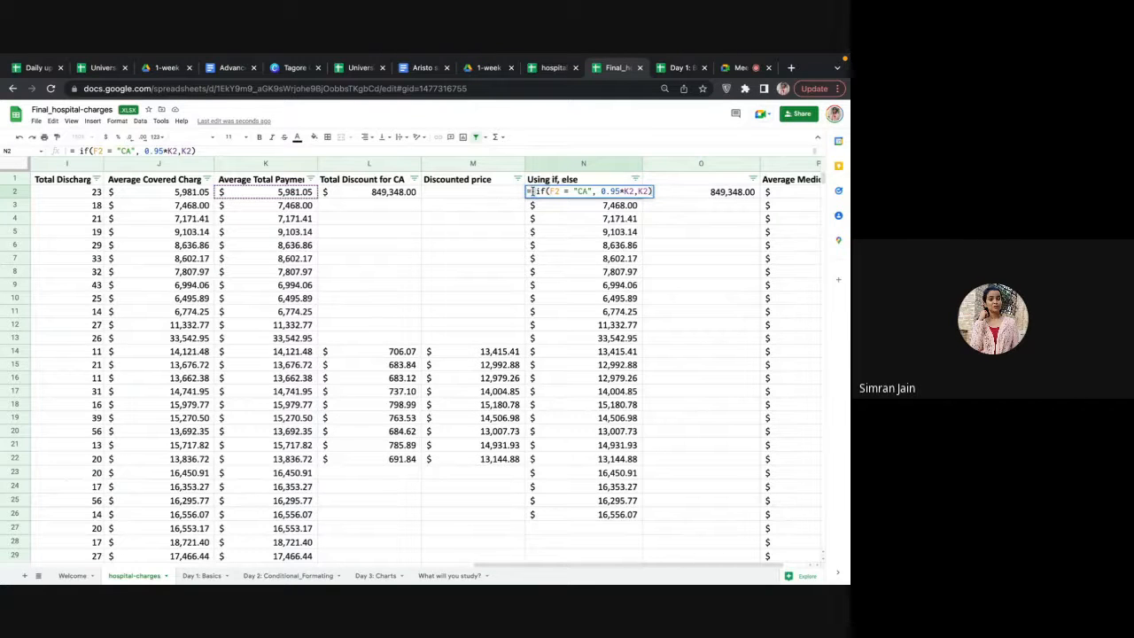
pyautogui.doubleClick(541, 191)
pyautogui.click(555, 192)
pyautogui.hscroll(-3, 158, 259)
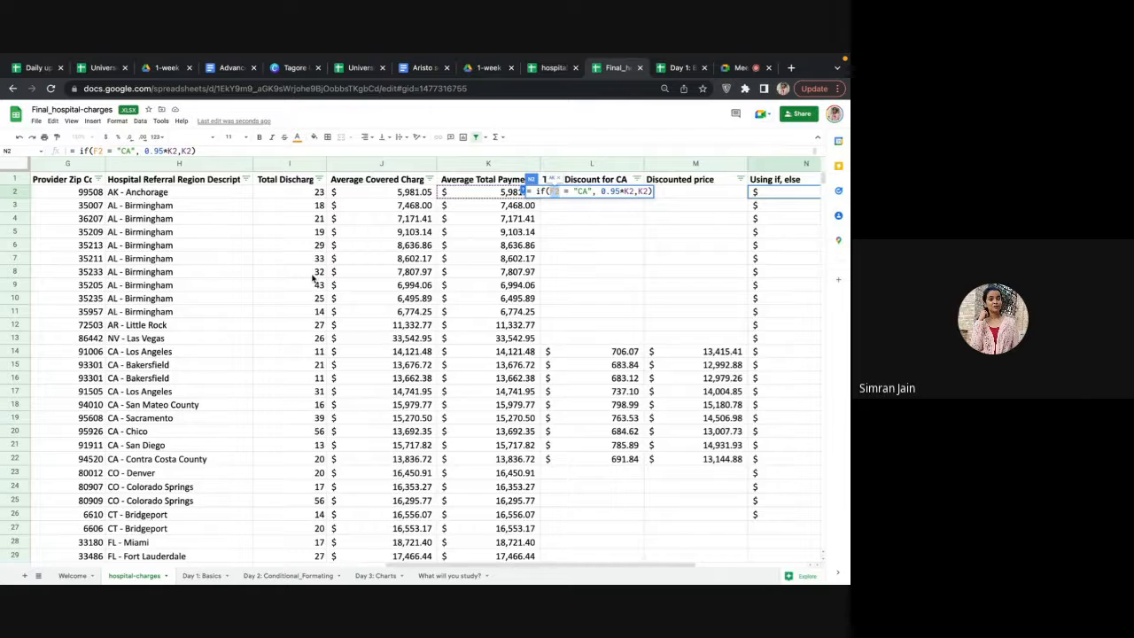
pyautogui.hscroll(4, 315, 279)
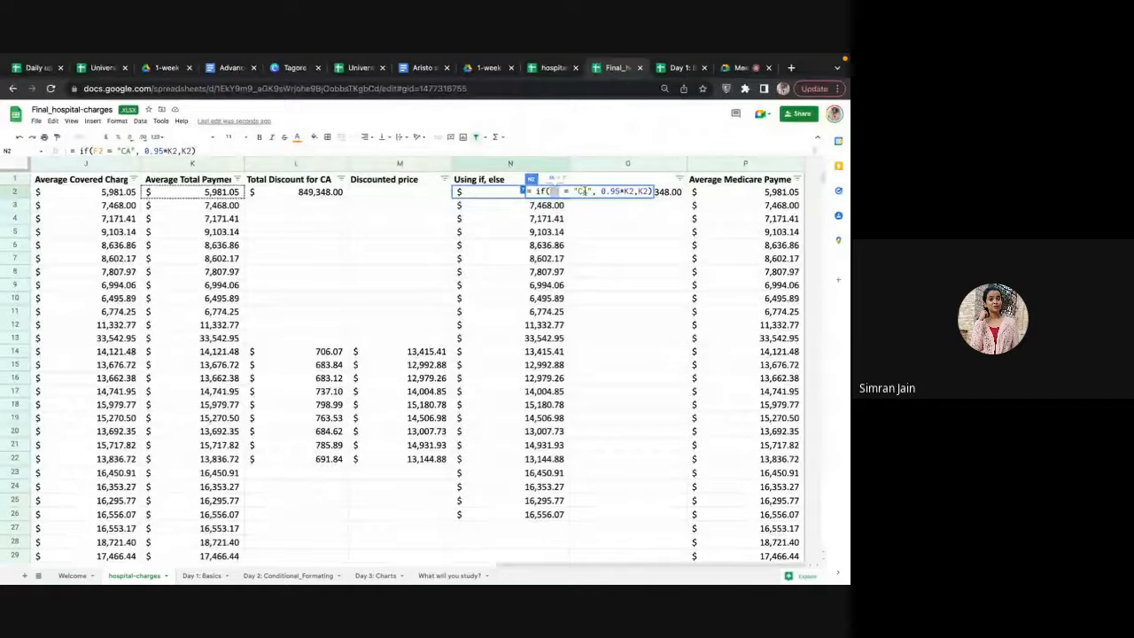
pyautogui.doubleClick(585, 191)
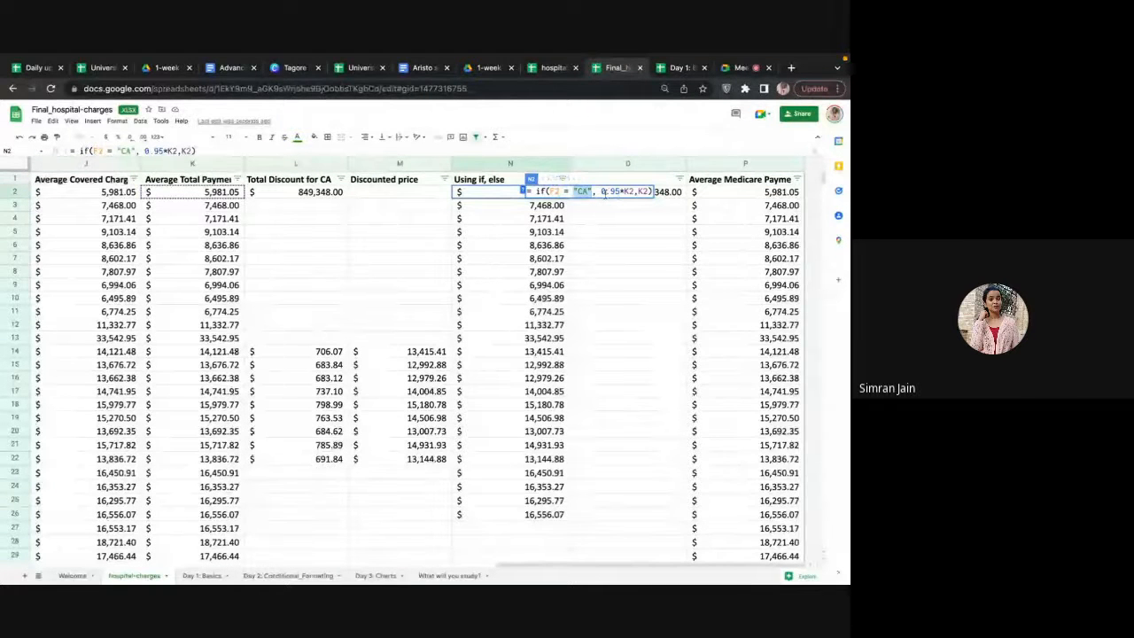
pyautogui.click(595, 192)
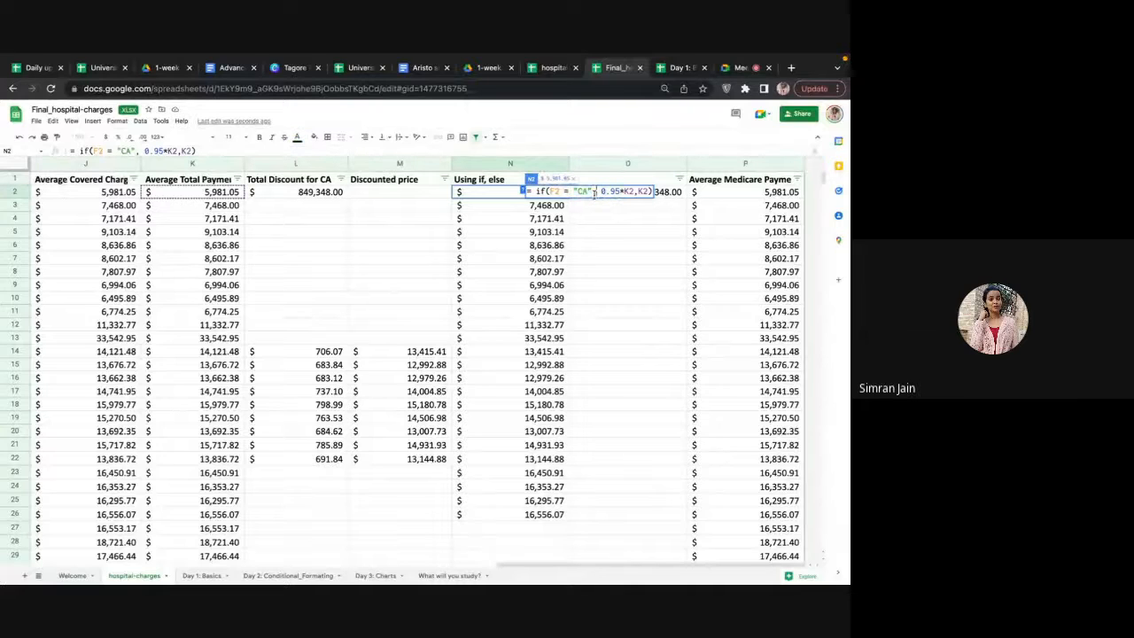
# Step: Examine the IF formula's discounted result 0.95*K2 and its alternative result K2 in N2, and close the formula without editing it
pyautogui.moveTo(601, 191); pyautogui.dragTo(633, 193)
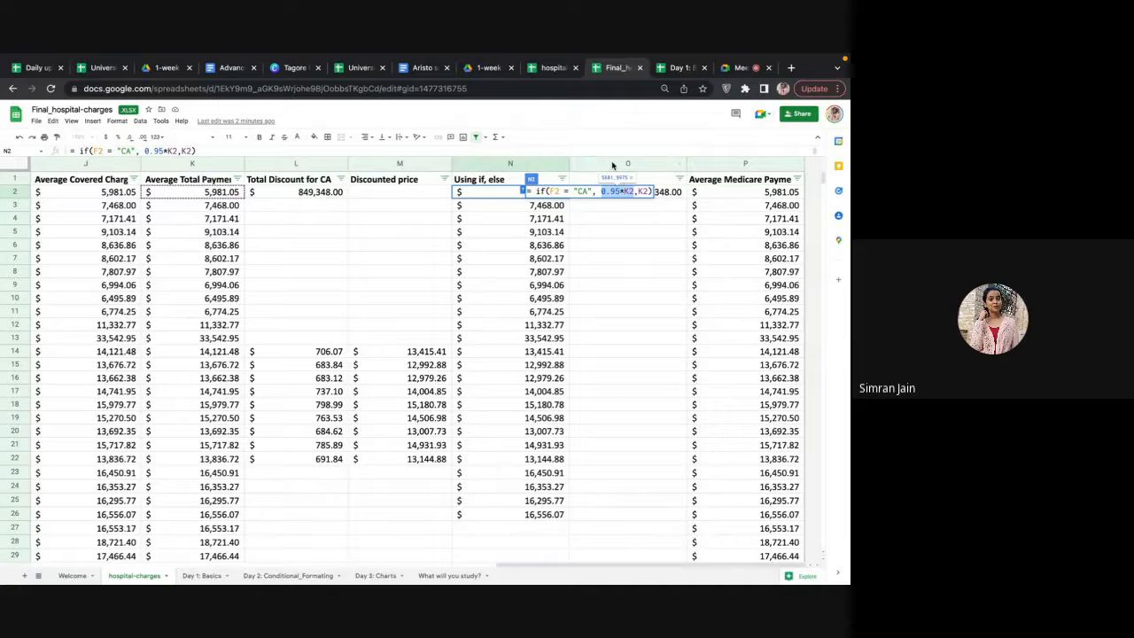
pyautogui.click(584, 192)
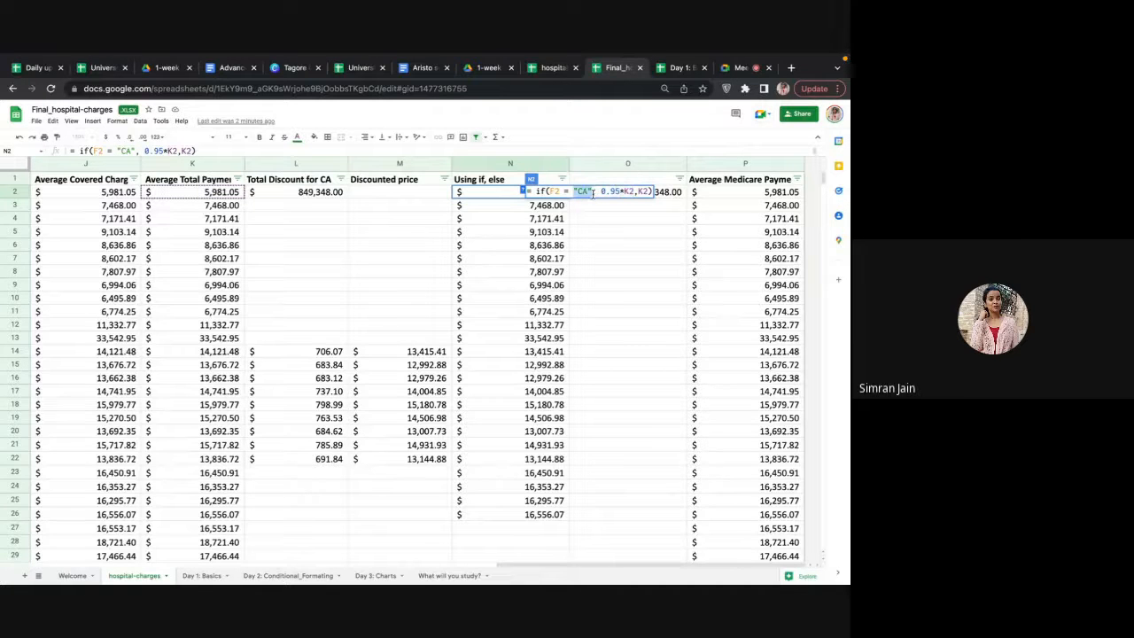
pyautogui.click(651, 192)
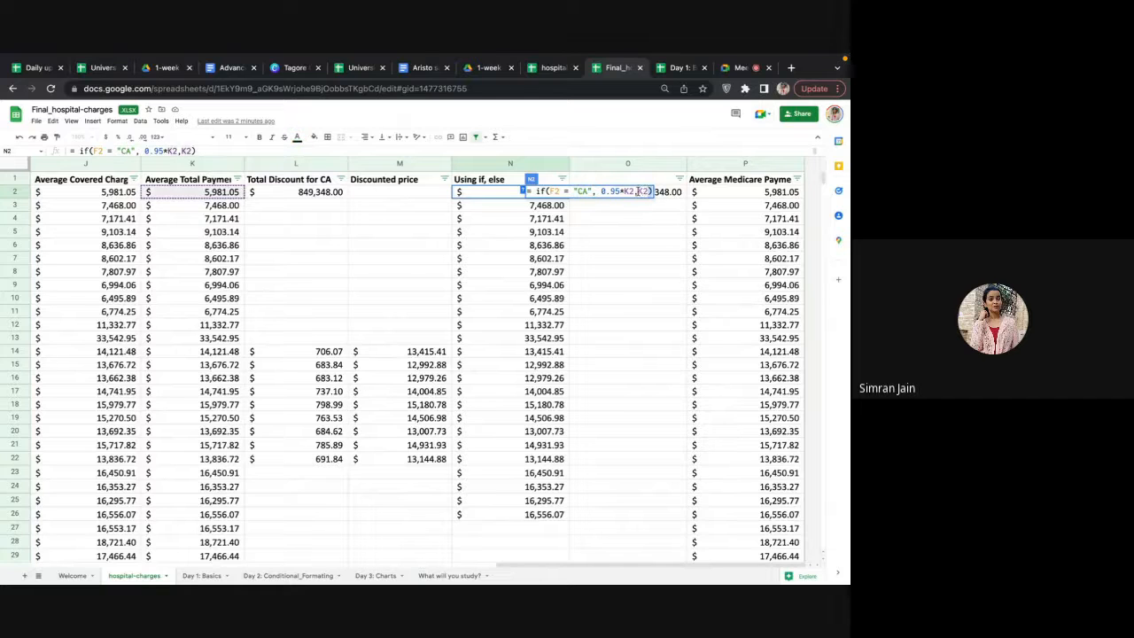
pyautogui.moveTo(637, 191); pyautogui.dragTo(647, 192)
pyautogui.press('Return')
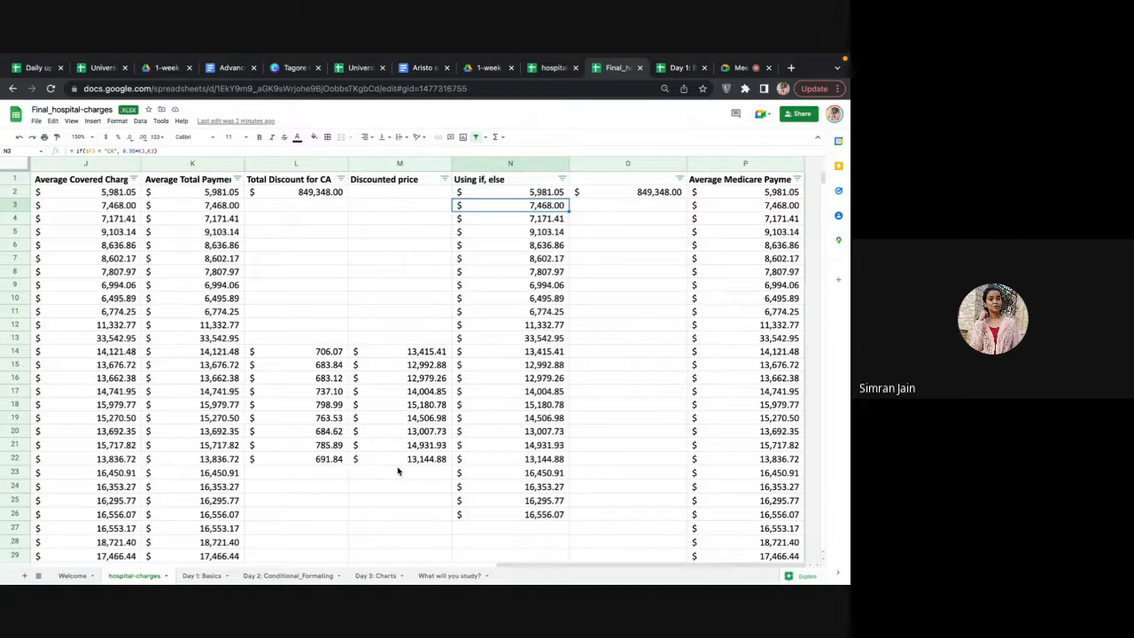
# Step: Switch to the Google Meet call and stop presenting the screen
pyautogui.moveTo(670, 56)
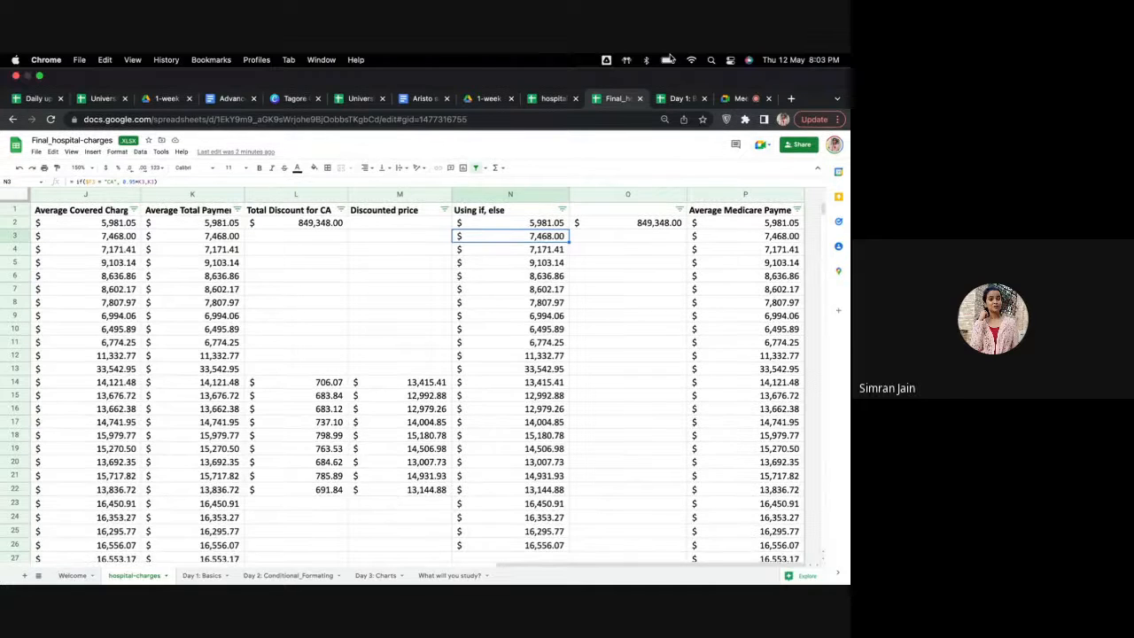
pyautogui.click(740, 97)
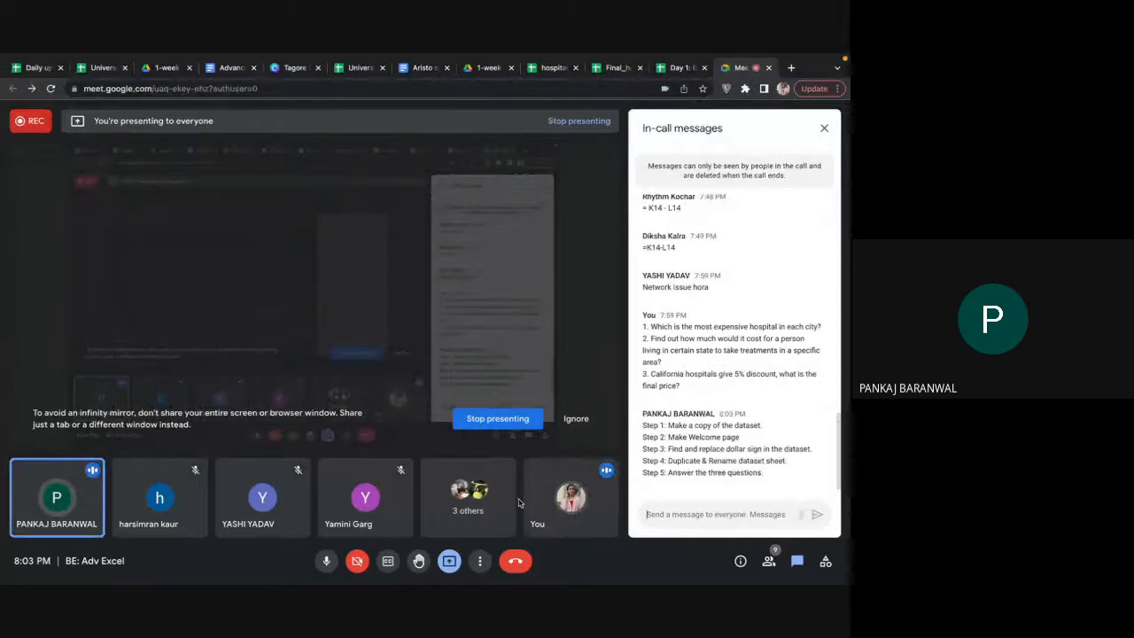
pyautogui.click(521, 428)
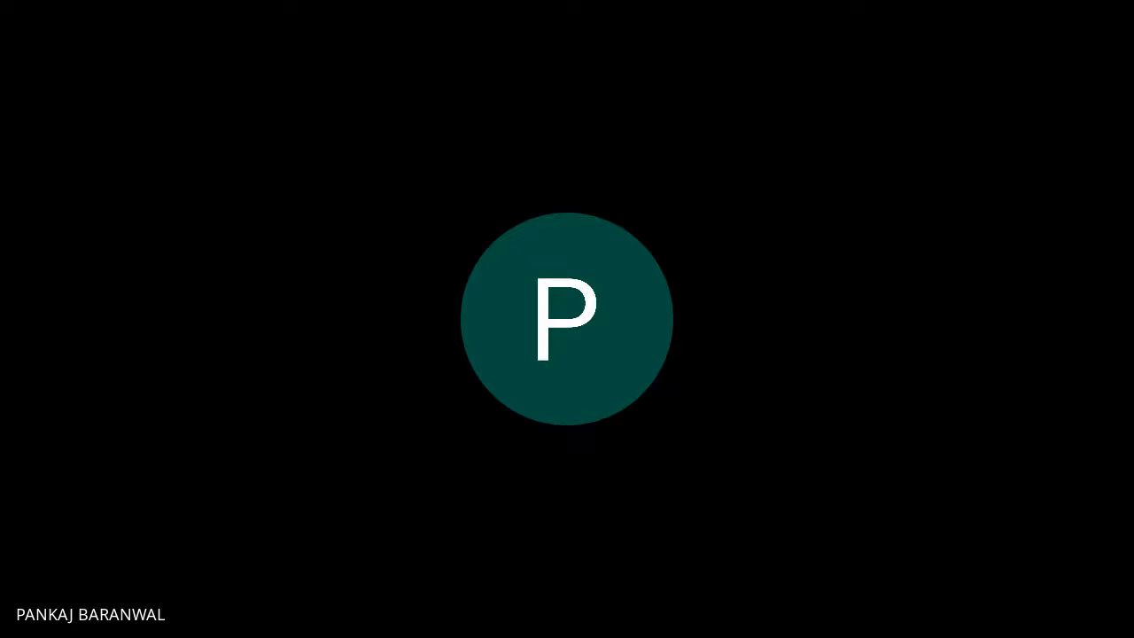